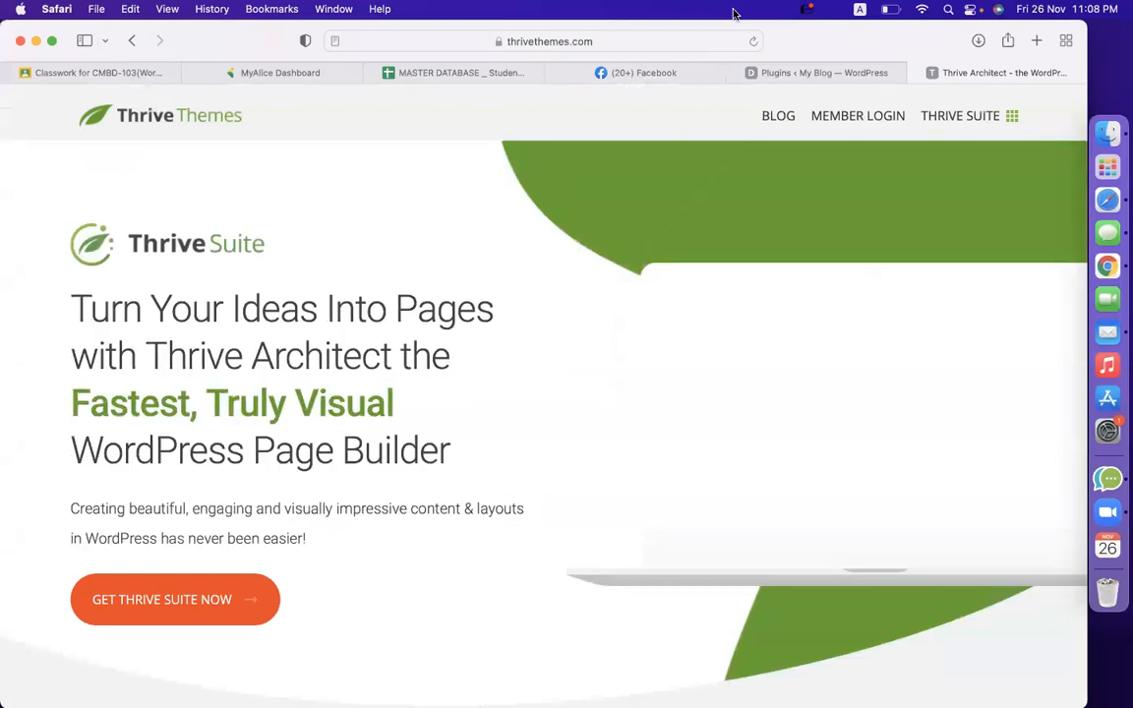
Step: Examine the Thrive Suite yearly pricing and the list of included tools on the Thrive Architect page
scroll(539, 435, "down", 5)
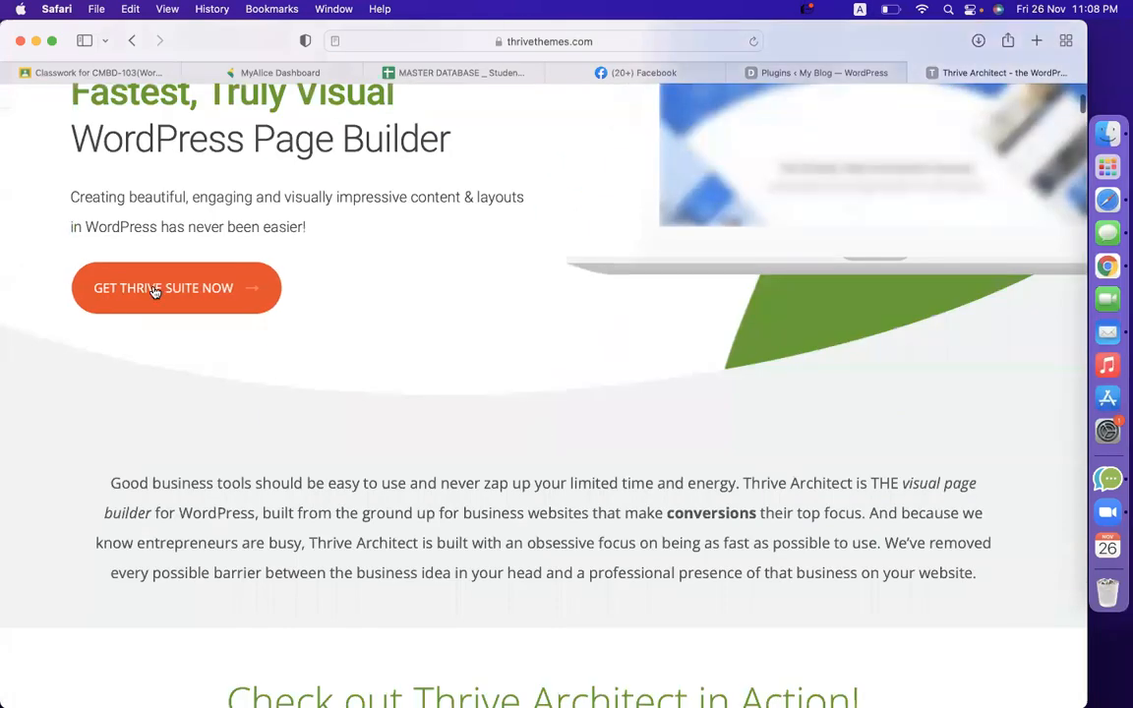
left_click(155, 291)
scroll(898, 385, "up", 3)
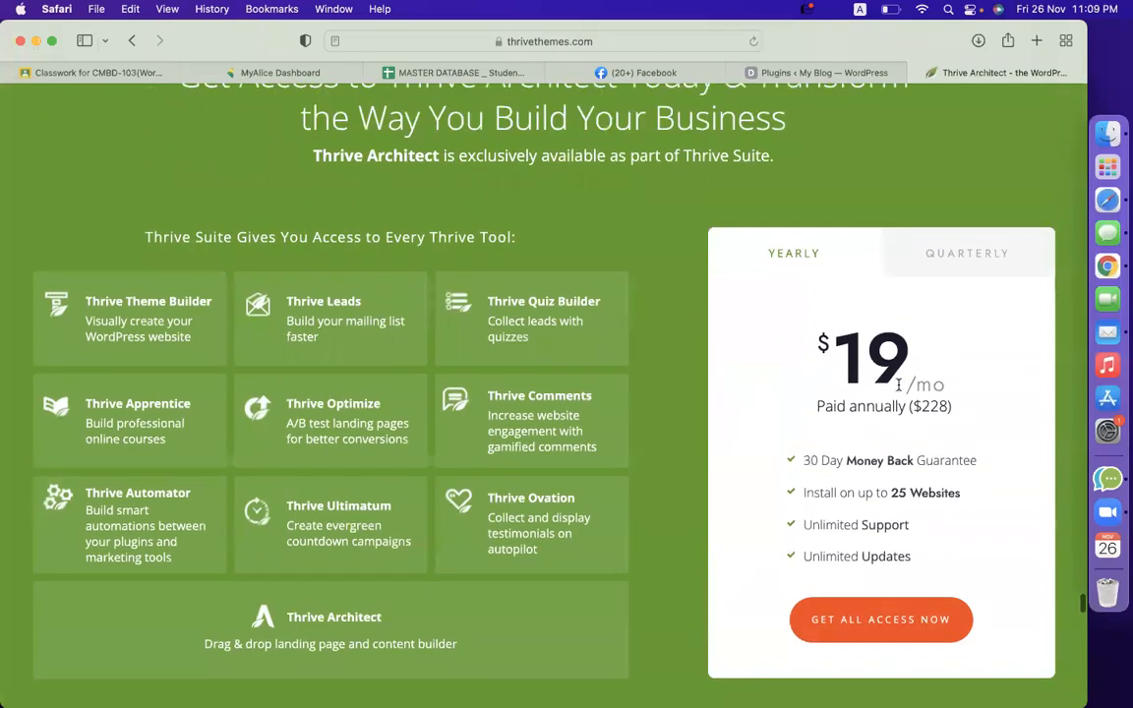
scroll(910, 305, "down", 2)
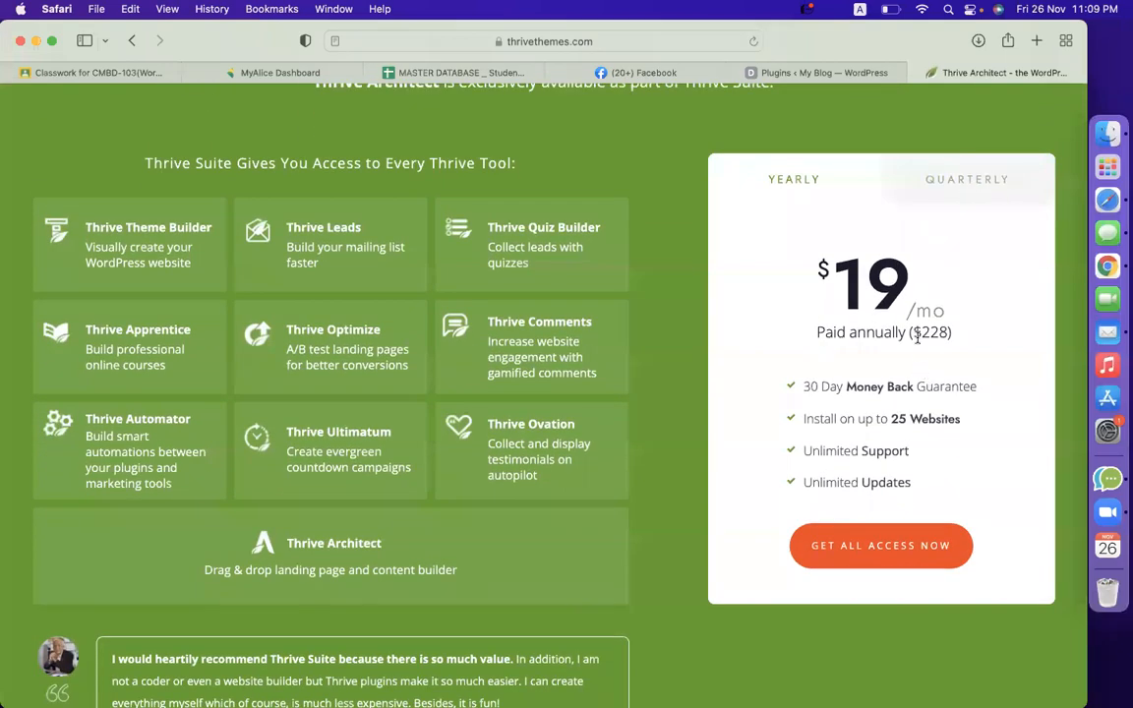
left_click_drag(913, 333, 942, 331)
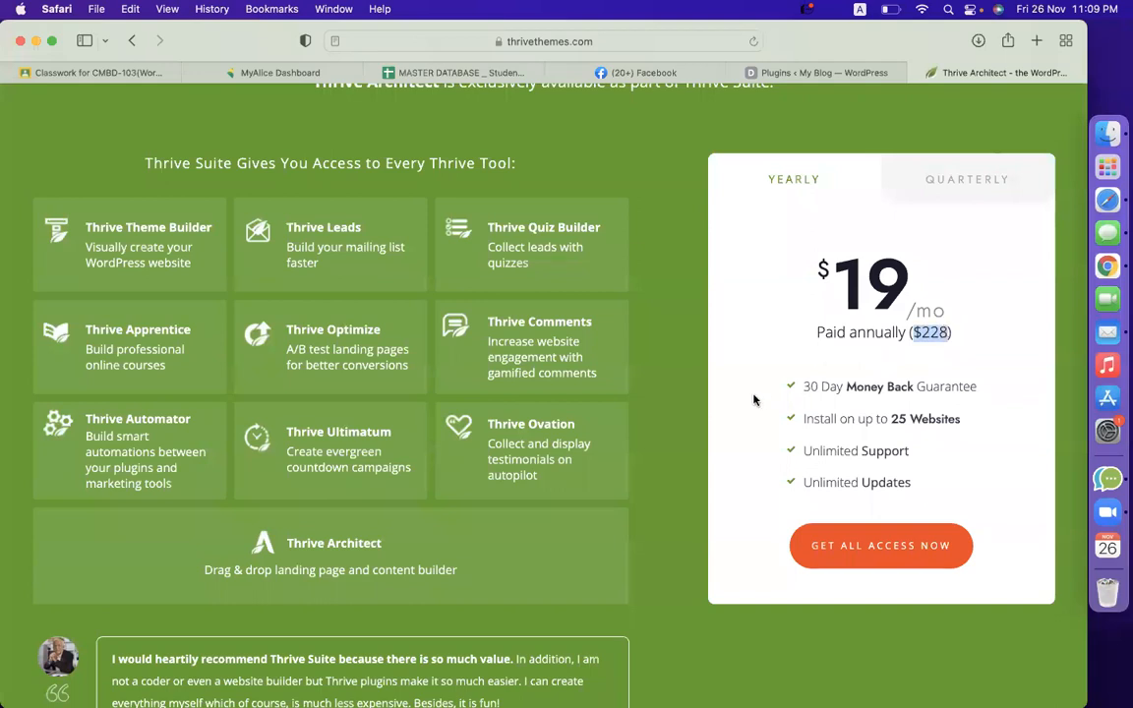
left_click(655, 330)
scroll(642, 285, "up", 1)
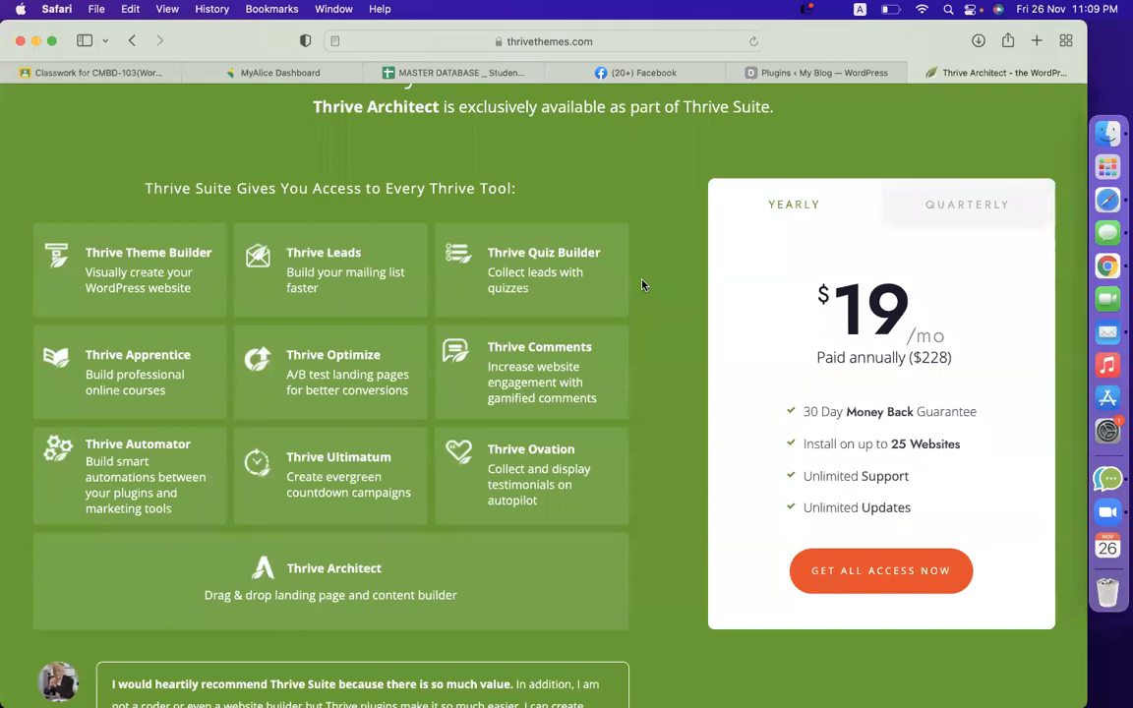
scroll(641, 285, "up", 20)
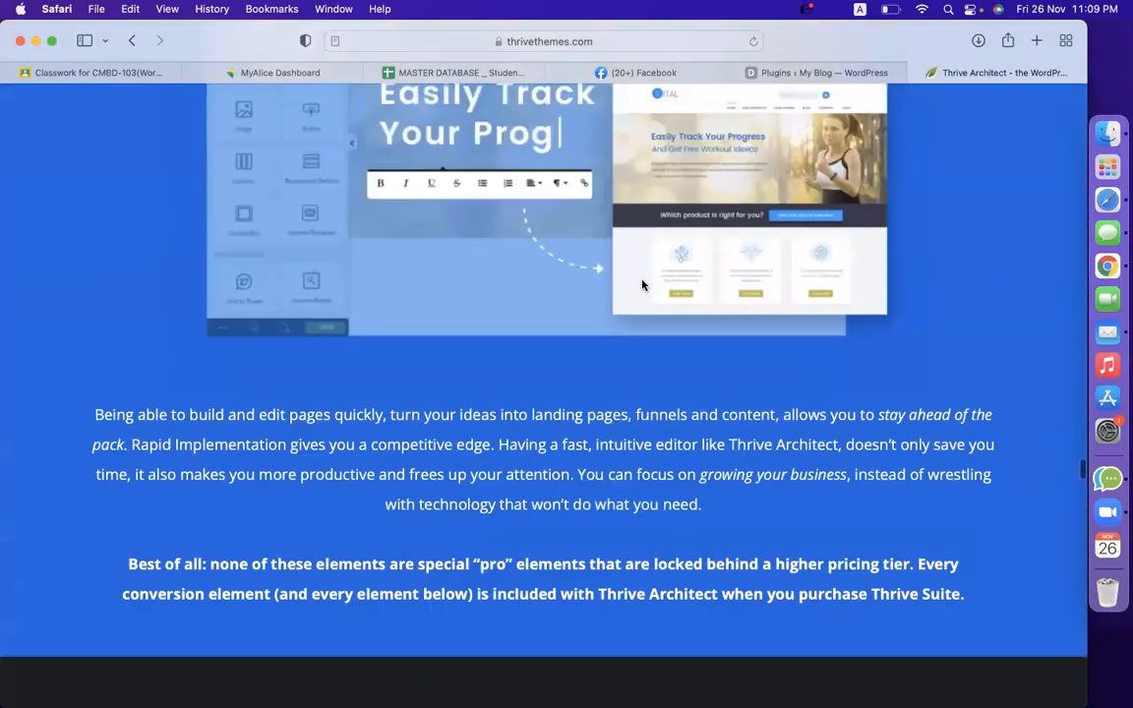
scroll(642, 285, "up", 15)
Step: Try to install the Thrive Architect plugin in WordPress by uploading thrive-architect-2.0.24.zip from the Downloads folder
left_click(805, 74)
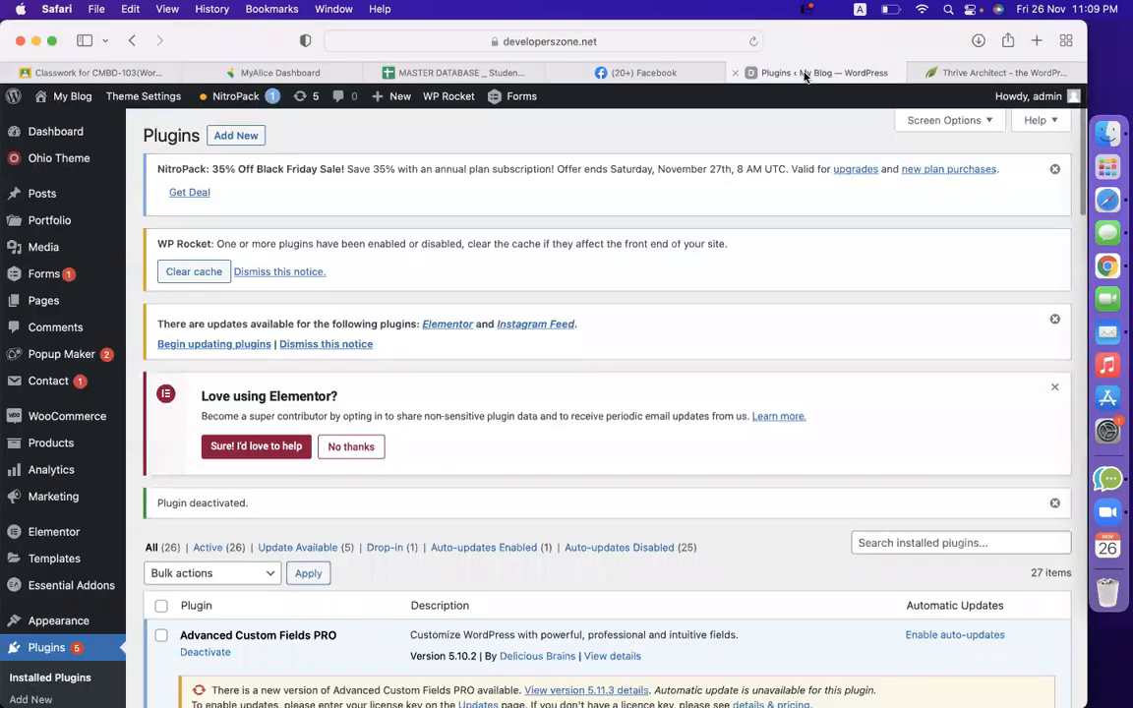
left_click(238, 137)
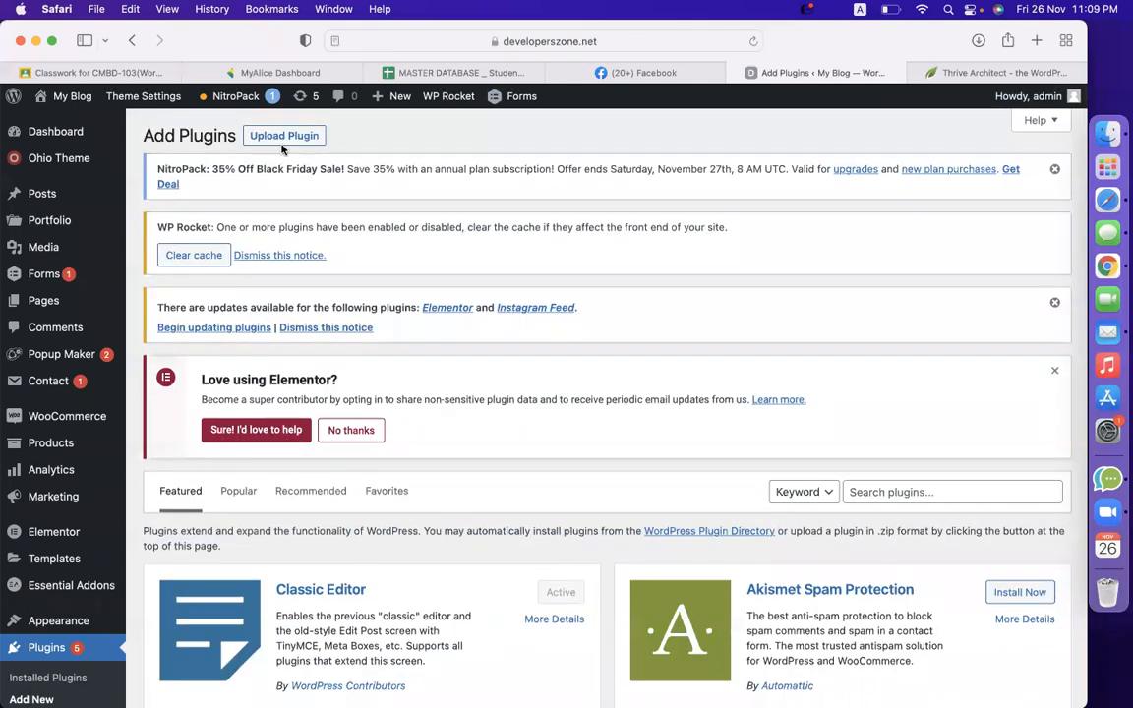
left_click(281, 136)
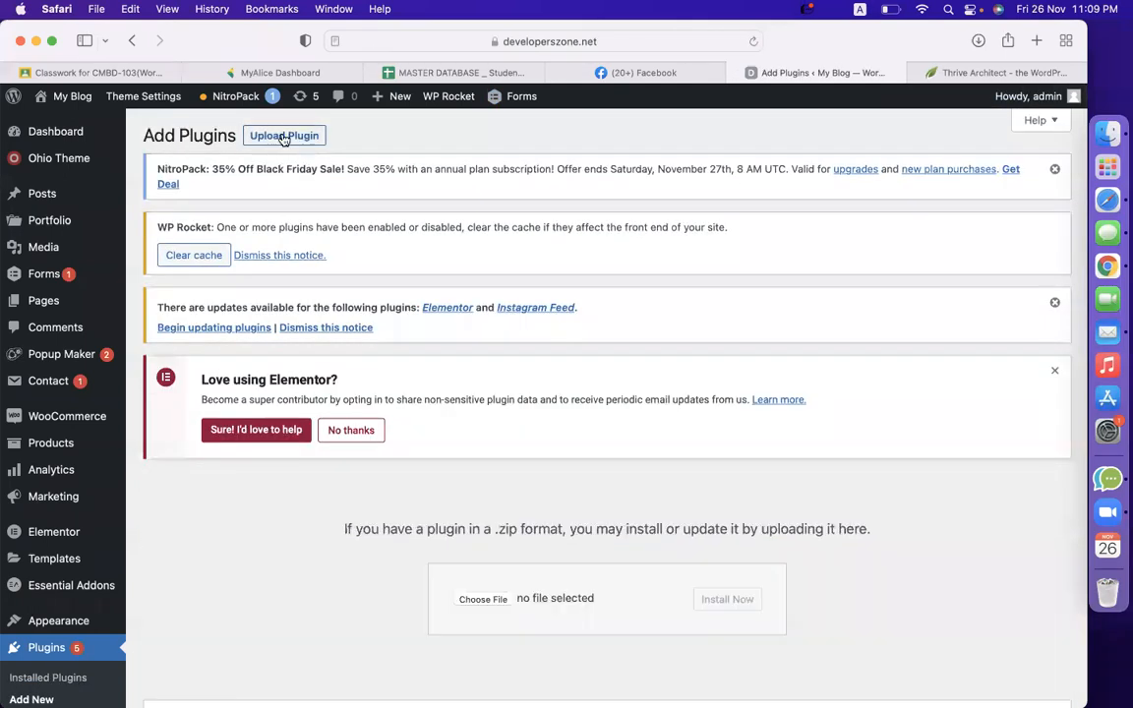
scroll(492, 511, "down", 2)
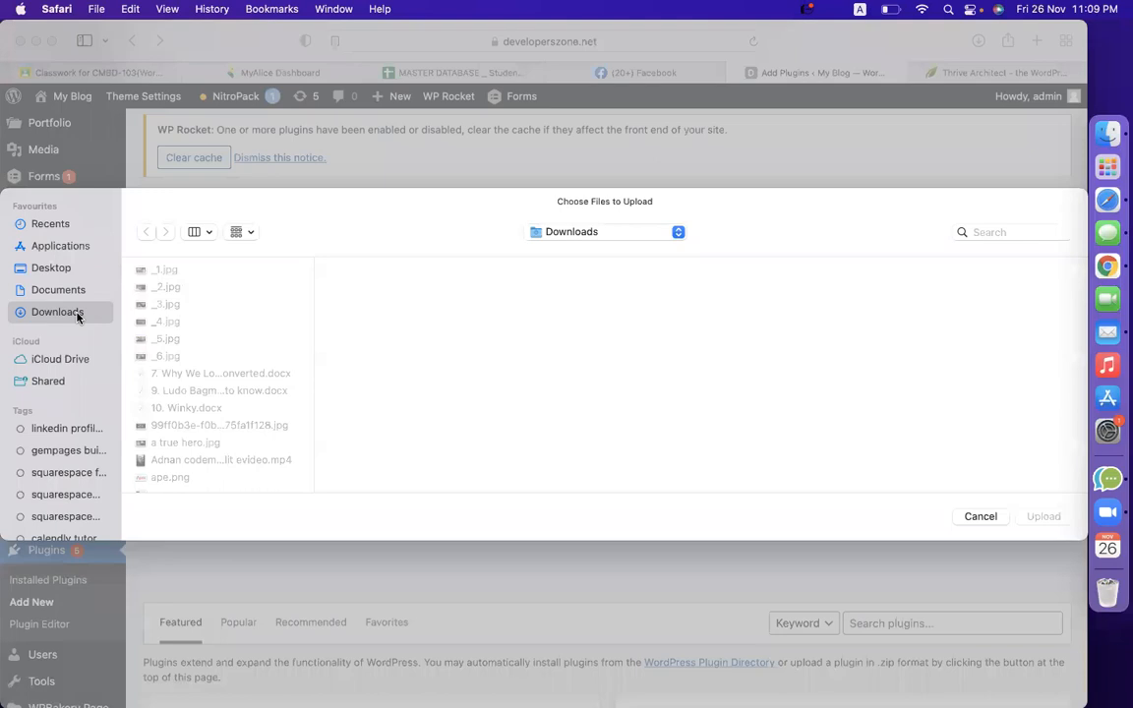
type("thrive")
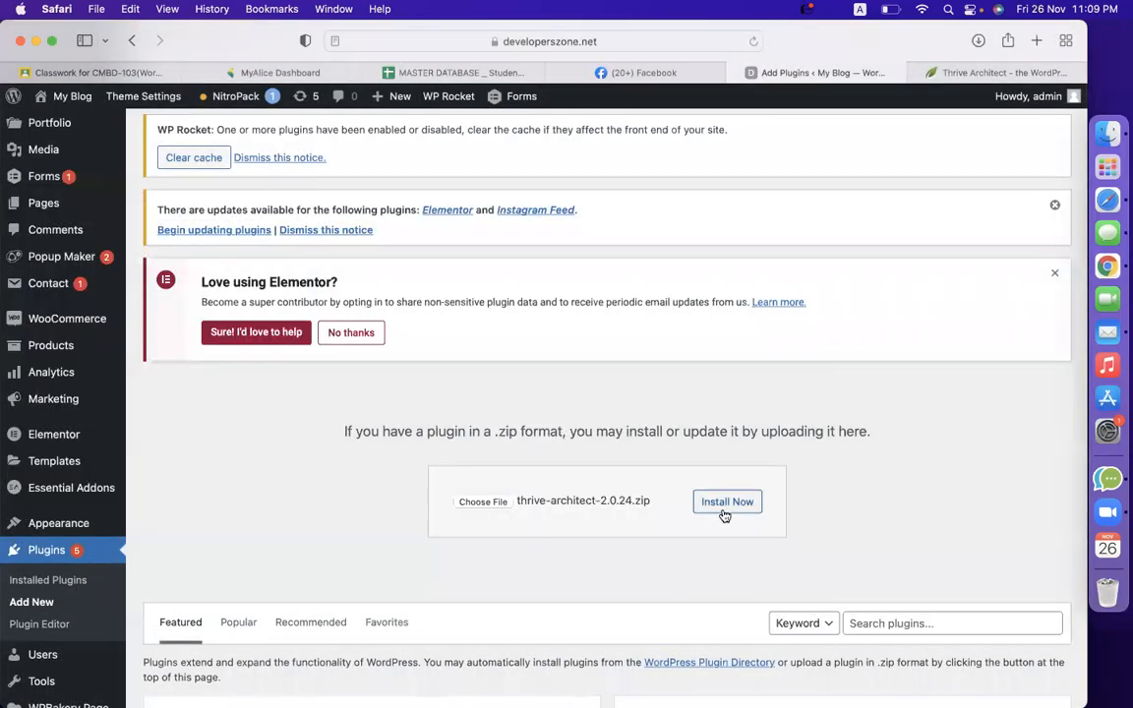
left_click(725, 505)
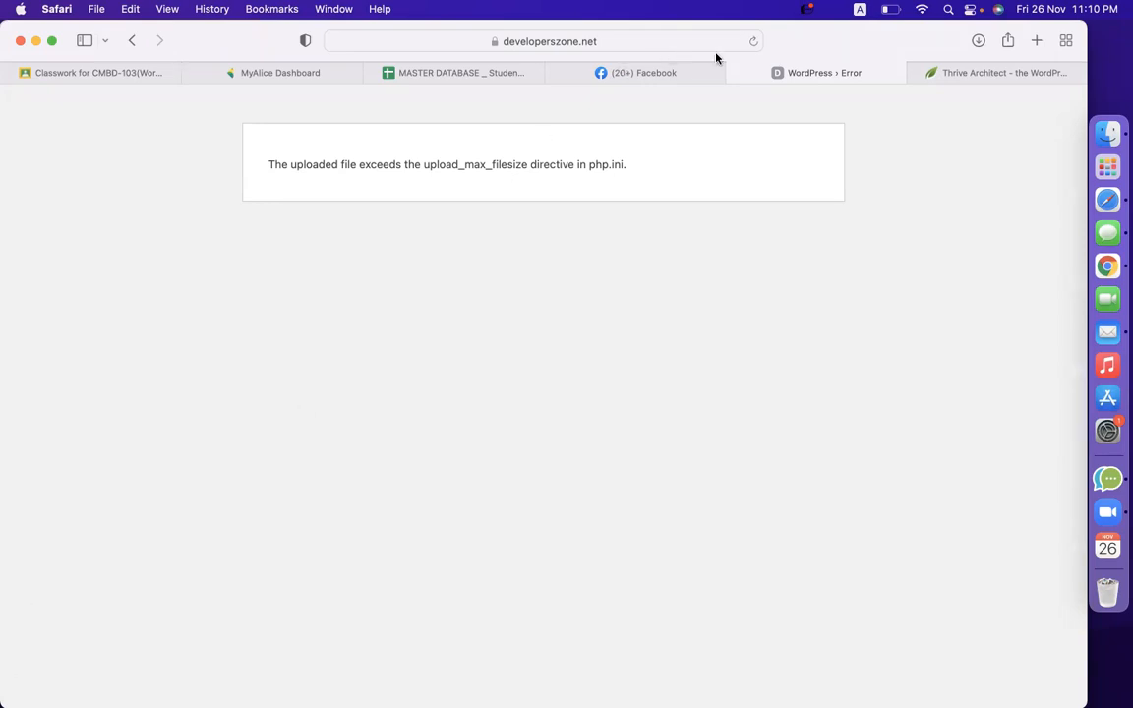
Step: Open the developerszone.net cPanel in a new tab and log in with the saved username and account password
left_click(1036, 40)
type("deve/cpanel")
key("Return")
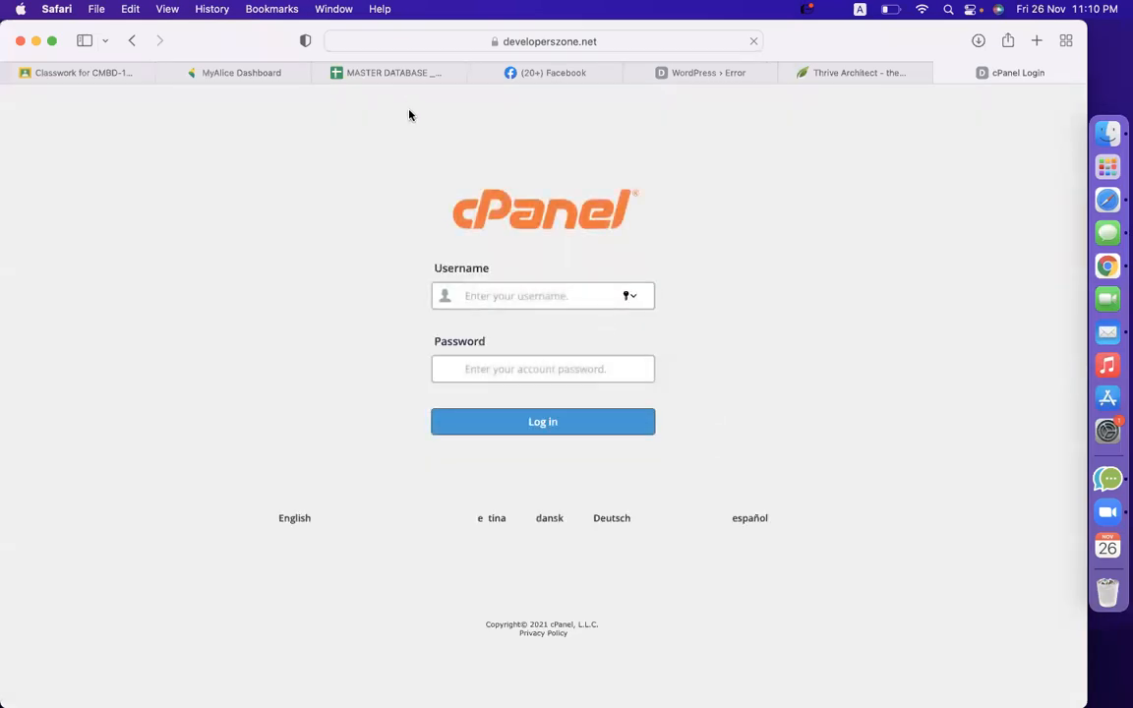
left_click(517, 291)
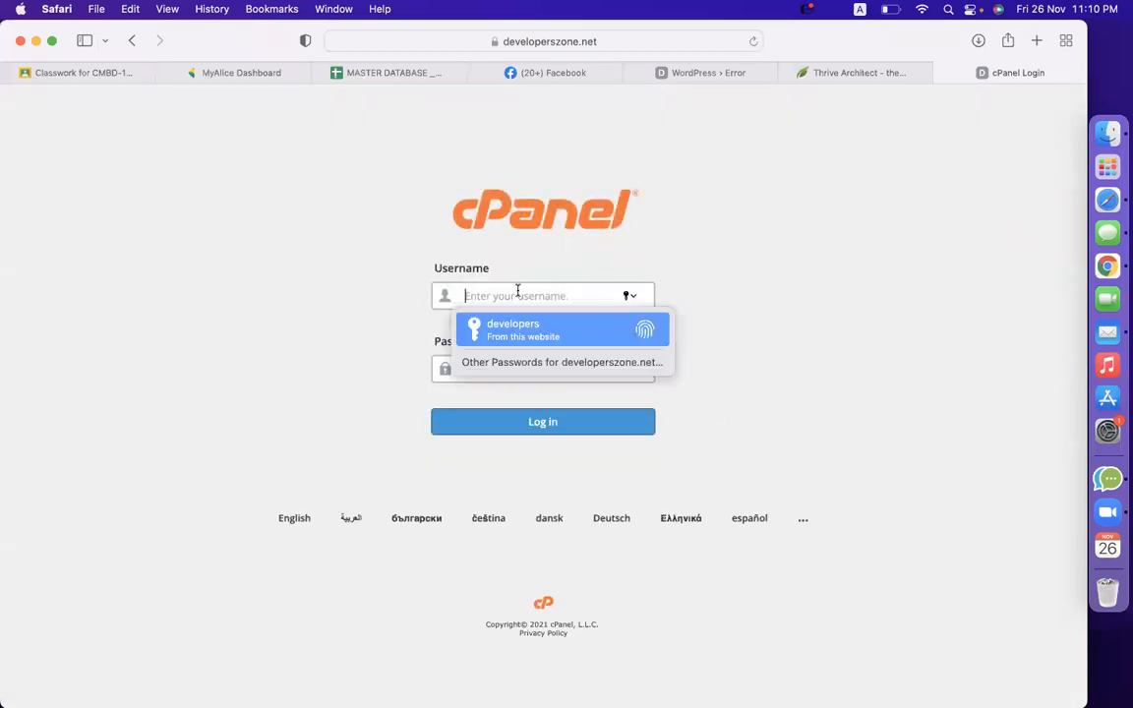
key("Return")
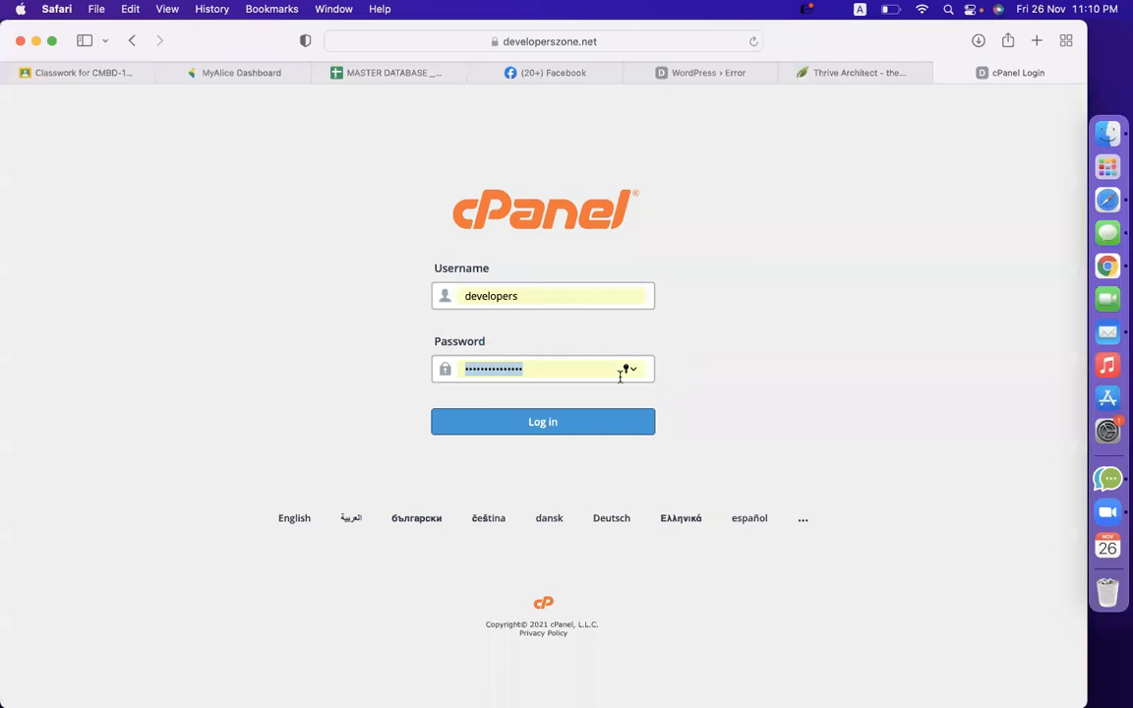
left_click(584, 422)
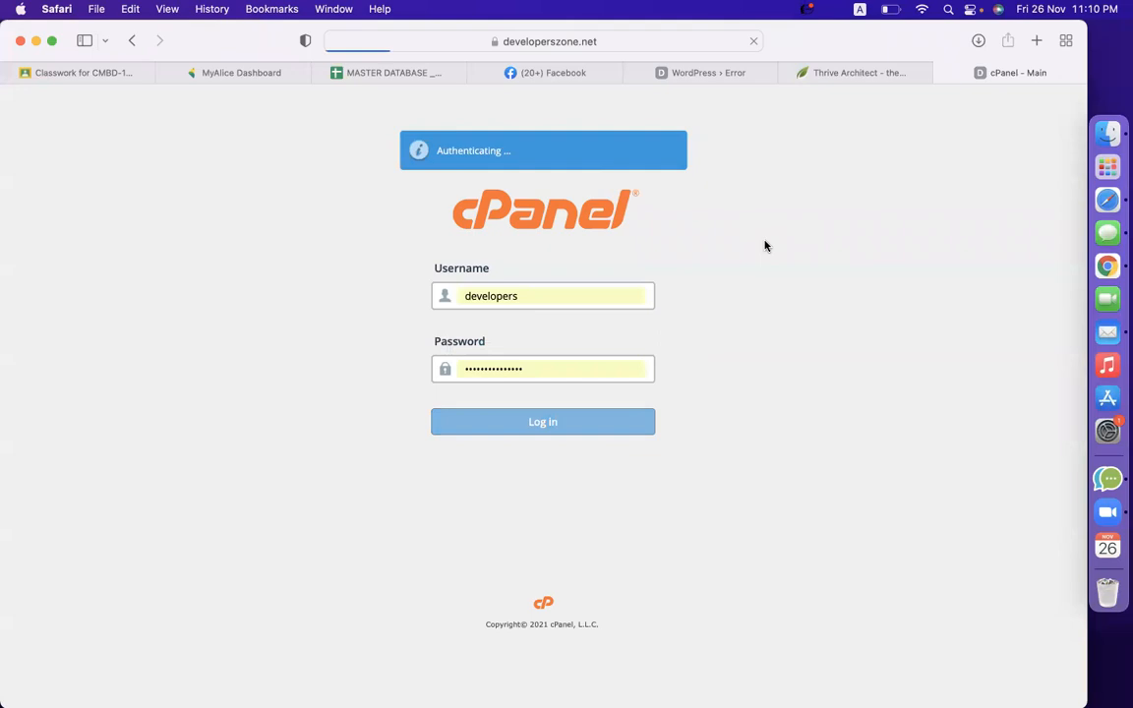
Step: Open the cPanel File Manager and go to the public_html/ohio/wp-content/plugins folder
scroll(430, 422, "down", 5)
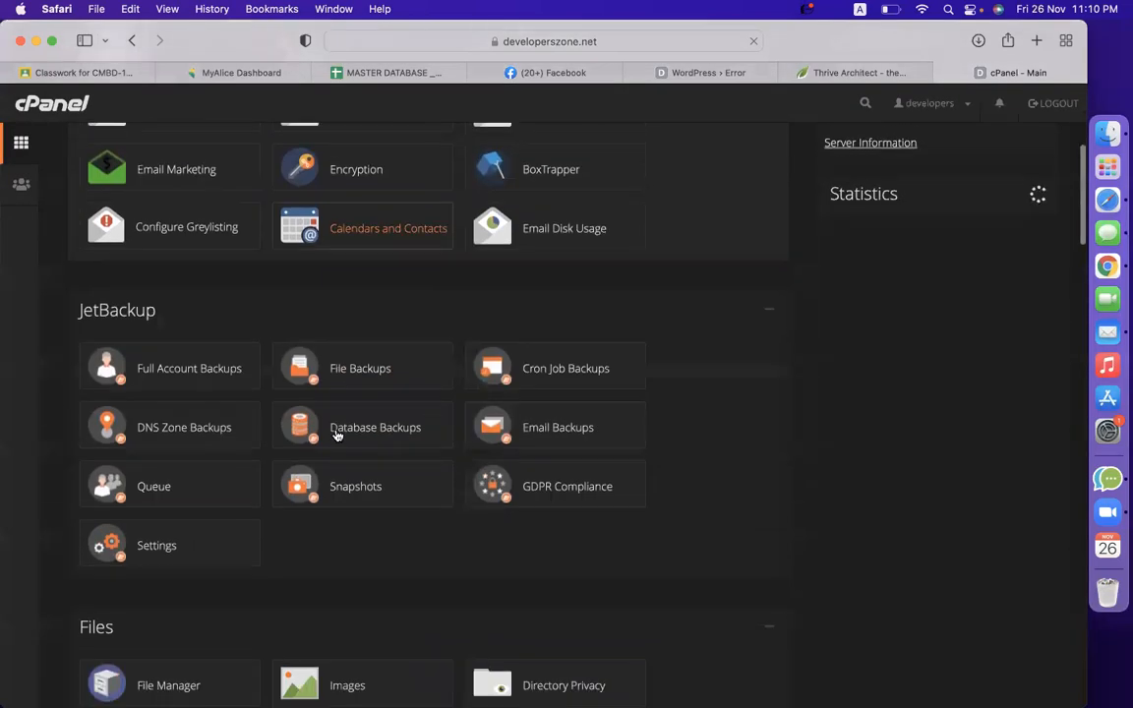
scroll(337, 434, "down", 4)
left_click(152, 314)
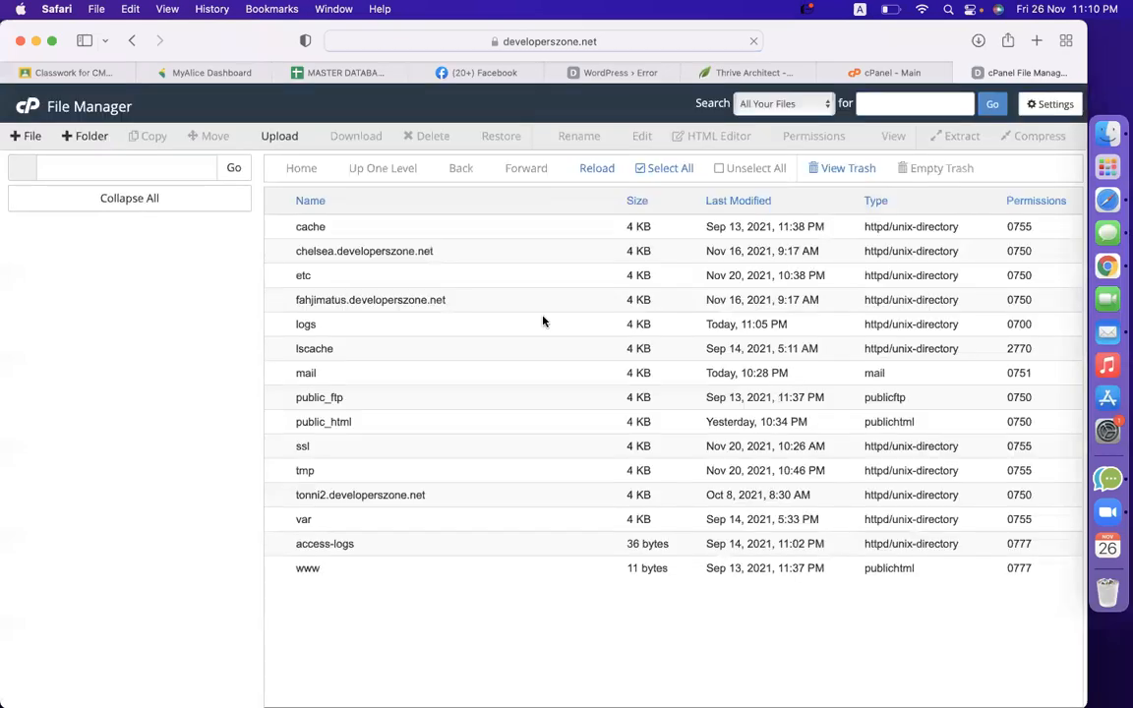
double_click(280, 421)
double_click(282, 277)
double_click(279, 254)
double_click(280, 278)
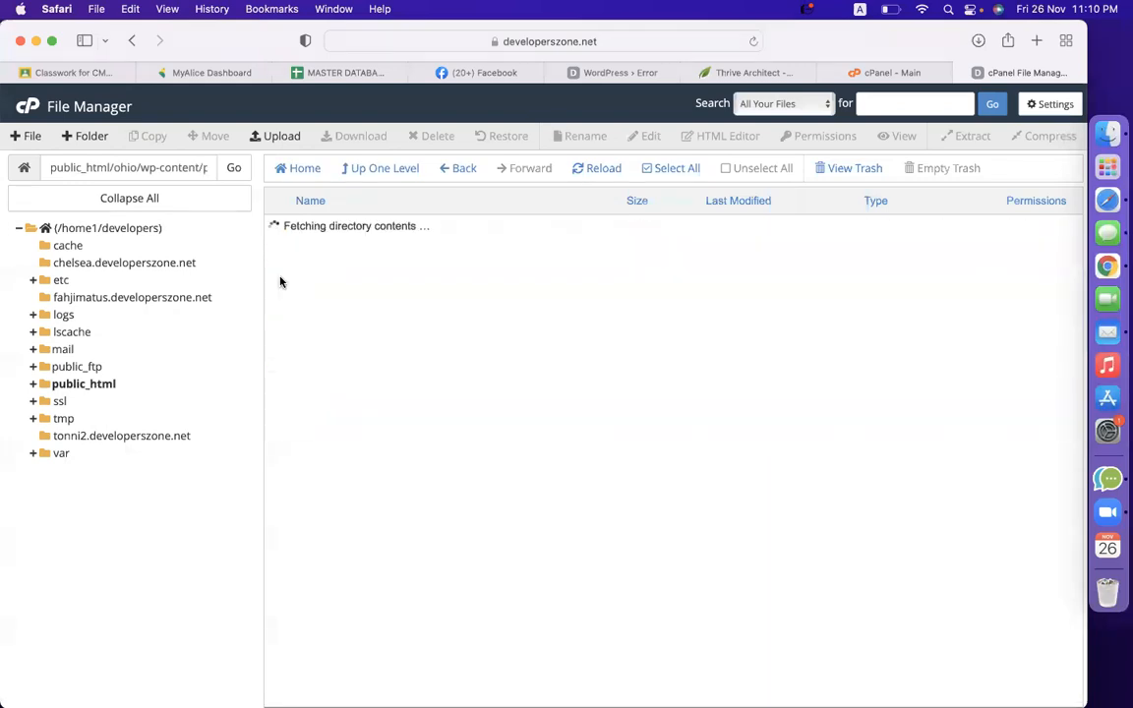
Step: Extract thrive-architect-2.0.24.zip into /public_html/ohio/wp-content/plugins and dismiss the extraction results
scroll(444, 410, "down", 5)
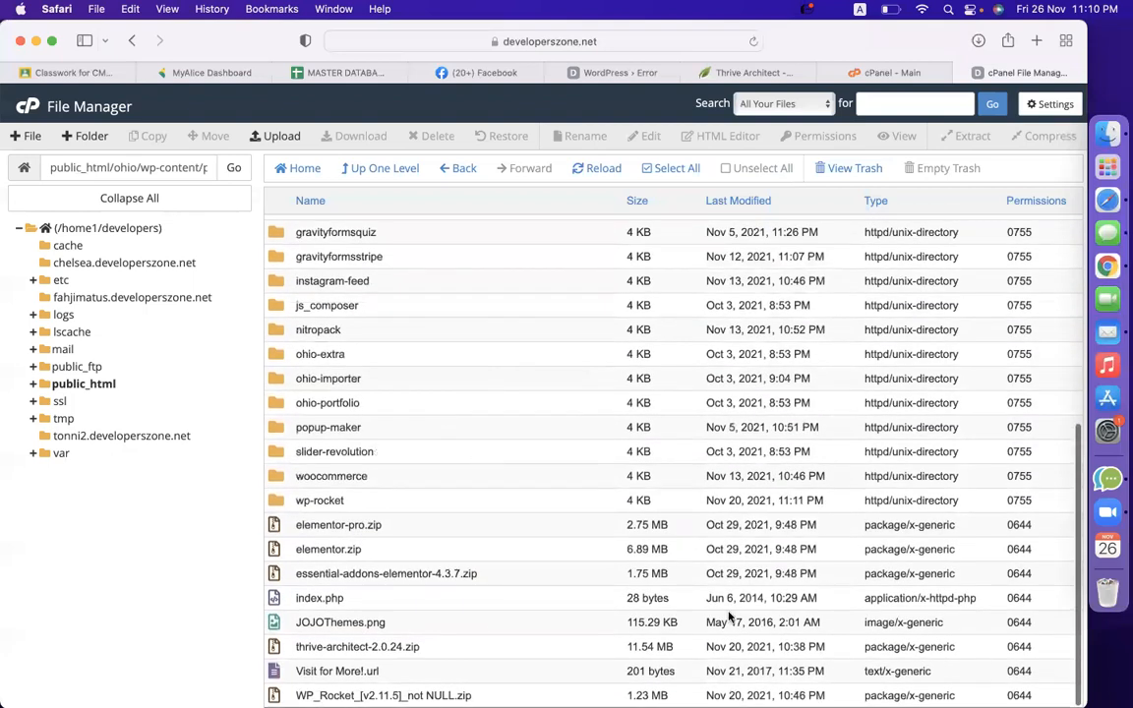
left_click(310, 648)
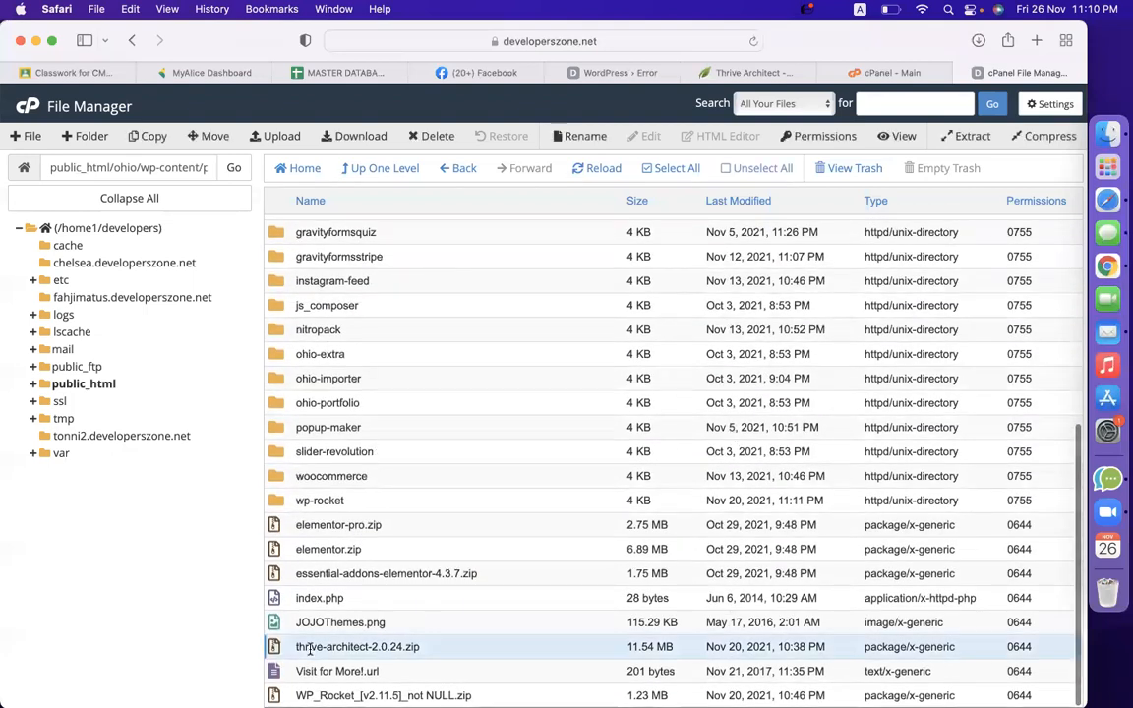
right_click(310, 647)
left_click(362, 659)
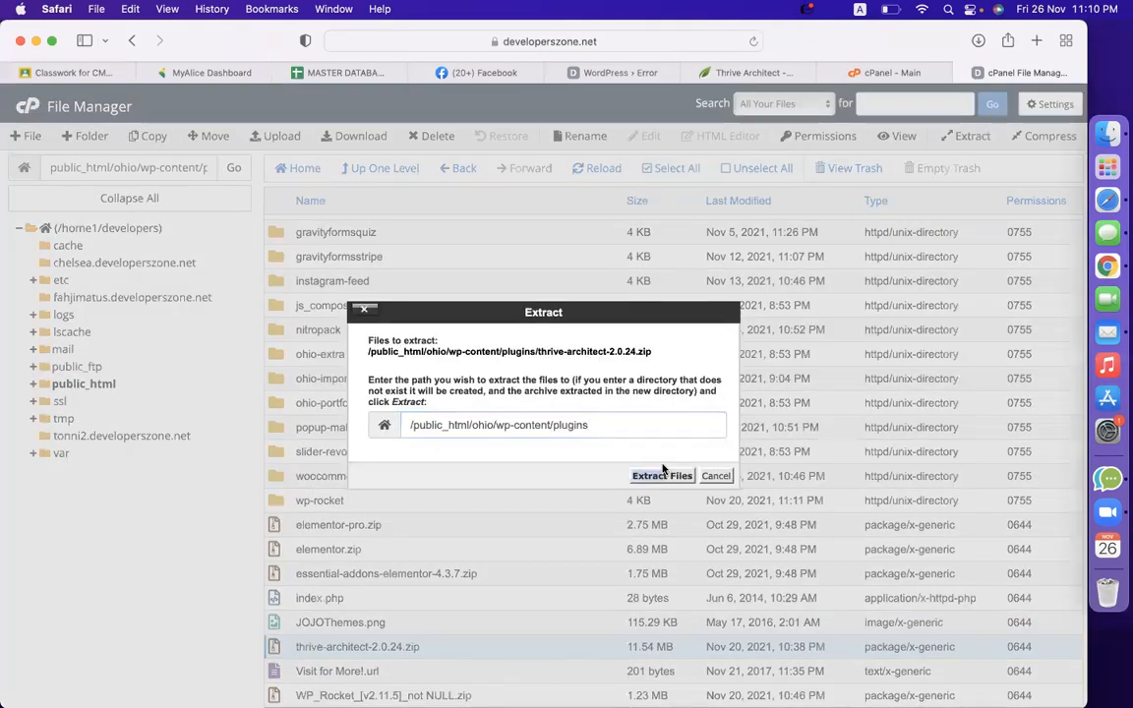
left_click(663, 475)
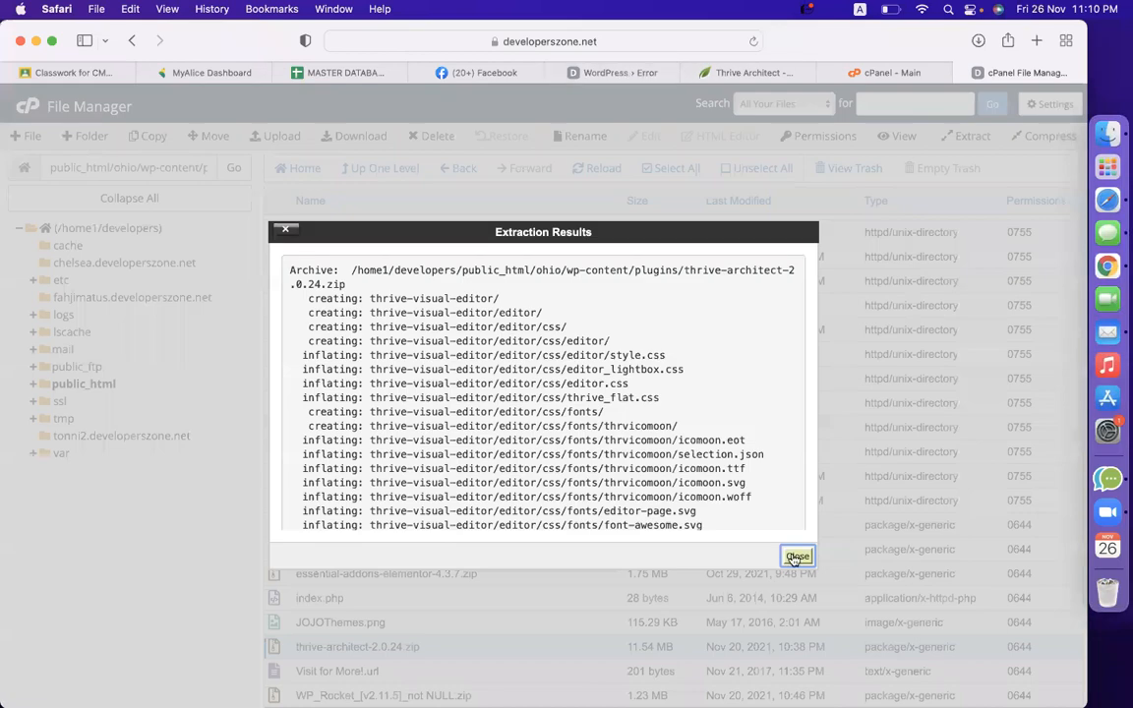
left_click(797, 553)
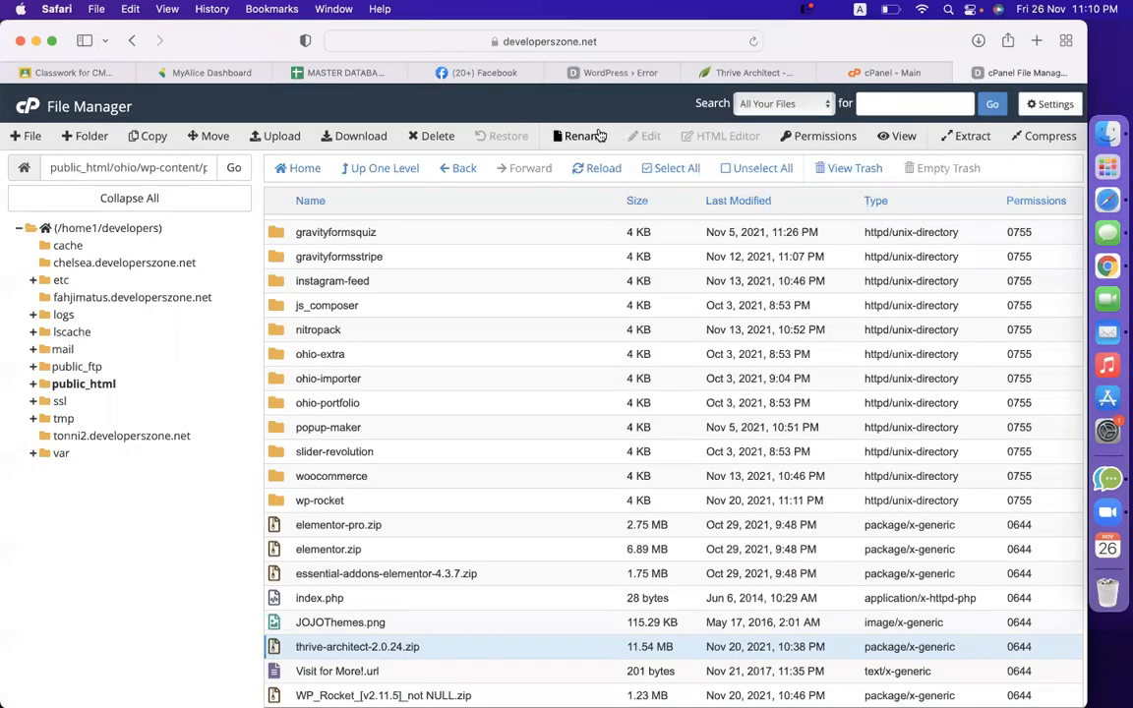
Step: Return to the WordPress admin and activate the Thrive Architect plugin from the installed plugins list
left_click(606, 71)
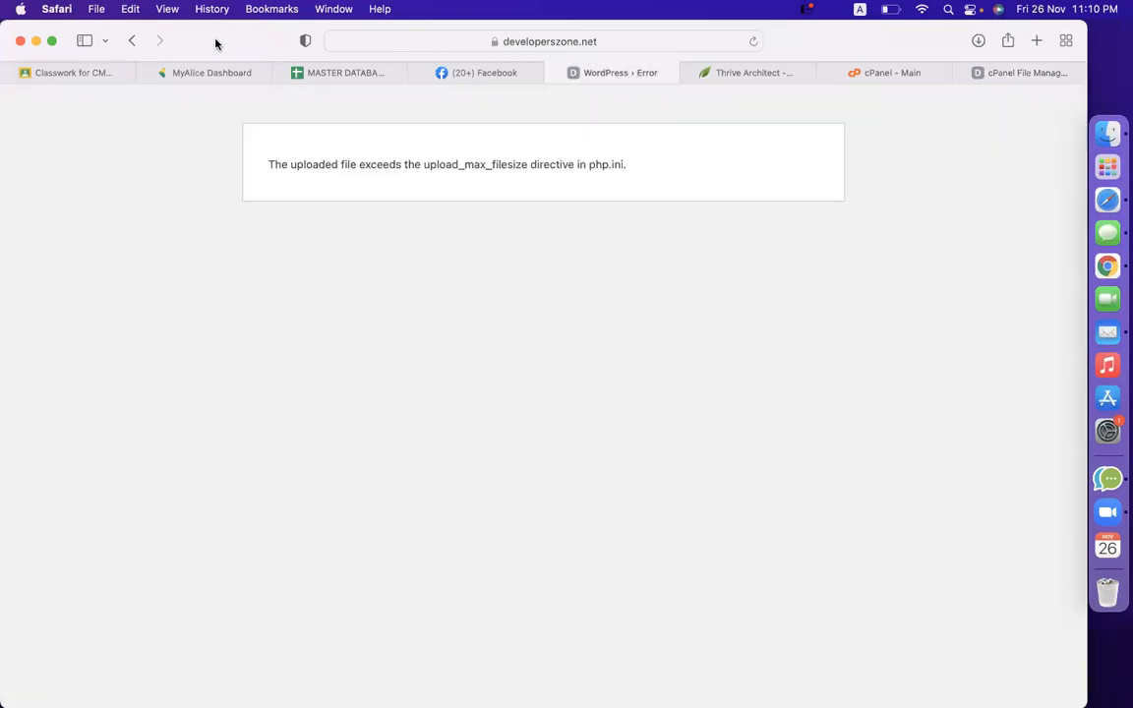
left_click(132, 40)
scroll(264, 314, "down", 5)
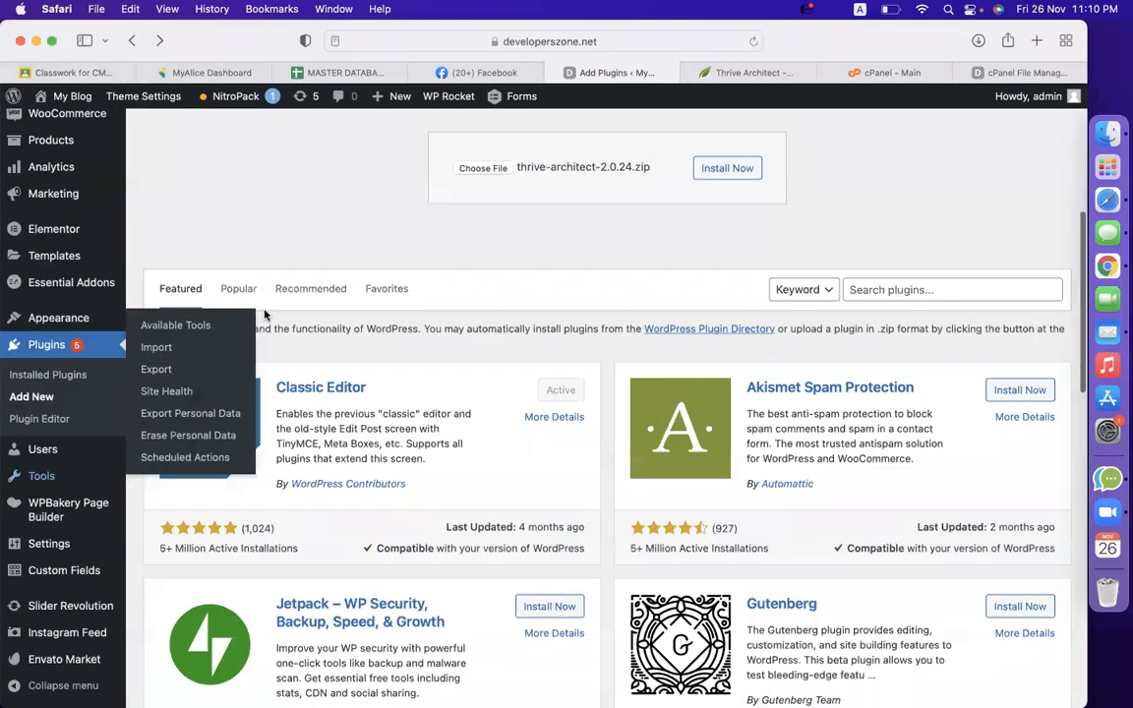
left_click(76, 377)
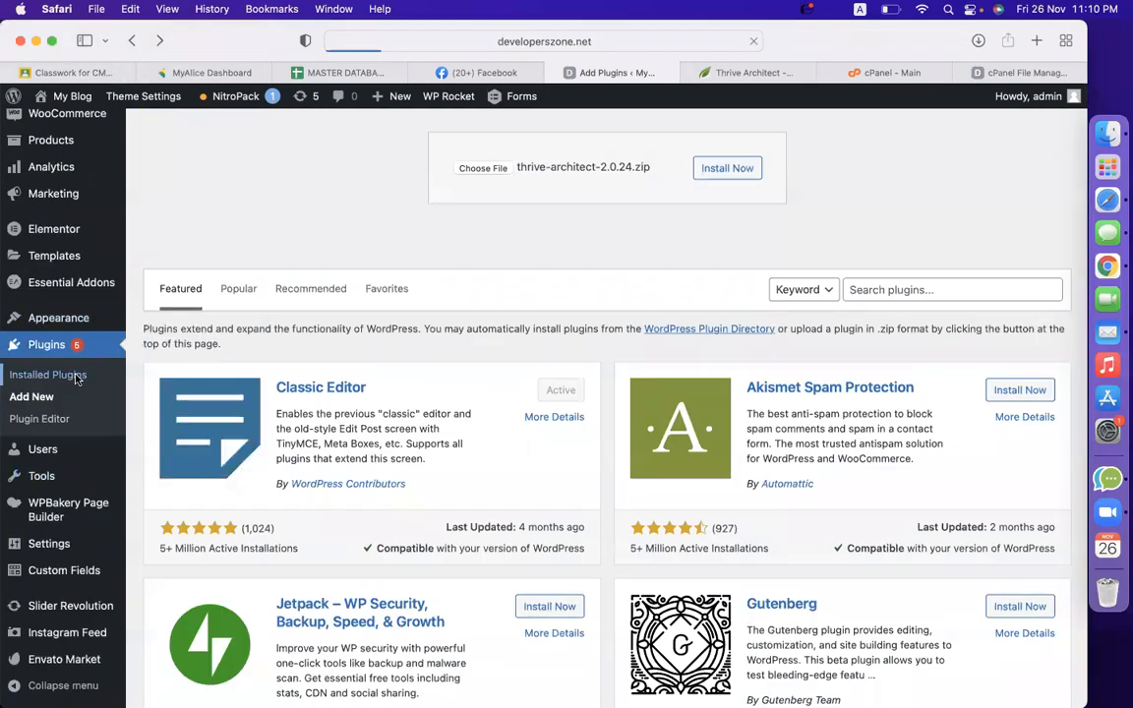
scroll(734, 410, "down", 10)
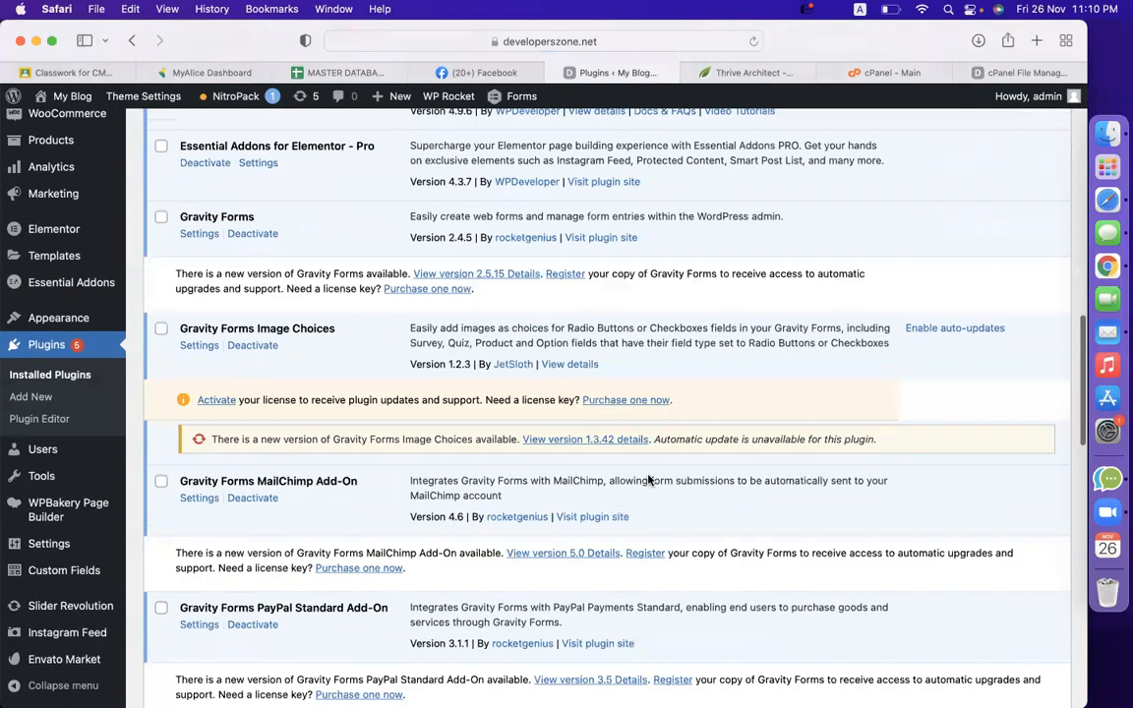
scroll(648, 480, "down", 10)
scroll(649, 480, "down", 10)
left_click(197, 397)
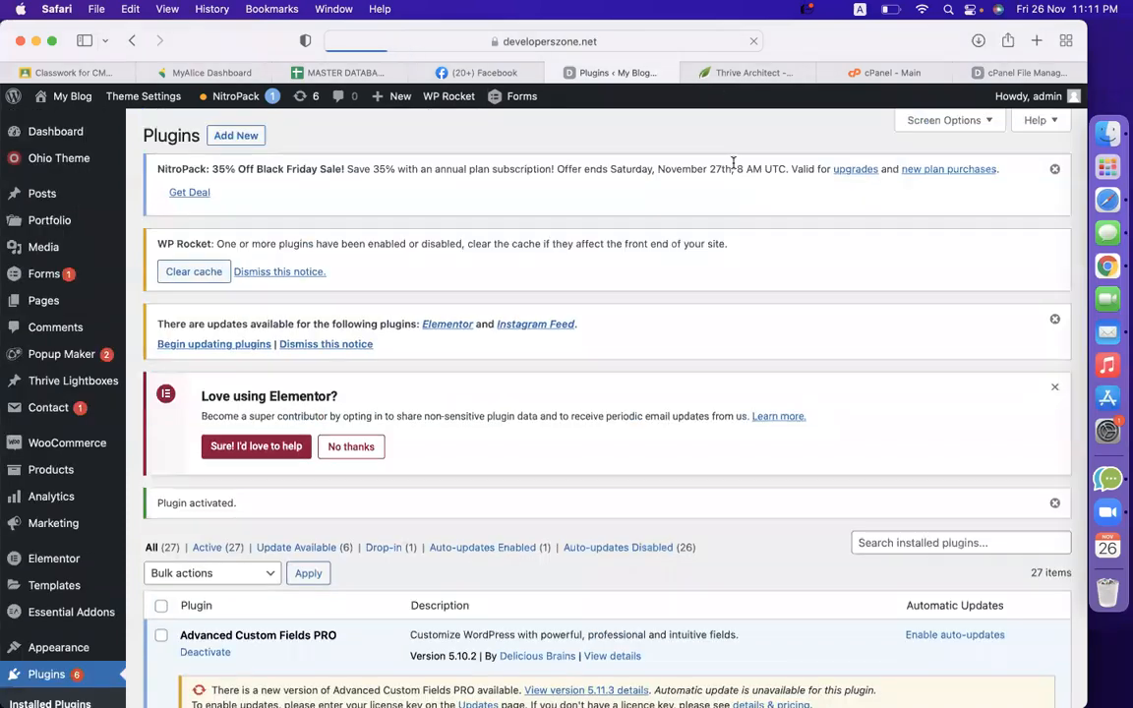
Step: Open the Thrive Dashboard in WordPress and view the installed Thrive products
scroll(652, 372, "down", 5)
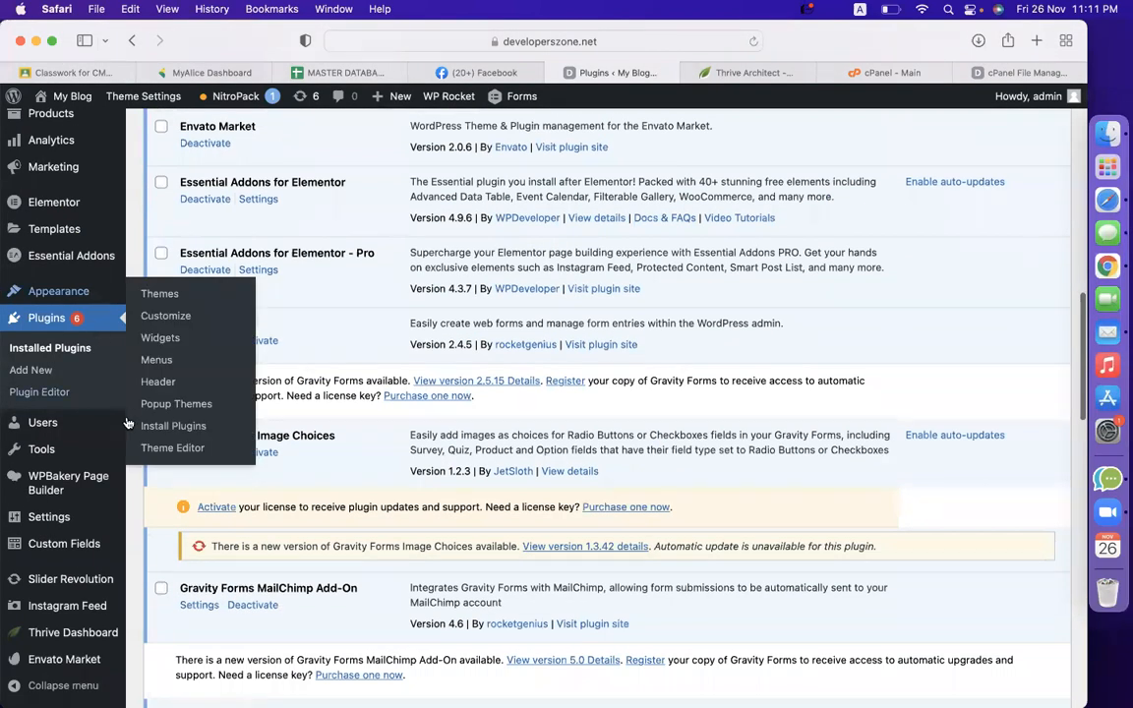
left_click(78, 633)
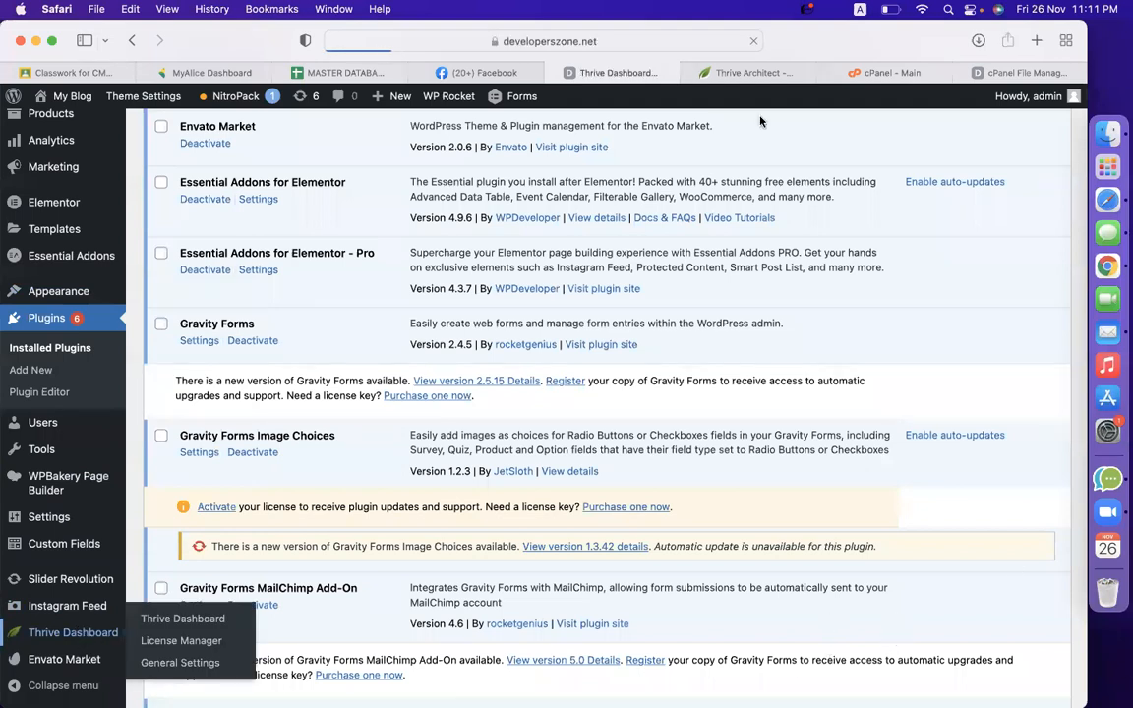
scroll(590, 280, "down", 5)
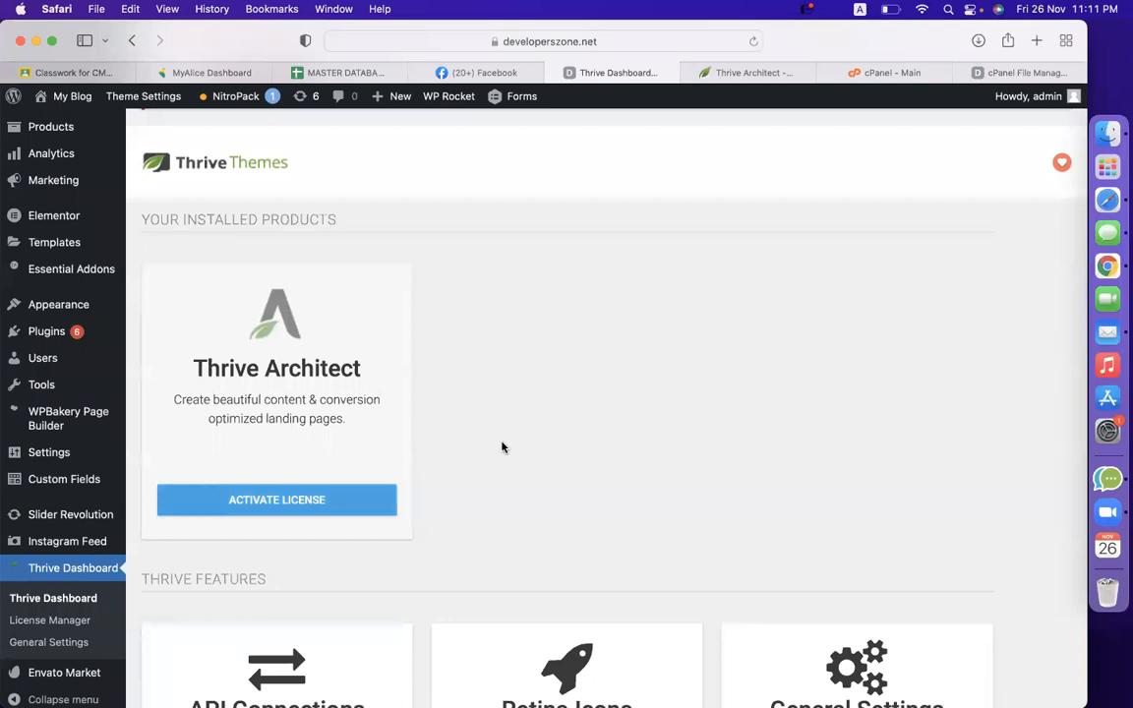
Step: Switch back to the cPanel File Manager and reload the listing of the plugins folder
left_click(841, 71)
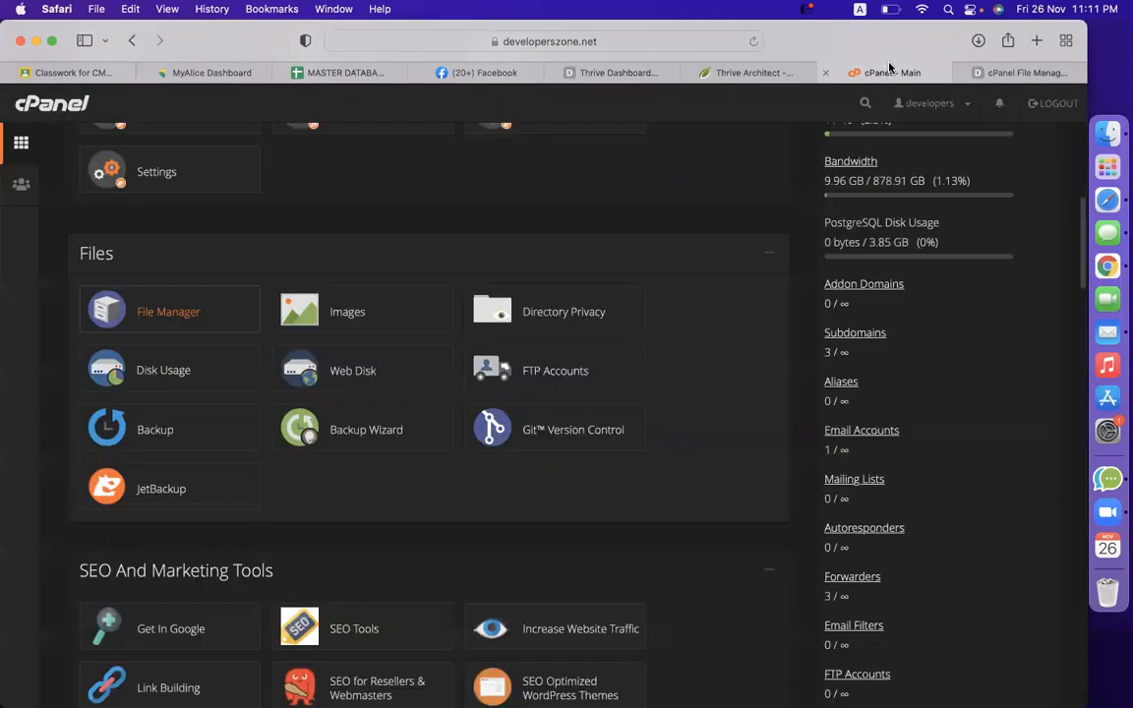
left_click(168, 312)
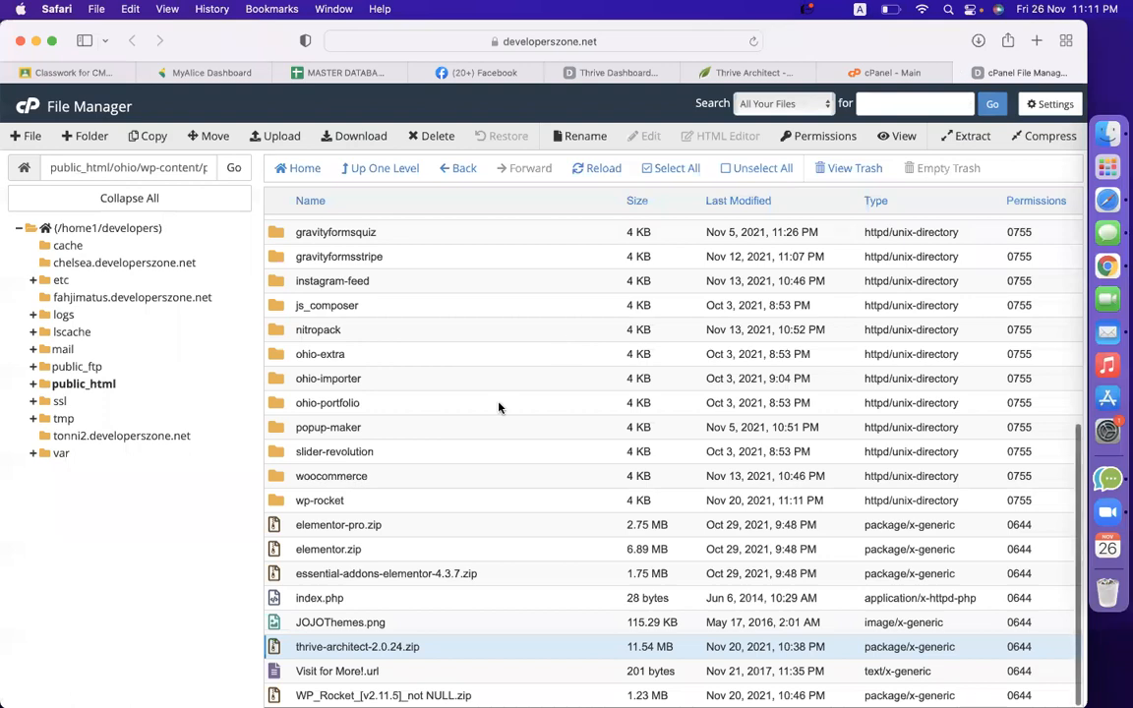
left_click(588, 167)
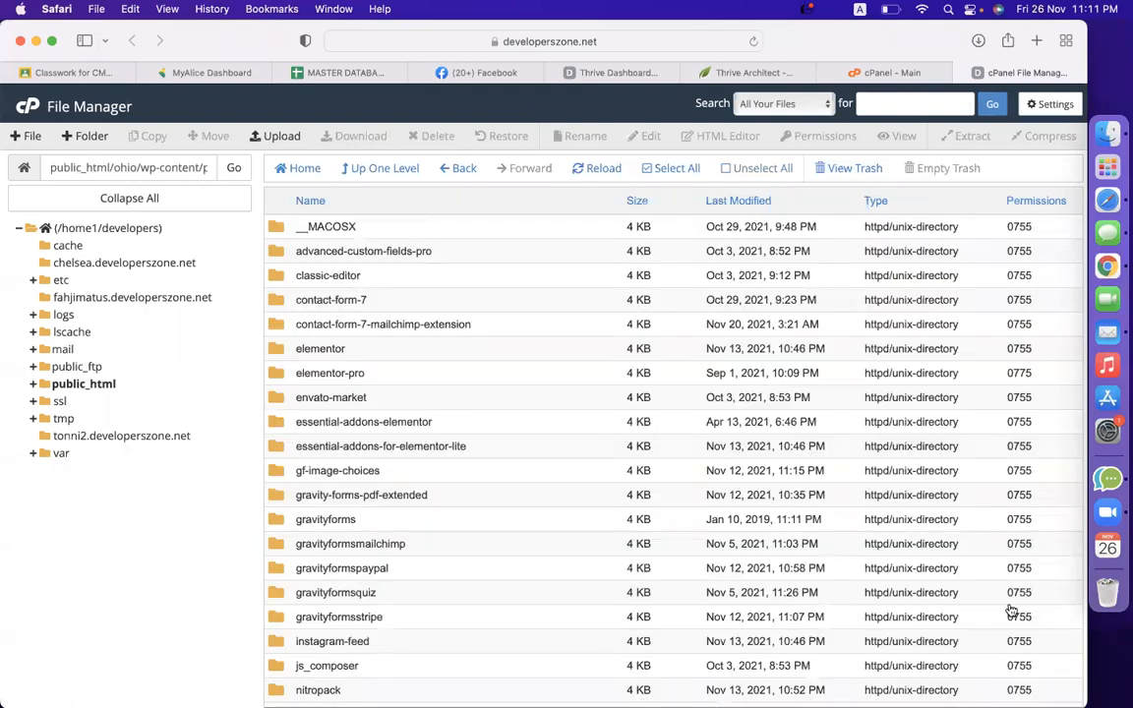
Step: Open the thrive-visual-editor plugin folder and go into its thrive-dashboard subfolder
scroll(418, 437, "down", 1)
scroll(418, 438, "down", 7)
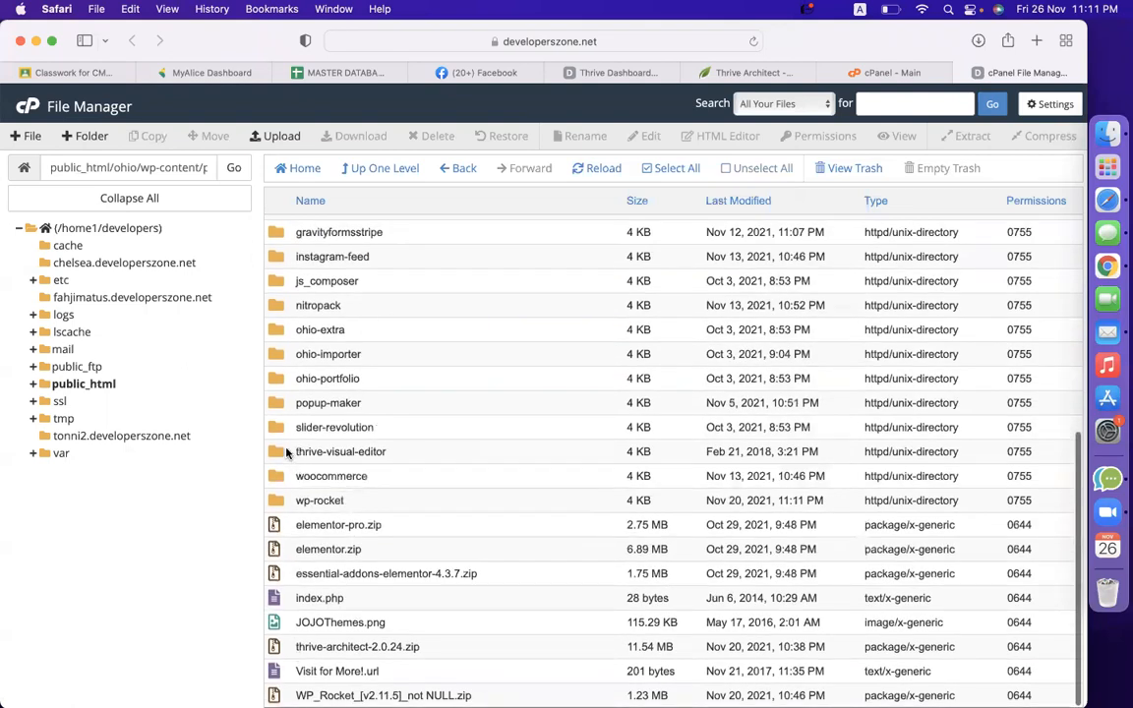
left_click(278, 453)
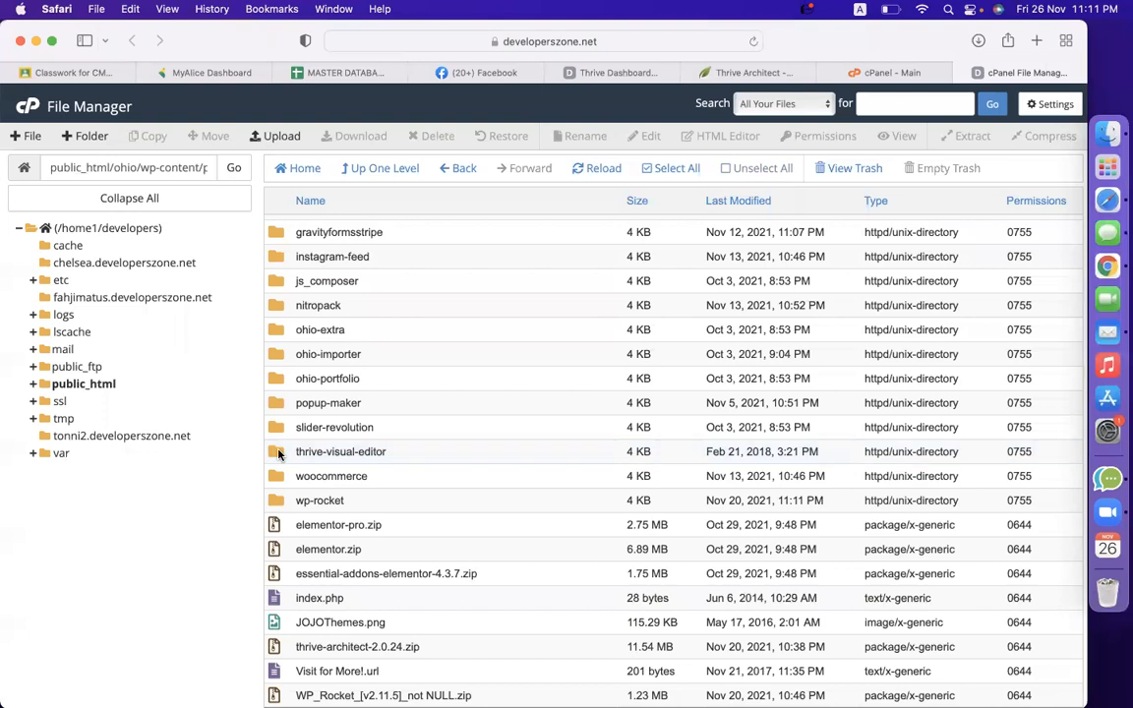
double_click(279, 454)
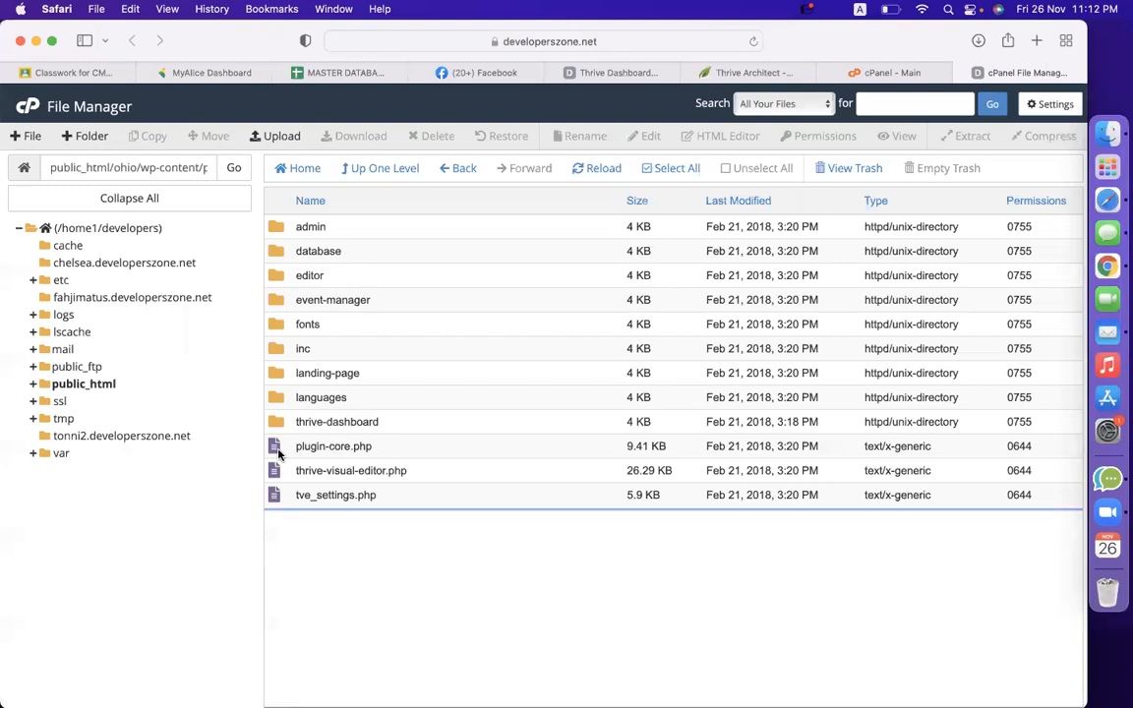
left_click(622, 74)
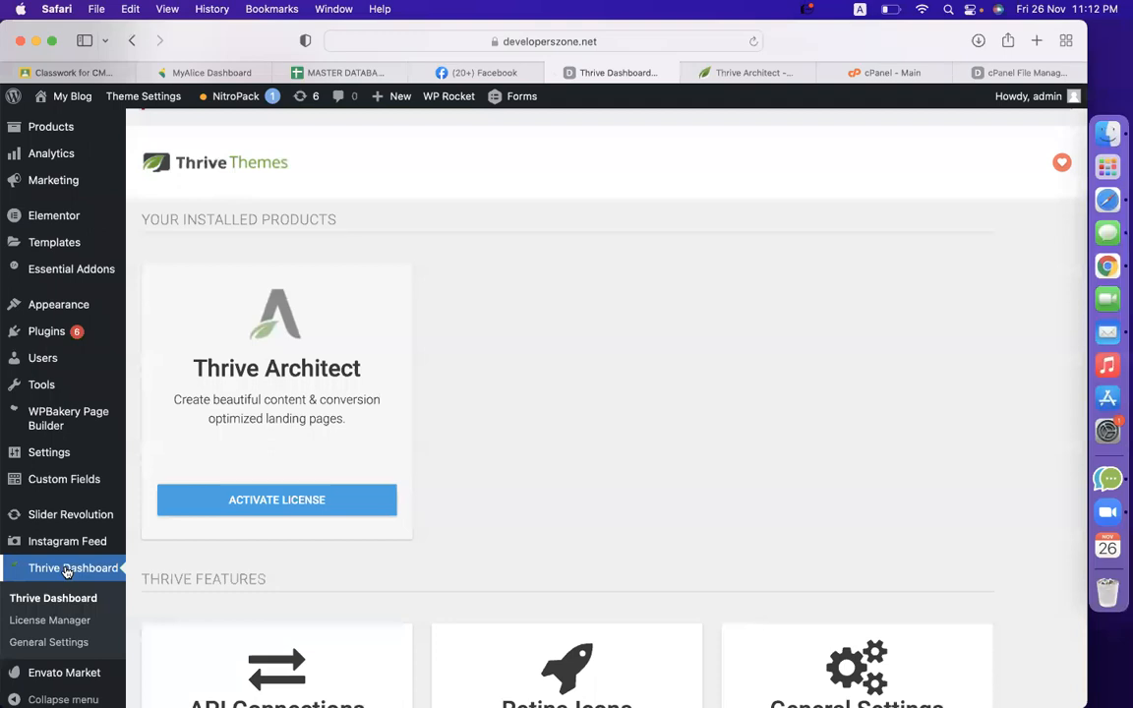
left_click(1003, 72)
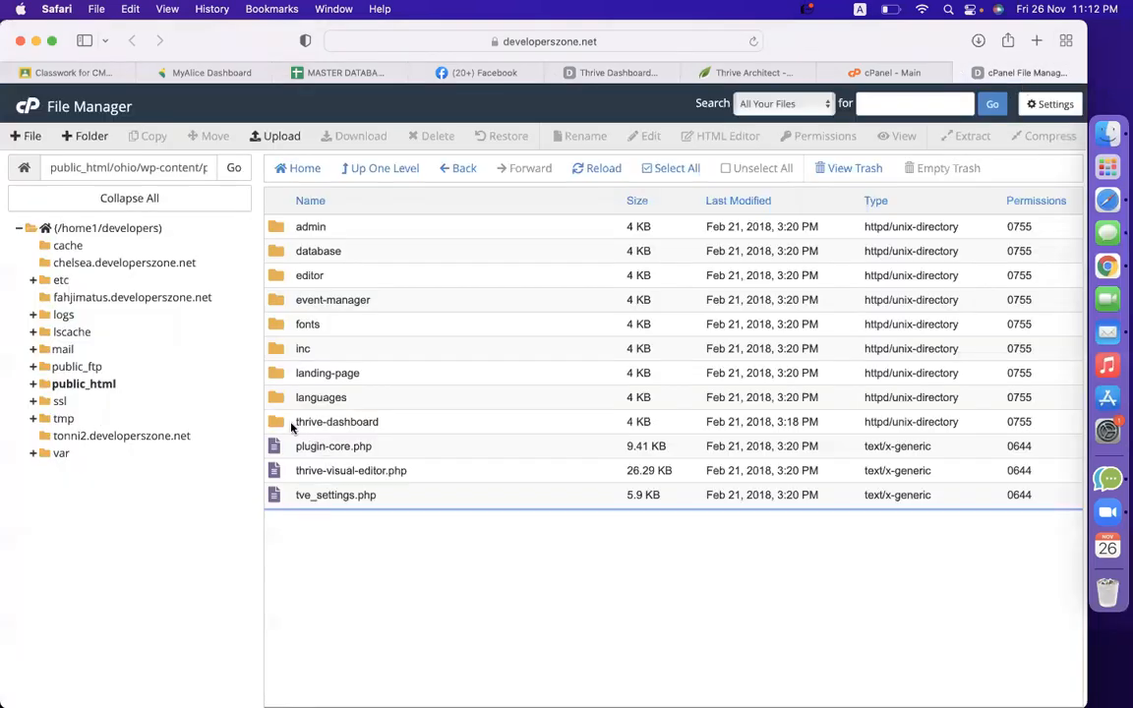
left_click(287, 424)
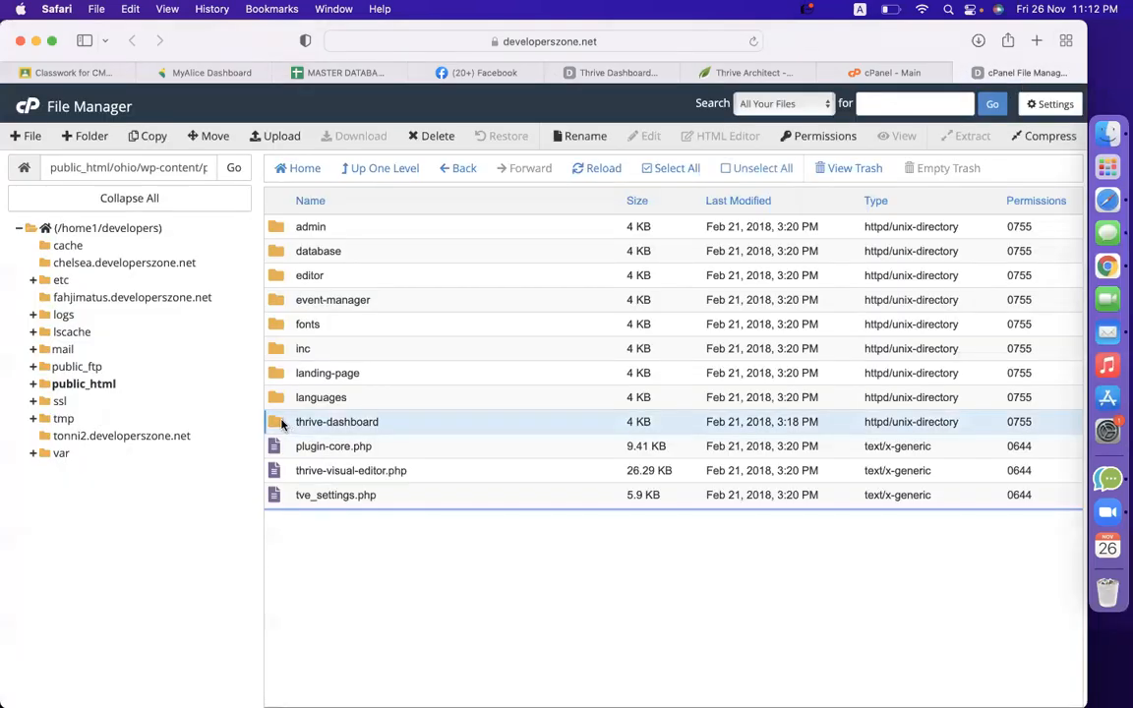
double_click(282, 424)
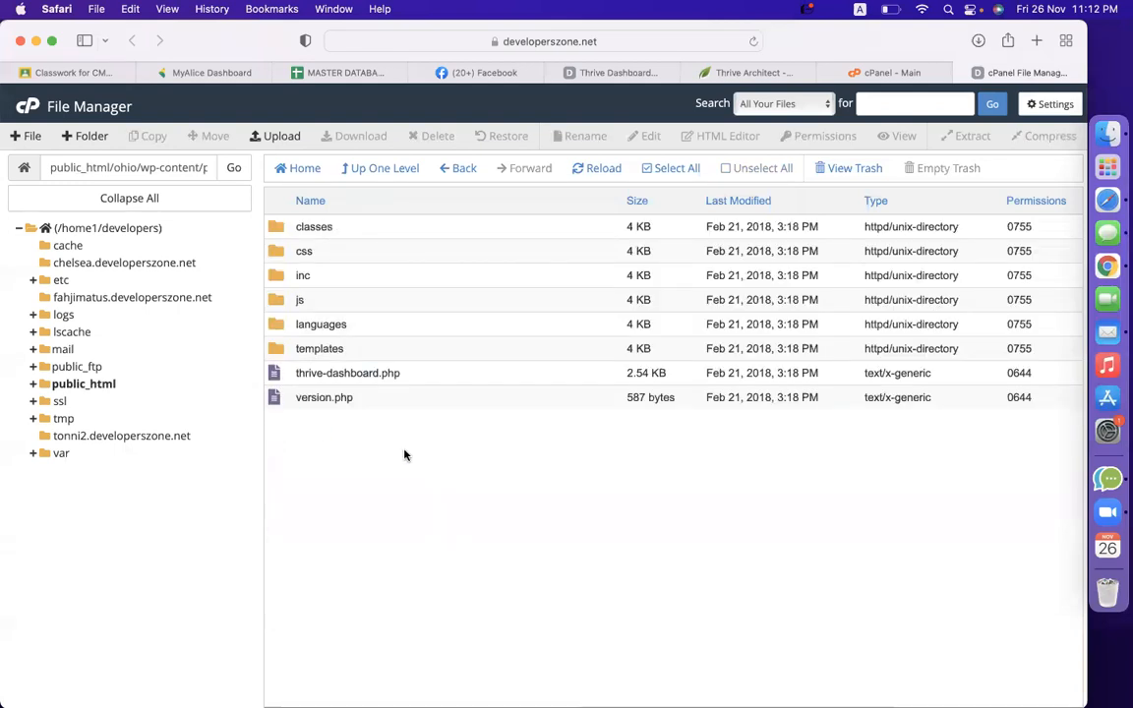
Step: Open the classes folder inside thrive-dashboard and go into its Product subfolder
left_click(283, 229)
left_click(285, 278)
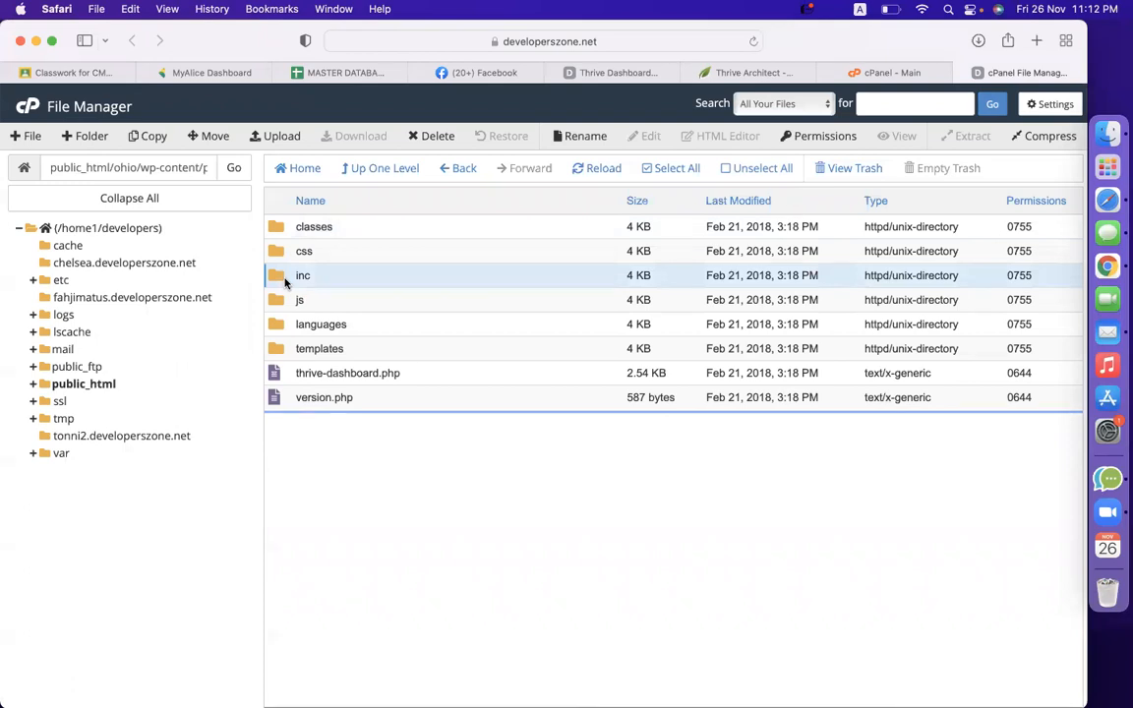
double_click(291, 226)
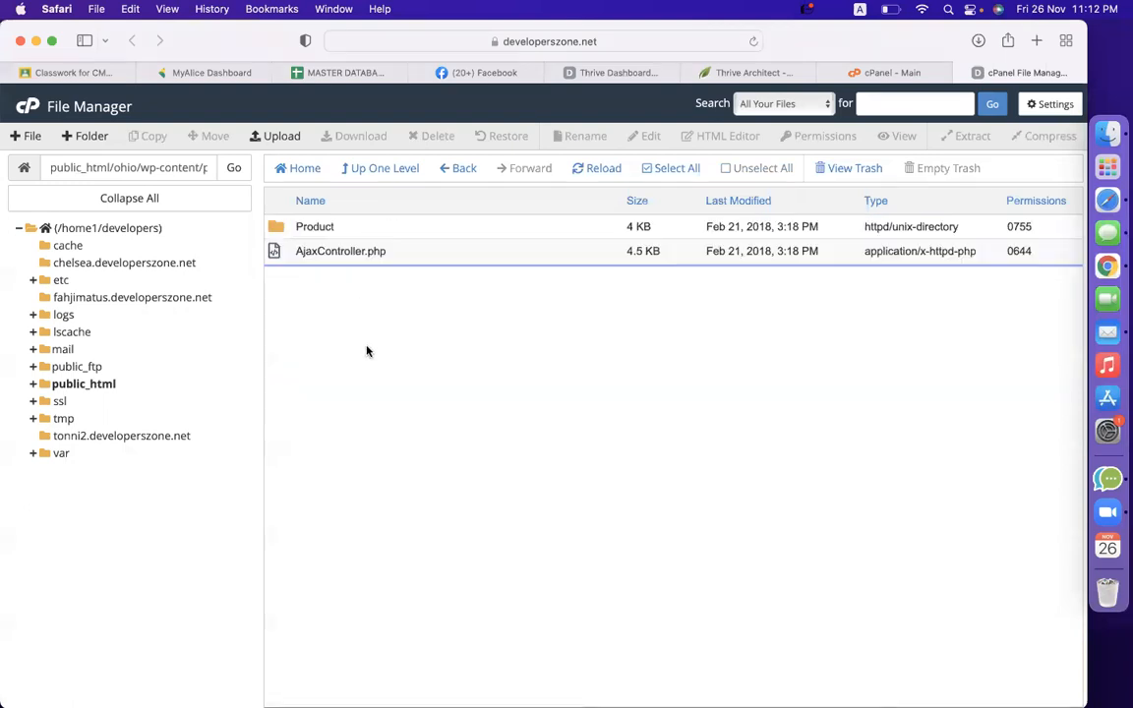
left_click(309, 254)
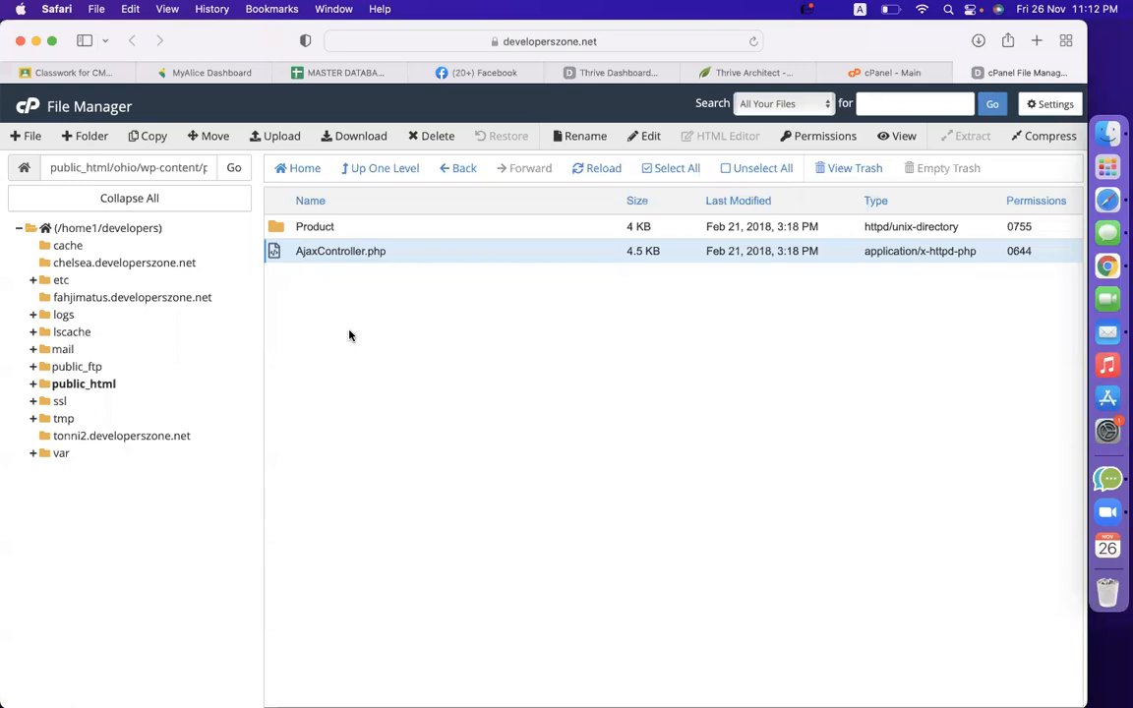
double_click(272, 227)
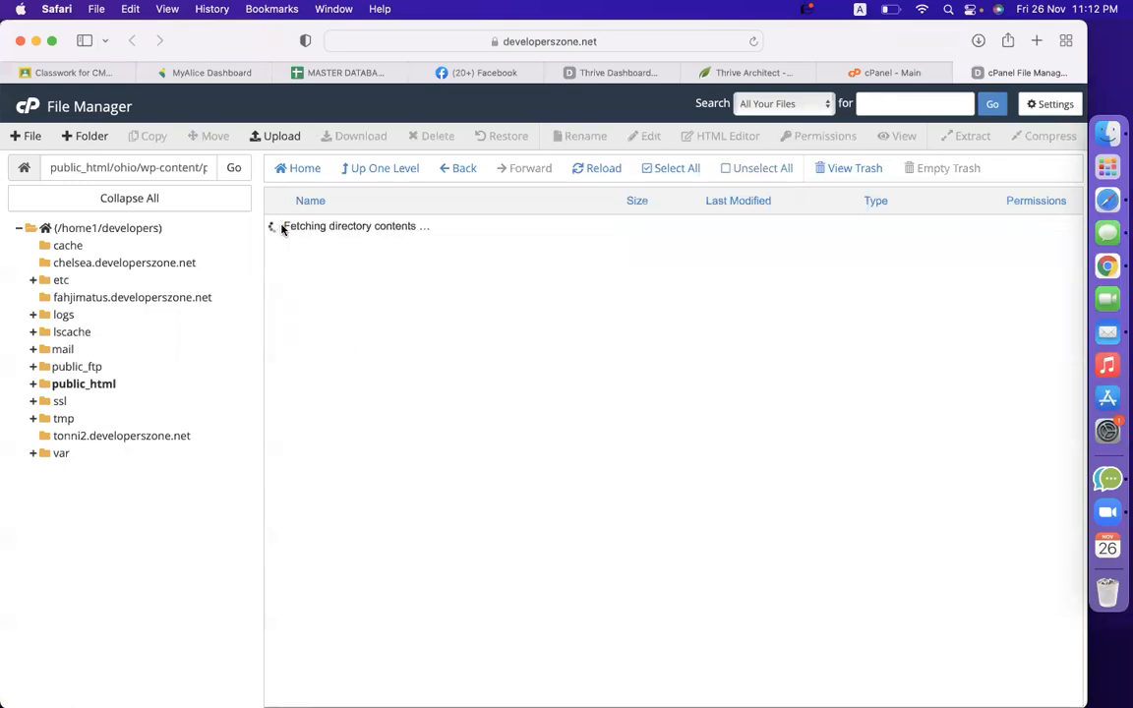
Step: Open LicenseManager.php from the Product folder in the code editor
left_click(337, 253)
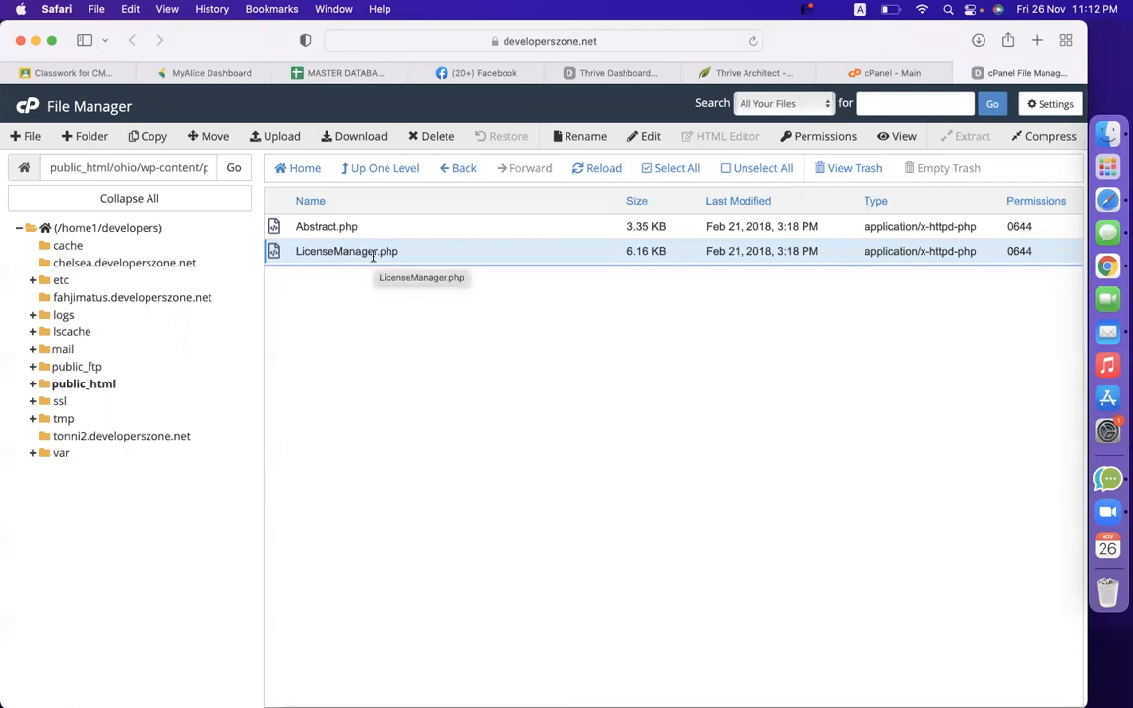
right_click(374, 255)
left_click(440, 316)
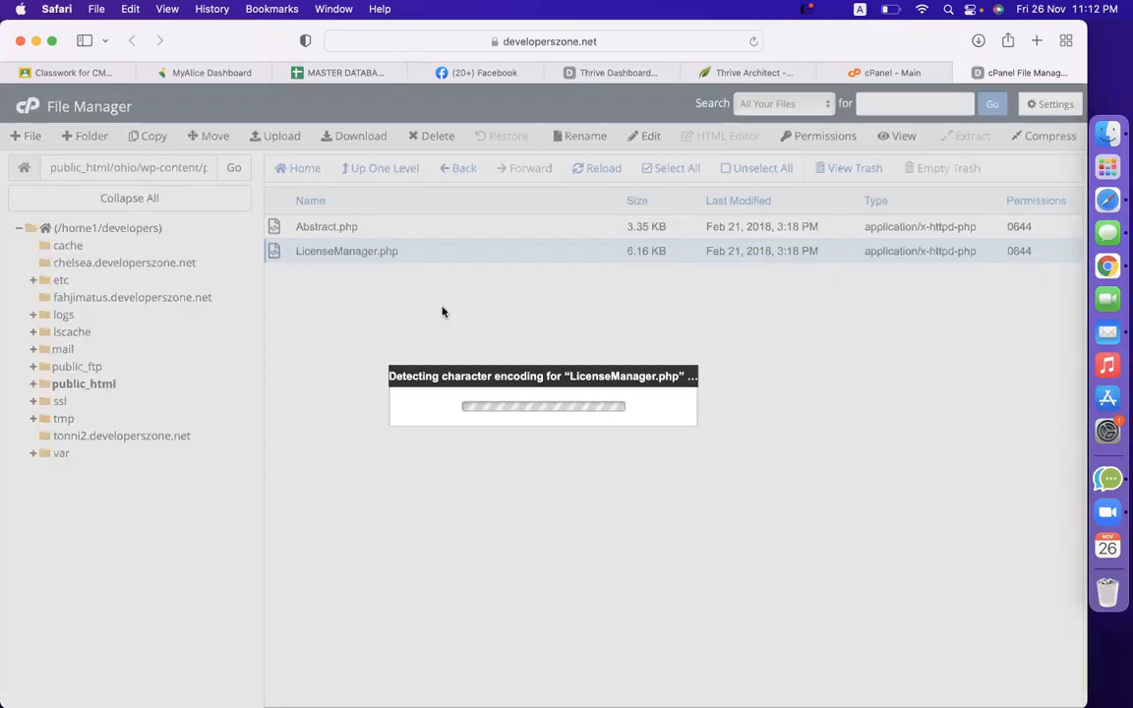
left_click(682, 517)
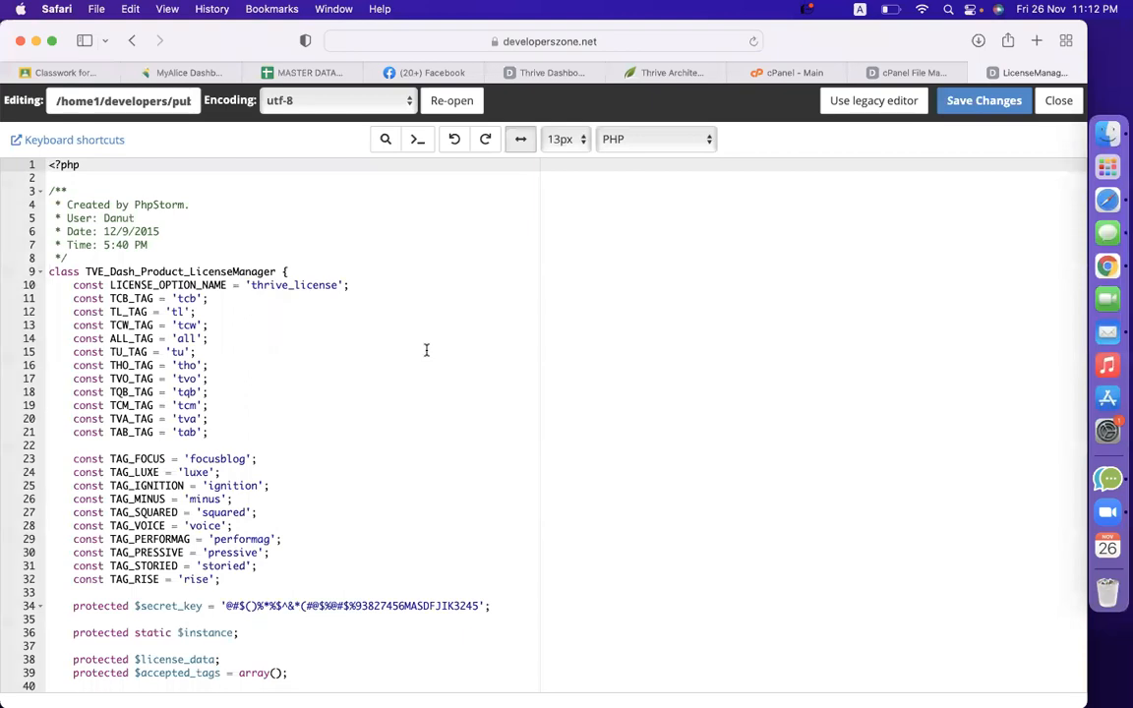
Step: Find "return fa" in LicenseManager.php and examine the checkData function, including its empty license_data condition
key("super+f")
type("return fa")
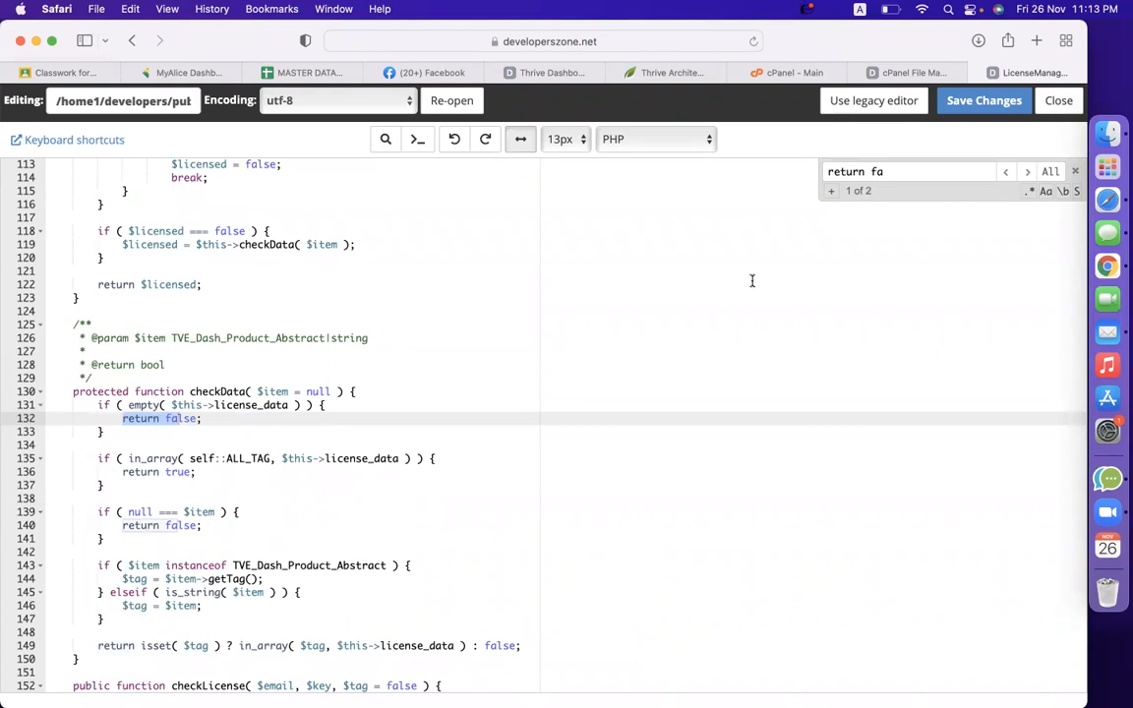
scroll(251, 417, "down", 4)
left_click_drag(72, 231, 106, 504)
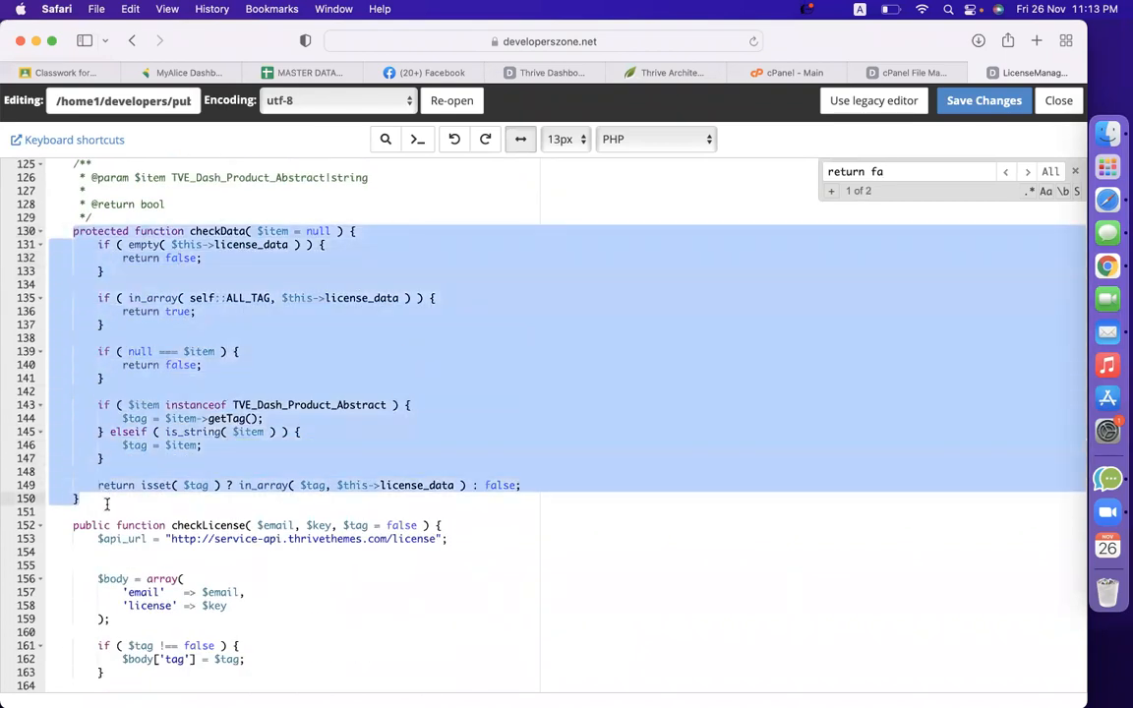
left_click(193, 298)
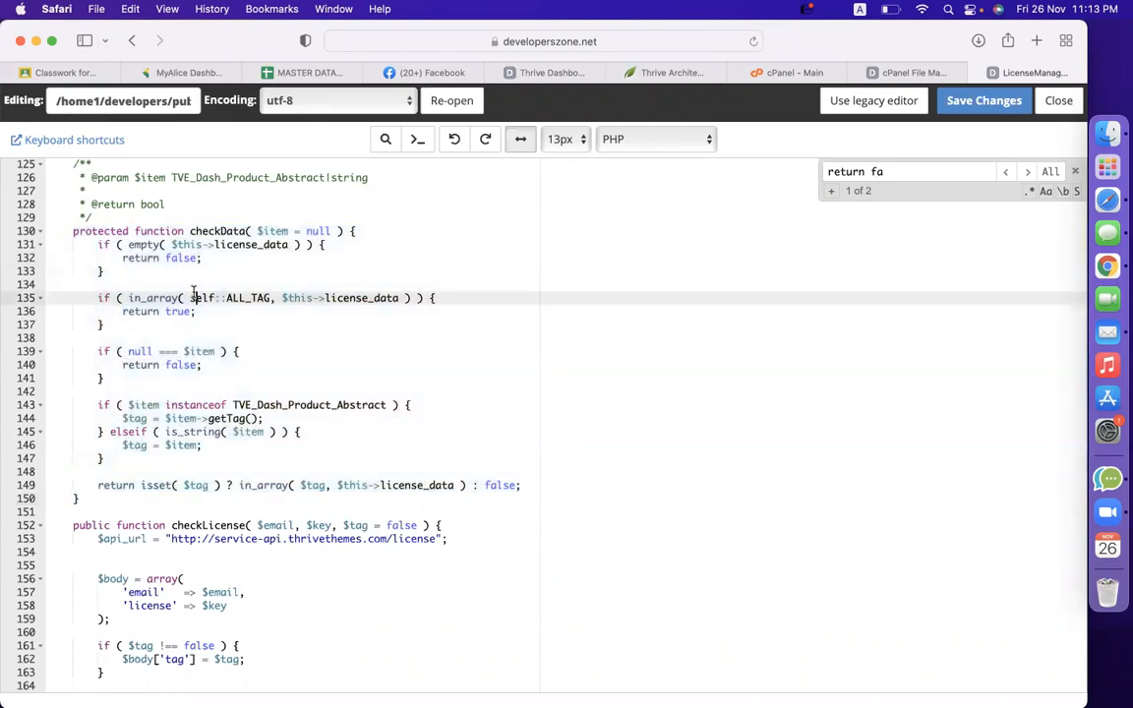
double_click(147, 246)
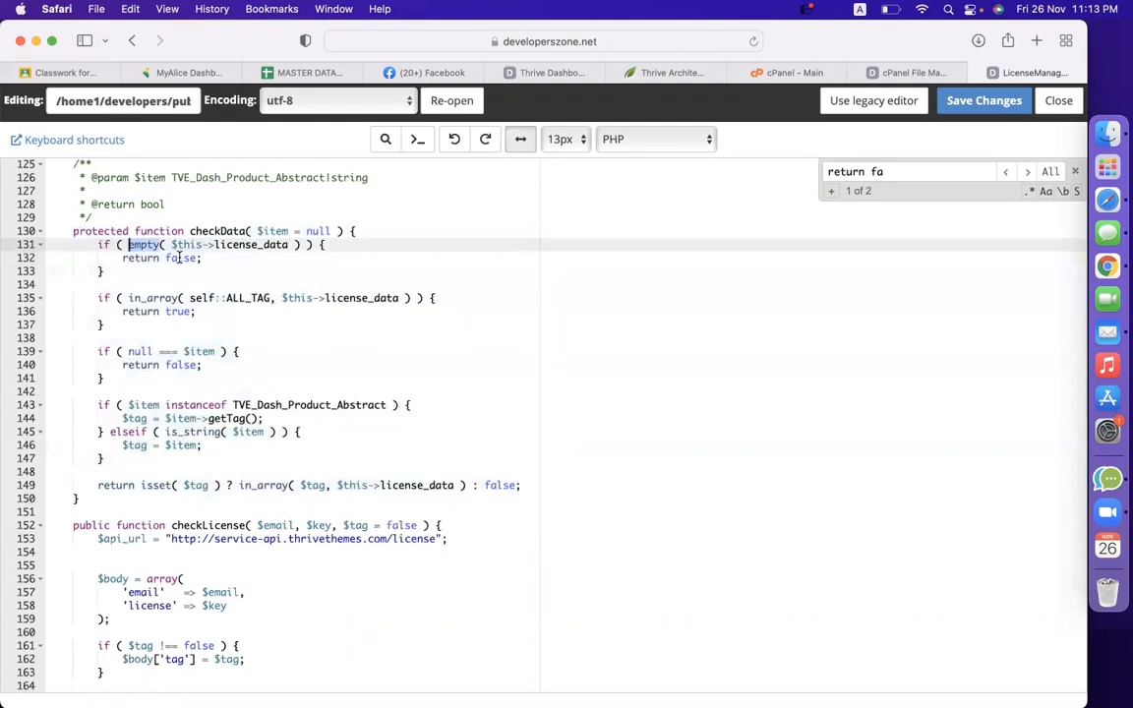
double_click(180, 257)
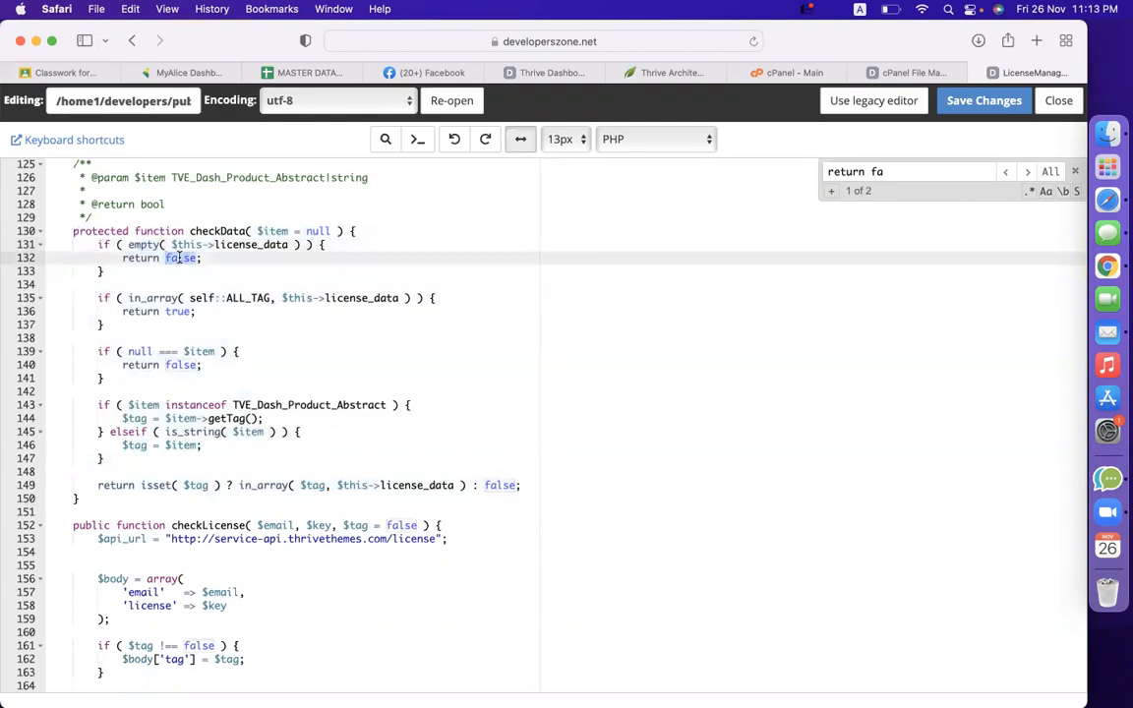
Step: Close the Thrive Architect product page, check the product's license state on the Thrive Dashboard, and return to LicenseManager.php
left_click(644, 75)
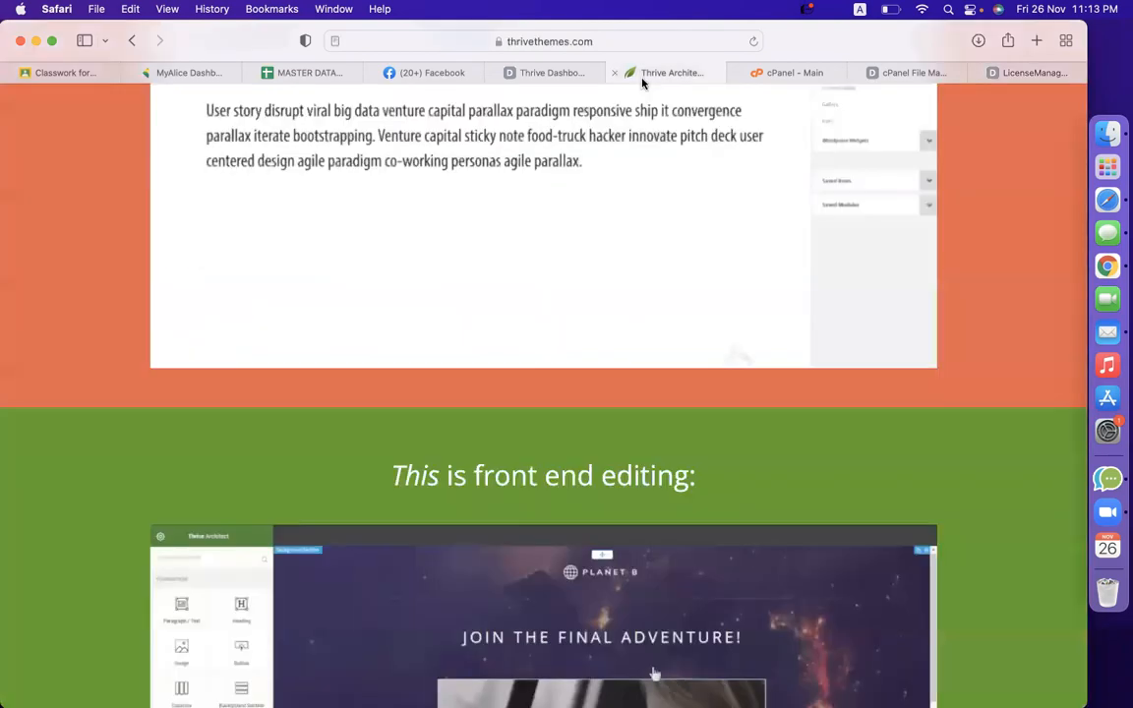
left_click(619, 72)
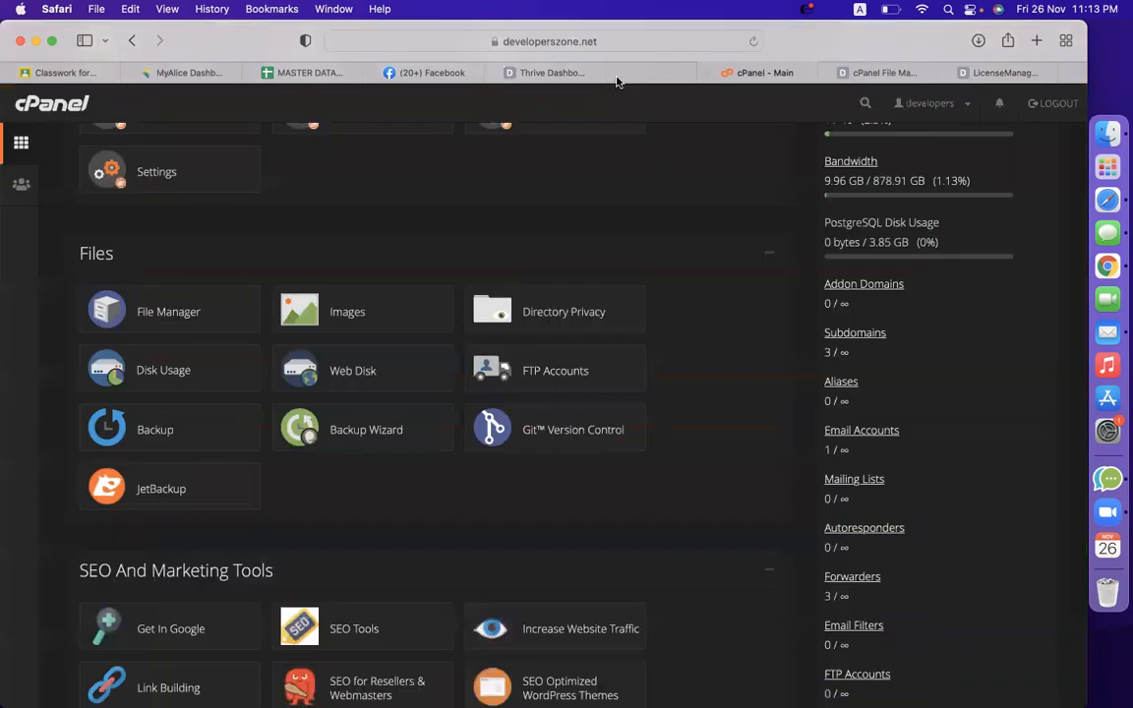
left_click(602, 73)
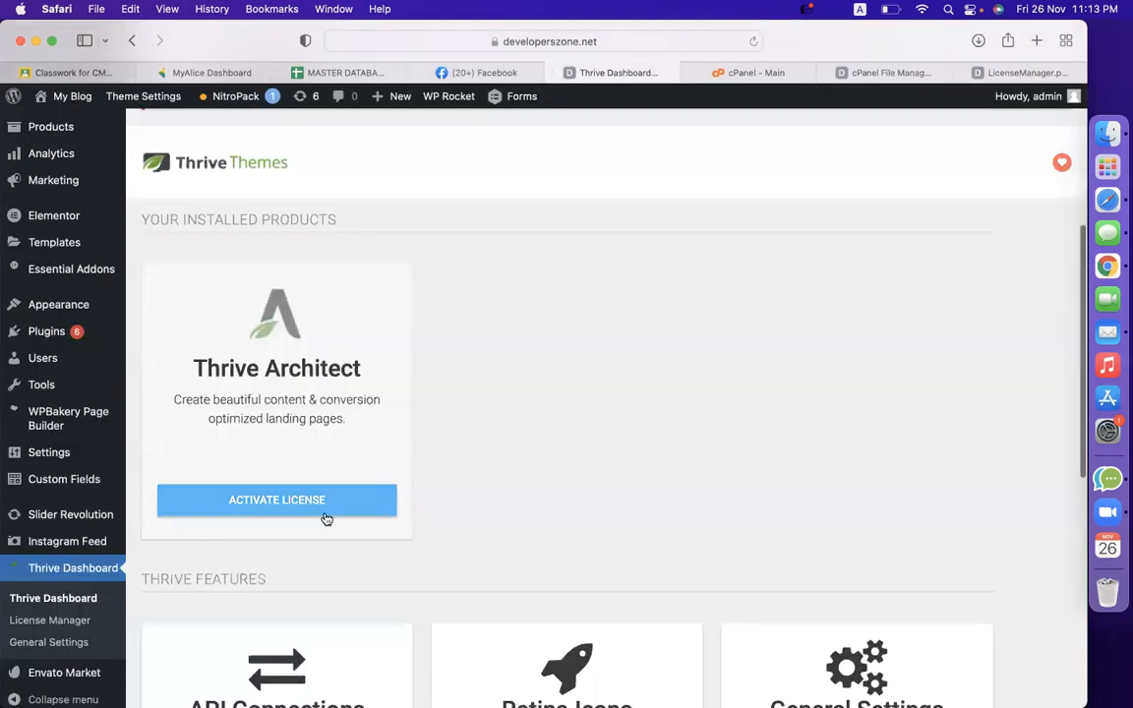
left_click(1022, 72)
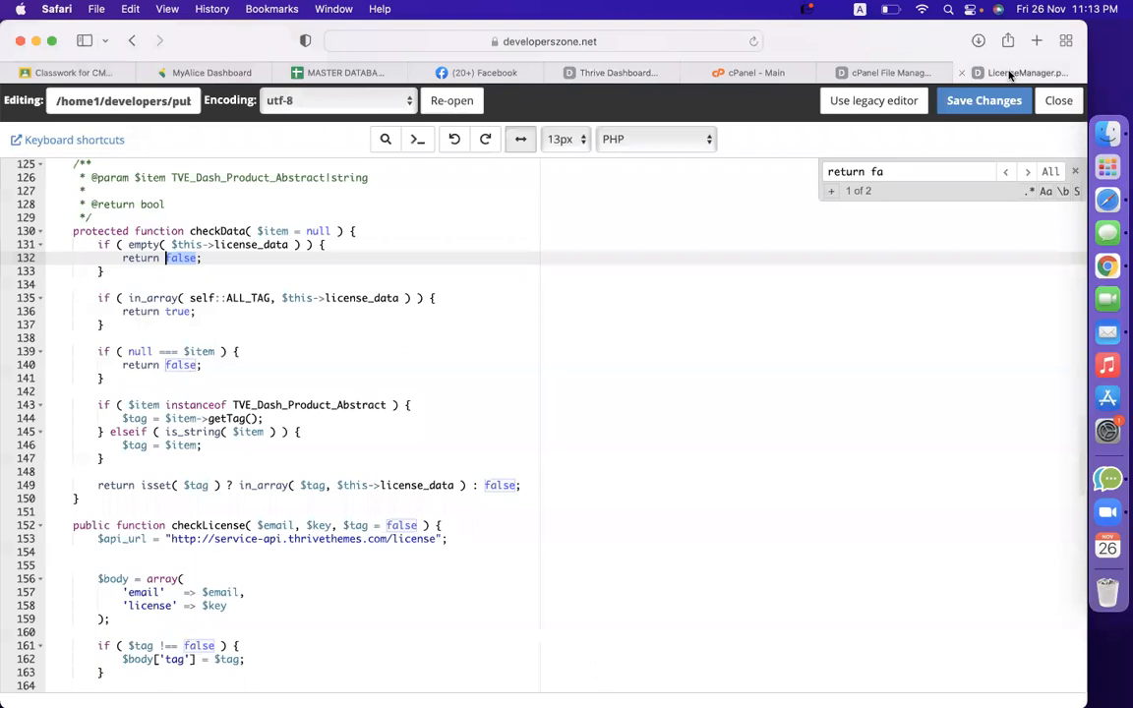
Step: Examine the ALL_TAG and null item conditions in checkData and compare the values they return
left_click_drag(141, 297, 404, 298)
left_click(325, 297)
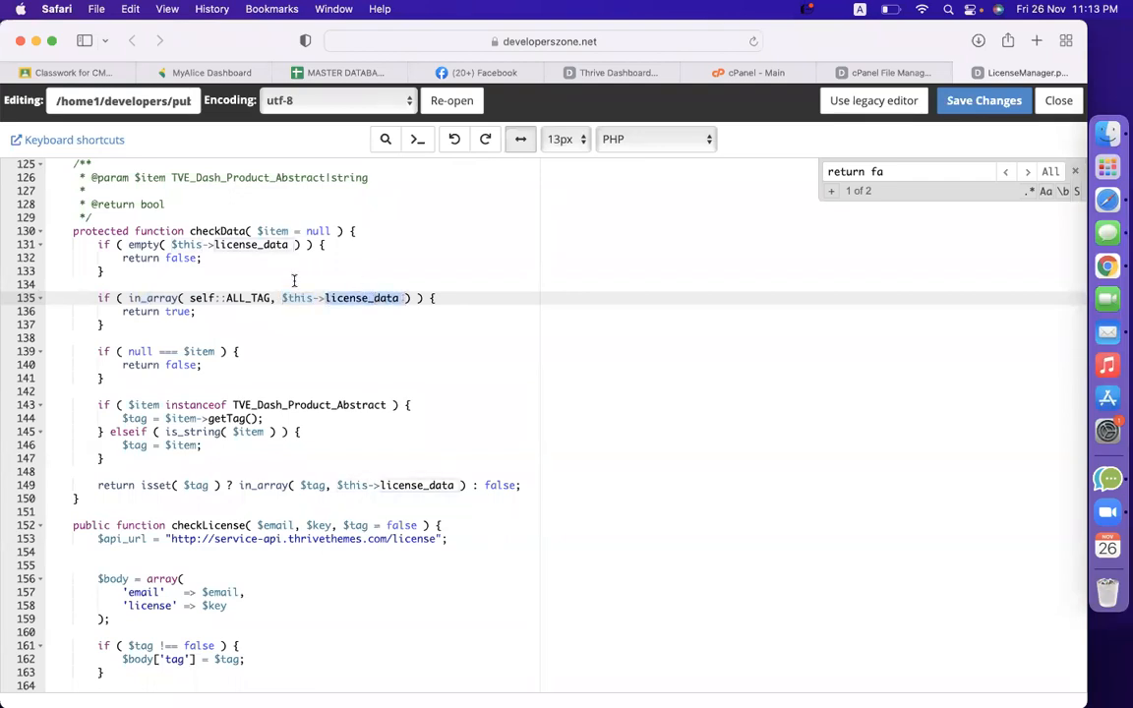
double_click(180, 311)
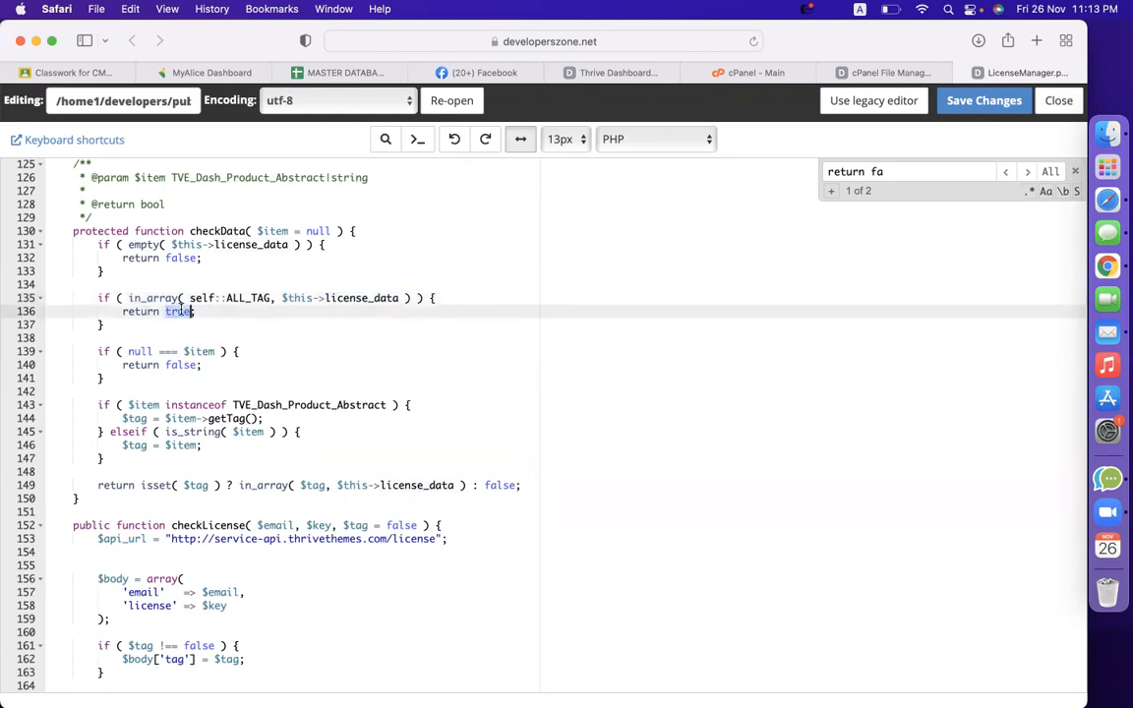
double_click(138, 351)
double_click(177, 365)
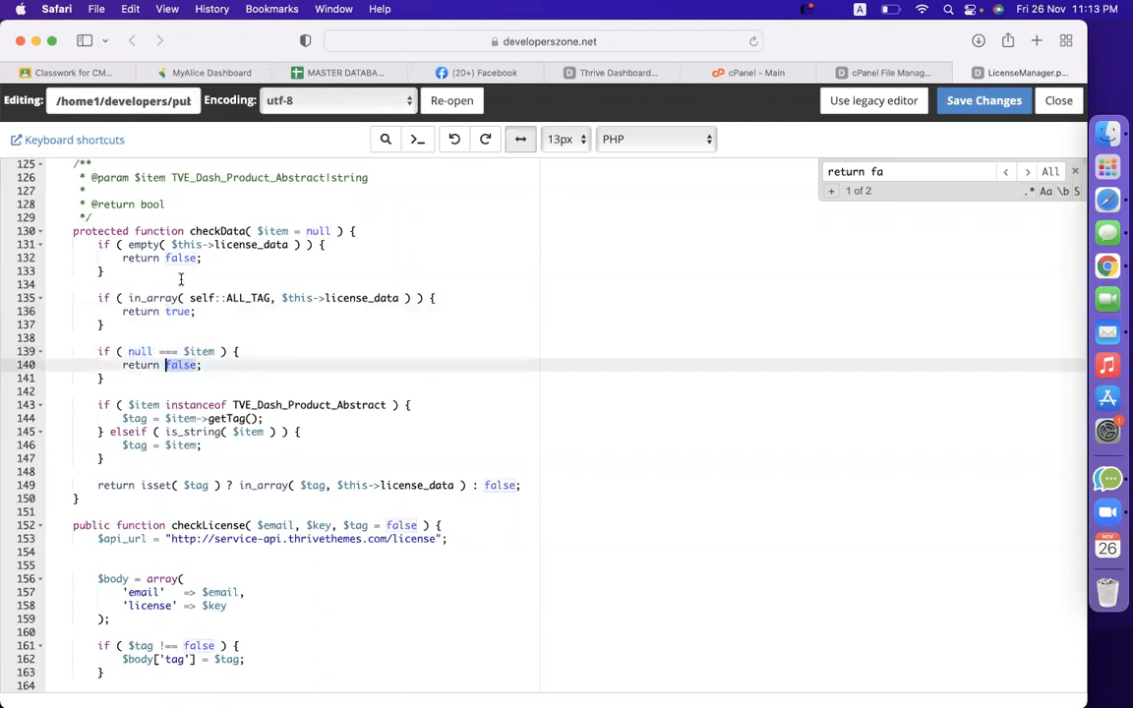
double_click(180, 257)
double_click(180, 365)
Step: Make the empty license_data and null item checks in checkData return true, bypassing the license check, and save LicenseManager.php
double_click(177, 258)
type("true")
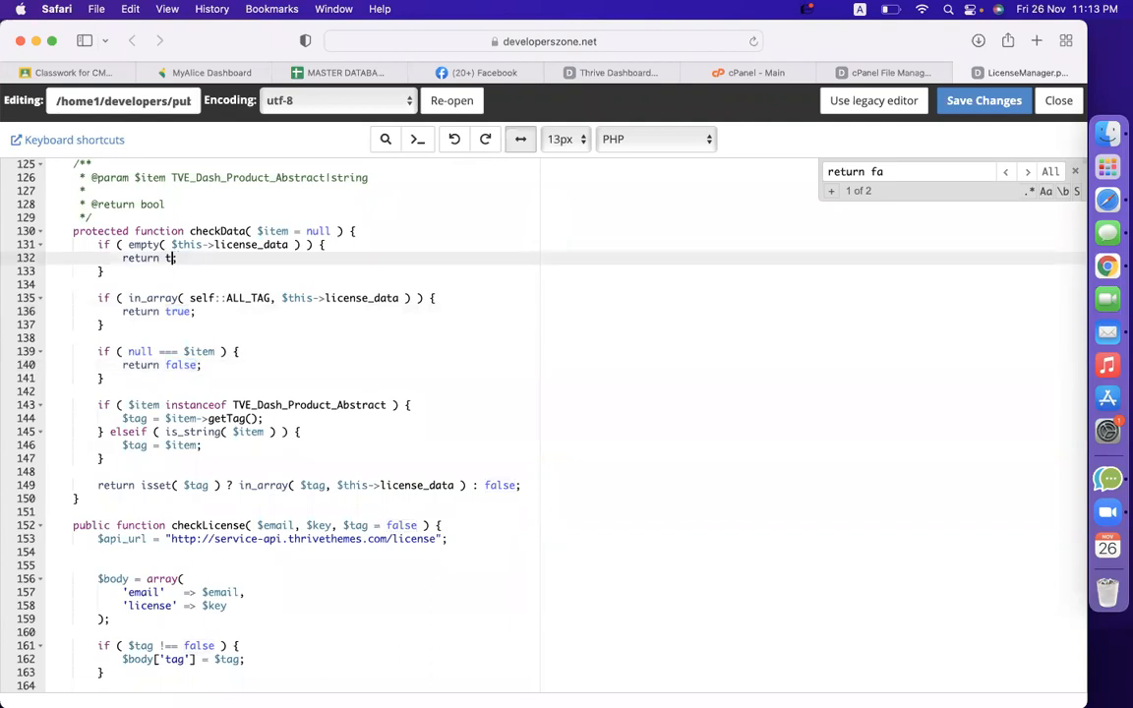
double_click(182, 365)
type("true;")
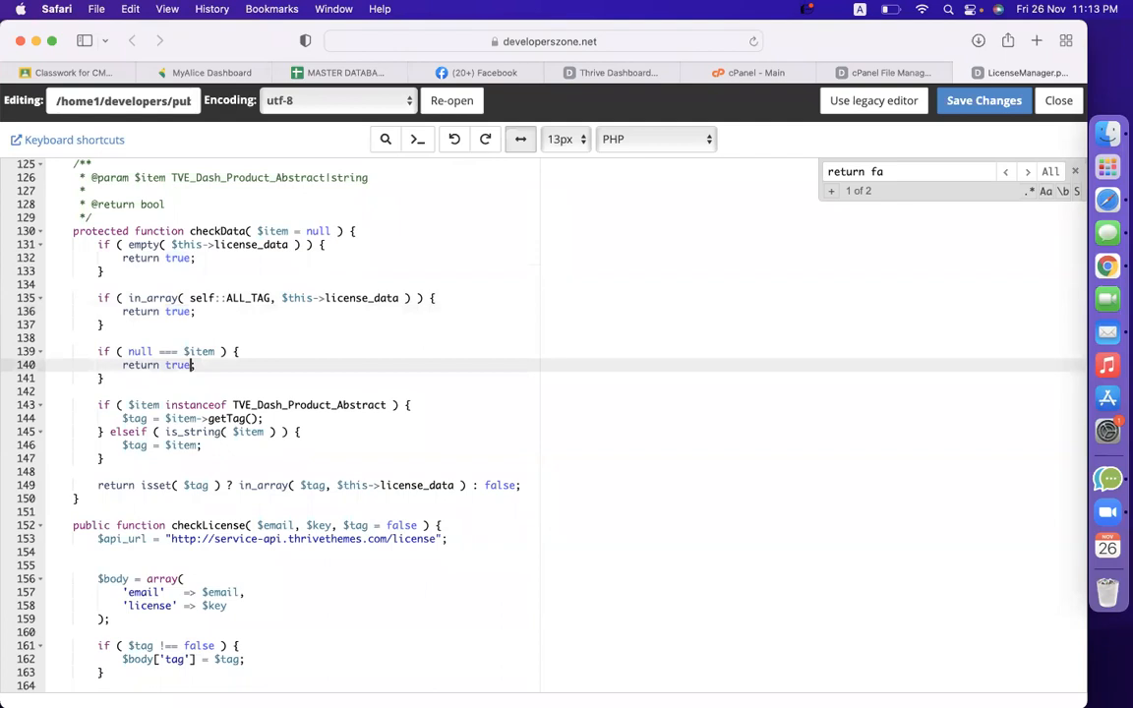
left_click(475, 349)
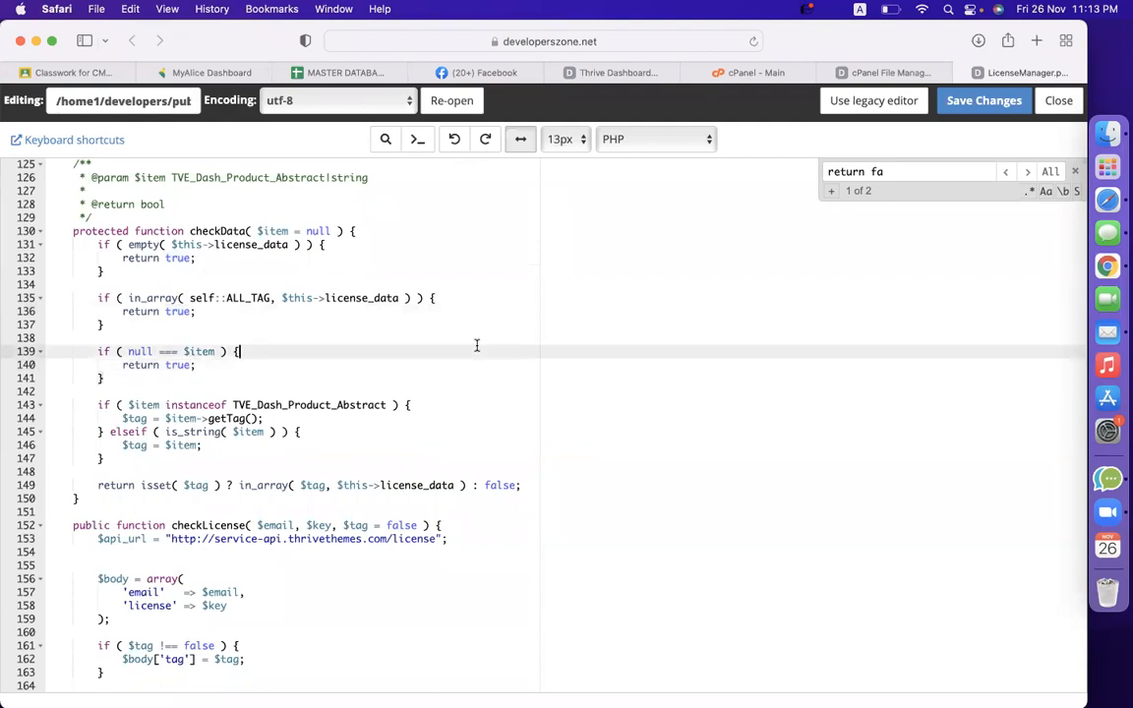
left_click(984, 104)
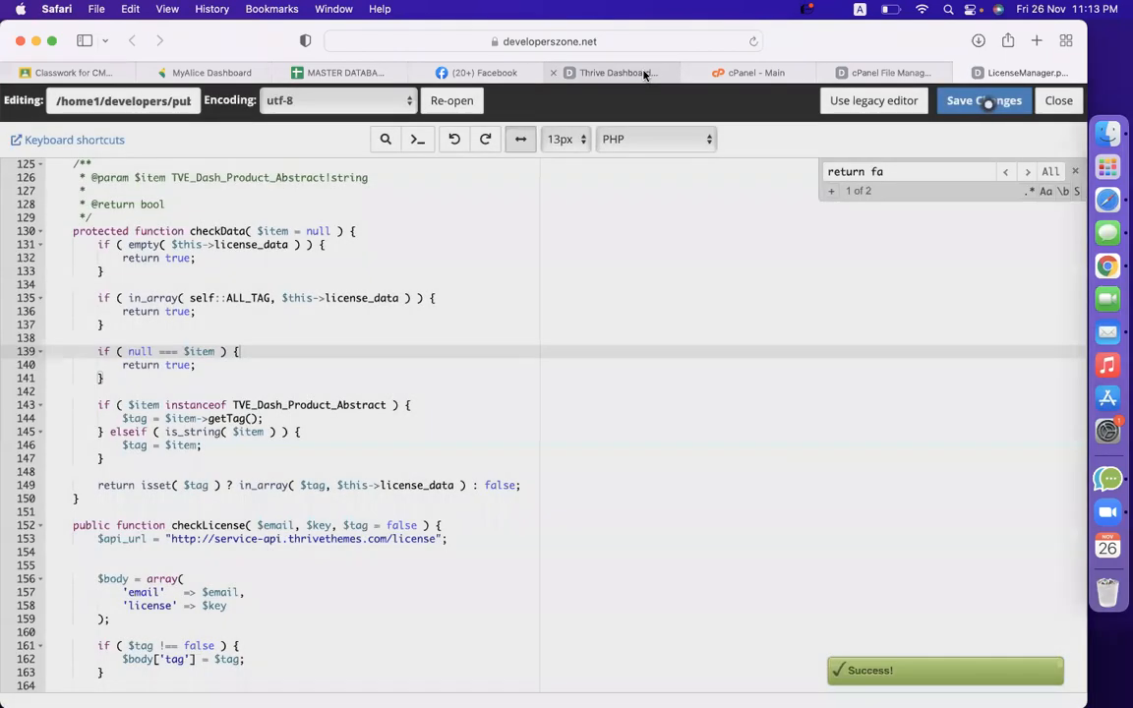
Step: Reload the Thrive Dashboard in WordPress and review the Thrive Architect product card and the Thrive features
left_click(649, 74)
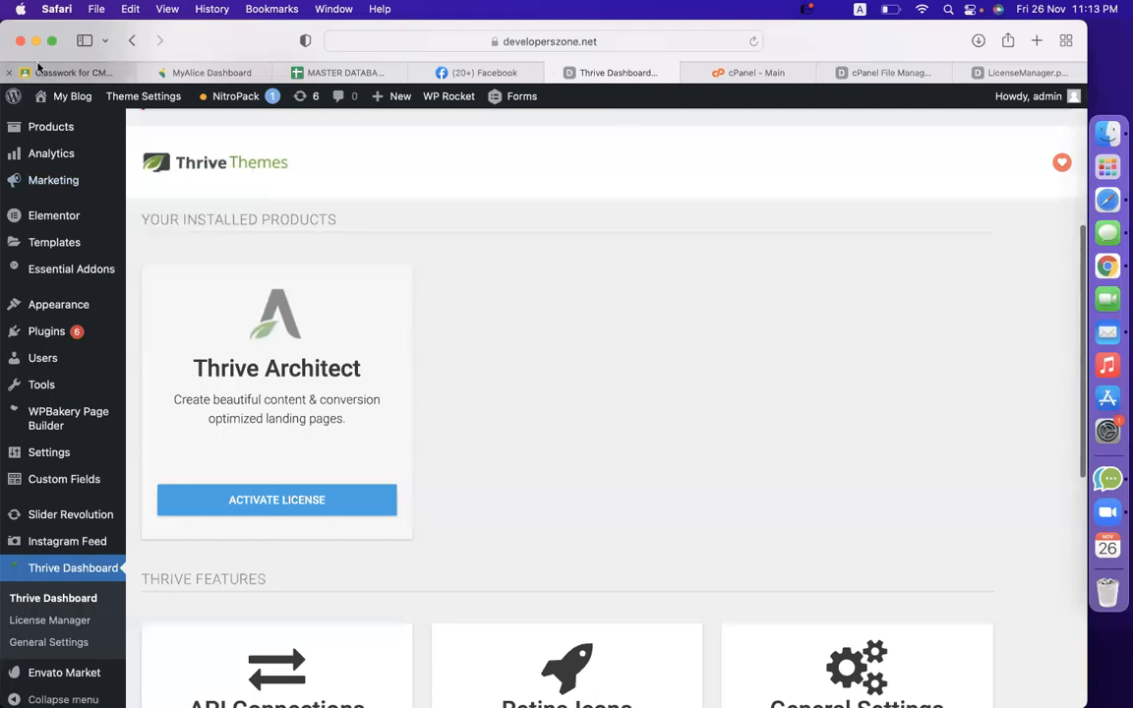
left_click(753, 41)
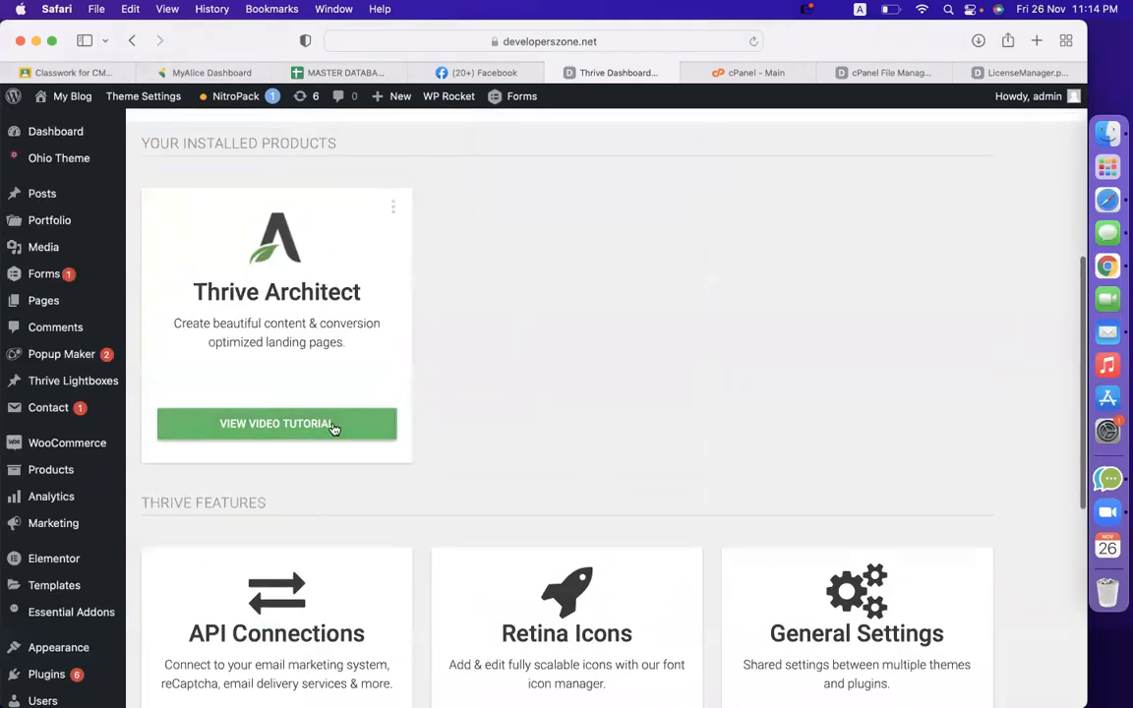
scroll(431, 411, "down", 10)
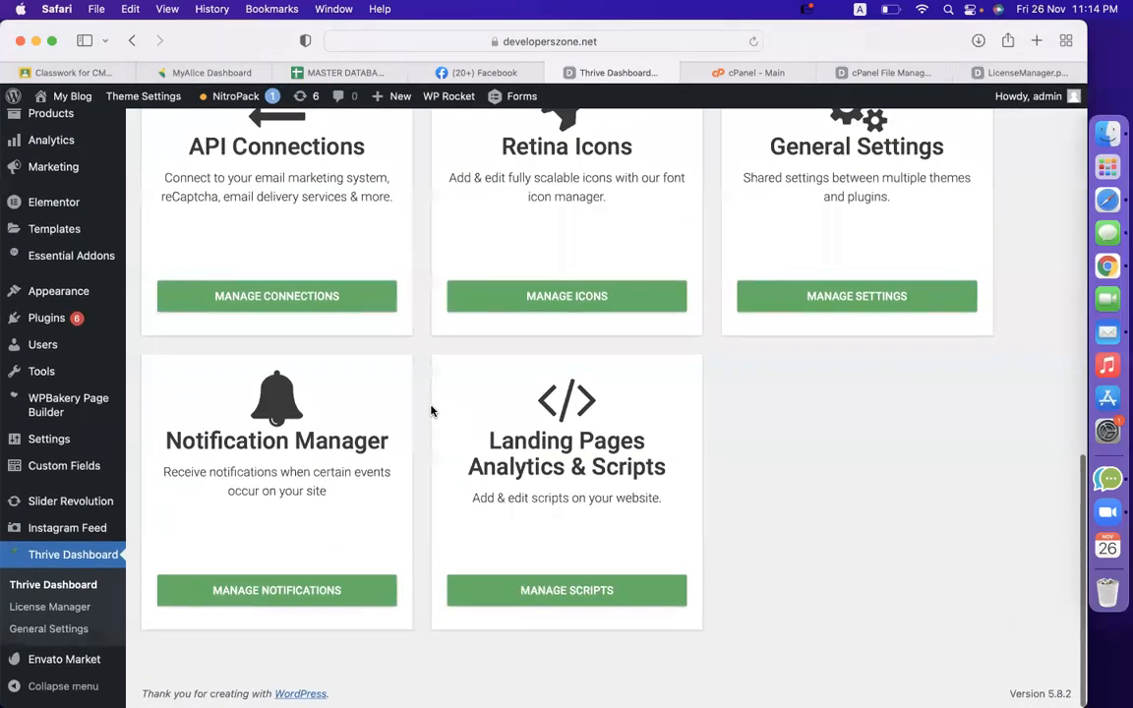
scroll(431, 411, "up", 15)
scroll(614, 486, "down", 5)
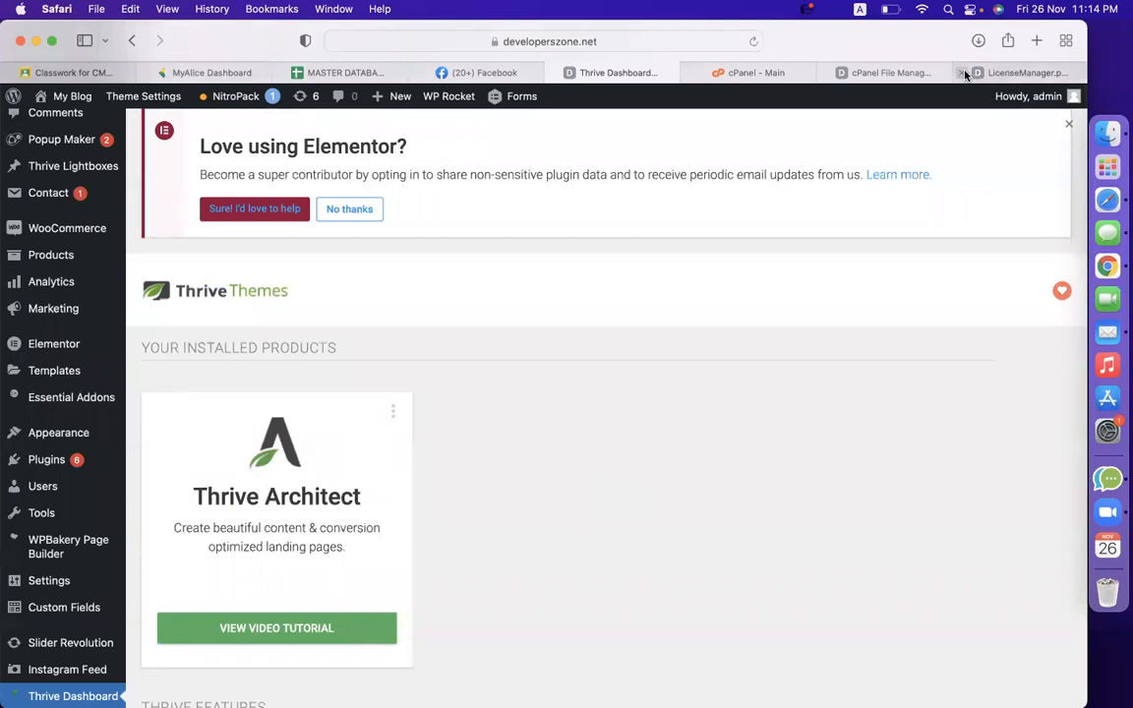
mouse_move(965, 74)
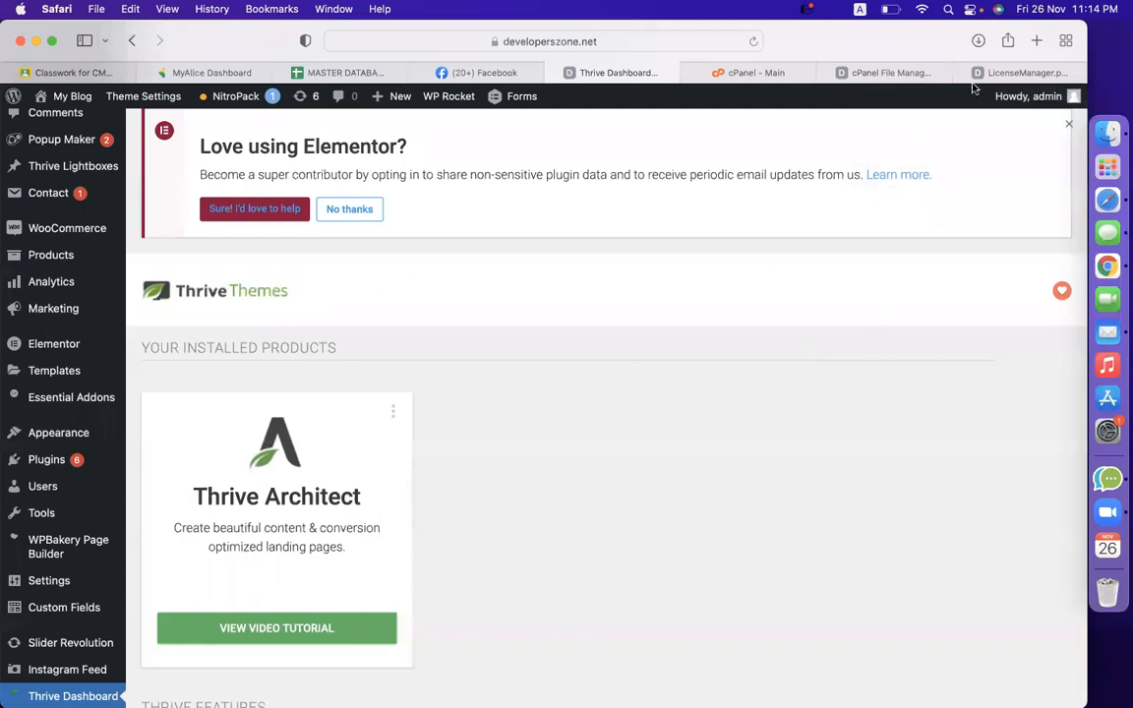
Step: Close the LicenseManager.php editor and look over the Thrive Architect card and the Thrive features on the Thrive Dashboard
scroll(802, 441, "down", 3)
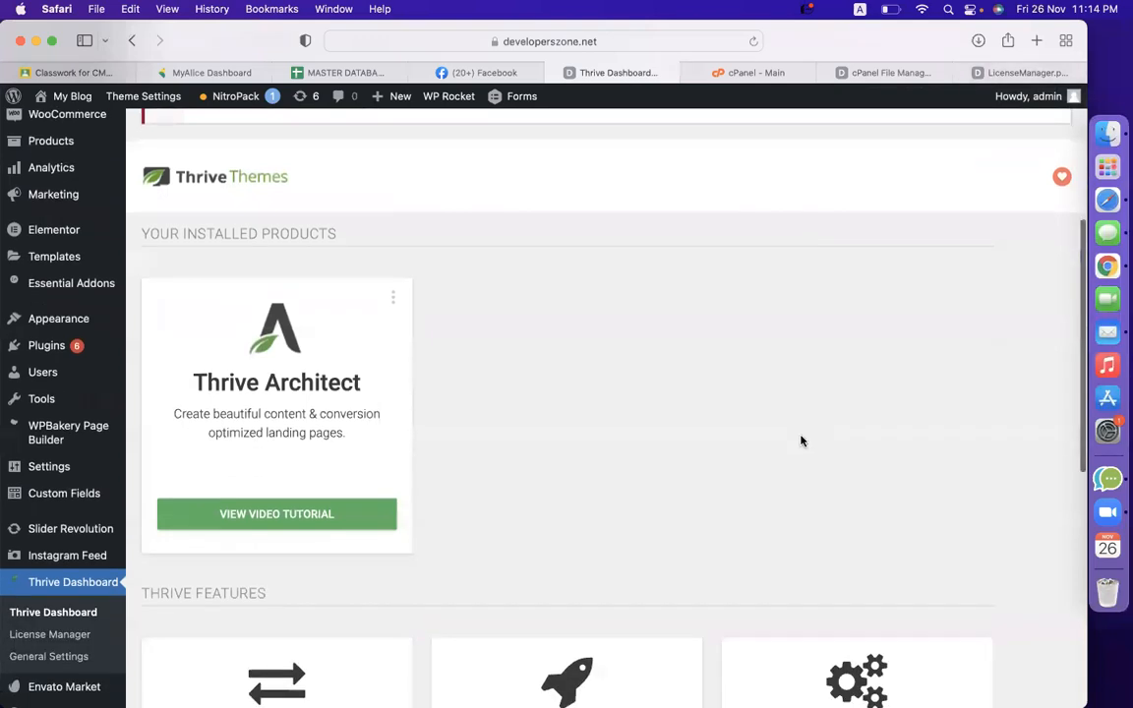
scroll(802, 441, "up", 2)
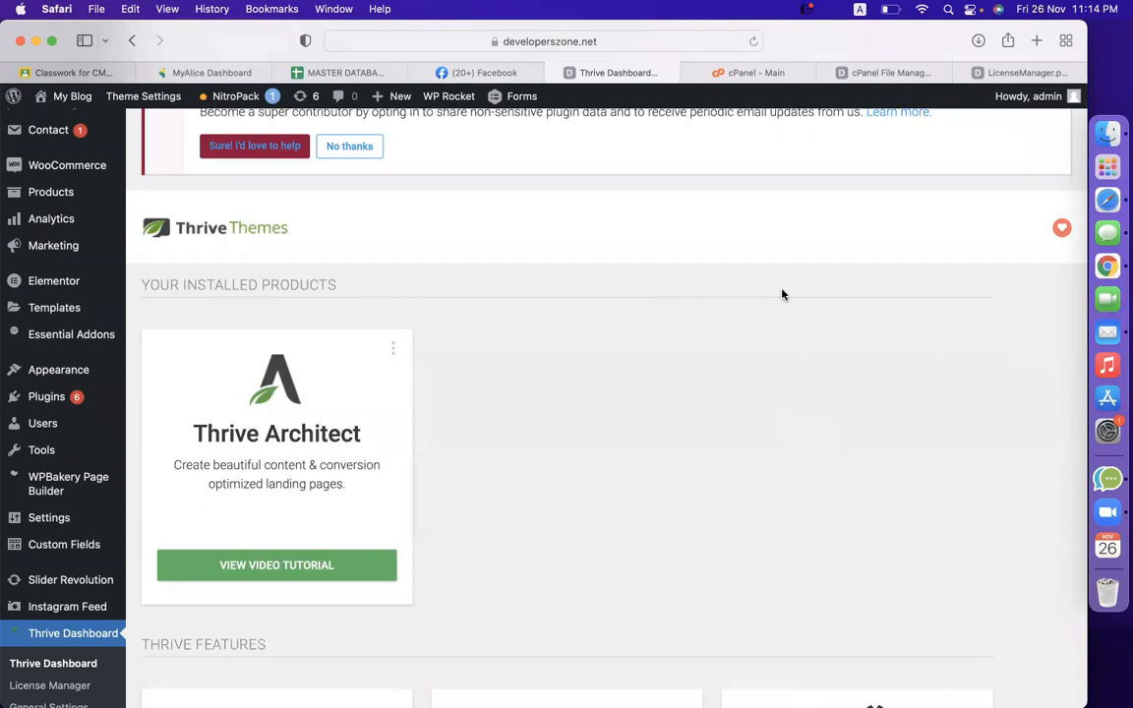
left_click(977, 73)
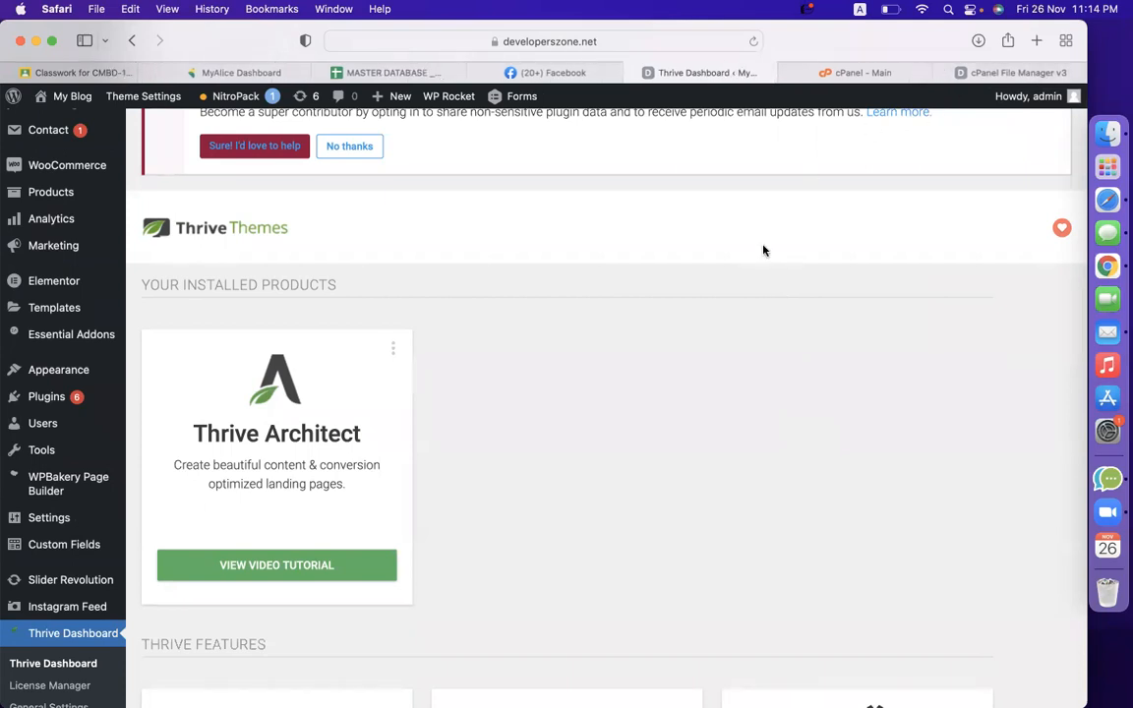
scroll(566, 357, "up", 10)
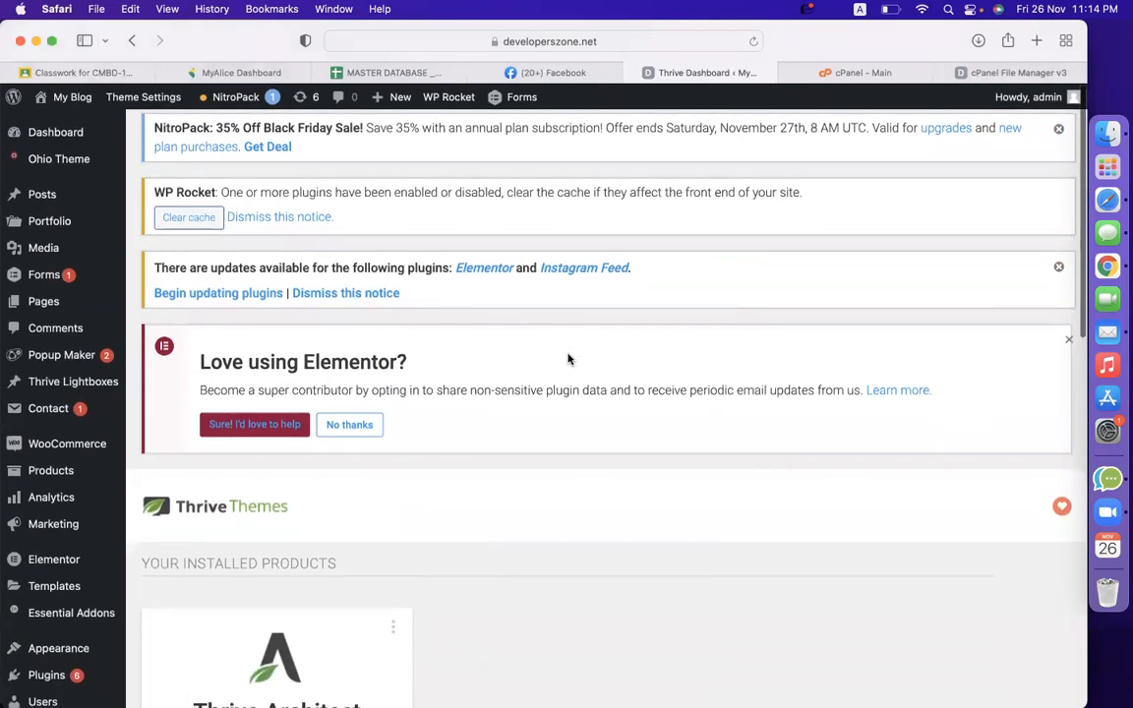
mouse_move(16, 301)
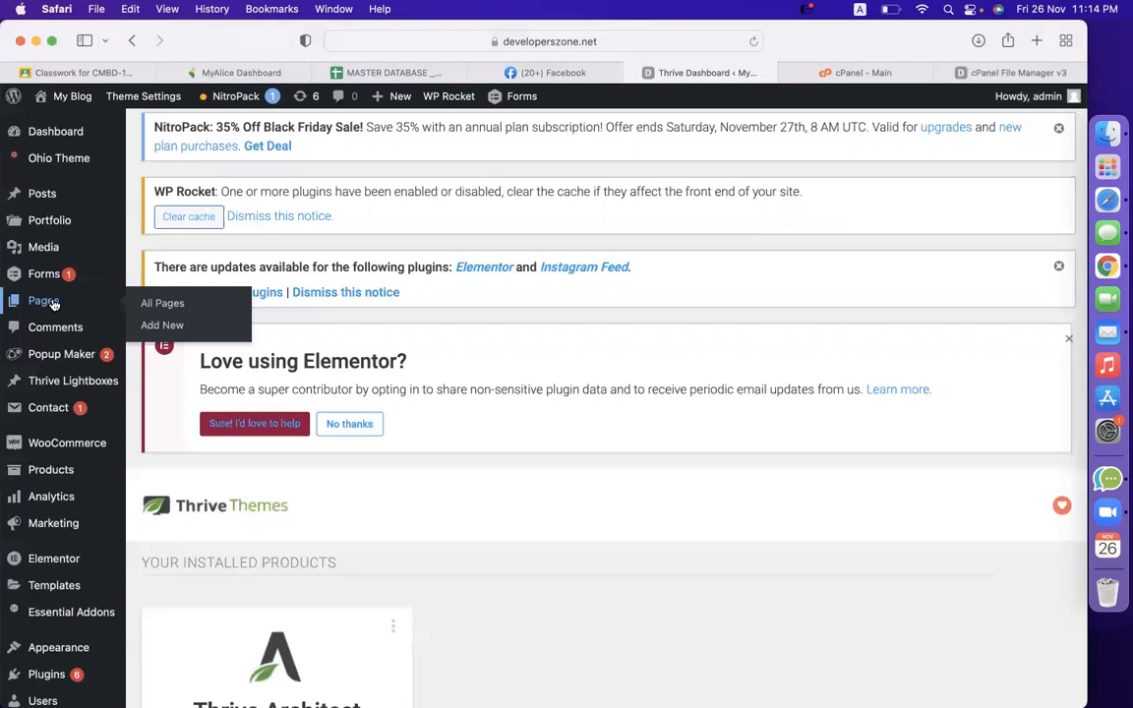
scroll(386, 439, "down", 10)
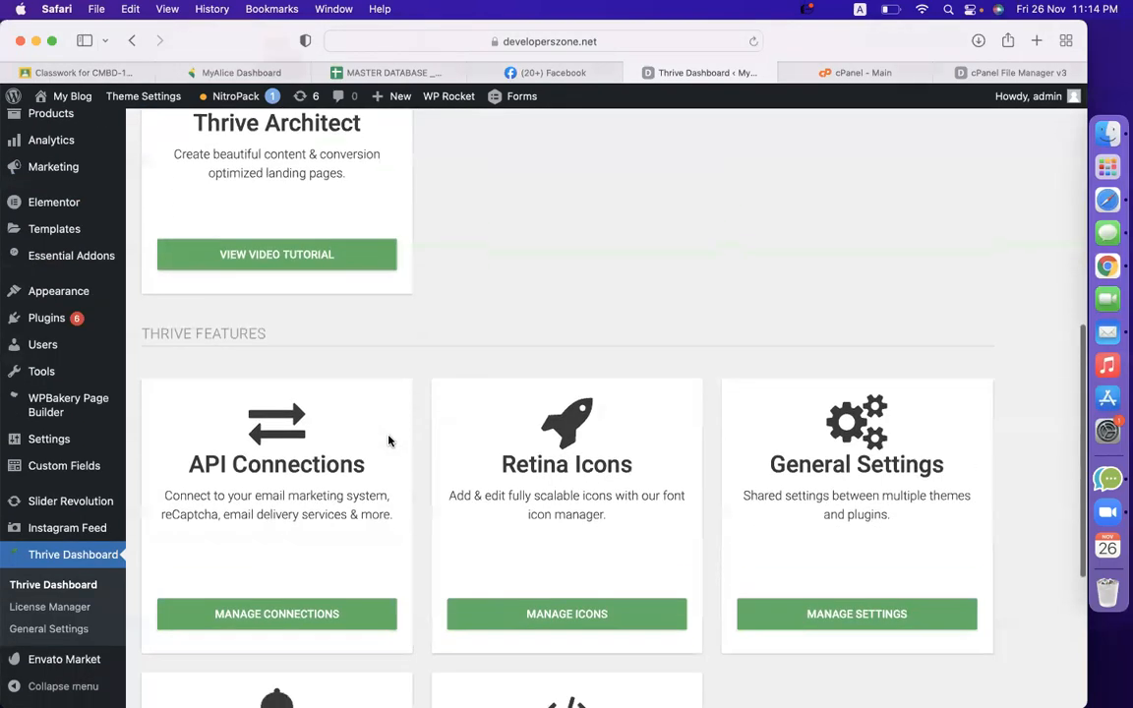
scroll(539, 193, "up", 5)
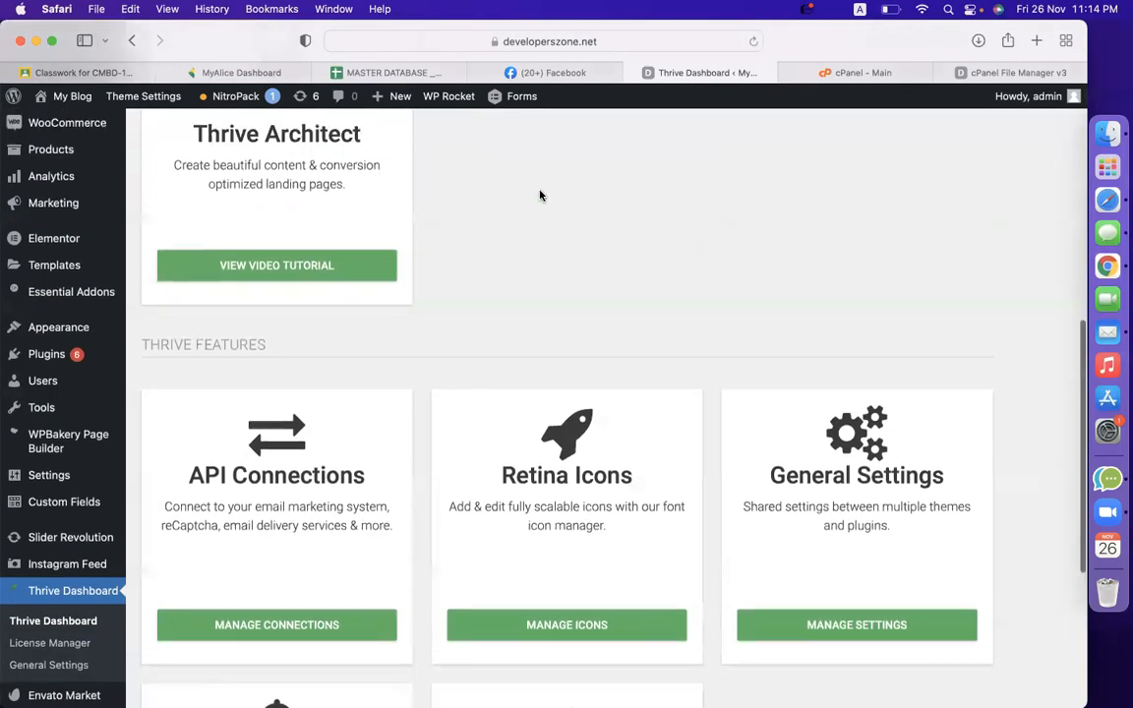
scroll(539, 195, "up", 1)
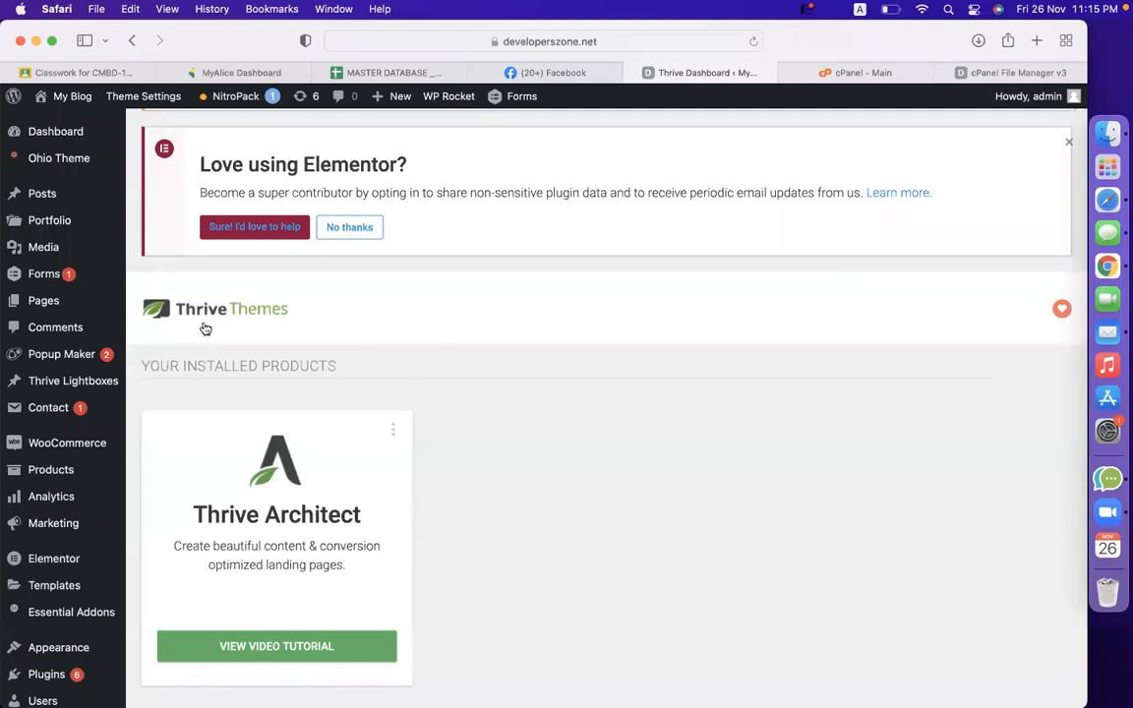
Step: Create a new WordPress page titled "landing" and publish it
mouse_move(83, 311)
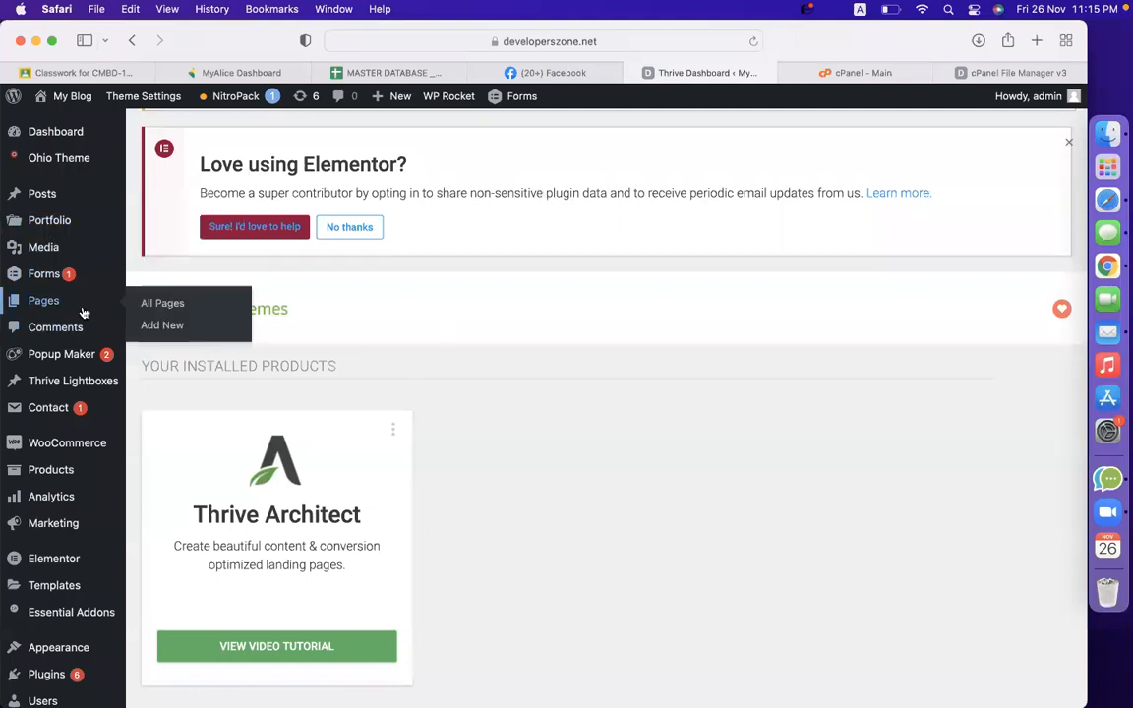
left_click(152, 326)
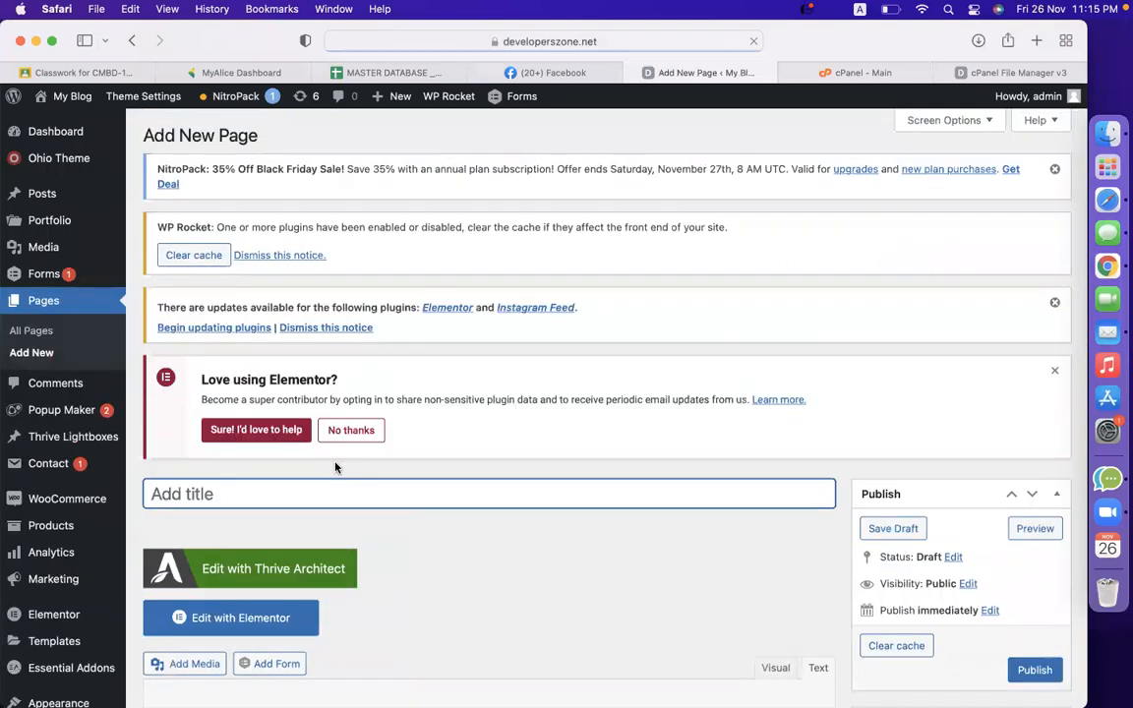
type("landing")
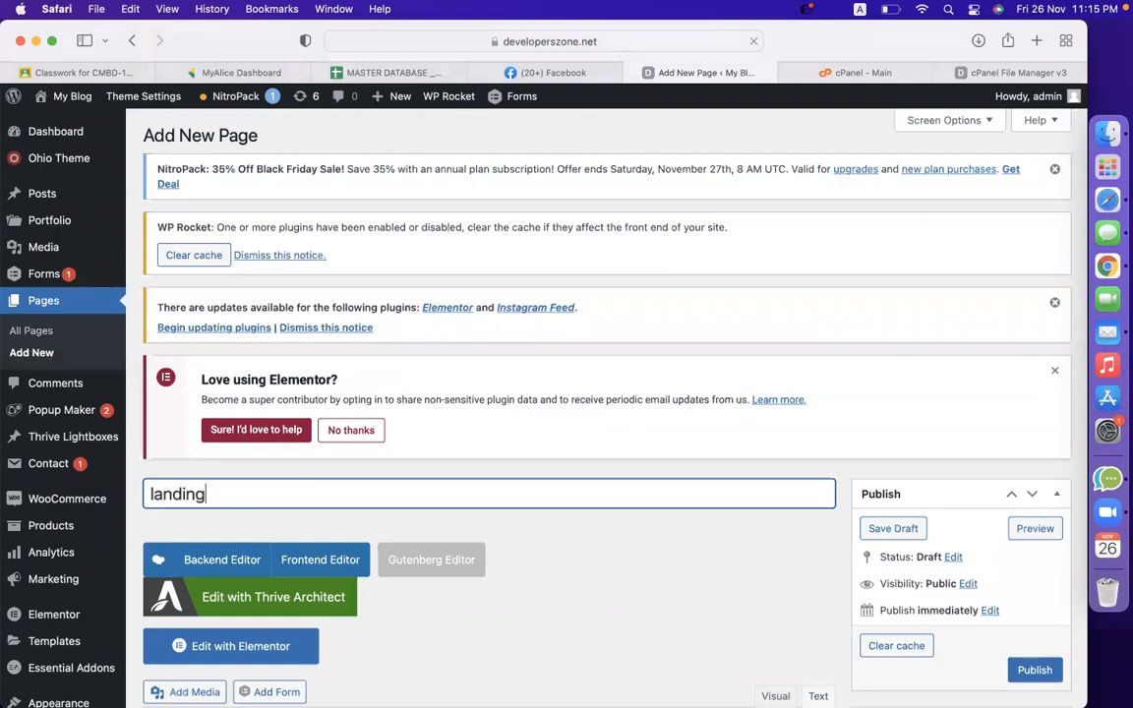
scroll(528, 521, "down", 5)
left_click(1033, 439)
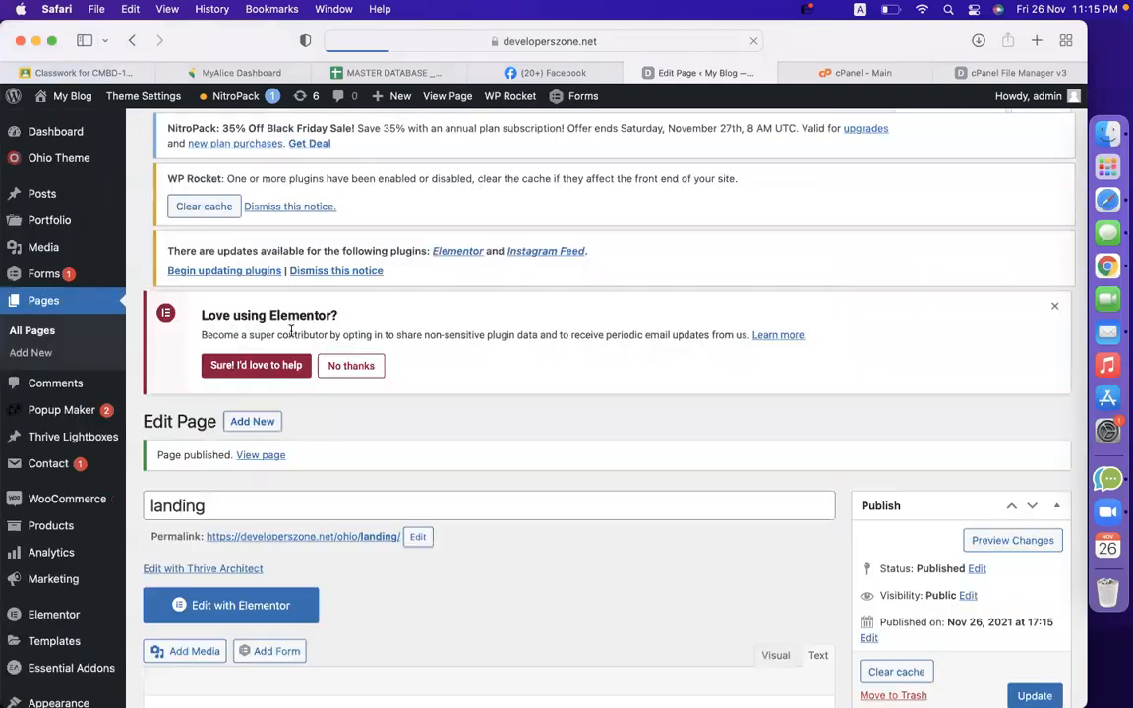
Step: Open the landing page in the Thrive Architect editor, browse its building elements, and dismiss the newsletter popup
scroll(323, 371, "down", 4)
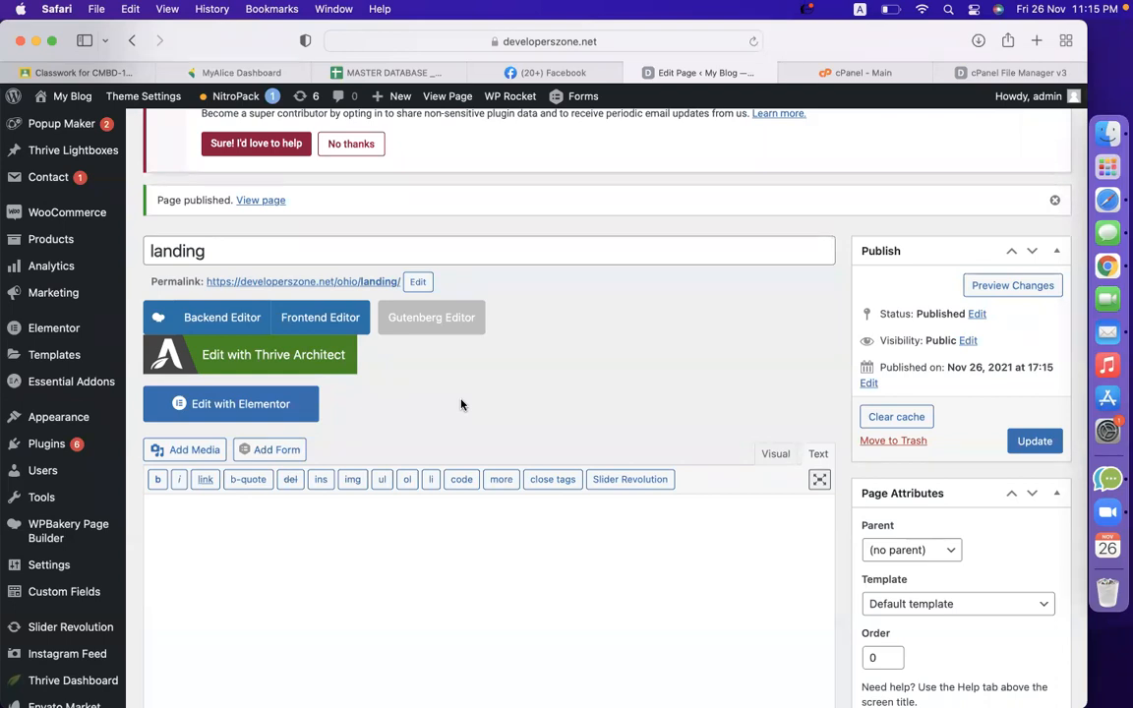
left_click(311, 360)
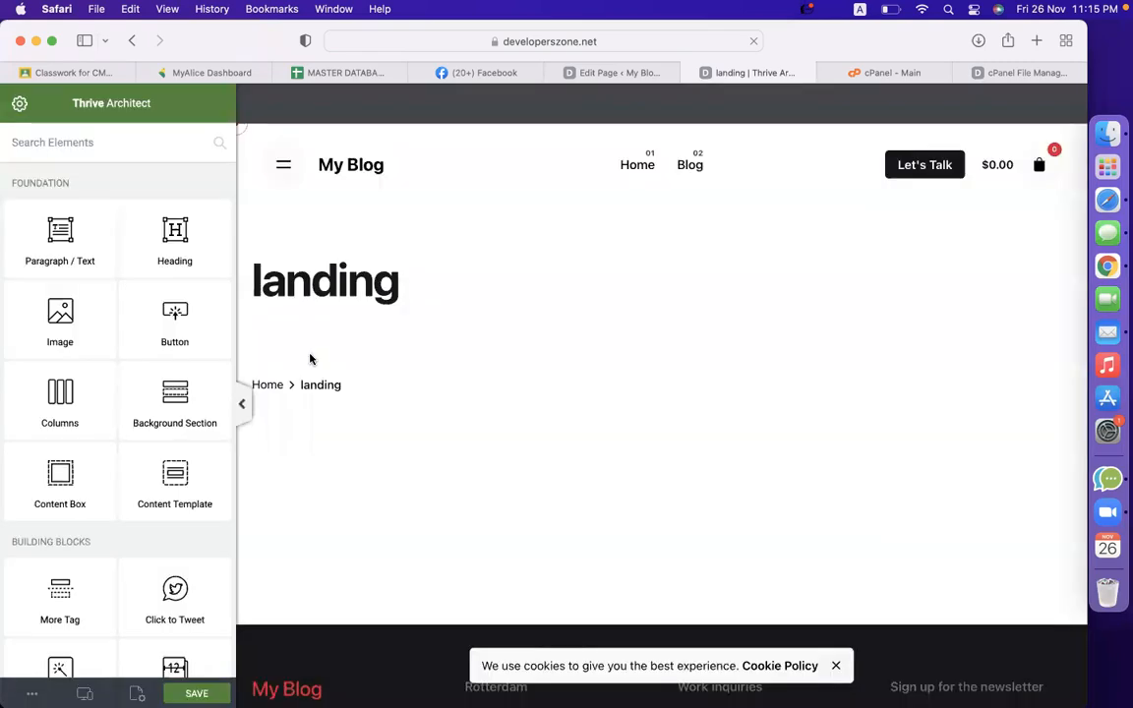
scroll(566, 419, "down", 2)
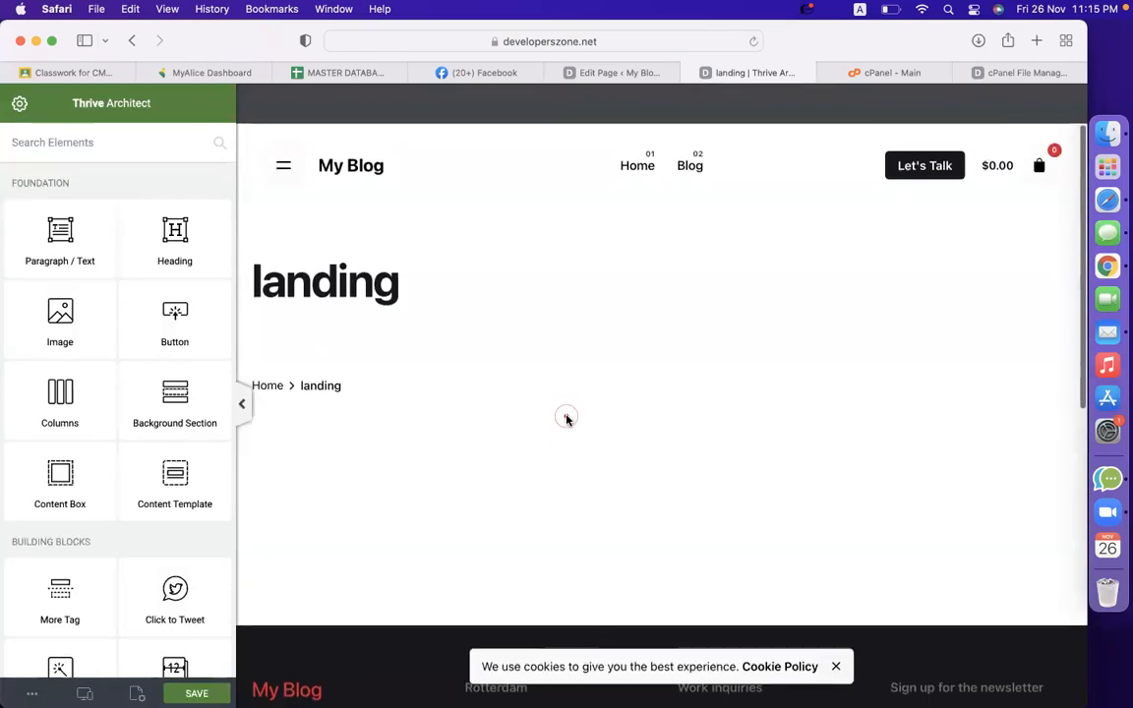
scroll(75, 394, "down", 10)
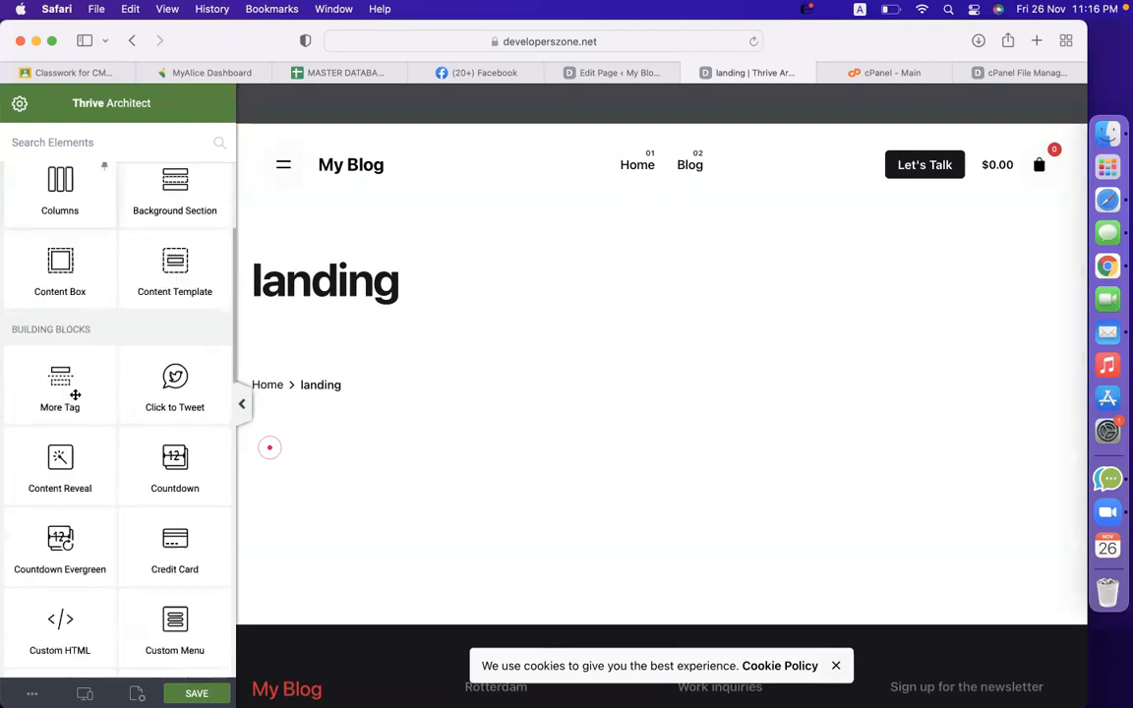
scroll(74, 395, "down", 7)
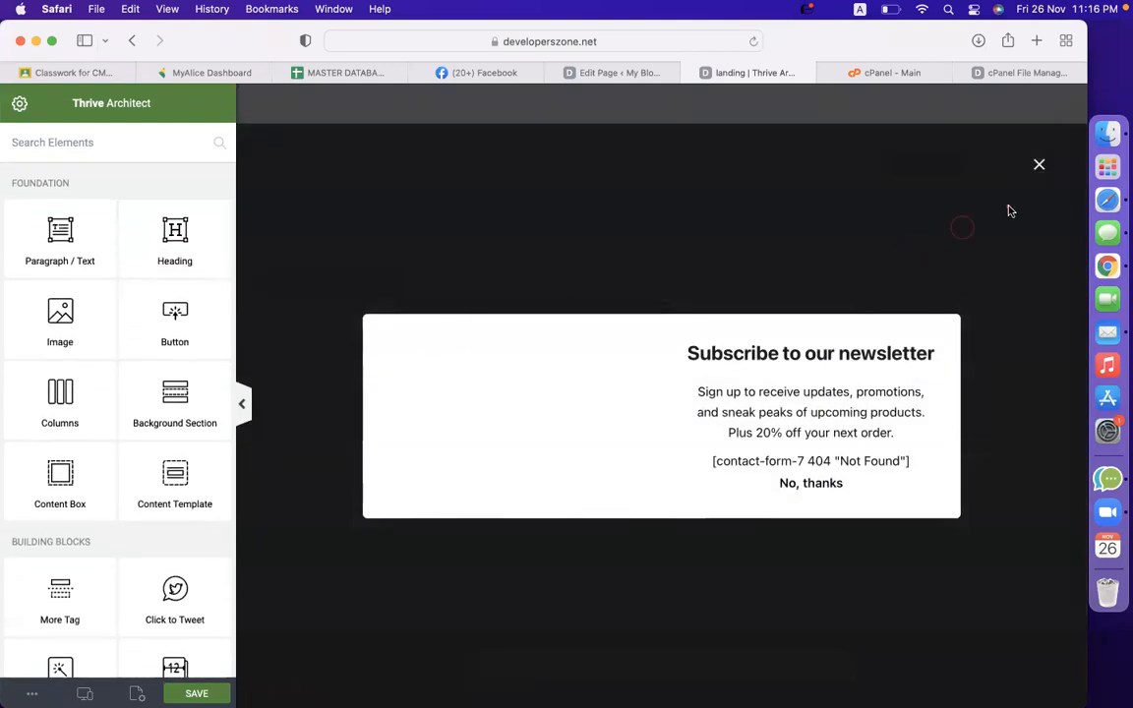
left_click(1039, 164)
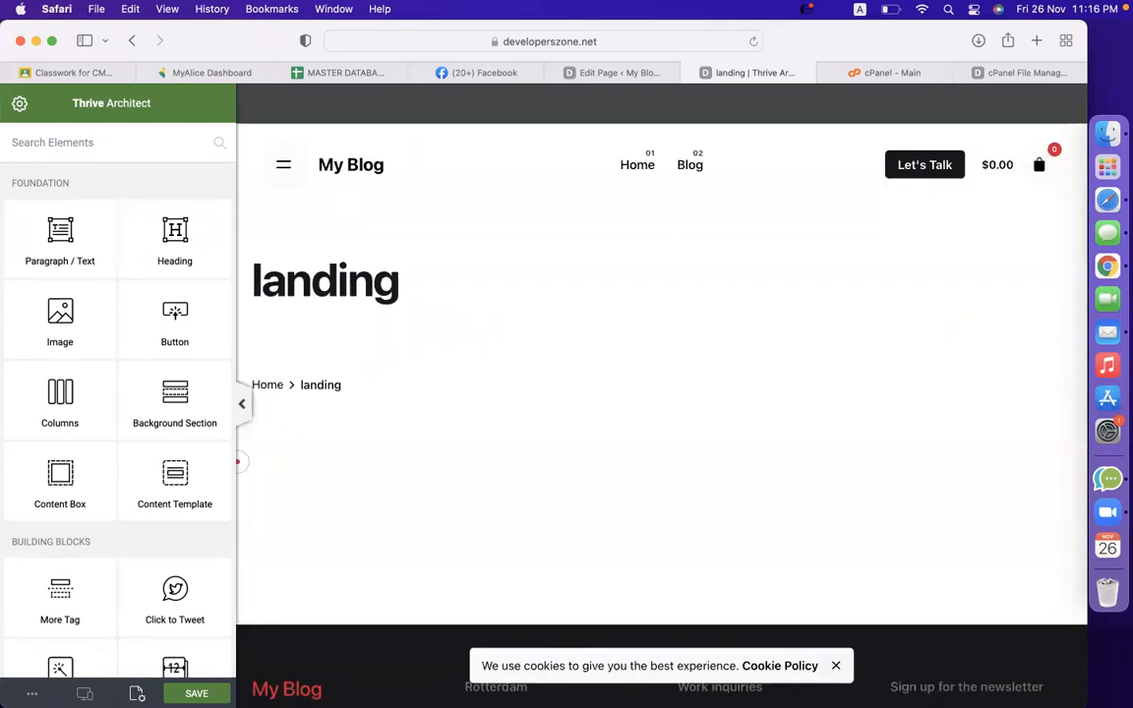
Step: Open the landing page template chooser in the template setup and browse the default template sets
left_click(137, 693)
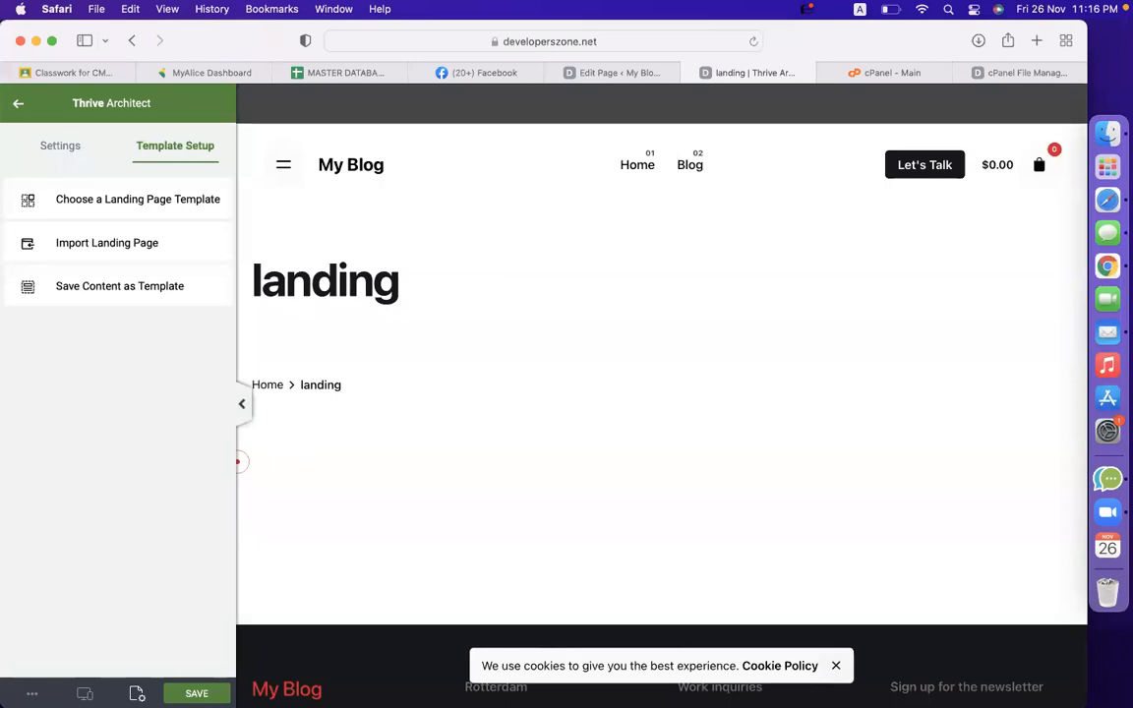
left_click(137, 200)
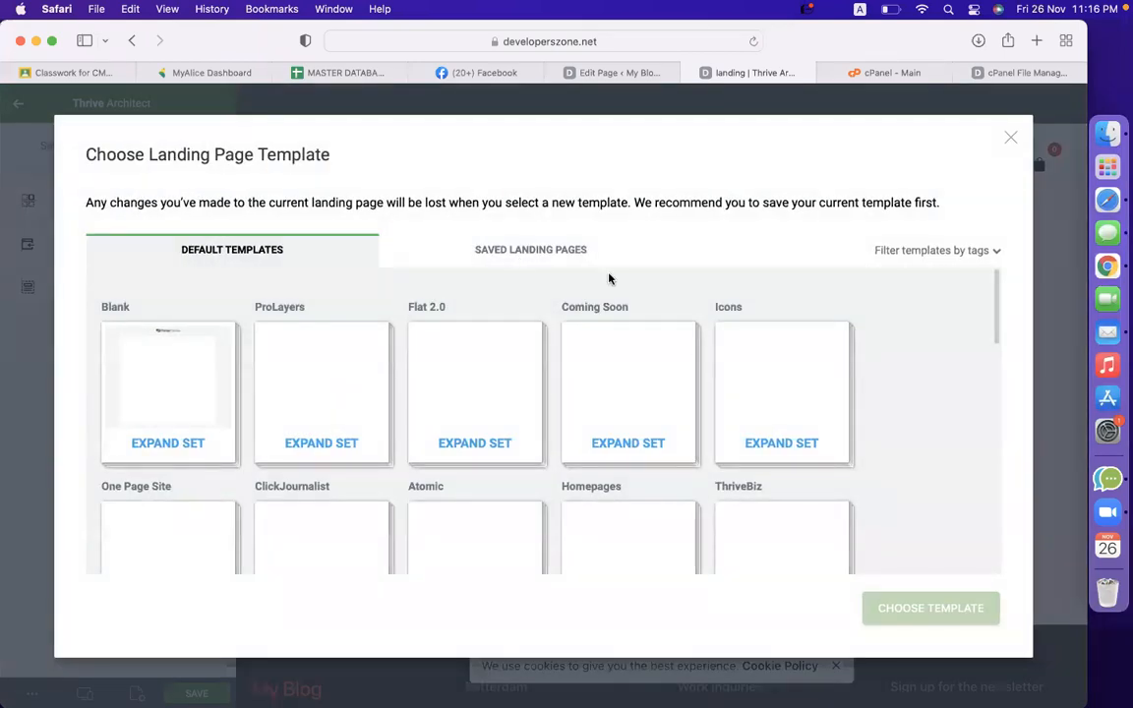
scroll(920, 351, "down", 5)
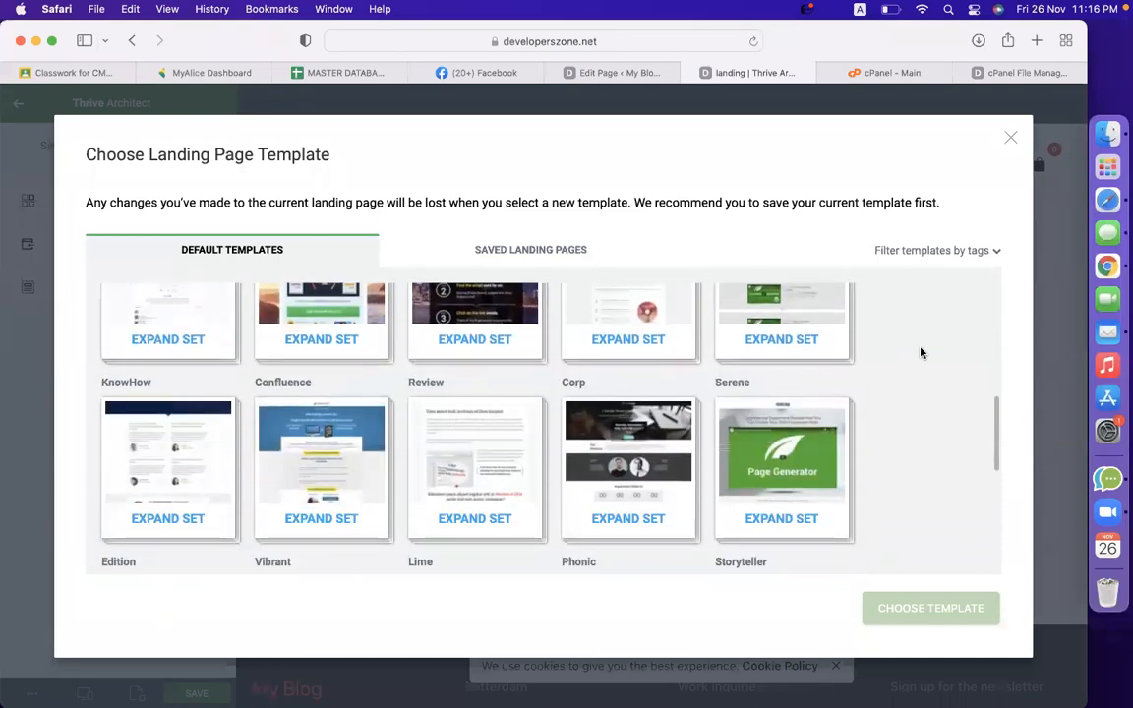
scroll(921, 352, "down", 4)
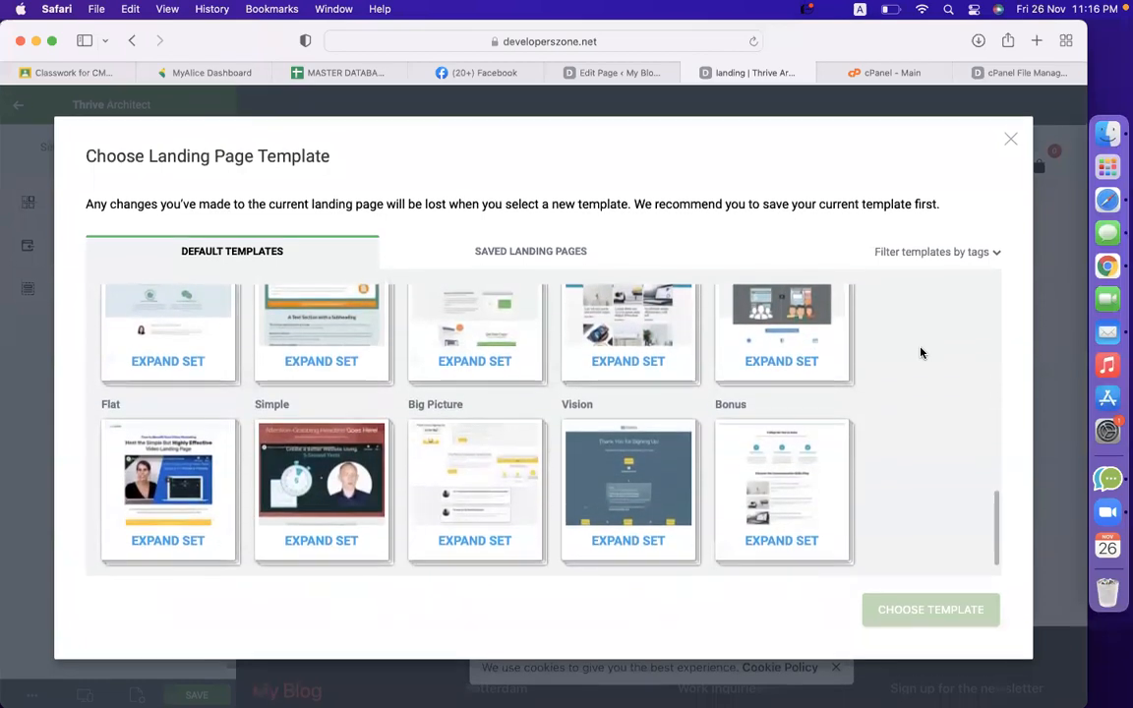
scroll(921, 352, "up", 4)
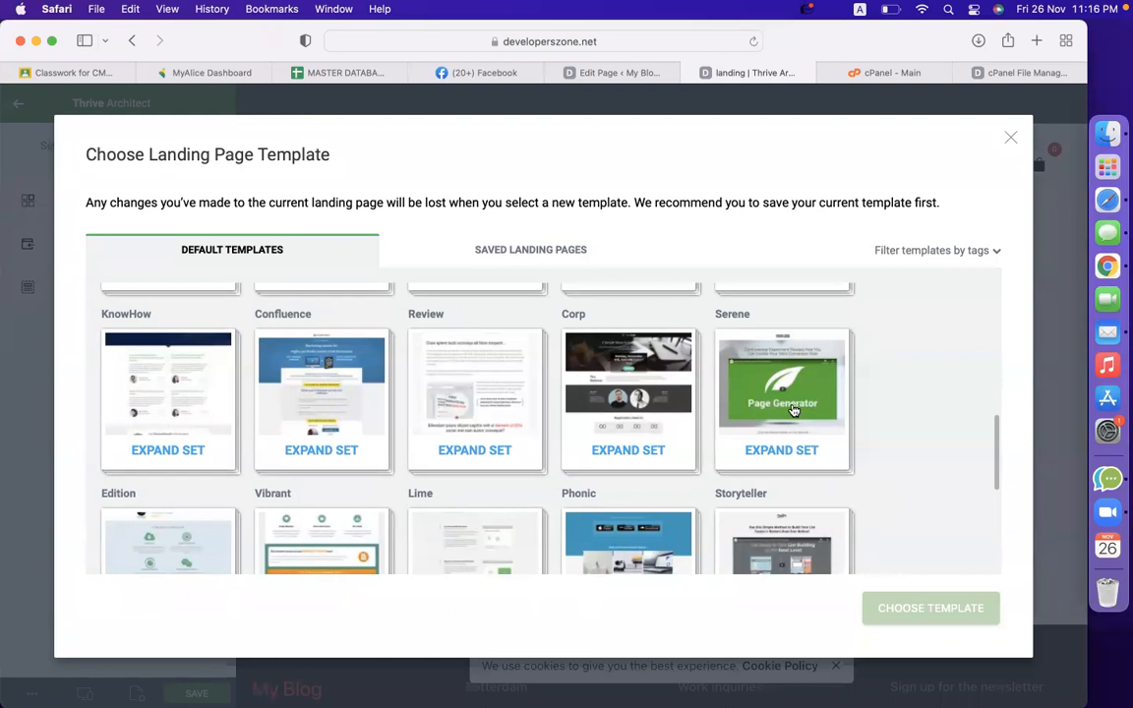
Step: Search Google Images for "funnel" in a new tab and enlarge the Sales Funnel diagram from iStock
left_click(1035, 41)
type("funnel")
key("Return")
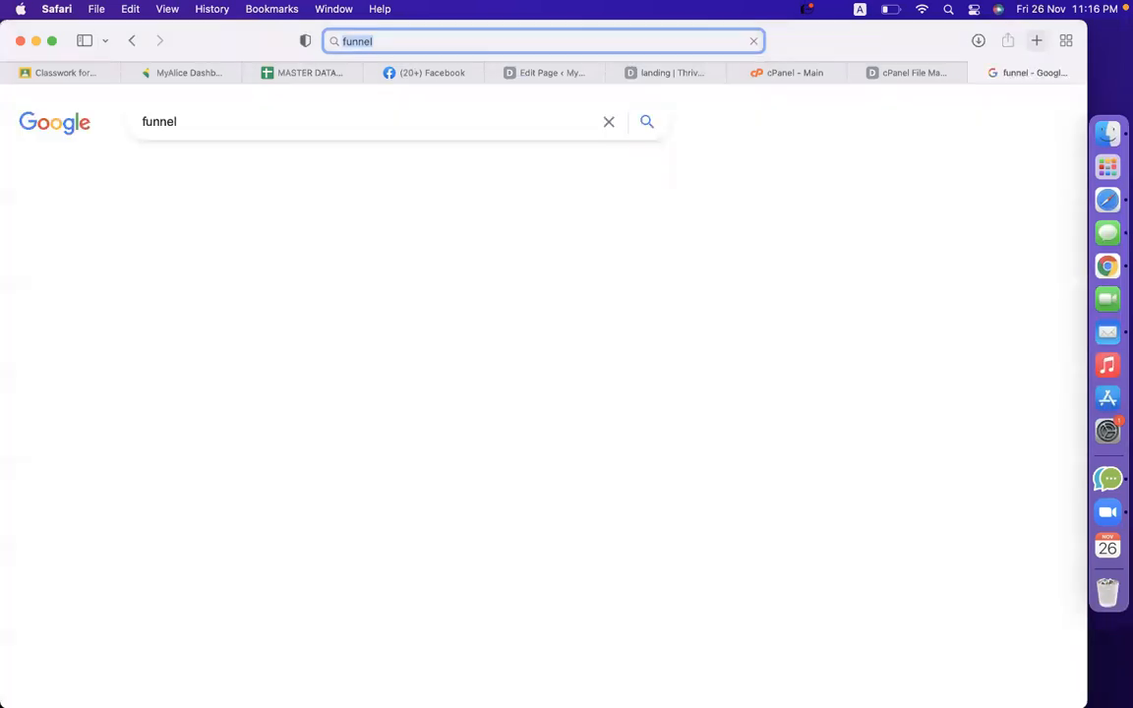
left_click(230, 175)
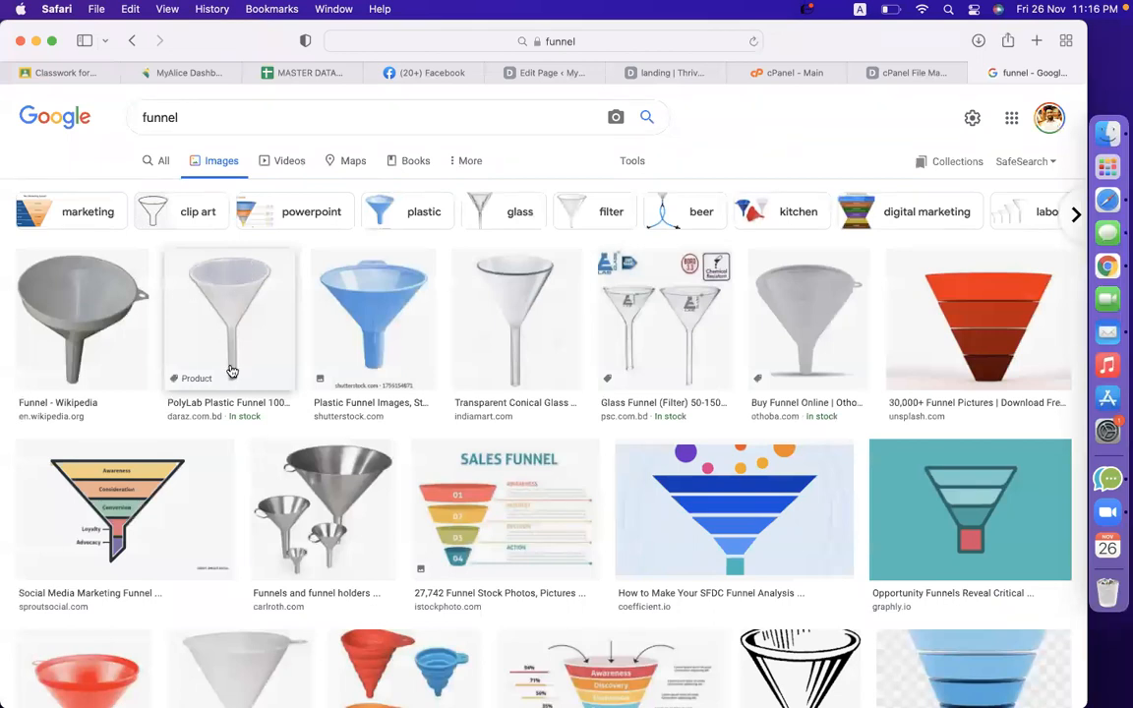
scroll(232, 371, "down", 3)
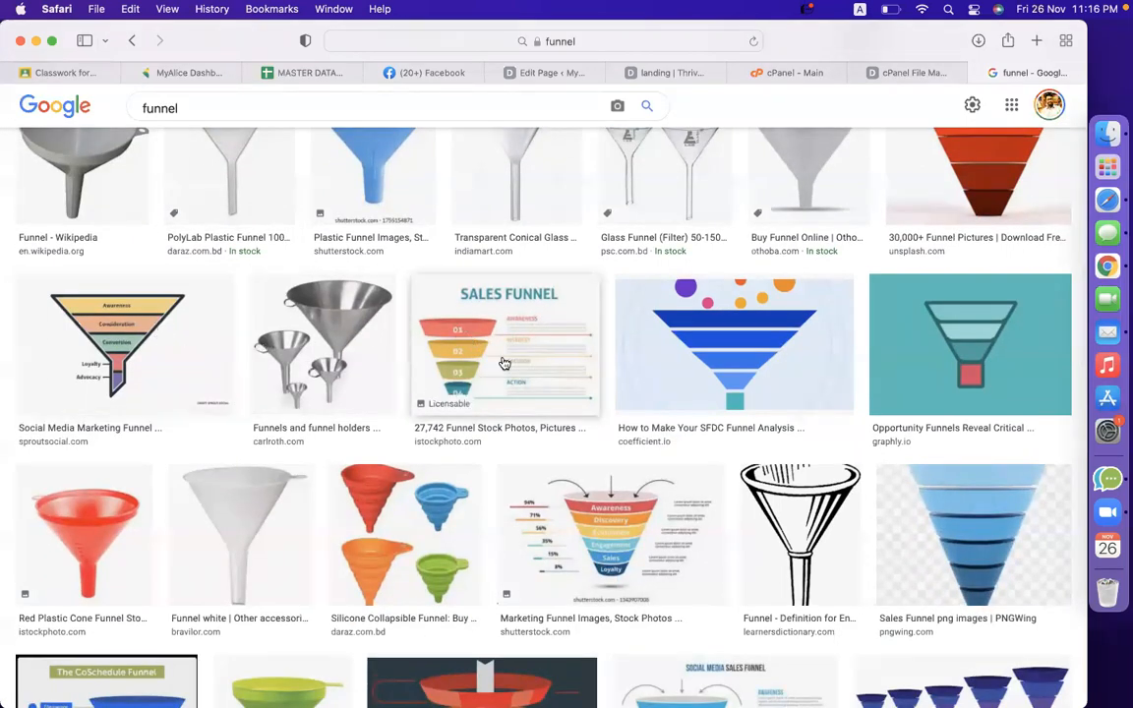
left_click(433, 312)
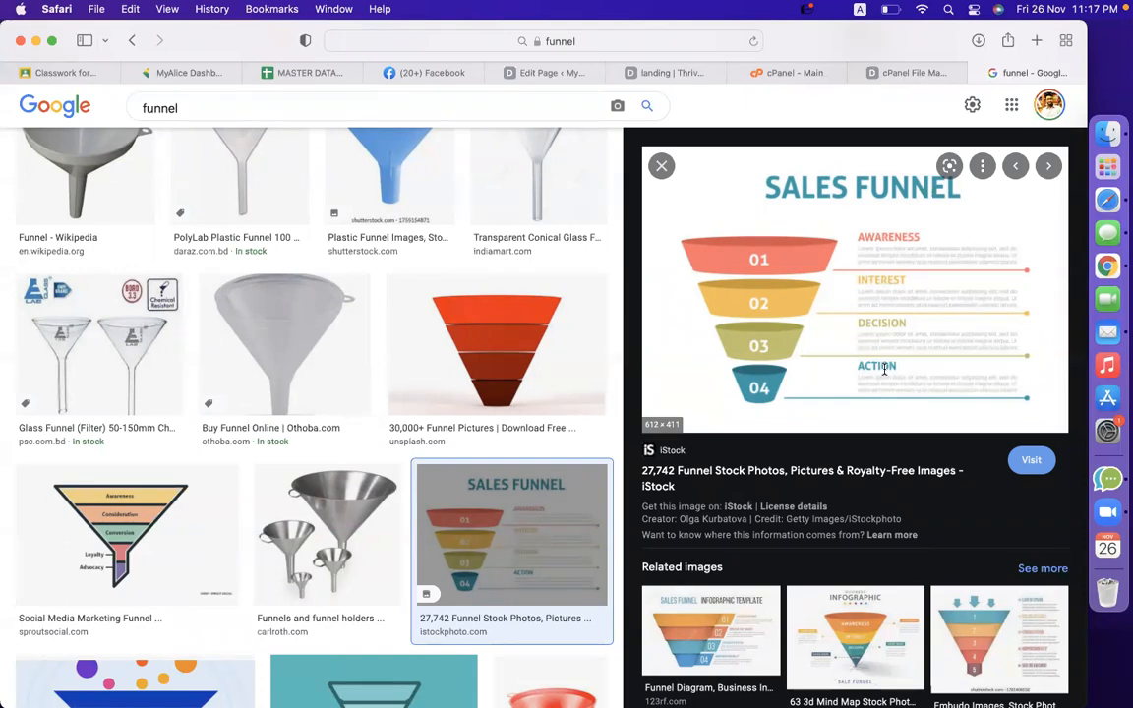
Step: Open codemanbd.com in a new tab and look through the online courses on its Courses page
left_click(1036, 41)
type("co")
key("Return")
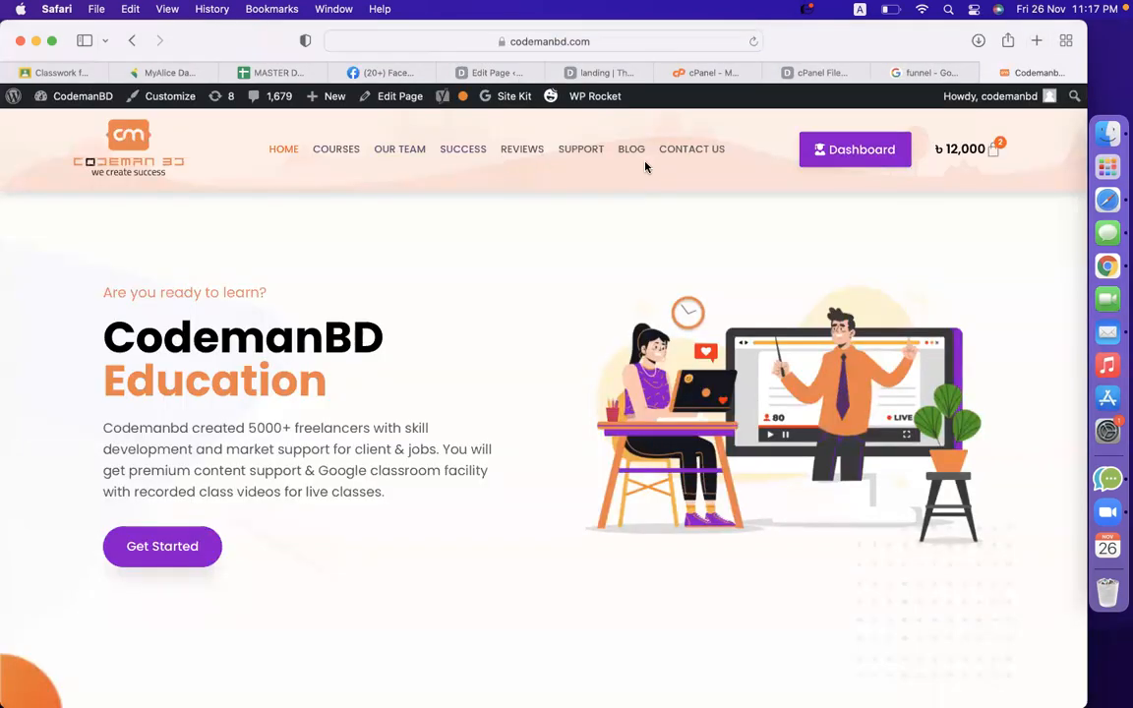
left_click(336, 151)
scroll(369, 250, "down", 10)
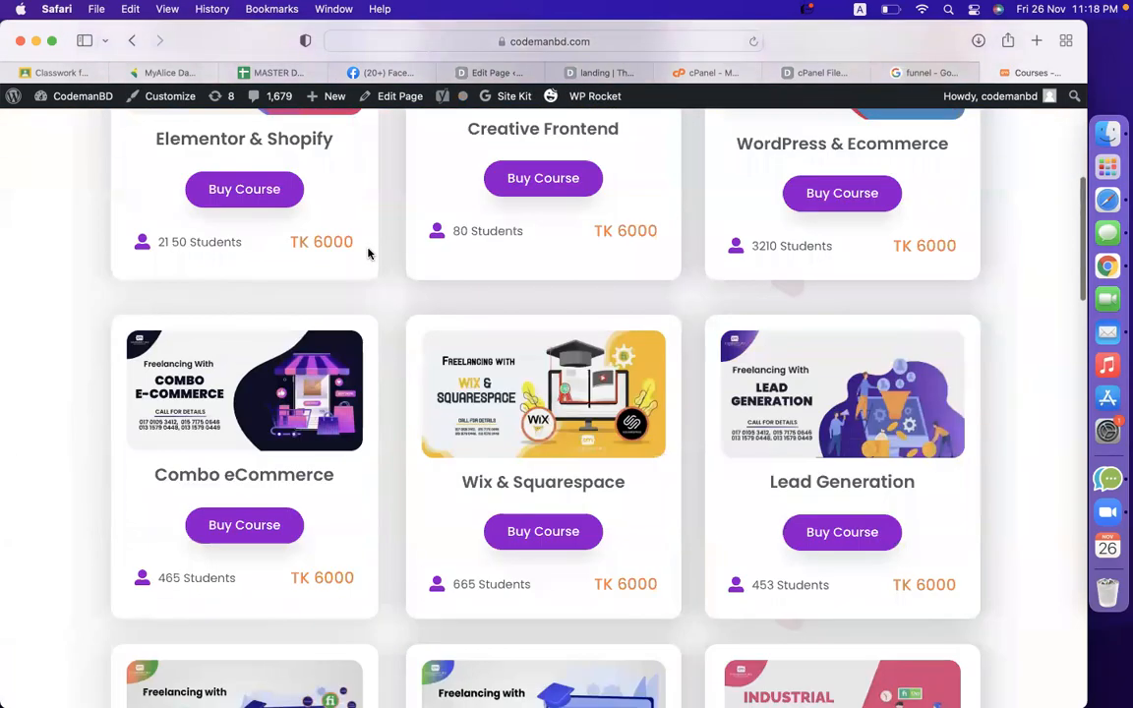
scroll(368, 254, "down", 5)
scroll(369, 253, "up", 15)
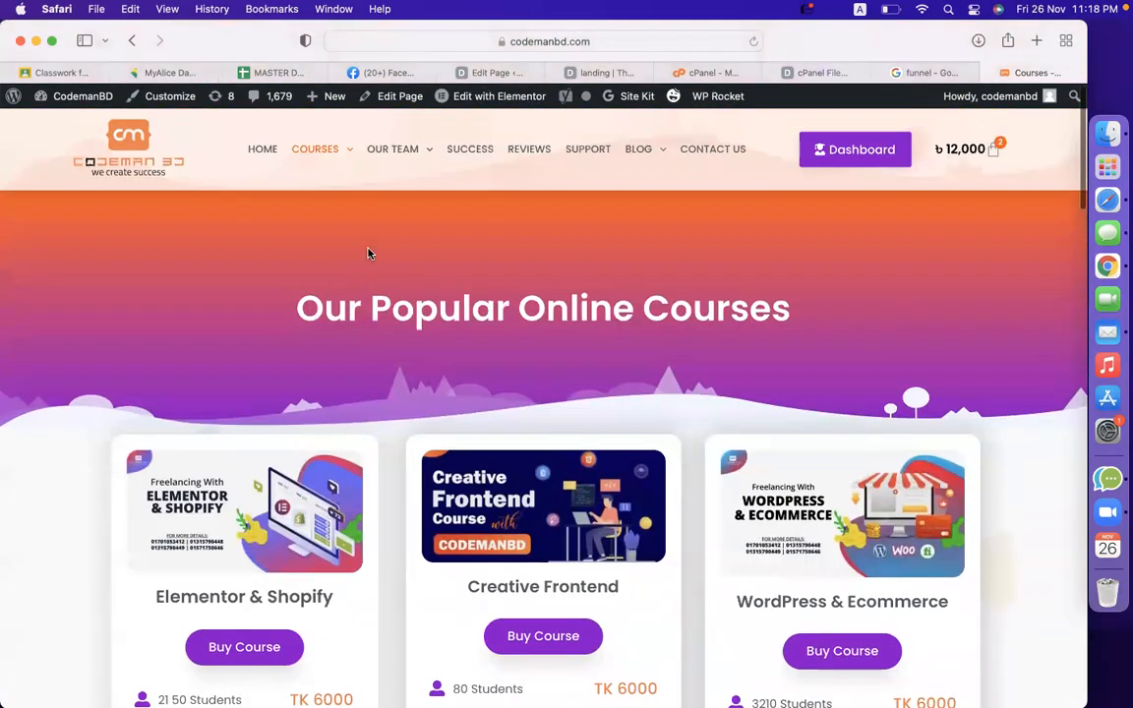
Step: Go to creativefrontend.codemanbd.com and look over the Creative Frontend Course landing page
left_click(521, 41)
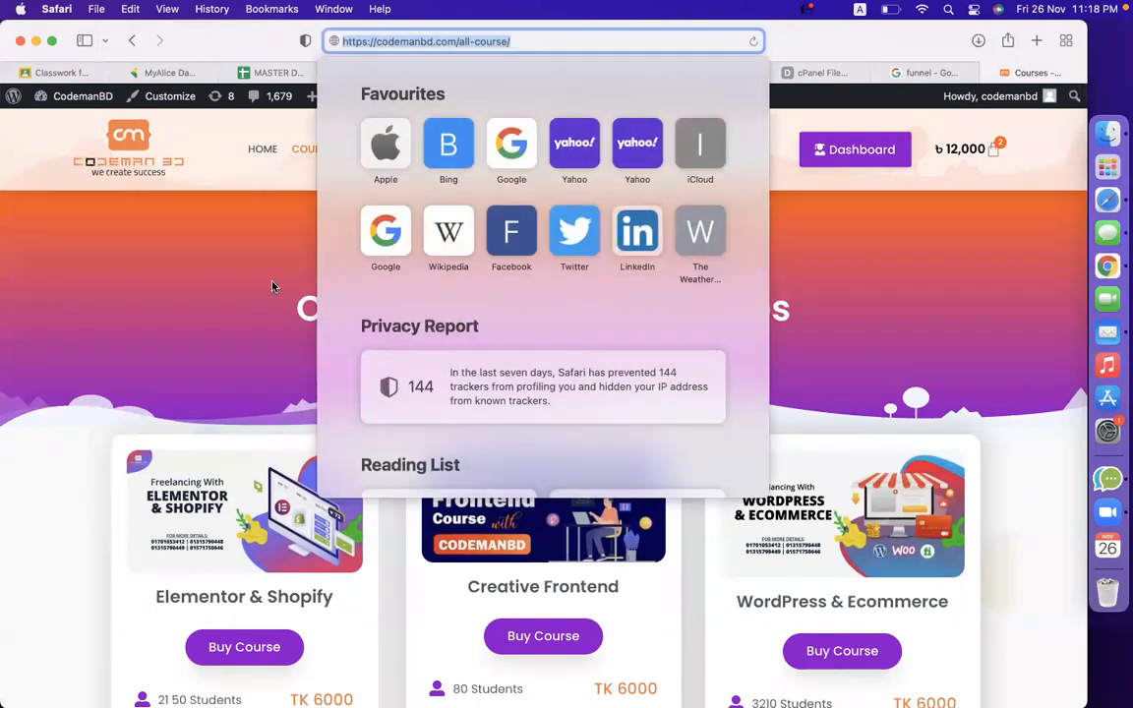
left_click(280, 253)
left_click(536, 41)
key("BackSpace")
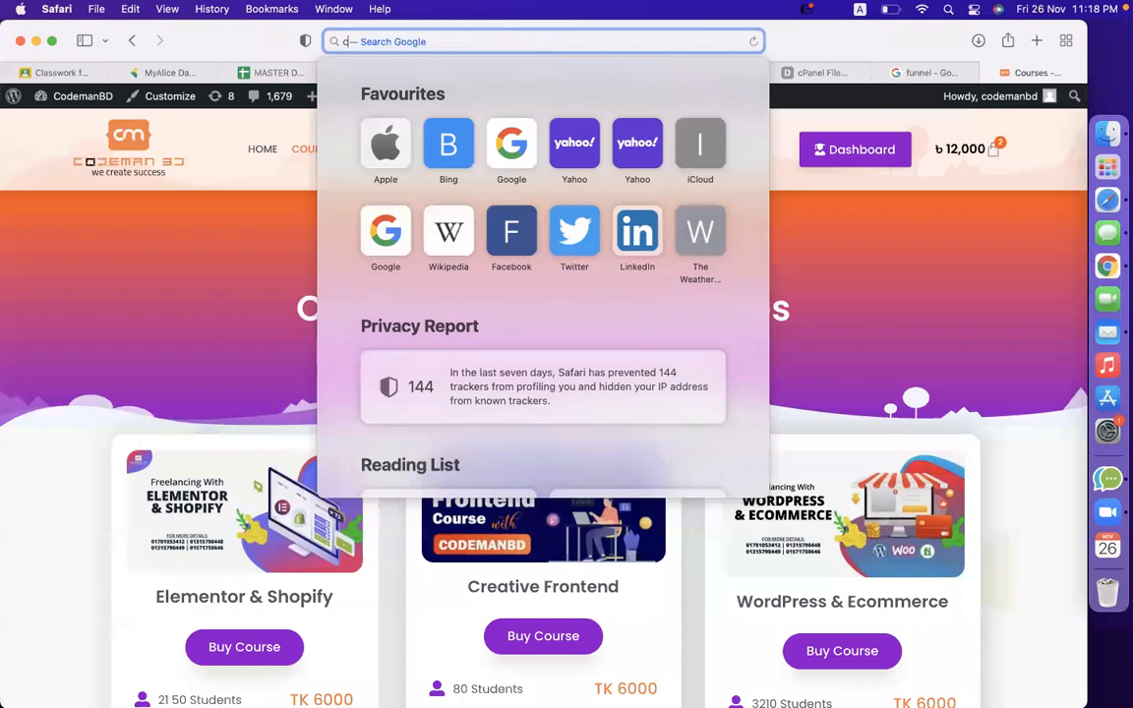
type("creativef")
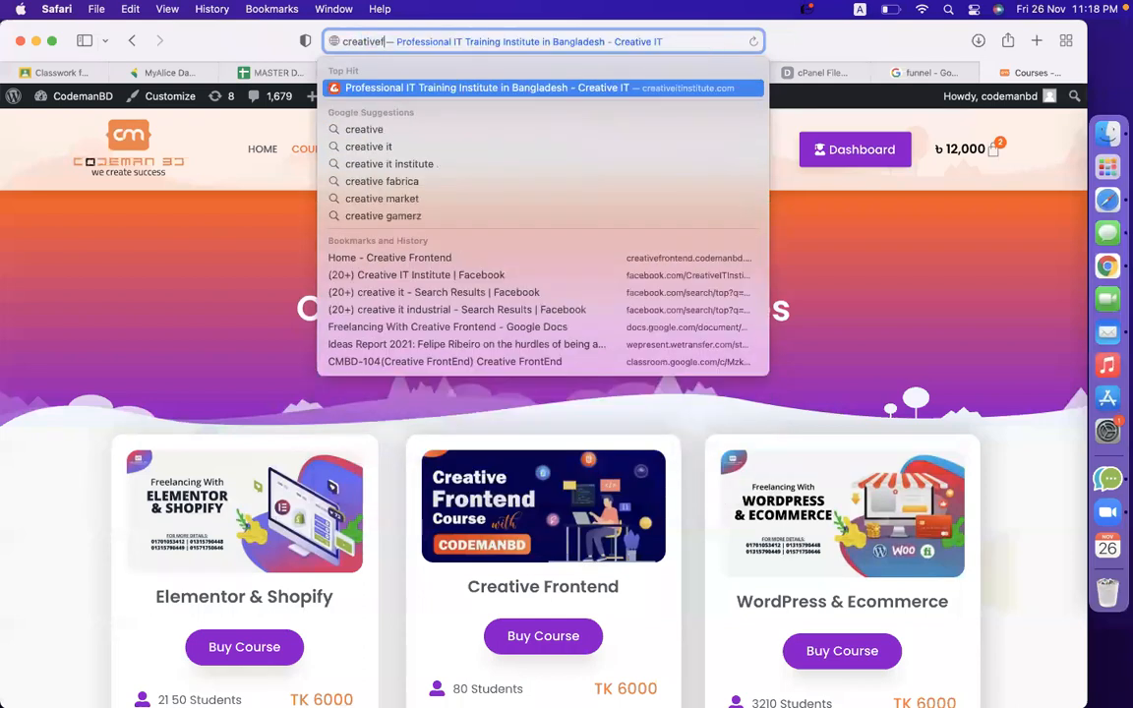
key("Return")
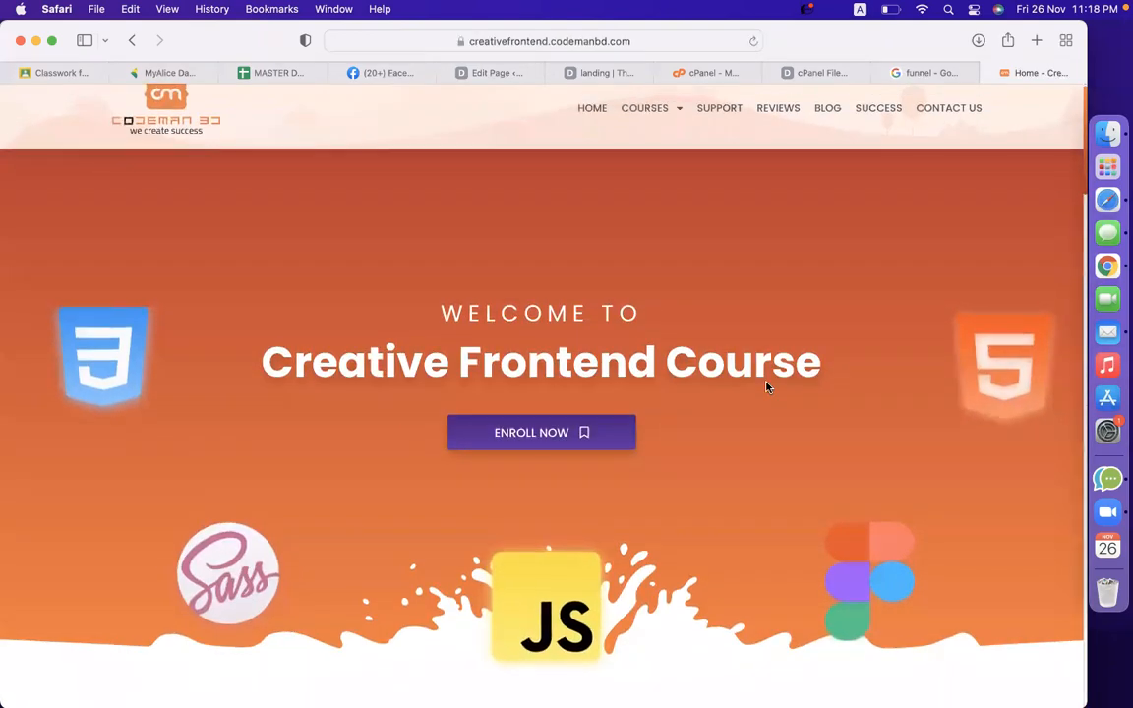
scroll(767, 387, "down", 4)
scroll(766, 386, "down", 4)
scroll(766, 384, "up", 6)
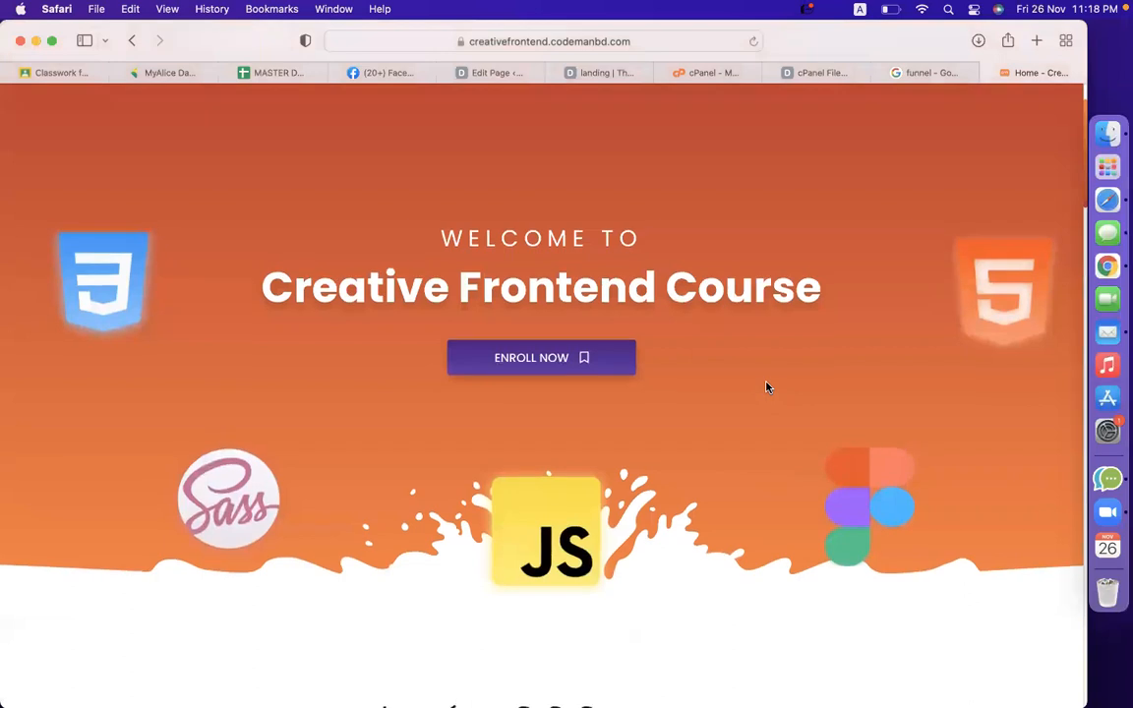
Step: Examine the Creative Frontend Course landing page from its welcome banner through the learning goals, enrollment card, course modules, FAQ and instructor section
scroll(795, 335, "down", 12)
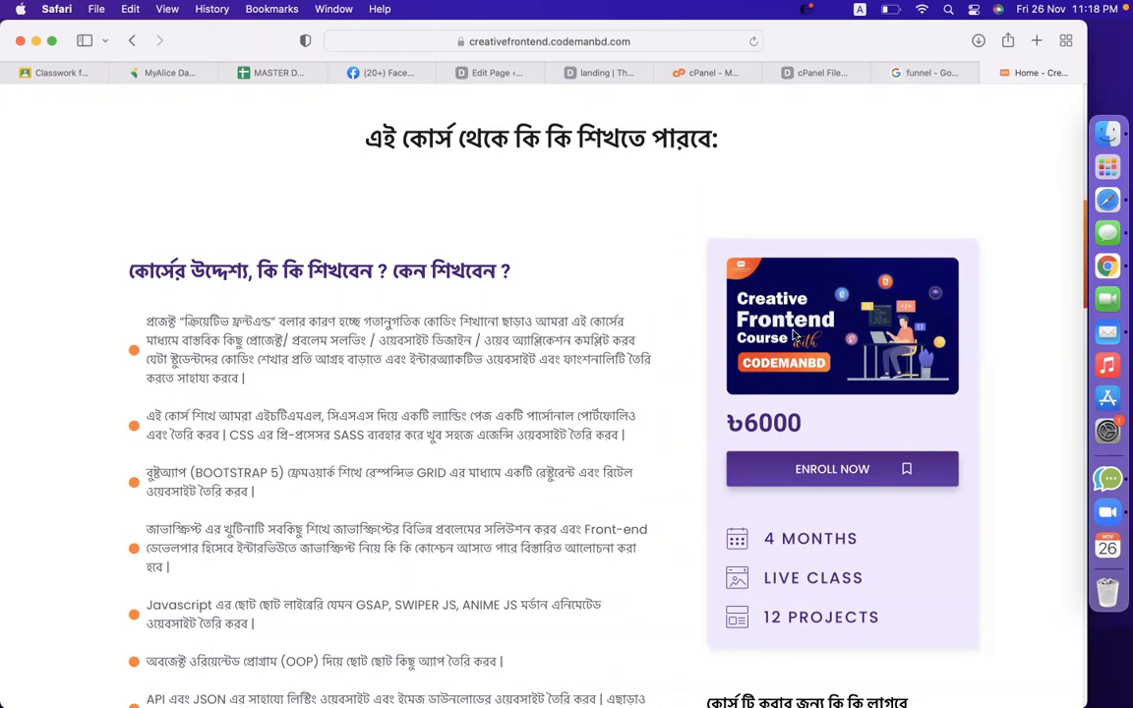
scroll(637, 268, "up", 8)
scroll(638, 268, "down", 3)
scroll(637, 267, "up", 3)
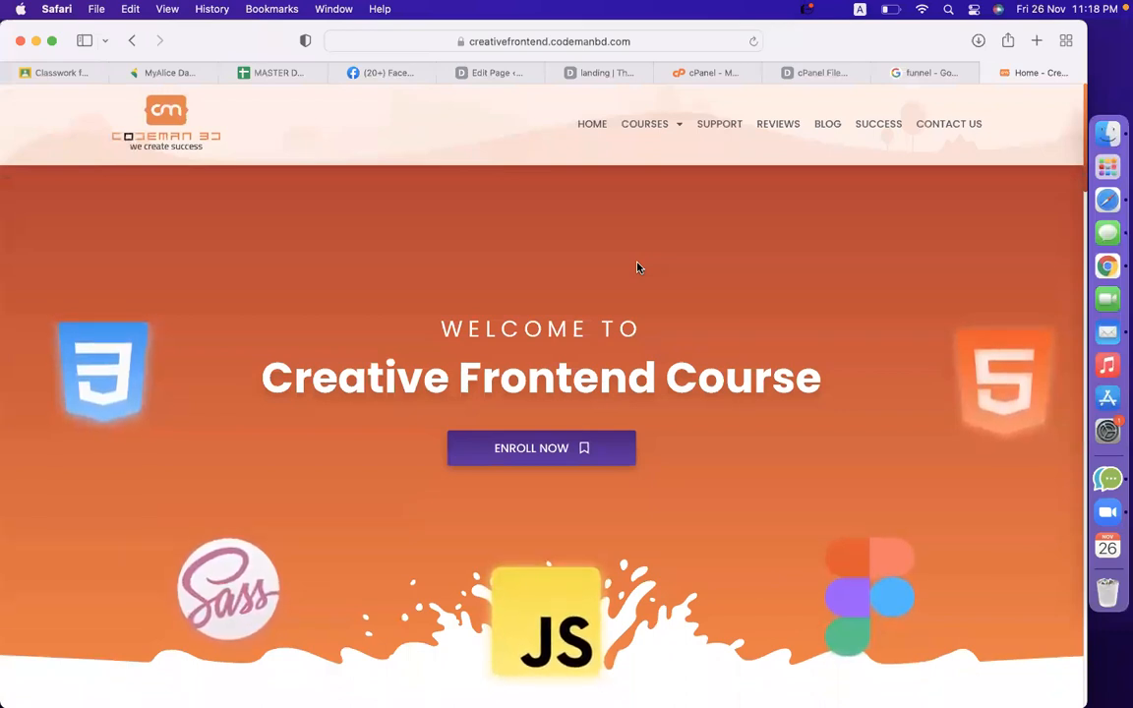
scroll(637, 268, "down", 3)
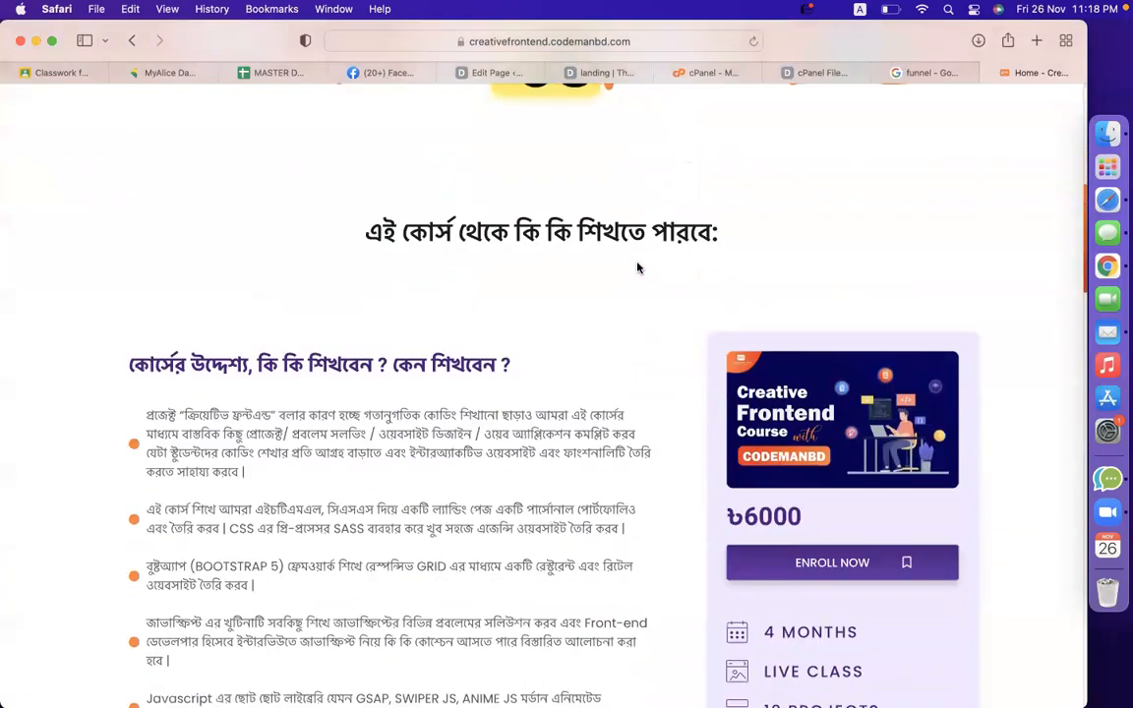
scroll(638, 267, "up", 6)
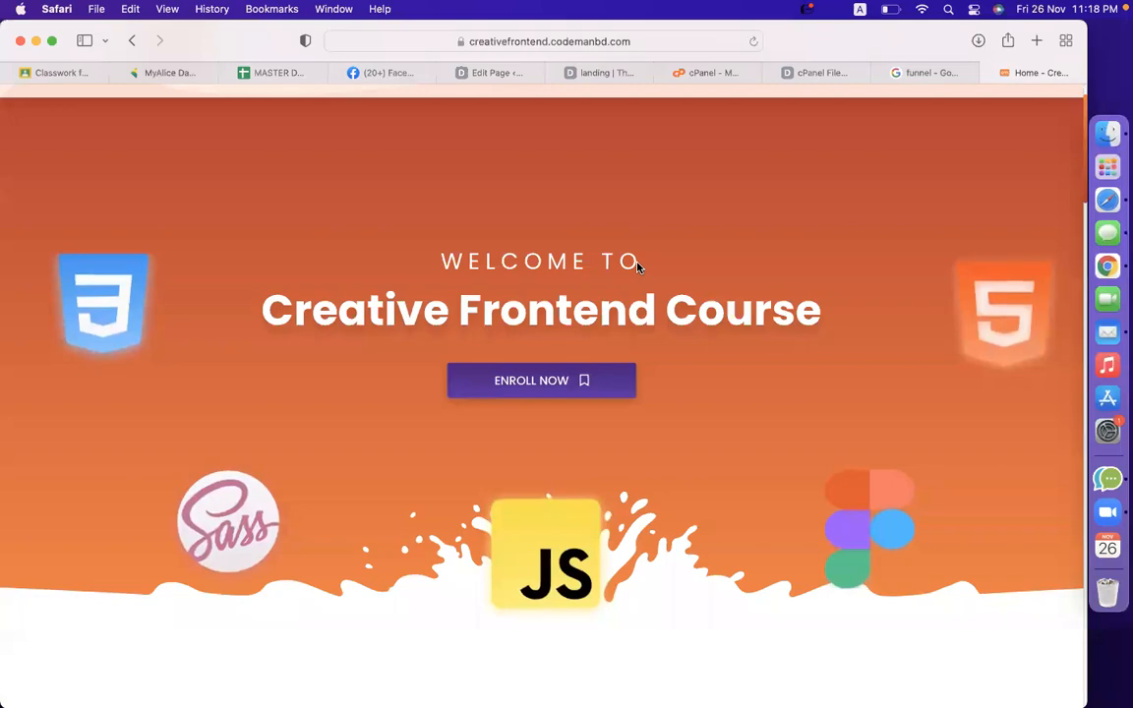
scroll(637, 266, "down", 8)
scroll(637, 264, "down", 10)
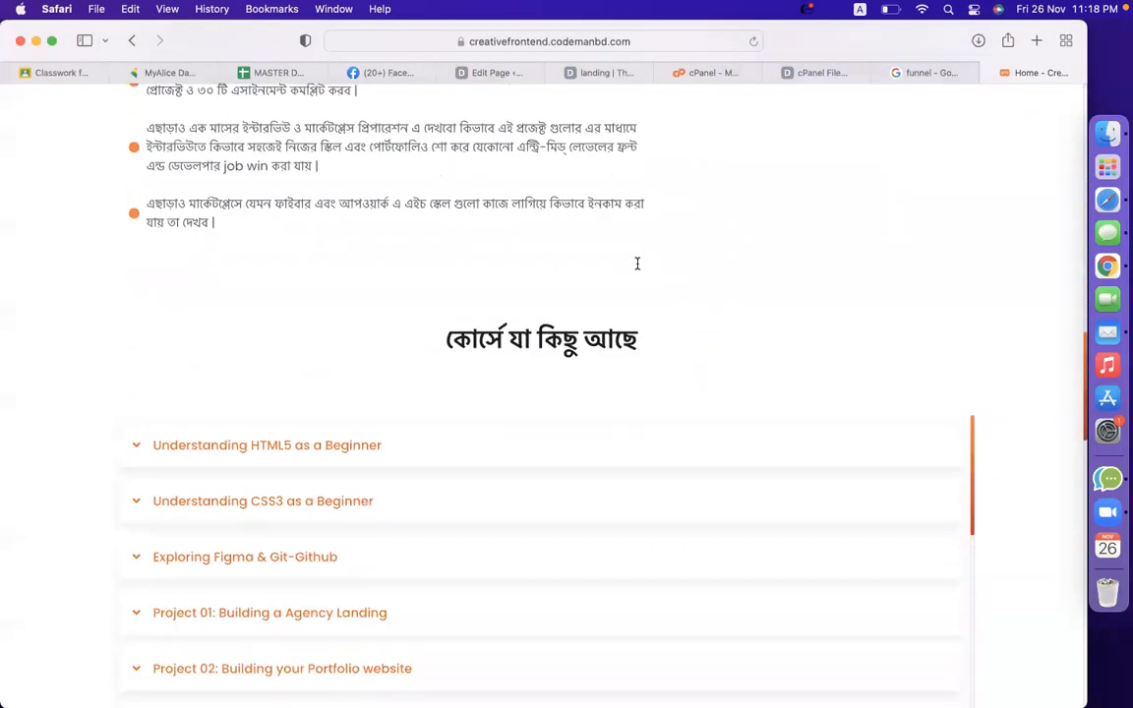
scroll(816, 456, "down", 6)
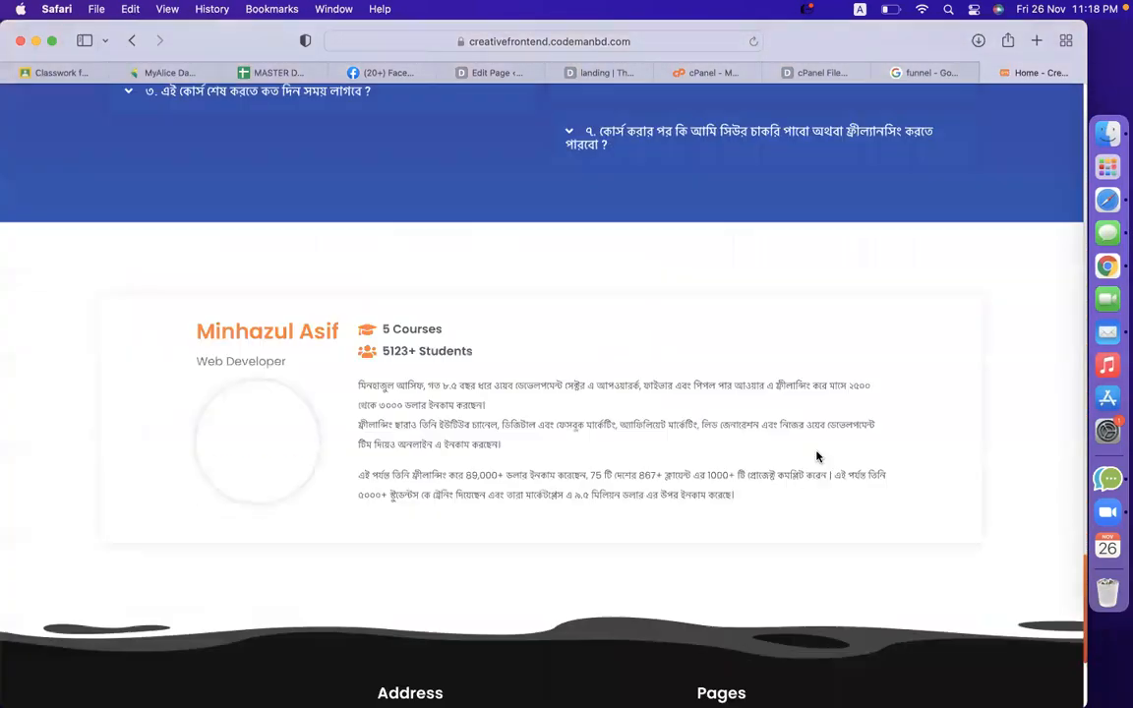
scroll(817, 456, "up", 20)
scroll(816, 456, "down", 15)
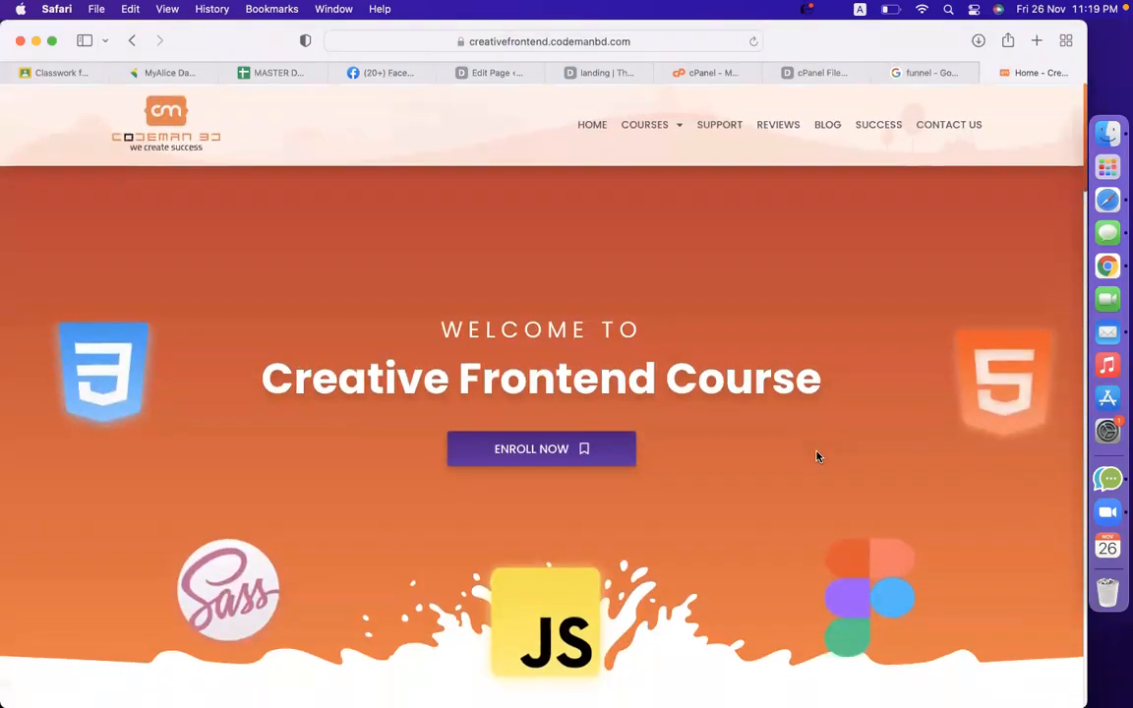
scroll(816, 457, "down", 2)
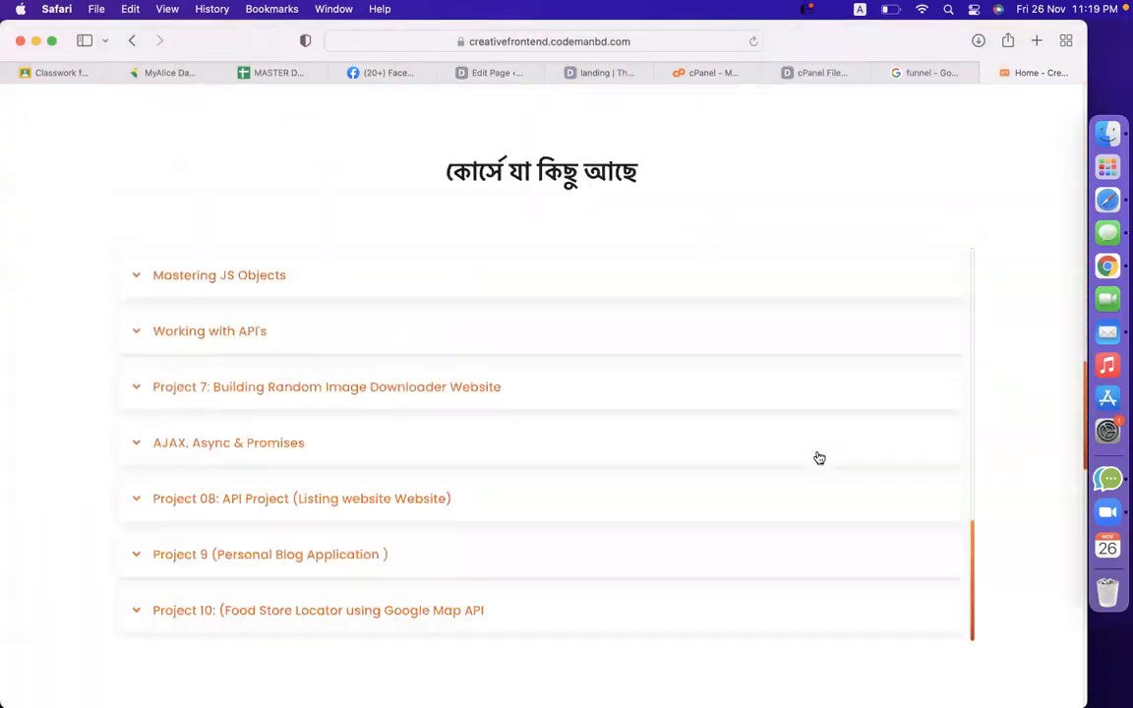
scroll(816, 457, "up", 20)
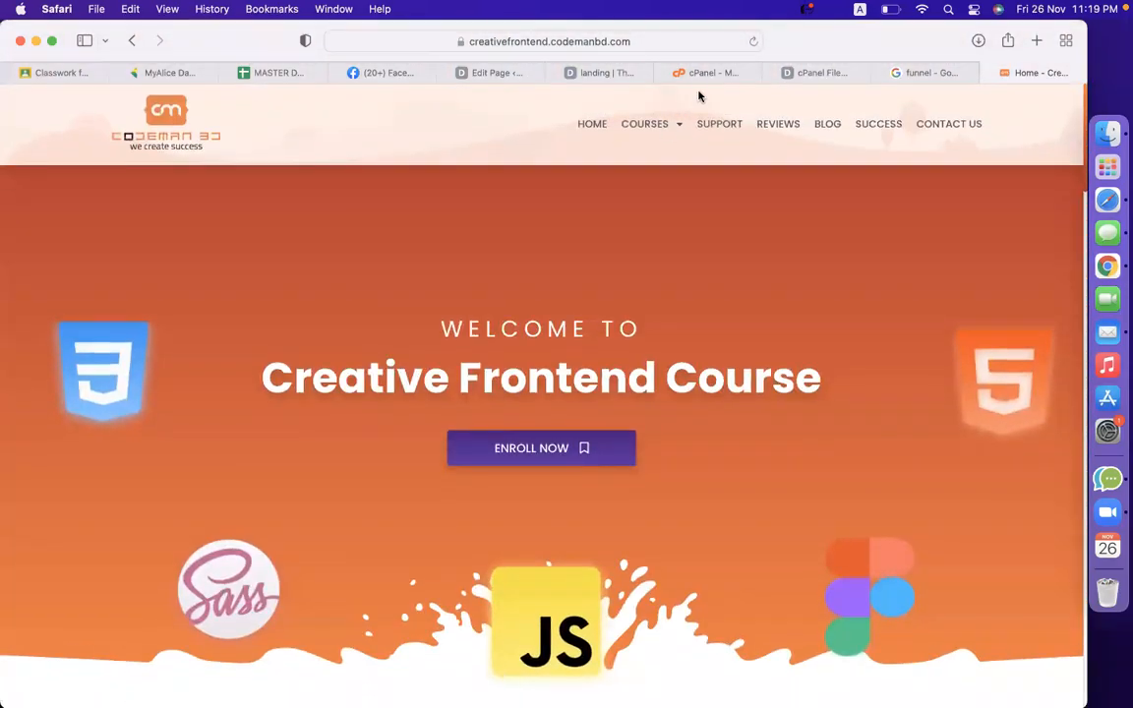
Step: Return to the landing page template chooser and inspect the pages contained in the Serene and Flat default template sets
left_click(602, 74)
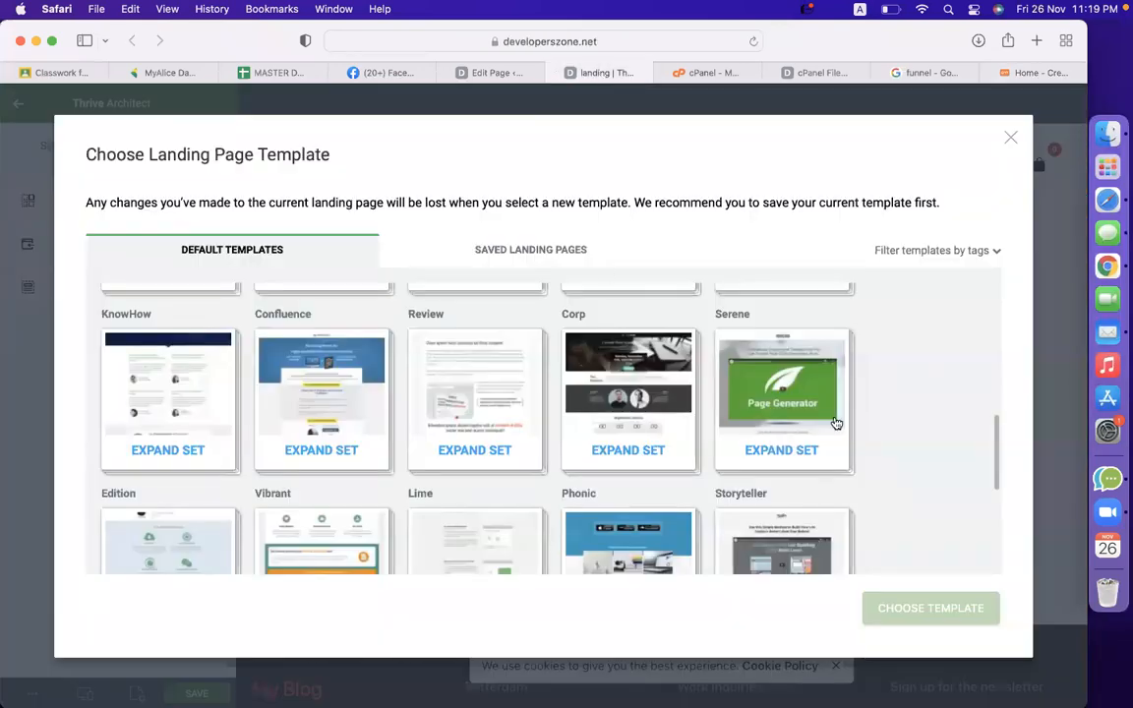
left_click(780, 418)
scroll(779, 418, "down", 1)
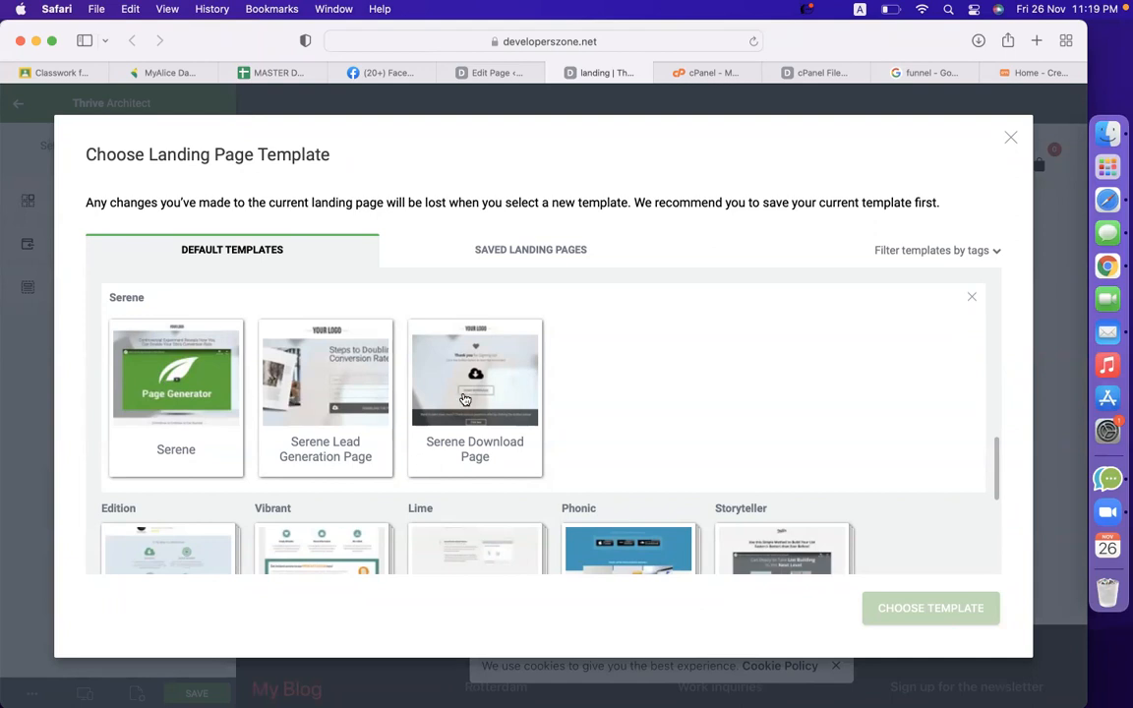
scroll(622, 416, "down", 5)
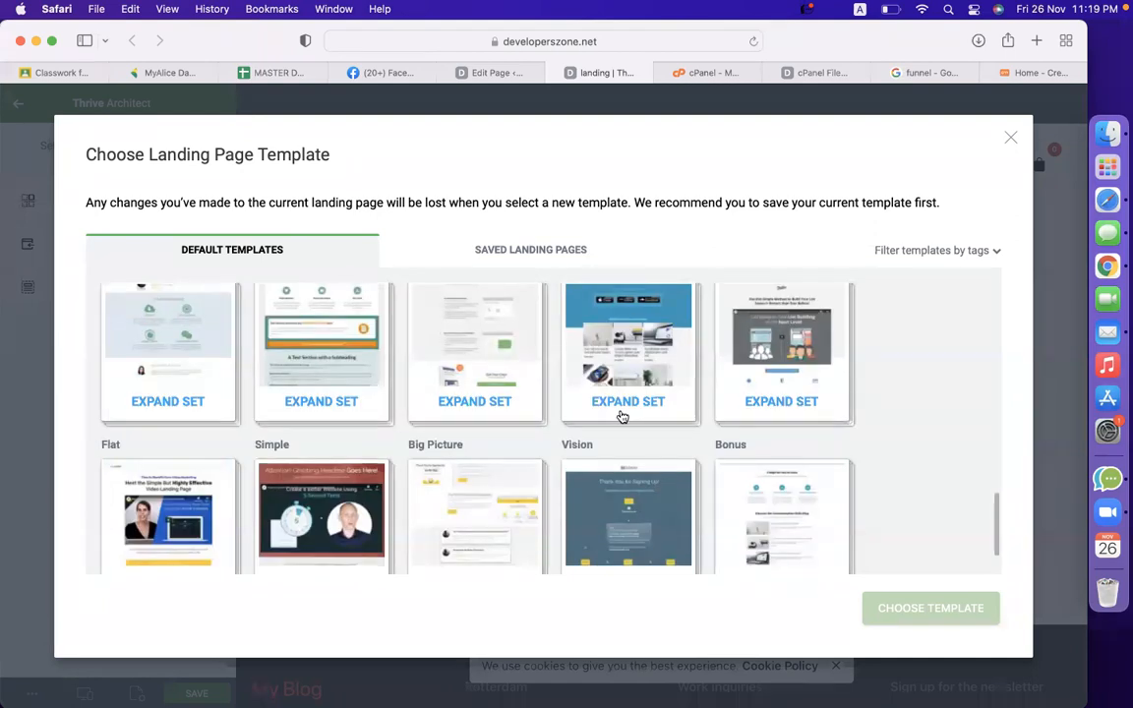
scroll(463, 478, "down", 1)
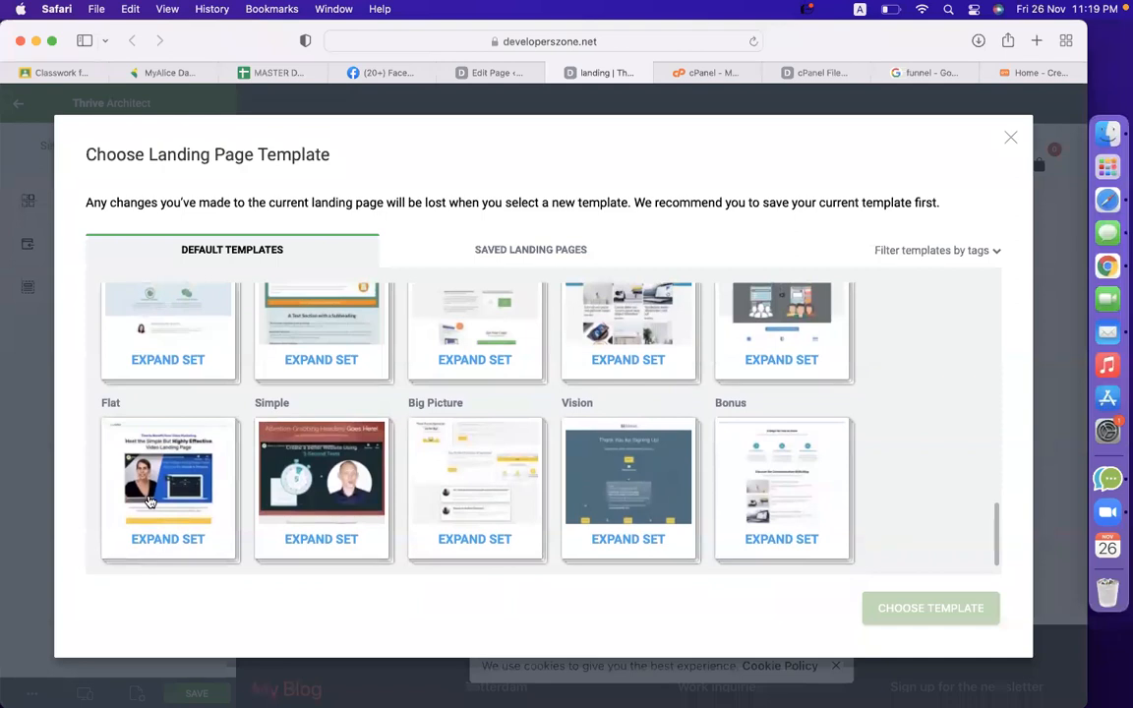
left_click(148, 511)
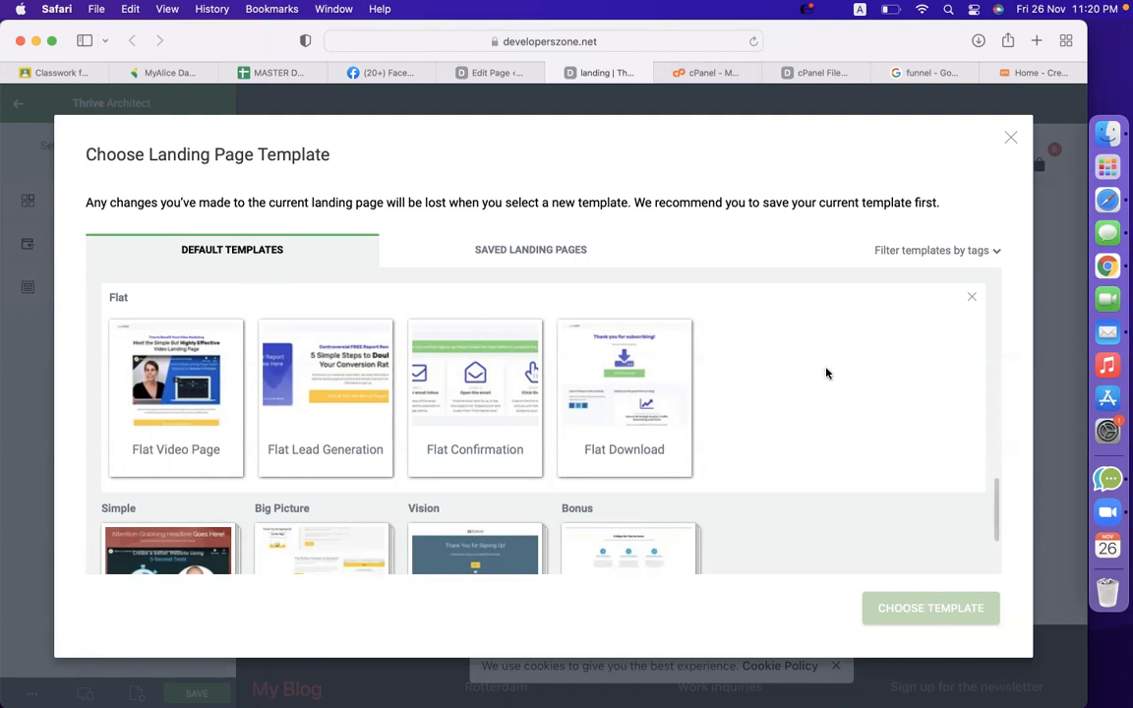
scroll(771, 395, "down", 1)
scroll(770, 396, "up", 10)
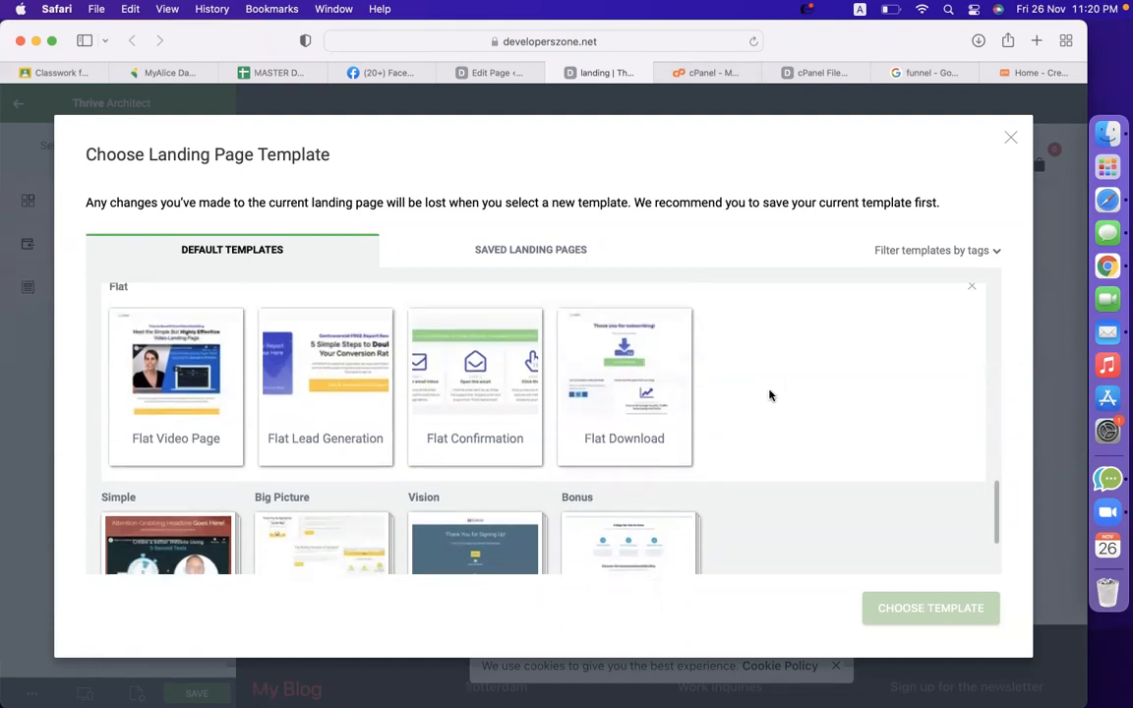
Step: Expand the Serene template set and apply its Serene page as the landing page template
left_click(770, 457)
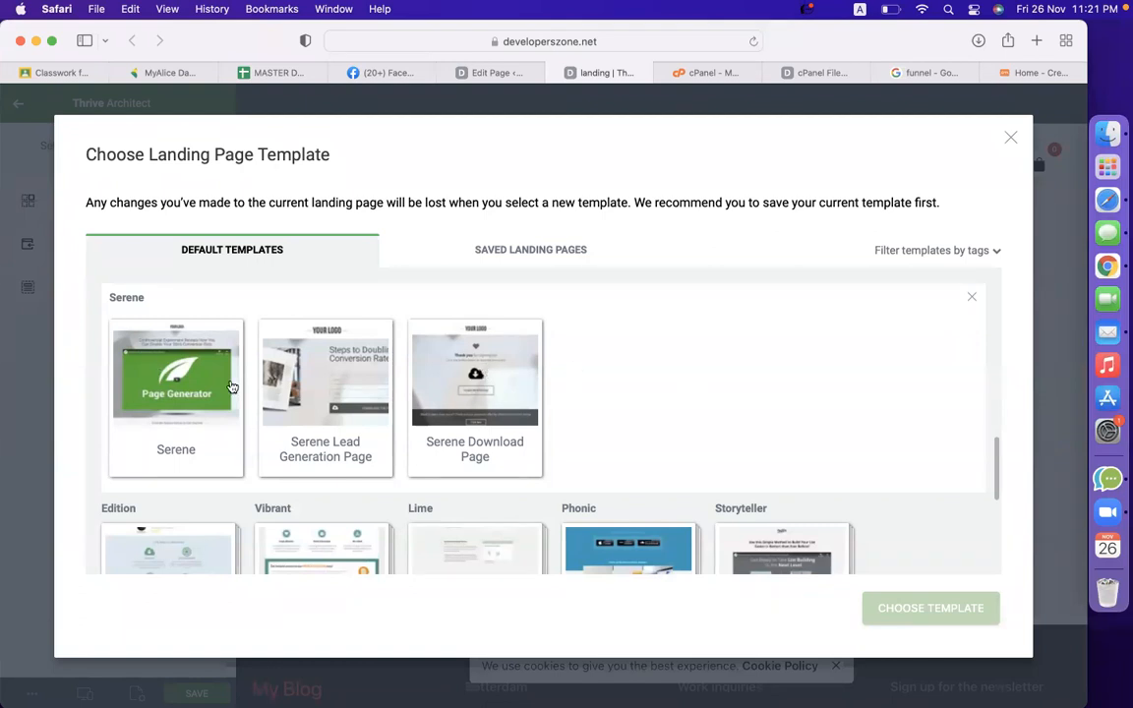
left_click(169, 394)
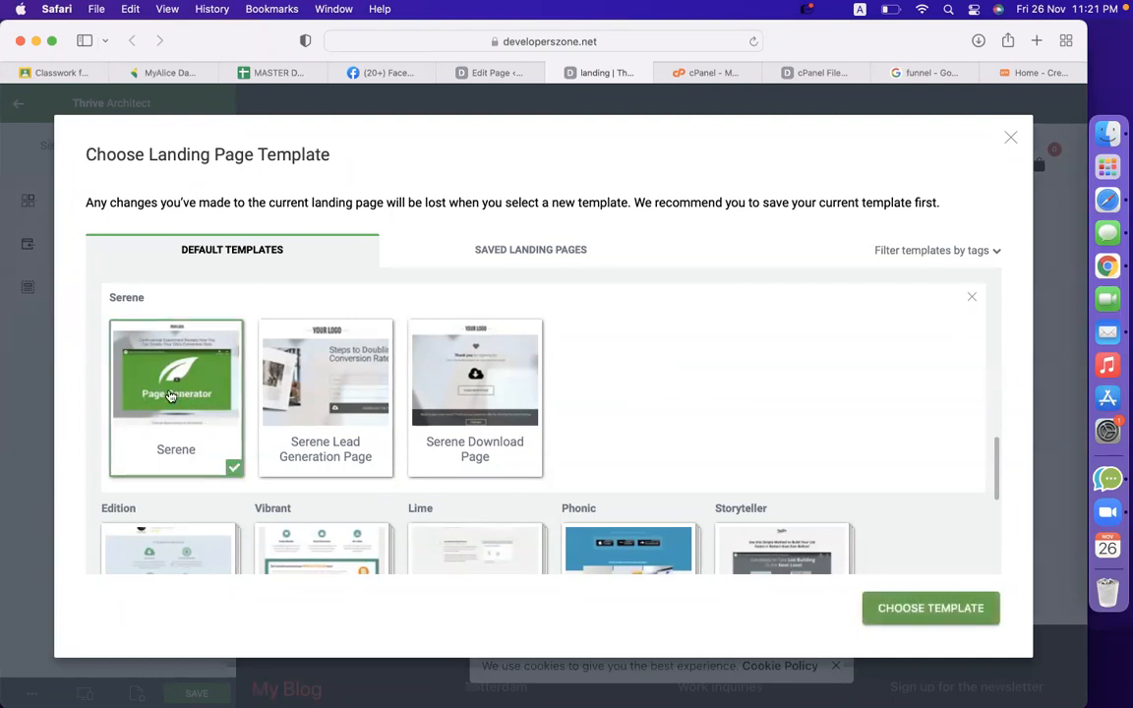
left_click(919, 611)
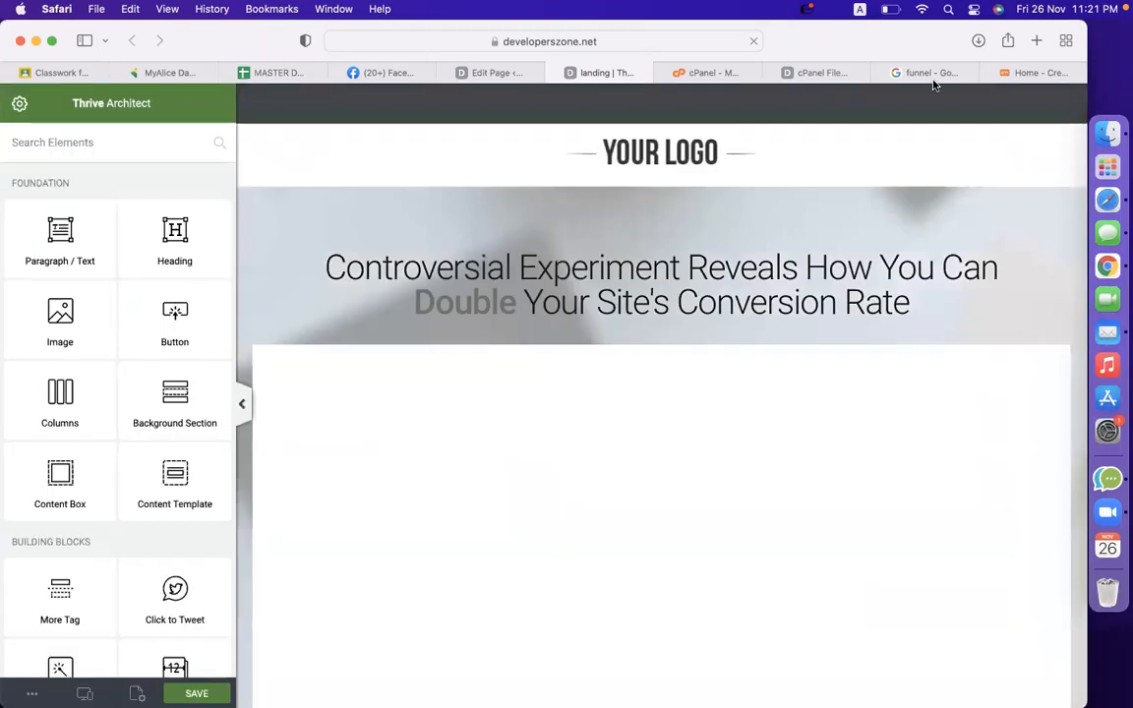
Step: Review the Creative Frontend Course page again for comparison, and return to the landing page in the Thrive Architect editor
left_click(940, 75)
left_click(1029, 75)
scroll(665, 380, "down", 20)
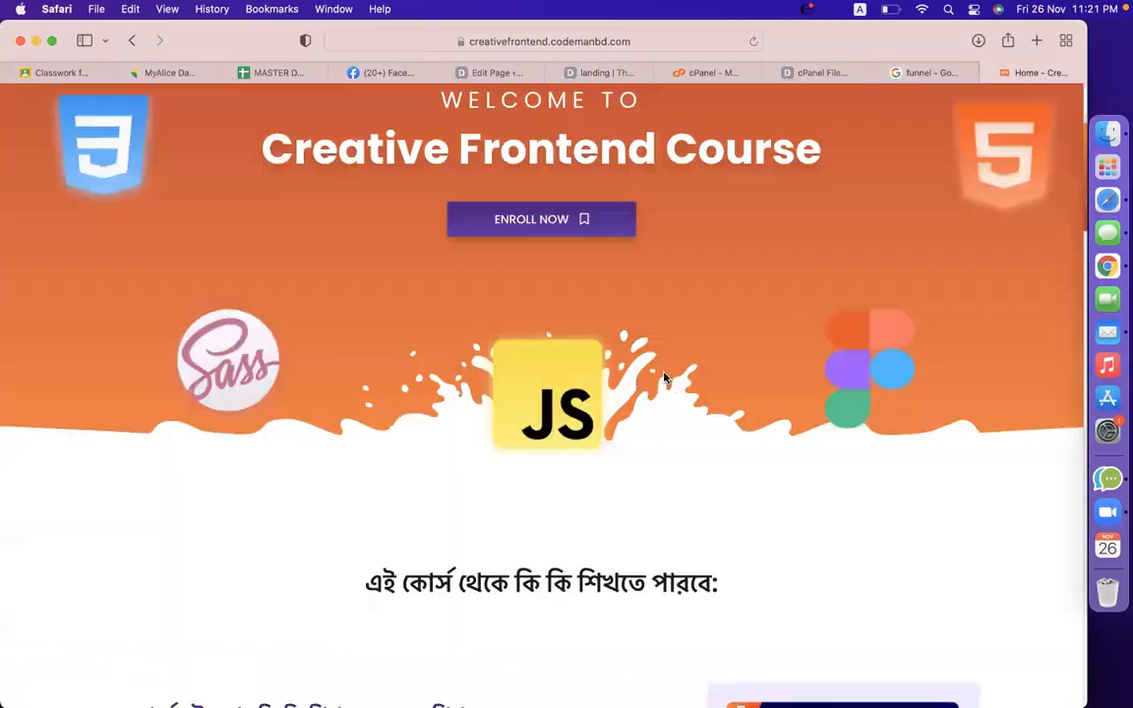
scroll(665, 380, "down", 10)
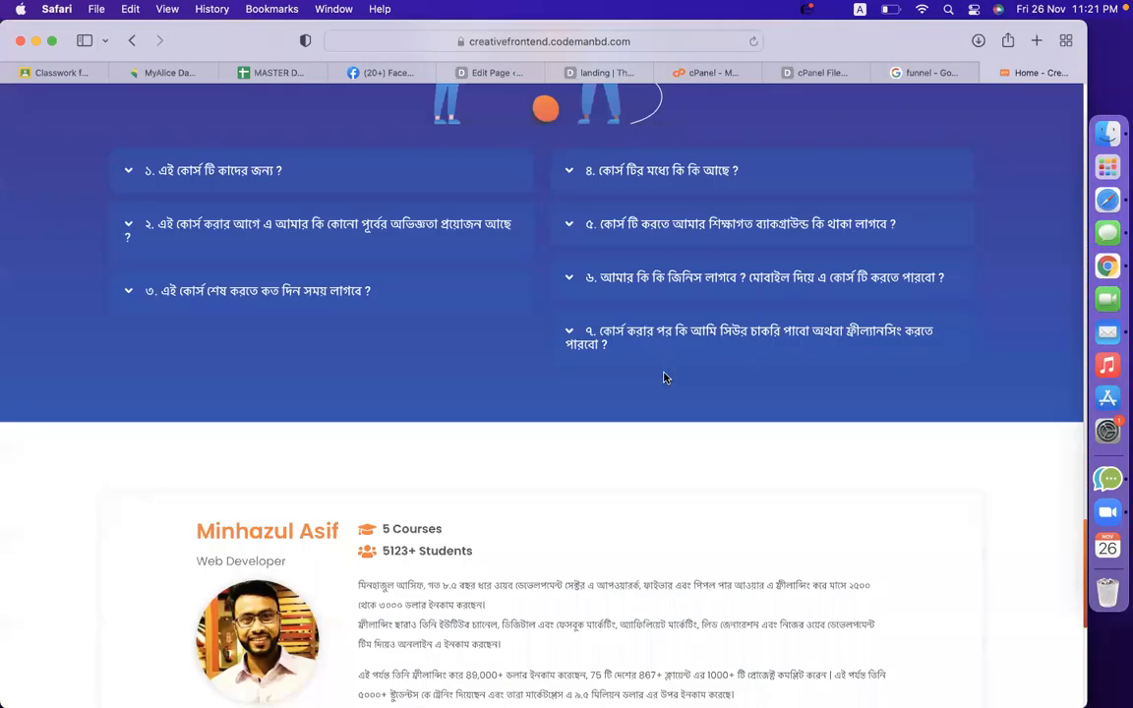
scroll(665, 380, "up", 20)
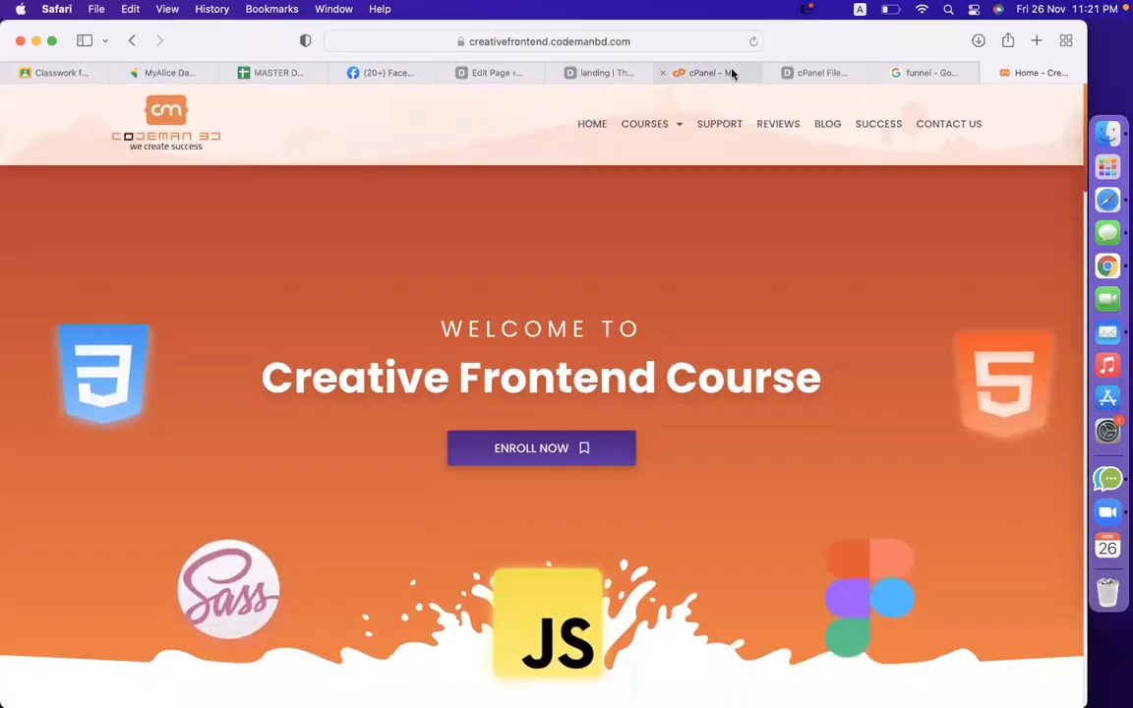
left_click(729, 74)
left_click(634, 76)
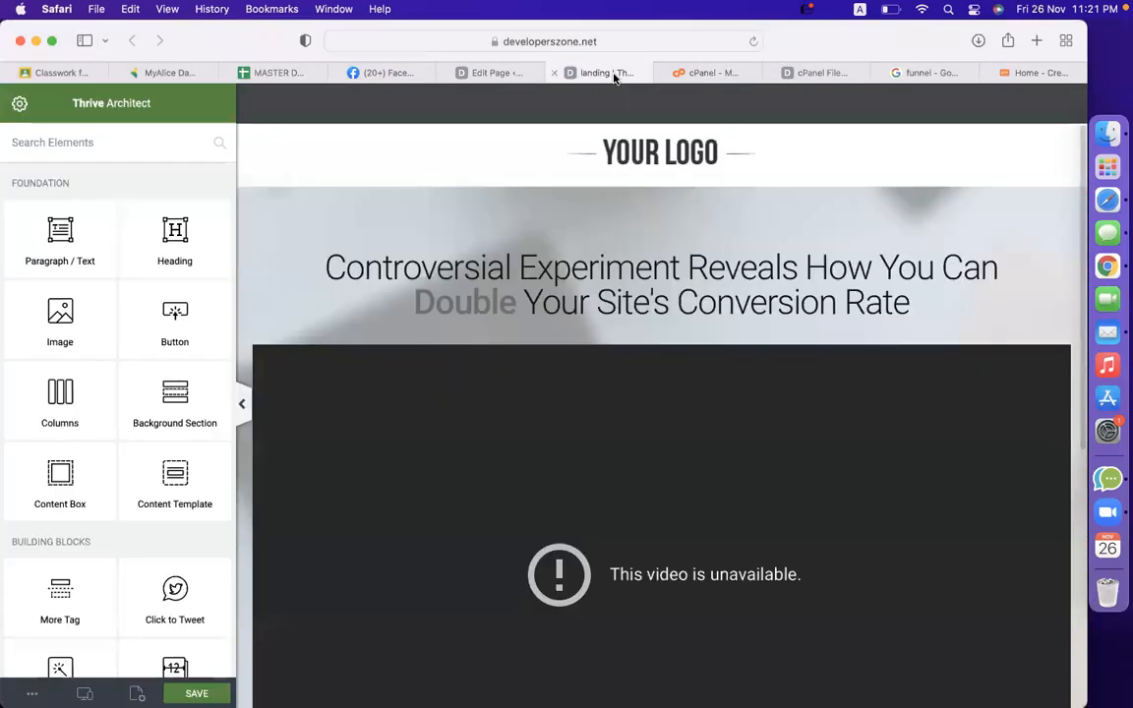
Step: Select the "YOUR LOGO" image in the page header and open the file picker to upload a replacement
left_click(630, 169)
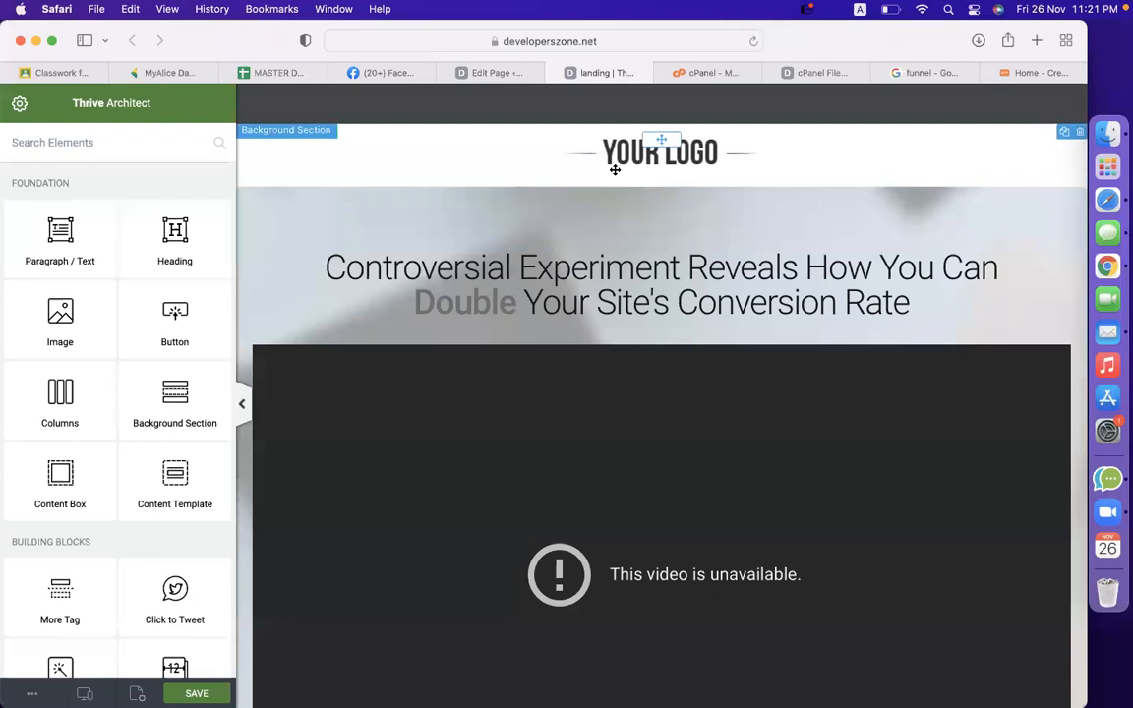
left_click(724, 153)
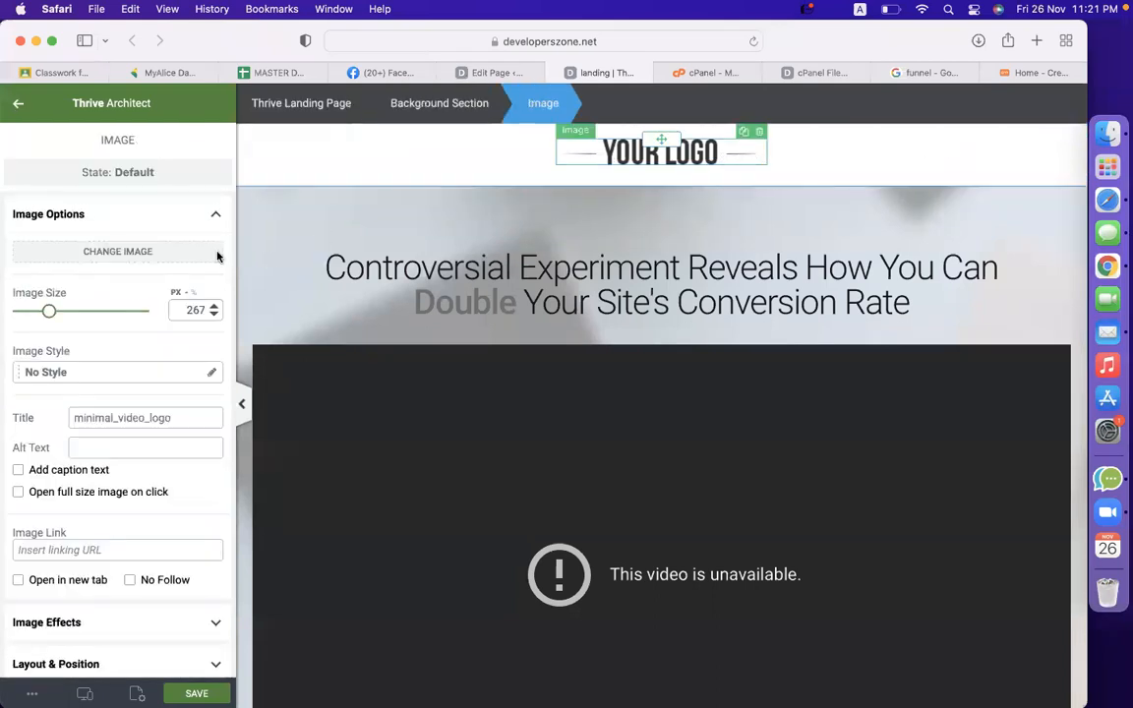
left_click(147, 253)
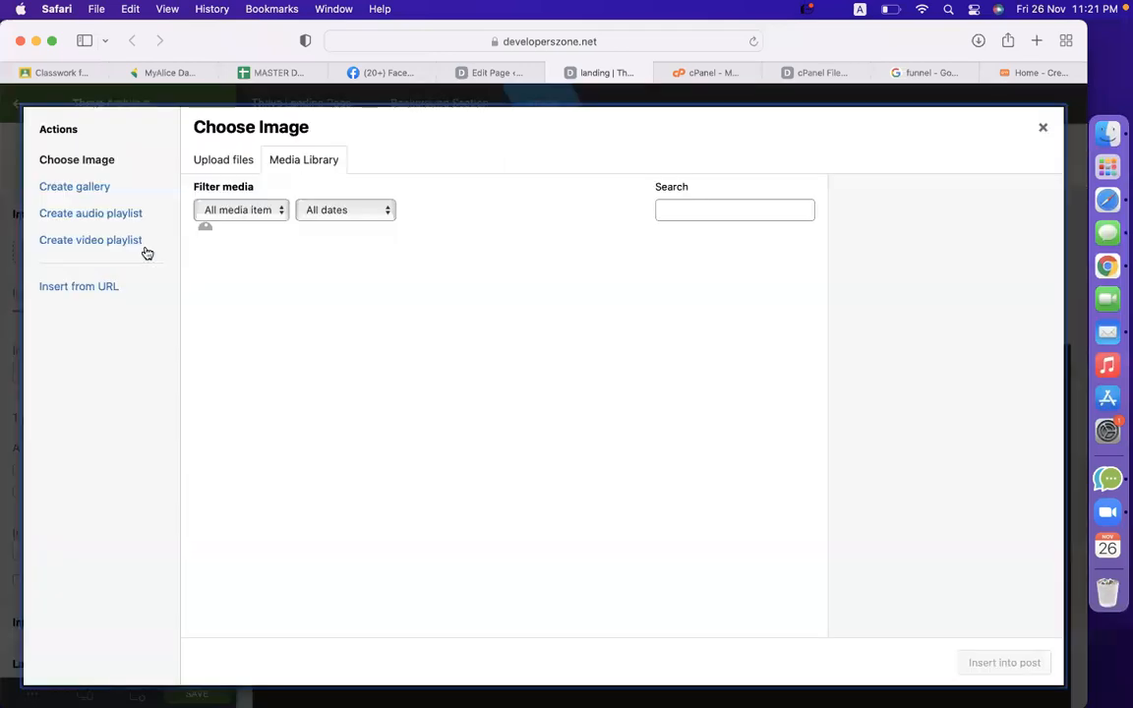
left_click(214, 163)
left_click(621, 393)
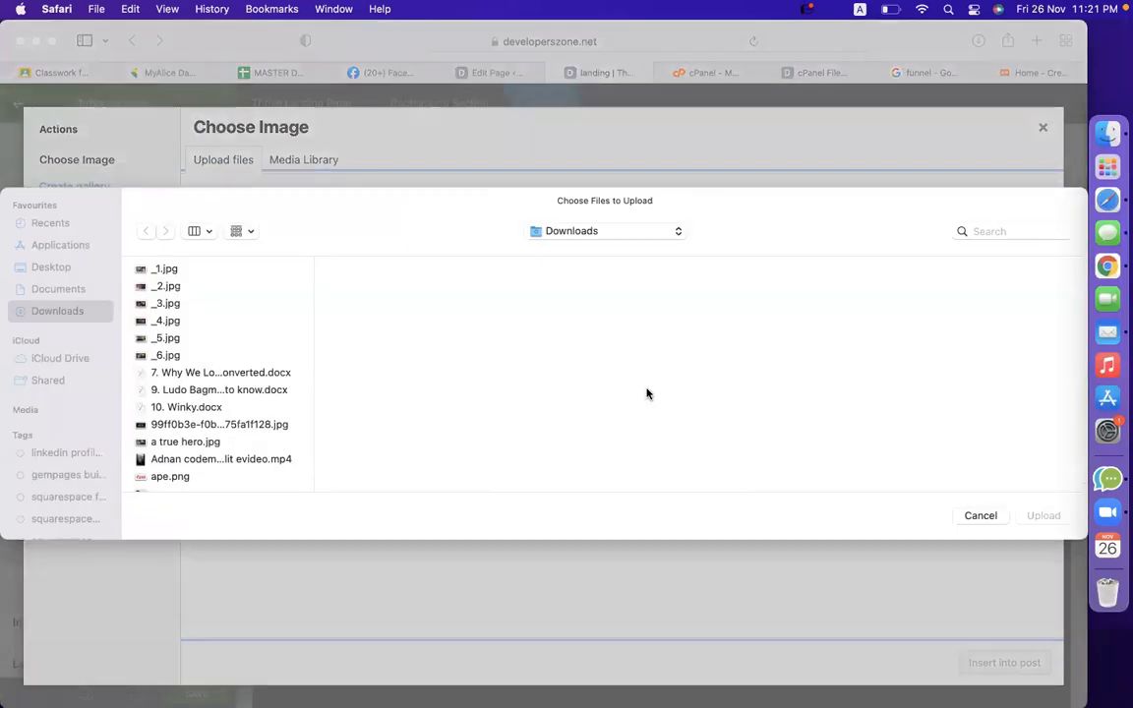
Step: Upload CMBD-BLACK-LOGO.png from the CodemanBD.com folder in the desktop assets and insert it as the header logo
left_click(54, 269)
left_click(169, 287)
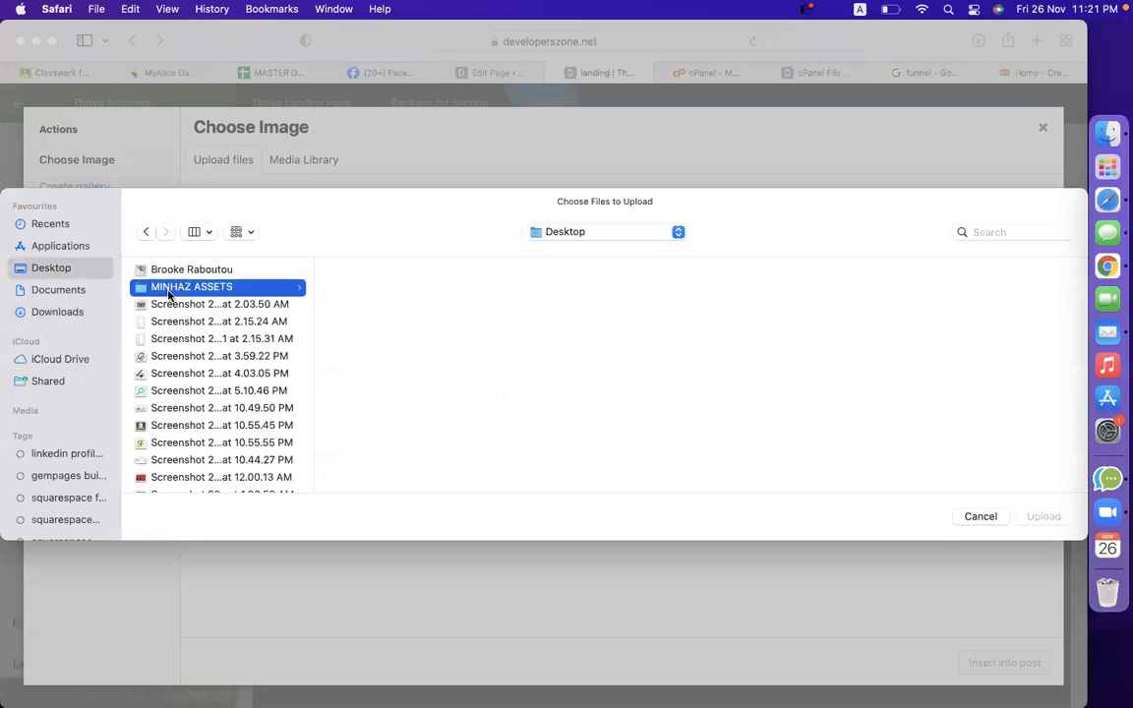
left_click(388, 304)
left_click(581, 408)
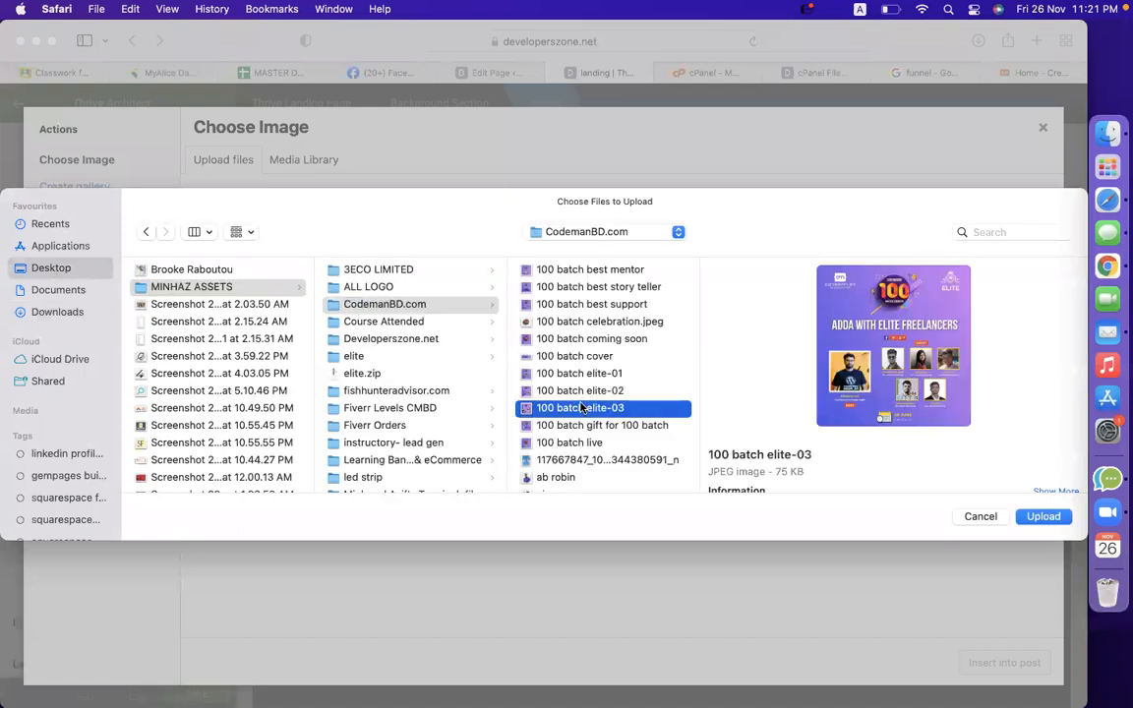
type("co")
key("Down")
key("Up")
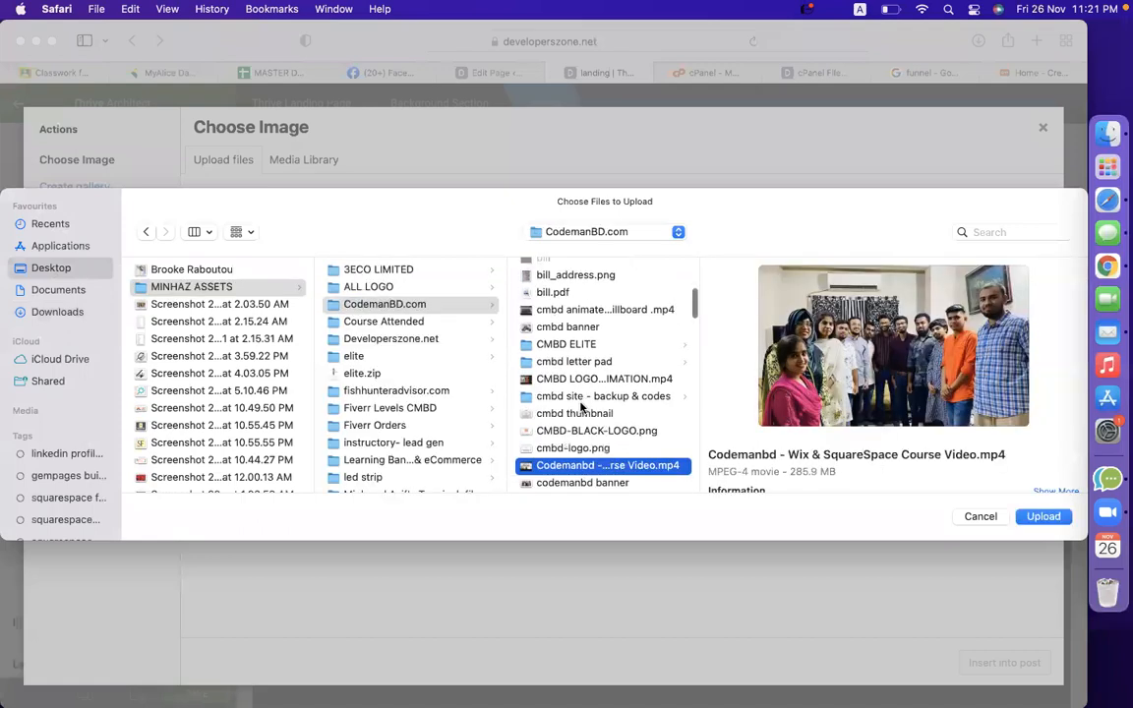
key("Up")
key("Up")
key("Return")
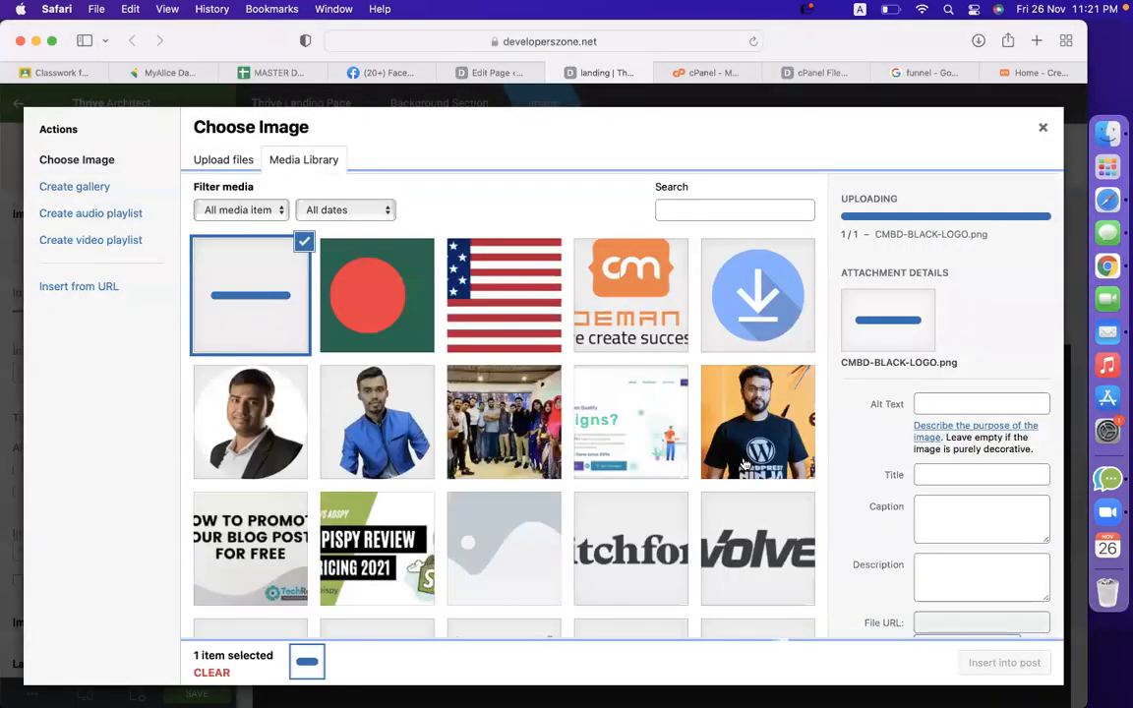
left_click(1004, 662)
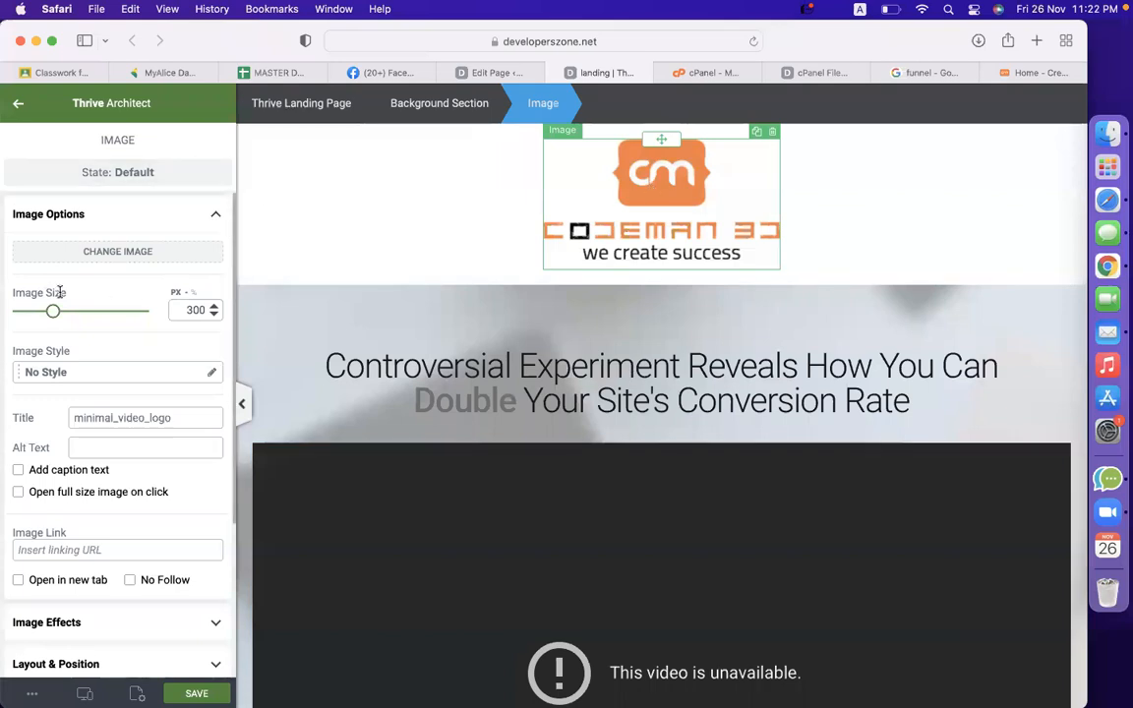
Step: Set the header logo's image size to 125 px and its grayscale to 30%, with opacity at 100% and blur at 0 px
left_click_drag(53, 311, 31, 311)
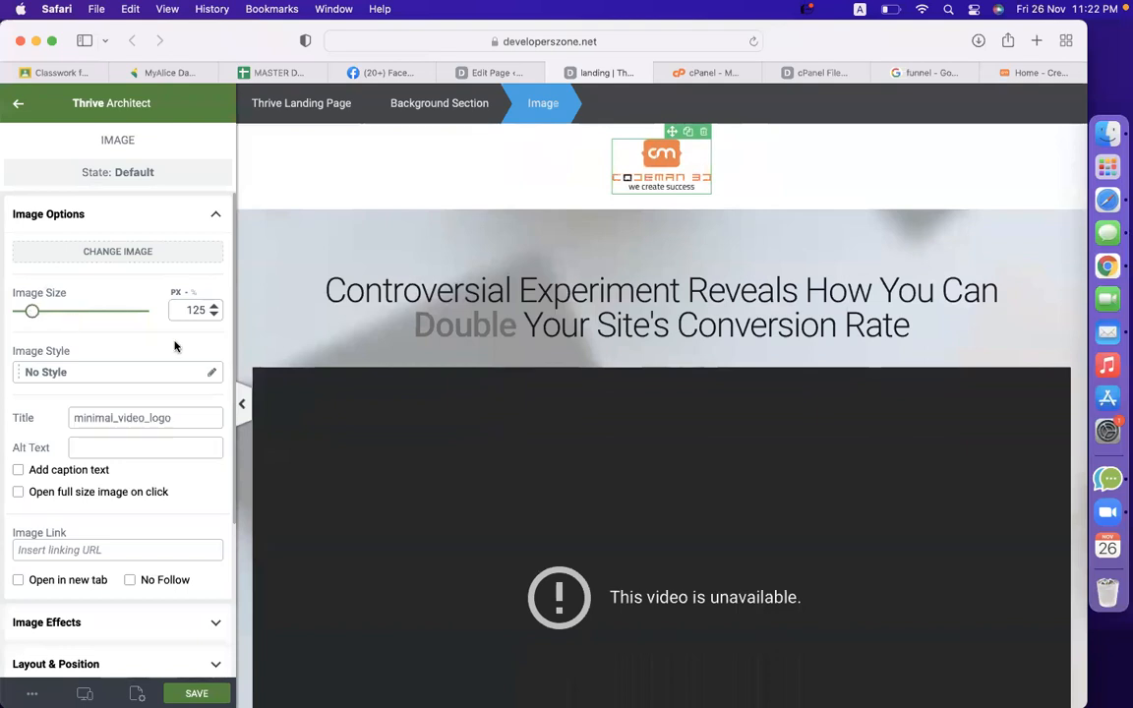
scroll(174, 381, "down", 3)
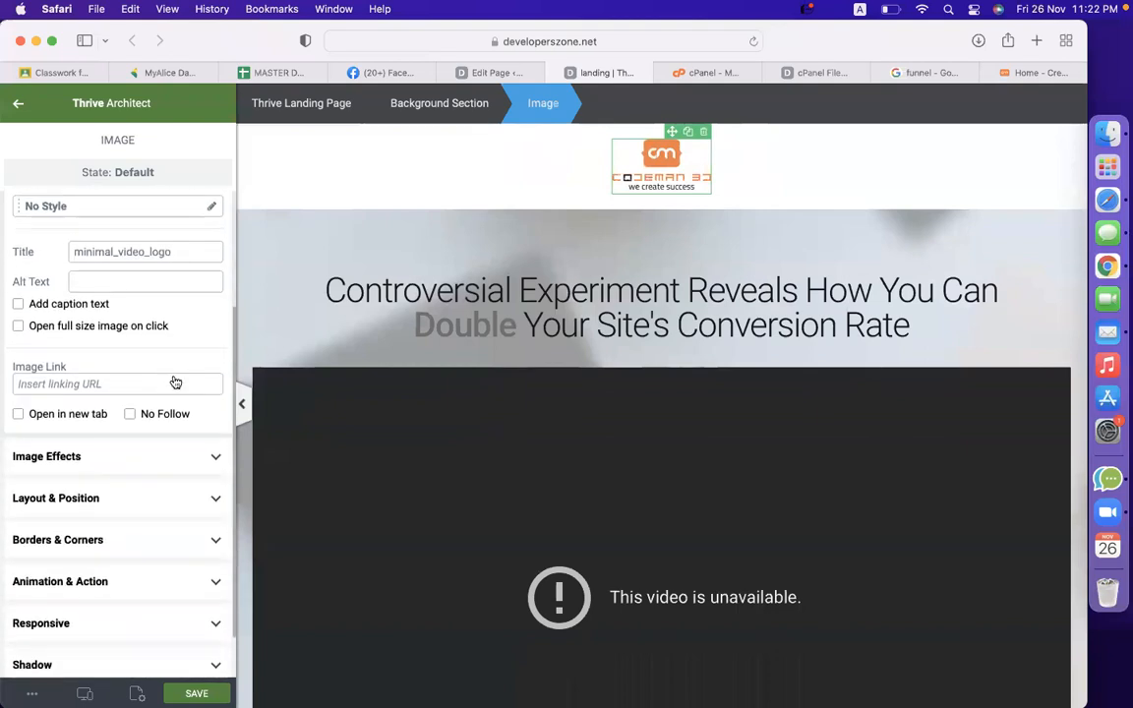
left_click(141, 464)
scroll(144, 468, "down", 3)
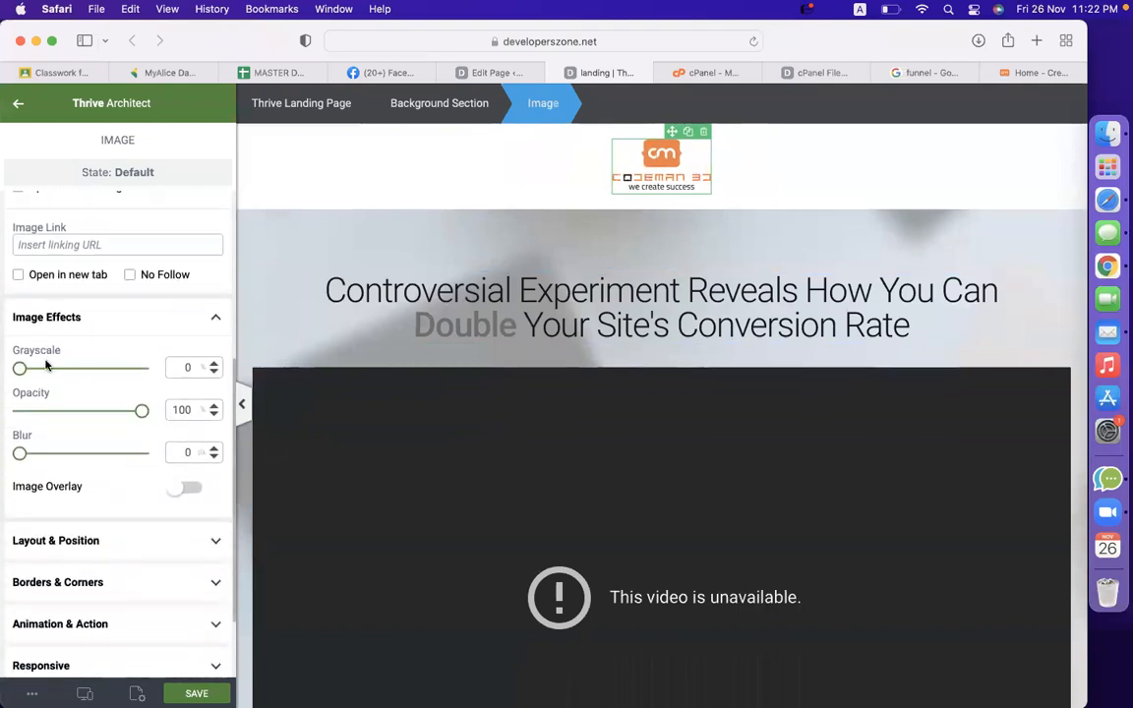
left_click_drag(23, 371, 35, 372)
left_click_drag(139, 412, 187, 399)
mouse_move(19, 454)
left_mouse_down()
mouse_move(43, 456)
mouse_move(18, 457)
left_mouse_up()
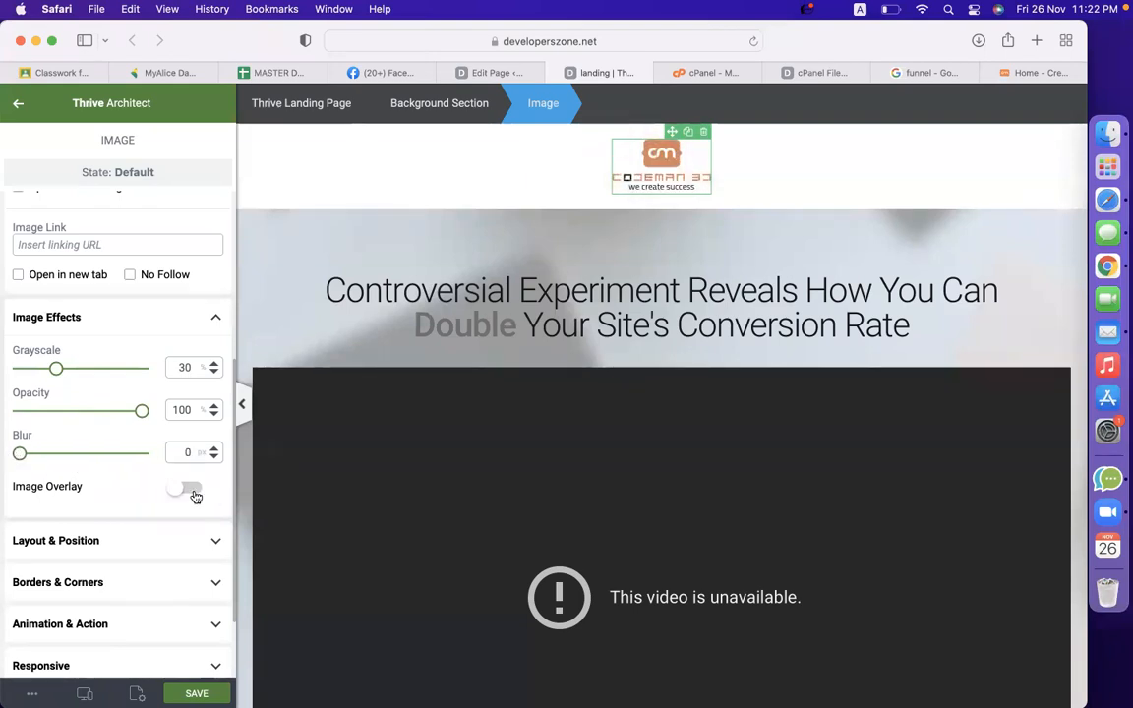
Step: Look over the whole landing page, check the Creative Frontend Course page for comparison, and return to the landing page editor
scroll(131, 498, "down", 1)
scroll(117, 444, "up", 5)
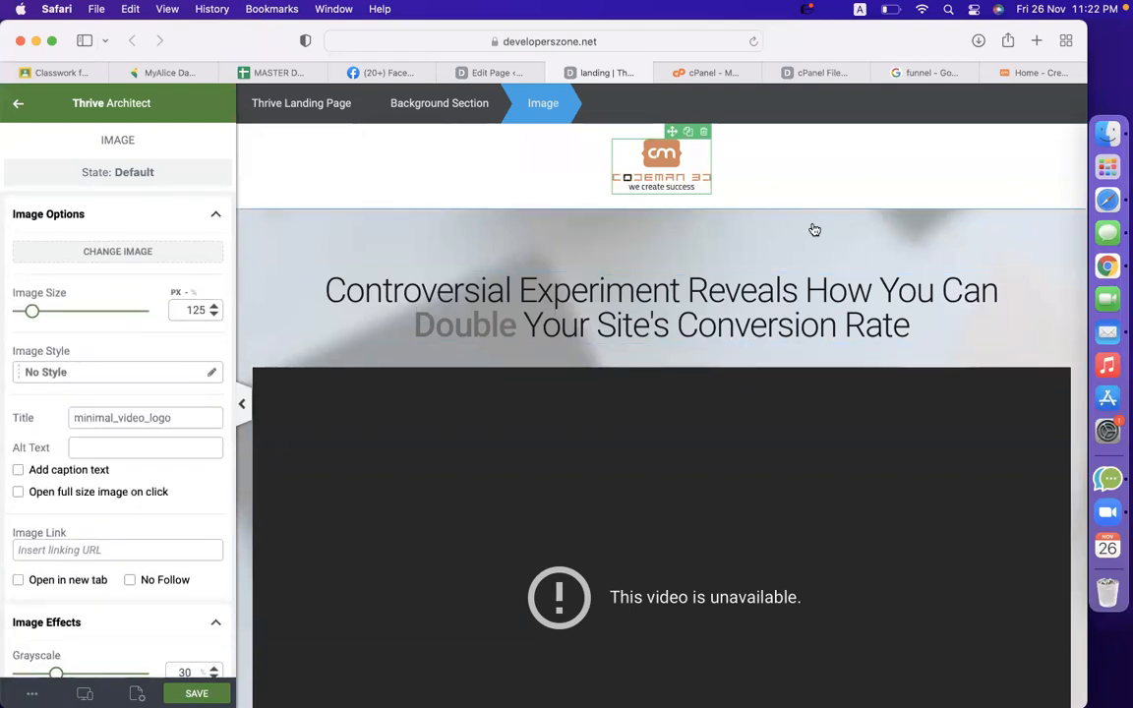
scroll(700, 417, "down", 10)
scroll(701, 417, "up", 8)
scroll(700, 417, "up", 2)
scroll(797, 172, "down", 5)
scroll(668, 397, "up", 1)
left_click(1029, 76)
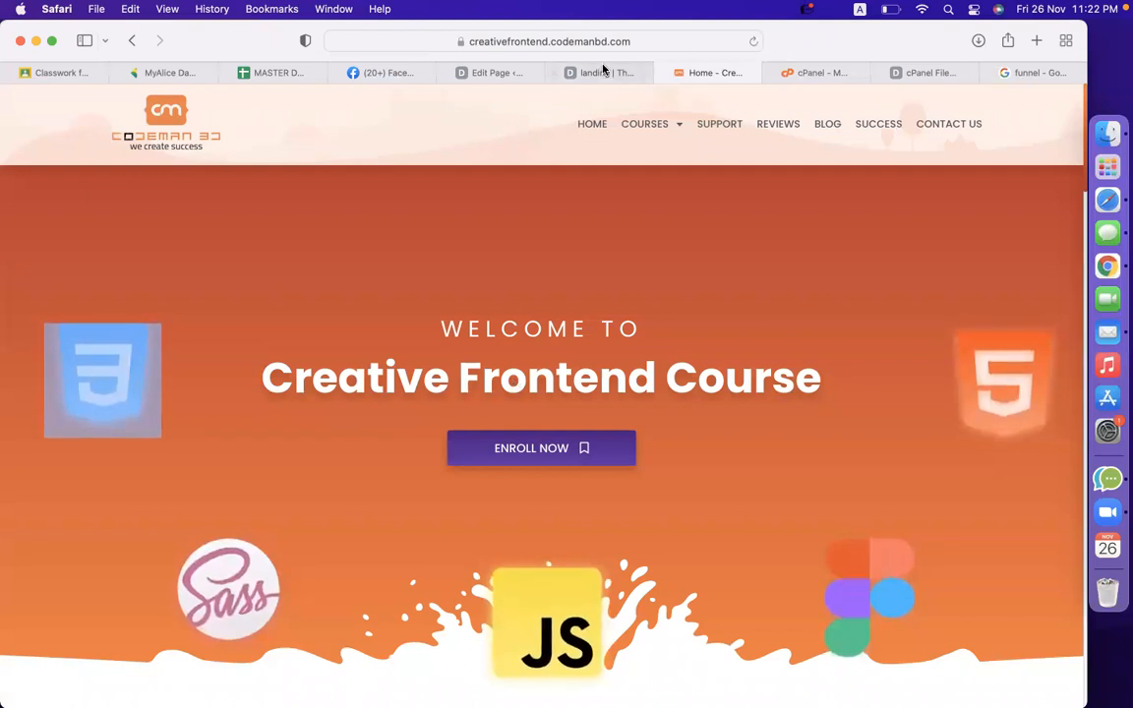
left_click(634, 72)
scroll(556, 245, "up", 5)
Step: Select the full text of the main "Controversial Experiment" heading and set its text color to orange #f87b19
left_click(464, 289)
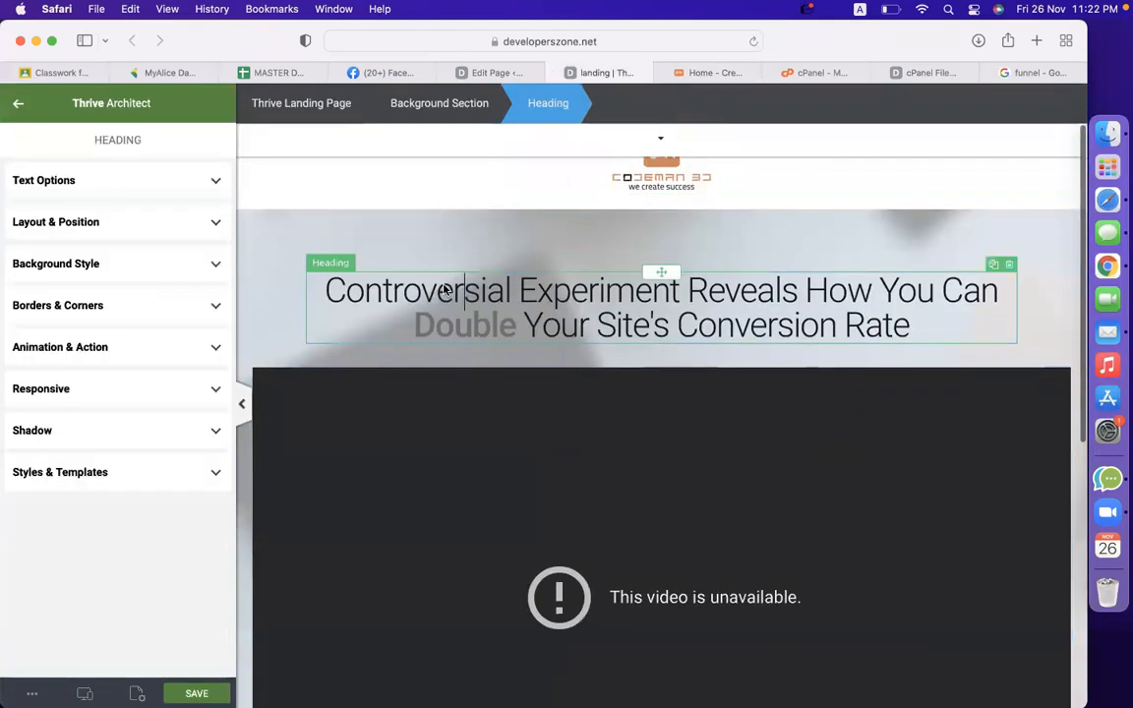
triple_click(446, 292)
left_click(512, 293)
left_click_drag(924, 329, 226, 267)
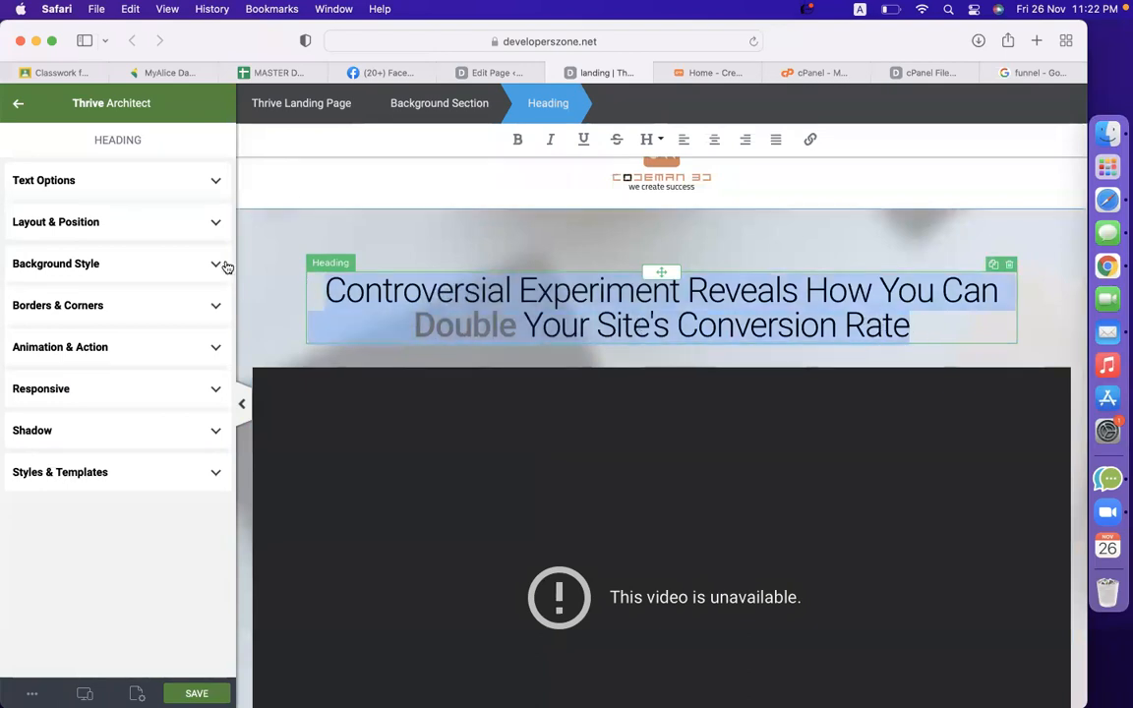
left_click(97, 184)
left_click(42, 218)
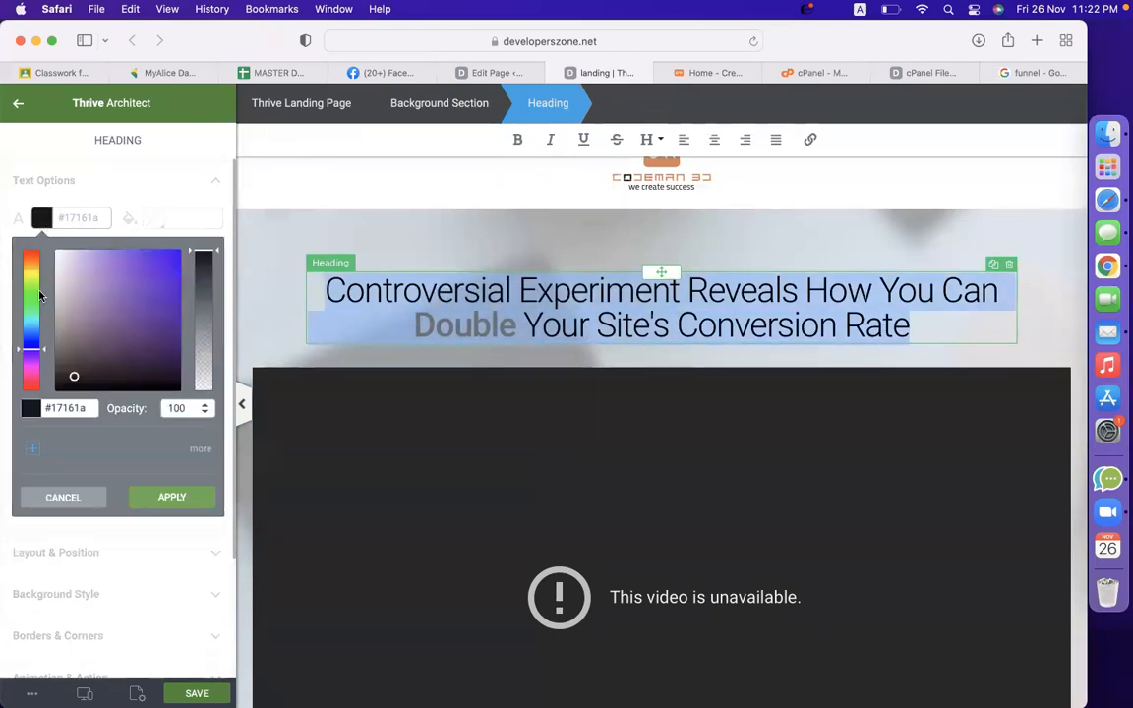
mouse_move(32, 357)
left_mouse_down()
mouse_move(32, 258)
mouse_move(32, 273)
left_mouse_up()
left_click(30, 258)
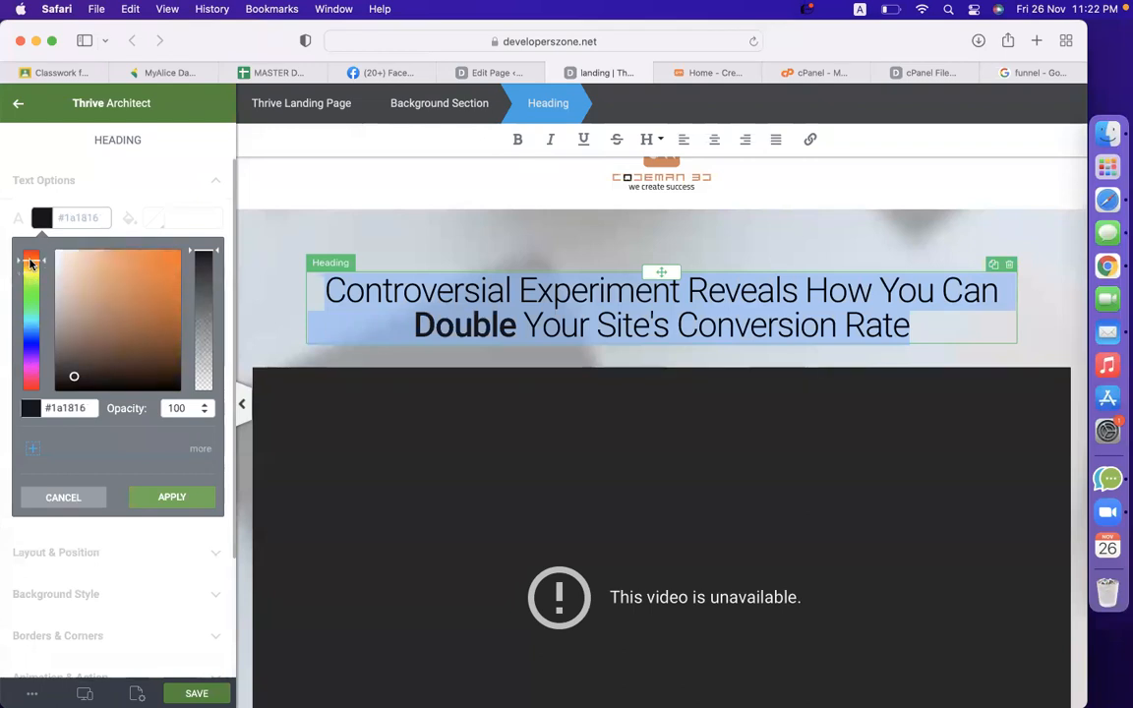
left_click(169, 256)
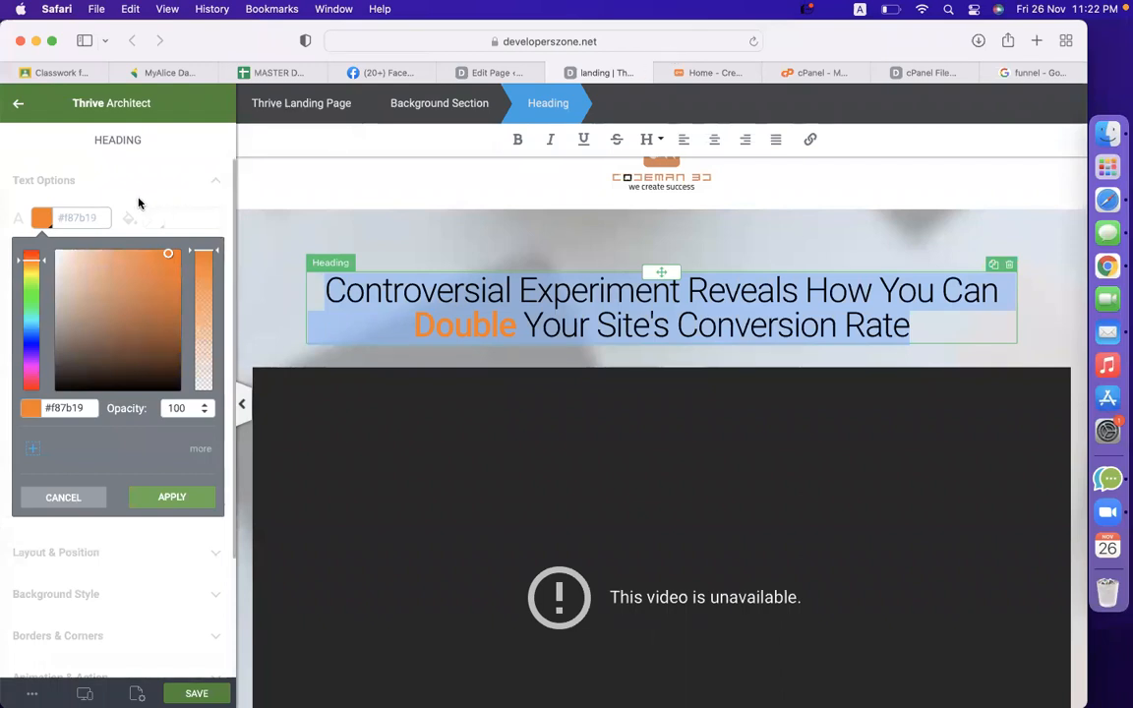
left_click(172, 498)
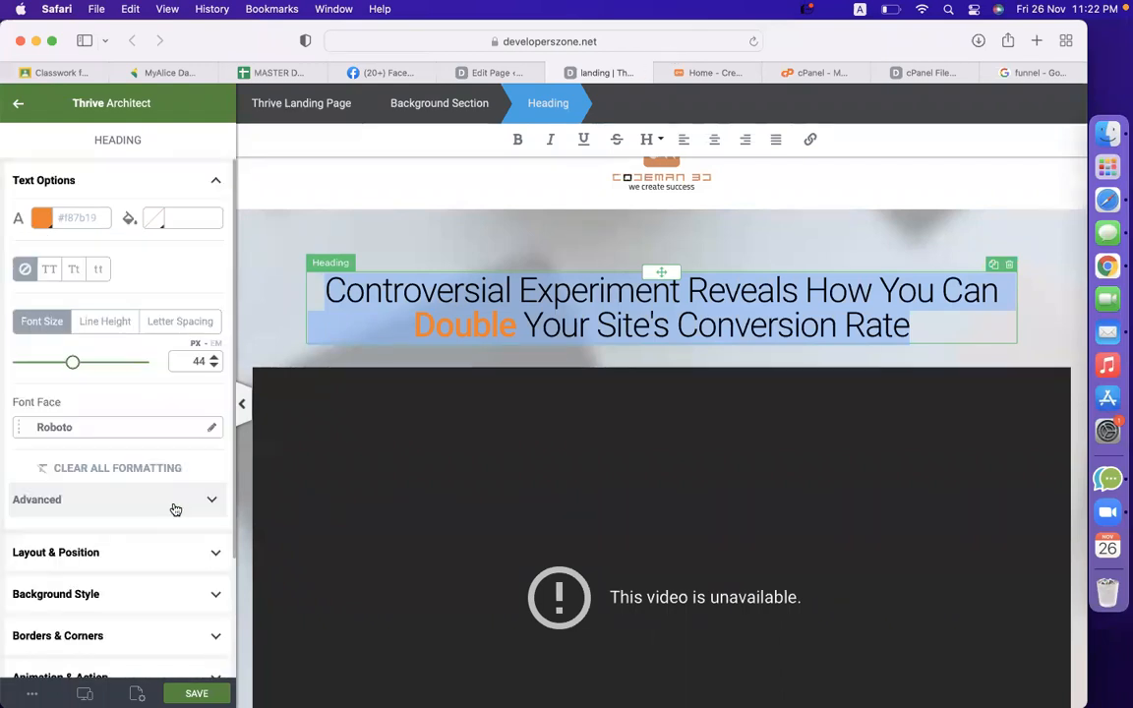
Step: Give the main heading's text a light grey #ededed highlight color after trying a pink one
left_click(152, 223)
left_click_drag(66, 267, 71, 277)
left_click(395, 217)
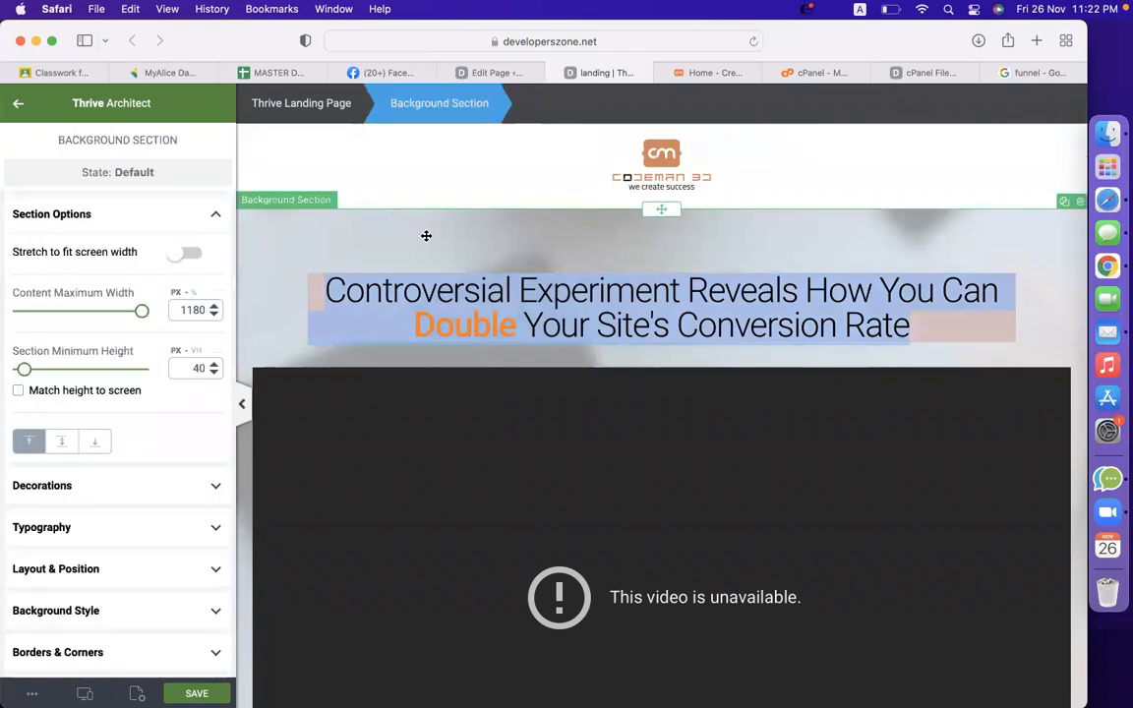
left_click(582, 273)
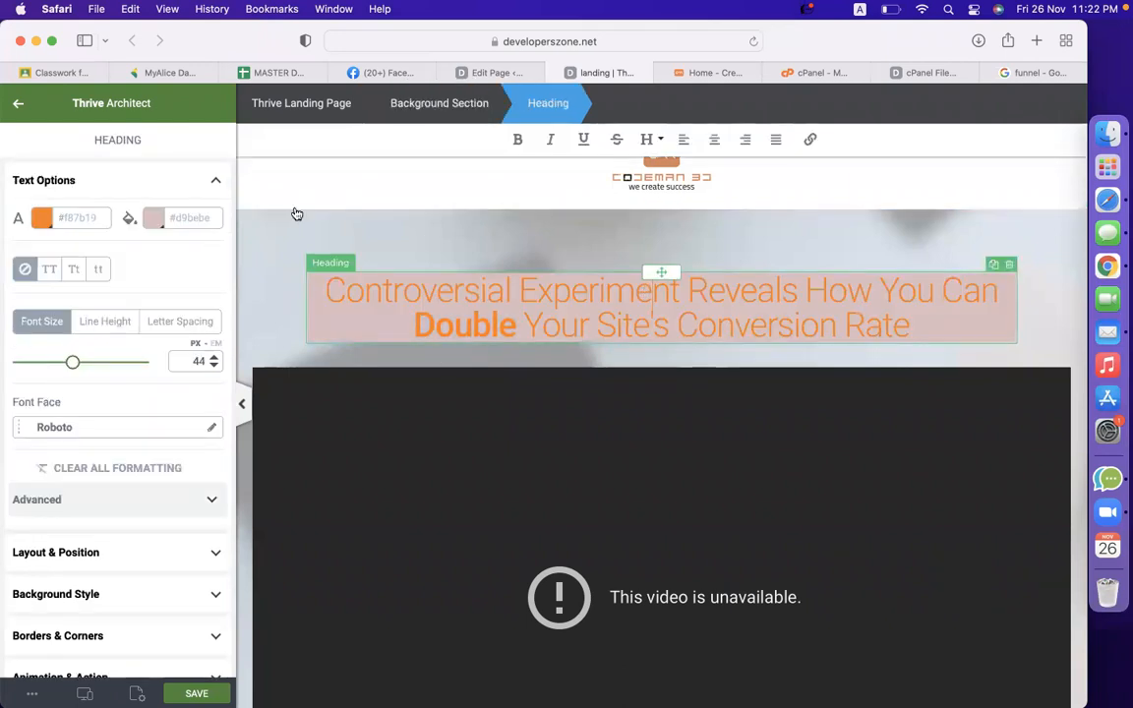
left_click(155, 218)
left_click_drag(64, 278, 55, 259)
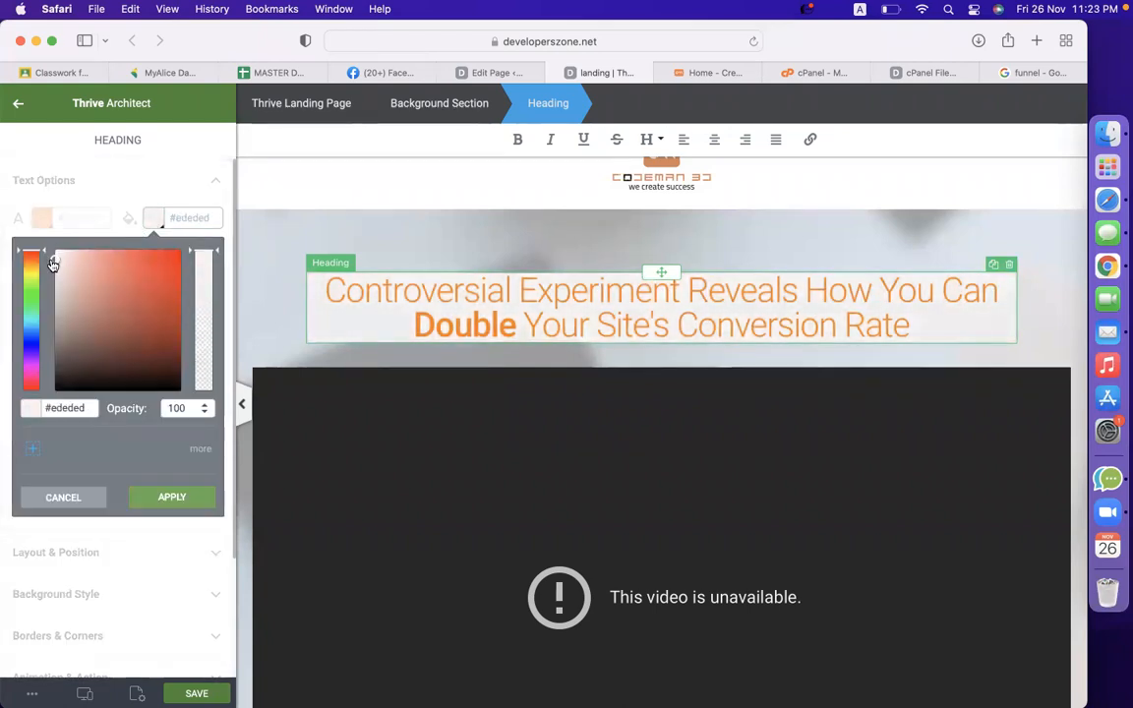
left_click(159, 499)
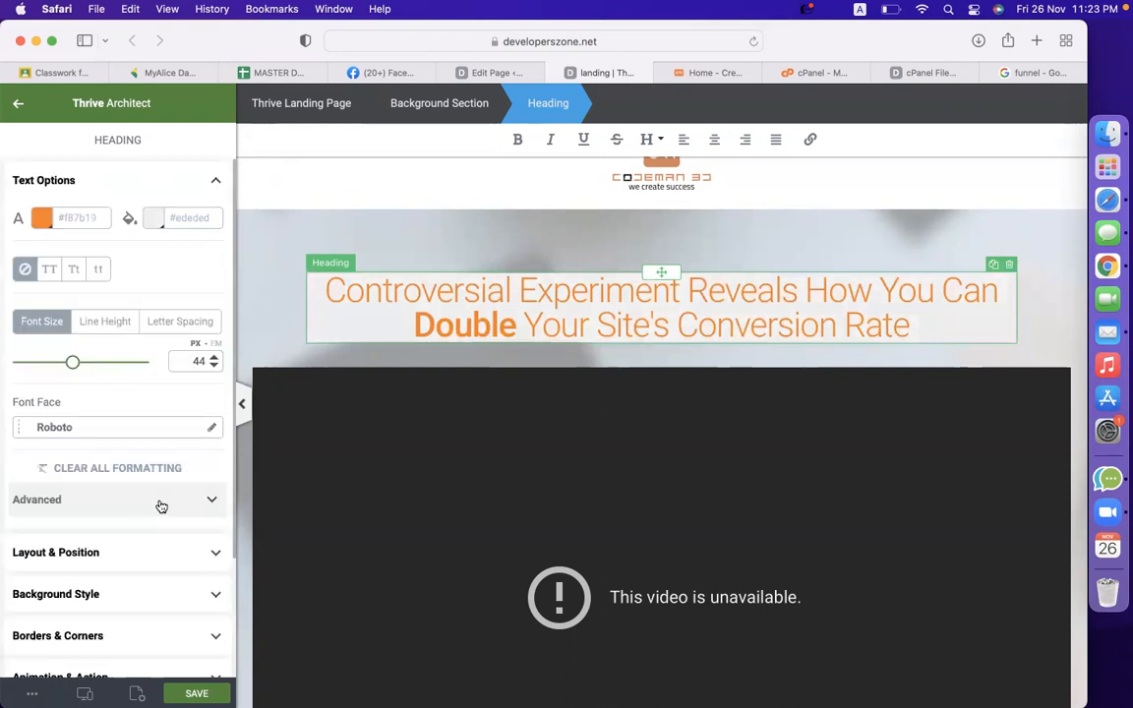
Step: Set the heading's font size to 45 px and apply the Google font Roboto Mono, with regular weight 300 and bold 500
mouse_move(75, 363)
left_mouse_down()
mouse_move(91, 362)
mouse_move(74, 364)
left_mouse_up()
left_click(143, 427)
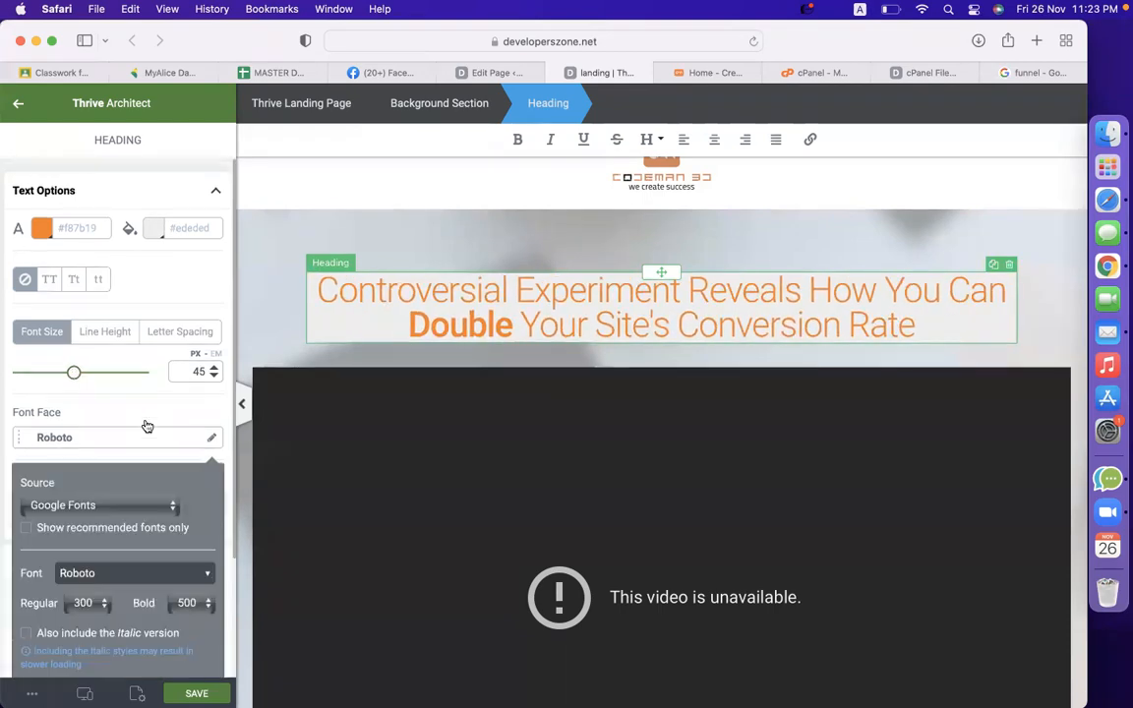
scroll(93, 434, "down", 2)
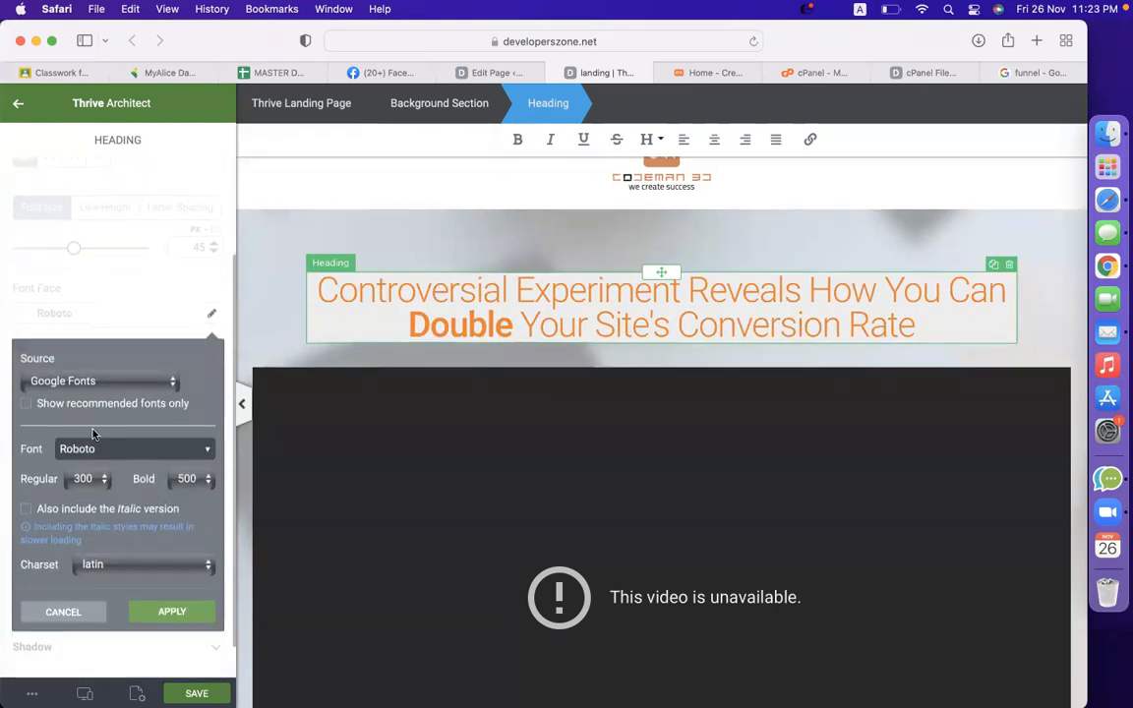
left_click(98, 411)
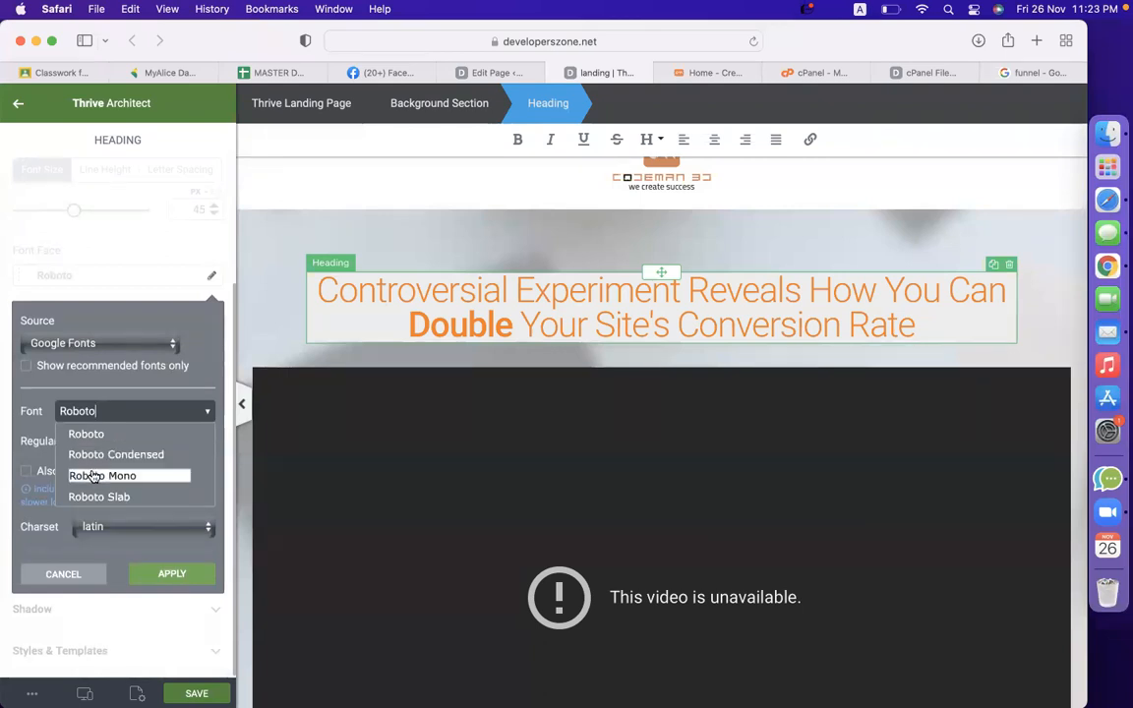
left_click(98, 476)
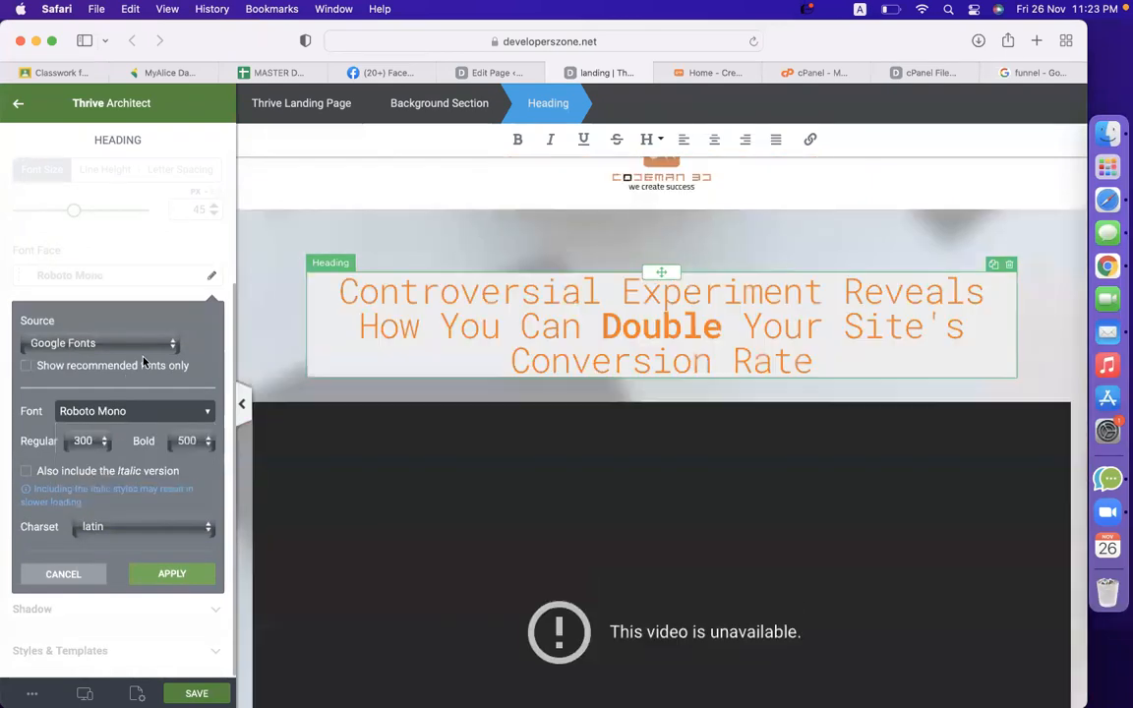
left_click(98, 445)
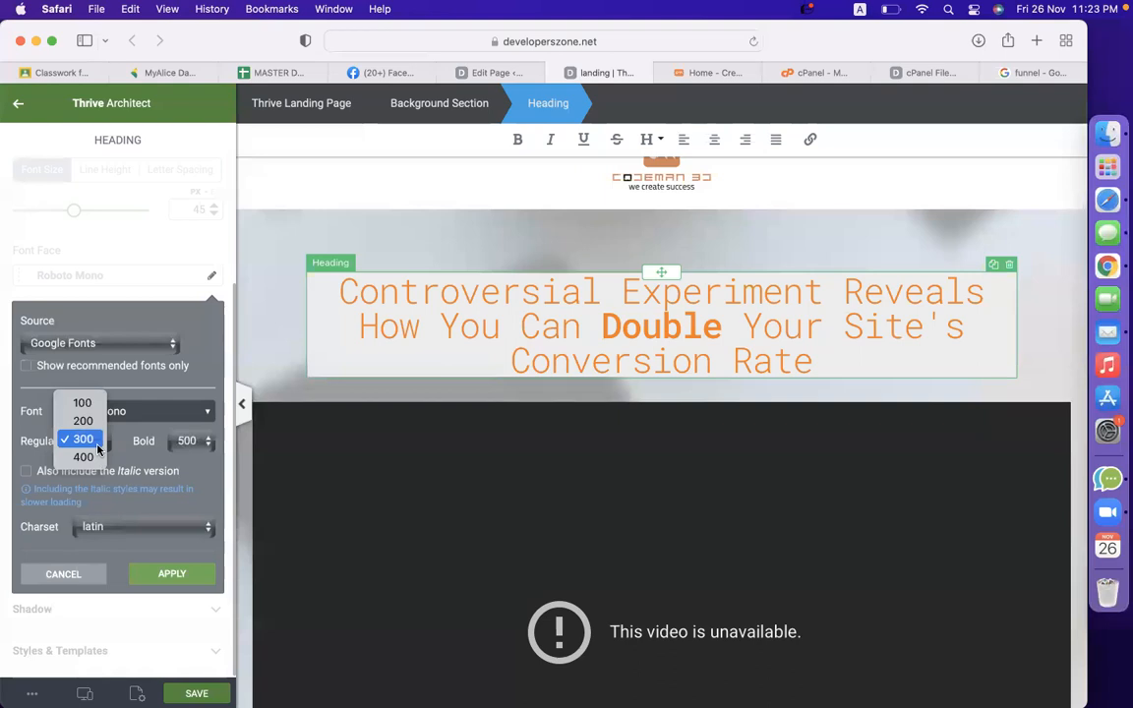
left_click(190, 440)
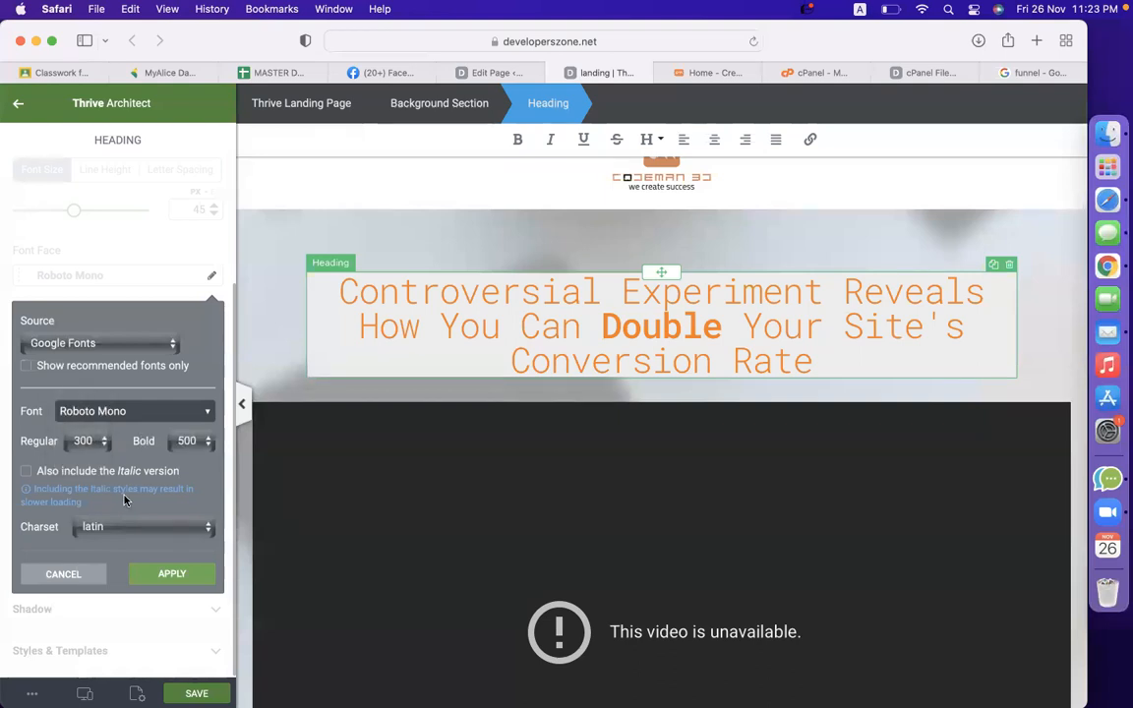
left_click(164, 576)
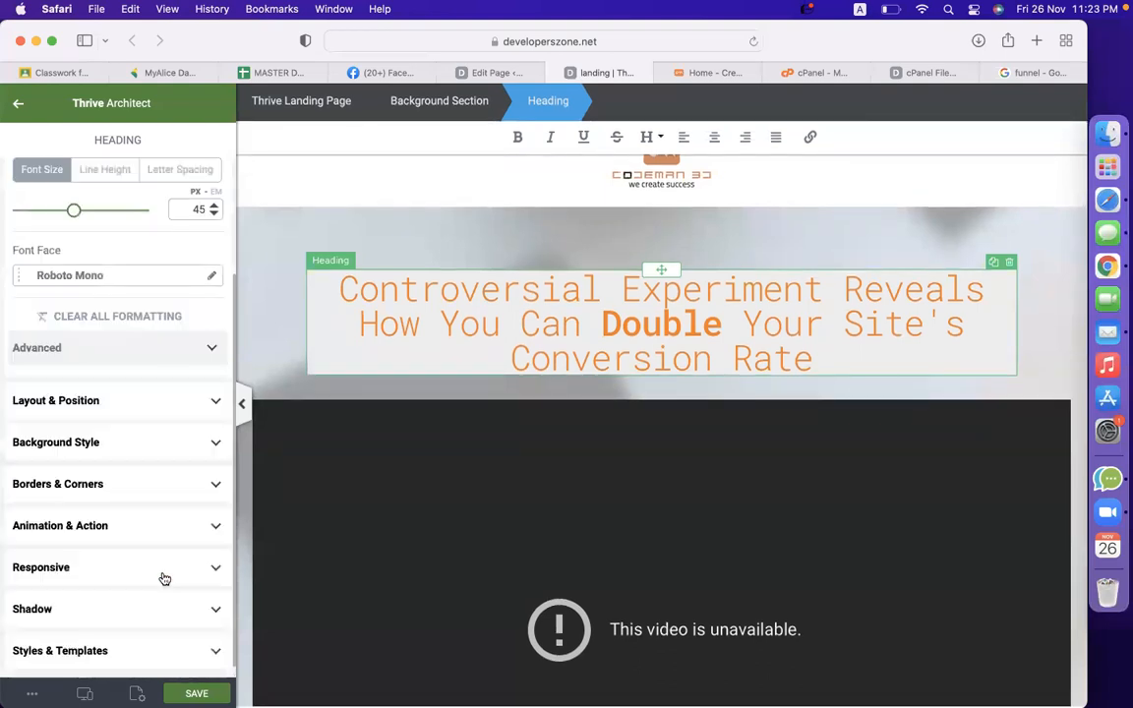
Step: Set the heading's top margin to 63, its bottom margin to 34, and its padding to 13 on all sides
left_click(112, 397)
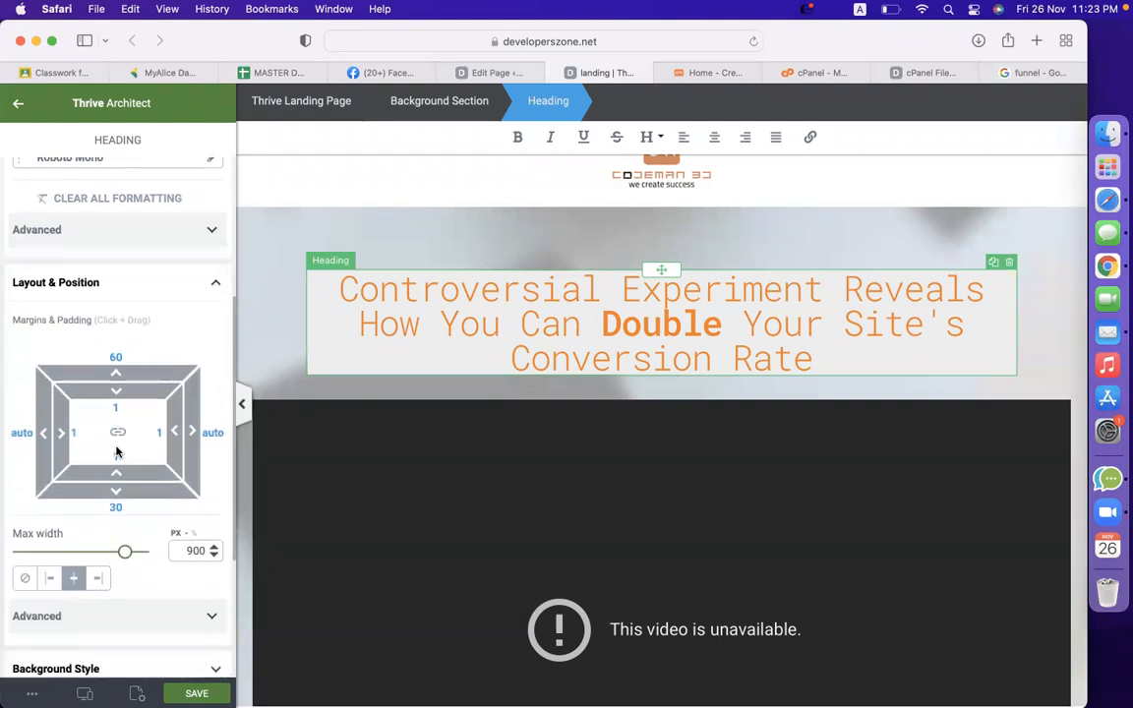
scroll(116, 452, "down", 1)
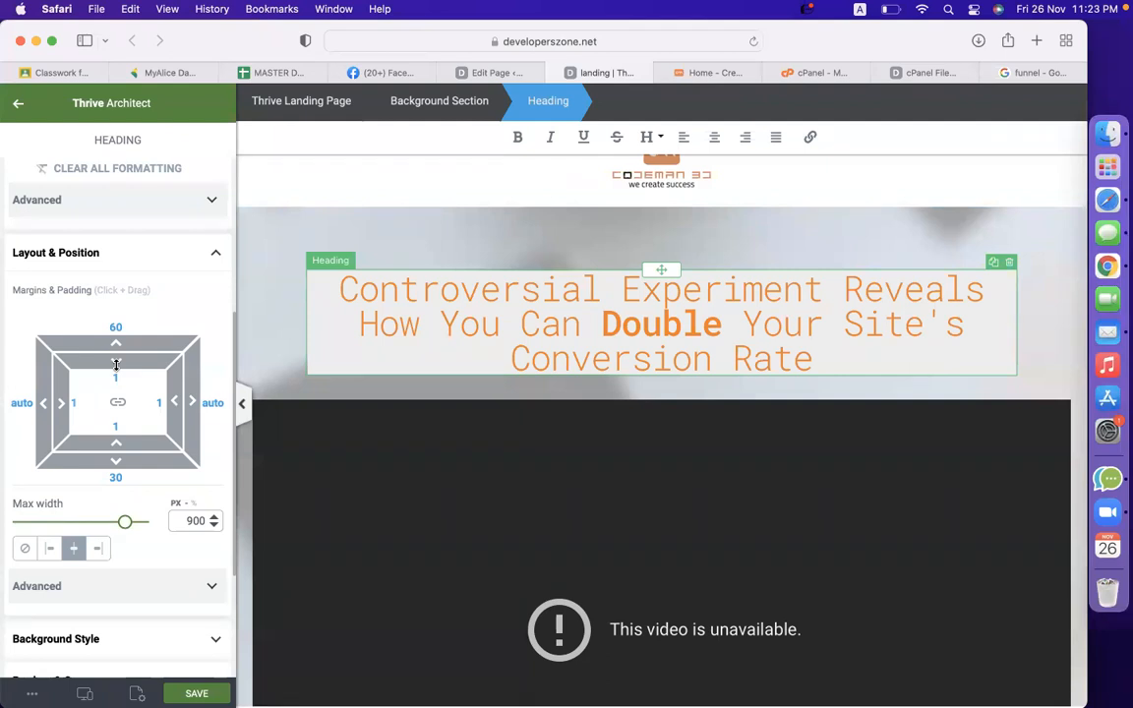
mouse_move(115, 365)
left_mouse_down()
mouse_move(119, 420)
mouse_move(116, 341)
left_mouse_up()
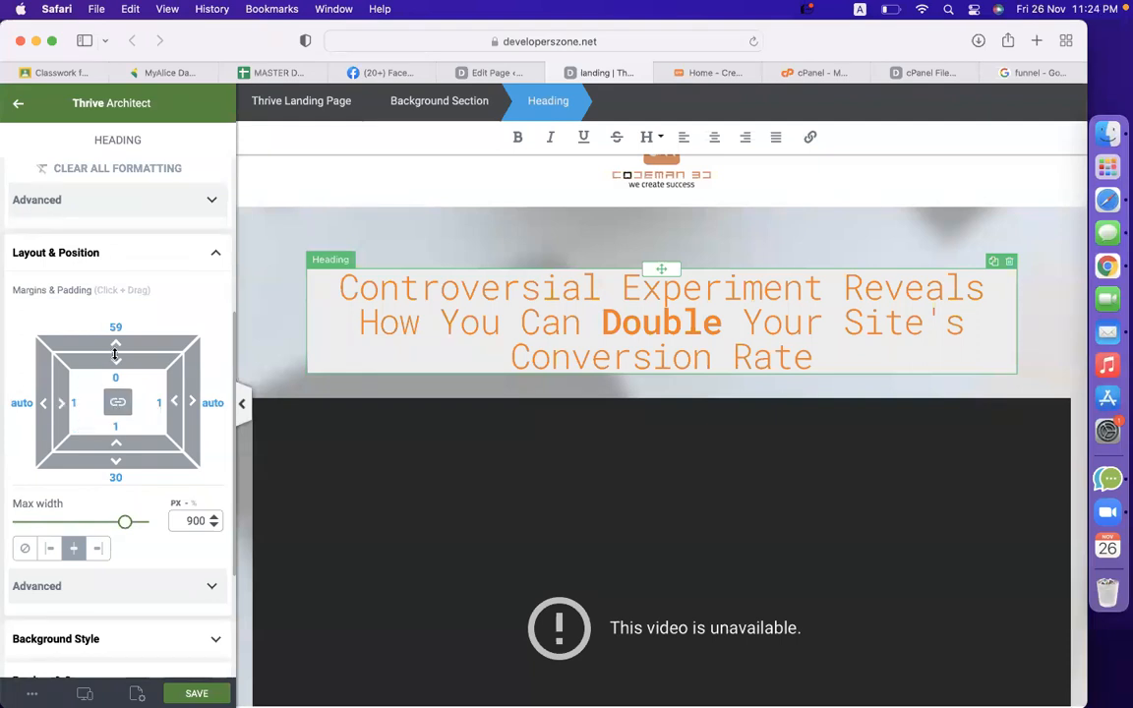
mouse_move(115, 343)
left_mouse_down()
mouse_move(114, 317)
mouse_move(112, 335)
left_mouse_up()
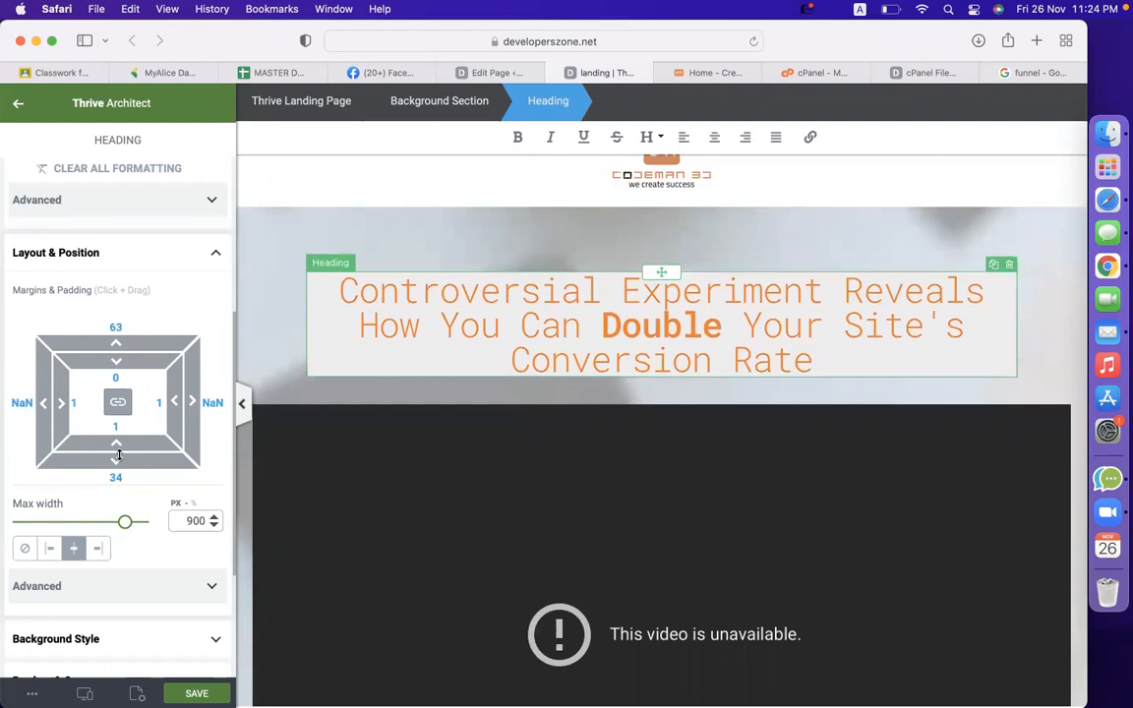
mouse_move(117, 364)
left_mouse_down()
mouse_move(116, 335)
mouse_move(115, 377)
left_mouse_up()
Step: Add a gradient background layer to the heading, trying the Radial orientation and returning it to Linear
scroll(98, 453, "down", 5)
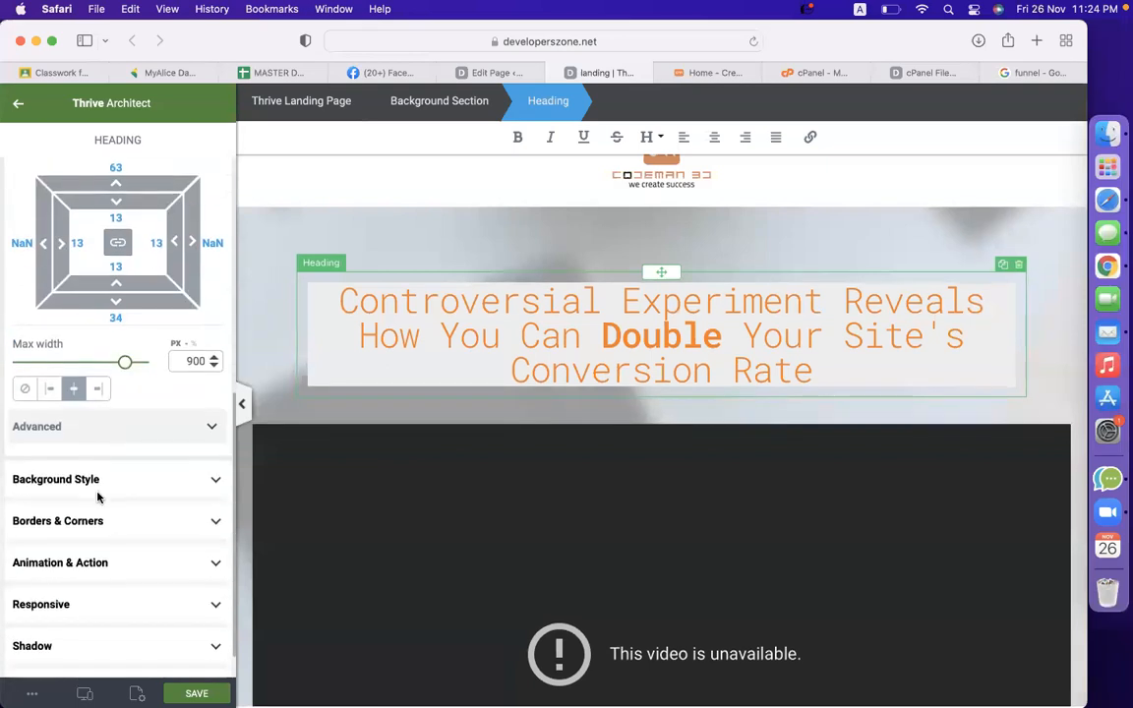
left_click(97, 442)
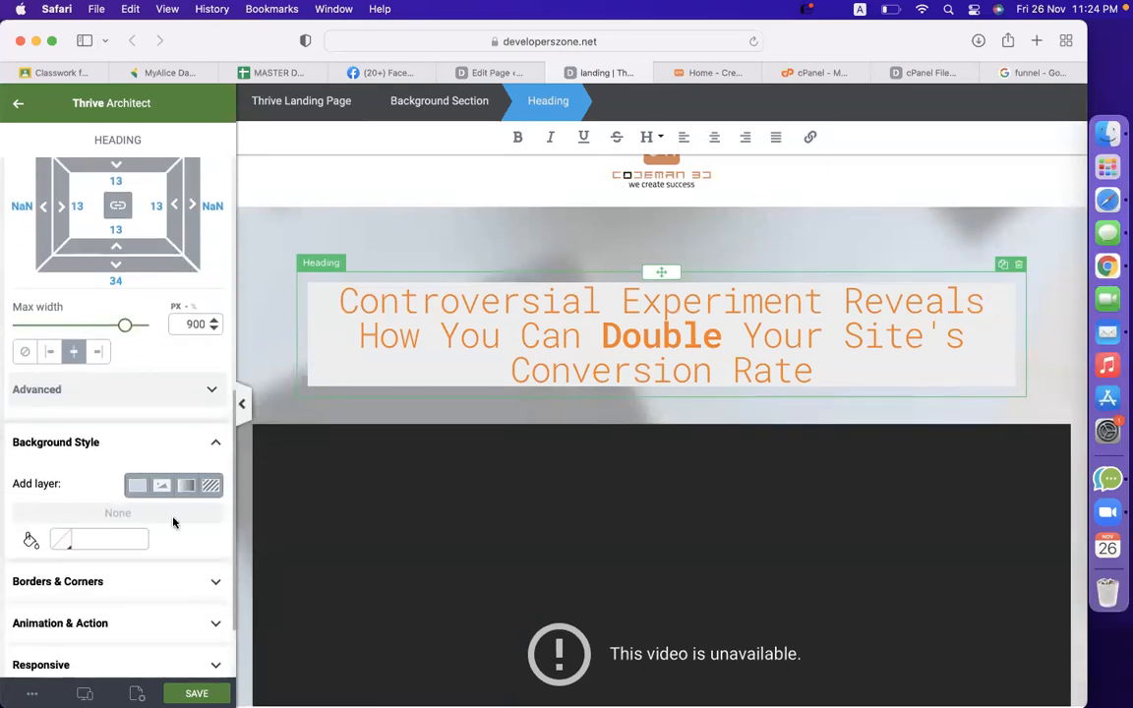
scroll(180, 491, "down", 1)
scroll(180, 491, "down", 1)
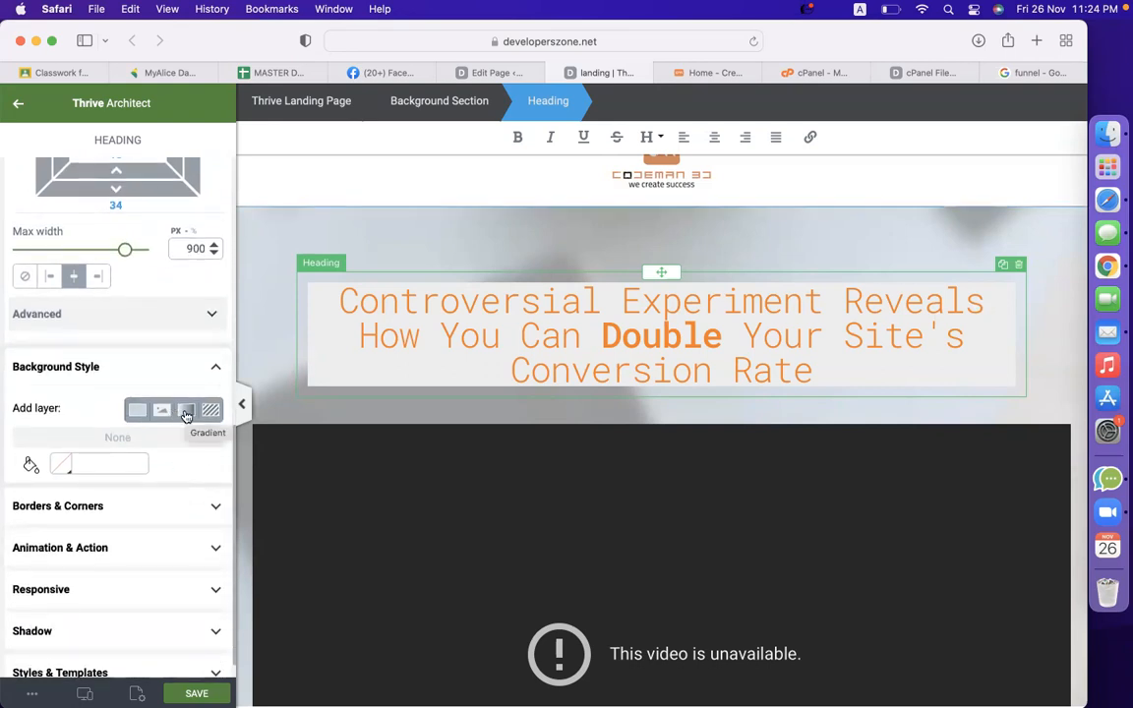
left_click(187, 412)
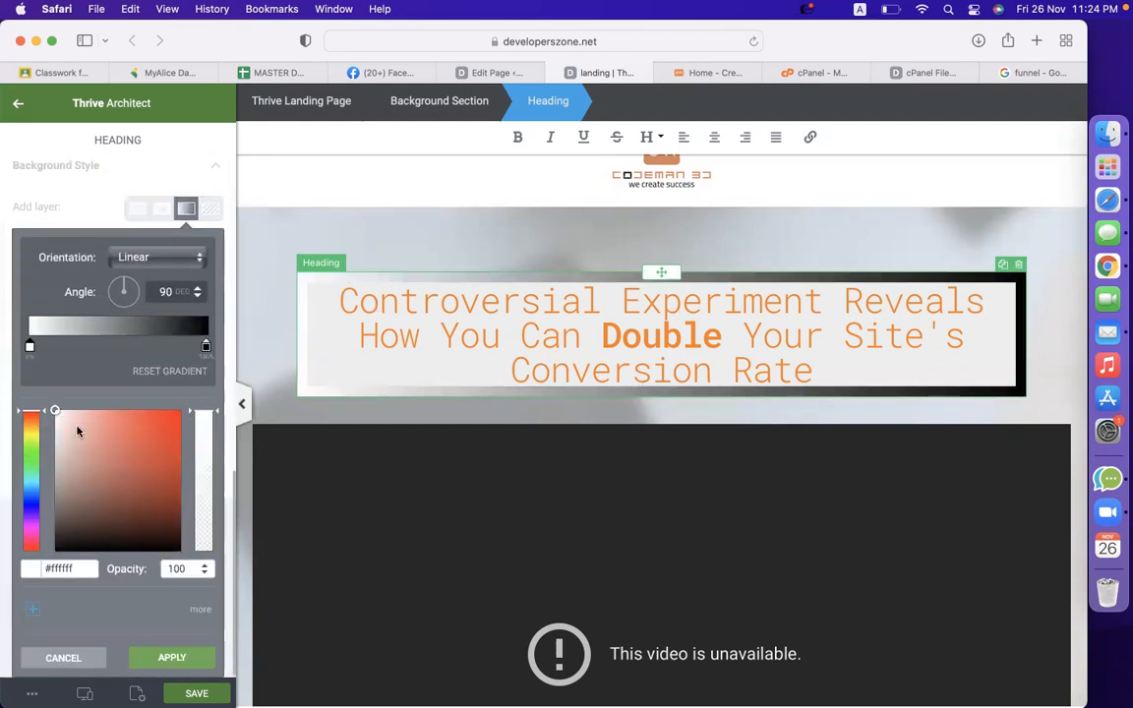
left_click(169, 254)
left_click(142, 271)
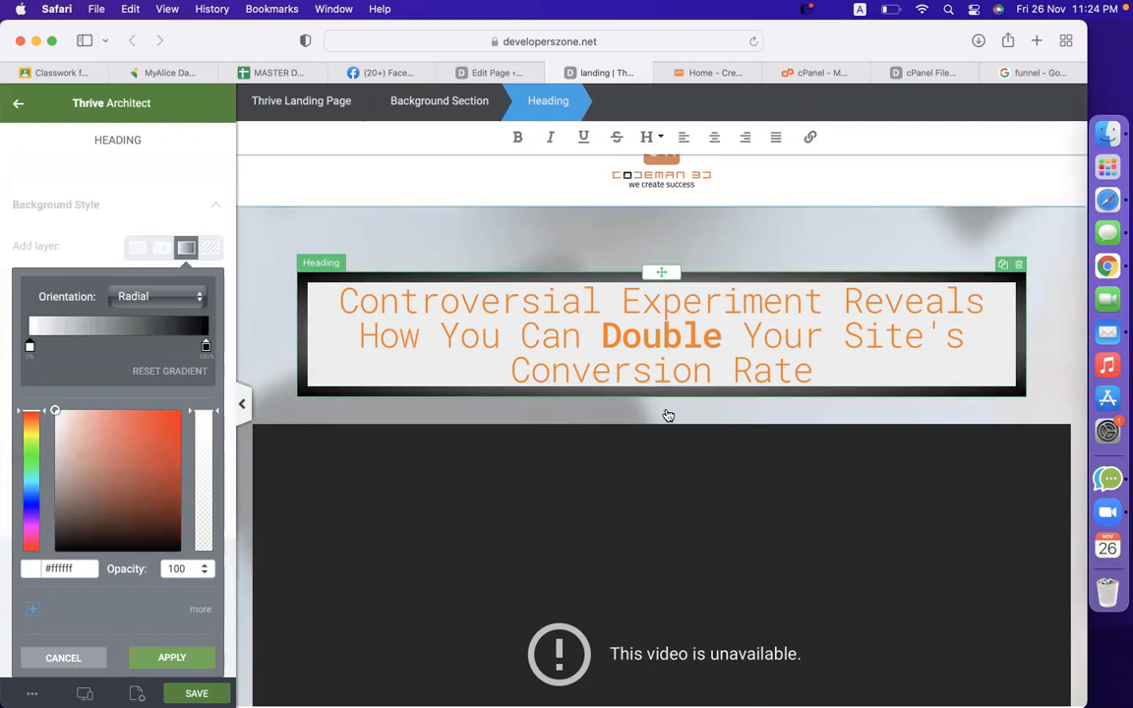
left_click(179, 305)
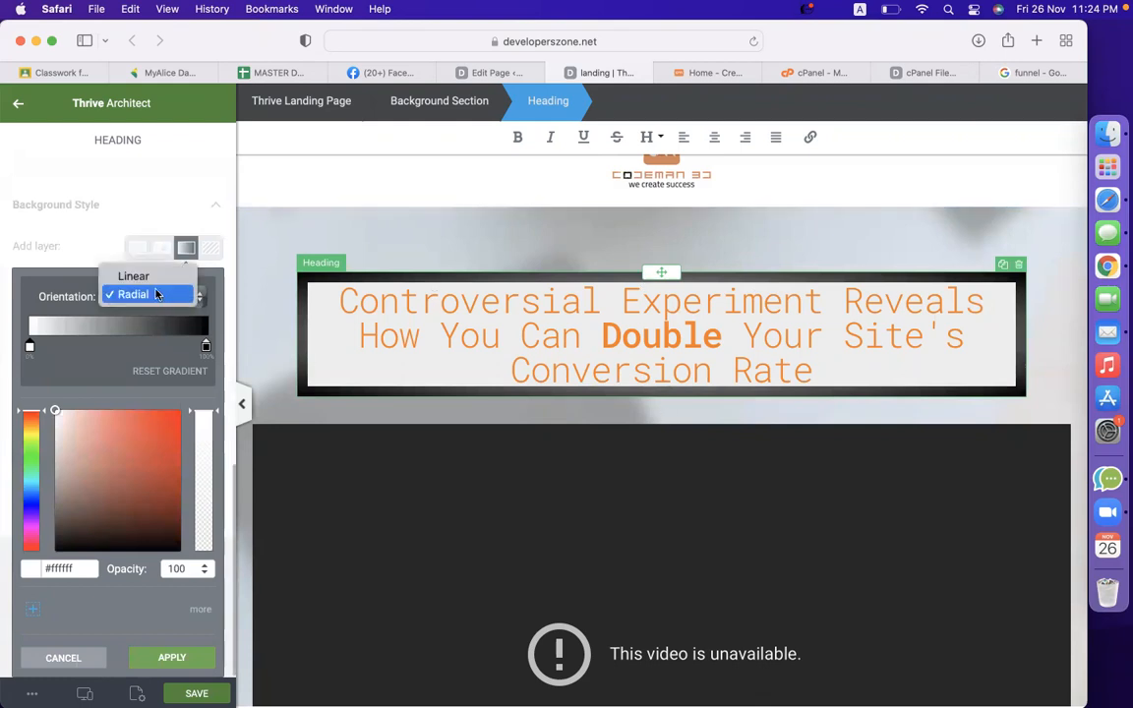
left_click(131, 274)
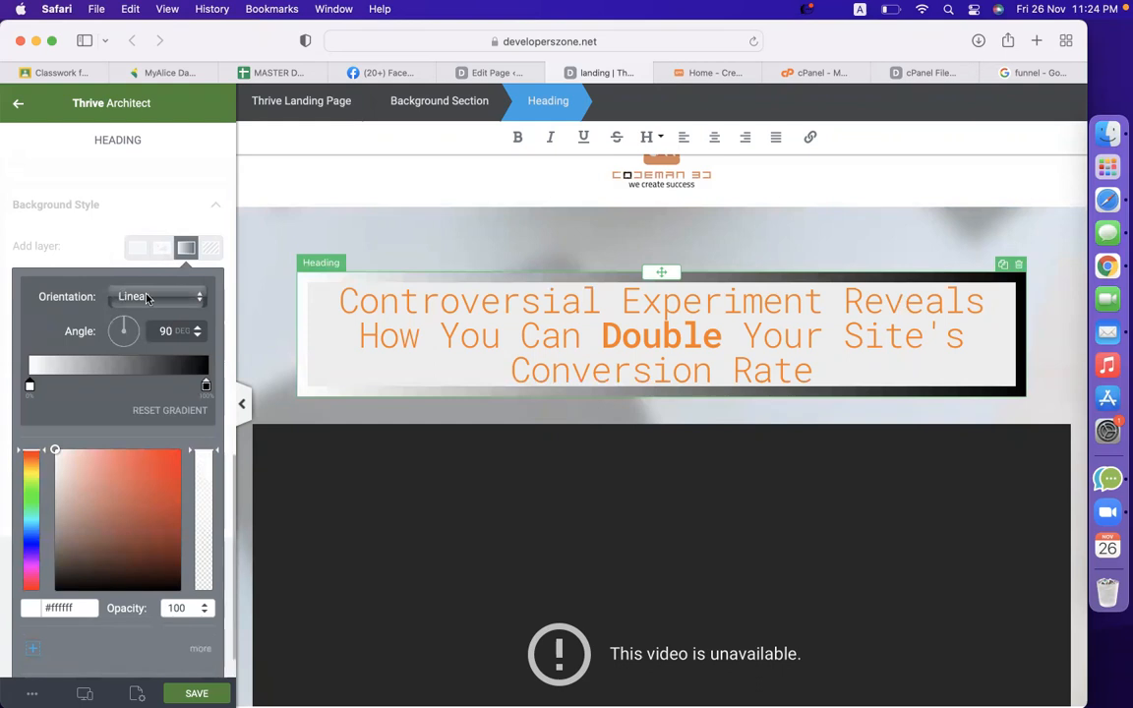
Step: Move the heading gradient's dark end stop to about 79%, recolor it orange #ffad05, and apply the gradient layer
scroll(83, 407, "down", 1)
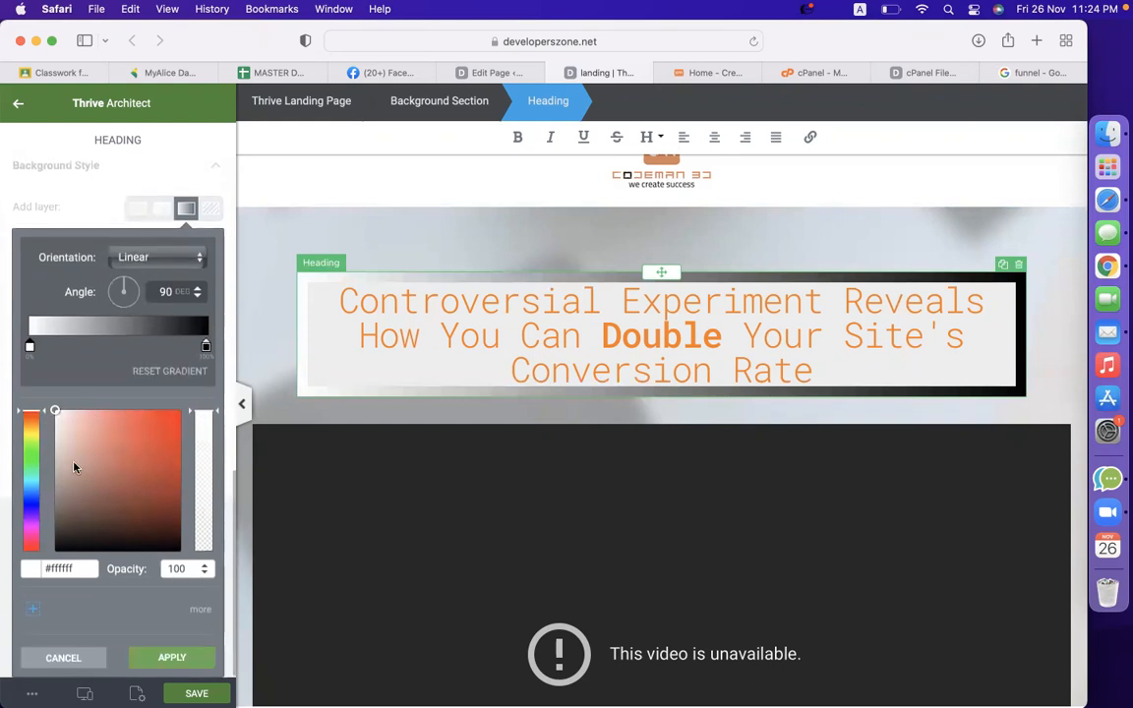
left_click(205, 345)
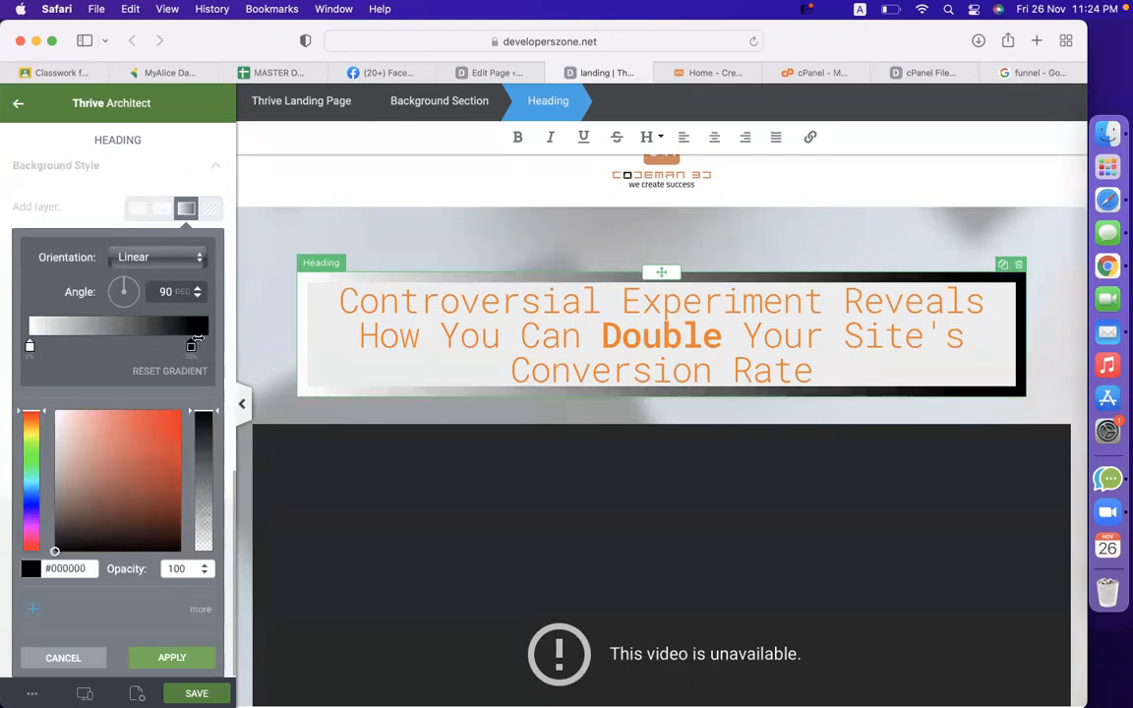
left_click_drag(114, 335, 167, 296)
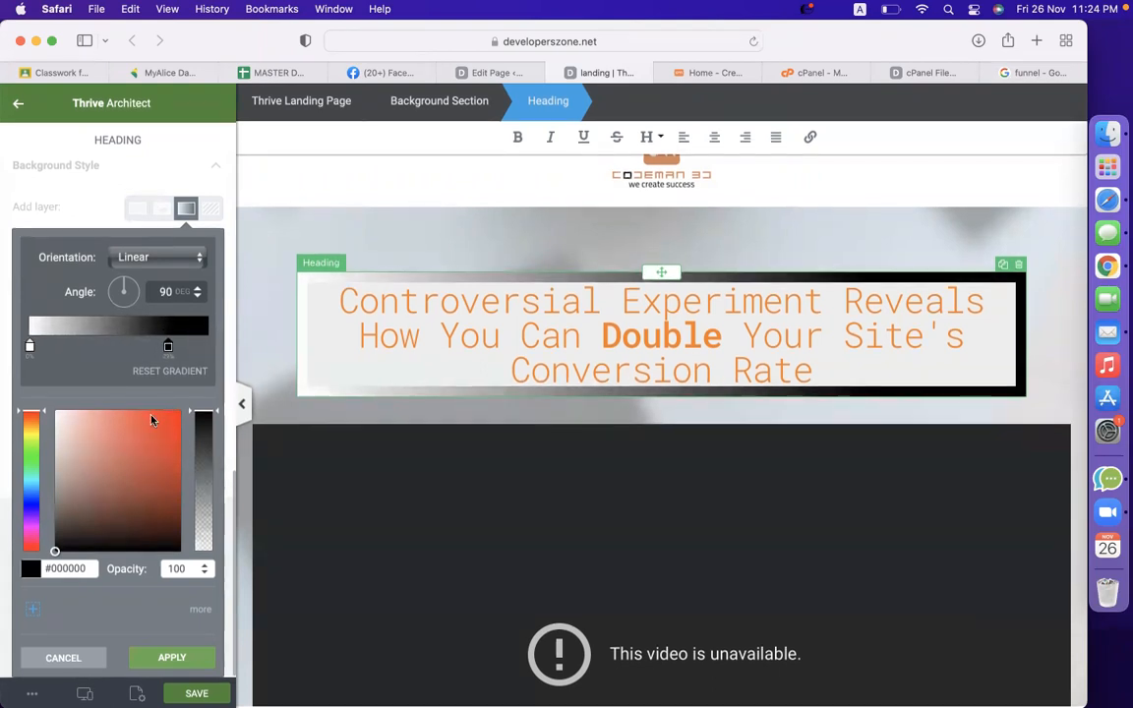
left_click_drag(55, 549, 178, 425)
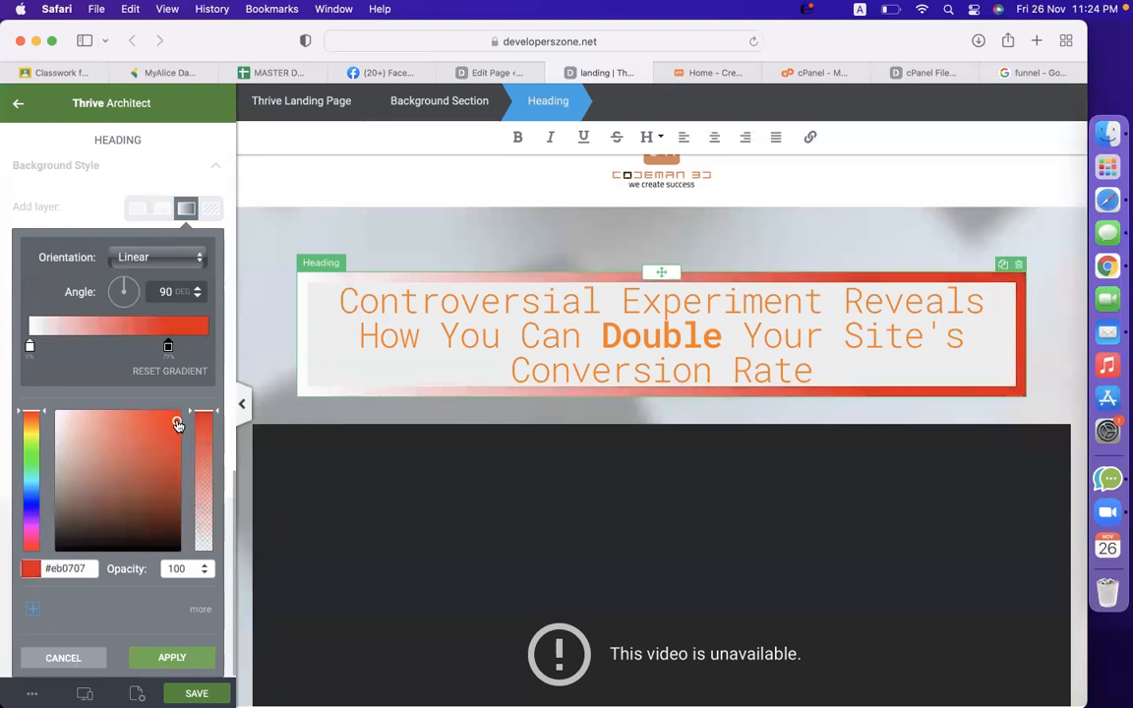
left_click(27, 434)
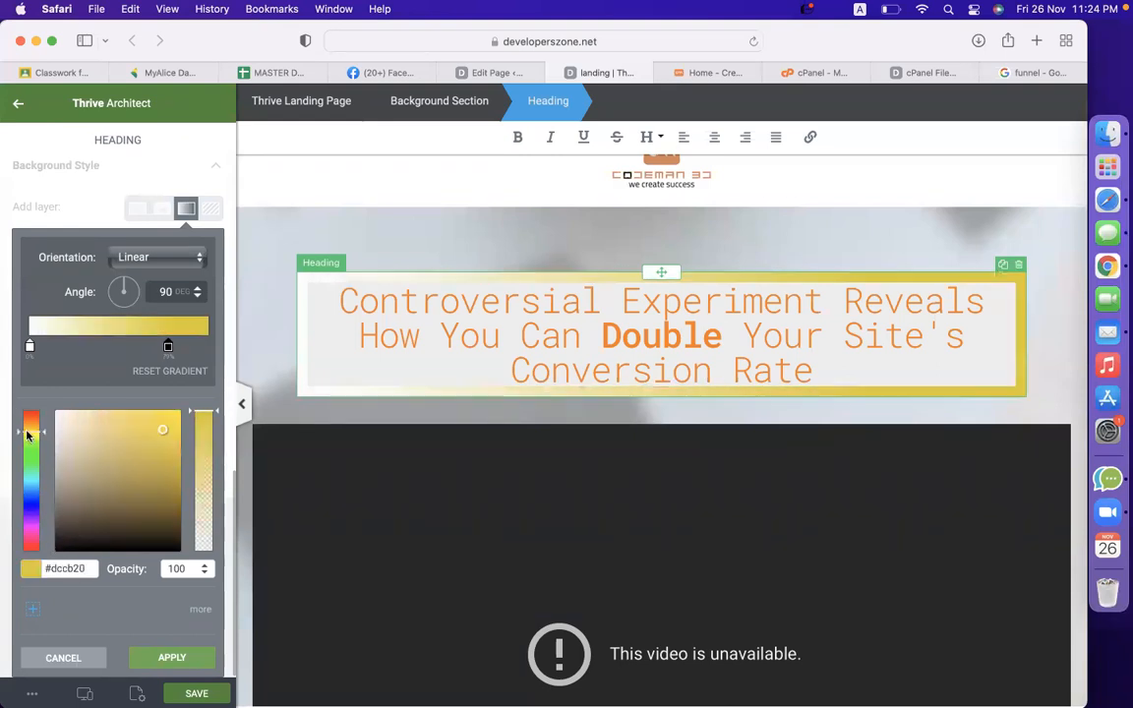
left_click(34, 430)
left_click_drag(165, 436, 180, 412)
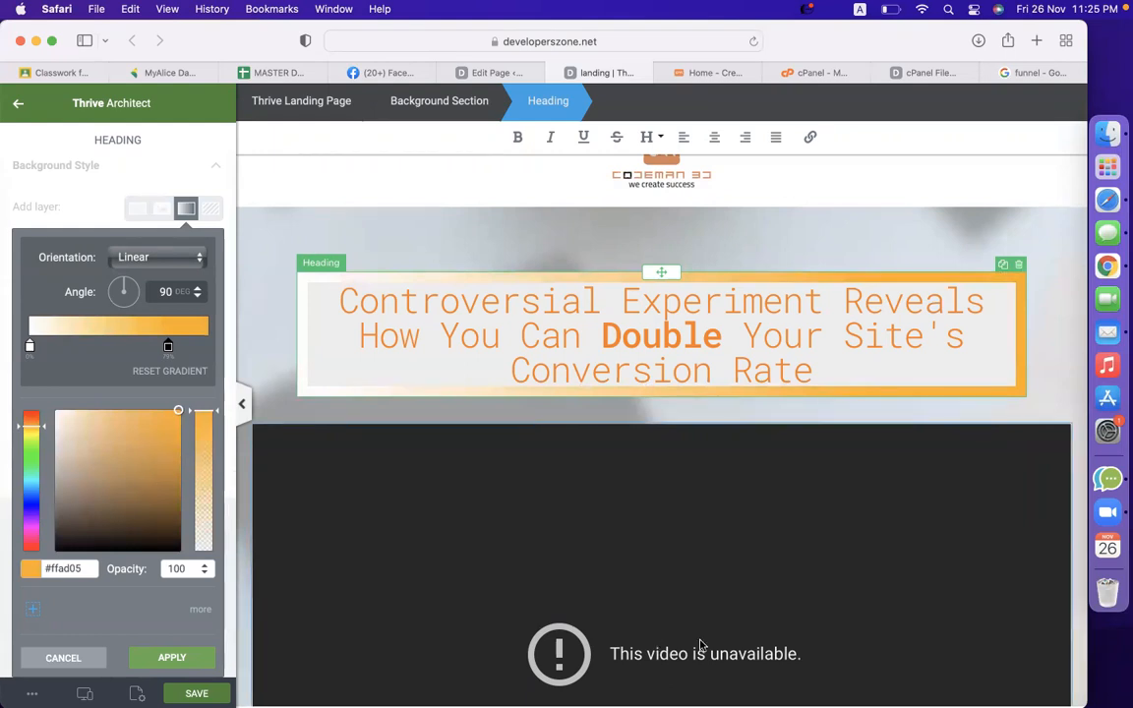
left_click(167, 655)
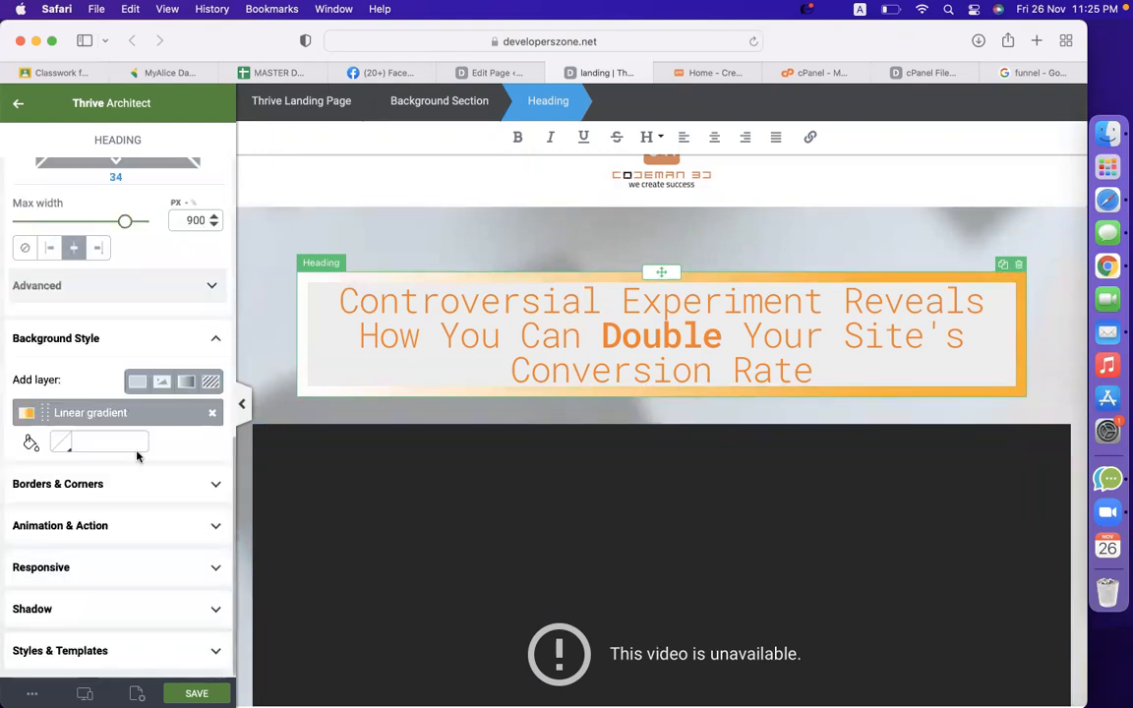
Step: Add a 10 px solid black border to the heading's top edge, and set the border on all sides to 11 px
left_click(101, 491)
scroll(102, 491, "down", 5)
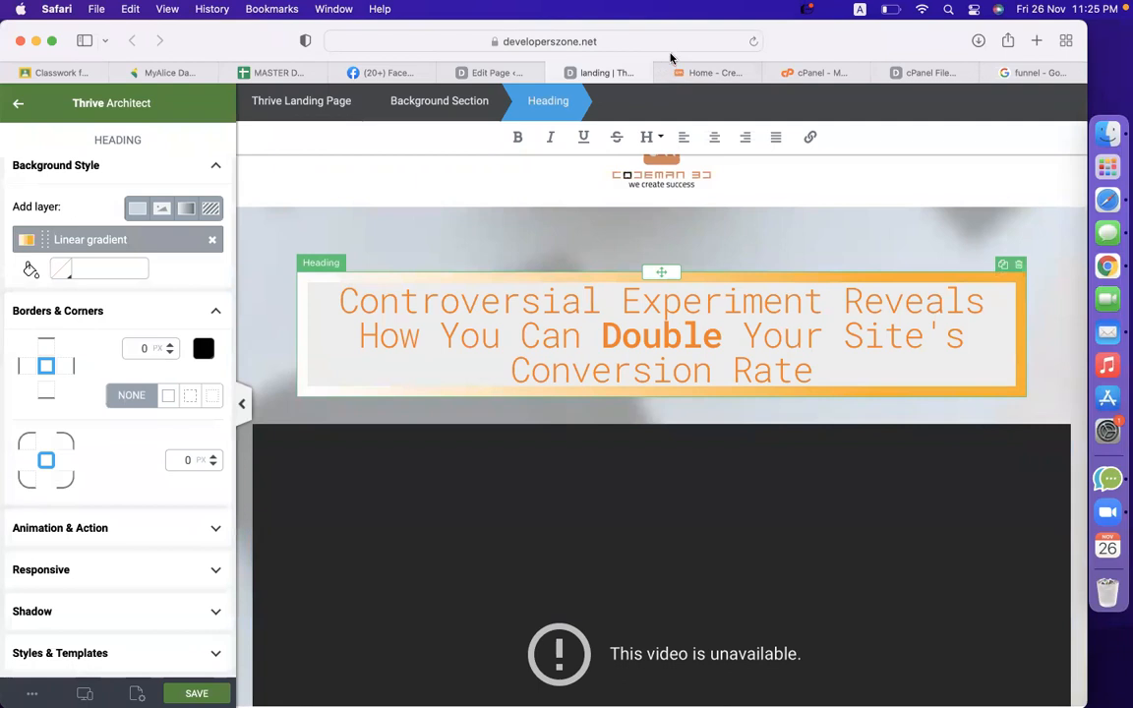
left_click(45, 345)
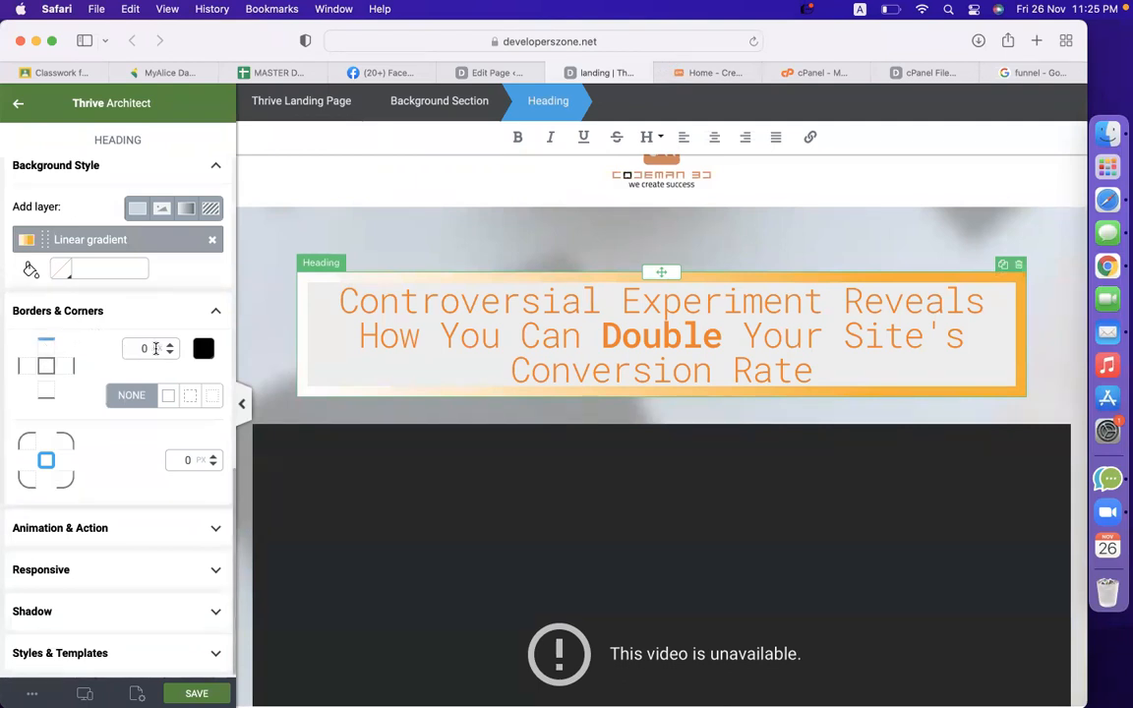
left_click_drag(168, 347, 165, 329)
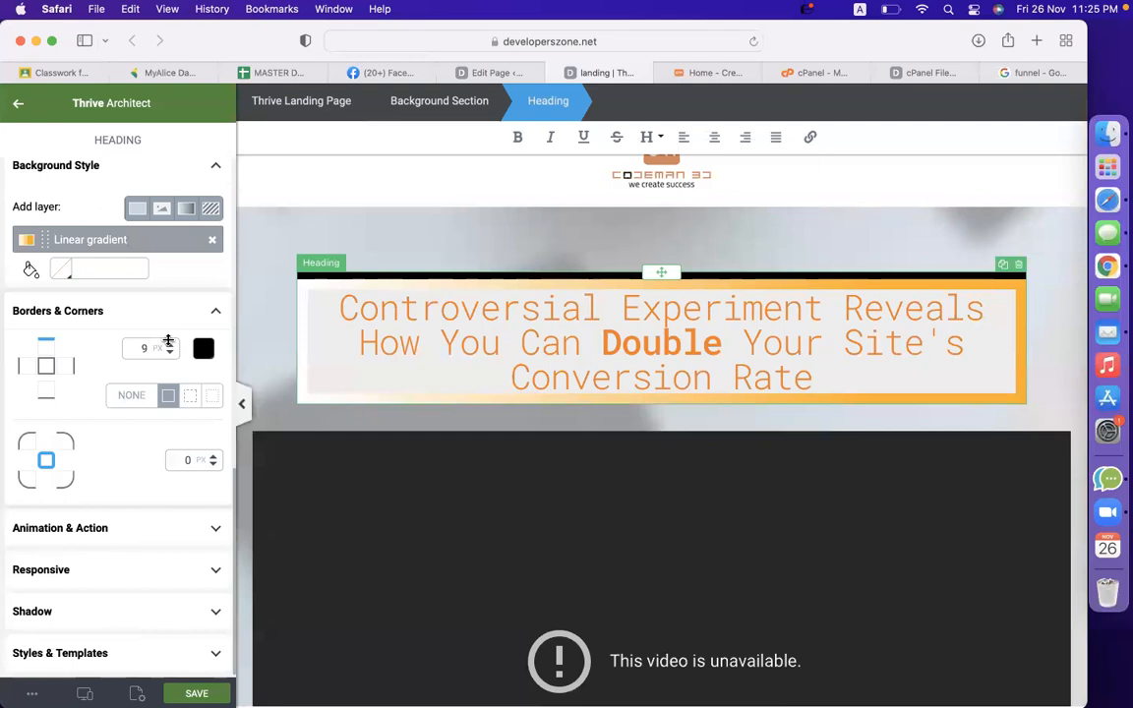
left_click(171, 344)
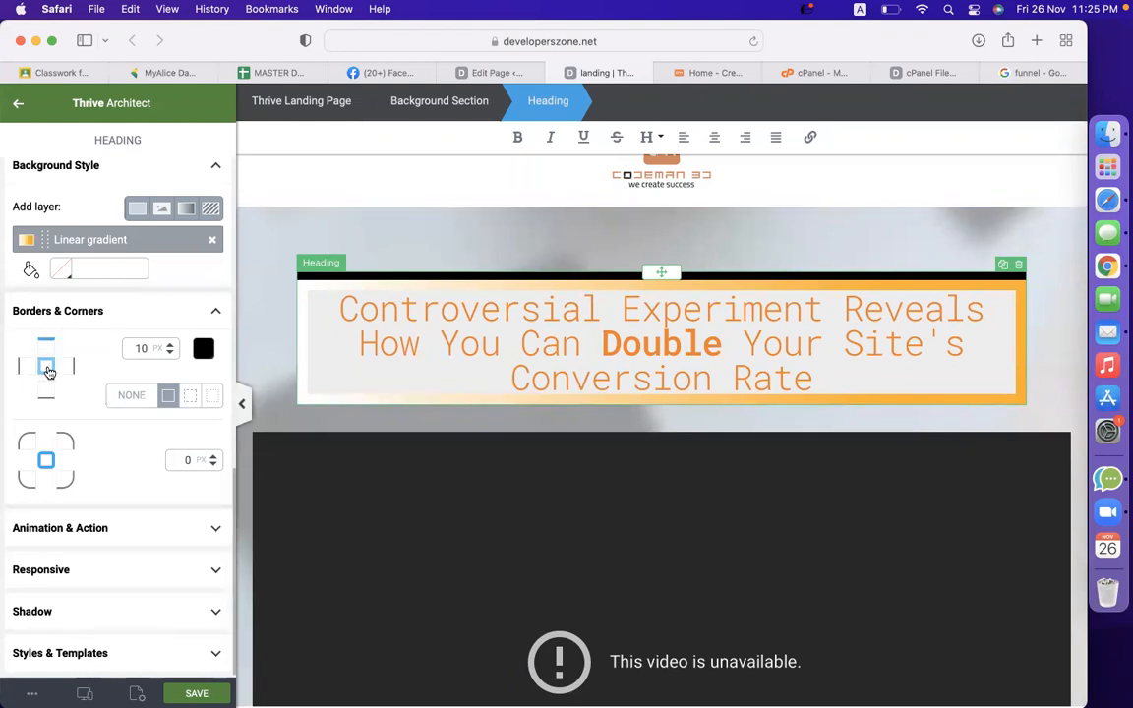
left_click(47, 368)
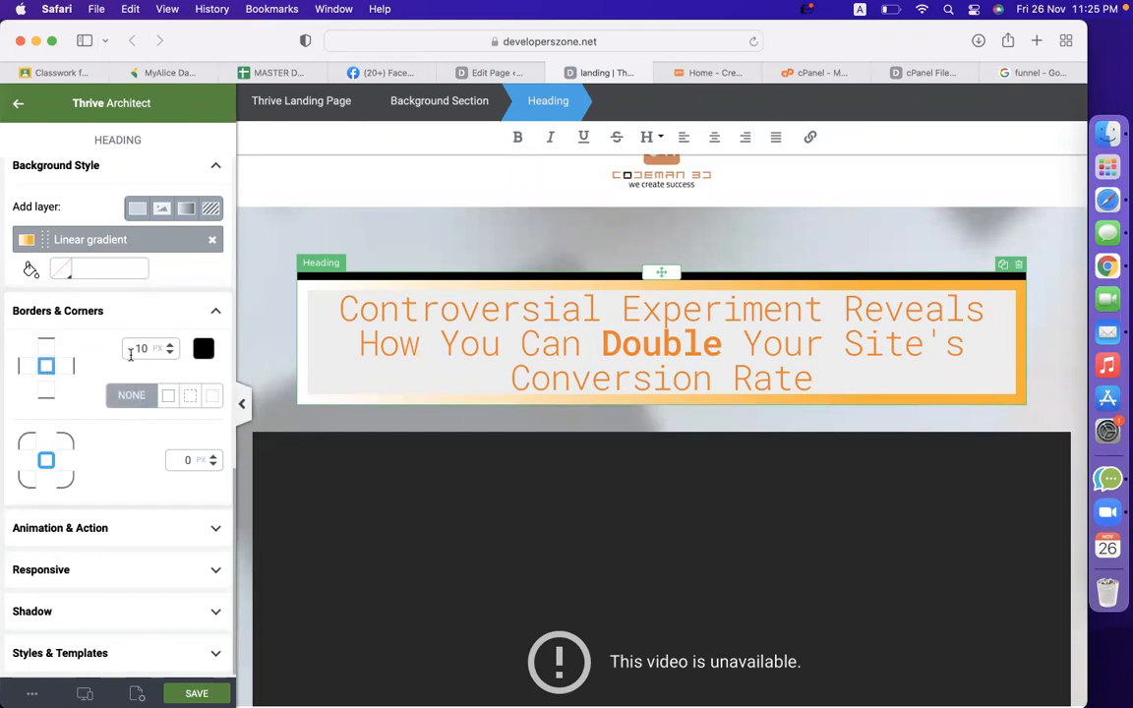
left_click_drag(168, 346, 169, 343)
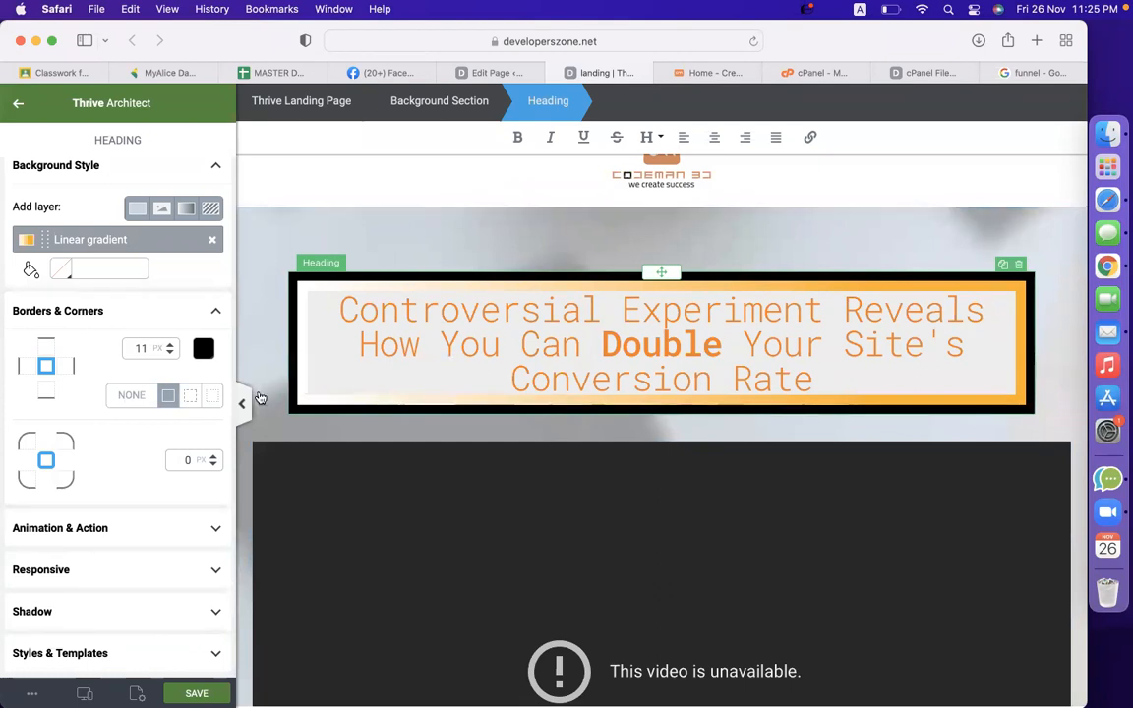
Step: Round the heading's top-left corner to 48 px and its bottom-right corner to 41 px
scroll(123, 460, "down", 1)
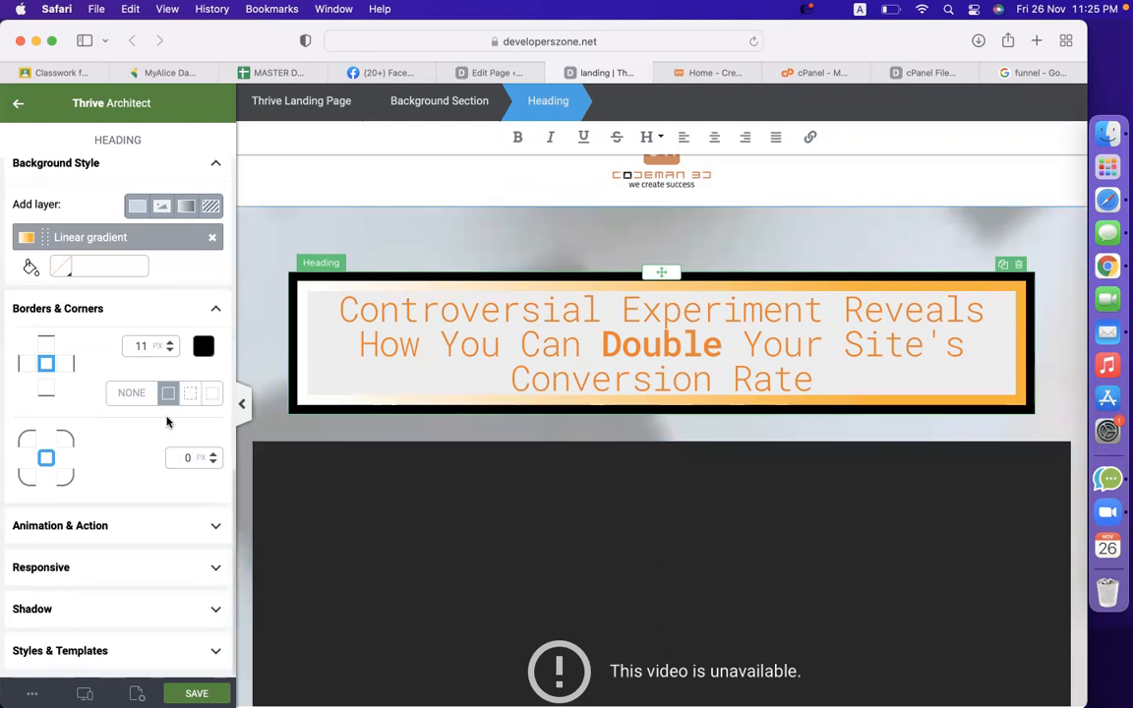
left_click(28, 445)
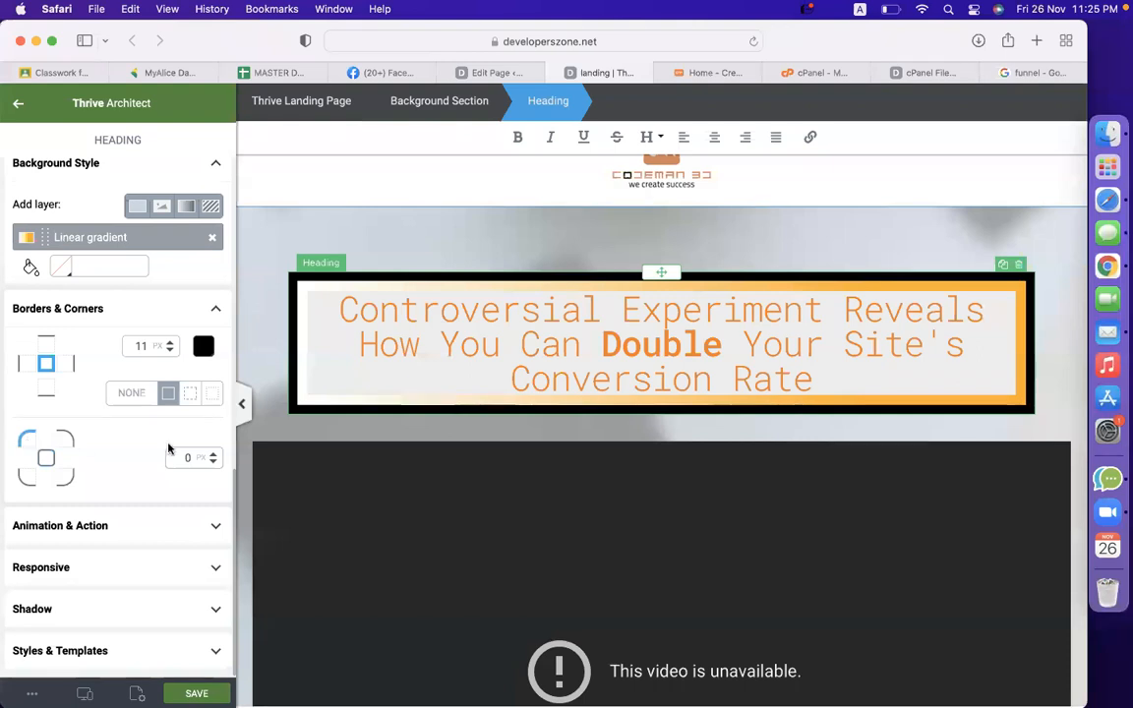
left_click_drag(213, 456, 214, 420)
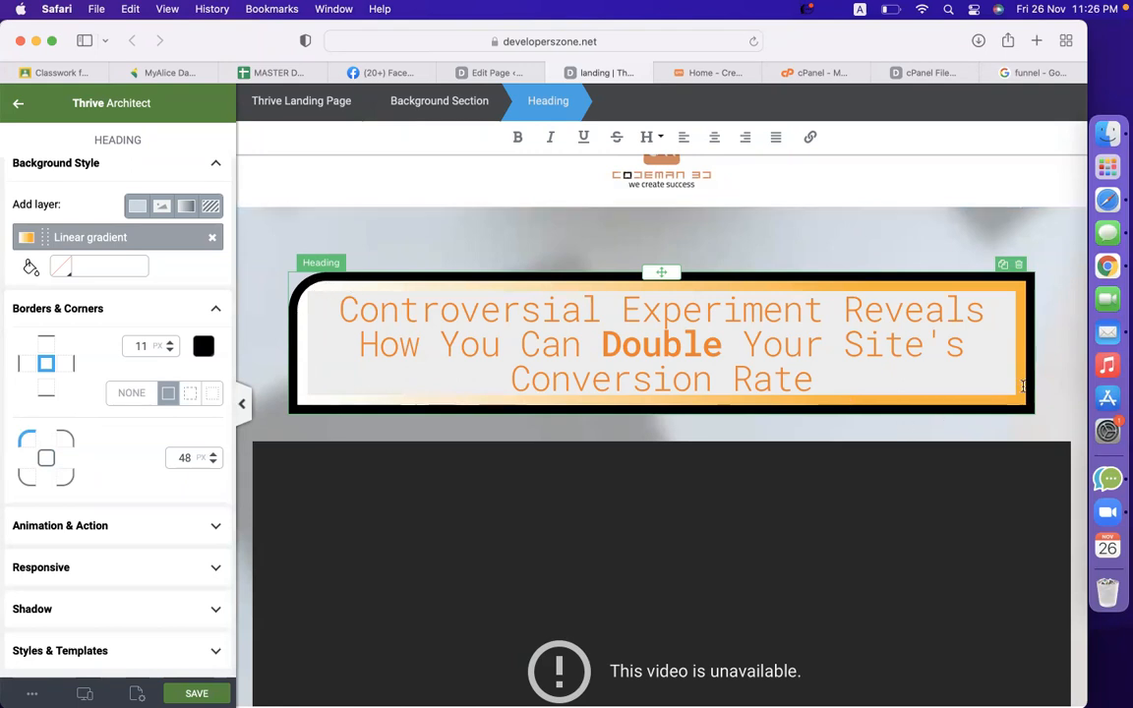
left_click(66, 479)
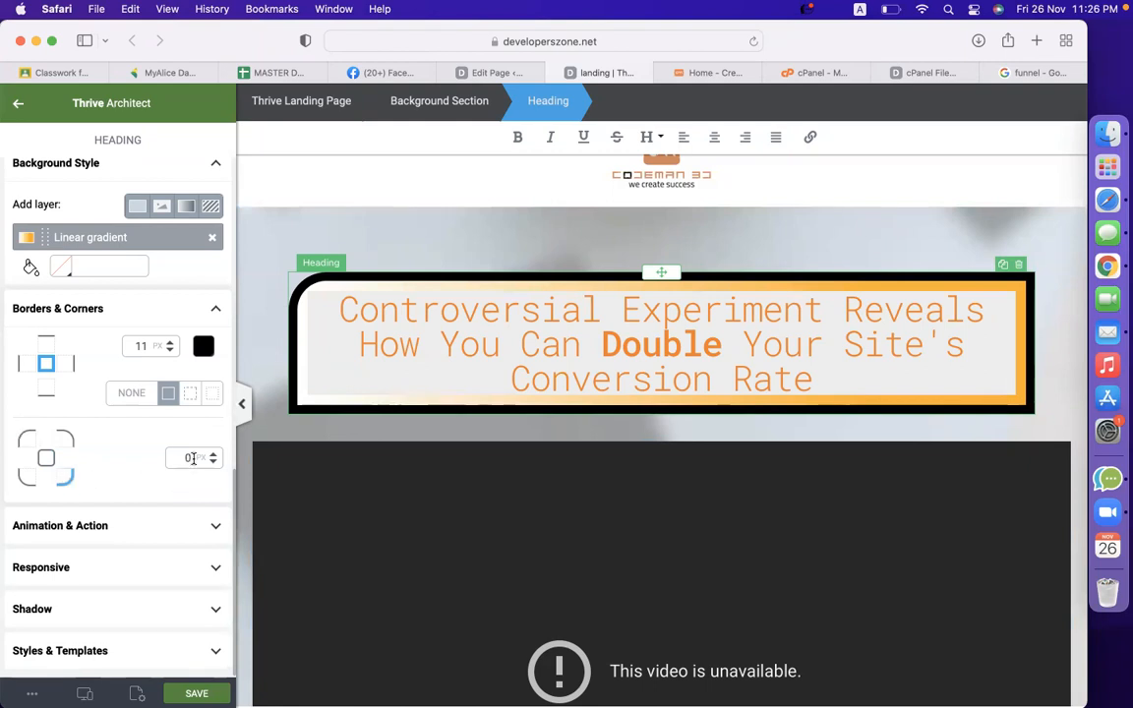
left_click_drag(211, 438, 211, 421)
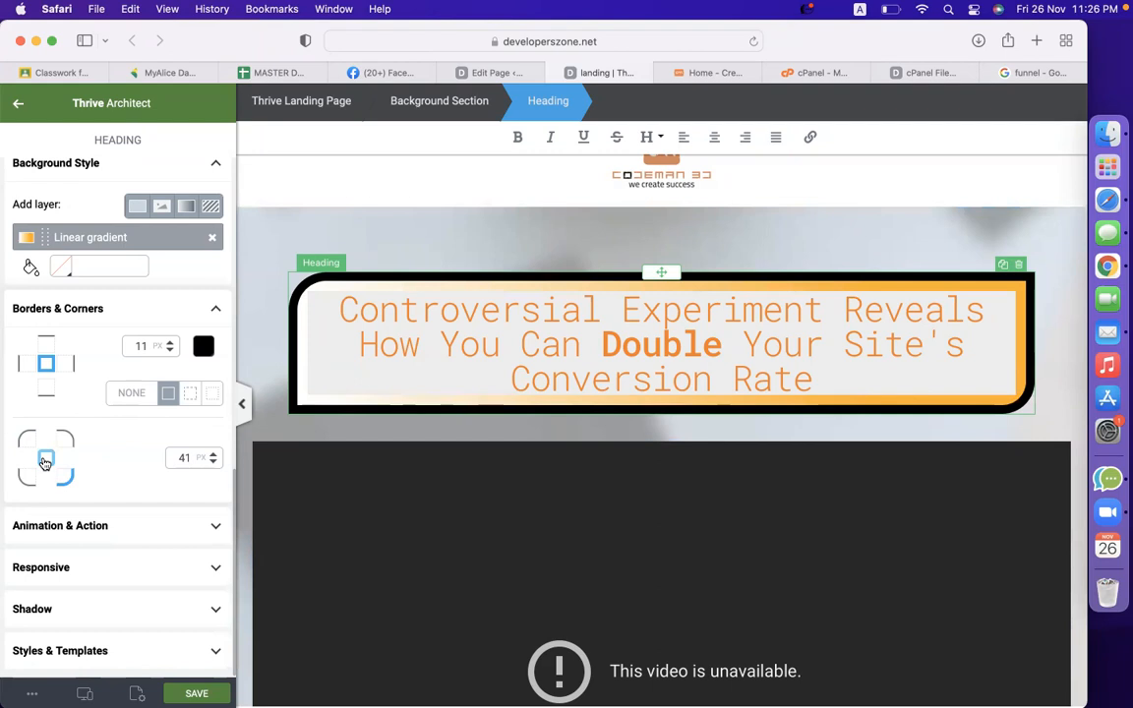
Step: Add an into-view "Slide, left" animation to the heading after trying "Slide, right"
left_click(106, 531)
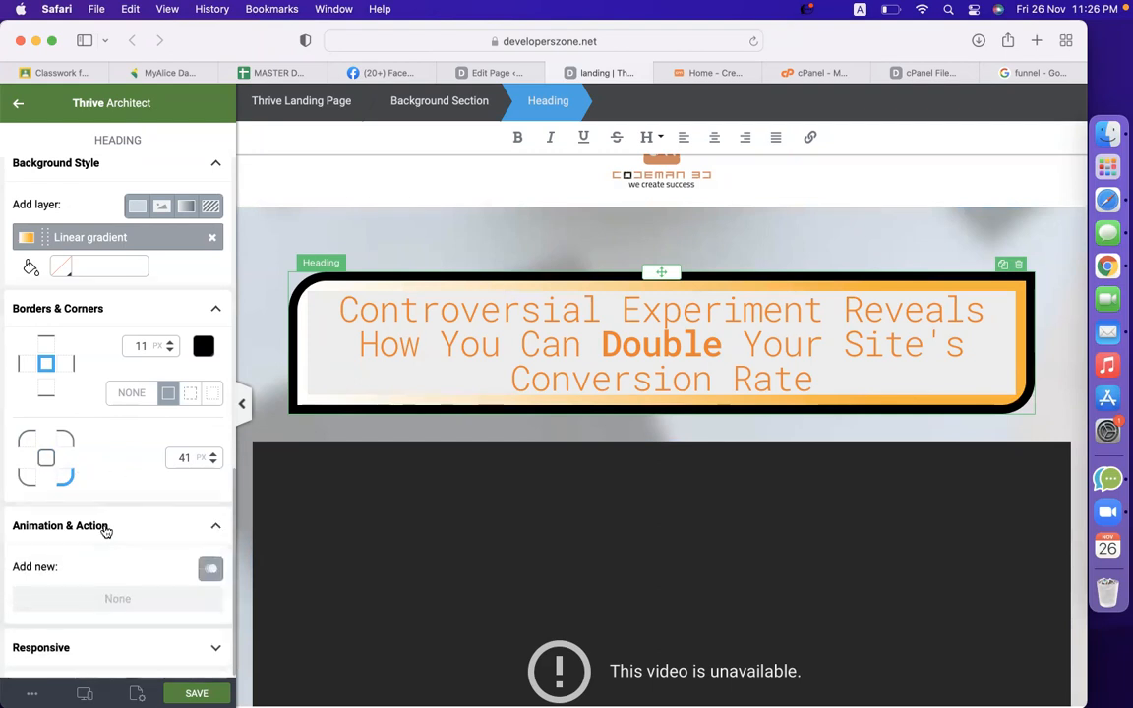
scroll(103, 528, "down", 2)
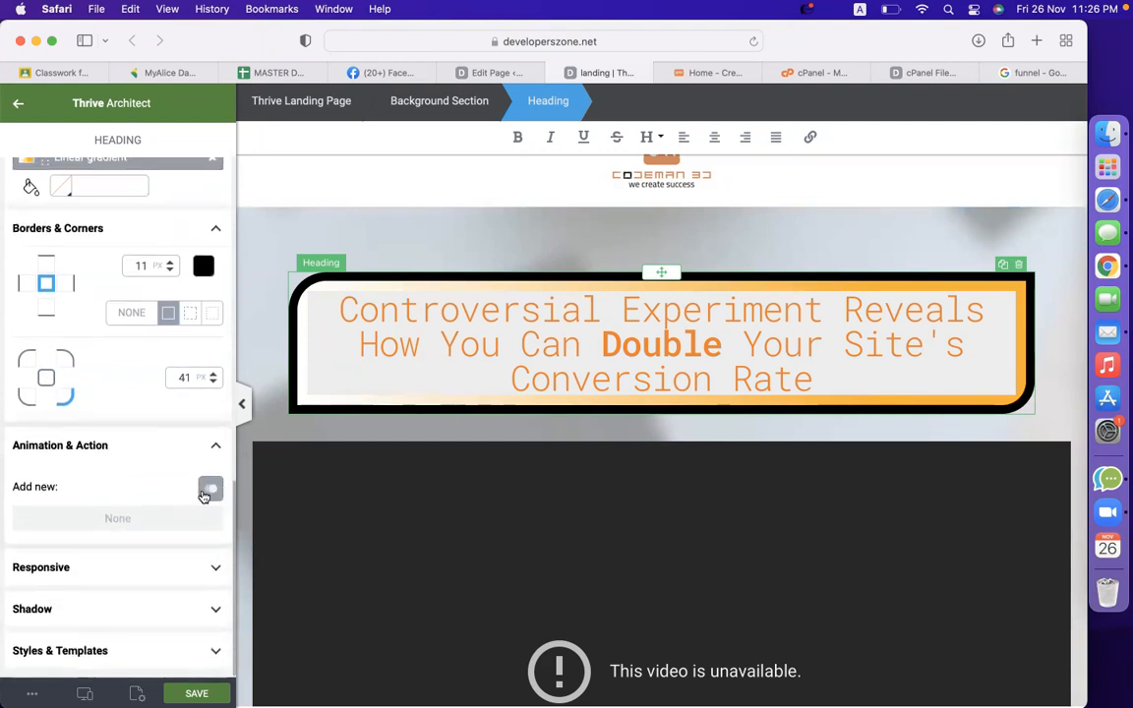
left_click(209, 489)
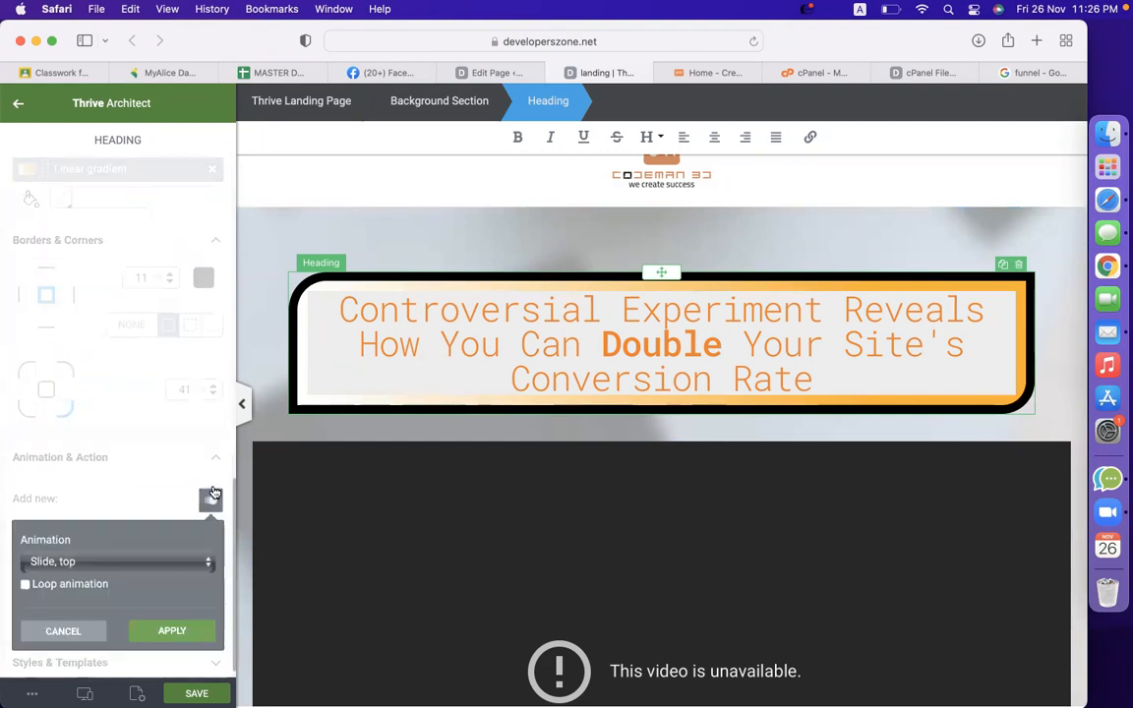
left_click(105, 552)
left_click(86, 584)
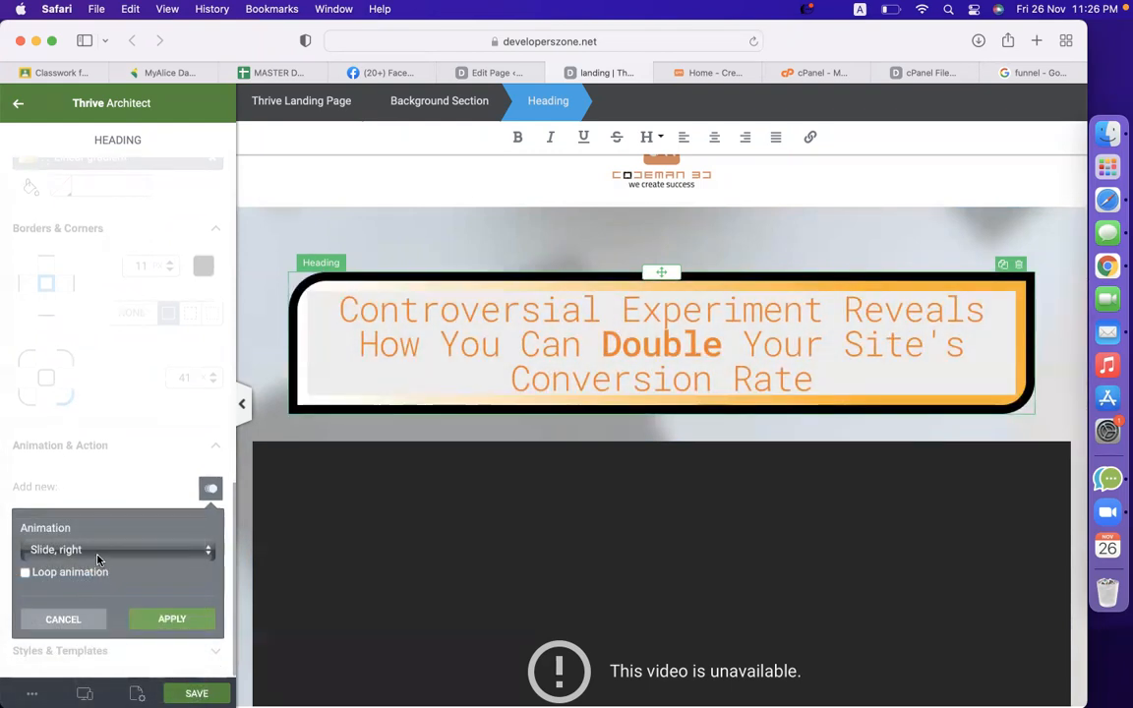
left_click(97, 559)
left_click(89, 568)
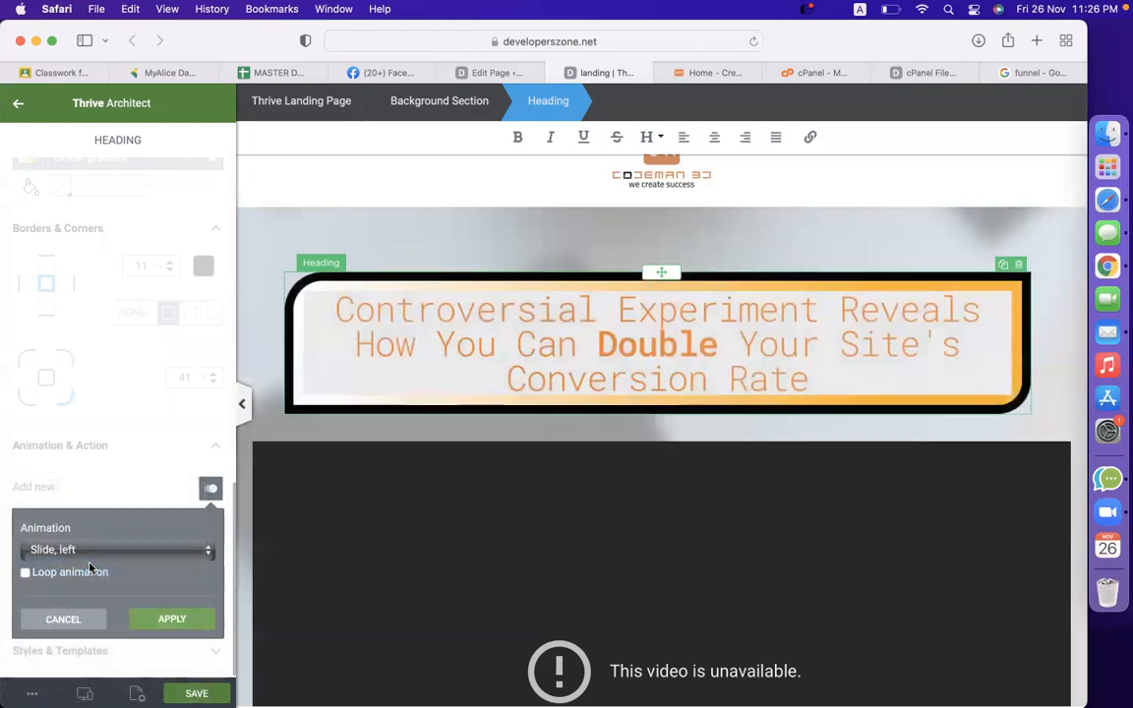
left_click(171, 617)
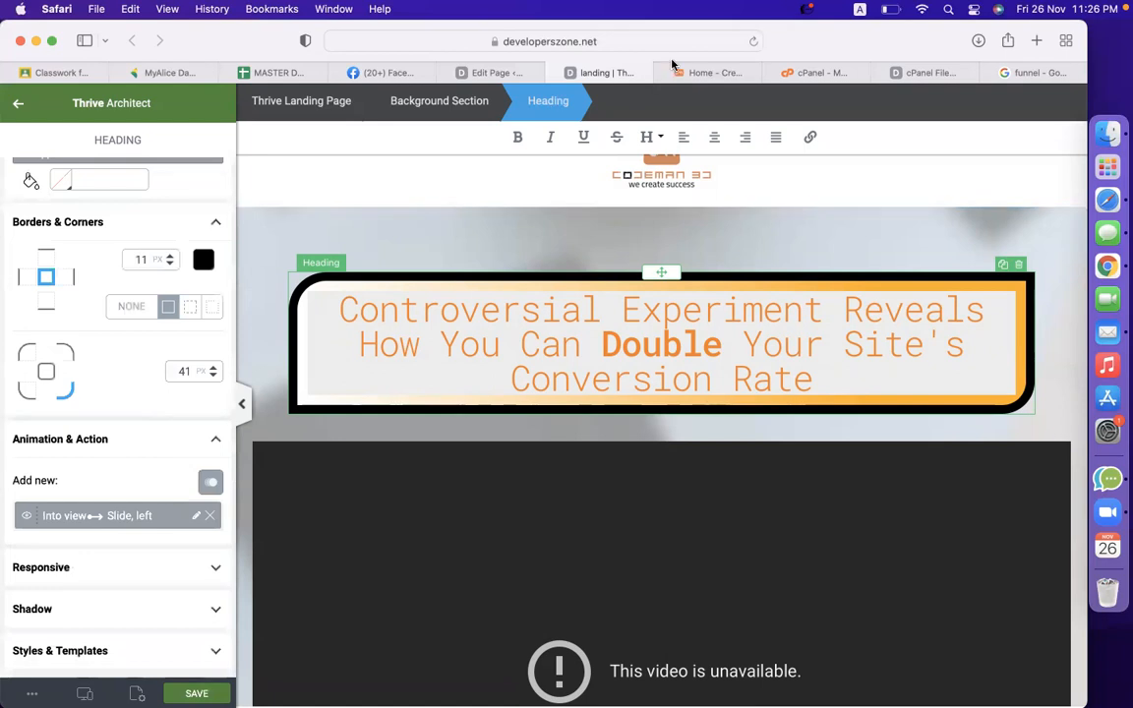
Step: Limit the heading's responsive visibility to desktop and tablet only
left_click(74, 568)
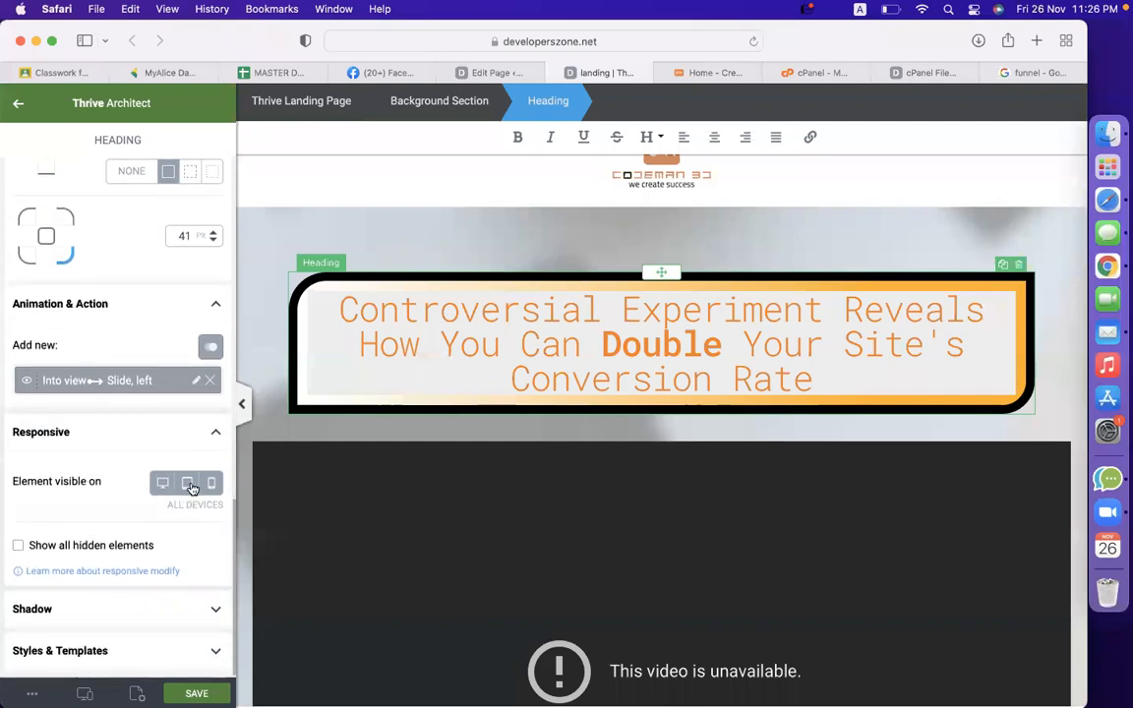
left_click(188, 483)
left_click(211, 483)
left_click(186, 485)
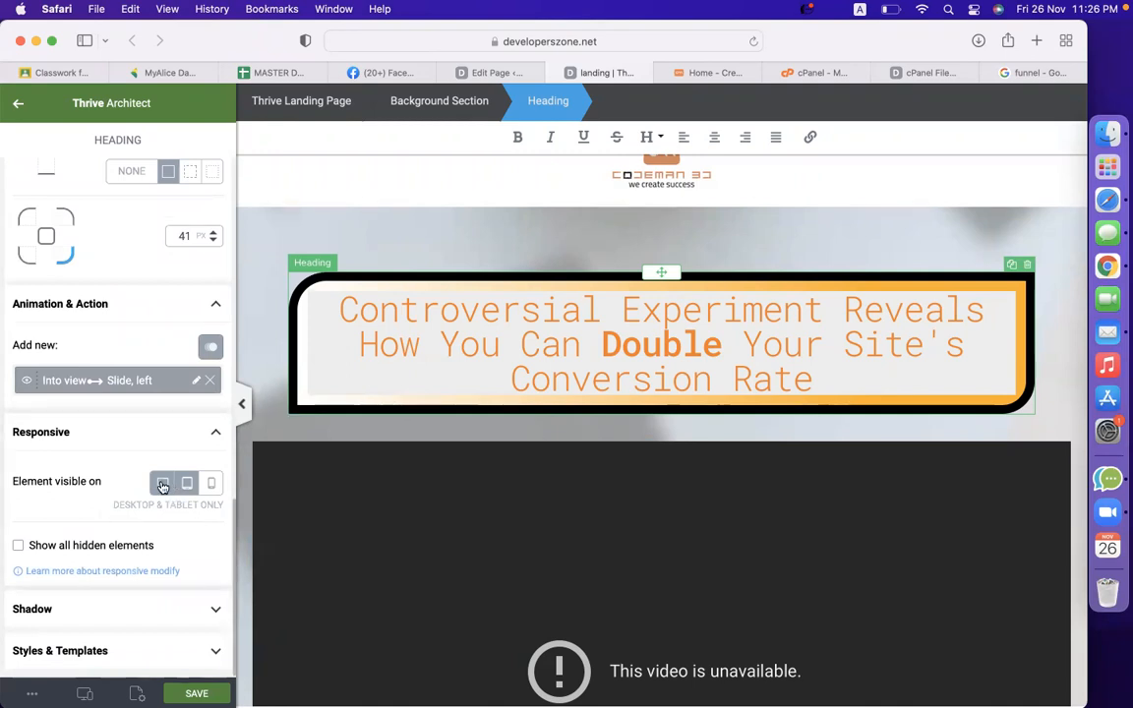
Step: Try an inner shadow on the heading with distance 0 px, blur 9 px and spread 6 px, and discard it
left_click(72, 610)
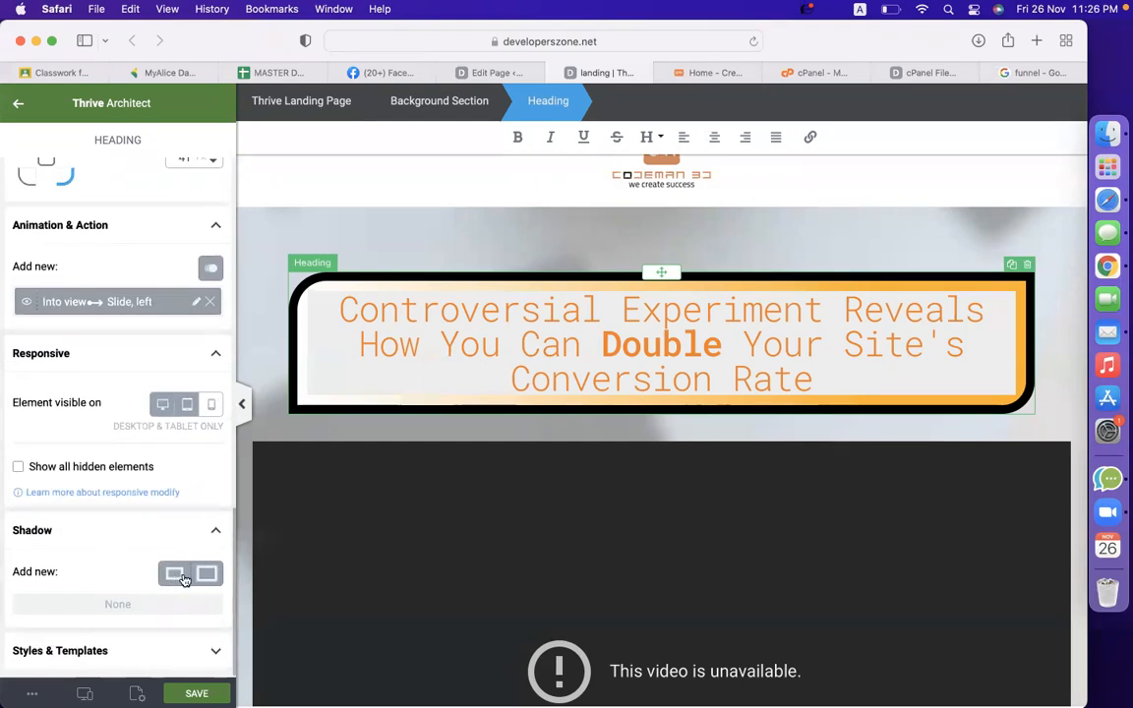
left_click(175, 578)
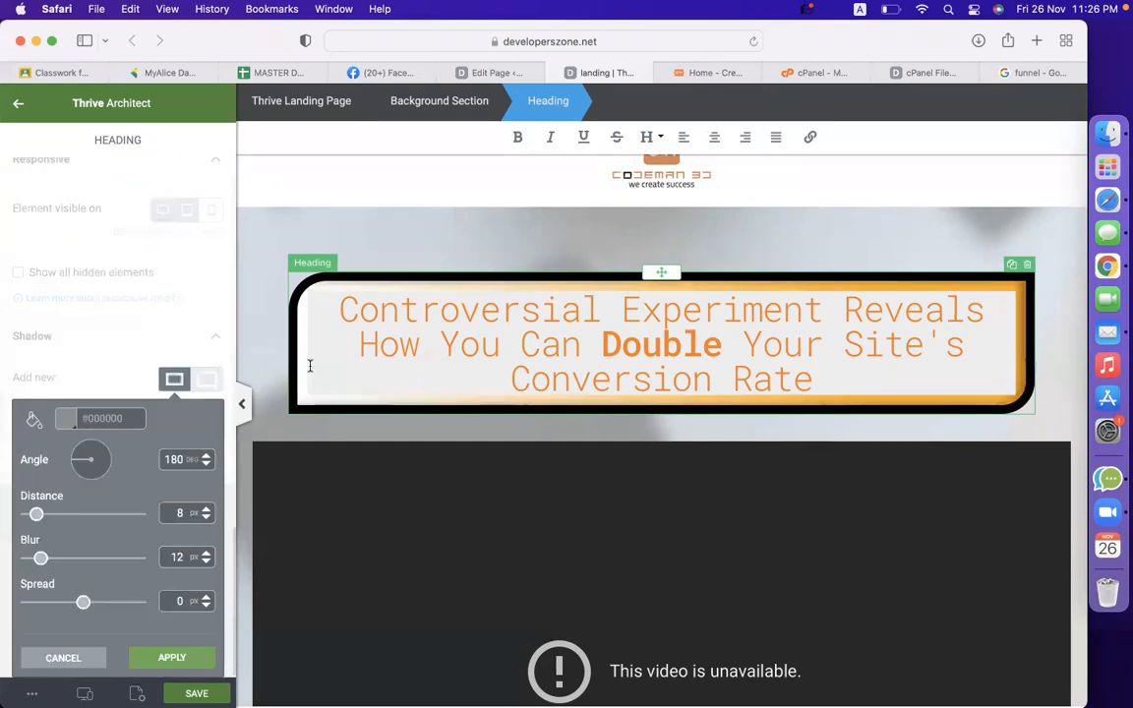
left_click_drag(36, 514, 22, 486)
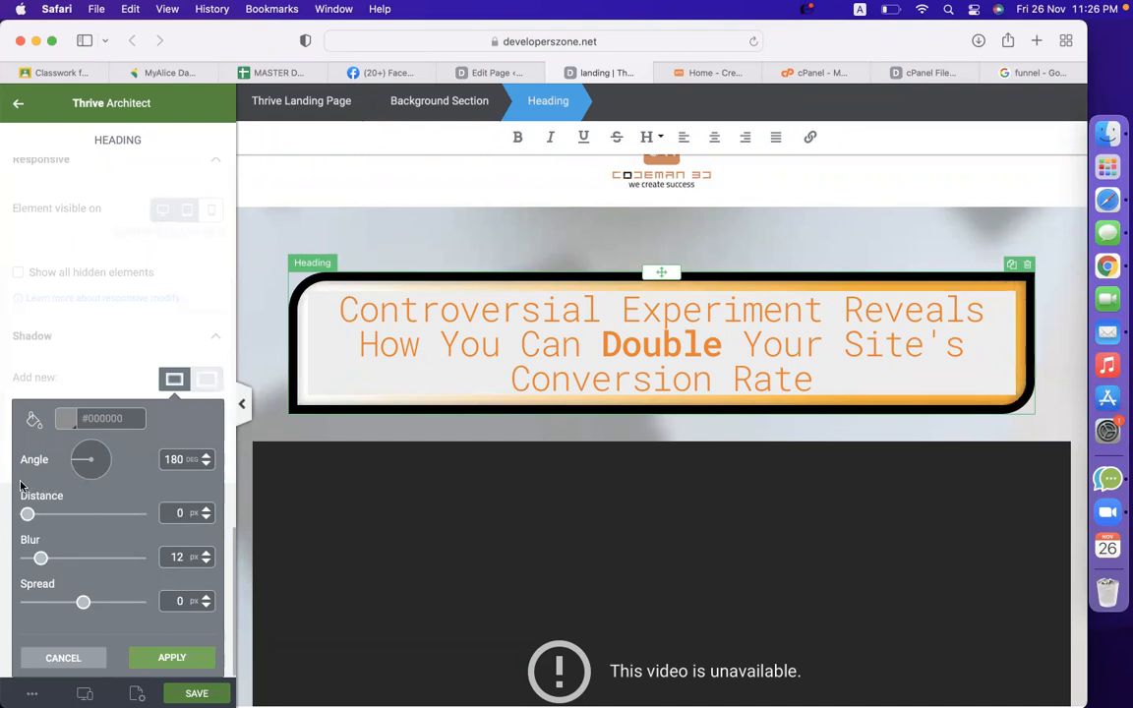
mouse_move(40, 560)
left_mouse_down()
mouse_move(69, 557)
mouse_move(26, 558)
mouse_move(89, 555)
mouse_move(38, 554)
left_mouse_up()
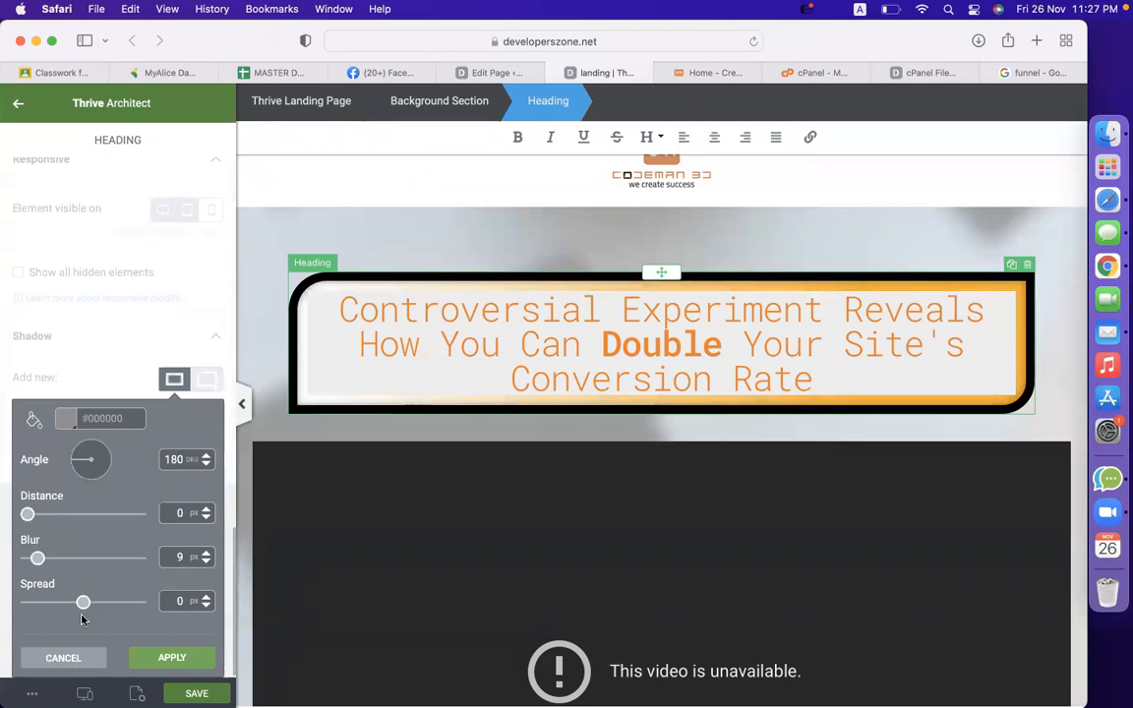
mouse_move(83, 602)
left_mouse_down()
mouse_move(134, 602)
mouse_move(73, 603)
mouse_move(90, 602)
left_mouse_up()
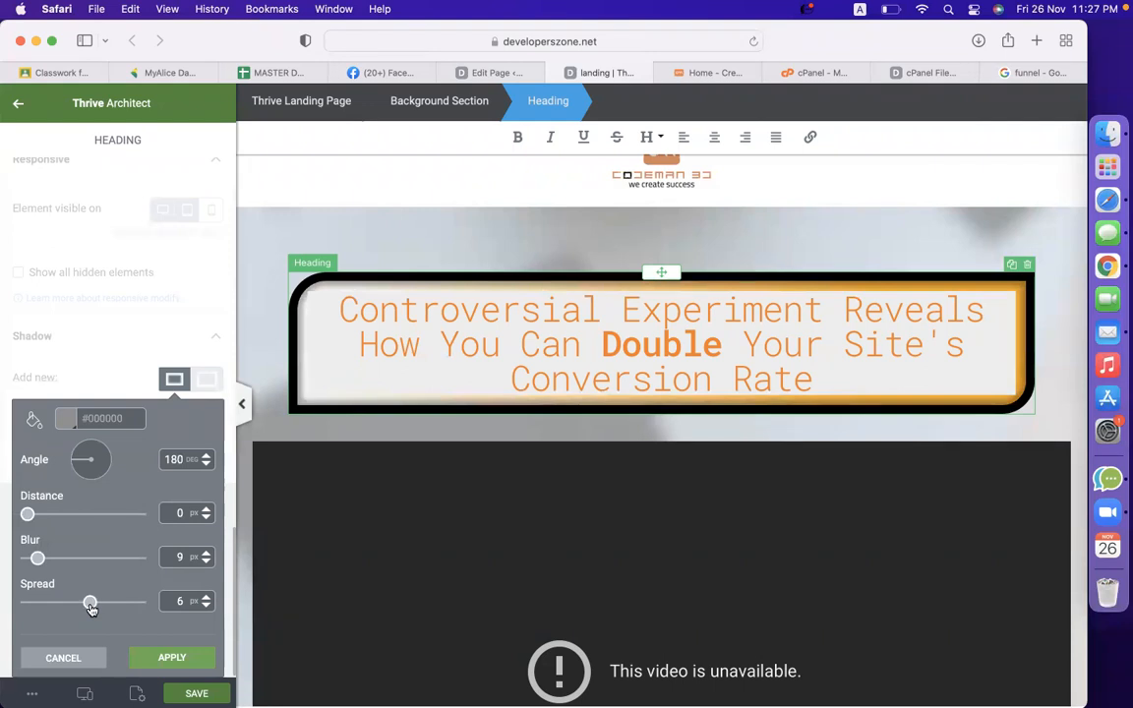
left_click(175, 390)
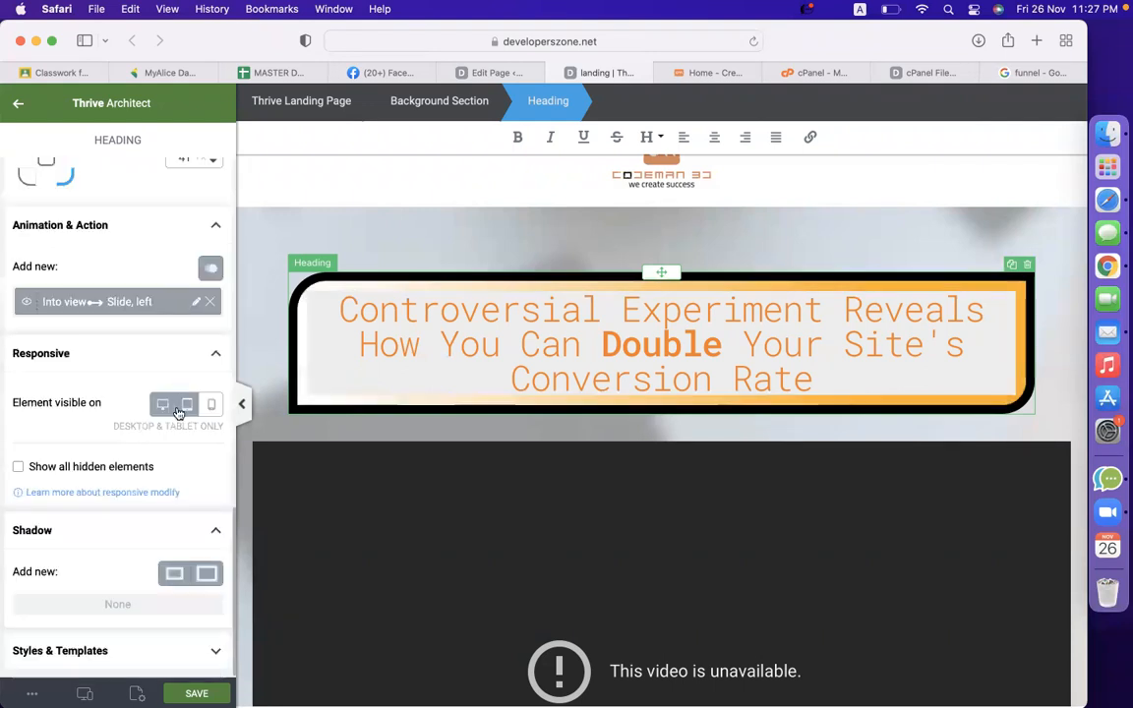
Step: Apply a drop shadow to the heading with distance 9 px, blur 11 px and spread 7 px
left_click(217, 578)
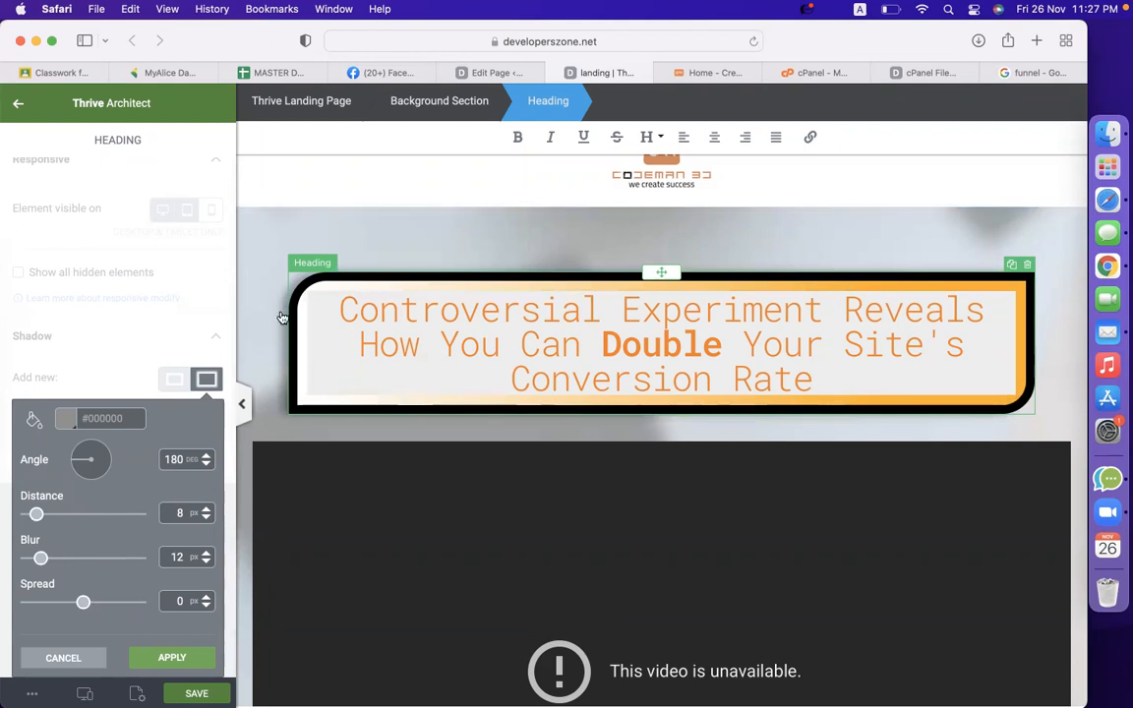
left_click_drag(42, 519, 41, 559)
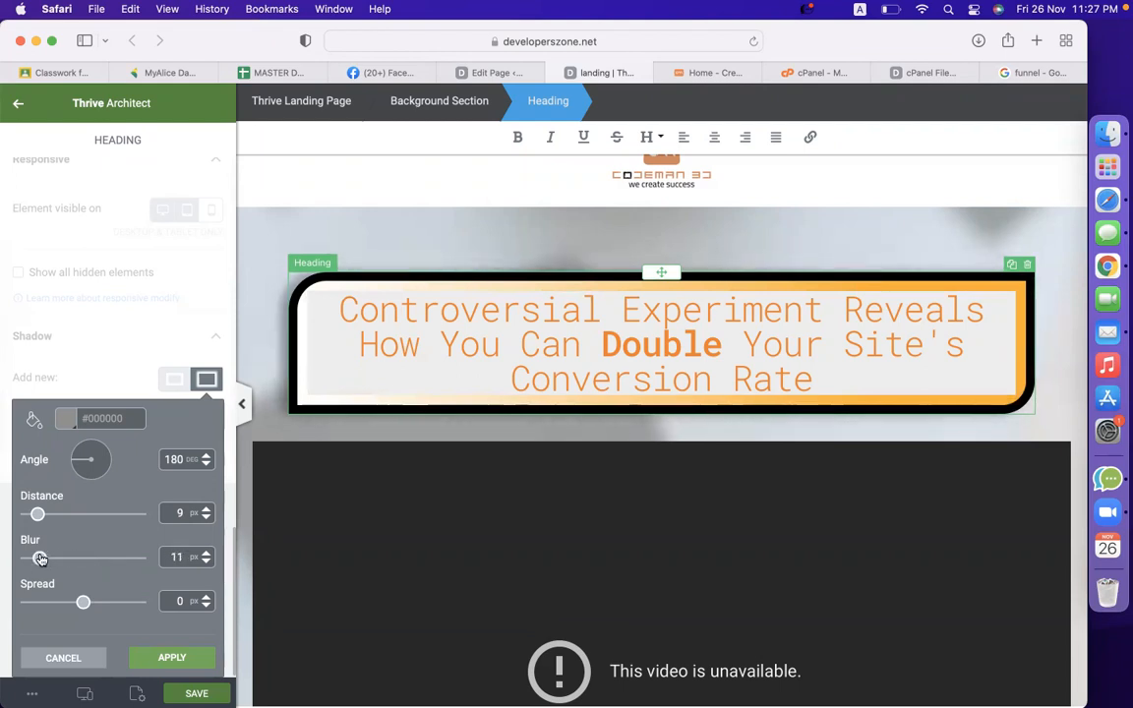
mouse_move(82, 598)
left_mouse_down()
mouse_move(116, 600)
mouse_move(91, 603)
left_mouse_up()
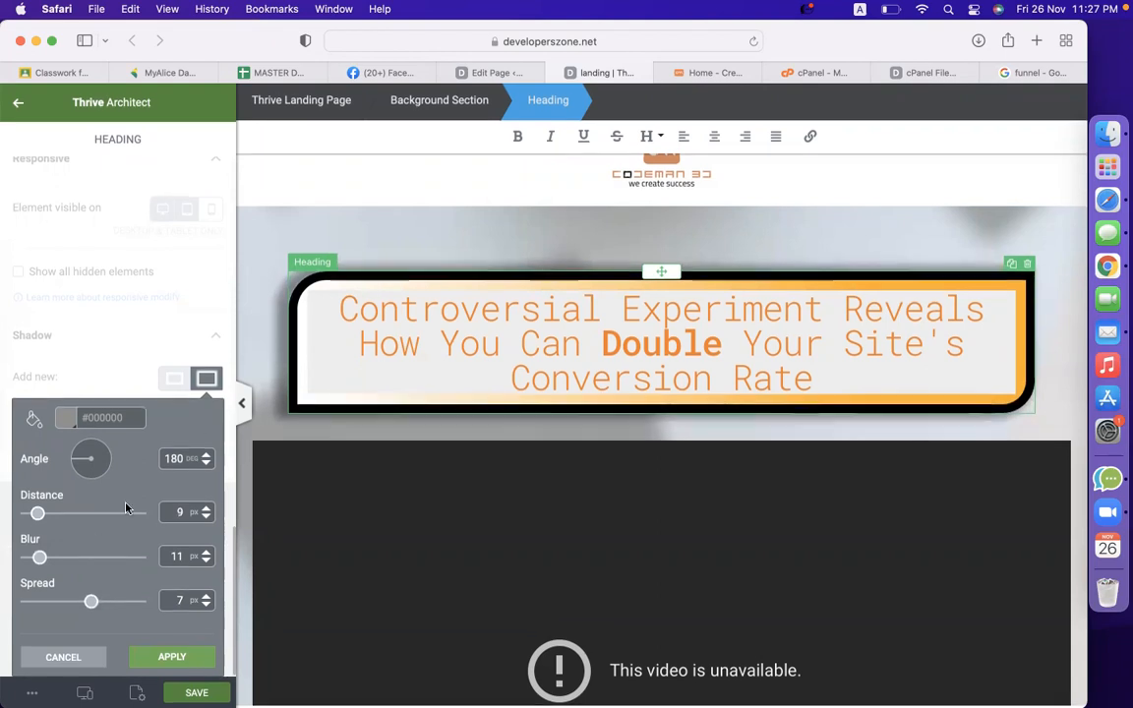
left_click(172, 657)
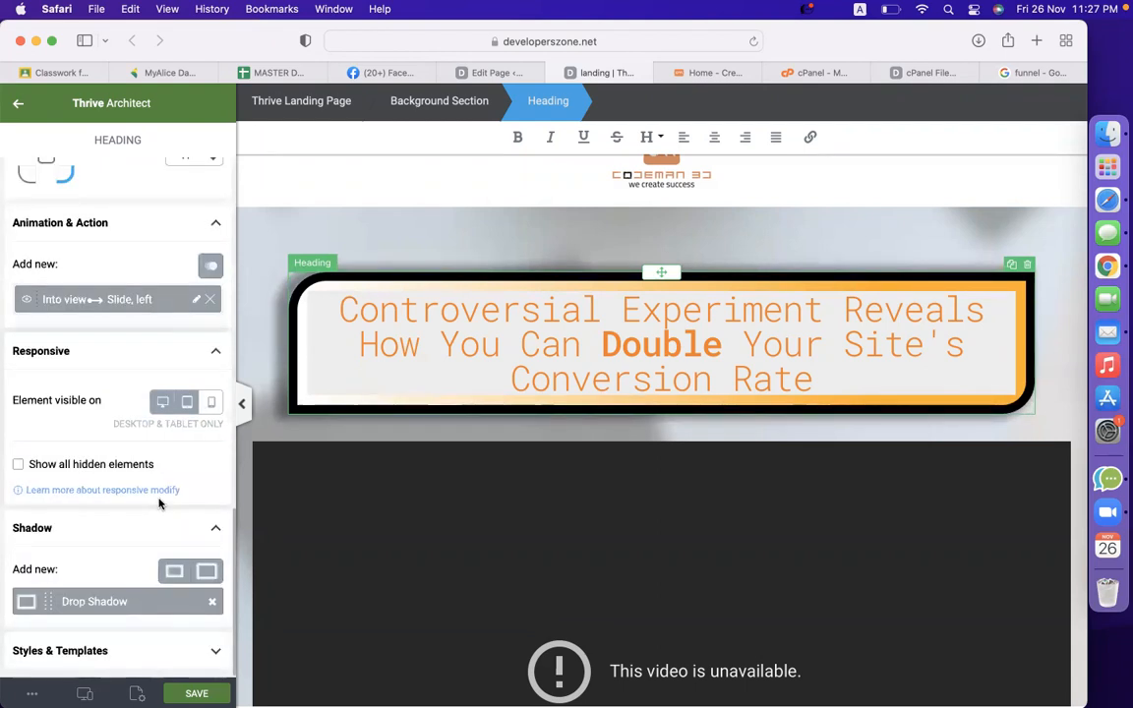
Step: Replace the heading's text with "Creative FrontEnd Course"
scroll(122, 403, "up", 15)
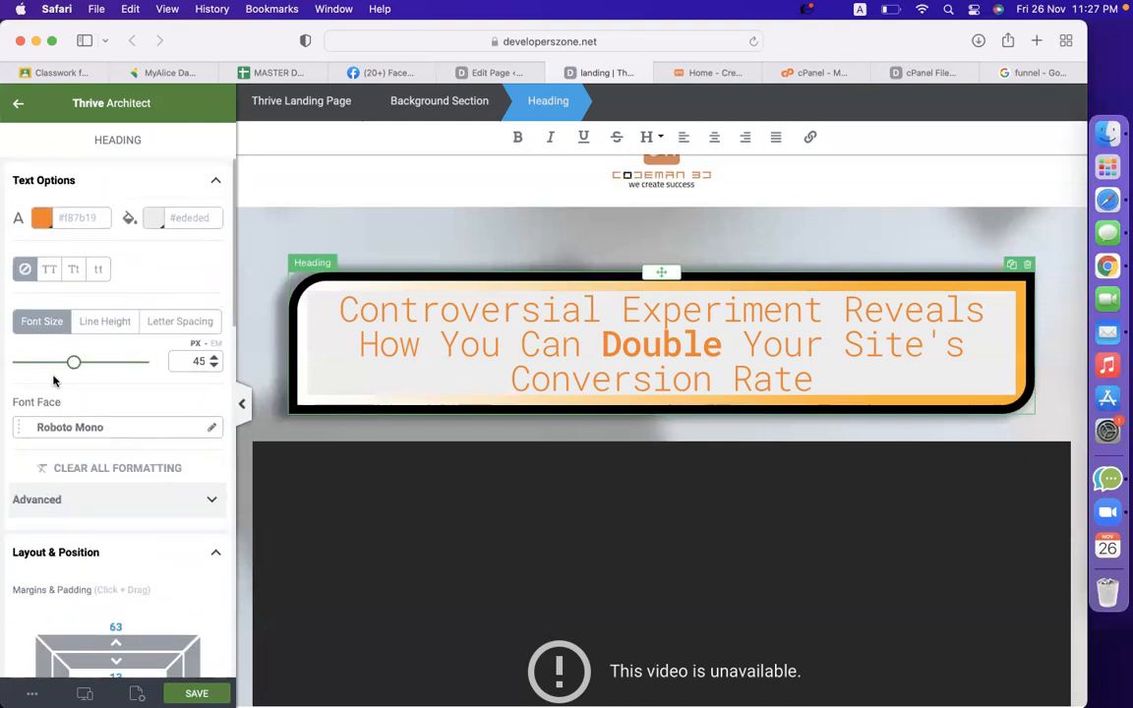
triple_click(563, 313)
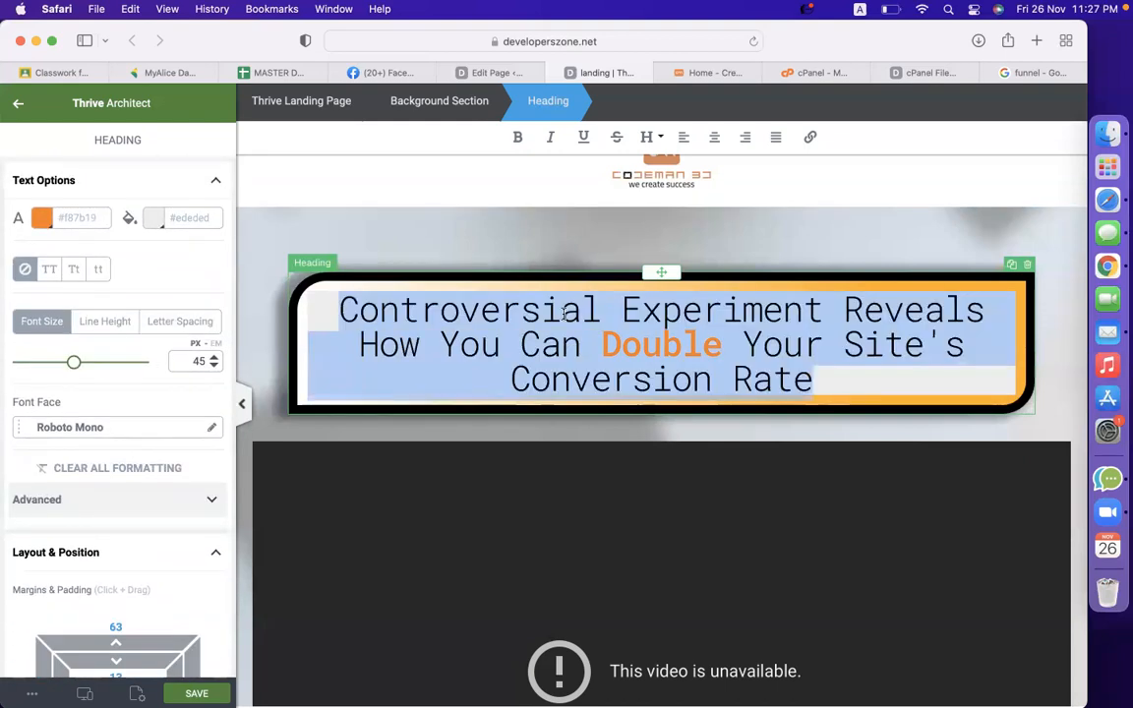
type("Create")
key("BackSpace")
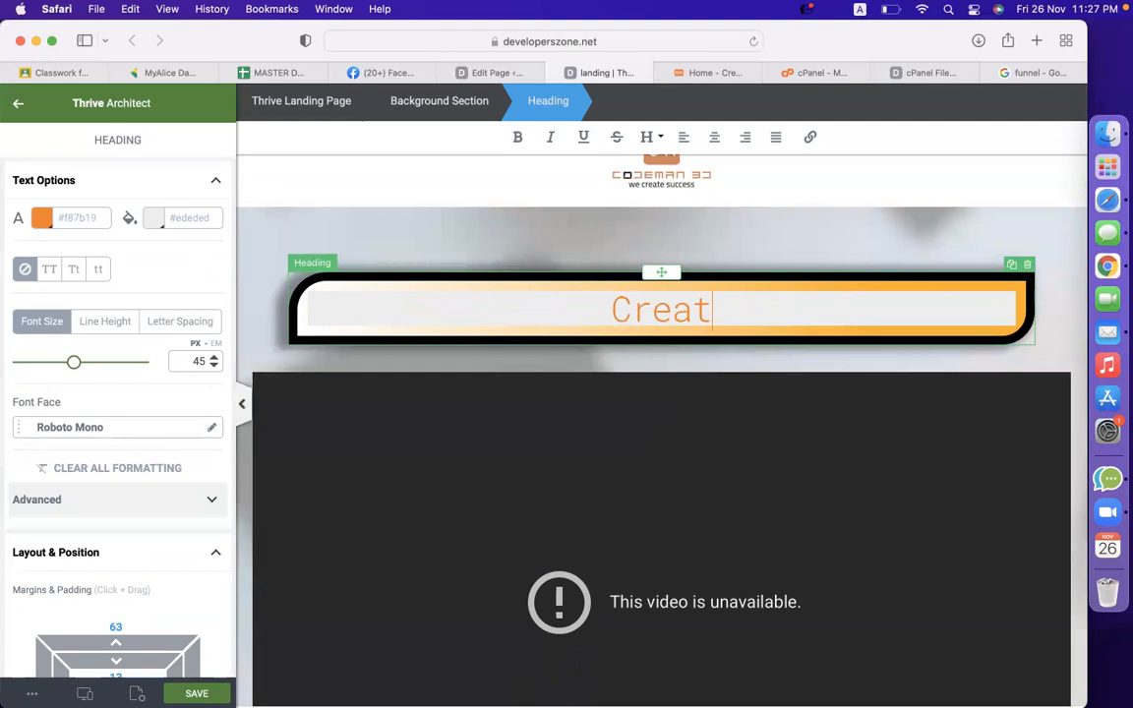
type("ive FROM")
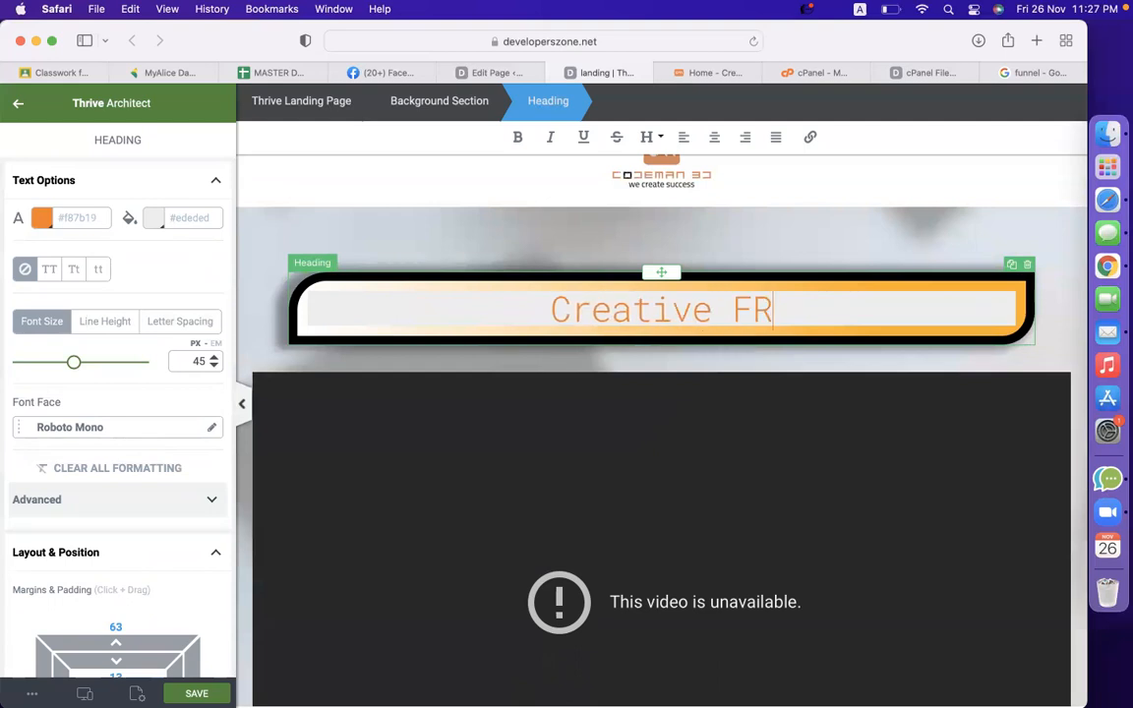
key("BackSpace")
key("BackSpace")
key("BackSpace")
type("rontEnd Course")
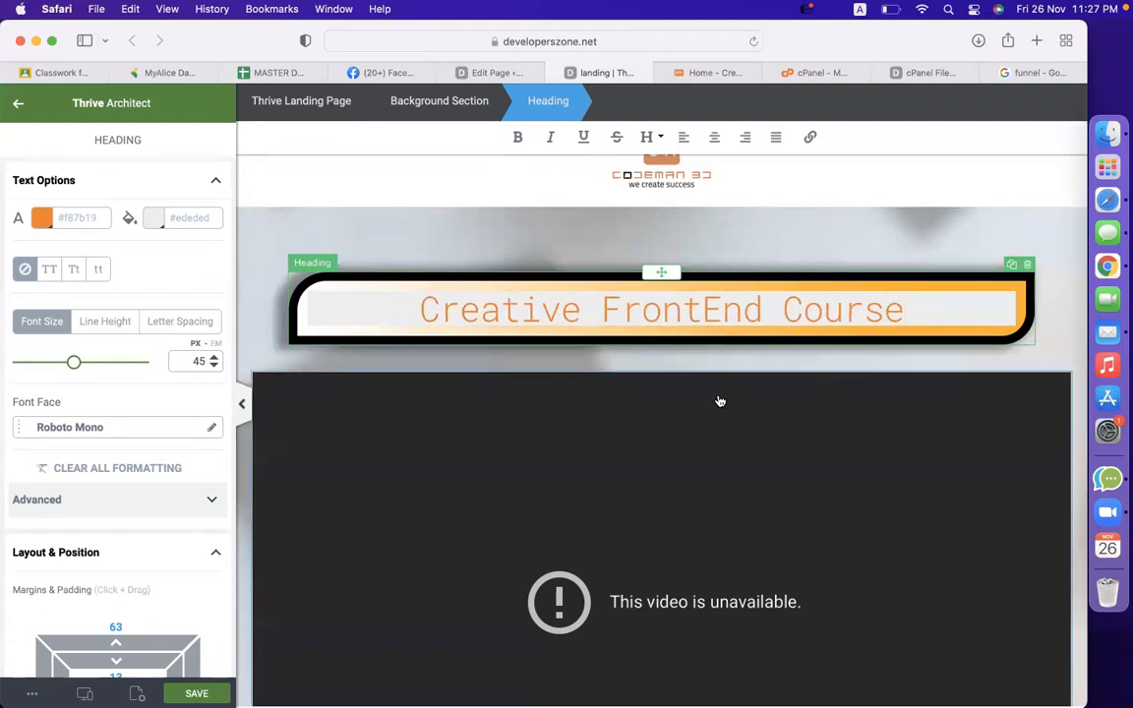
Step: Search the web in a new browser tab for "youtube.com codemanbd creative frontend"
scroll(720, 401, "down", 3)
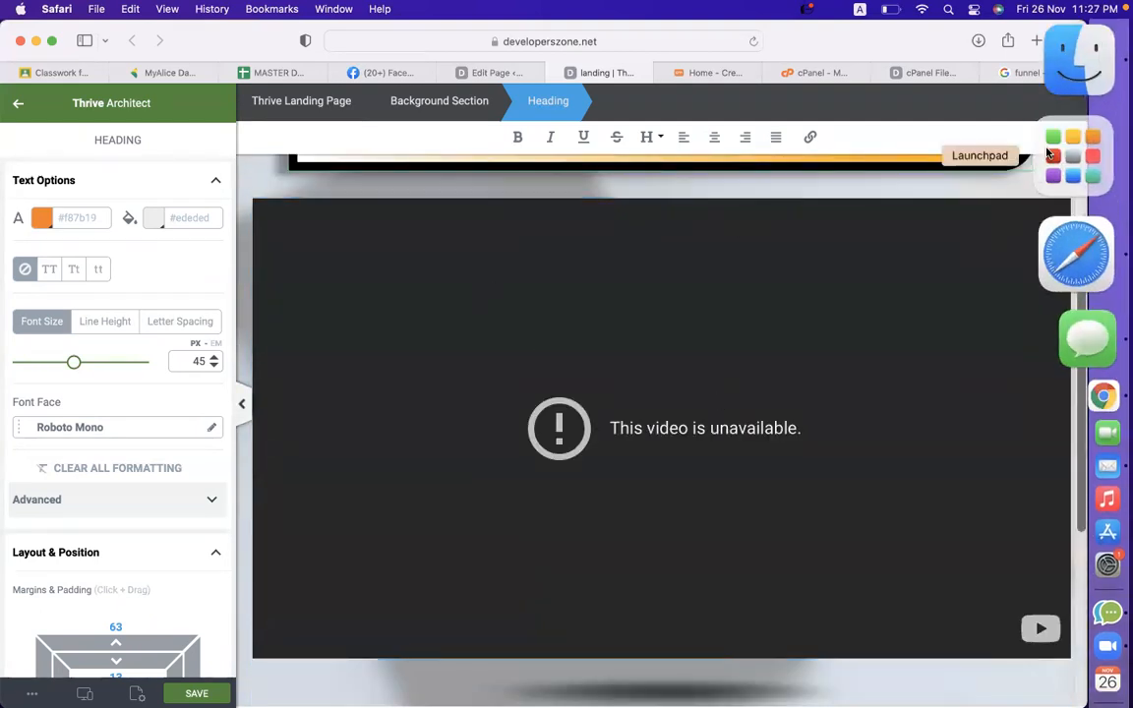
left_click(1036, 42)
type("youtube.com/")
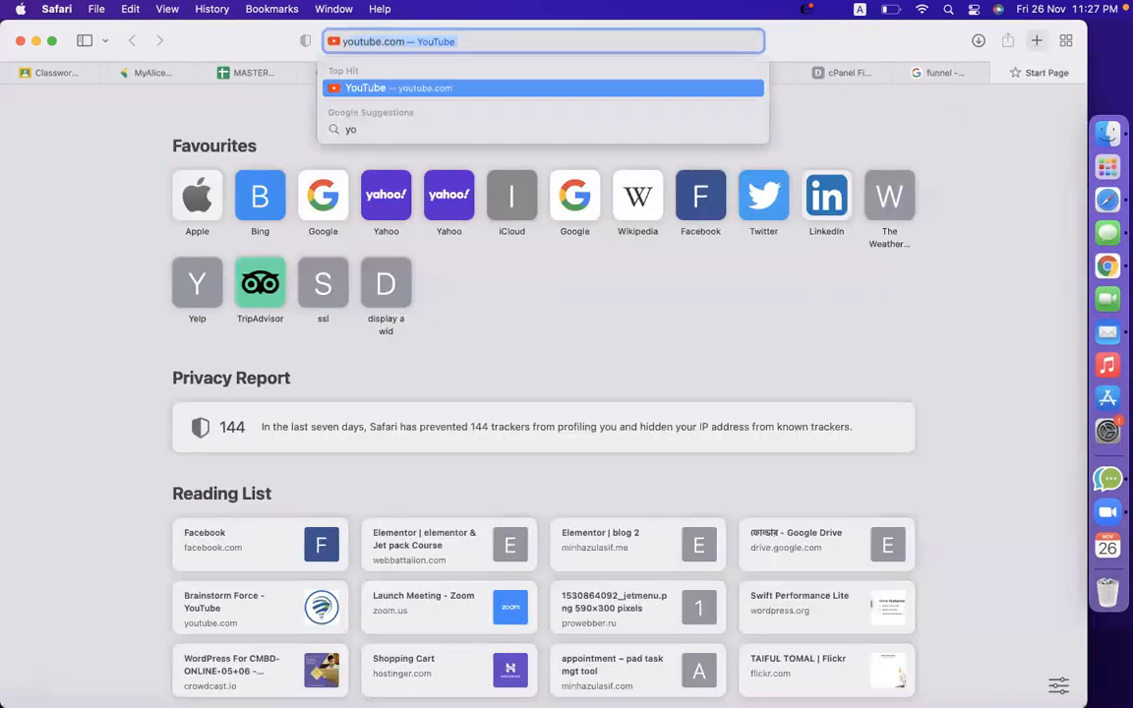
key("Right")
key("BackSpace")
type("c")
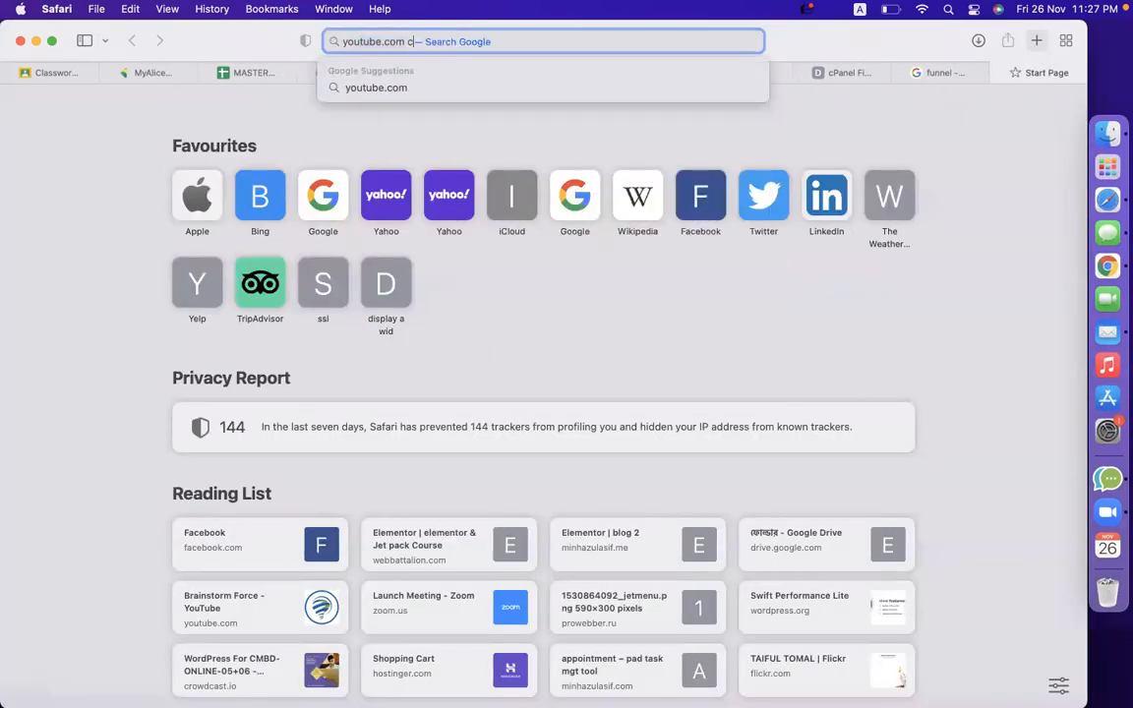
type("odemanbd c")
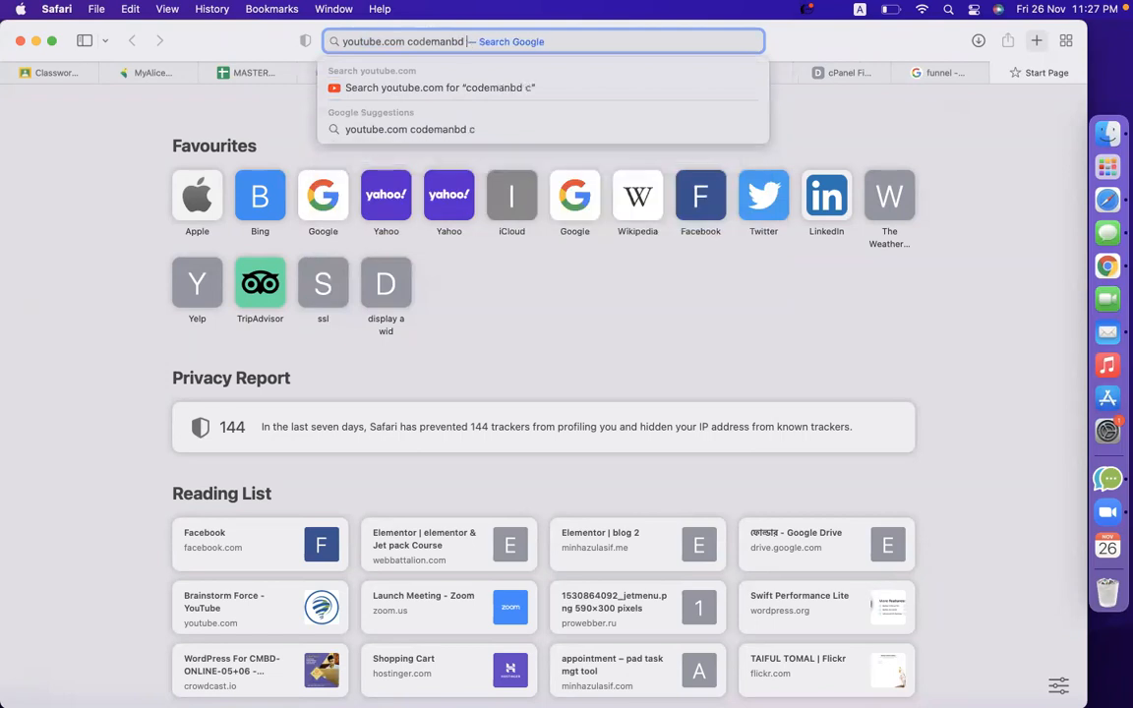
type("reative frontend")
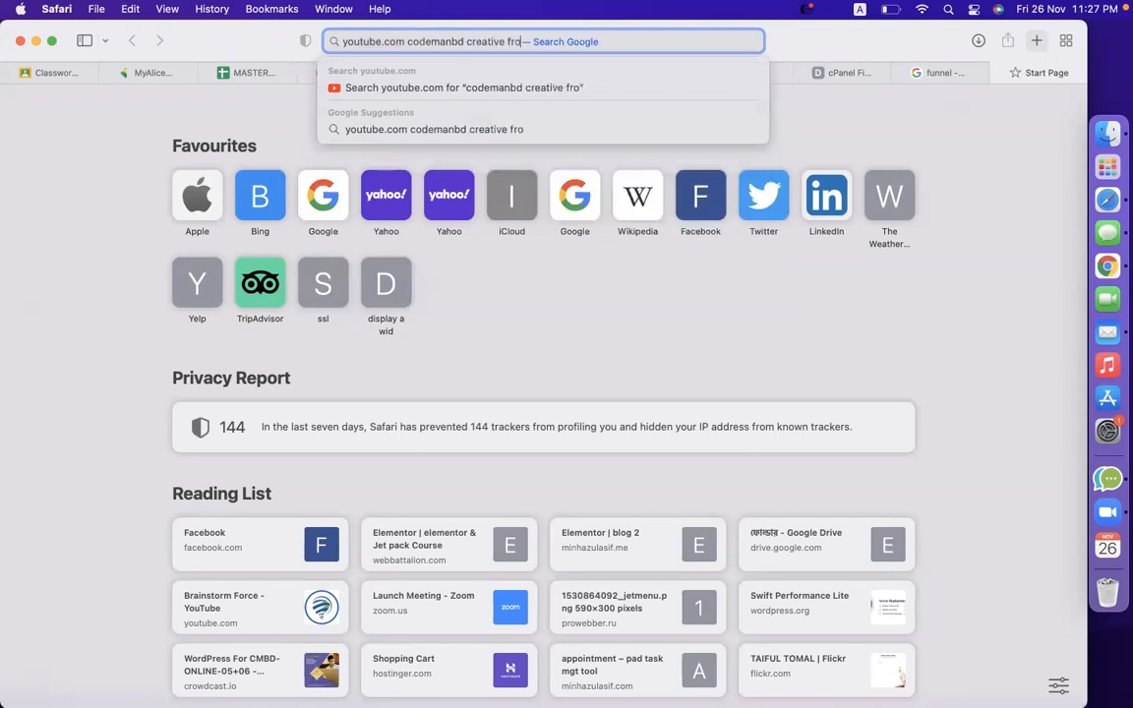
key("Return")
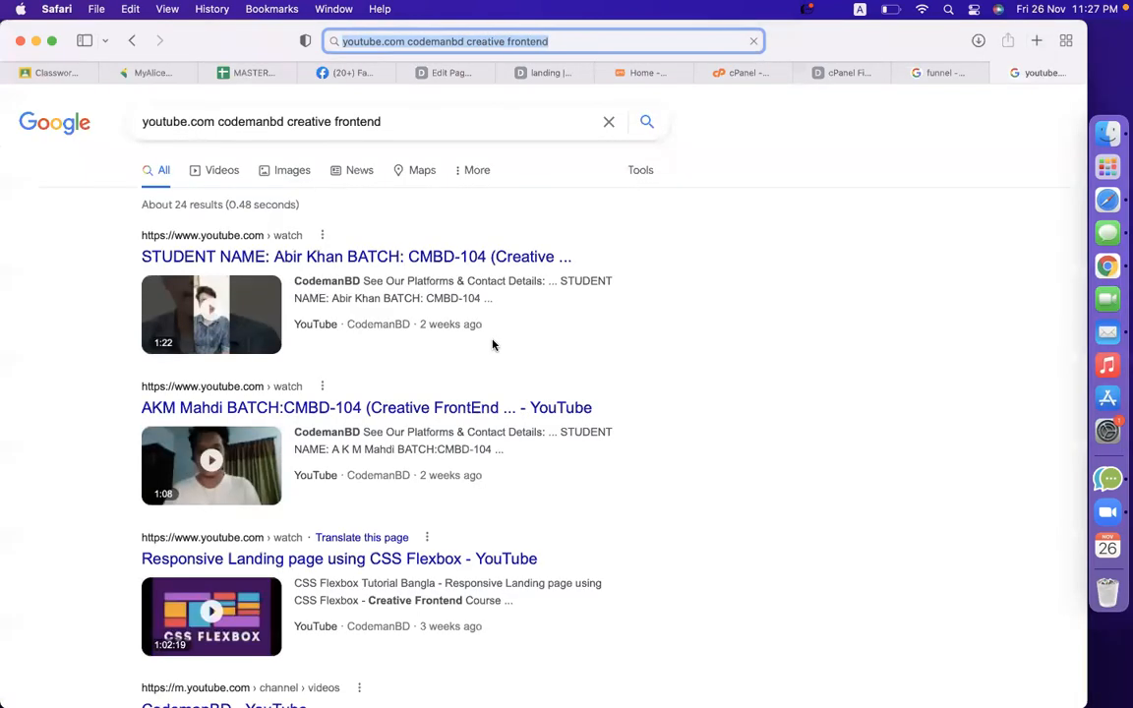
Step: Open the "Freelancing With Wix & SquareSpace Course Video" YouTube result from the search results
scroll(648, 337, "down", 3)
scroll(648, 338, "down", 3)
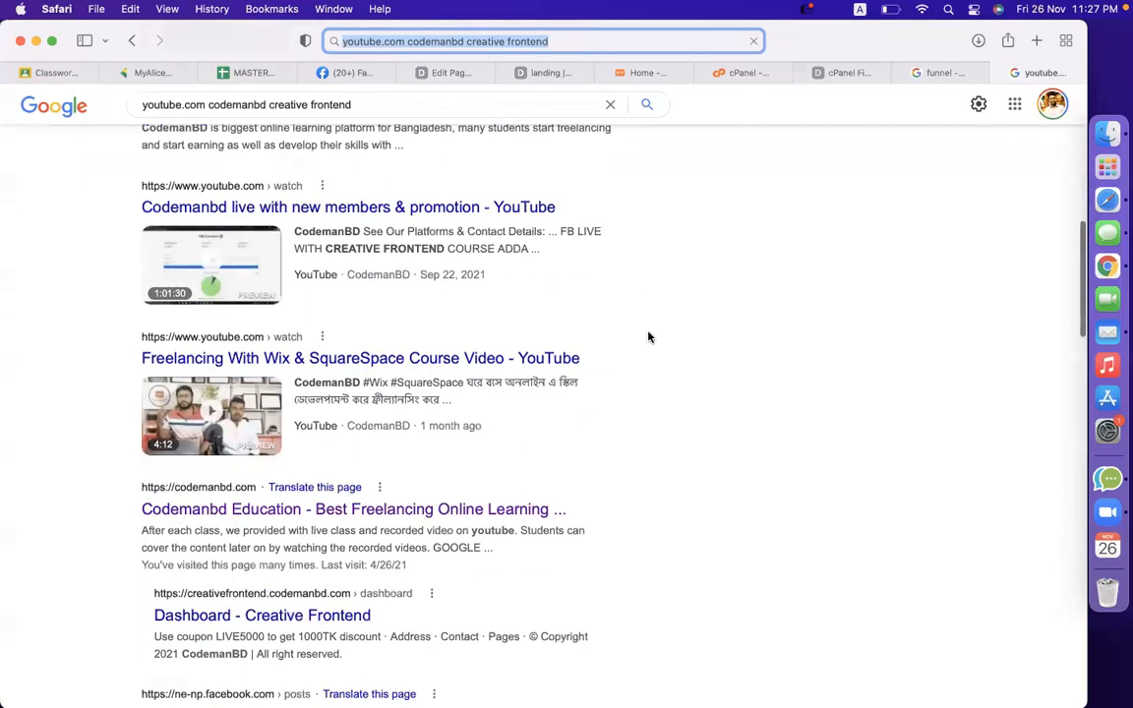
scroll(716, 391, "down", 2)
scroll(716, 391, "up", 1)
scroll(716, 389, "down", 3)
scroll(642, 412, "up", 6)
left_click(301, 495)
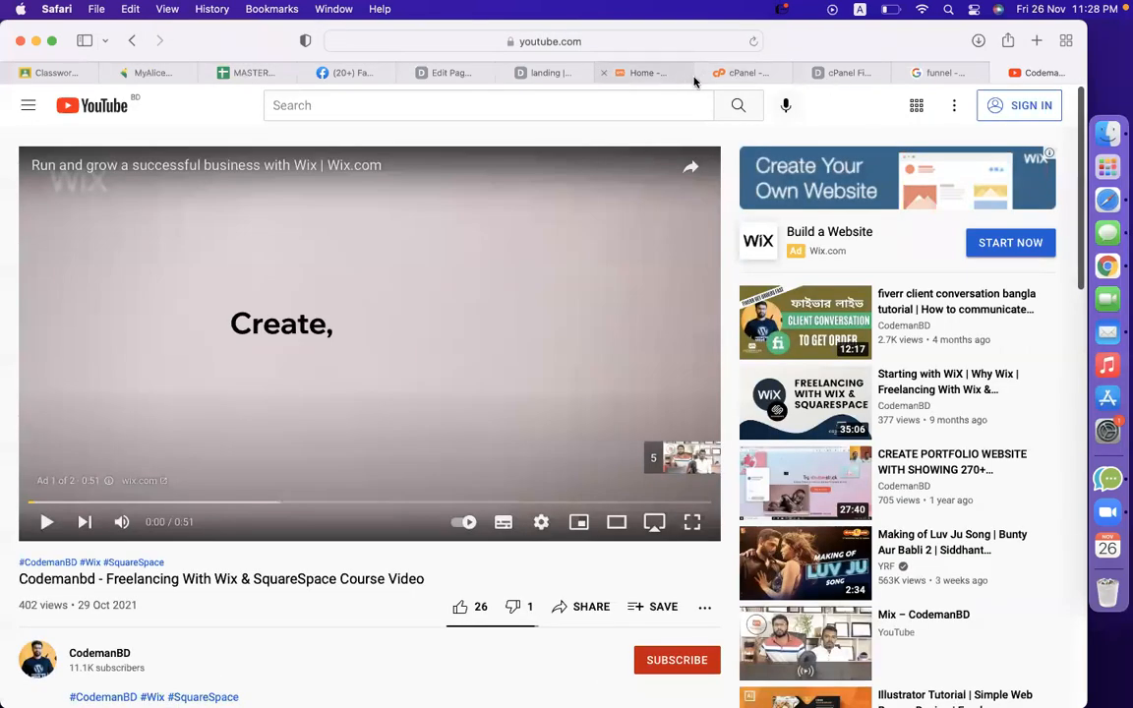
Step: Select the video element in the landing page editor and check its source options, keeping YouTube
left_click(548, 73)
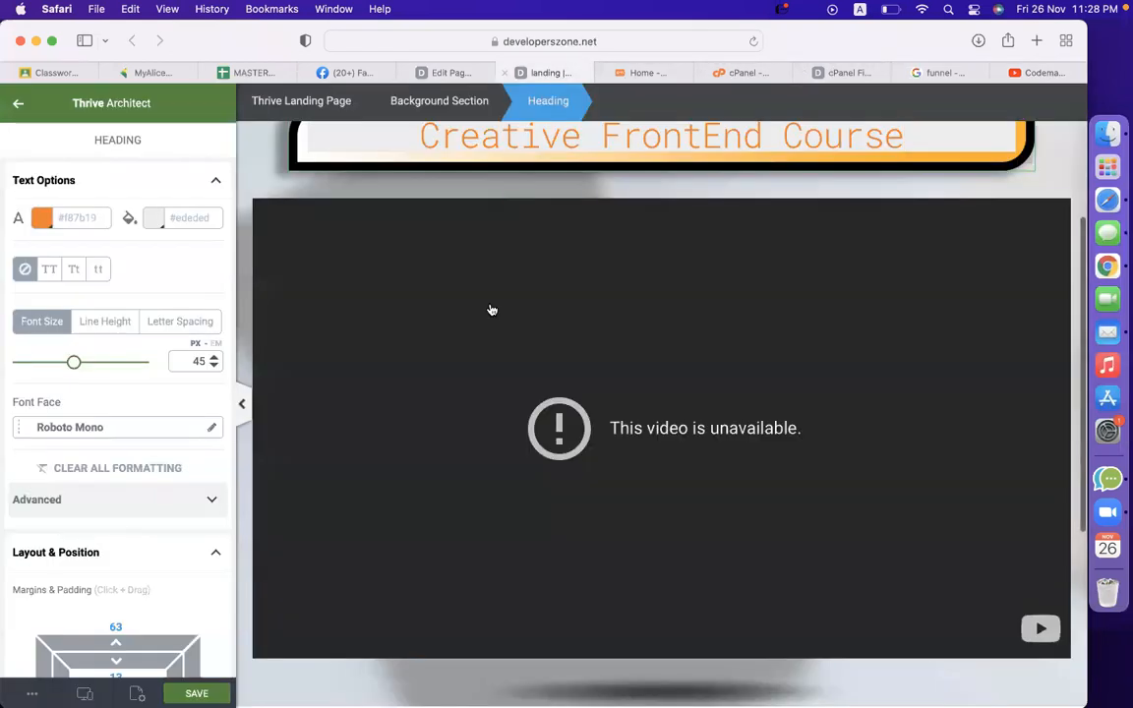
left_click(384, 333)
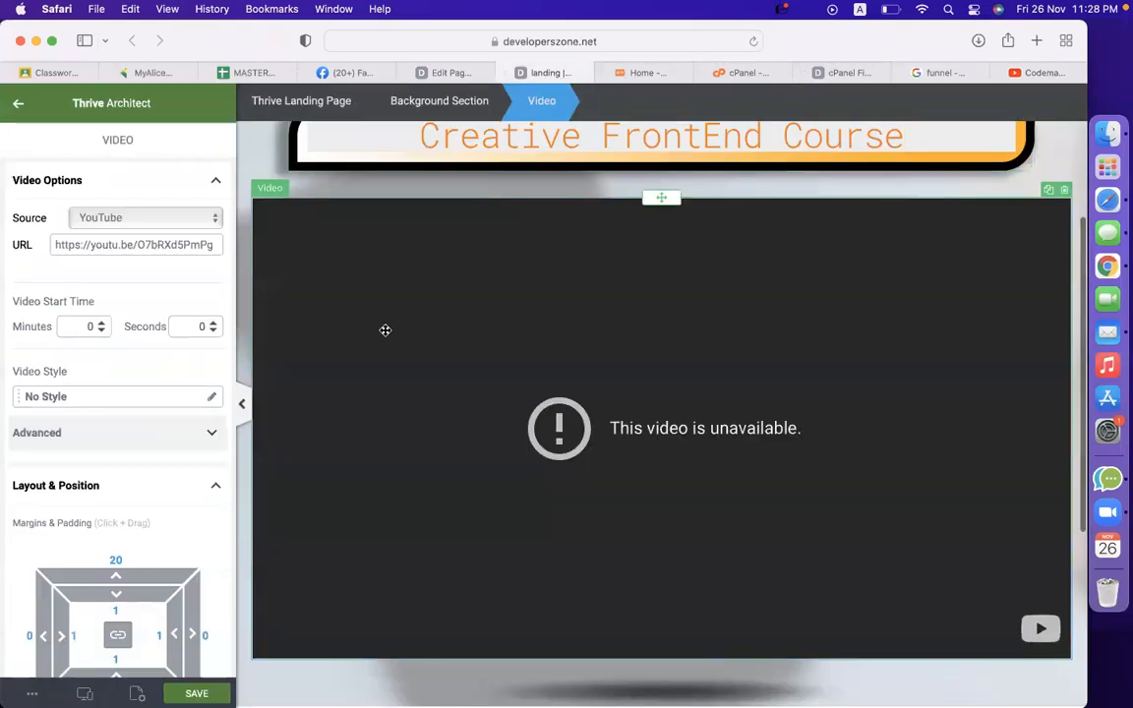
triple_click(143, 242)
left_click(149, 220)
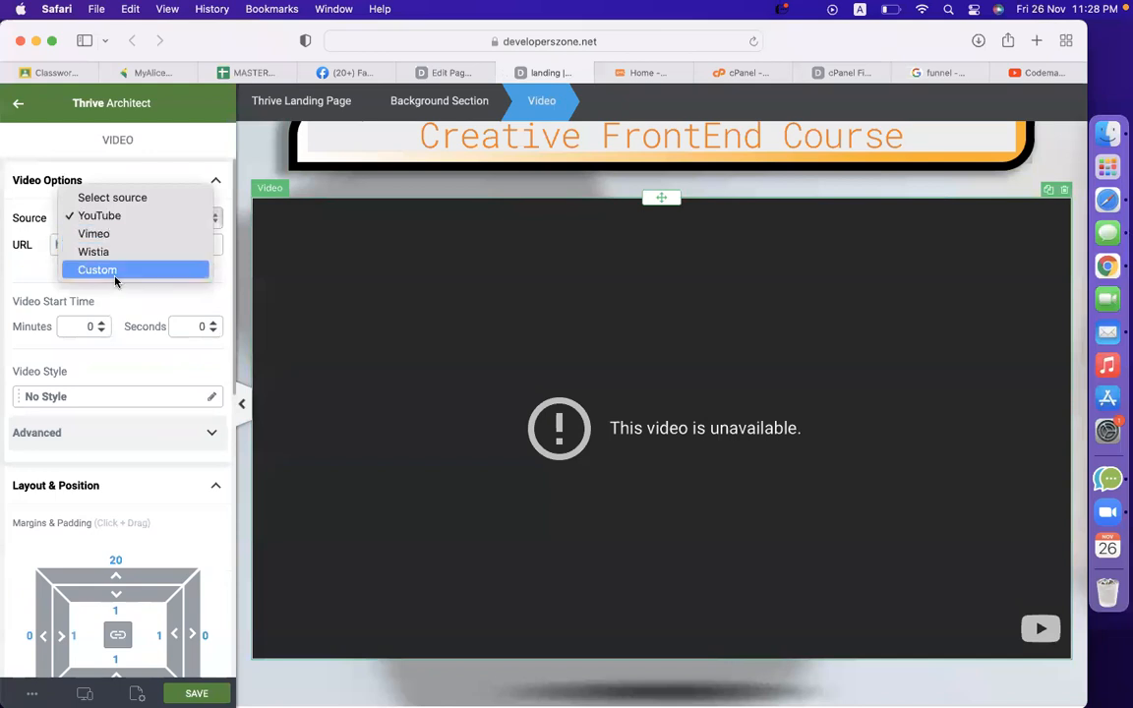
left_click(34, 266)
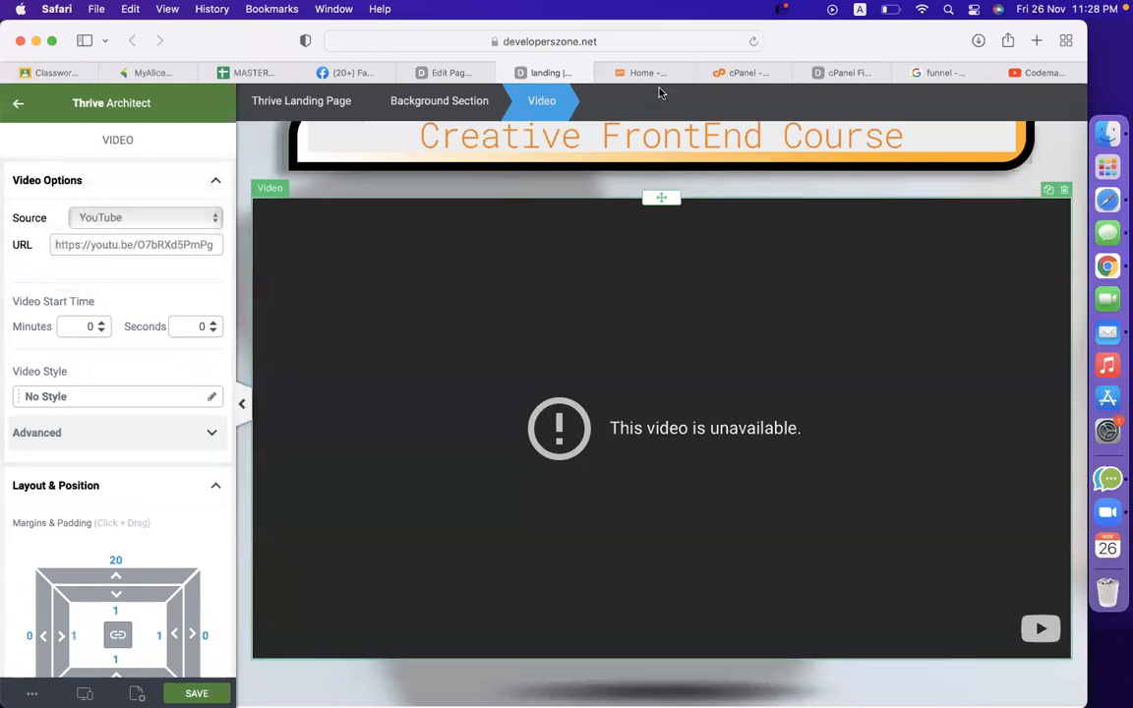
Step: Copy the address of the opened YouTube course video and use it as the landing page video's URL
left_click(1013, 73)
left_click(712, 44)
key("super+c")
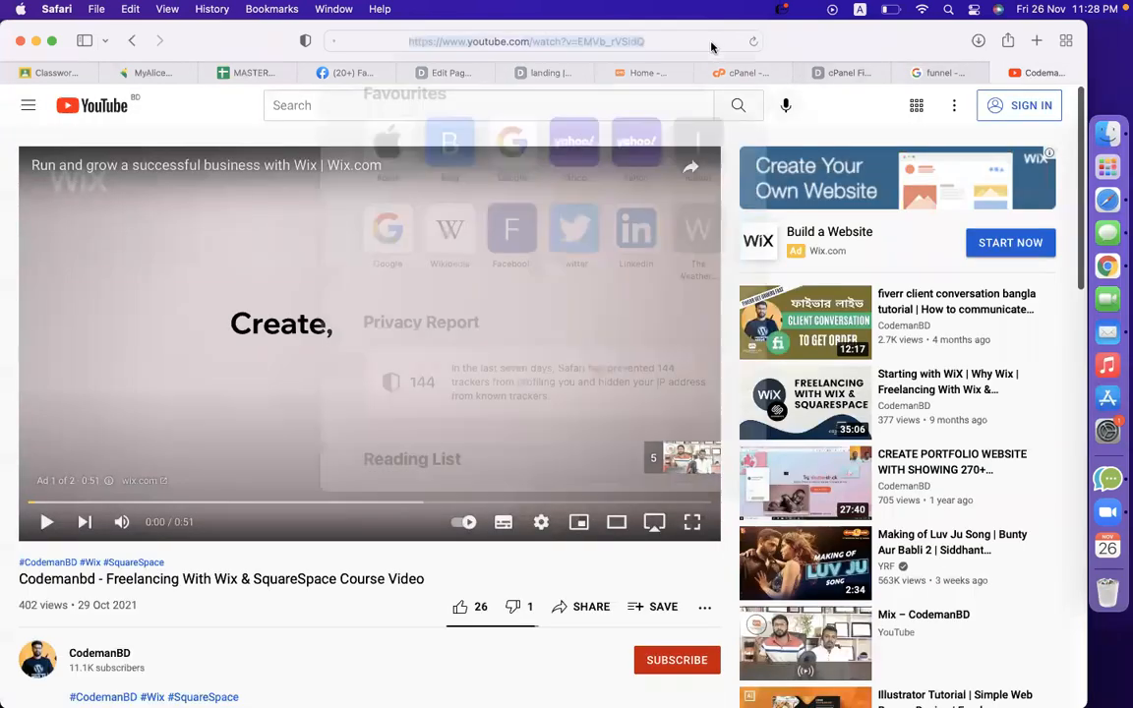
left_click(839, 50)
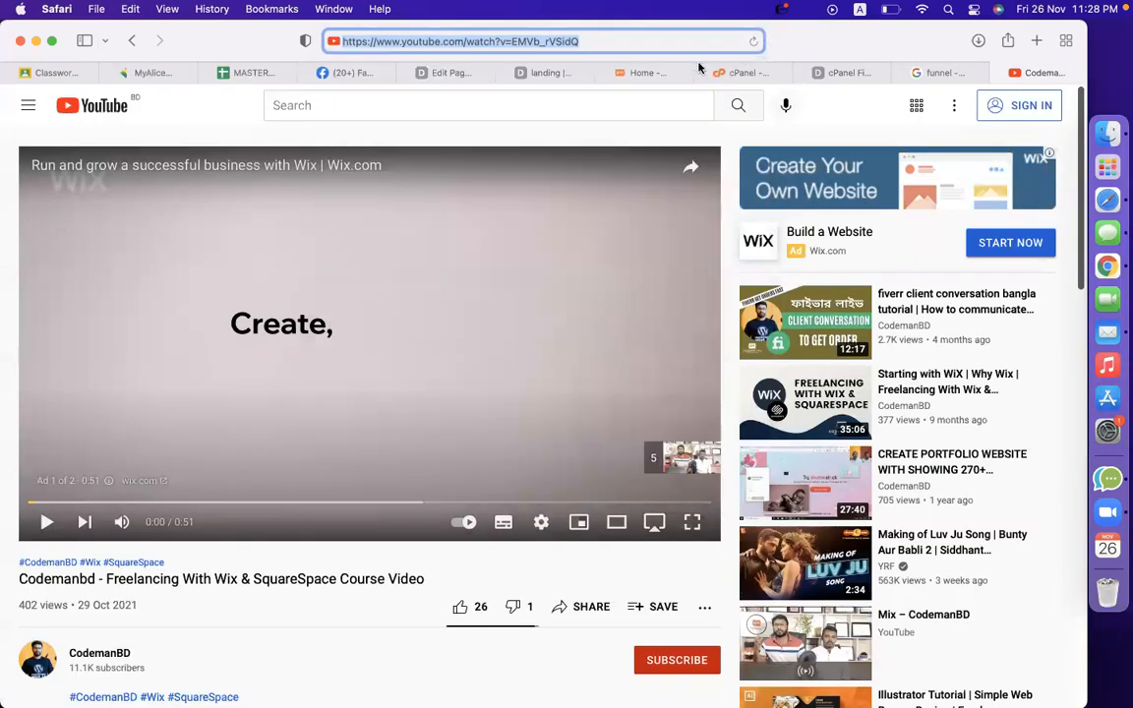
left_click(659, 74)
left_click(587, 75)
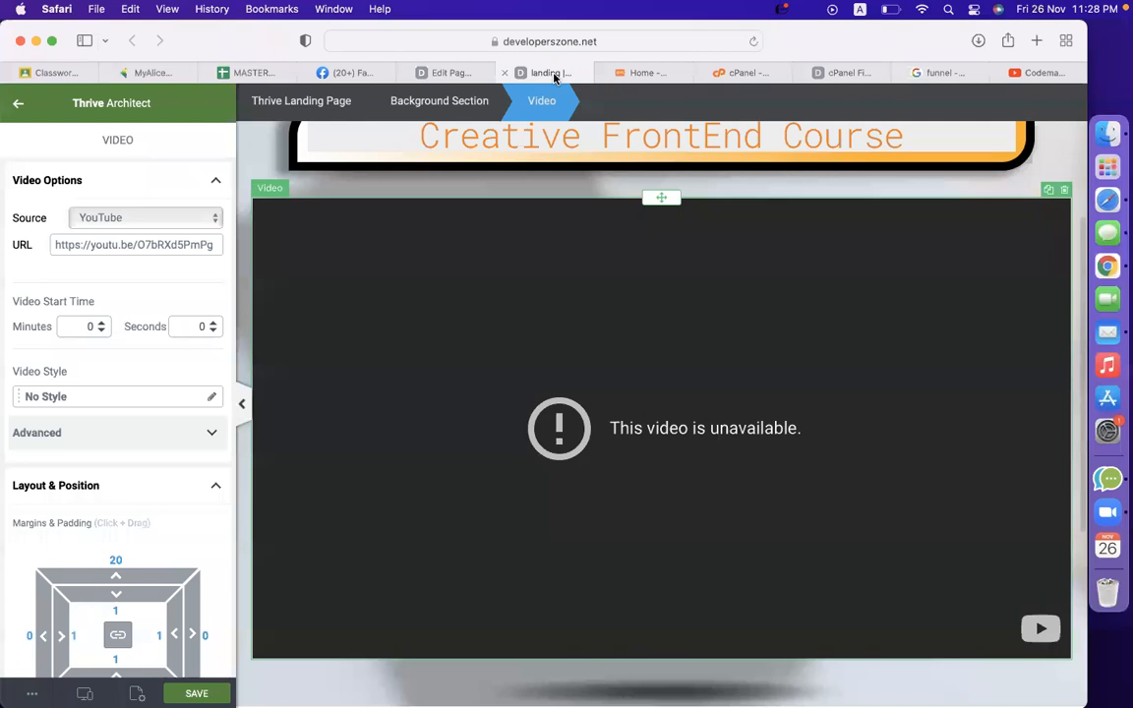
triple_click(164, 250)
key("super+v")
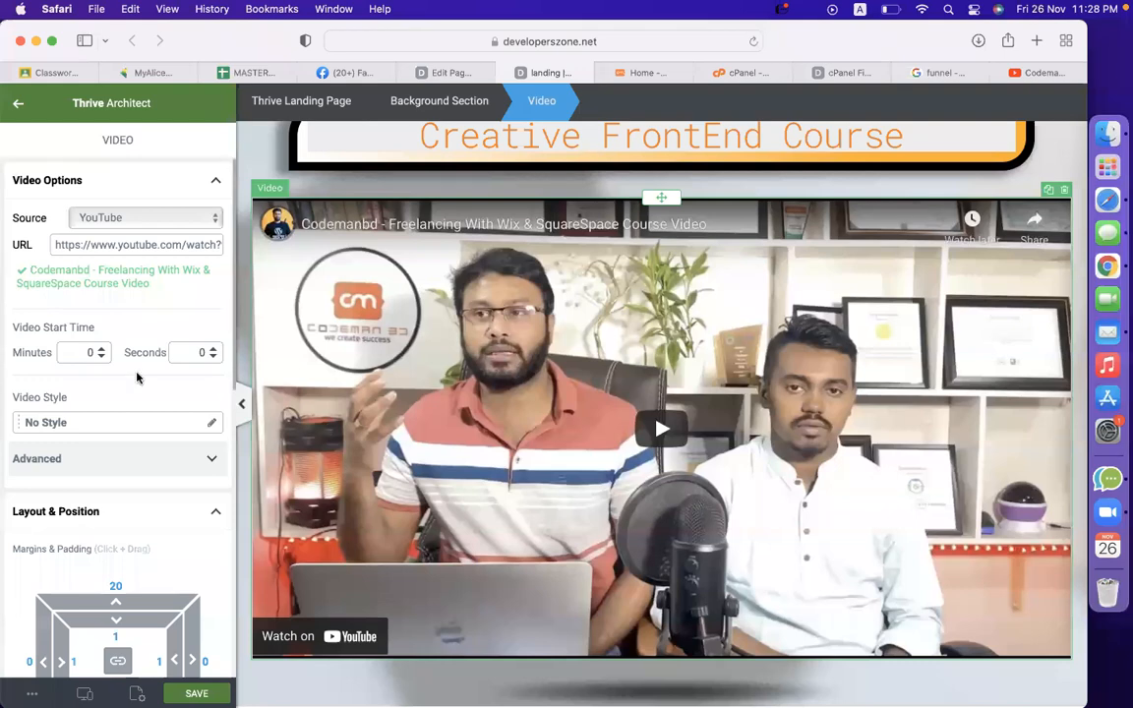
scroll(138, 374, "down", 4)
scroll(137, 377, "up", 3)
scroll(137, 377, "down", 5)
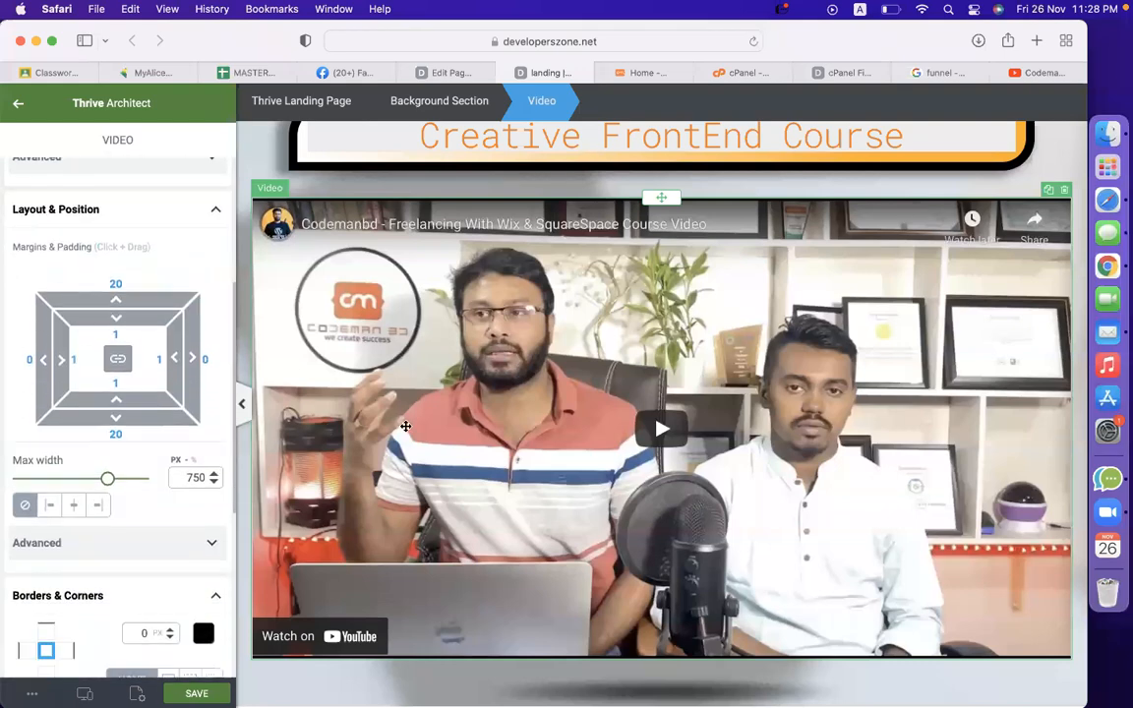
scroll(457, 428, "down", 5)
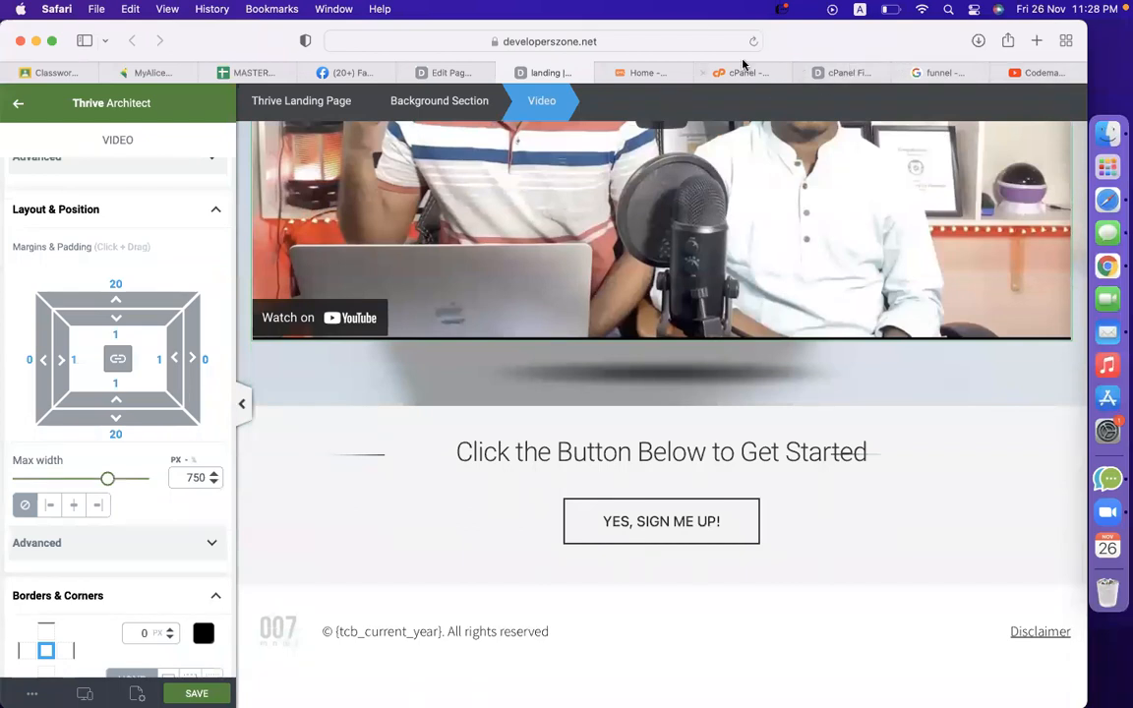
Step: Copy the section heading "এই কোর্স থেকে কি কি শিখতে পারবে:" from the Creative Frontend course site and return to the landing page editor
left_click(841, 72)
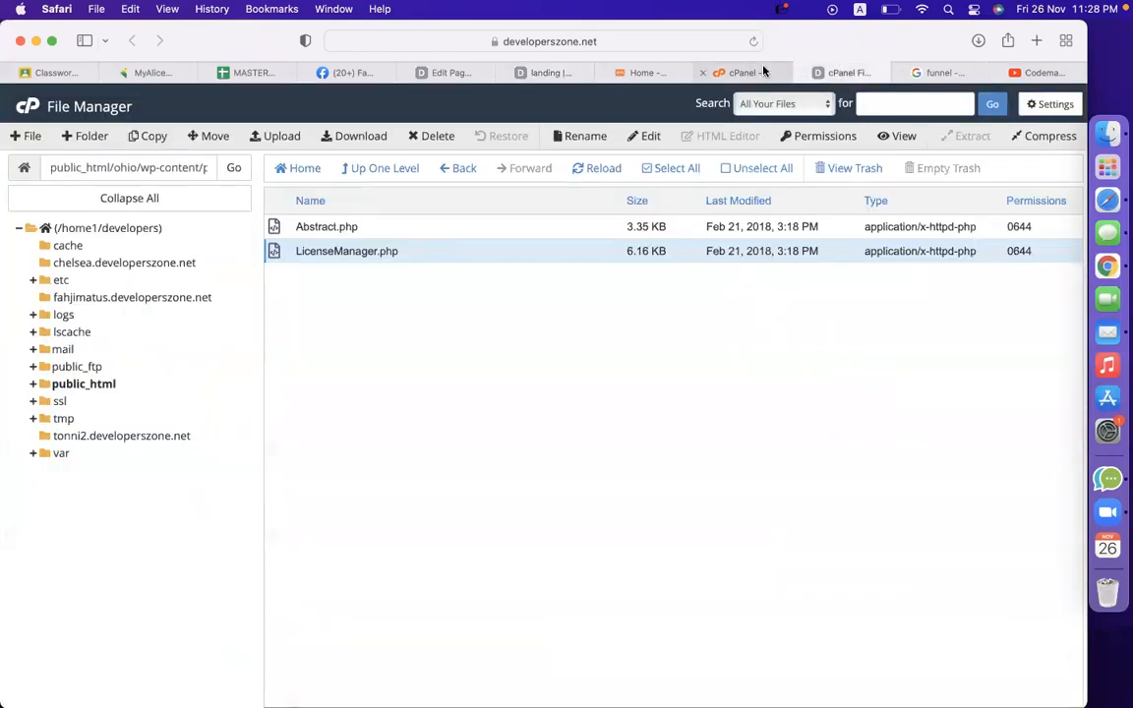
left_click(937, 72)
left_click(640, 72)
scroll(501, 341, "down", 10)
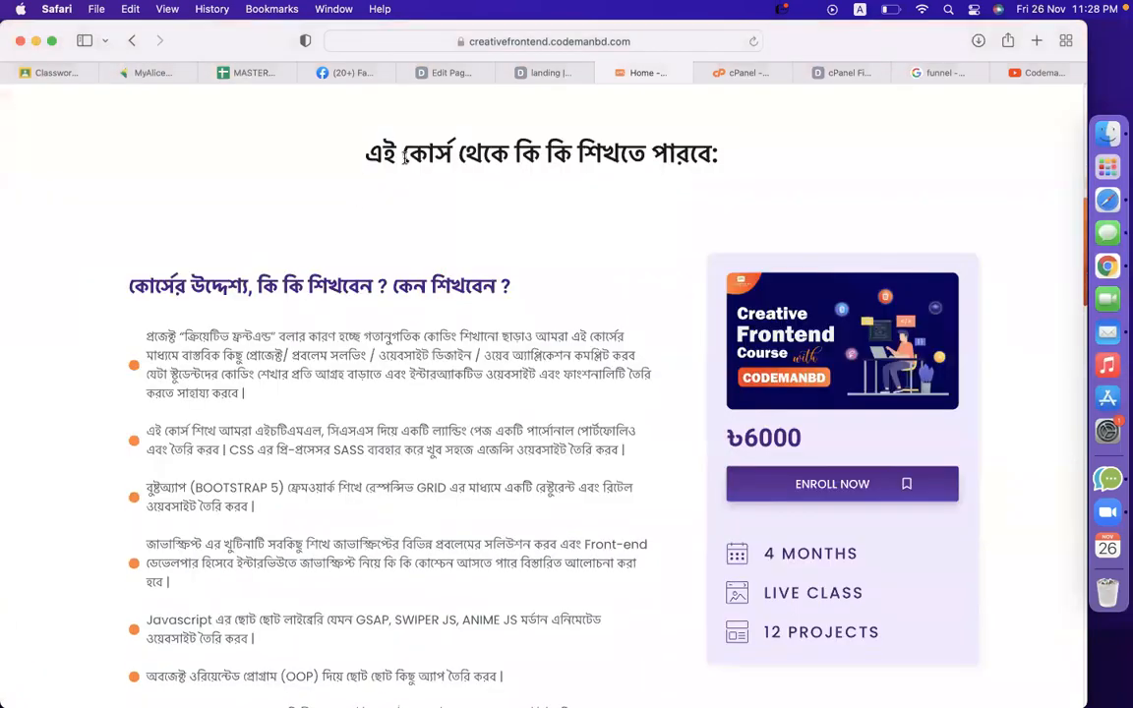
left_click_drag(365, 154, 719, 170)
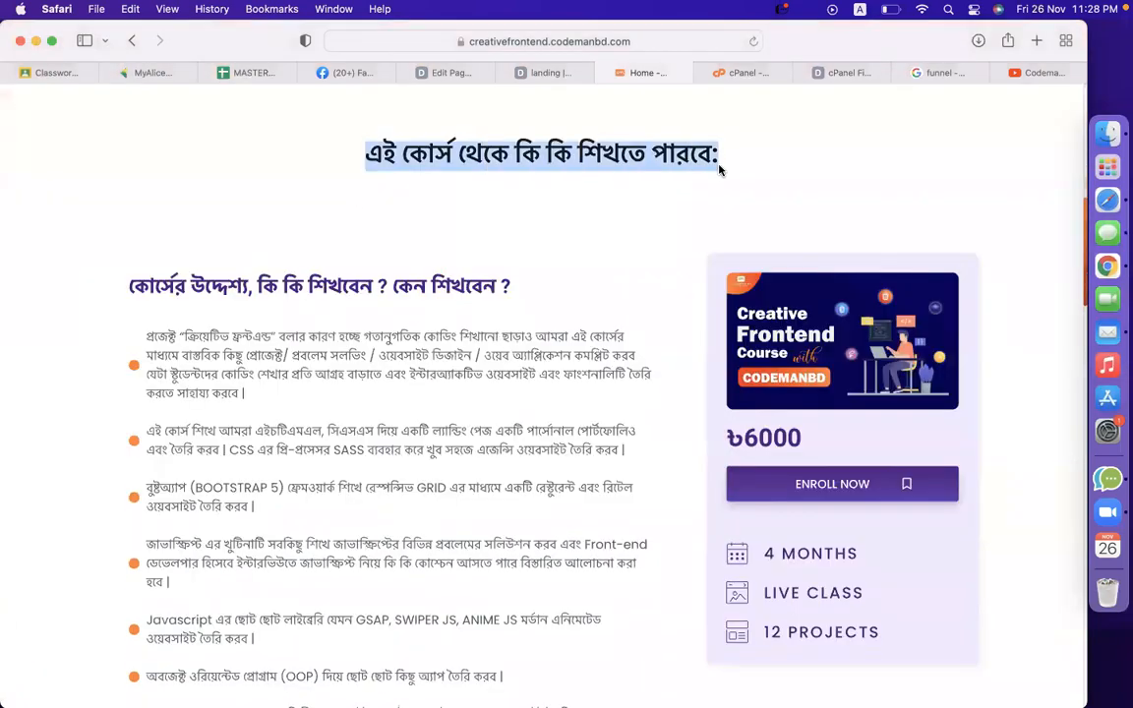
right_click(567, 157)
left_click(588, 230)
left_click(561, 72)
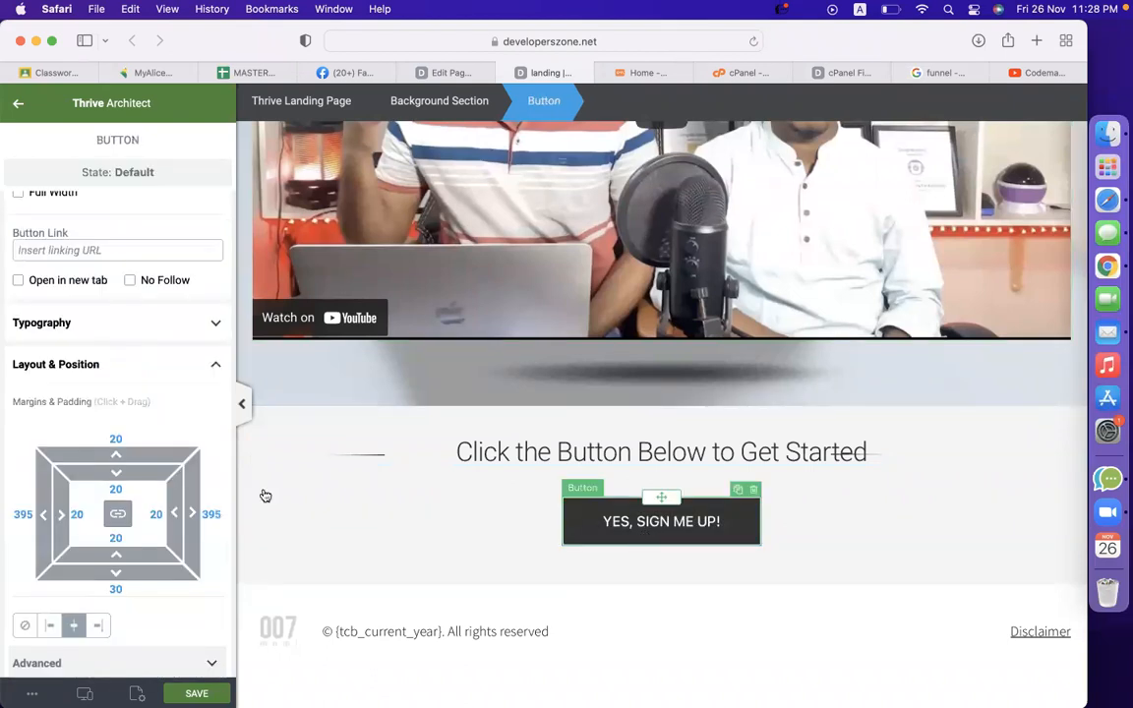
scroll(134, 373, "up", 4)
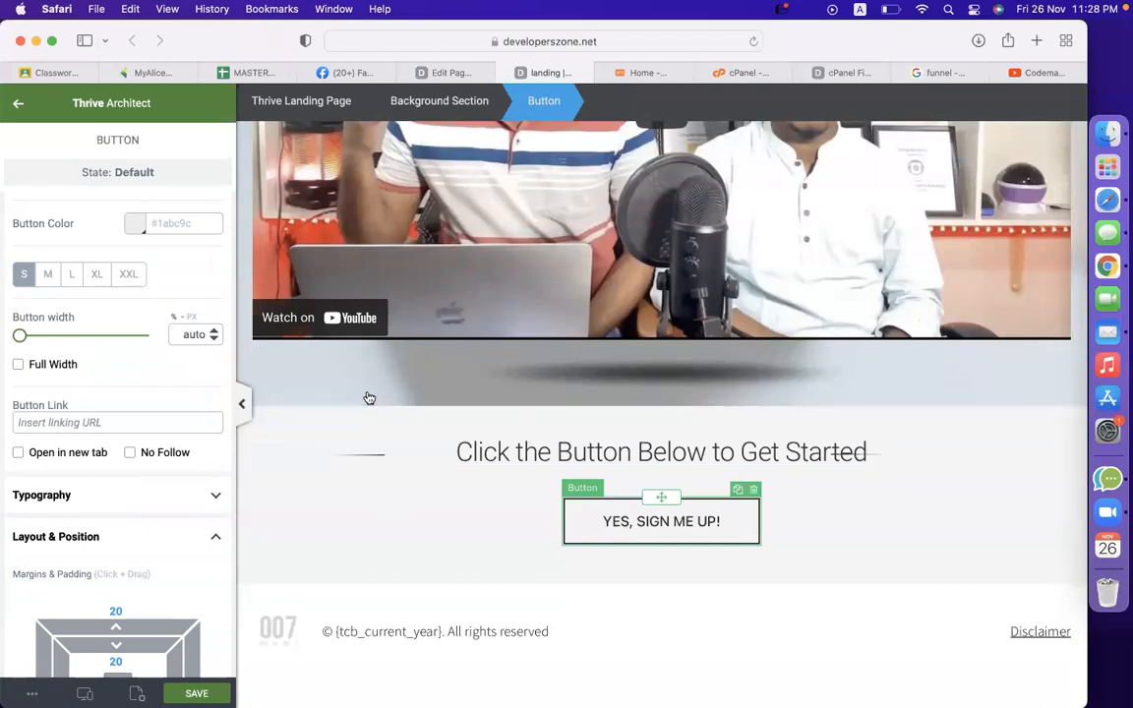
scroll(61, 412, "down", 10)
scroll(61, 413, "up", 10)
Step: Add a heading element between the video and the sign-up section, and replace its placeholder with the copied "এই কোর্স থেকে কি কি শিখতে পারবে:"
left_click(17, 103)
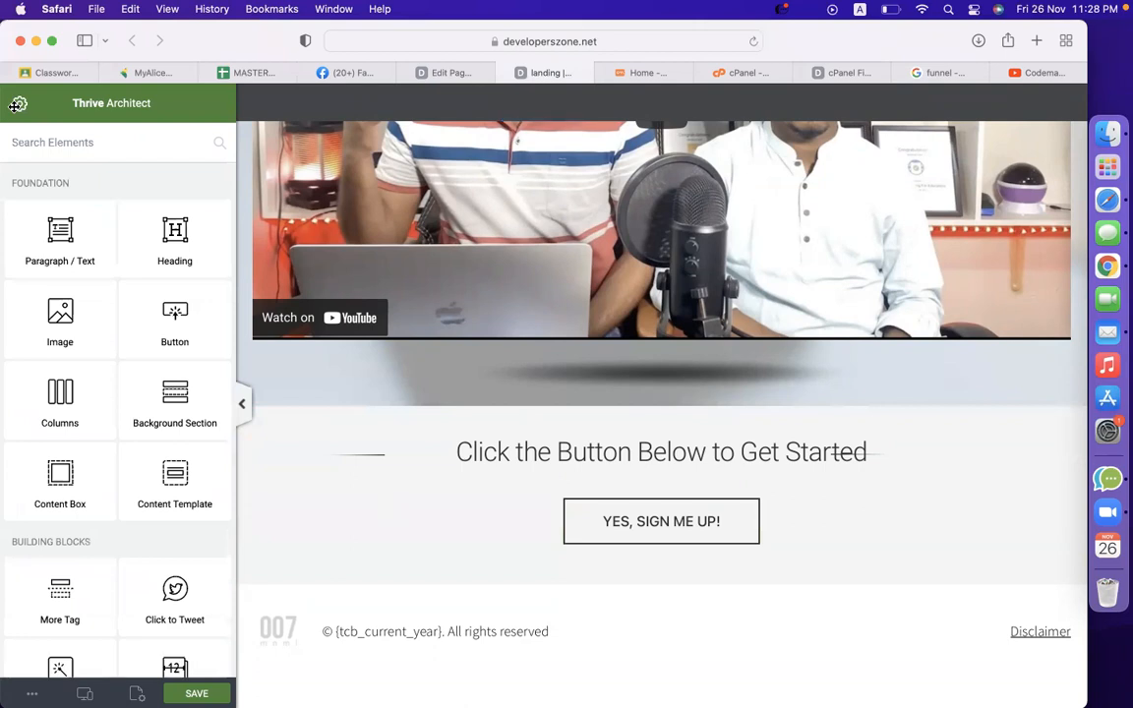
scroll(187, 433, "down", 15)
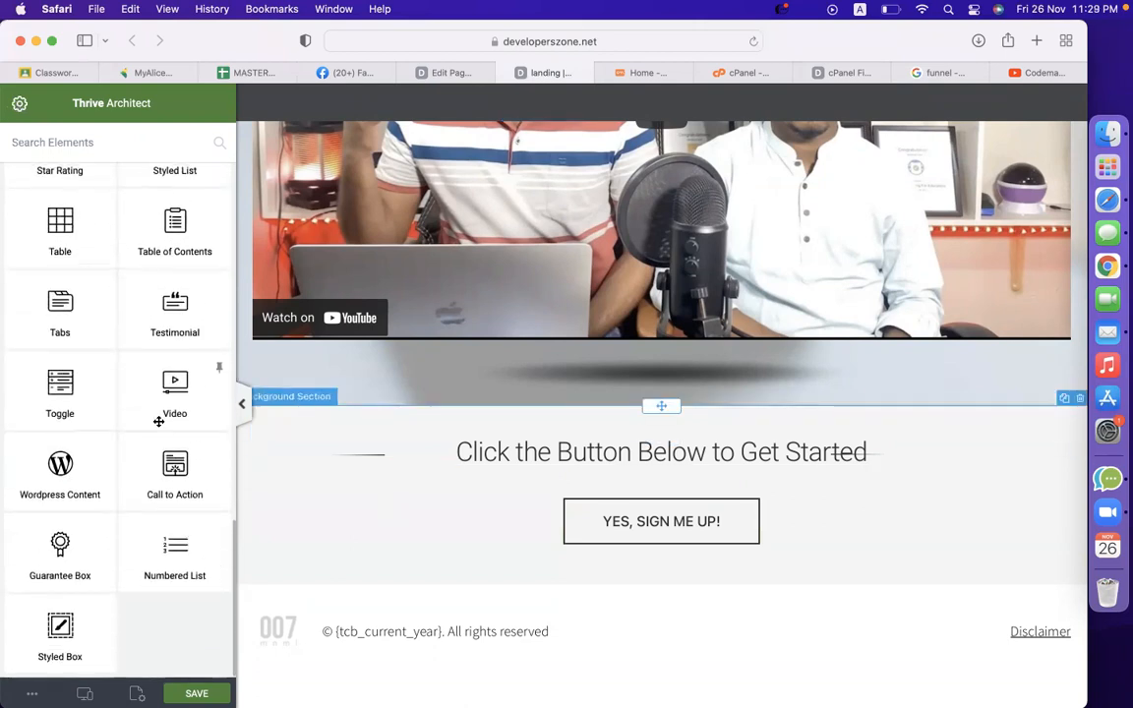
scroll(159, 421, "up", 5)
scroll(147, 364, "up", 3)
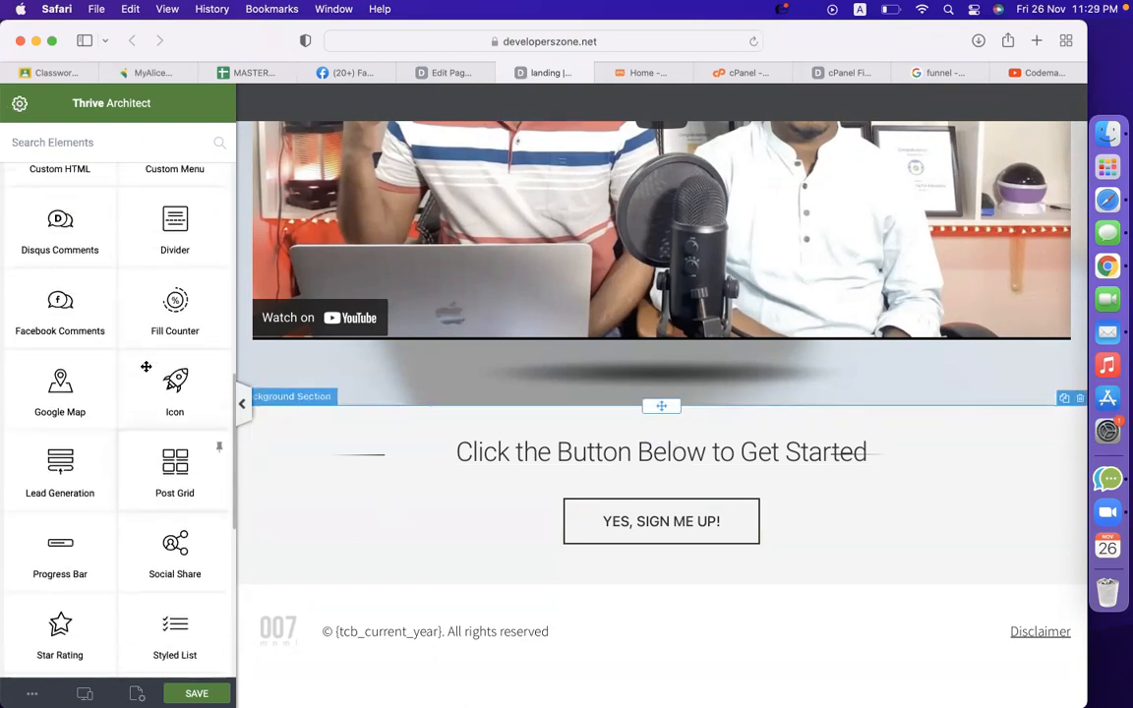
scroll(174, 417, "up", 7)
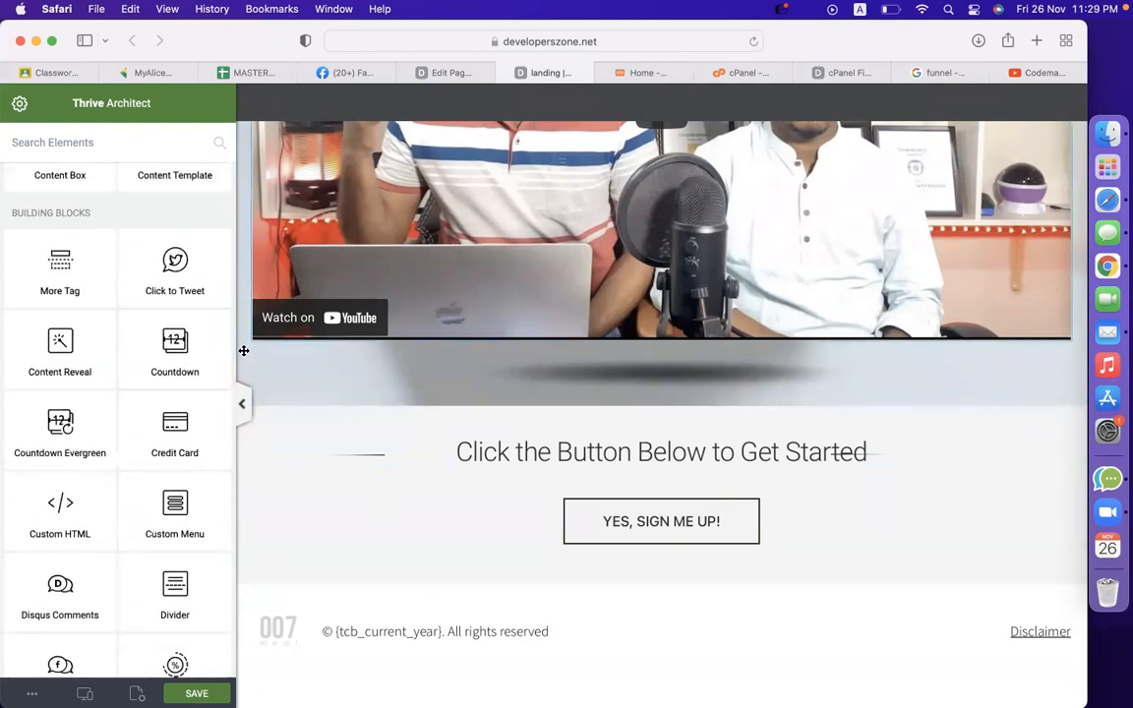
scroll(182, 339, "up", 7)
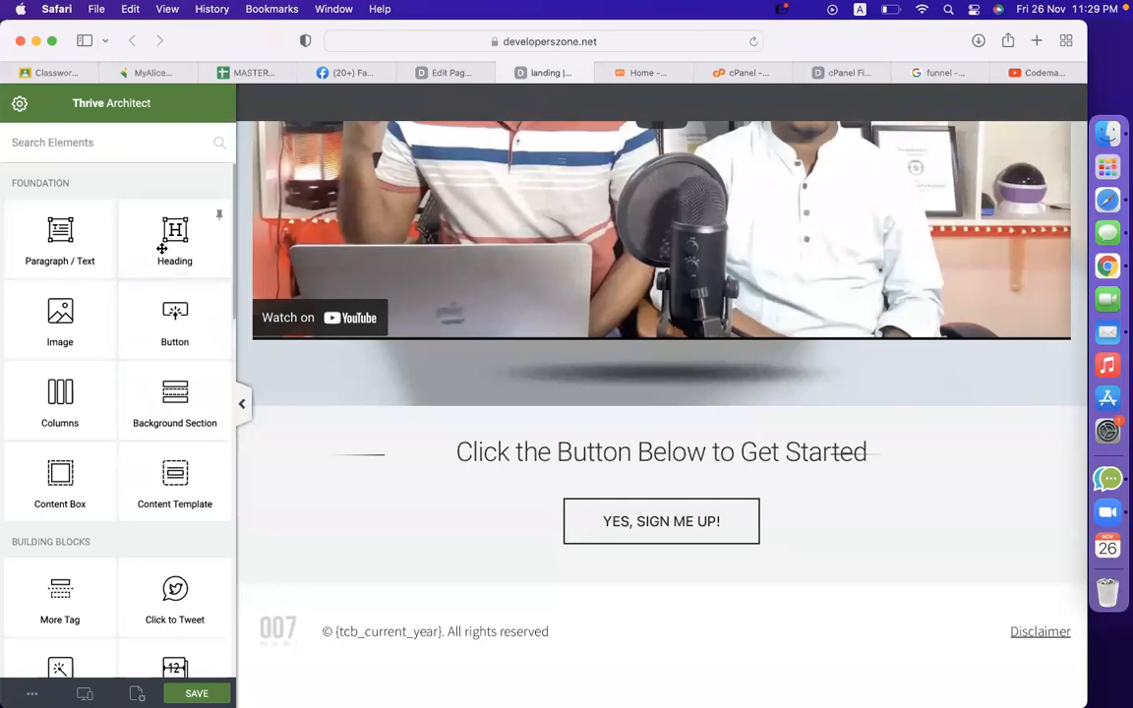
left_click_drag(163, 253, 523, 486)
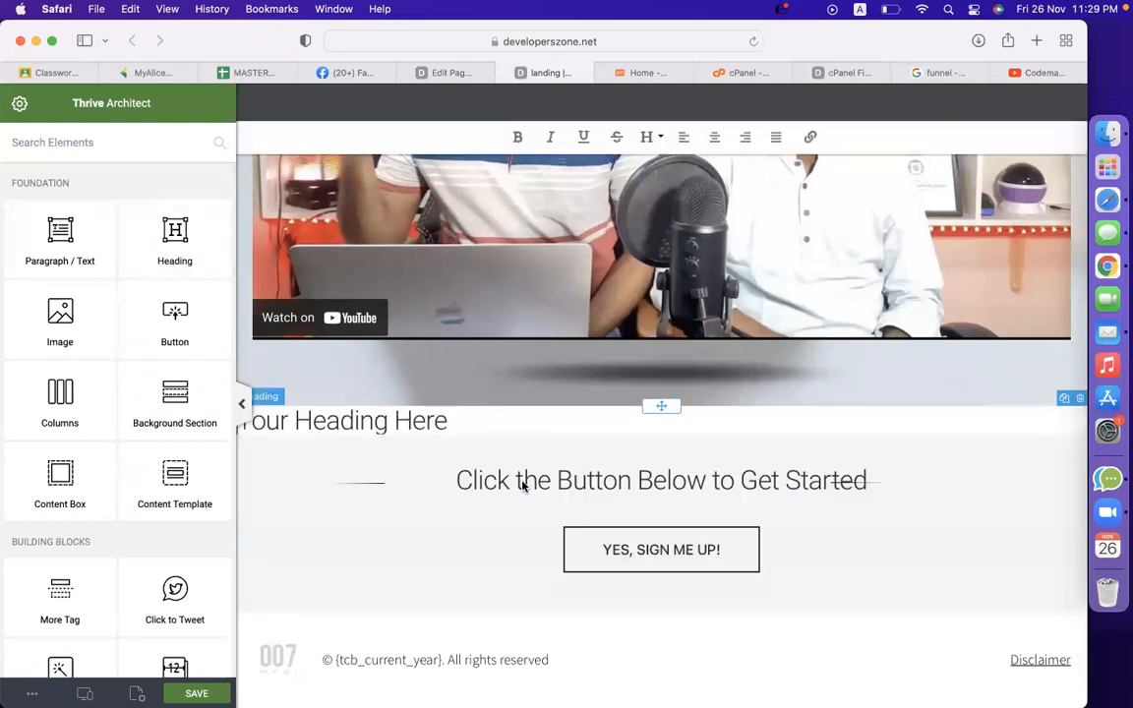
triple_click(398, 421)
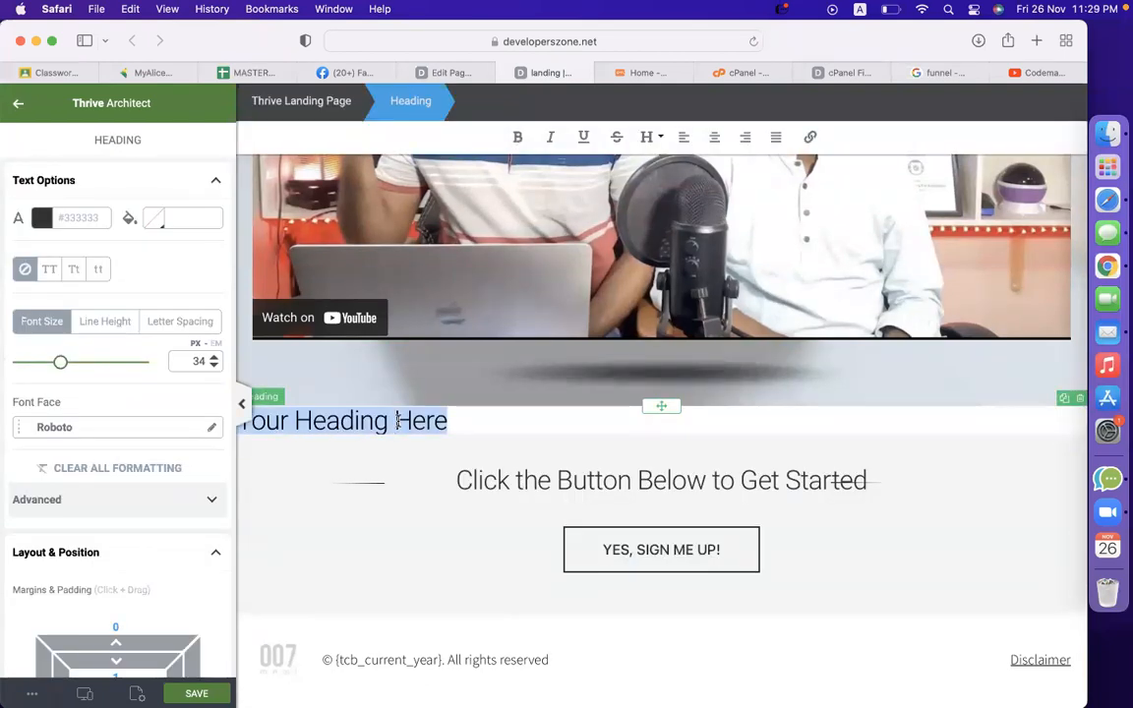
key("super+v")
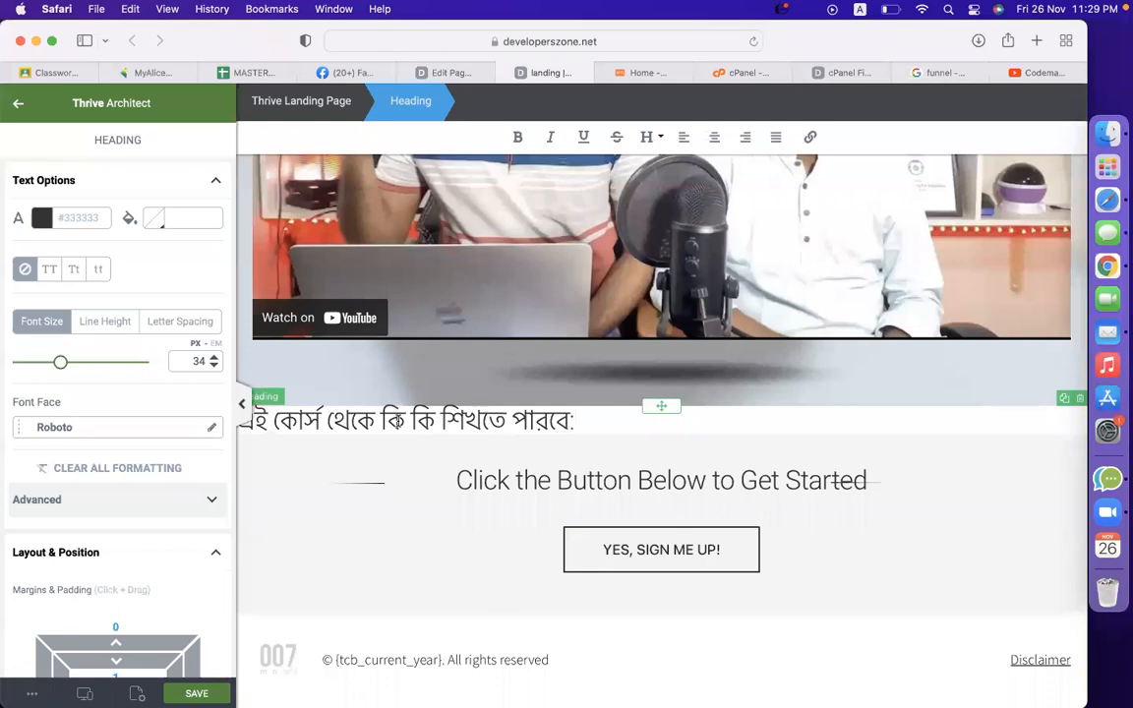
Step: Try center and right position alignment for the new Bengali heading
scroll(108, 404, "down", 10)
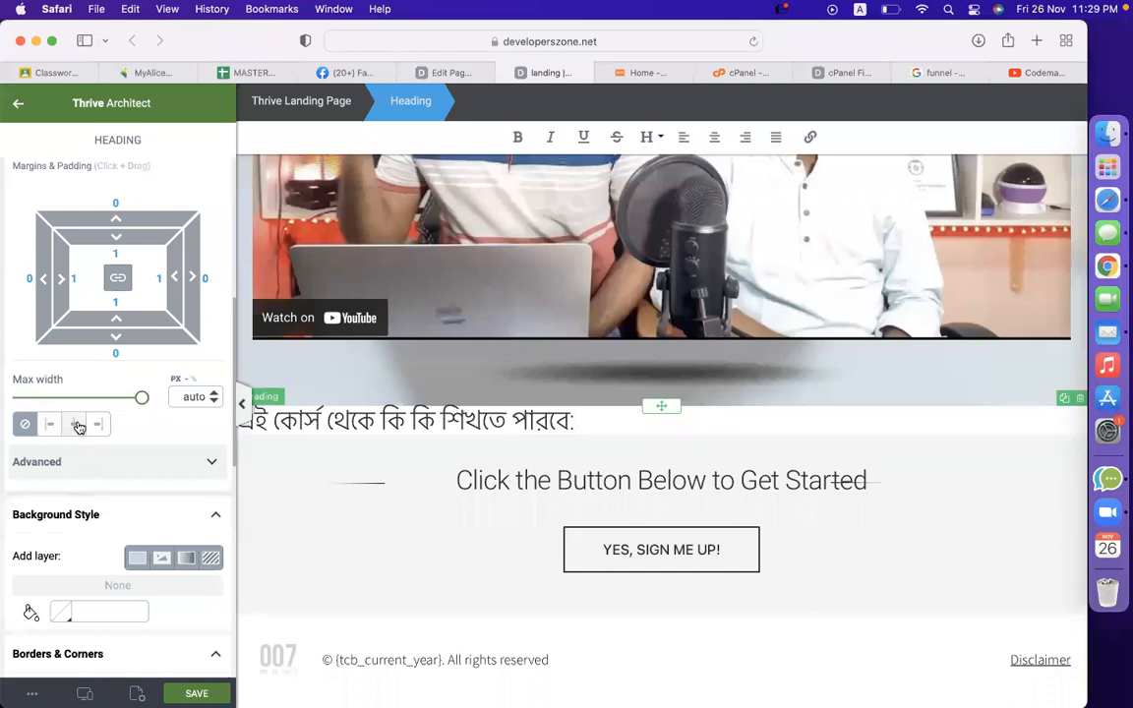
left_click(78, 424)
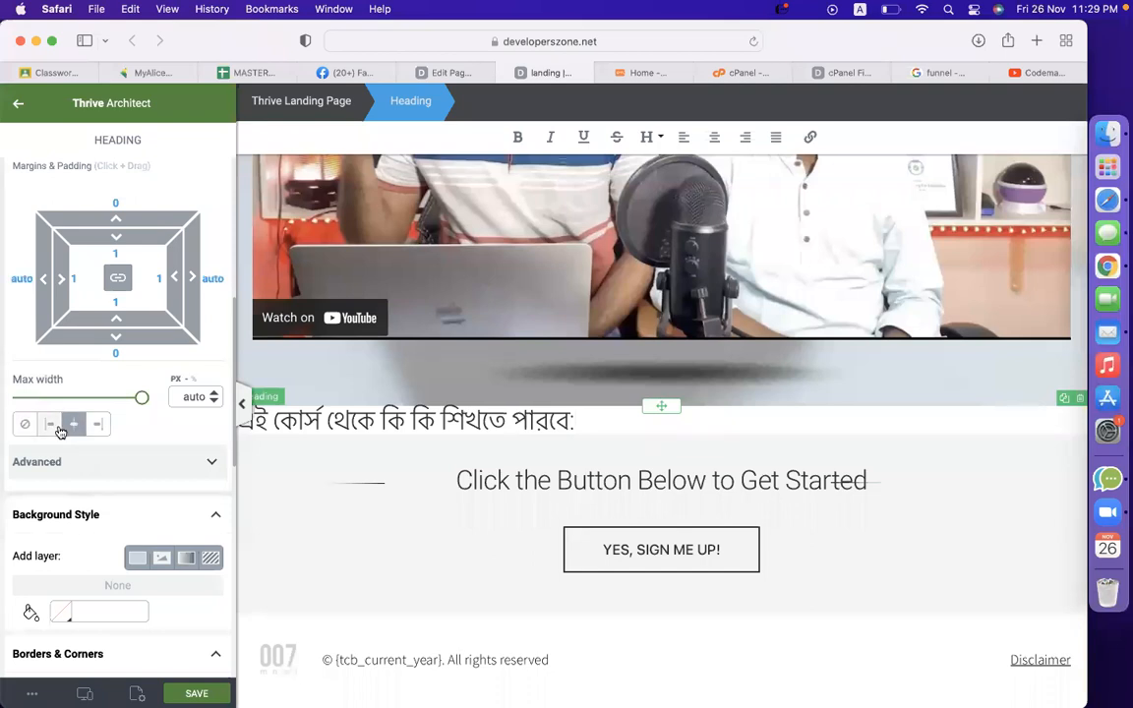
left_click(98, 424)
left_click(66, 427)
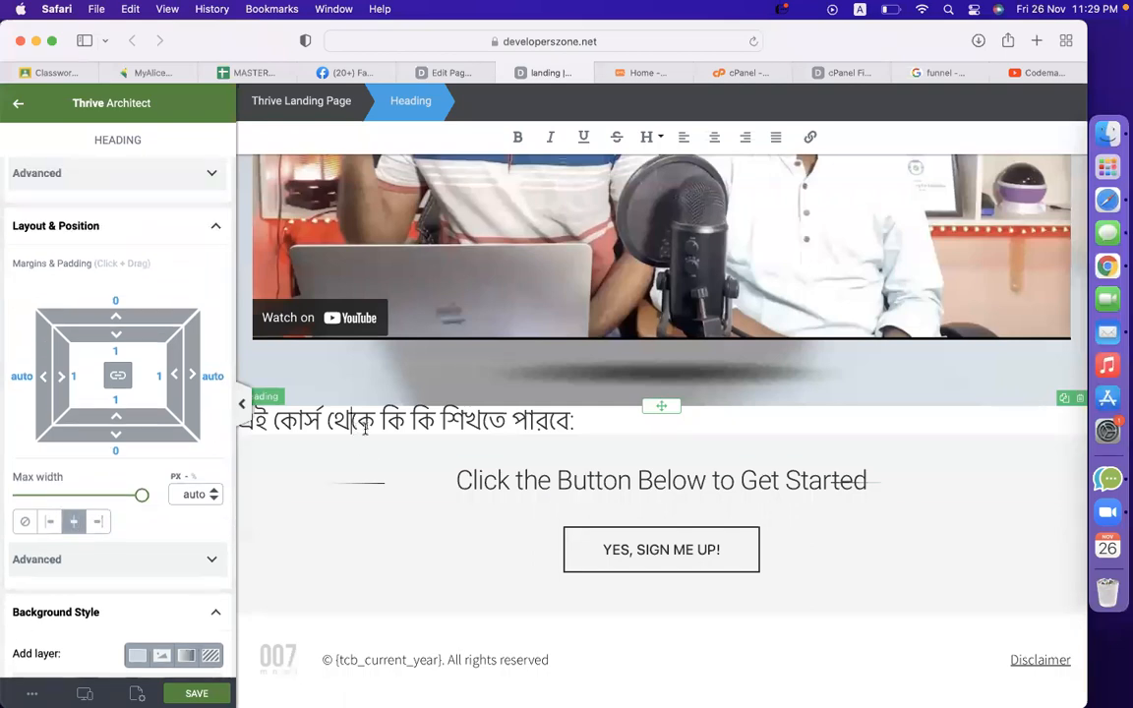
Step: Slightly increase the font size of the new Bengali heading
scroll(145, 553, "down", 10)
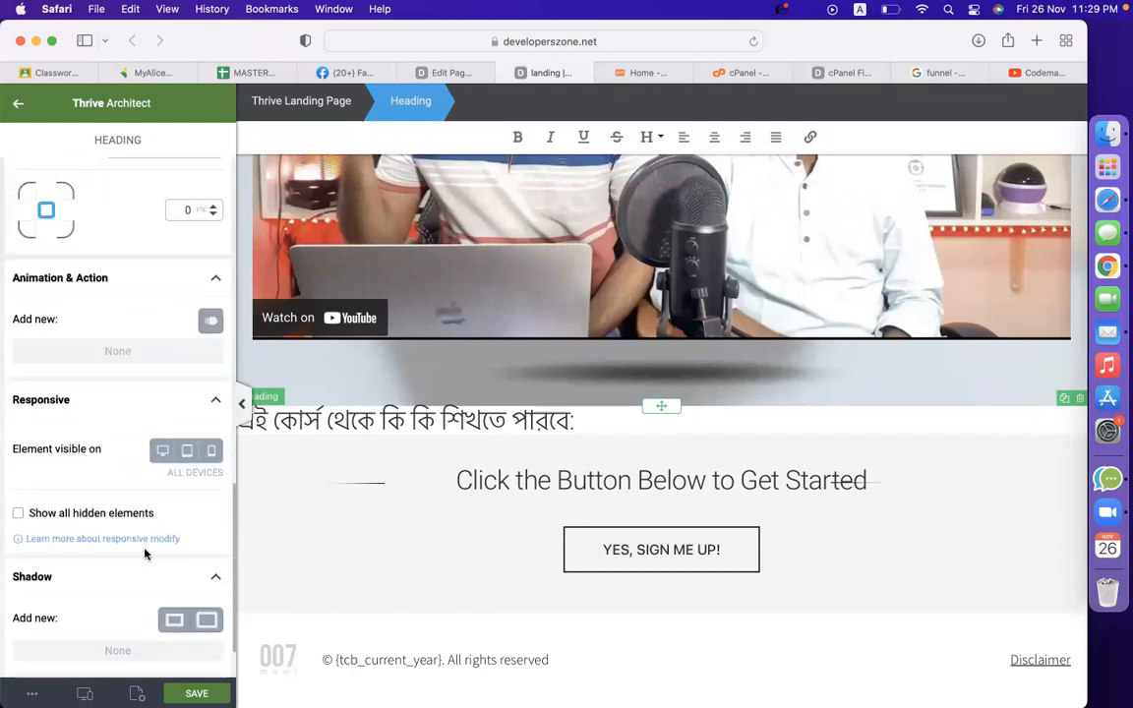
scroll(145, 553, "down", 1)
scroll(144, 554, "up", 11)
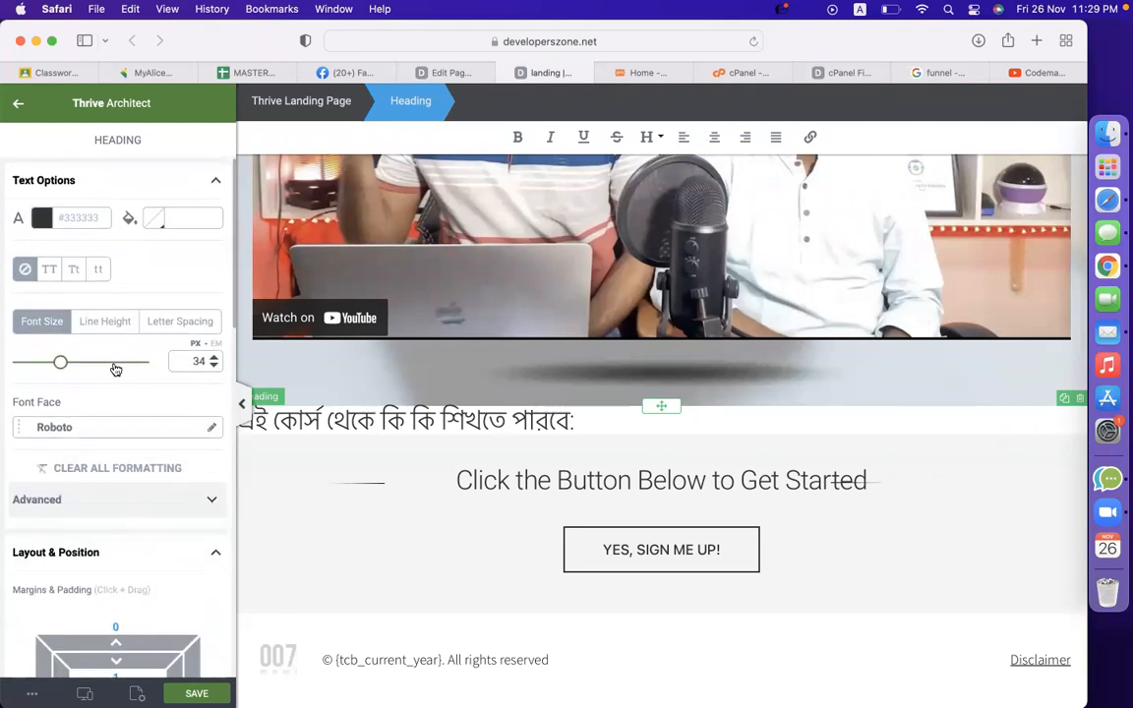
mouse_move(61, 365)
left_mouse_down()
mouse_move(78, 364)
mouse_move(63, 366)
left_mouse_up()
Step: Set the Bengali heading's maximum width to 1082 px and its position alignment to center
scroll(64, 470, "down", 4)
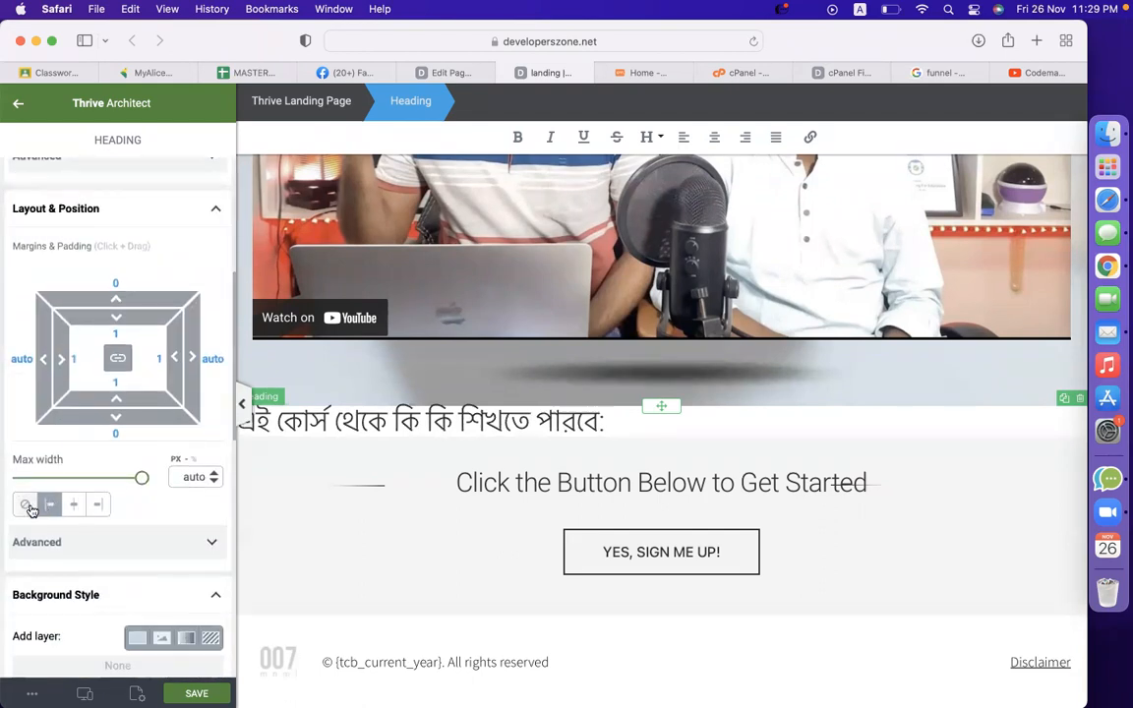
left_click(30, 507)
left_click_drag(129, 482, 191, 471)
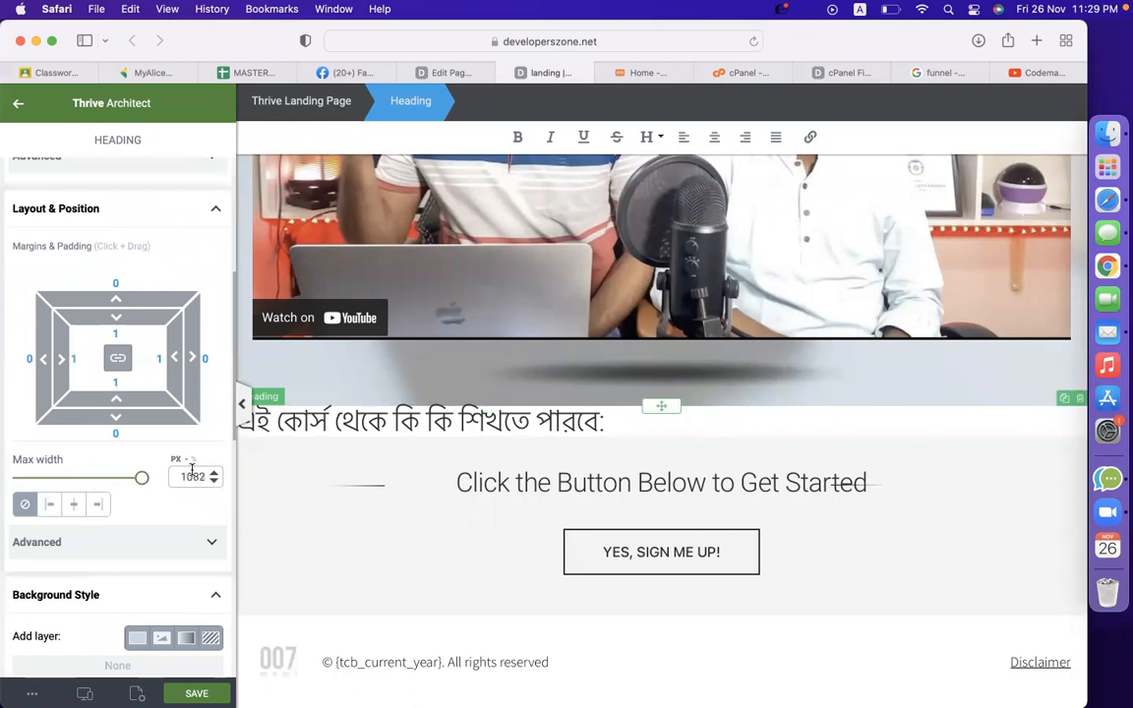
double_click(81, 514)
left_click(81, 513)
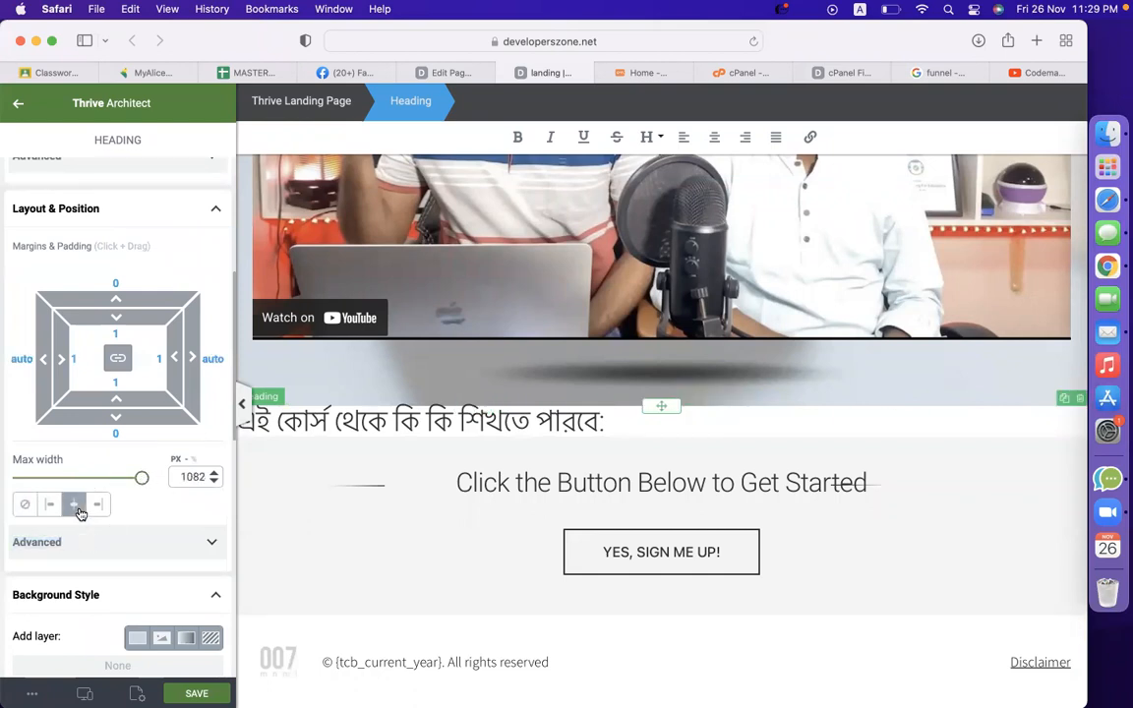
Step: Shift the Bengali heading toward the page center with 265 px left padding, and set its top margin to 35 px
left_click_drag(39, 359, 247, 371)
left_click_drag(61, 358, 292, 368)
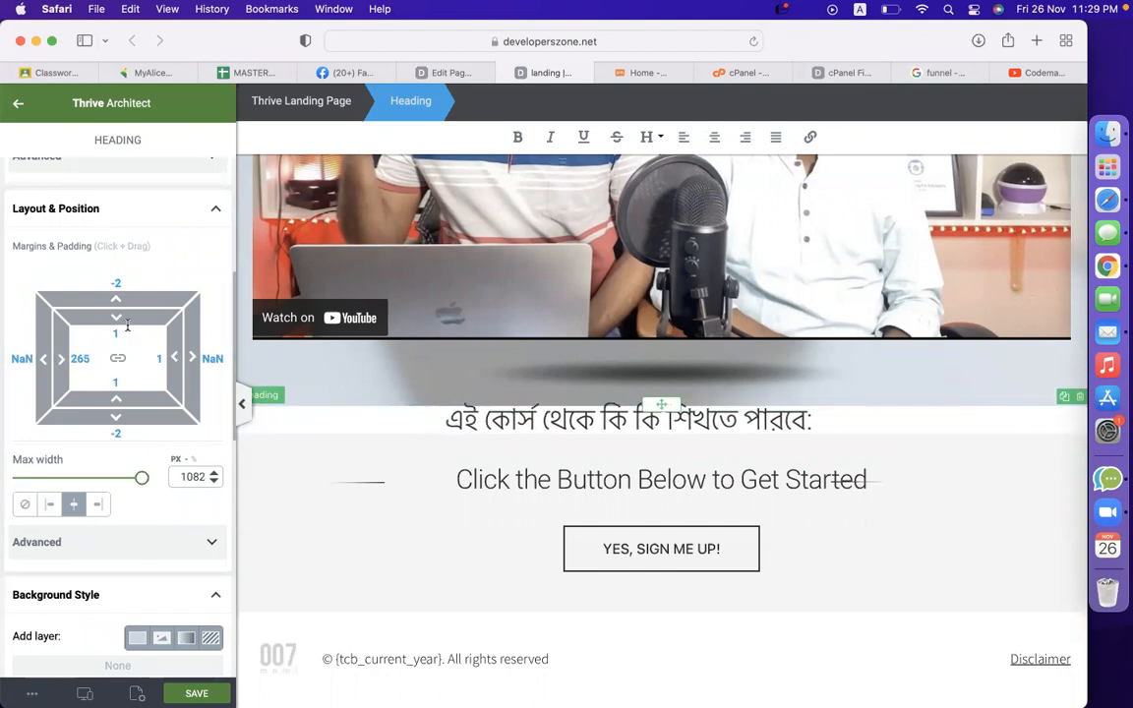
left_click_drag(114, 293, 458, 421)
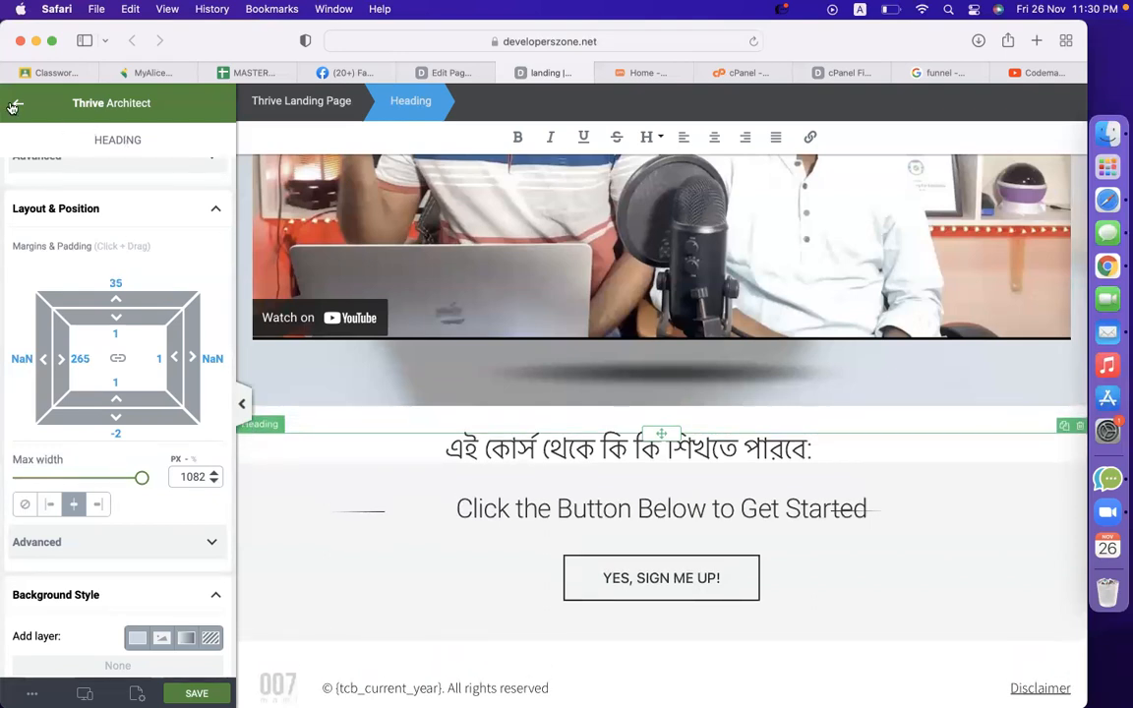
Step: Copy the course objectives heading and its first six bullet points from the Creative Frontend course page
left_click(104, 117)
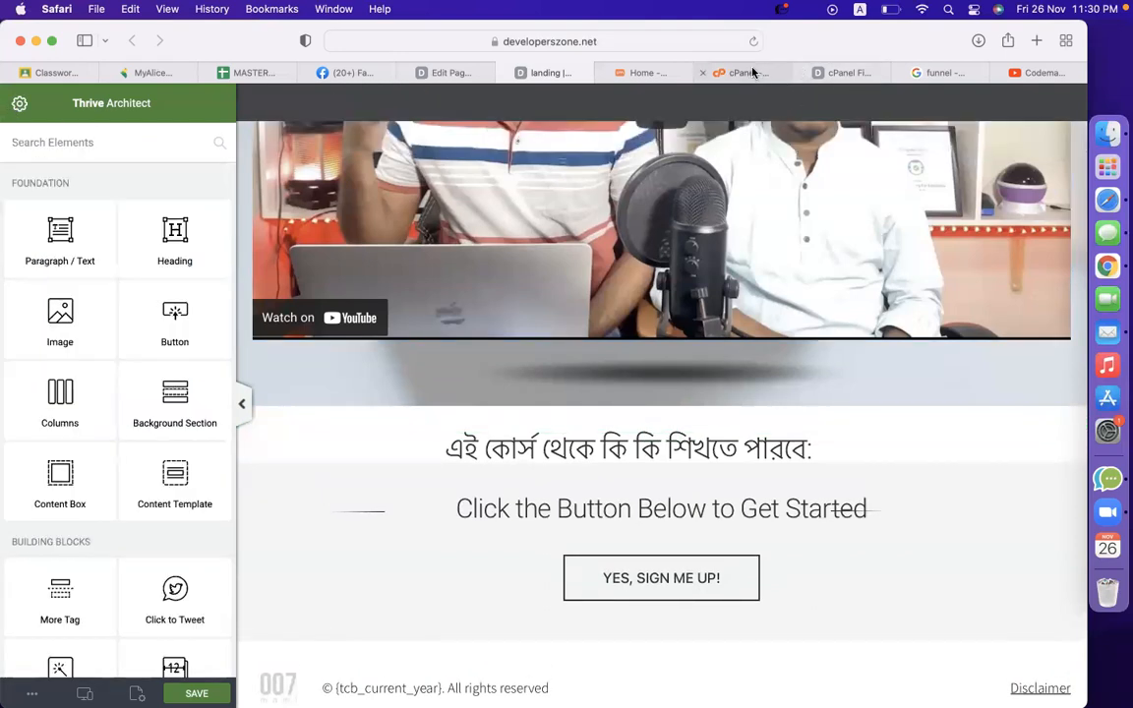
left_click(643, 73)
scroll(512, 364, "down", 2)
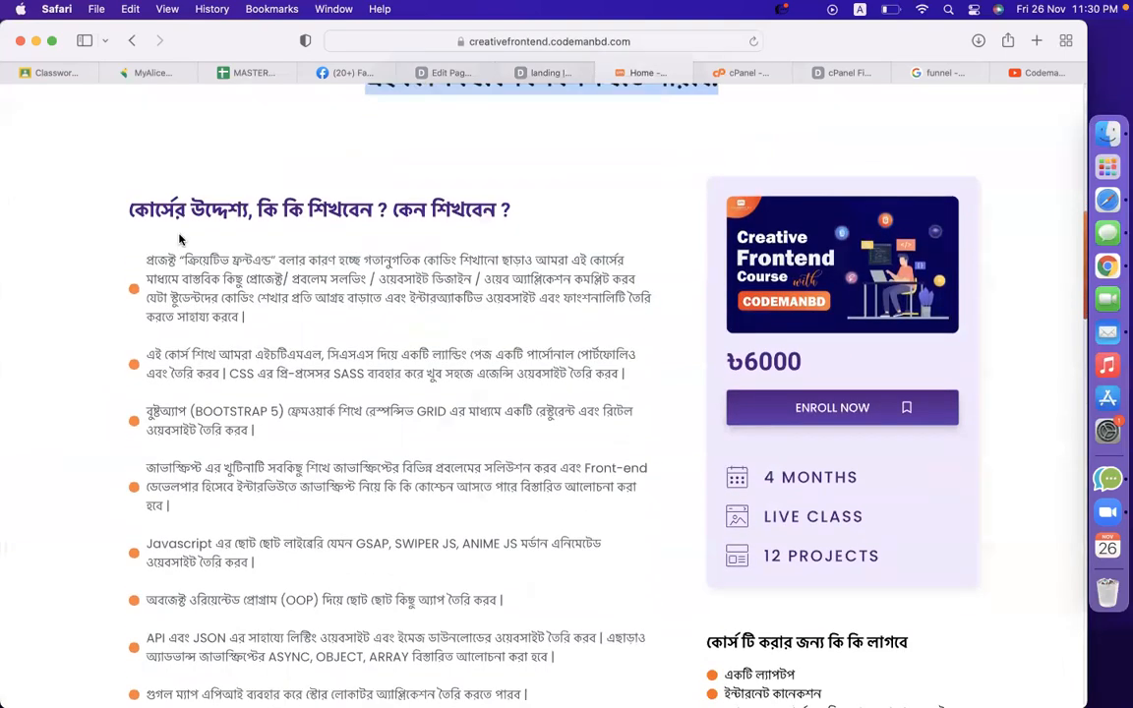
left_click_drag(118, 190, 593, 586)
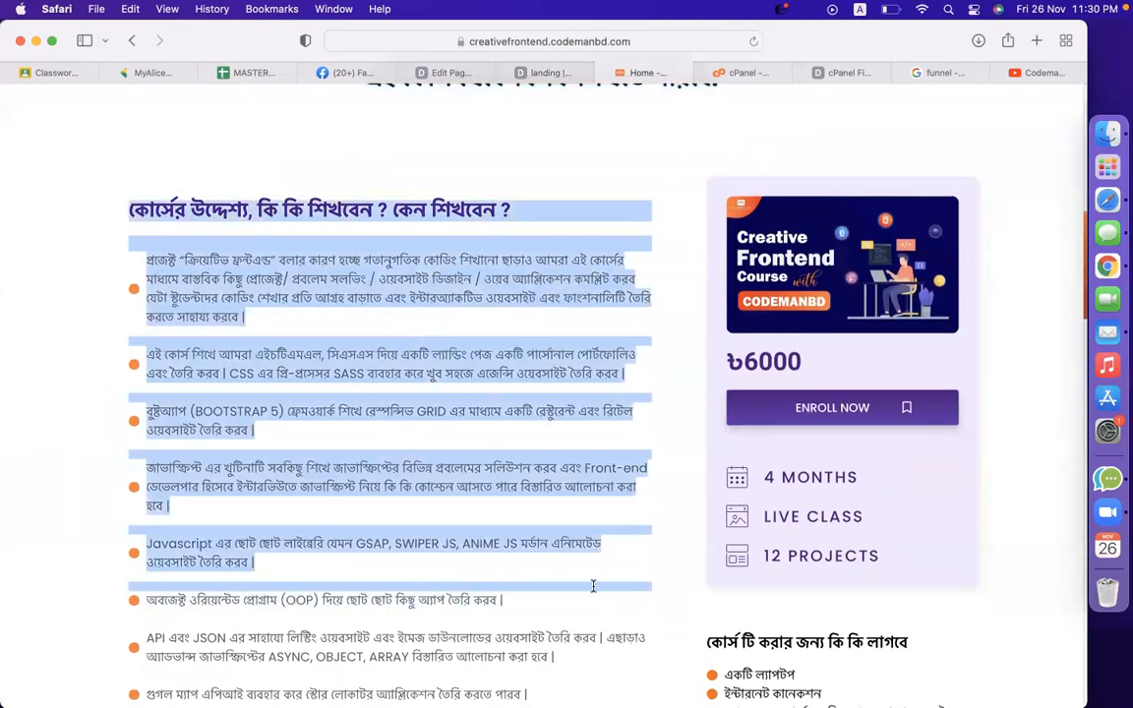
left_click(549, 600)
left_click_drag(518, 606, 113, 182)
key("super+c")
Step: Add a Paragraph / Text element below the Bengali heading on the landing page and replace its placeholder with the copied course objectives
left_click(544, 73)
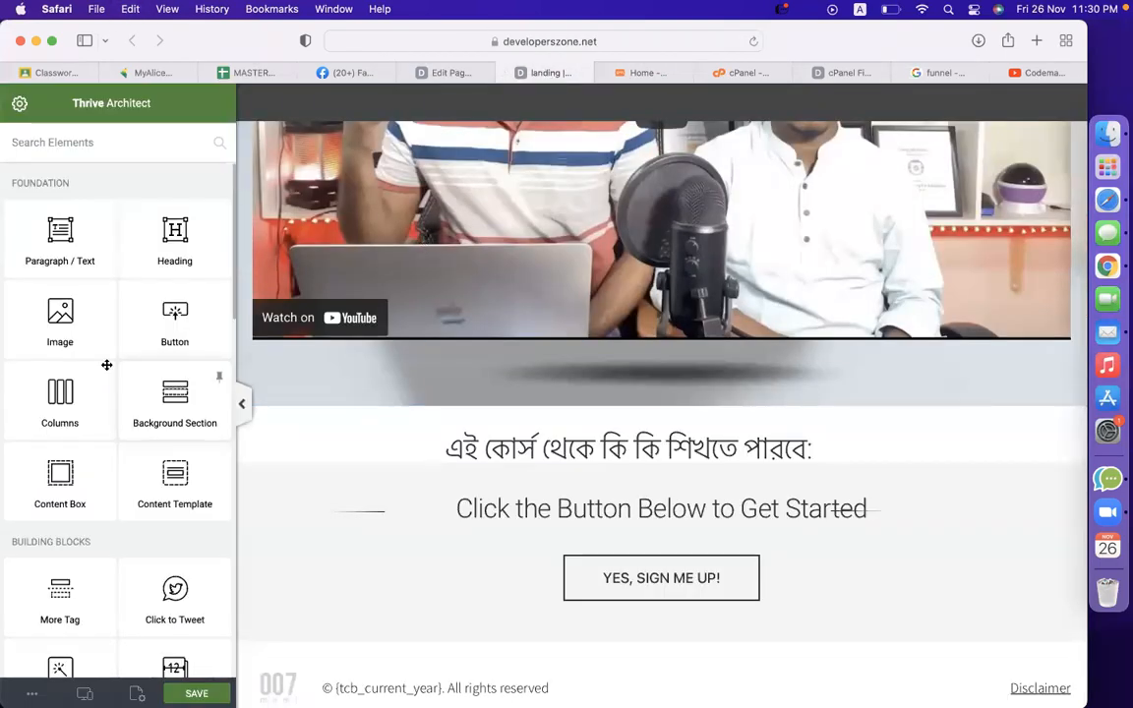
left_click_drag(65, 259, 623, 475)
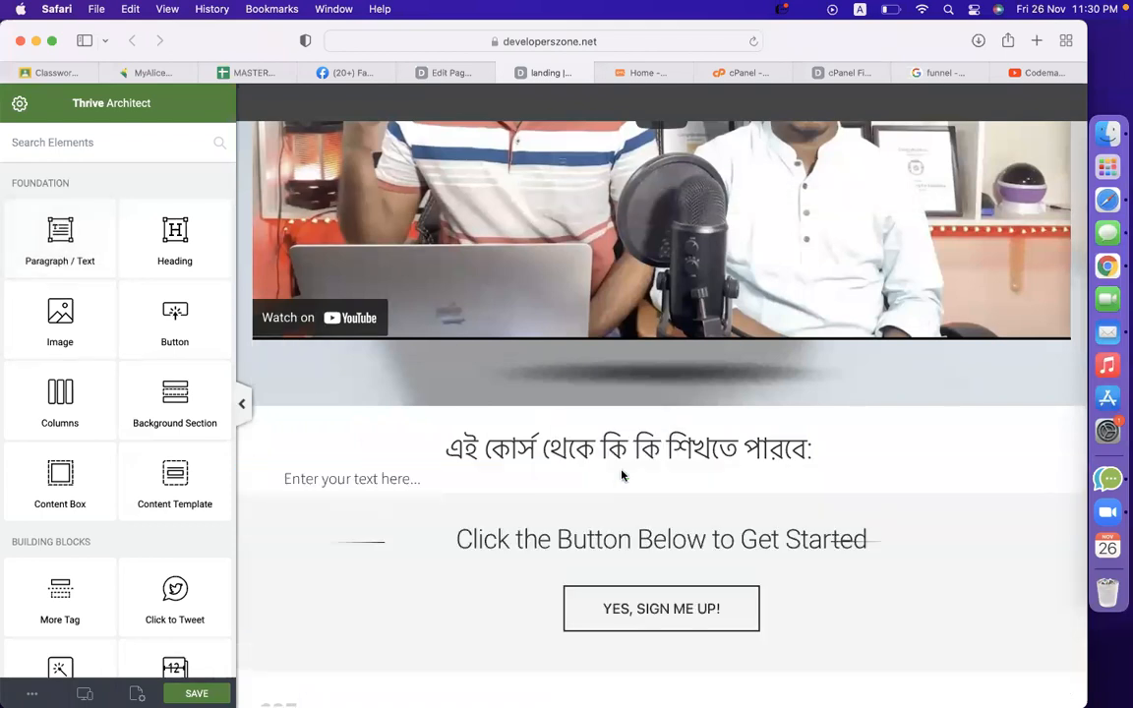
left_click(298, 482)
key("super+v")
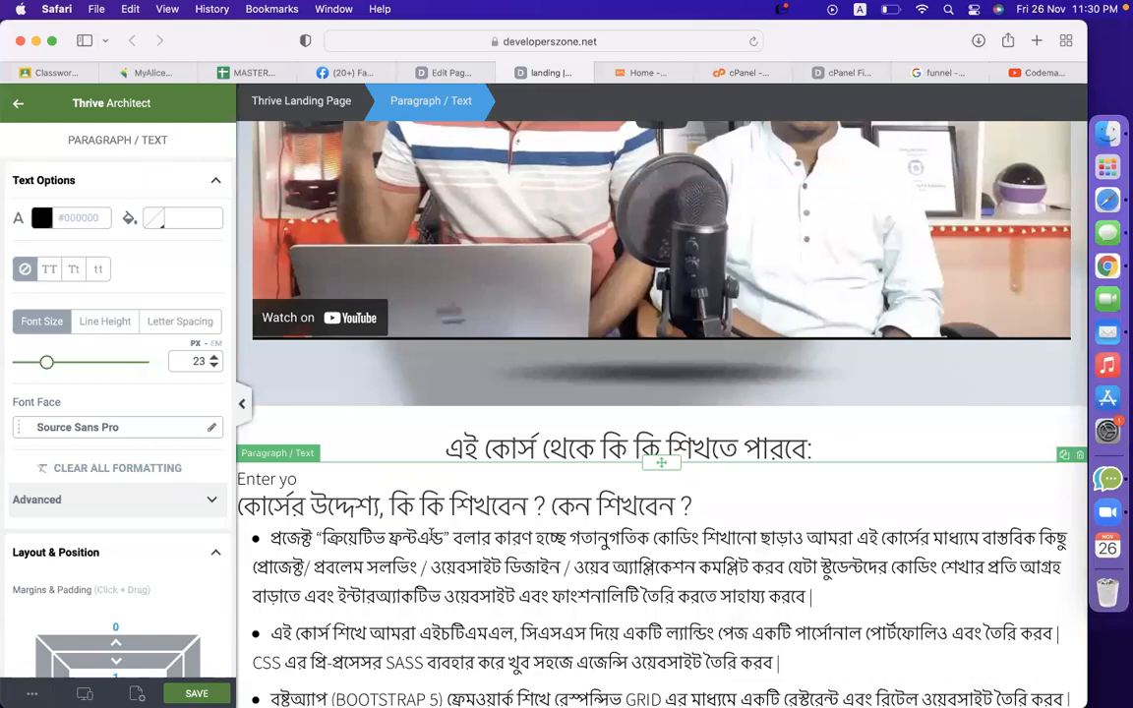
key("super+a")
key("super+v")
Step: Set the course objectives text element's top margin to 54 and center-align the element
scroll(292, 390, "down", 5)
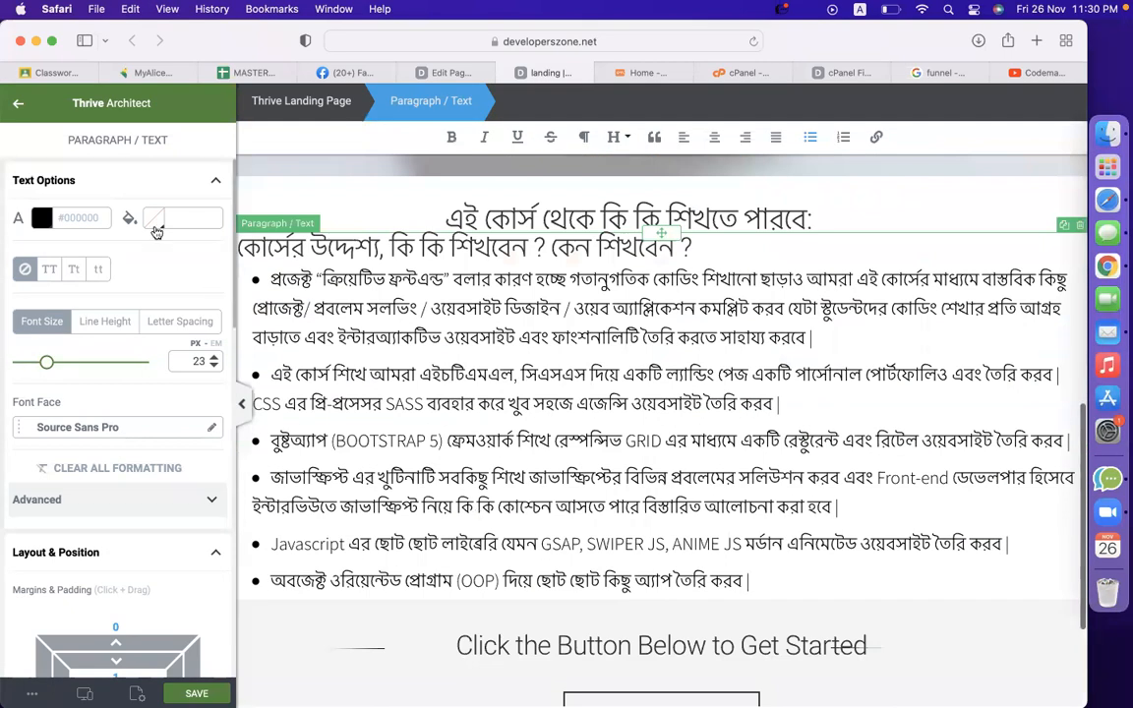
scroll(122, 397, "down", 5)
left_click_drag(116, 372, 108, 258)
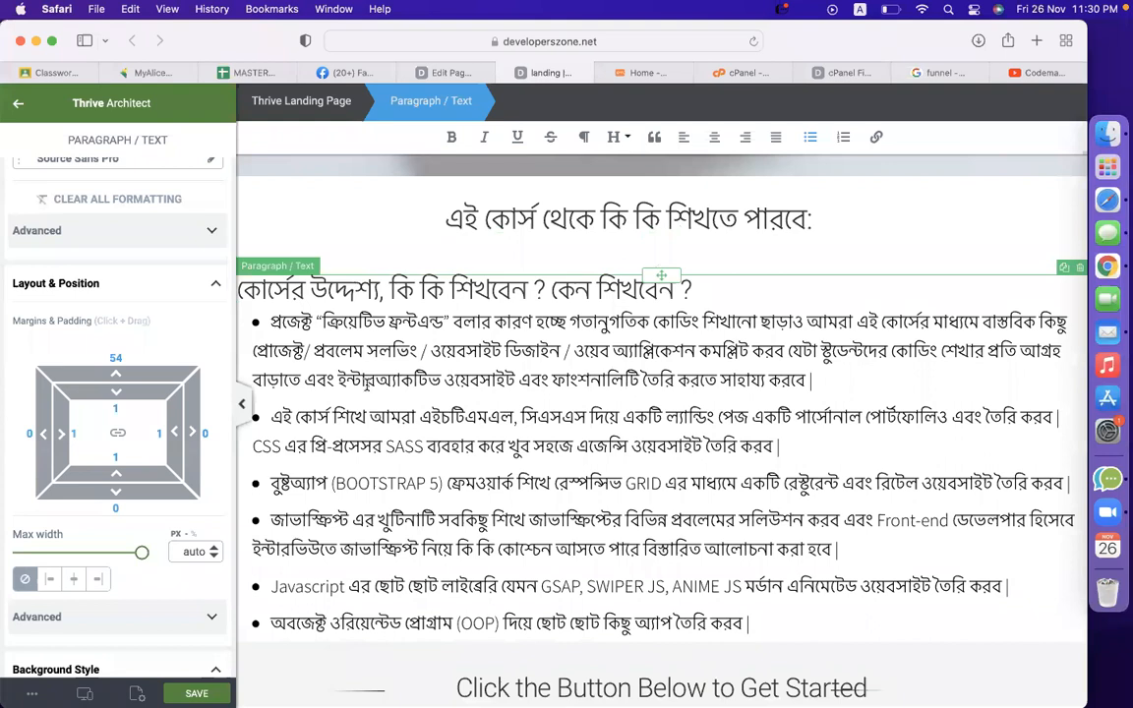
left_click(79, 580)
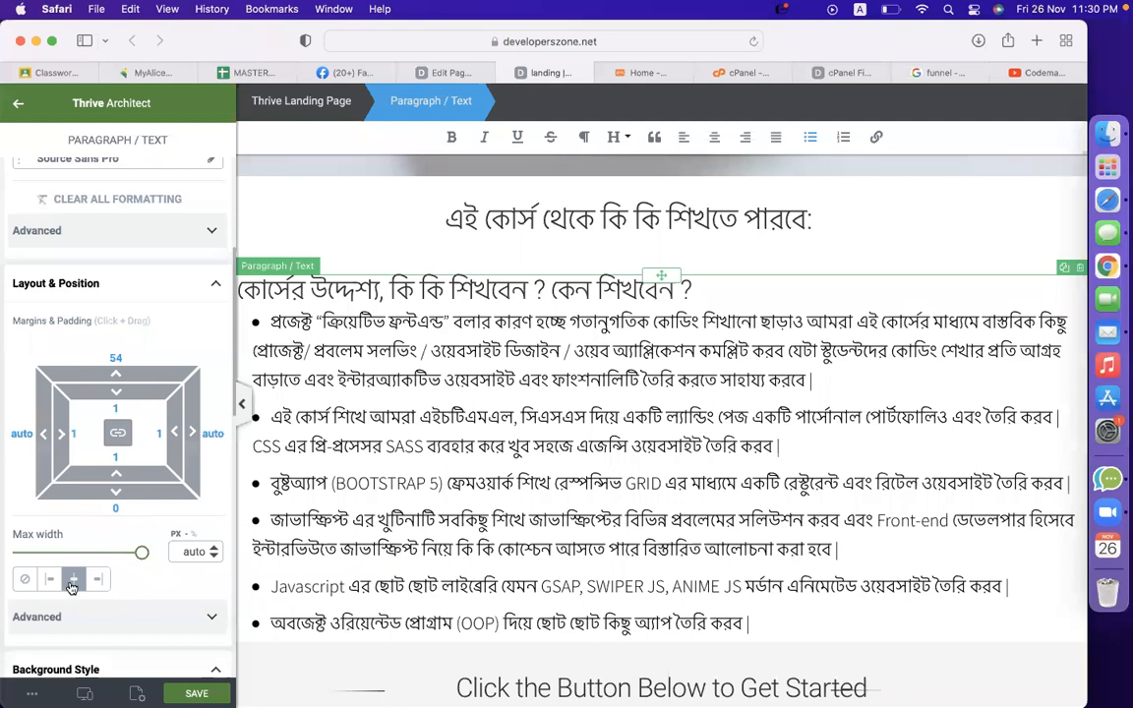
Step: Change the heading above the sign-up button to read "Click the Button Below to Get The Course"
scroll(446, 501, "down", 5)
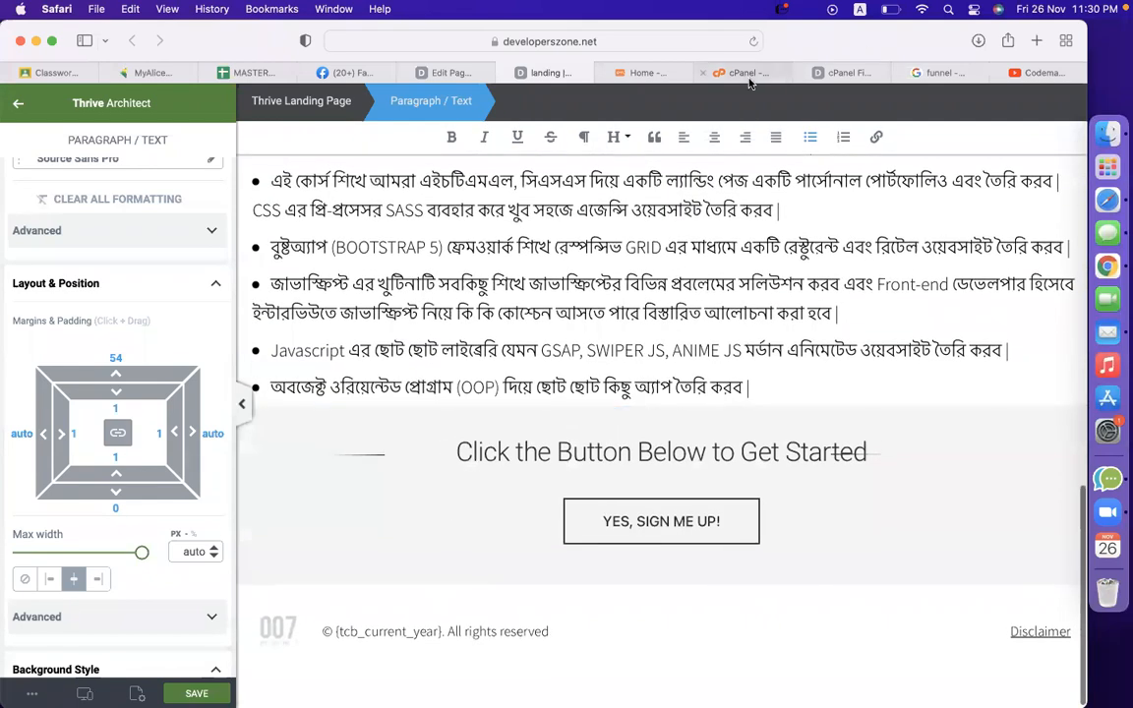
left_click(640, 73)
left_click(526, 74)
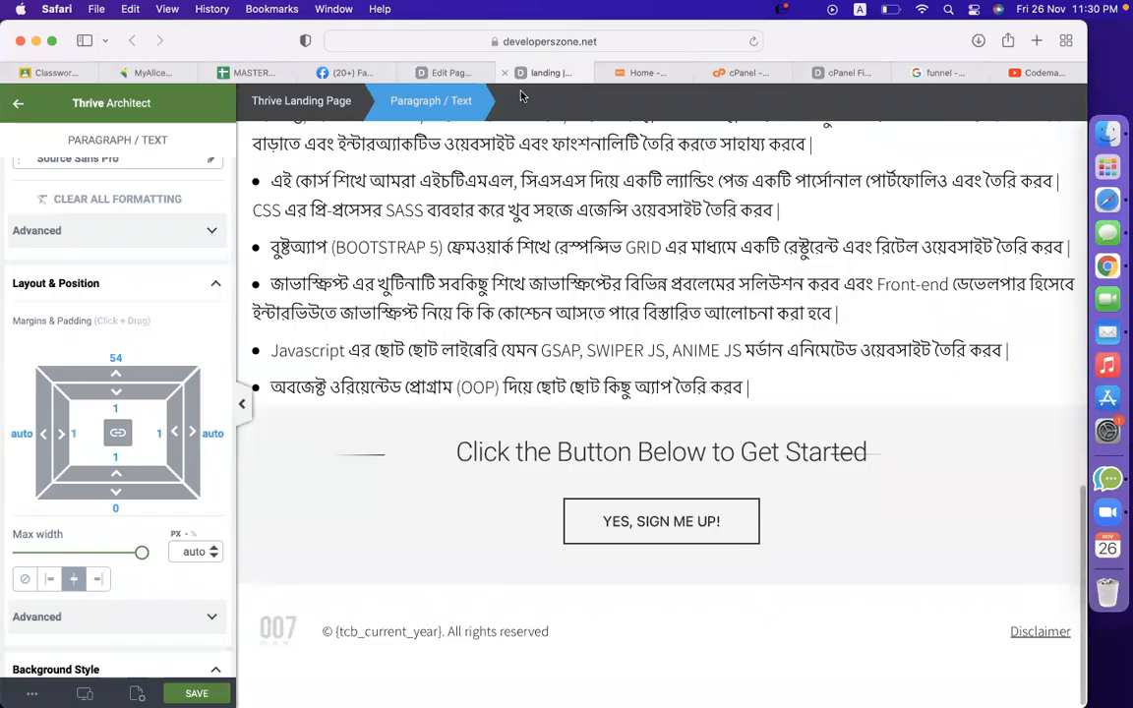
double_click(518, 452)
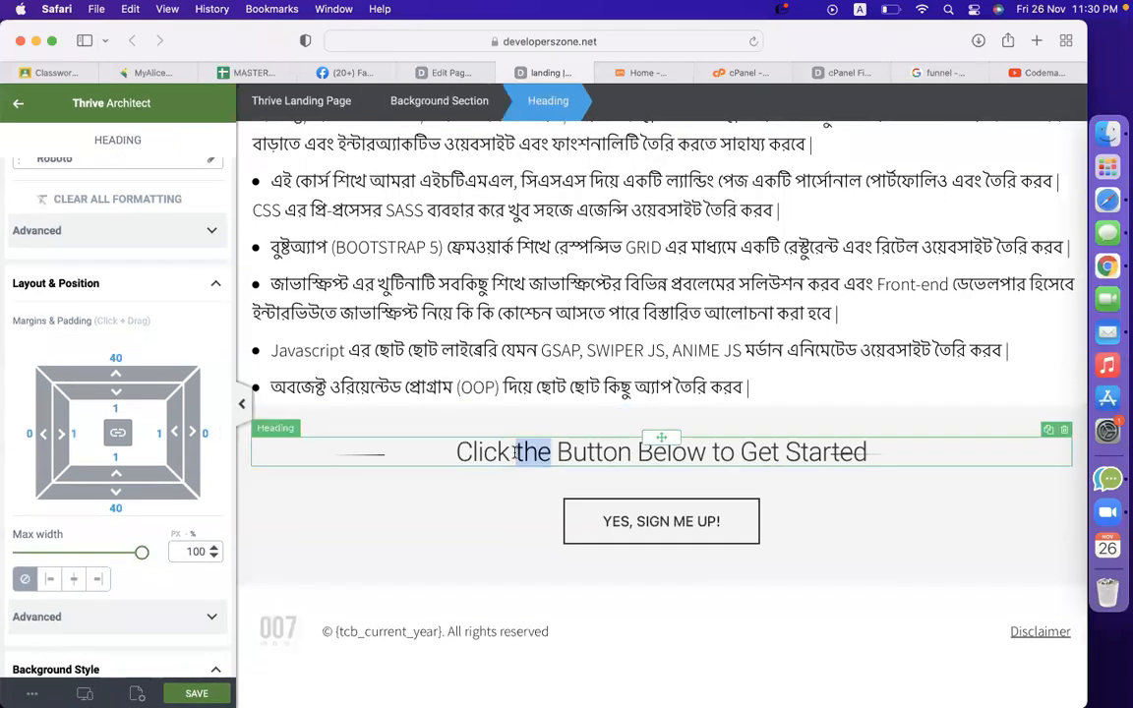
double_click(479, 452)
triple_click(555, 452)
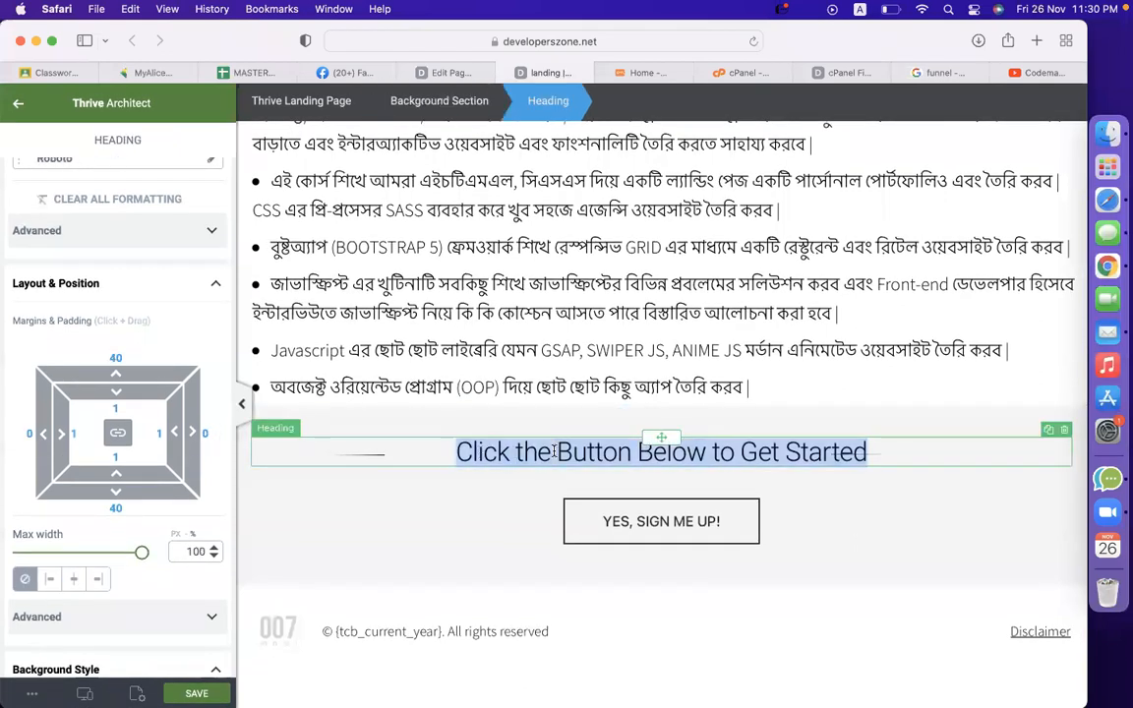
left_click(483, 452)
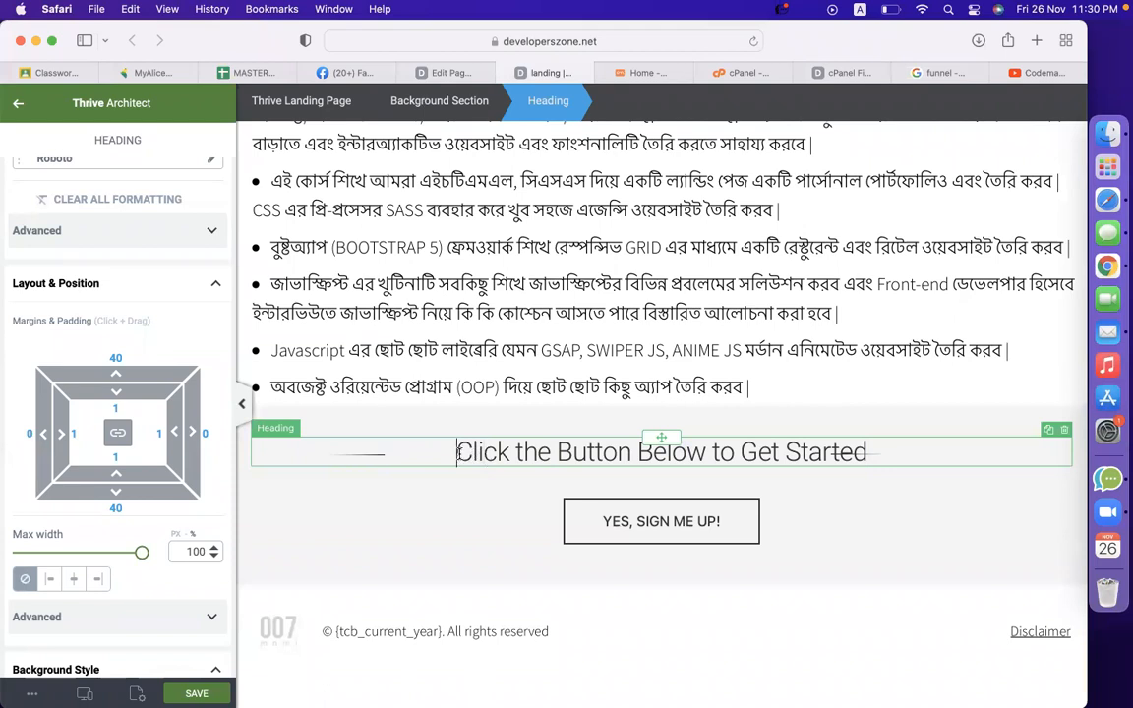
left_click_drag(456, 452, 747, 475)
left_click(660, 453)
left_click_drag(786, 453, 922, 450)
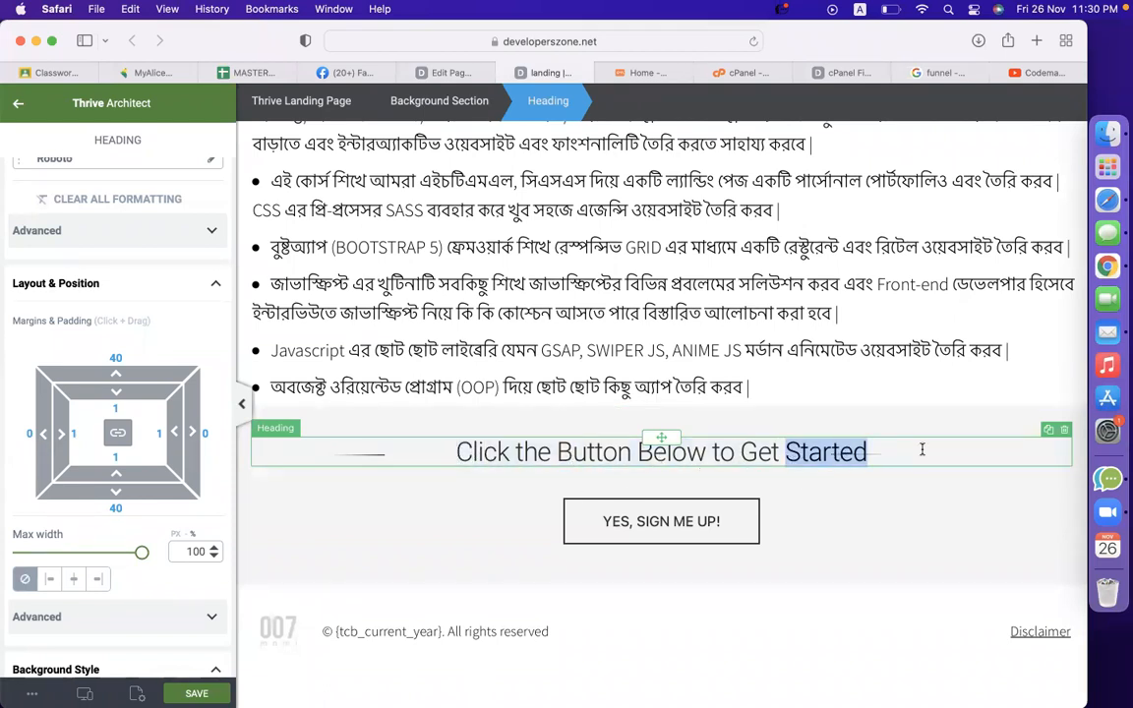
type("The Course")
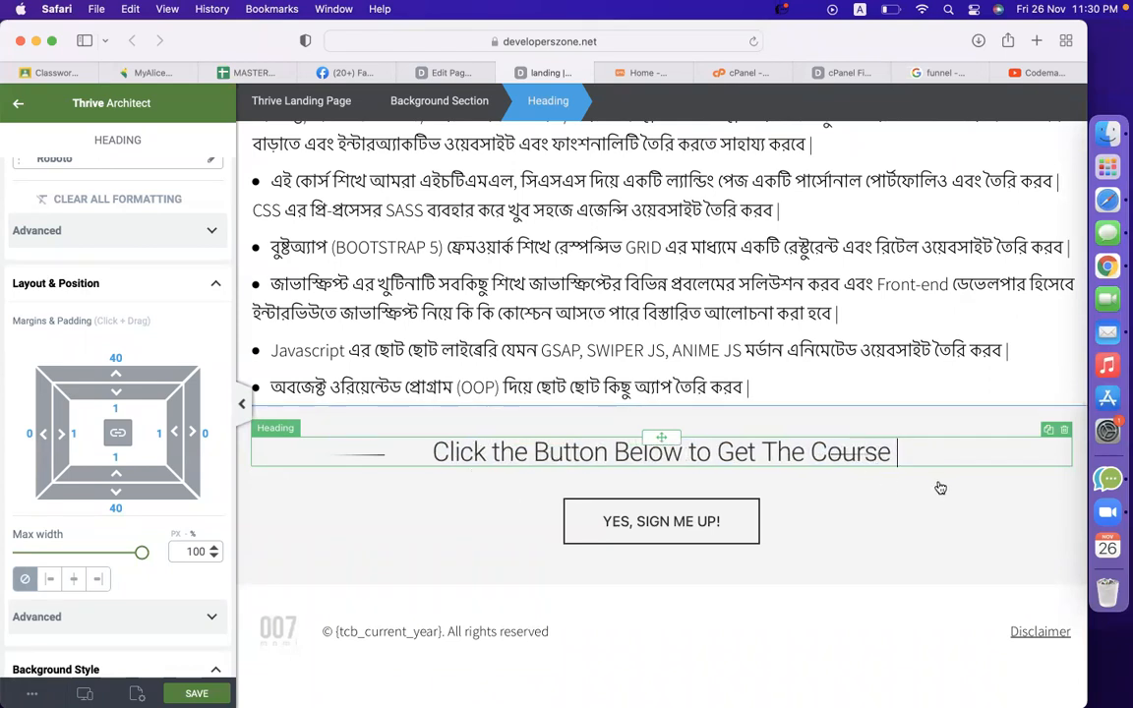
Step: Delete the footer background section containing the logo, copyright text and Disclaimer link
scroll(891, 531, "down", 1)
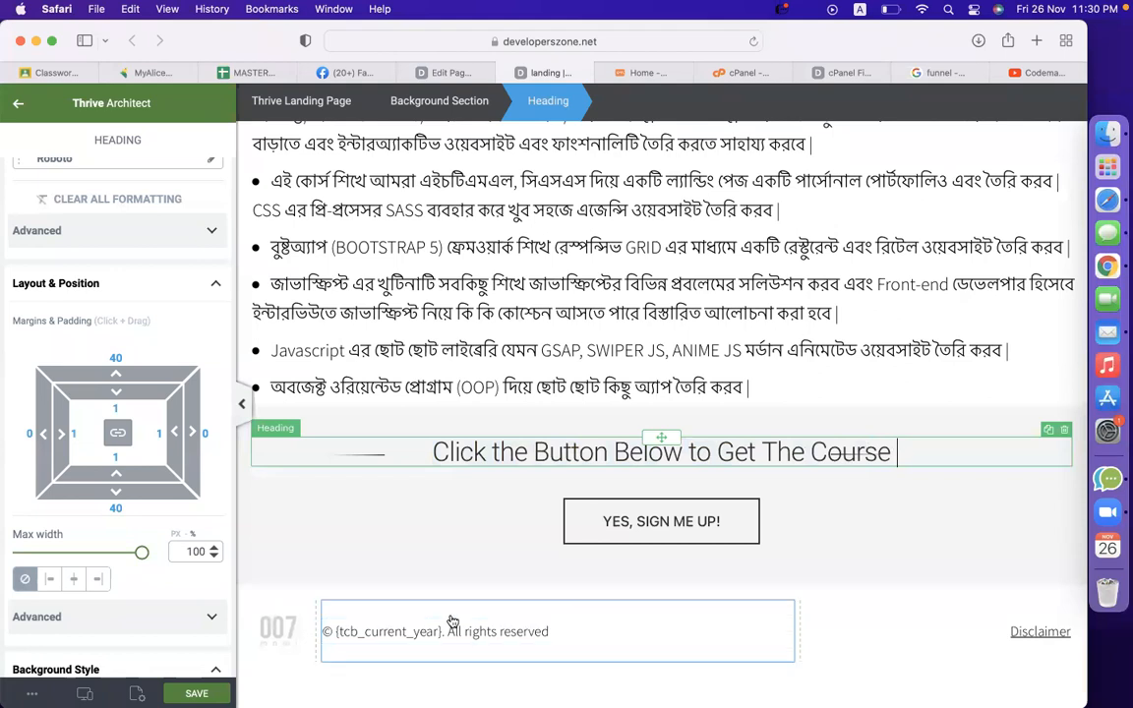
left_click(291, 618)
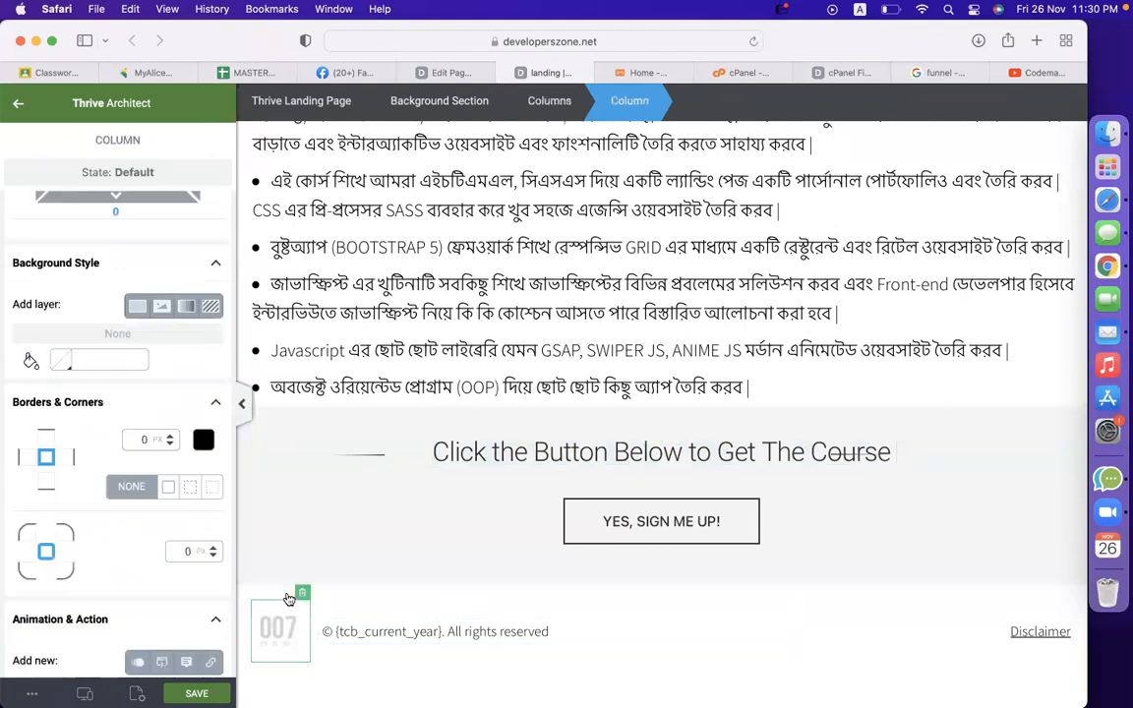
left_click(370, 593)
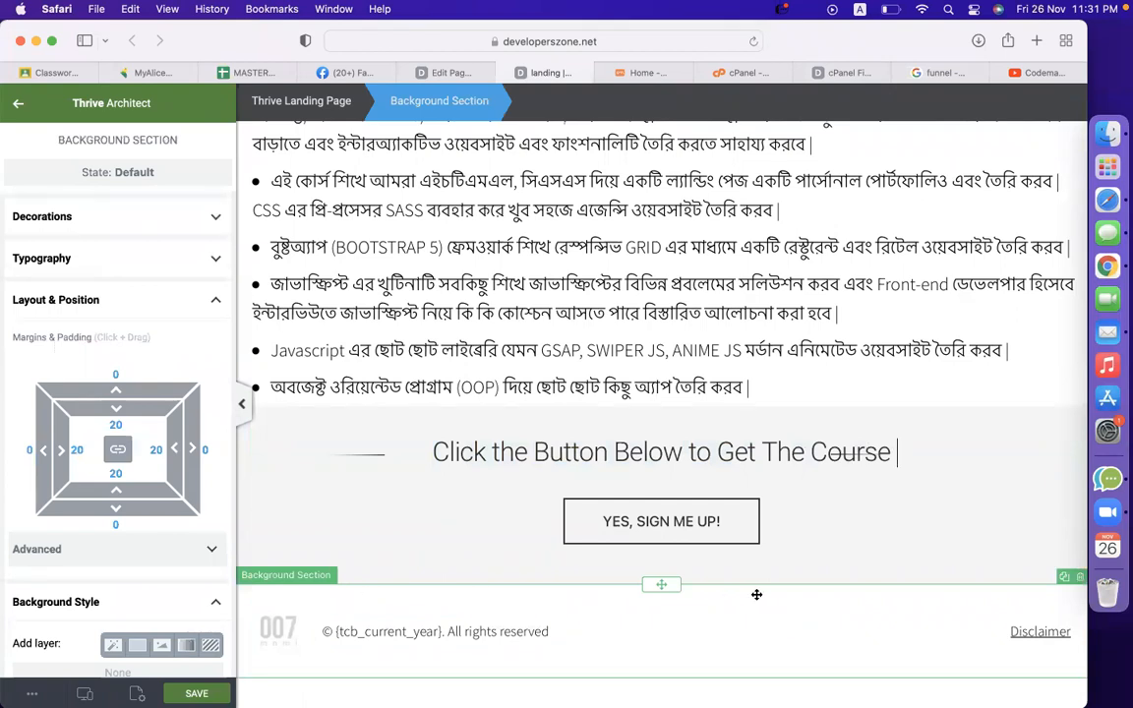
left_click(1080, 578)
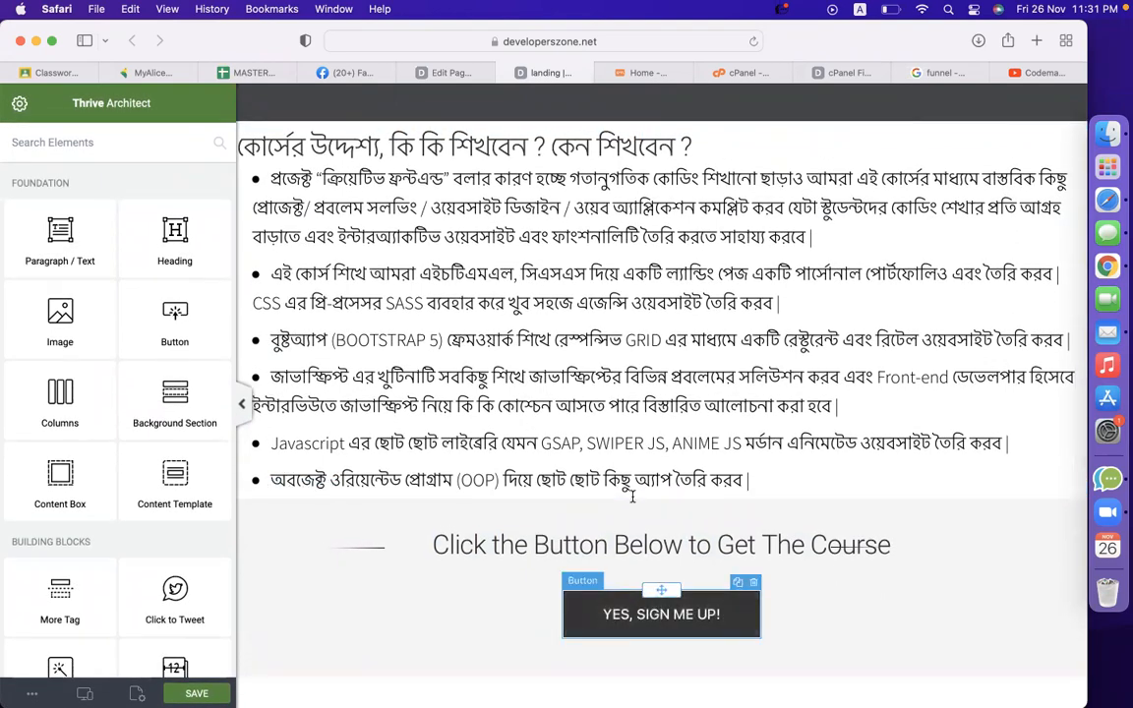
Step: Review the edited landing page and save the changes
scroll(665, 397, "up", 15)
scroll(665, 397, "down", 7)
scroll(665, 397, "up", 1)
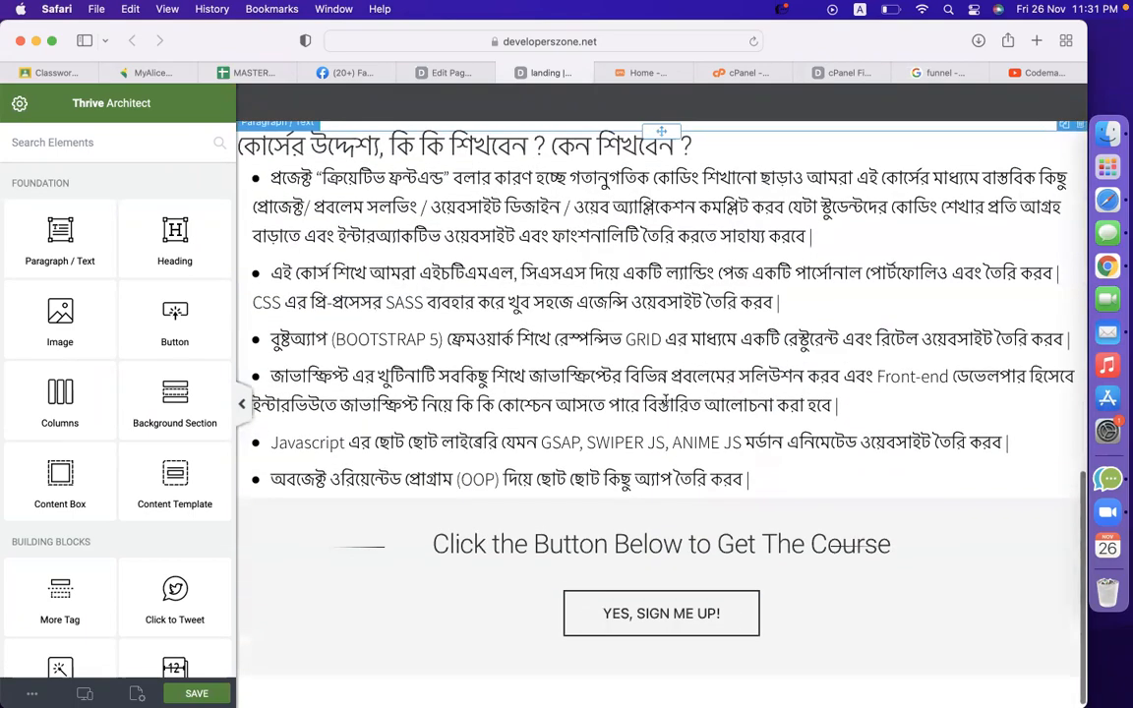
scroll(665, 397, "up", 5)
scroll(665, 401, "down", 7)
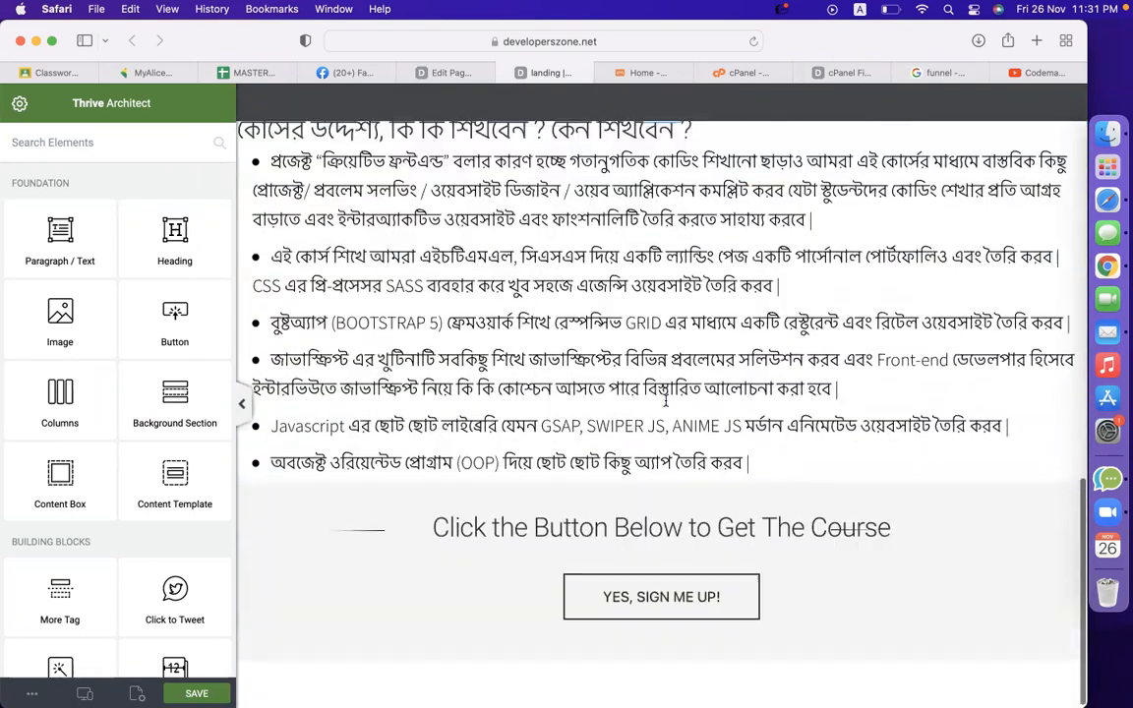
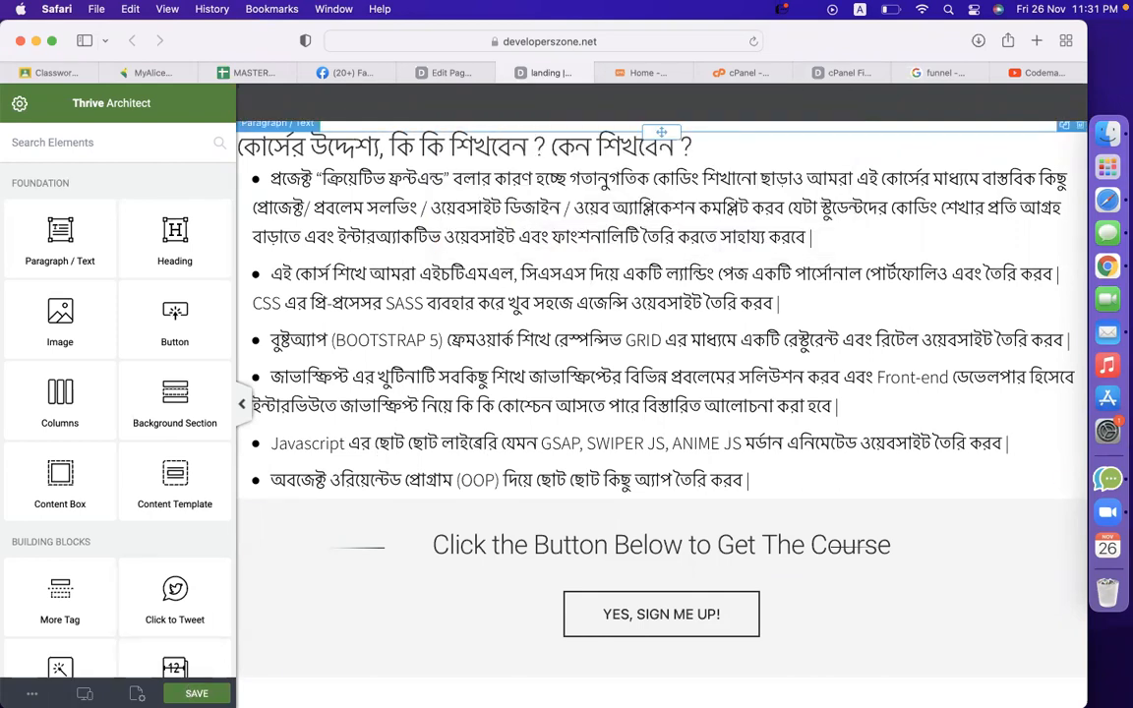
left_click(185, 622)
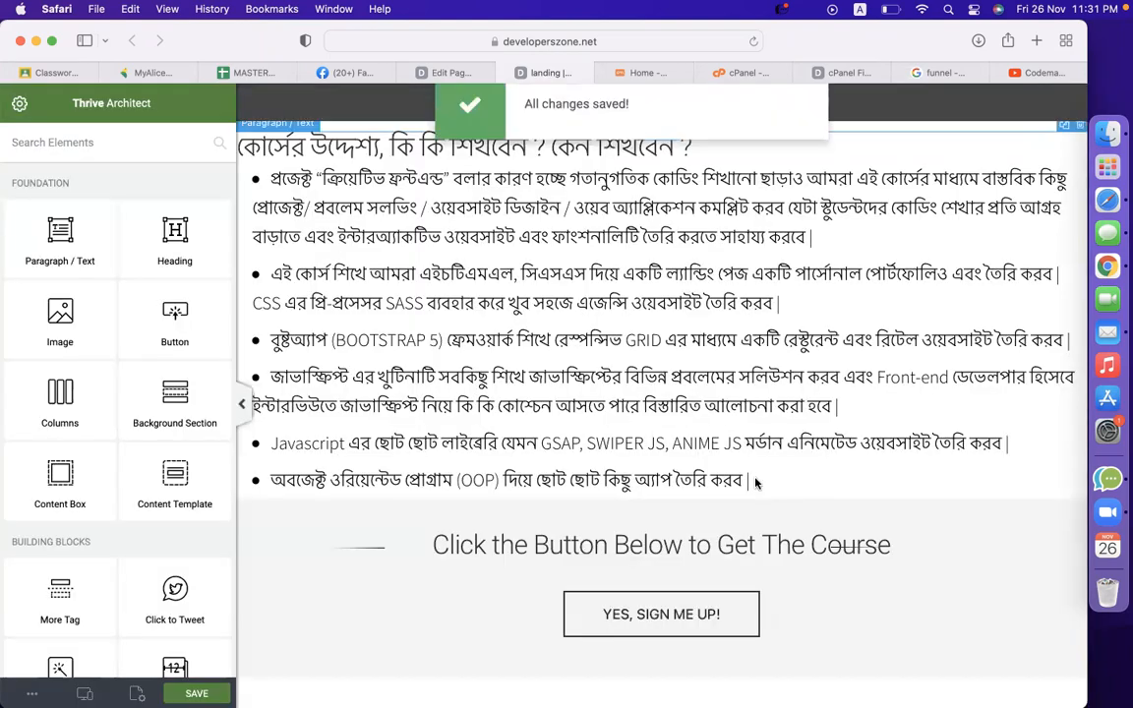
Step: Insert a Countdown element between the bullet list and the sign-up section
scroll(209, 484, "down", 2)
scroll(208, 484, "down", 6)
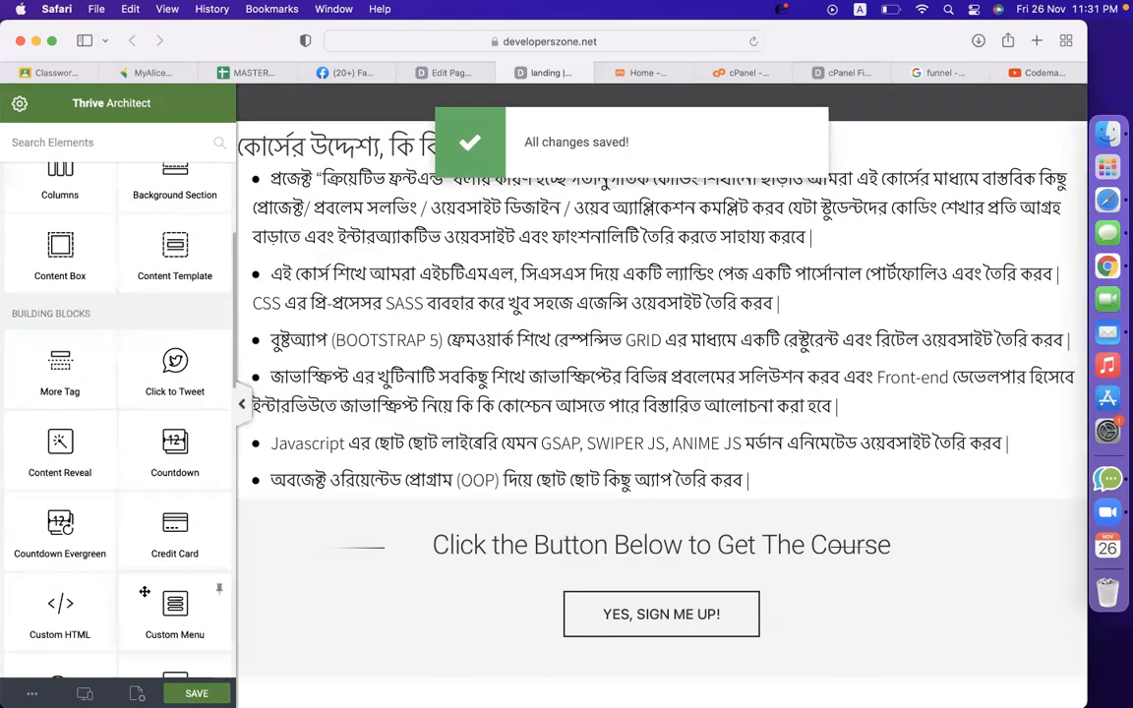
left_click_drag(175, 277, 652, 522)
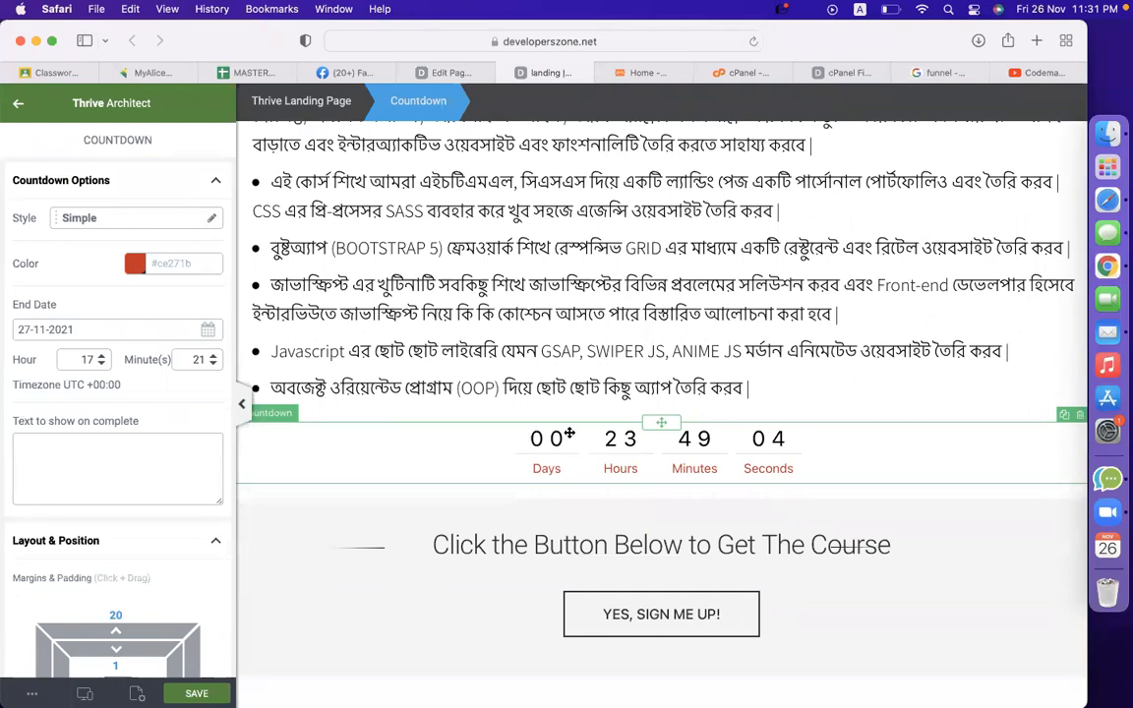
Step: Apply the Squared style to the countdown and set its end date to 30-11-2021
left_click(141, 224)
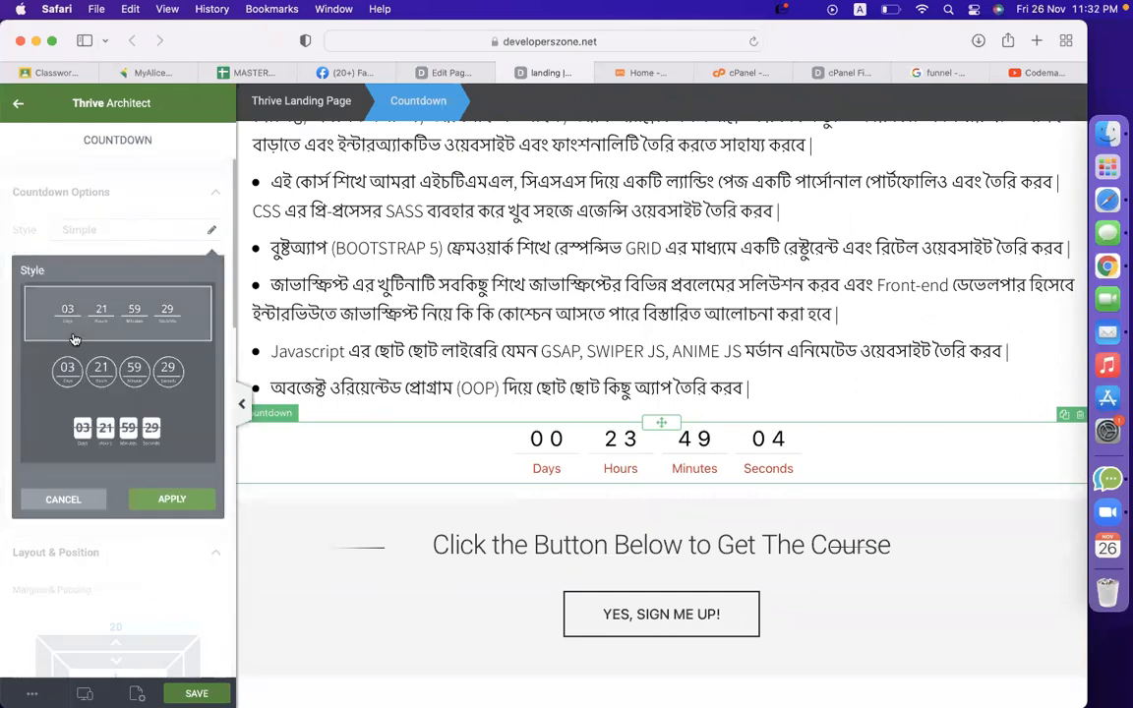
left_click(89, 449)
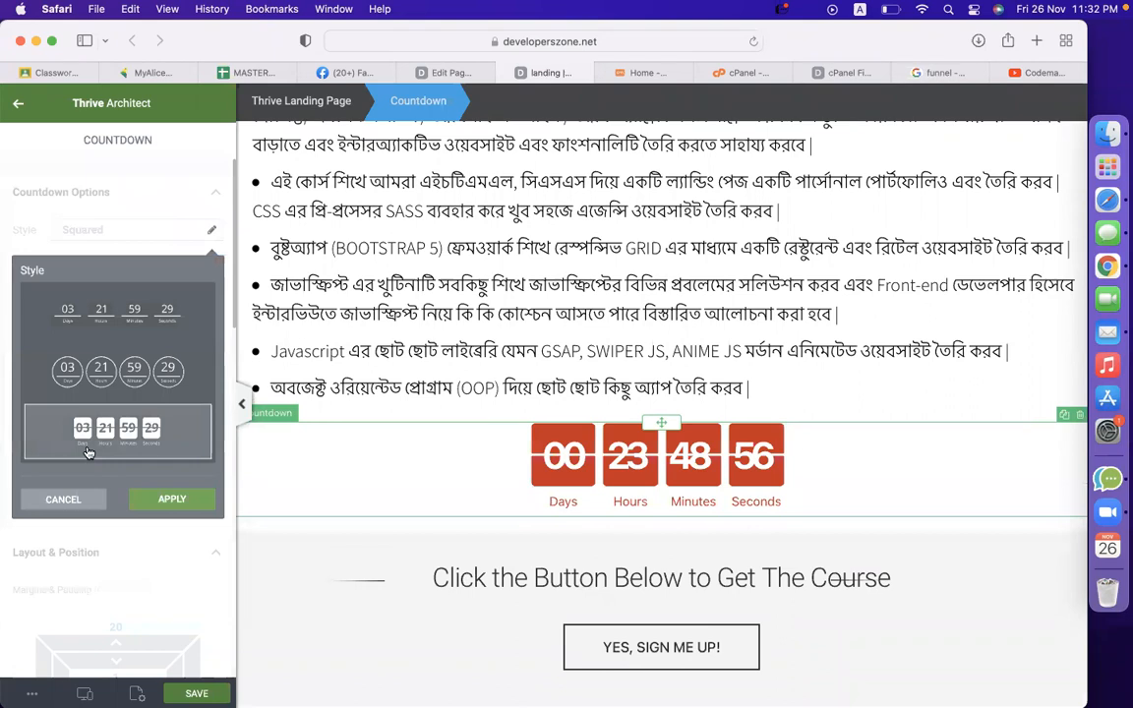
left_click(169, 498)
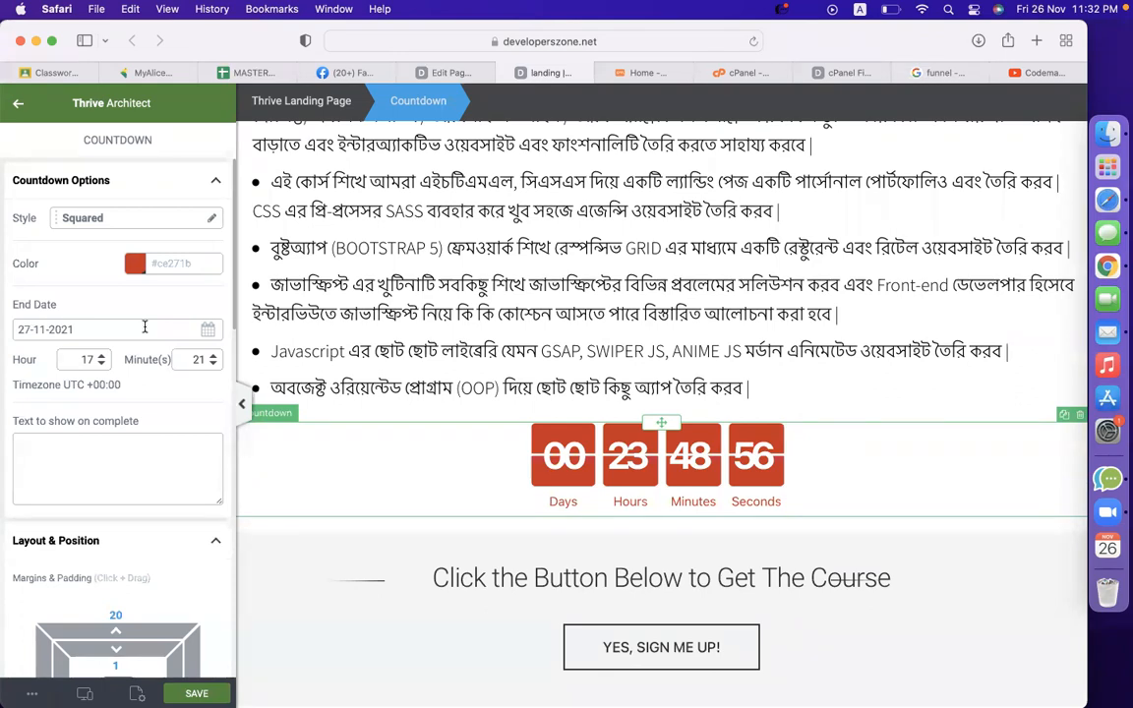
left_click(207, 336)
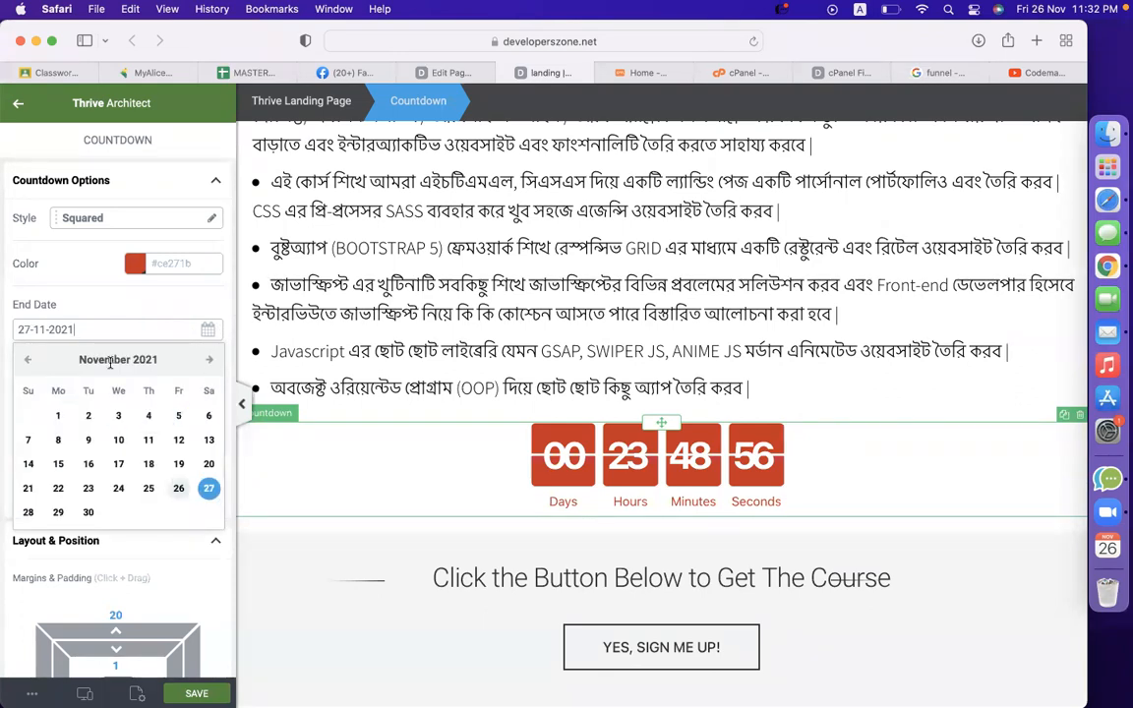
left_click(88, 512)
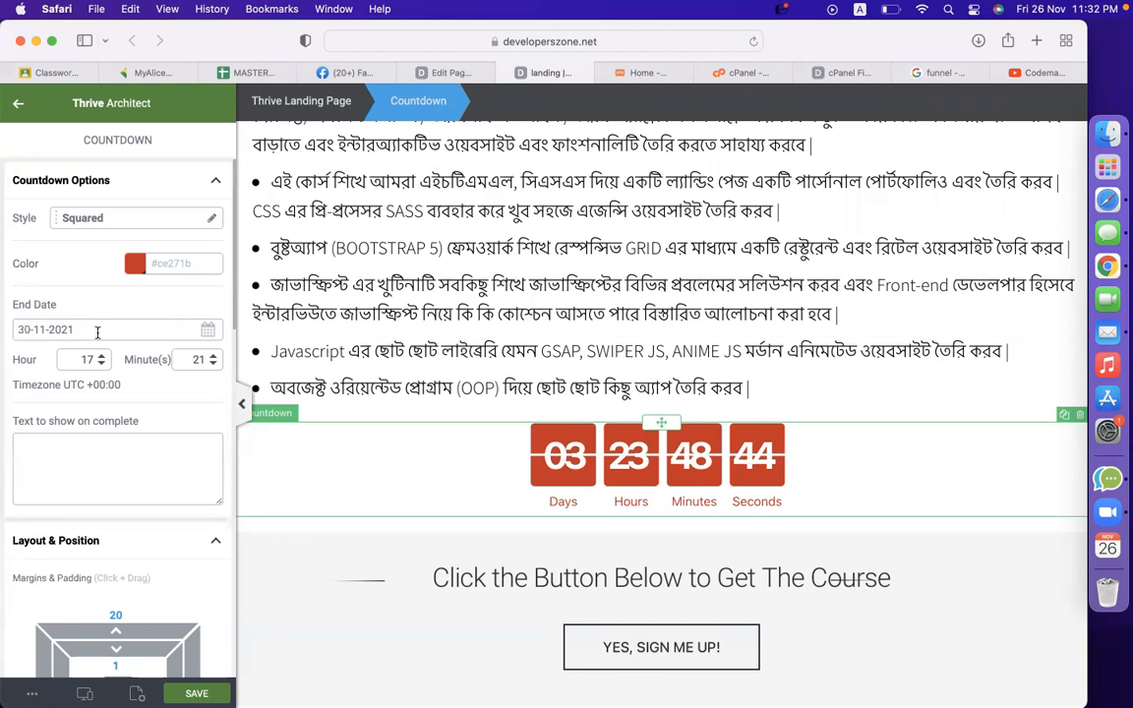
Step: Recolour the countdown timer orange with the value #ee8000
left_click(134, 262)
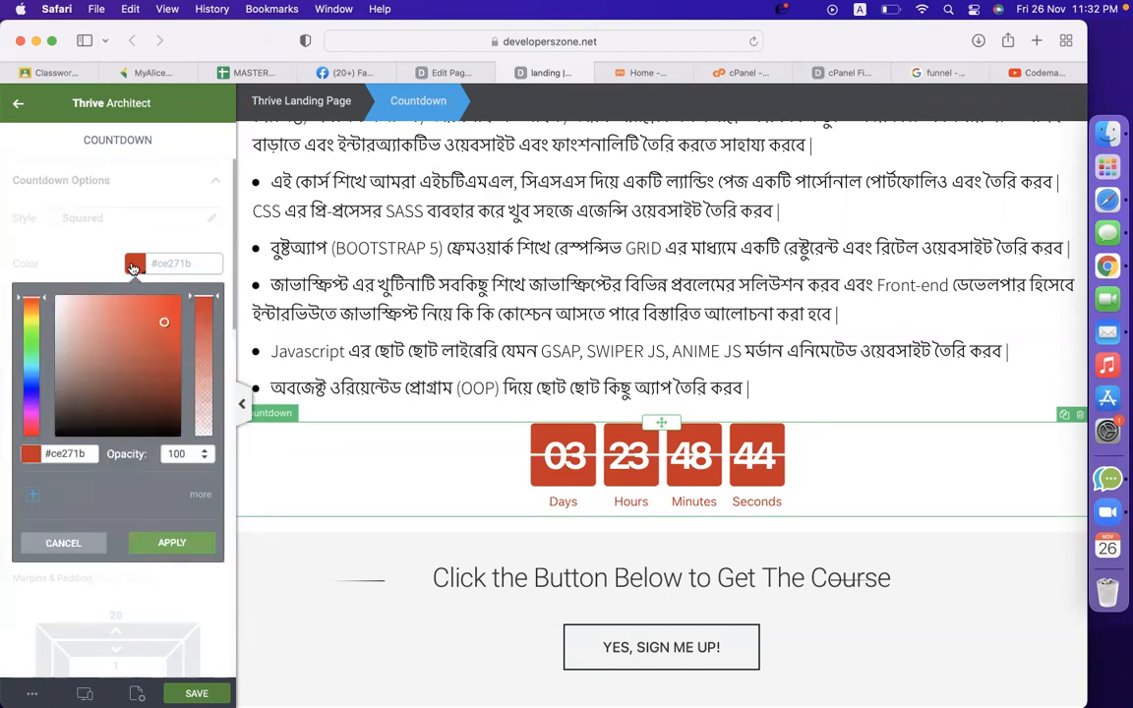
mouse_move(31, 297)
left_mouse_down()
mouse_move(31, 325)
mouse_move(30, 307)
left_mouse_up()
mouse_move(165, 324)
left_mouse_down()
mouse_move(148, 298)
mouse_move(129, 313)
mouse_move(131, 339)
left_mouse_up()
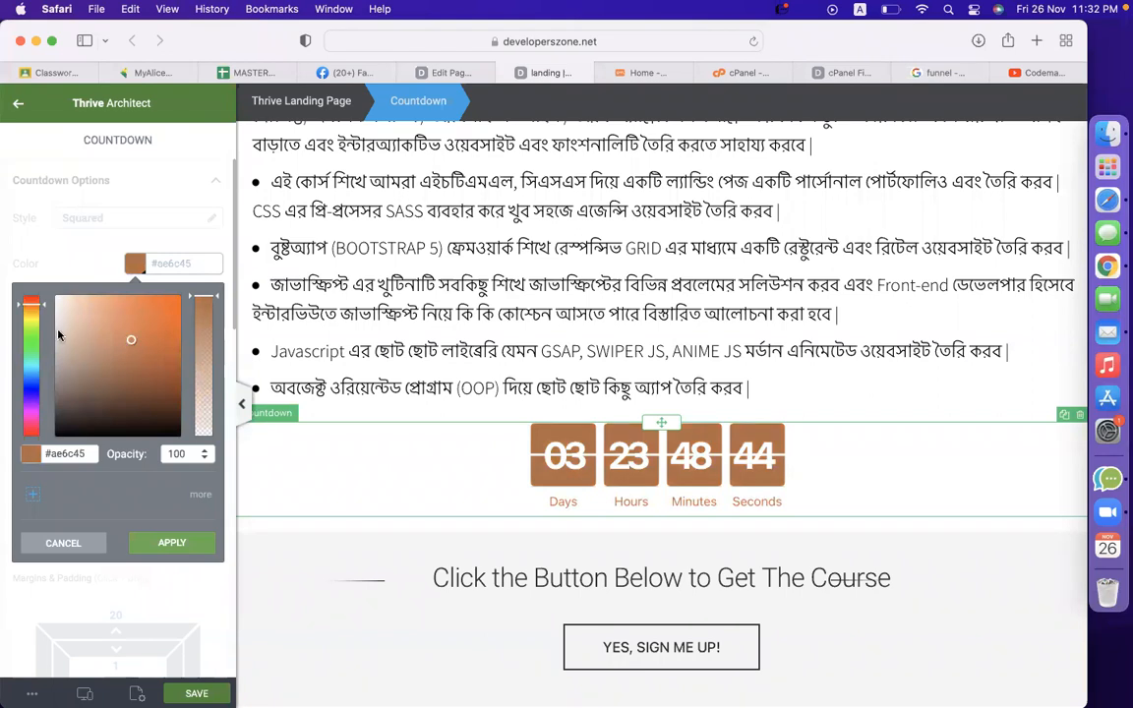
left_click(33, 312)
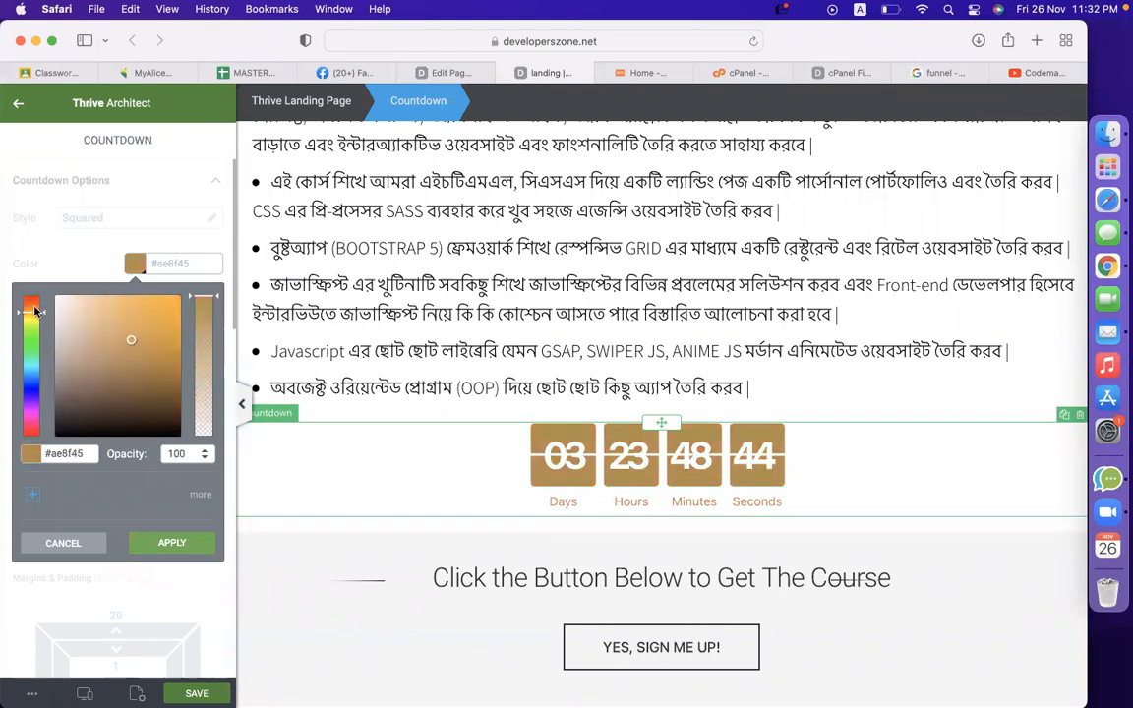
left_click(35, 308)
left_click_drag(134, 340, 181, 304)
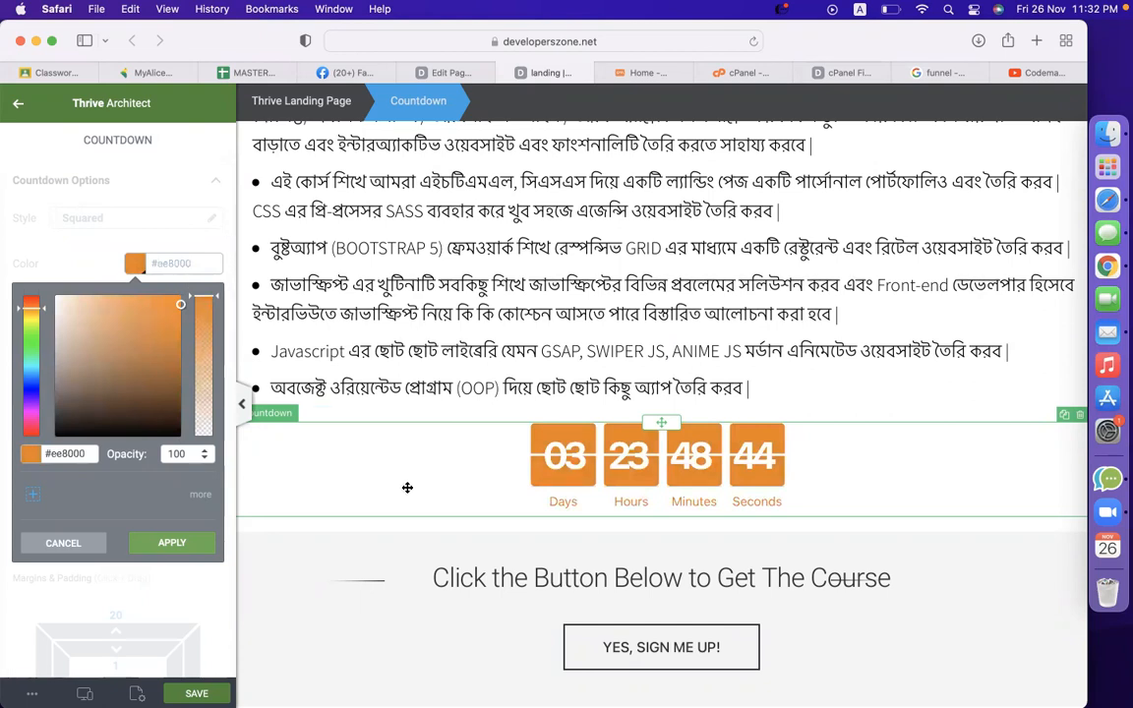
left_click(161, 548)
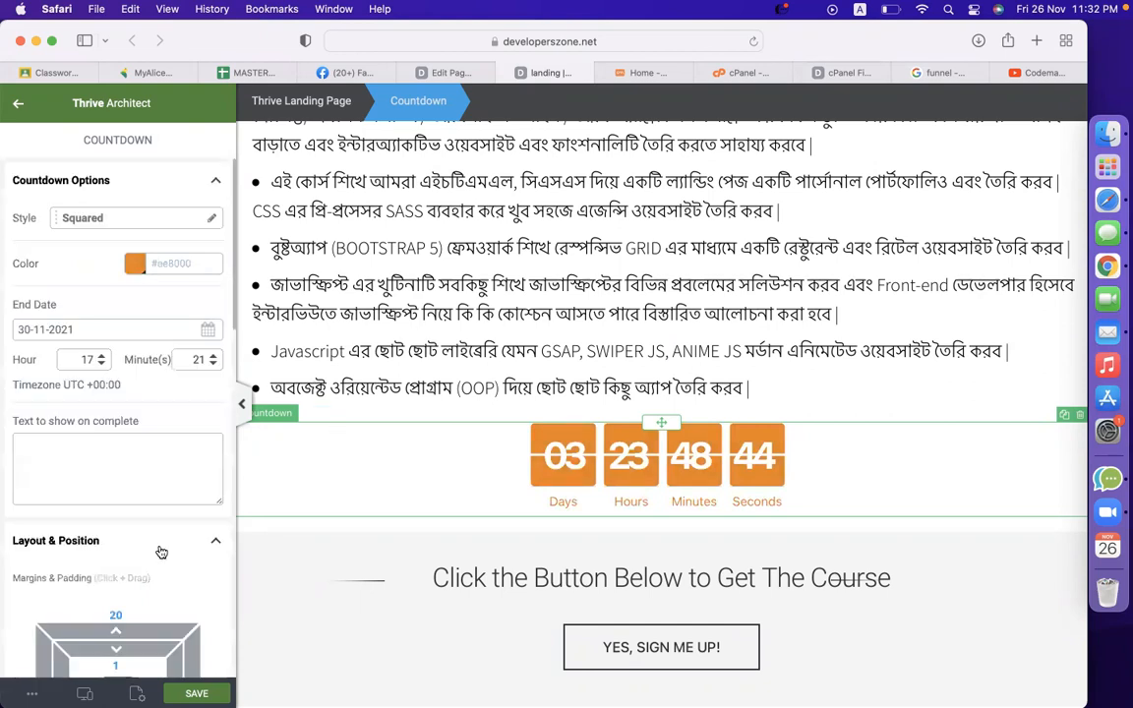
Step: Set the countdown's margins to 50 above and below and 30 on both sides
scroll(161, 551, "down", 4)
left_click_drag(113, 499, 119, 450)
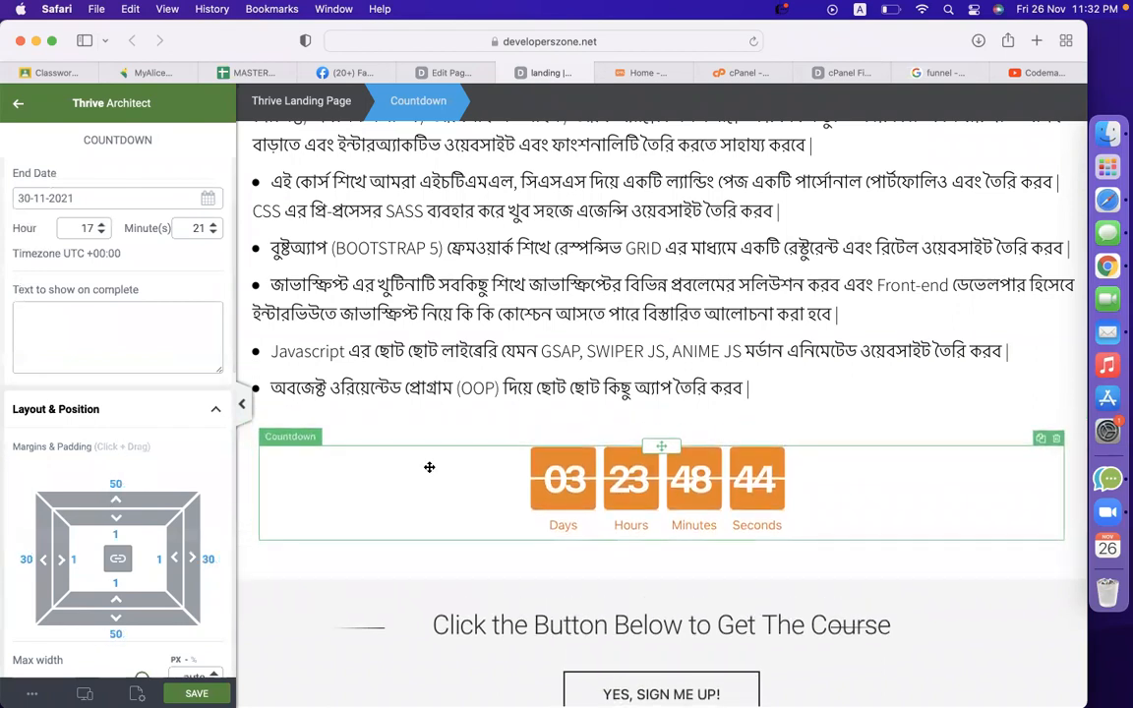
scroll(429, 467, "down", 3)
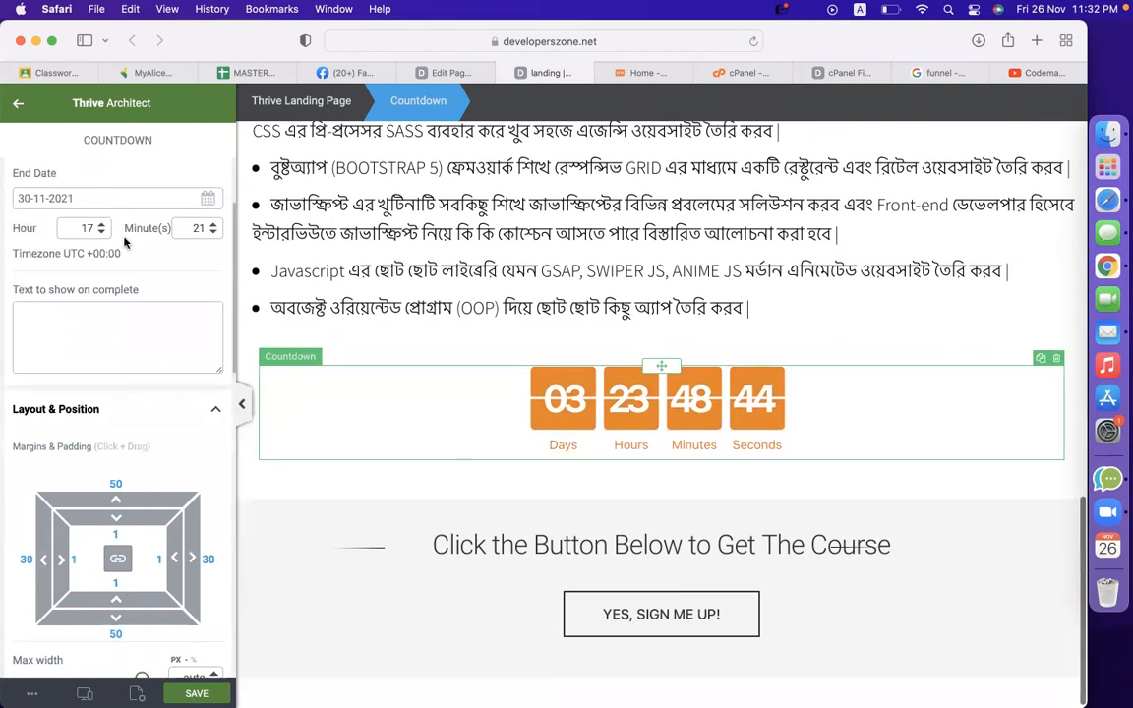
Step: Insert a Button element beneath the call-to-action heading and delete the existing YES, SIGN ME UP! button
left_click(20, 106)
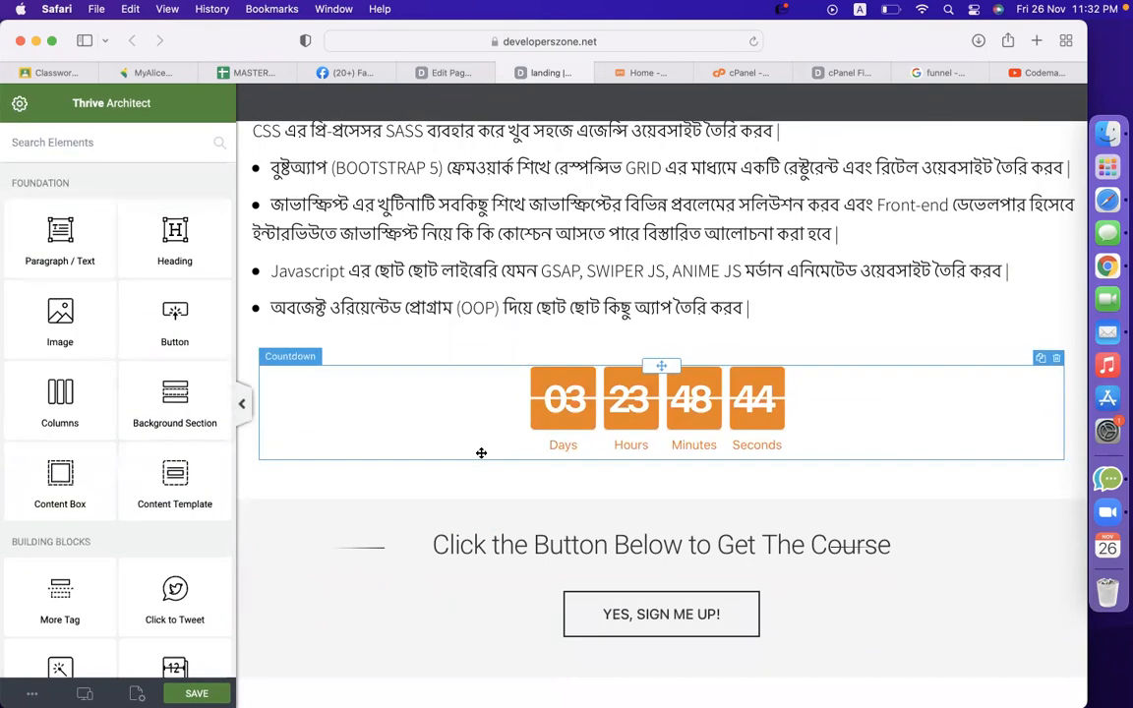
left_click_drag(163, 326, 679, 570)
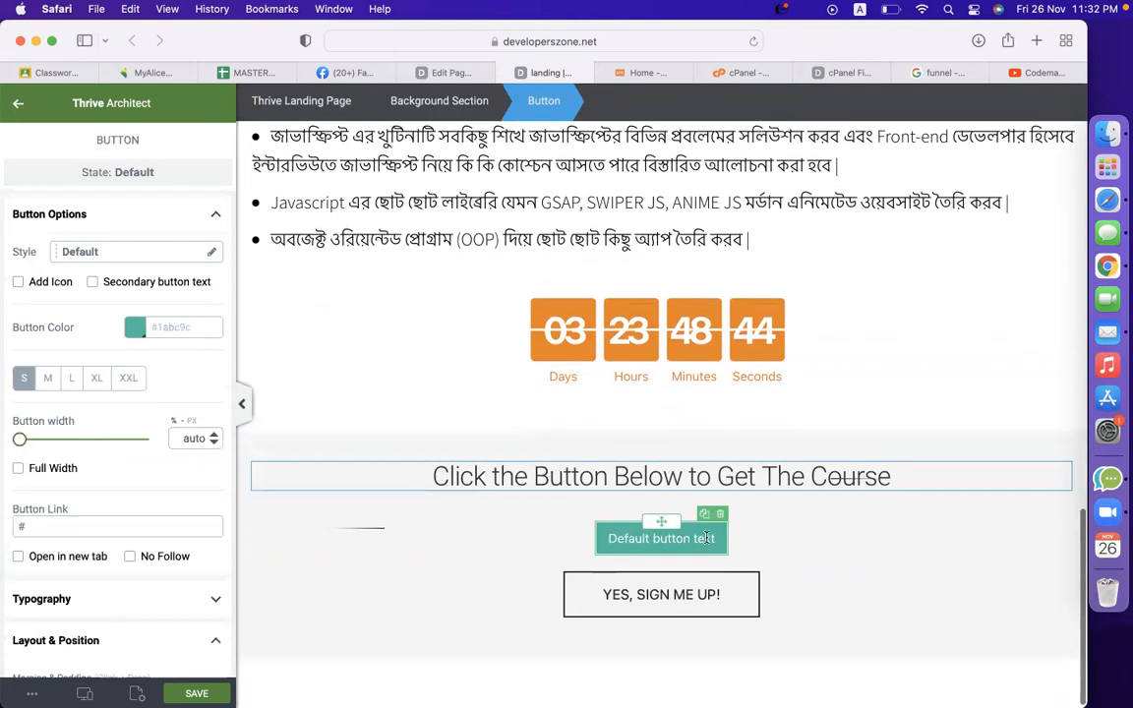
left_click(667, 637)
left_click(601, 615)
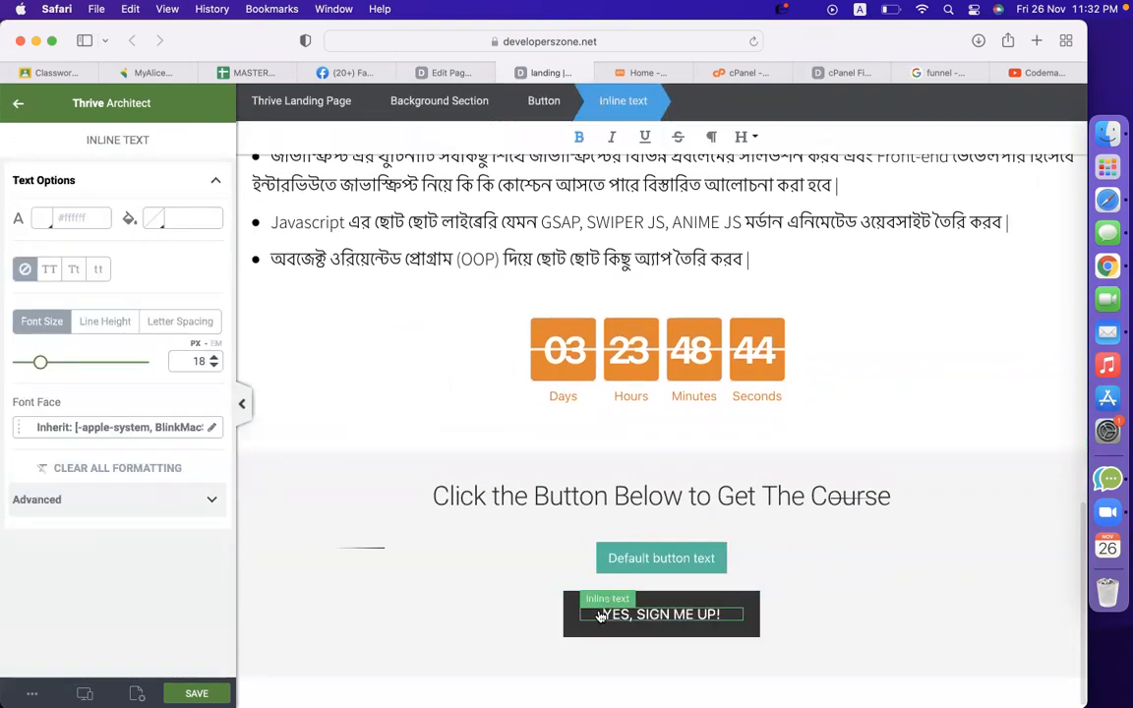
left_click(576, 617)
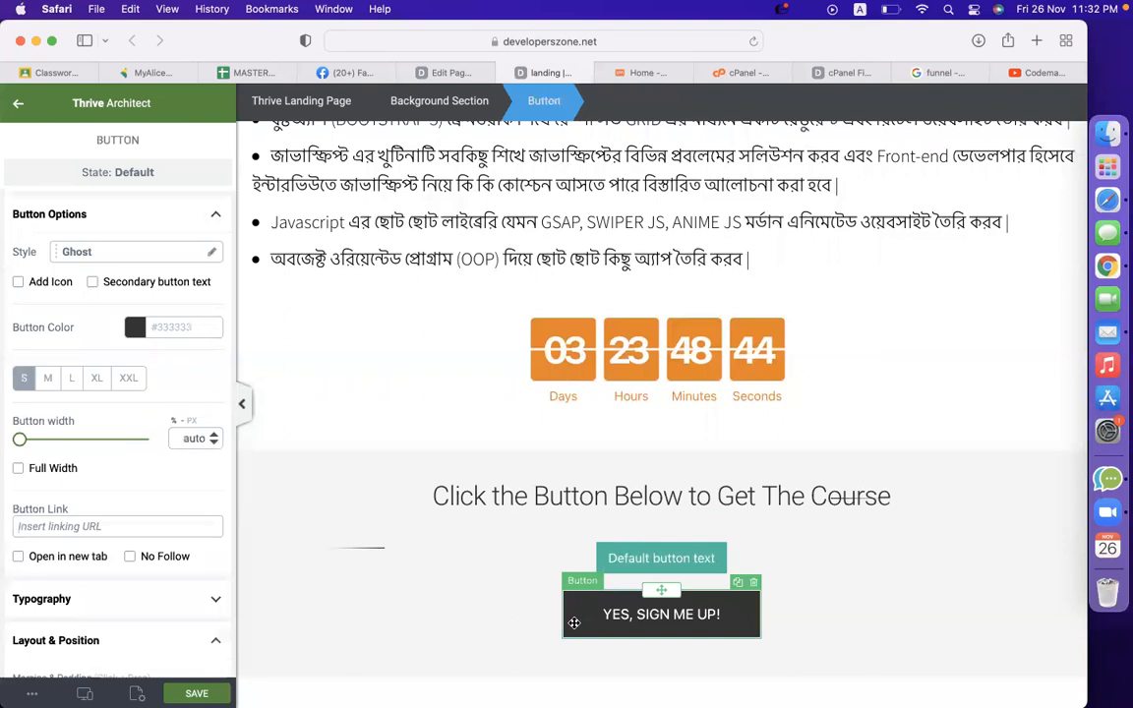
left_click(753, 582)
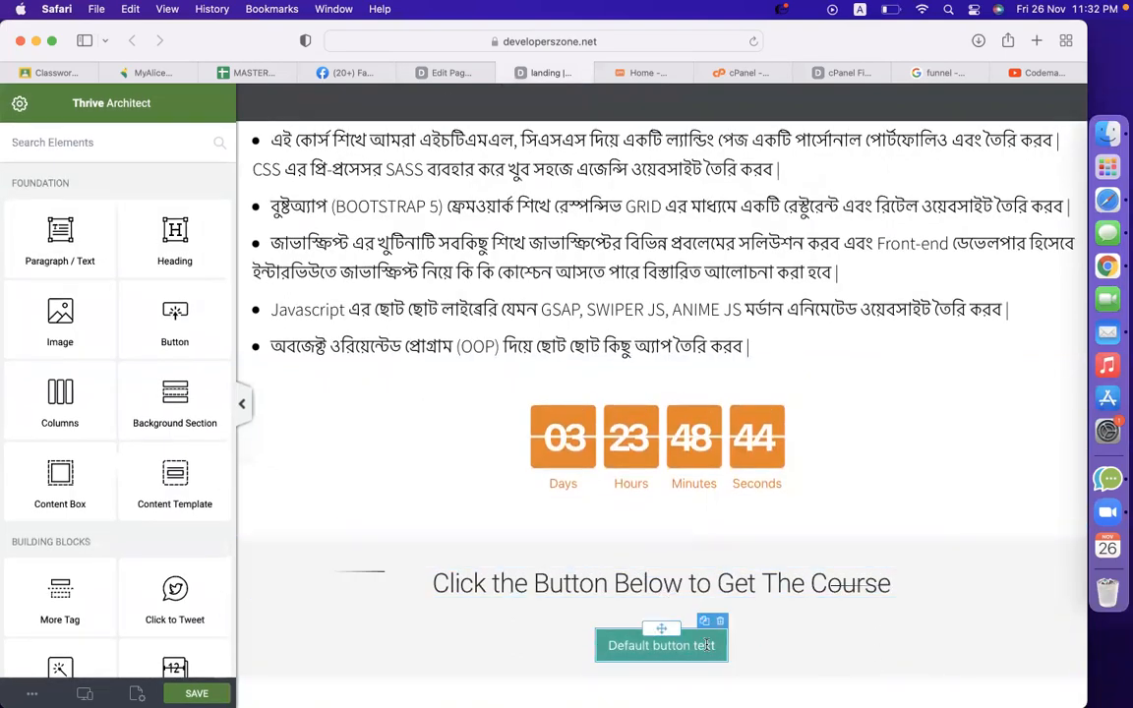
Step: Replace the new button's text with Get Course and format it in all capitals
double_click(655, 646)
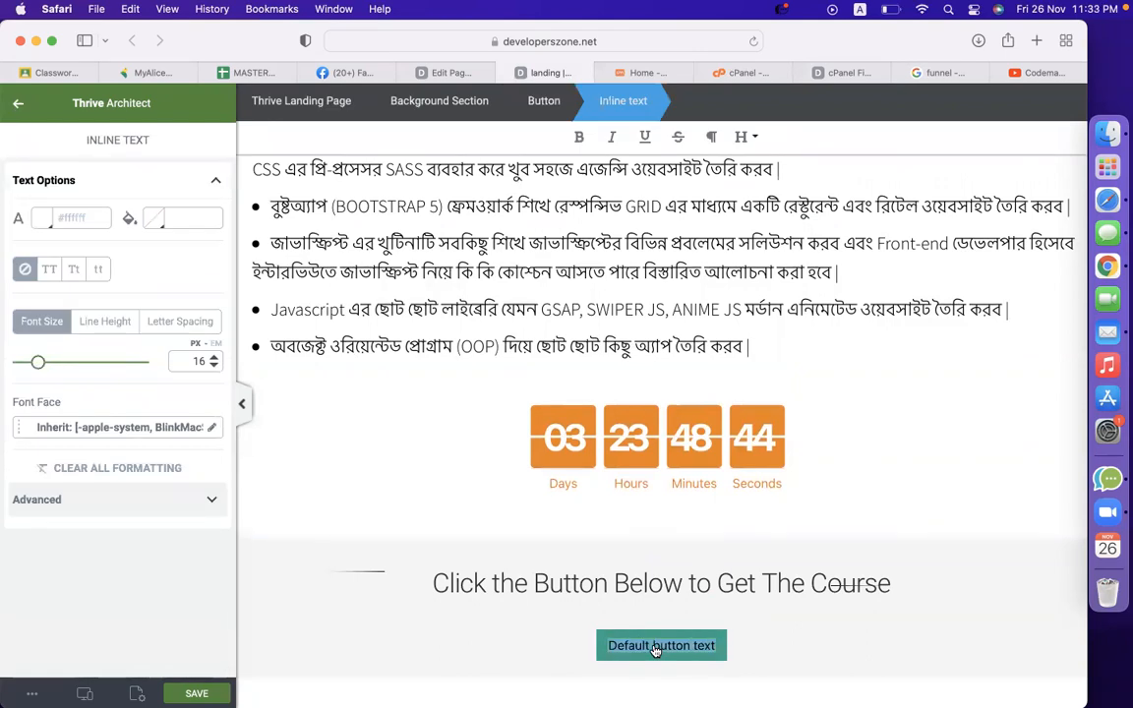
type("Get Course")
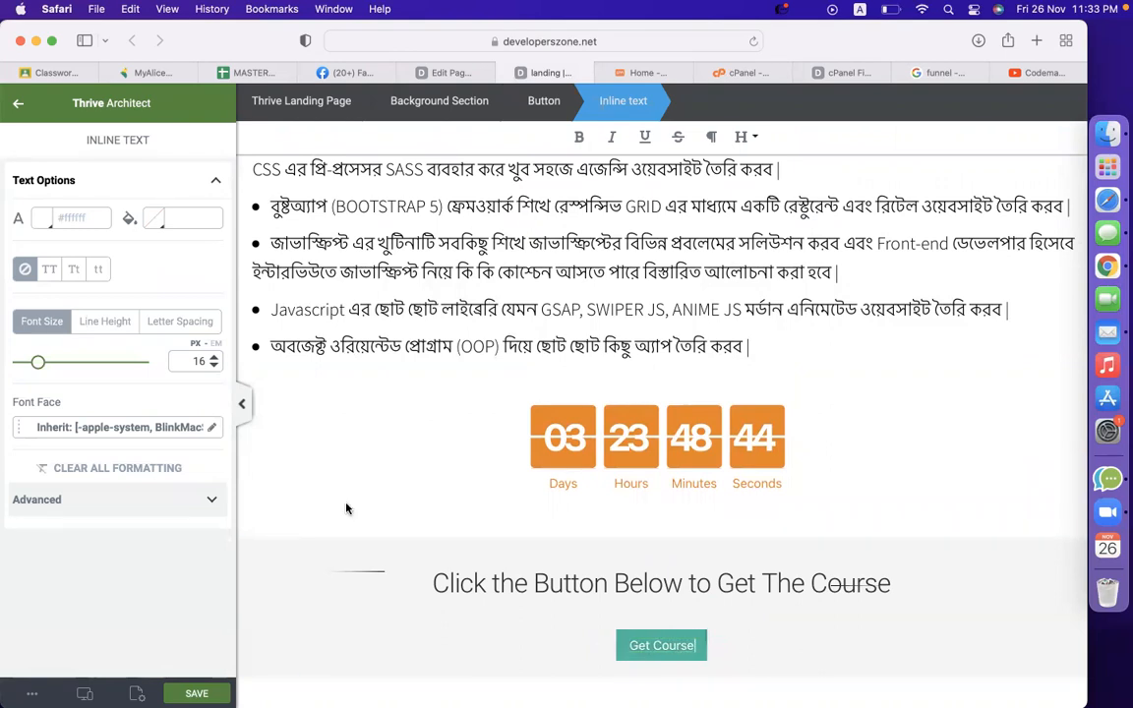
left_click(49, 272)
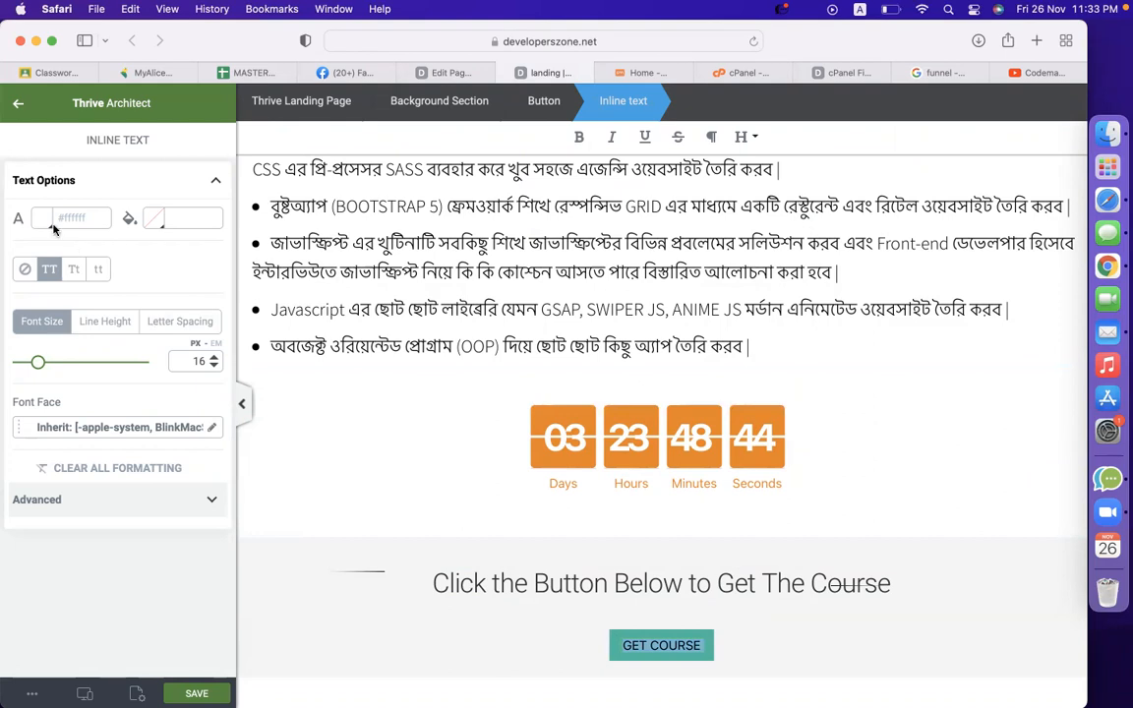
left_click(417, 564)
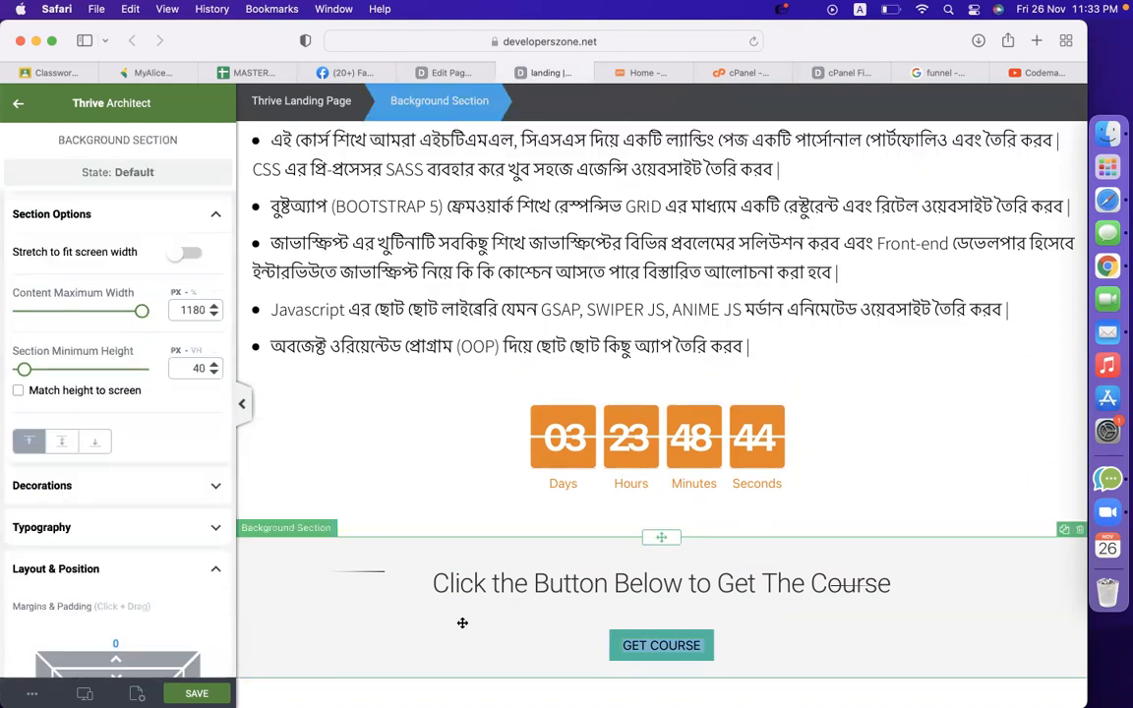
Step: Change the Get Course button's colour to the orange-brown shade #d0884f
left_click(622, 653)
left_click(645, 651)
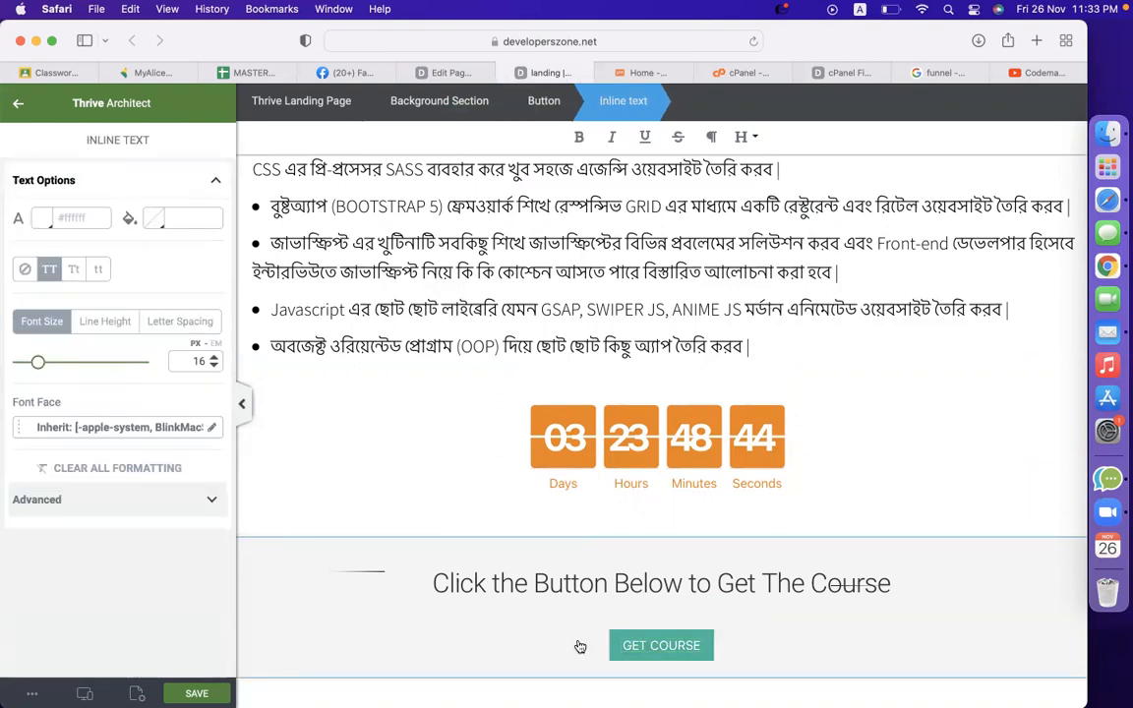
left_click(577, 669)
left_click(644, 647)
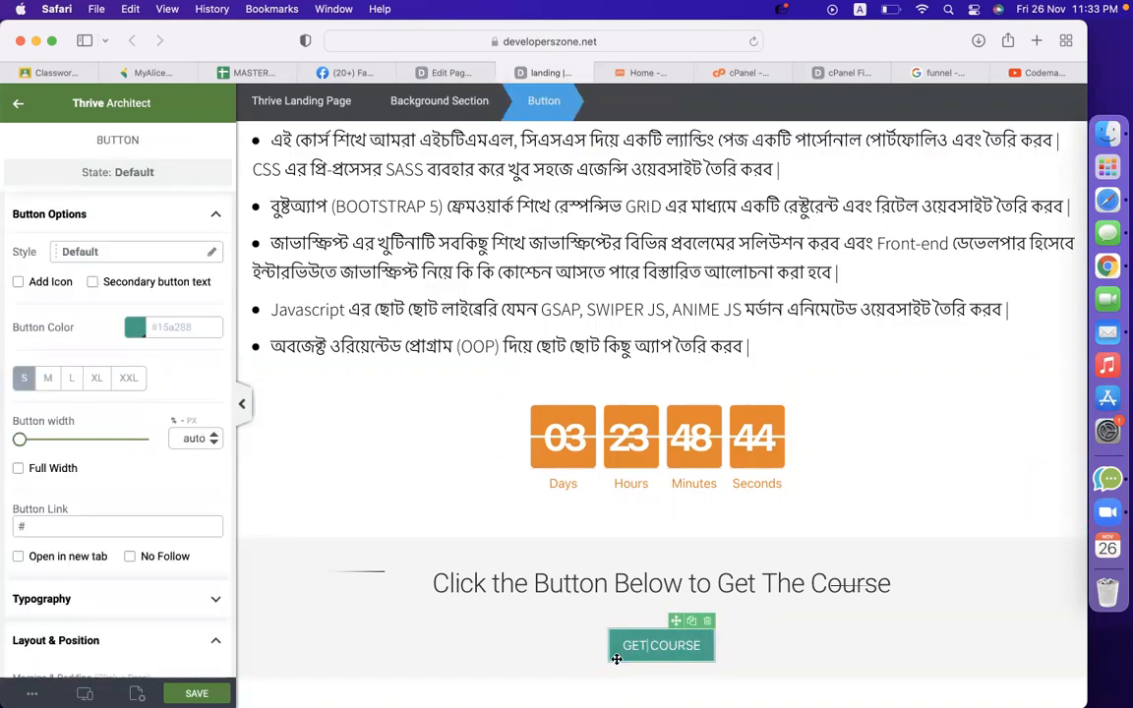
left_click(136, 330)
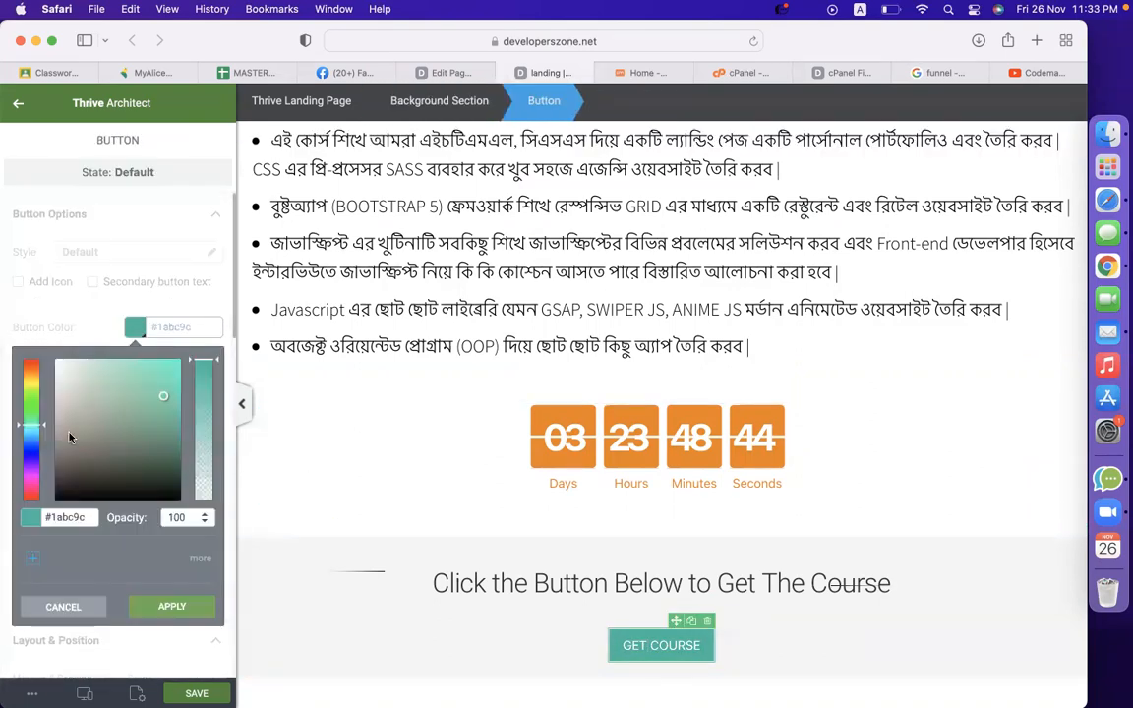
left_click(31, 369)
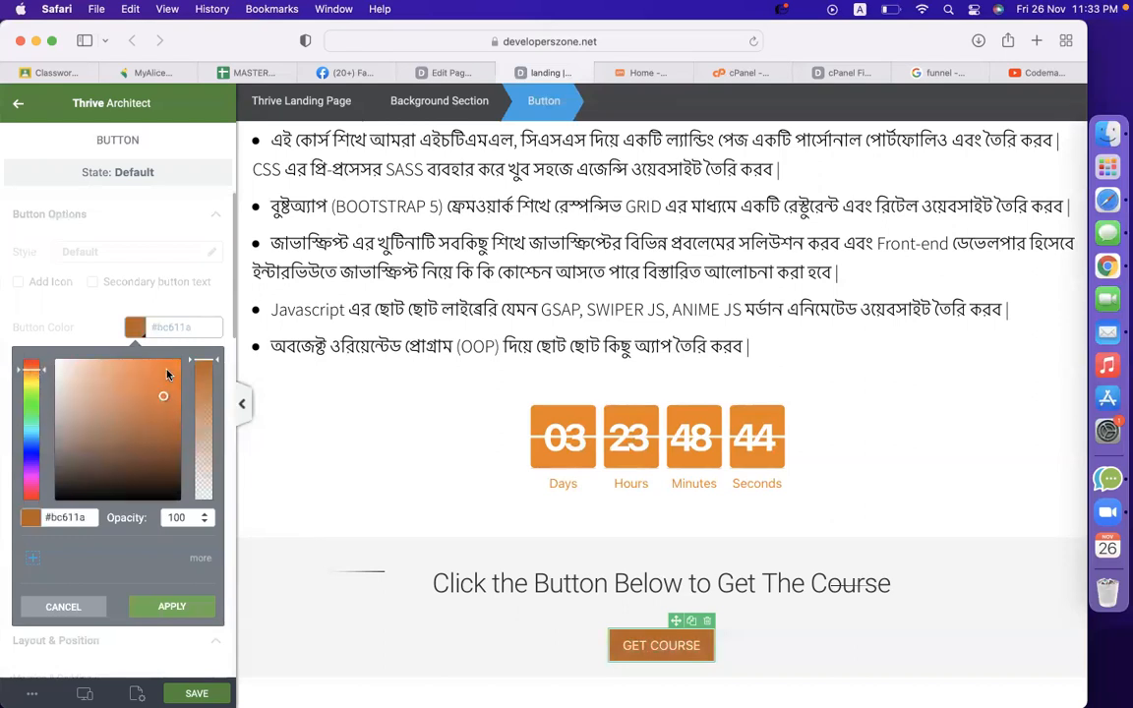
left_click_drag(163, 397, 132, 385)
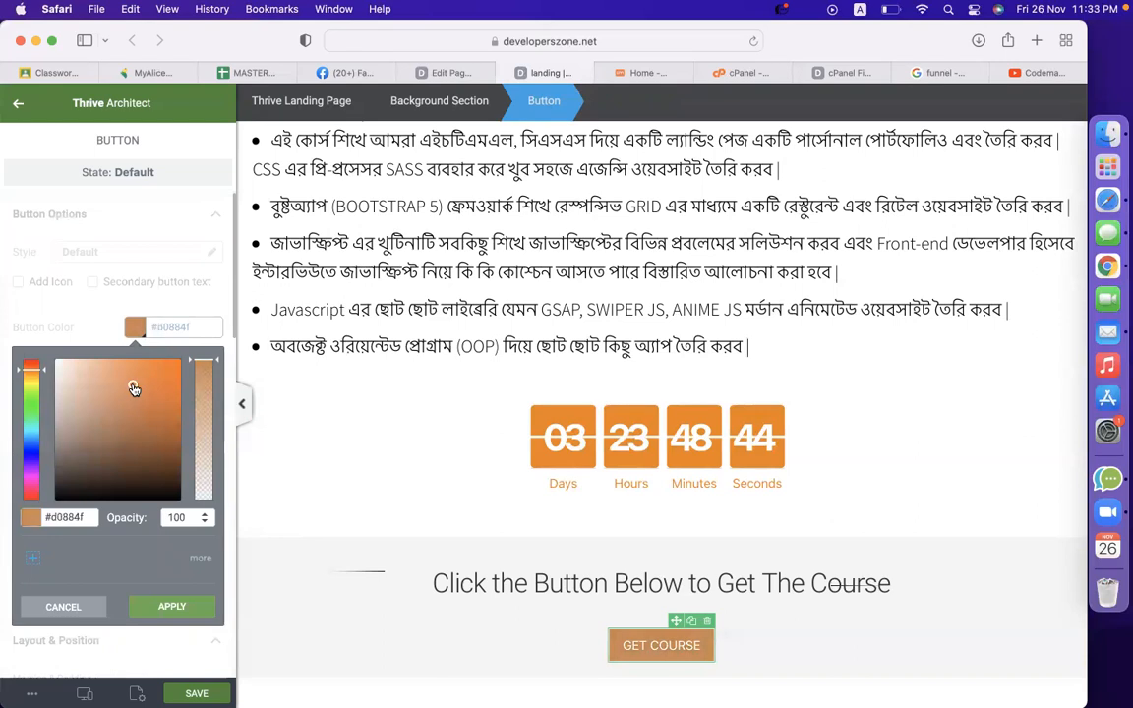
left_click(298, 509)
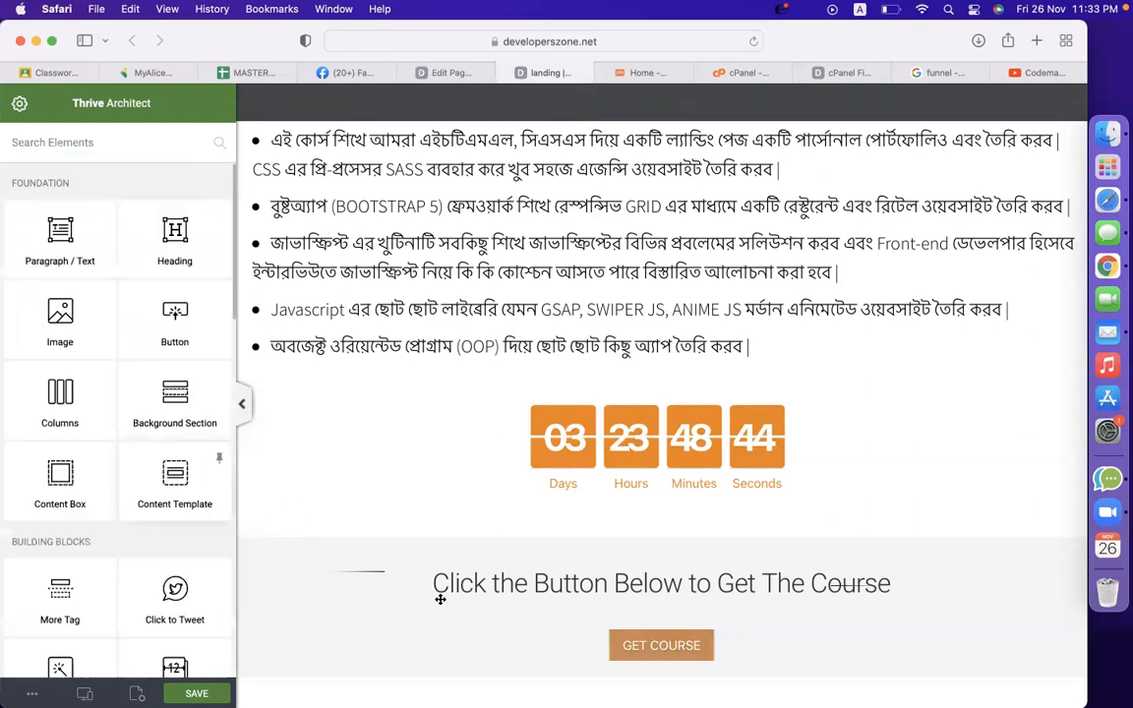
Step: Widen the Get Course button to 24% and try the Full Width option before switching it off
left_click(611, 647)
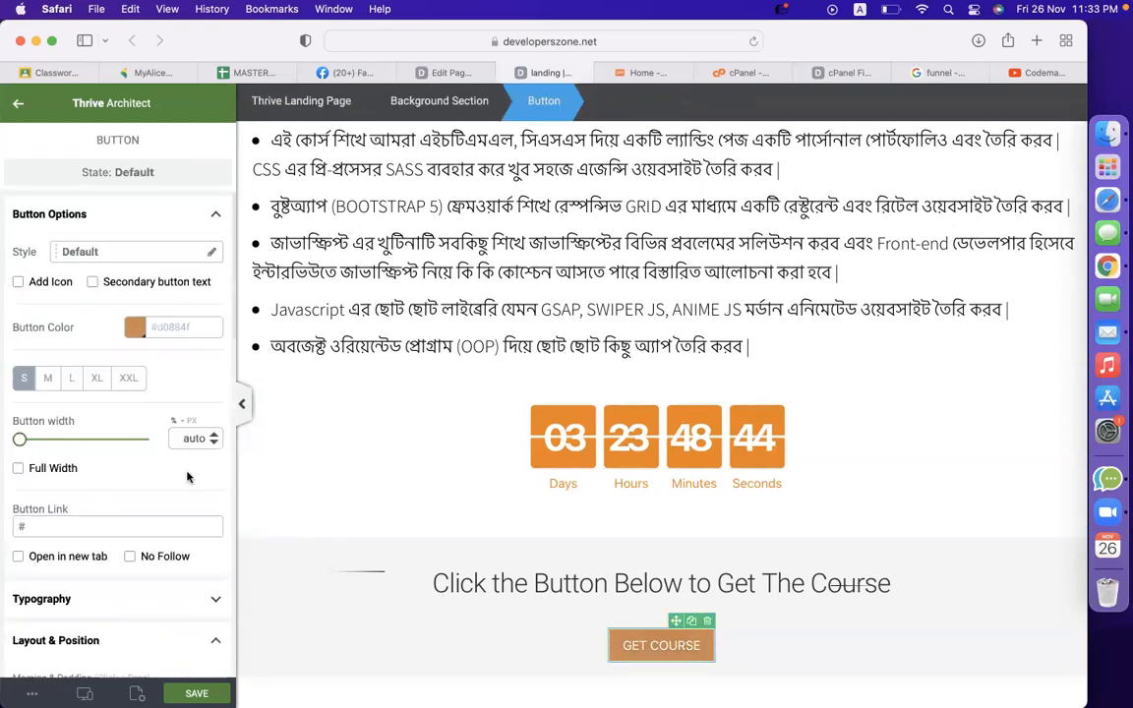
left_click_drag(20, 443, 50, 441)
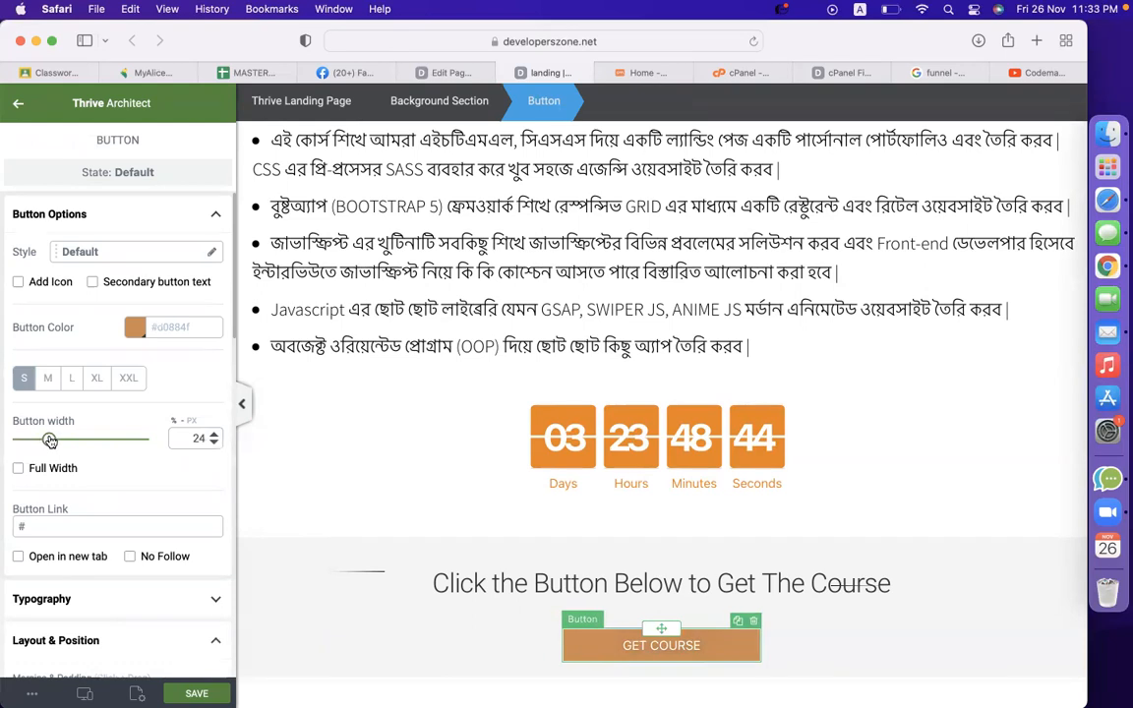
left_click(18, 469)
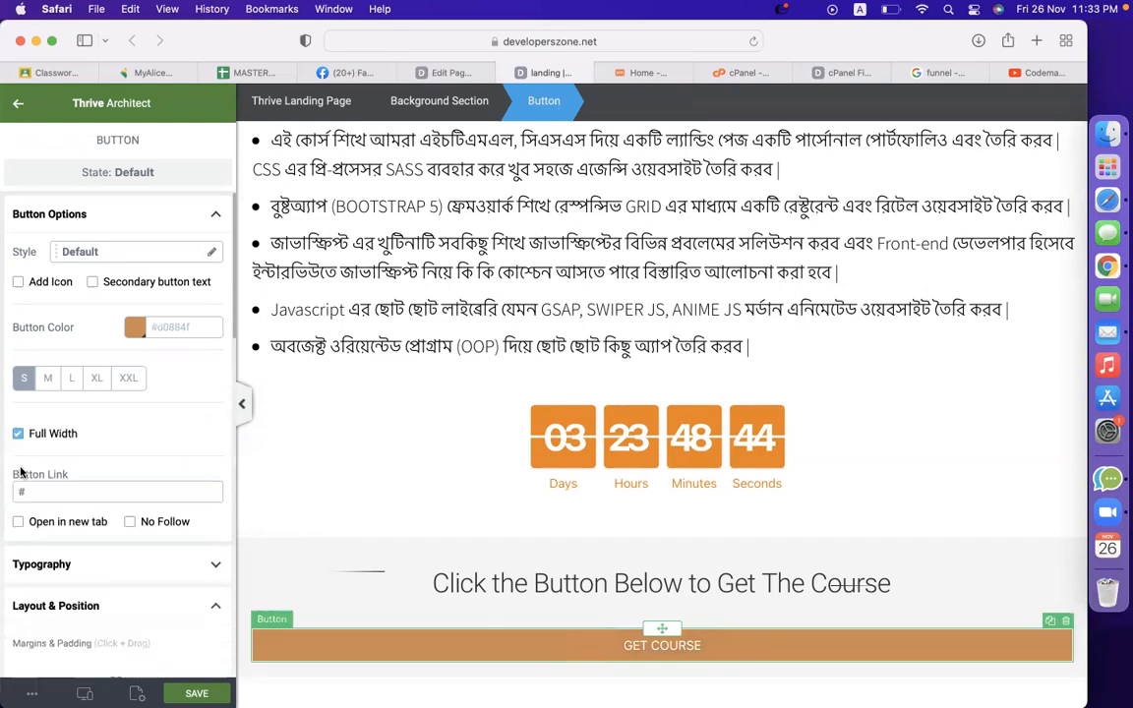
left_click(18, 433)
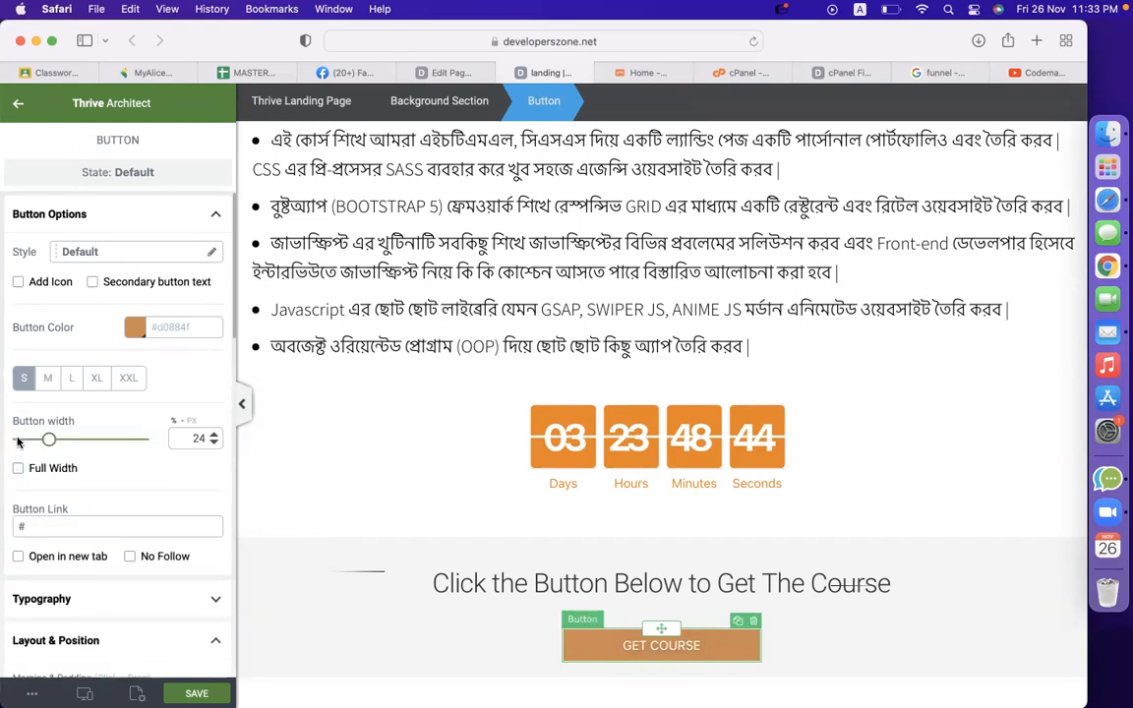
scroll(79, 462, "down", 3)
scroll(81, 480, "down", 5)
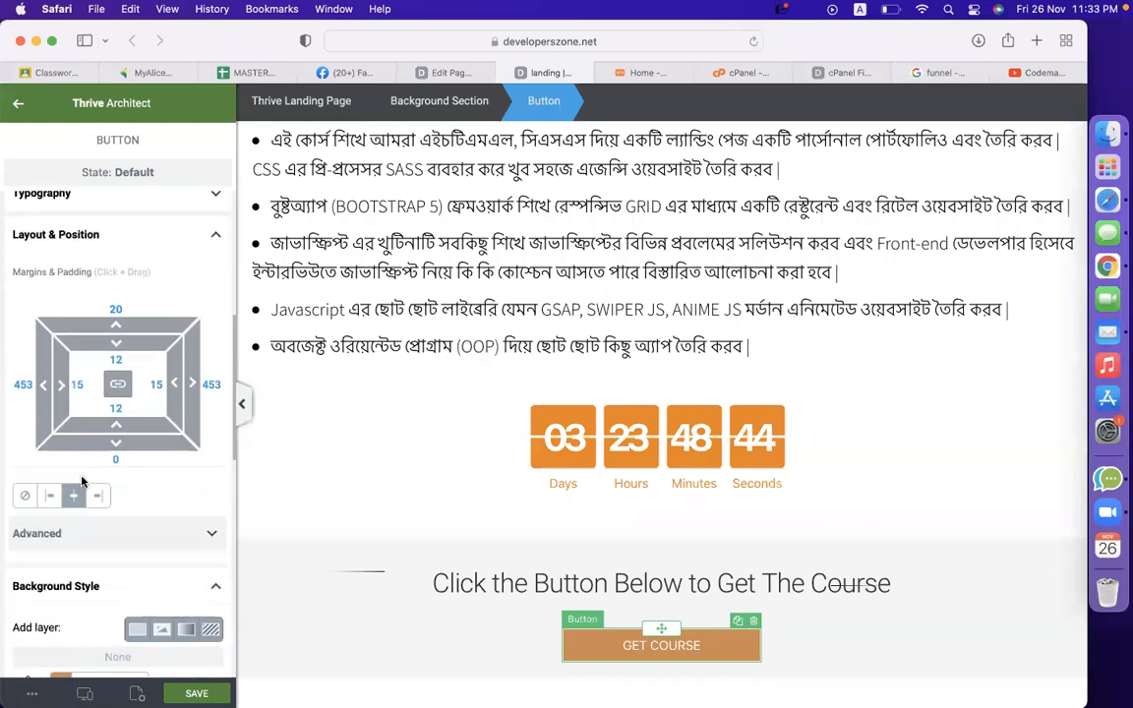
scroll(109, 580, "down", 1)
scroll(106, 581, "down", 3)
scroll(91, 482, "up", 10)
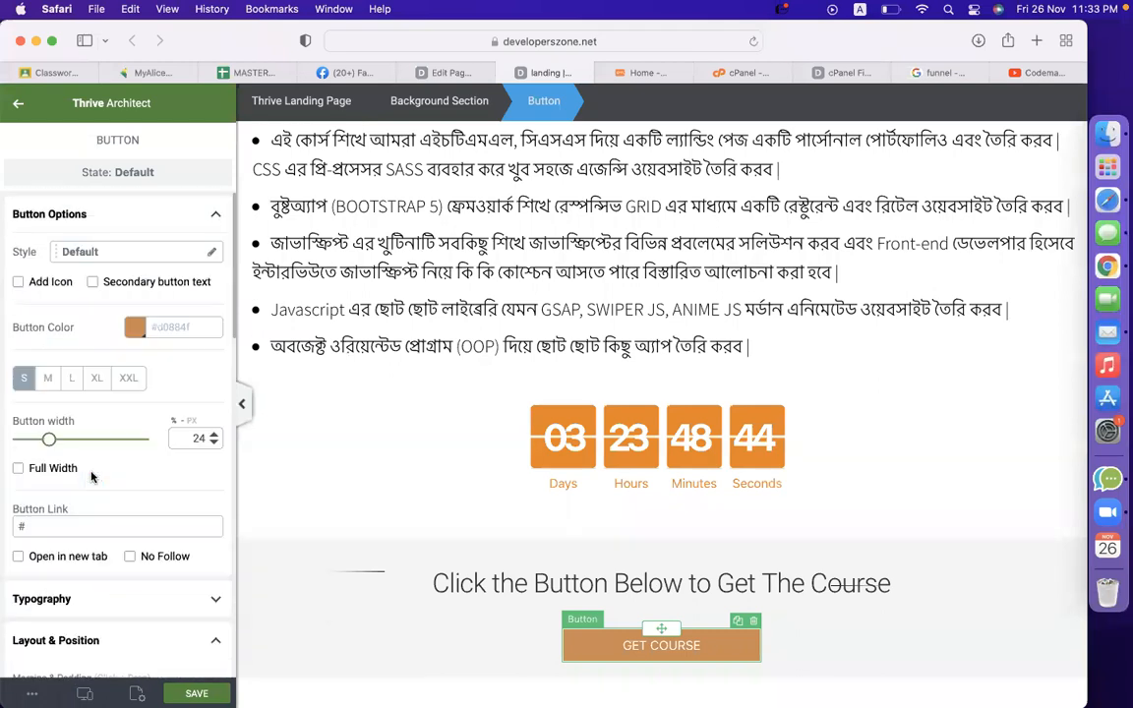
Step: Try the Rounded and Gradient styles on the Get Course button and apply the Border 1 style
left_click(99, 252)
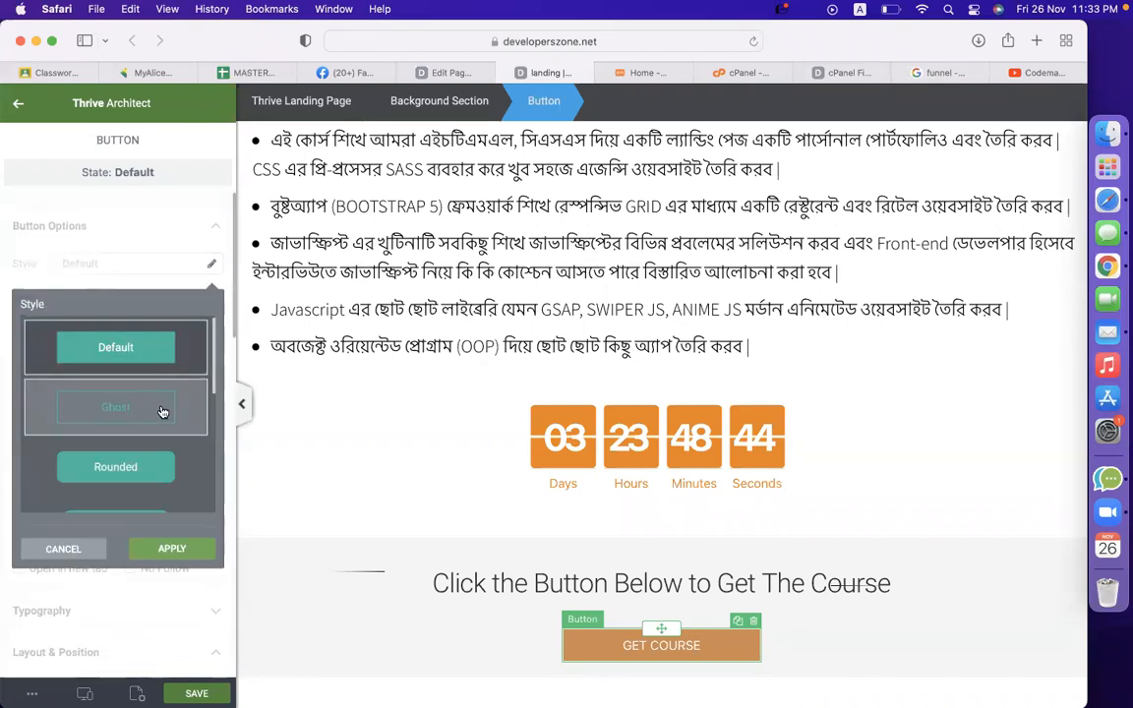
left_click(138, 466)
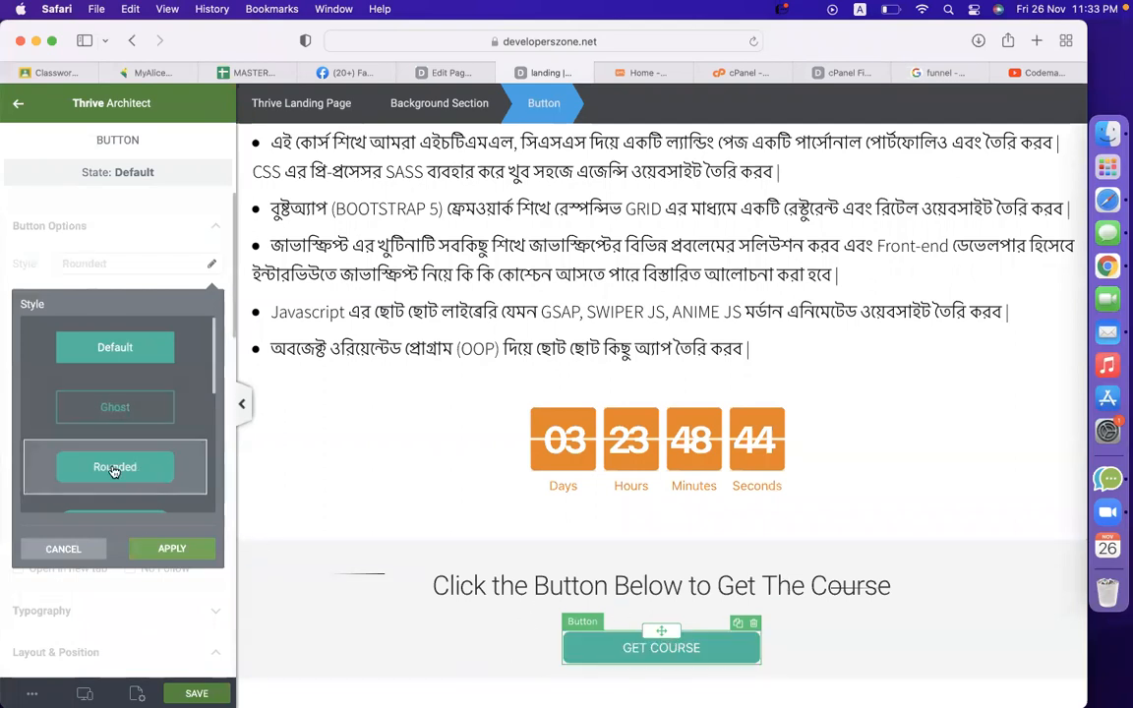
scroll(114, 473, "down", 5)
scroll(115, 462, "up", 3)
left_click(120, 382)
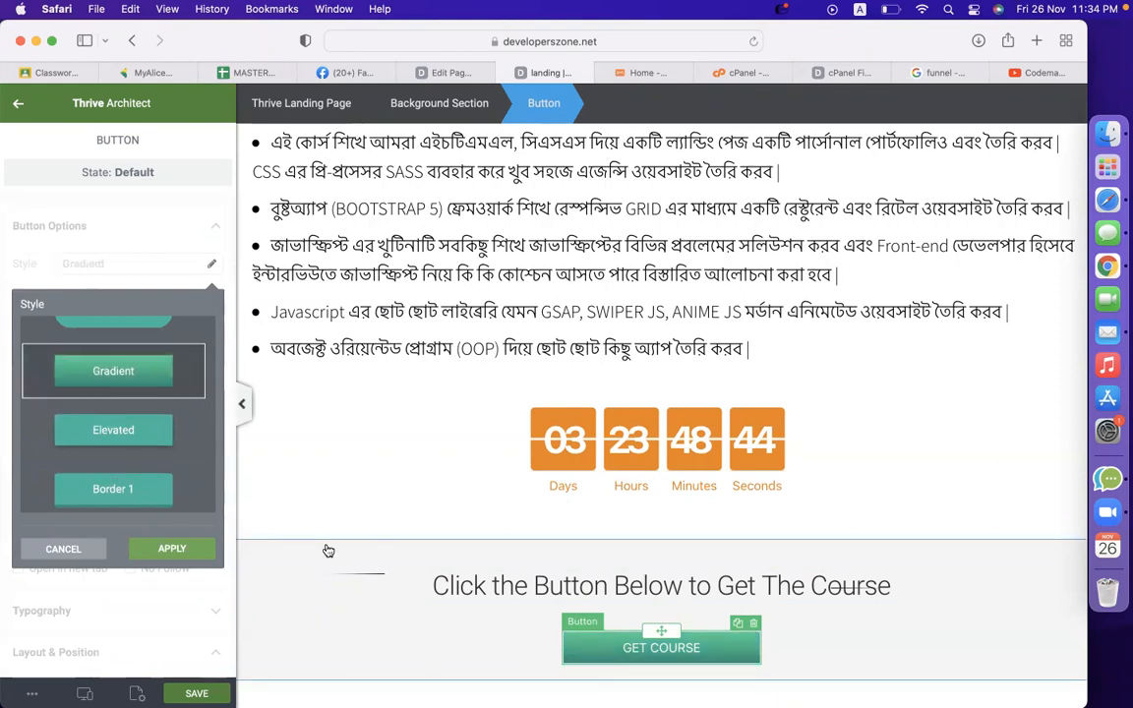
scroll(91, 462, "down", 2)
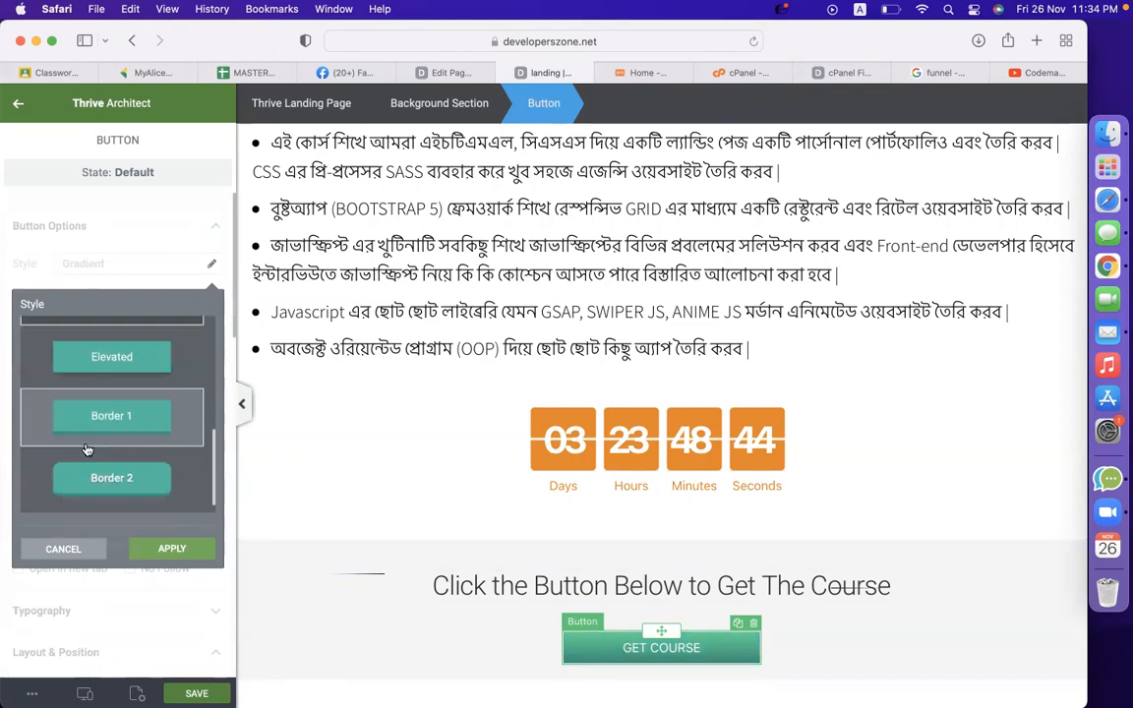
left_click(99, 436)
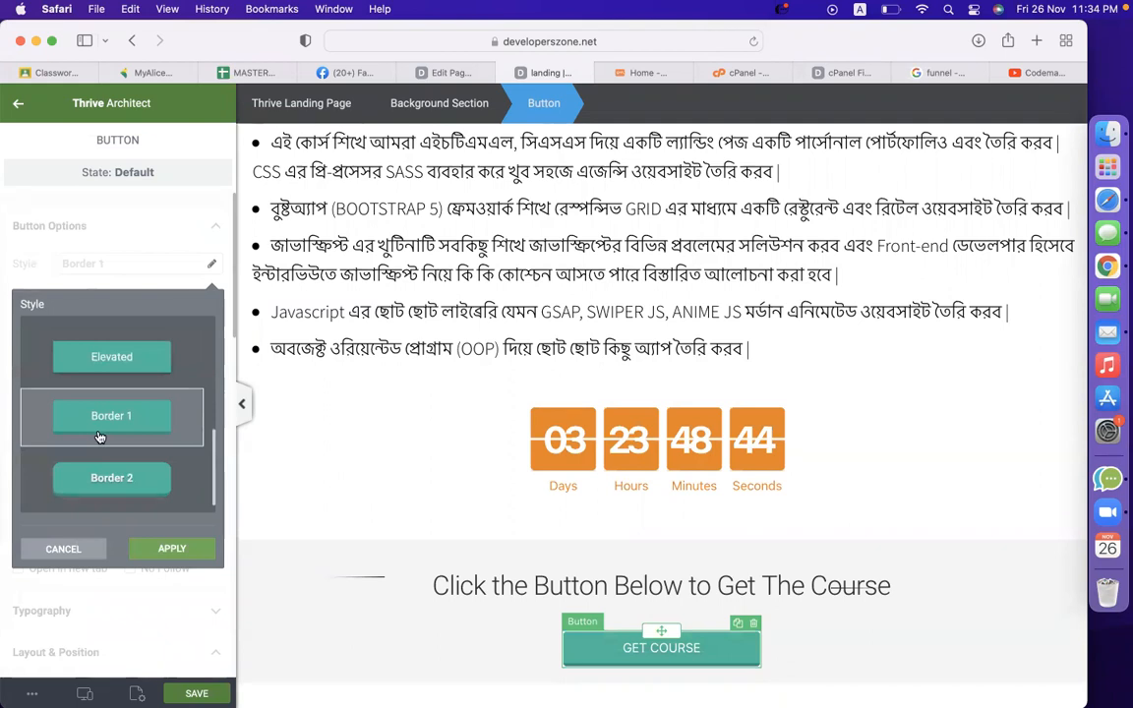
left_click(173, 547)
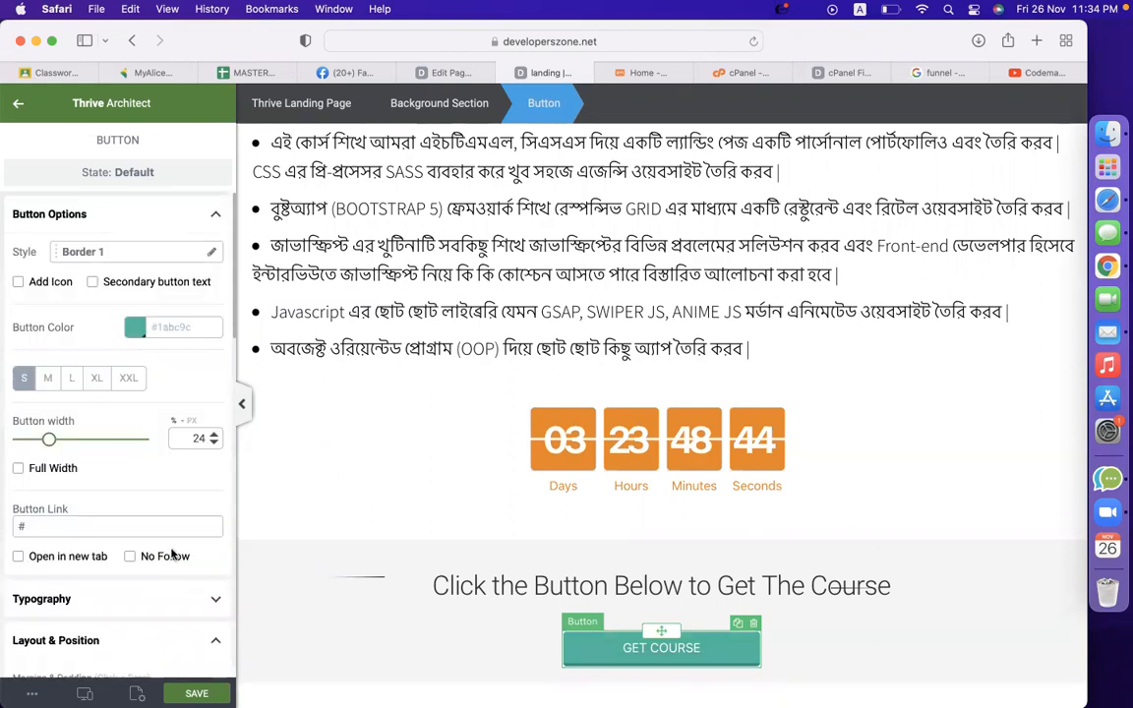
scroll(126, 591, "down", 5)
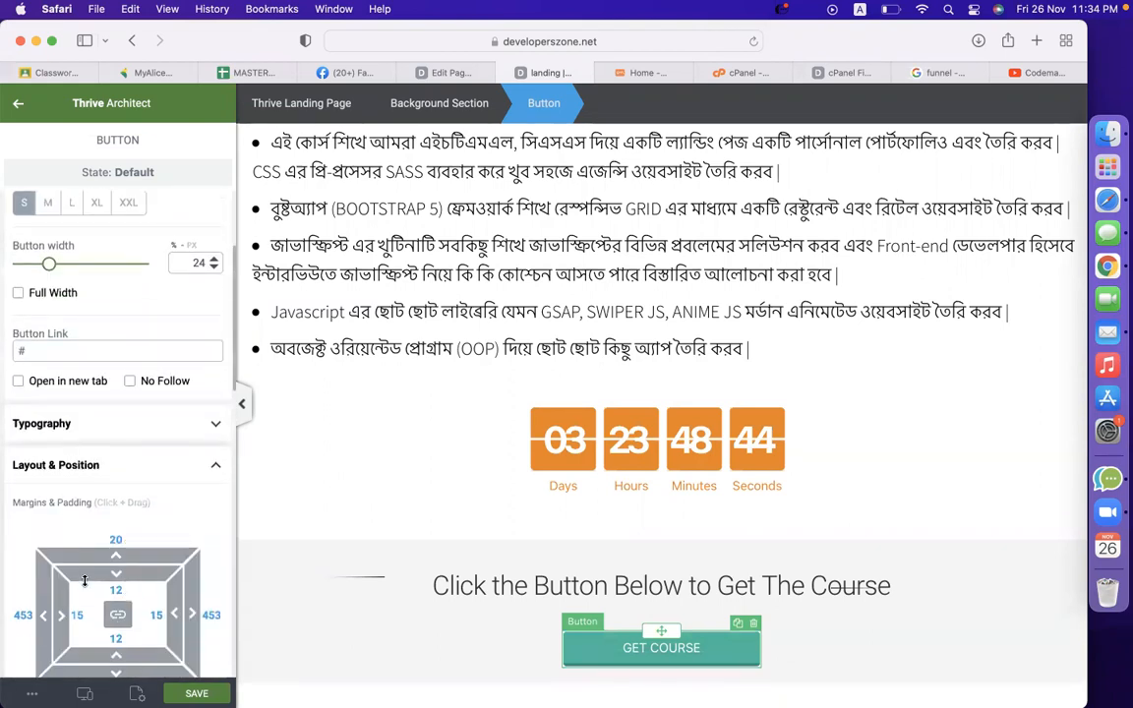
scroll(143, 458, "down", 1)
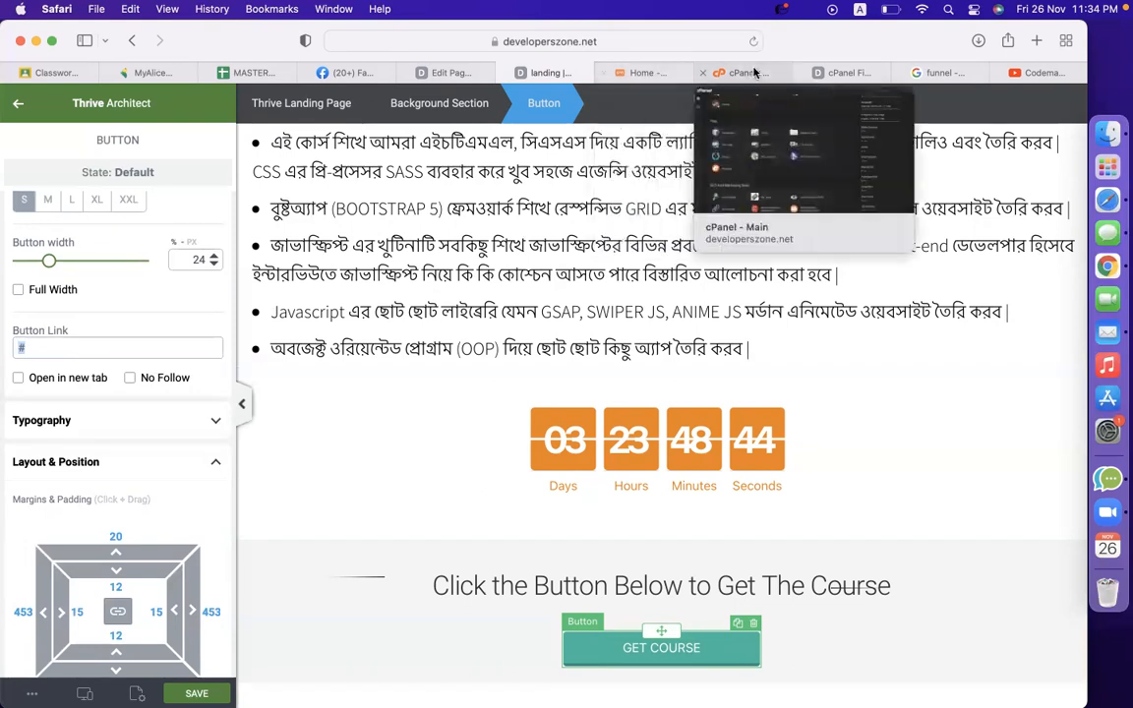
left_click(472, 73)
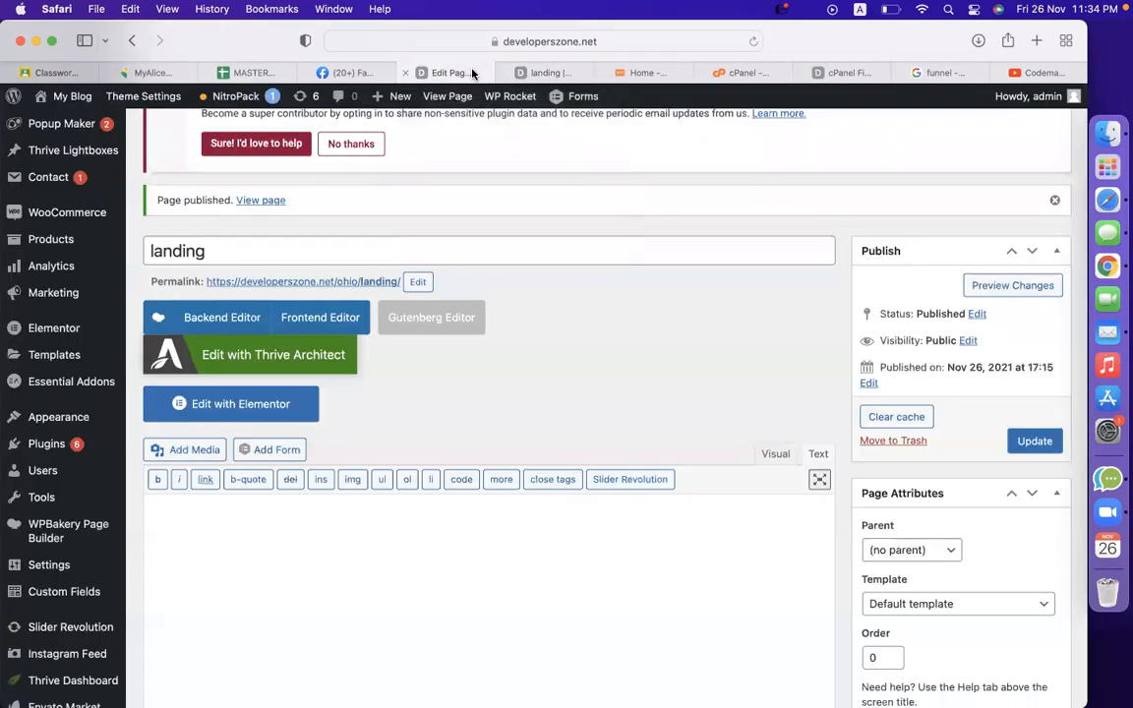
left_click(478, 42)
left_click(478, 43)
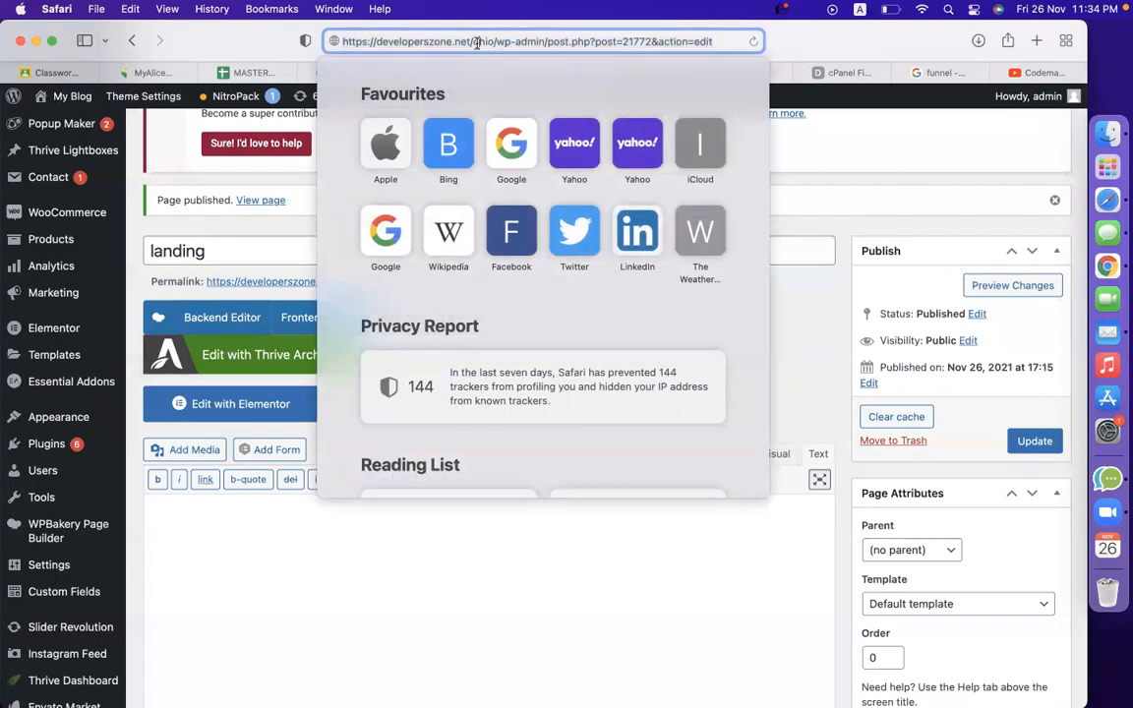
key("shift+super+Left")
key("super+c")
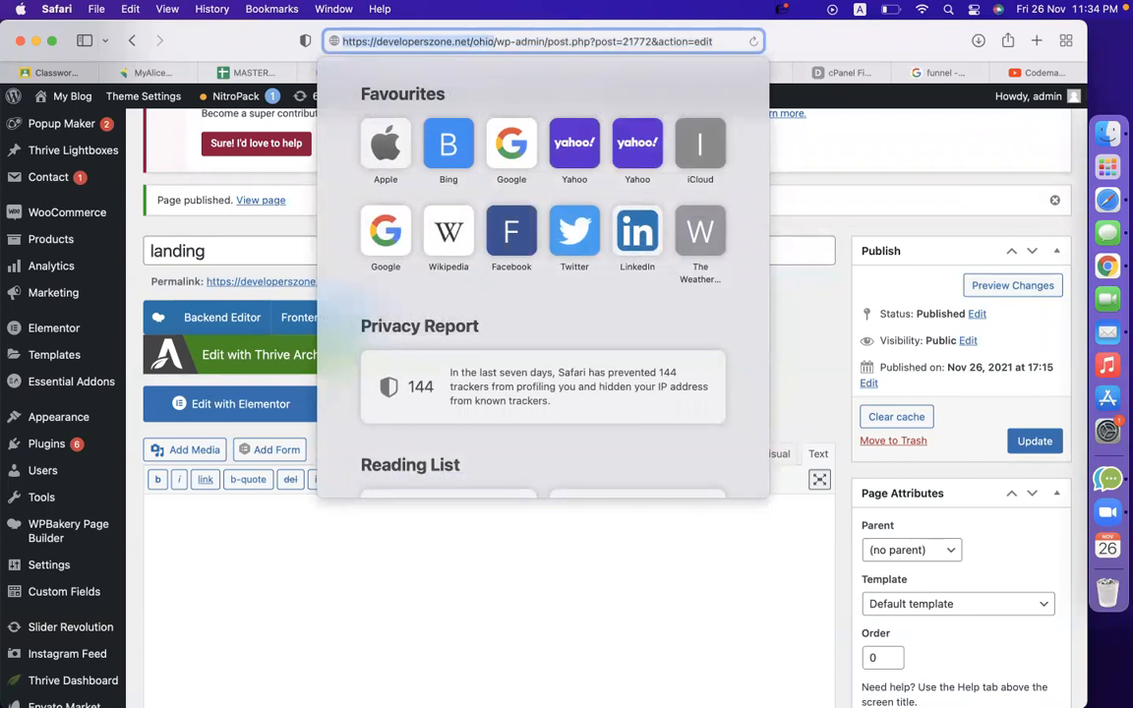
left_click(848, 38)
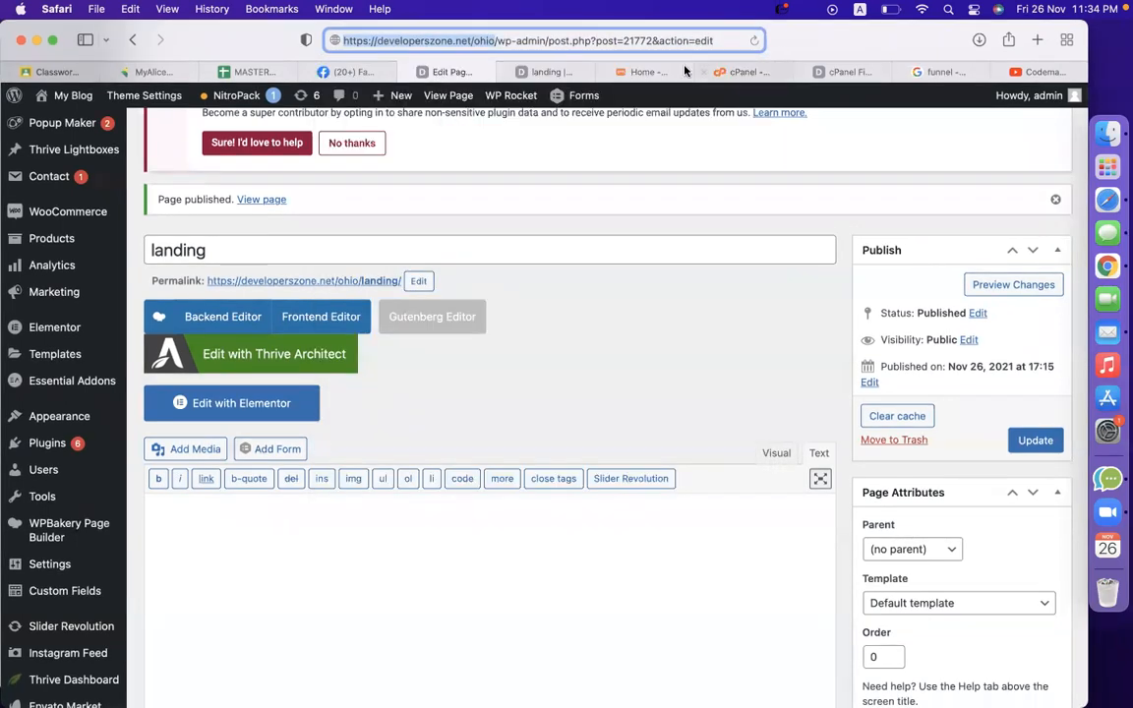
left_click(559, 72)
key("super+v")
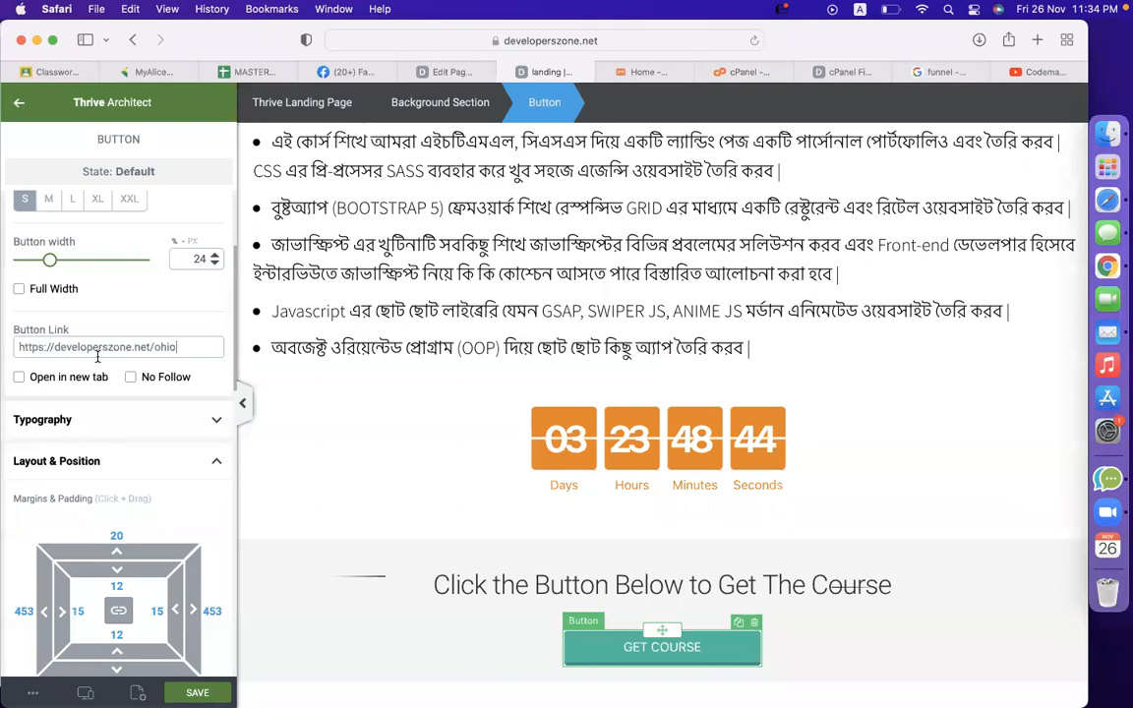
type("sownload")
key("BackSpace")
key("BackSpace")
key("BackSpace")
key("BackSpace")
key("BackSpace")
type("wnload")
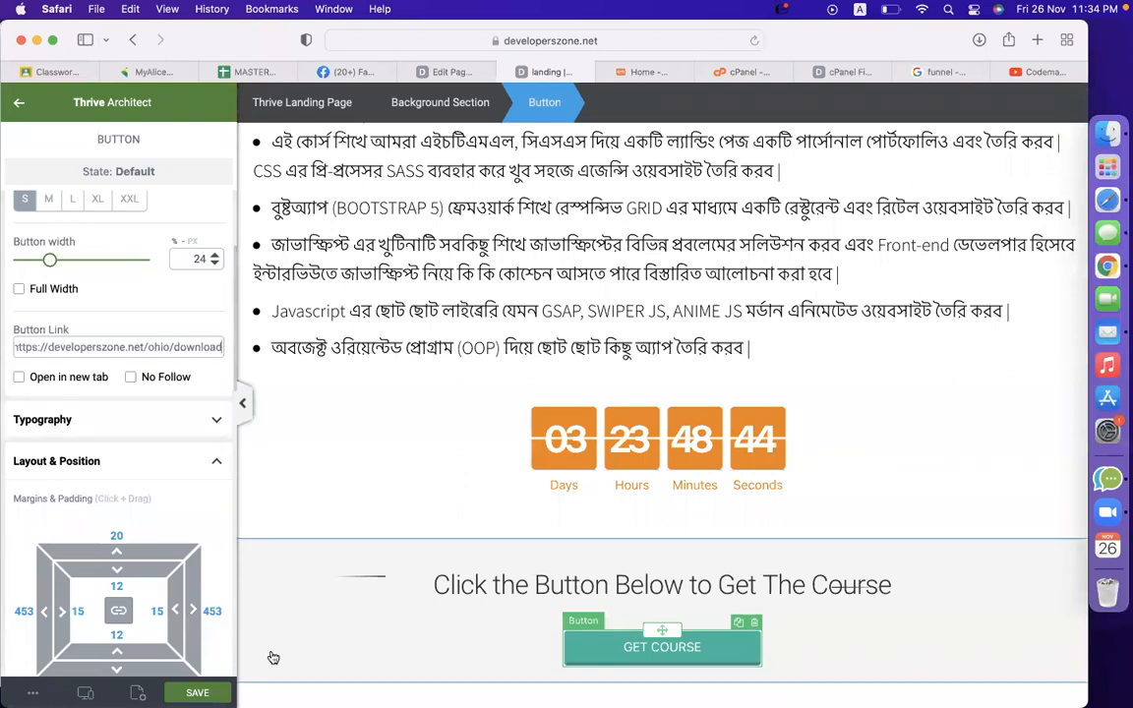
type("-new")
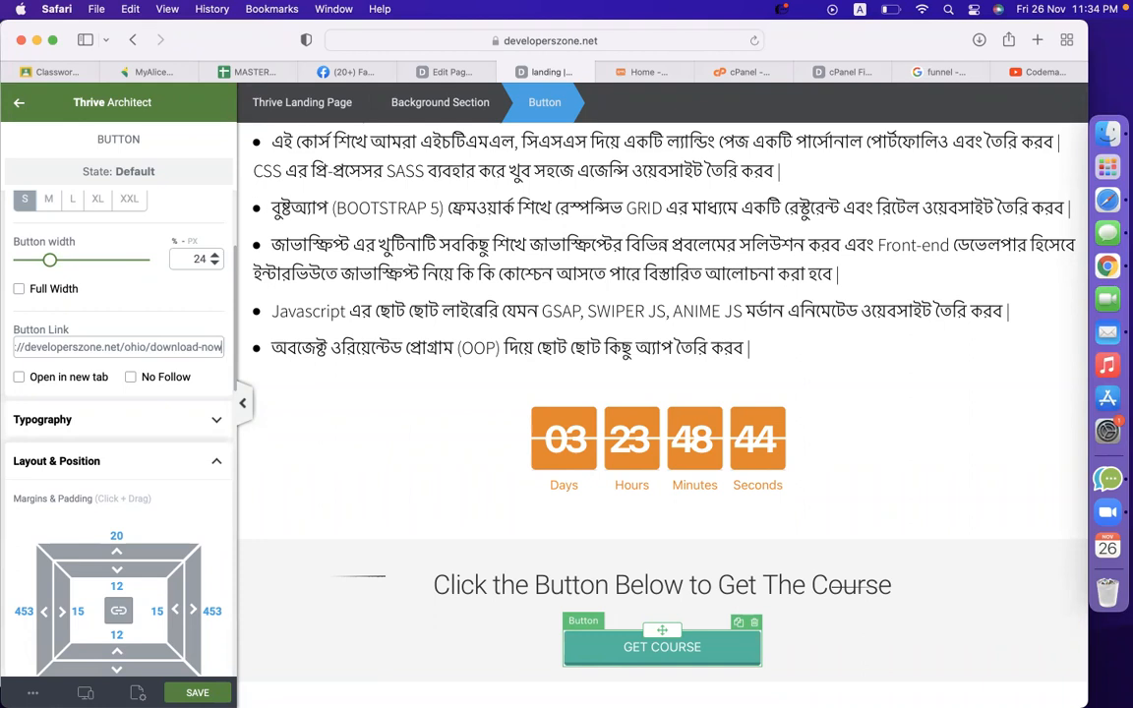
left_click(217, 693)
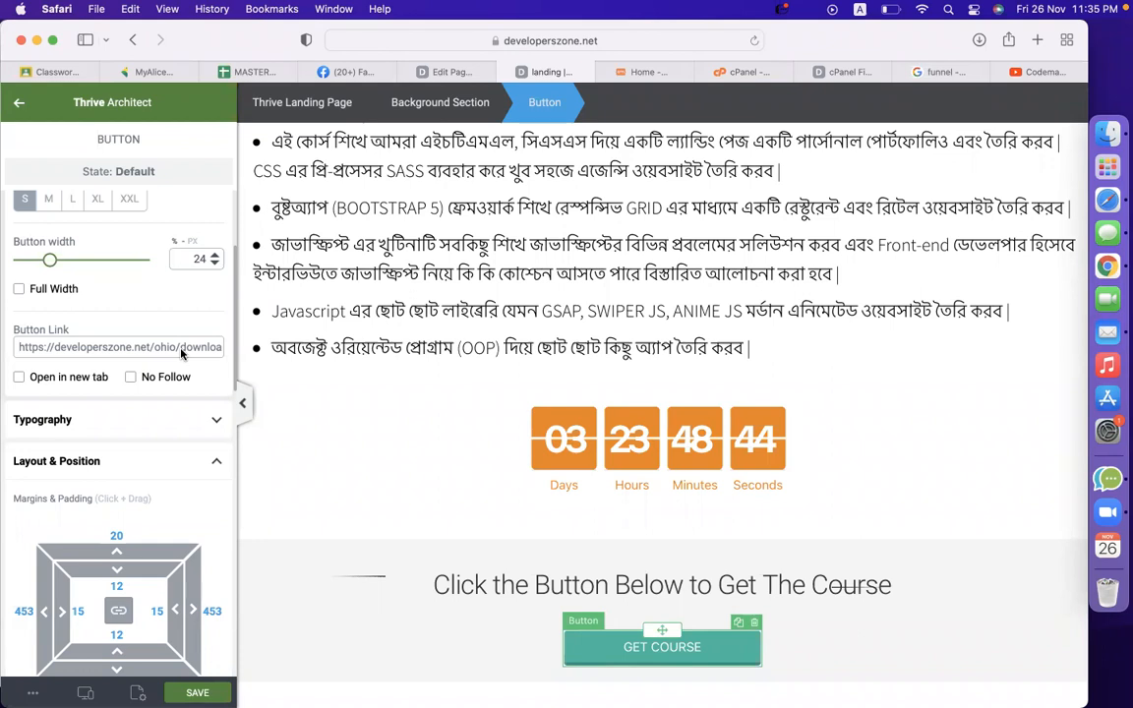
Step: Create a new WordPress page titled download and publish it
scroll(157, 468, "down", 5)
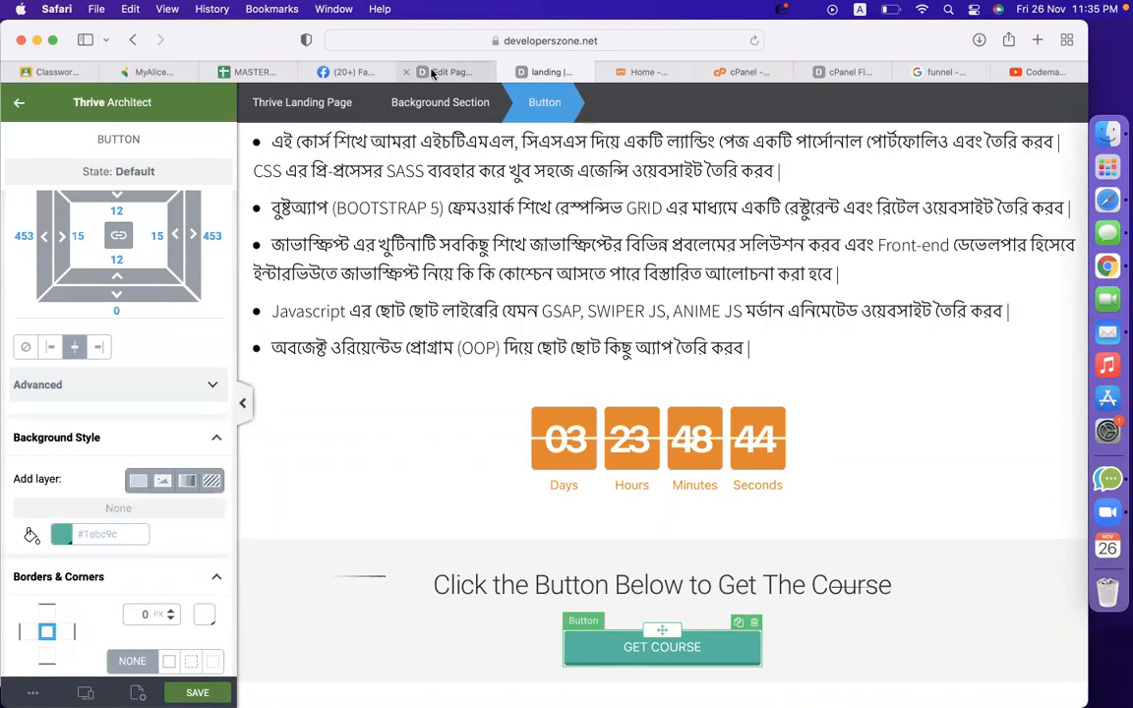
left_click(433, 71)
scroll(399, 272, "up", 5)
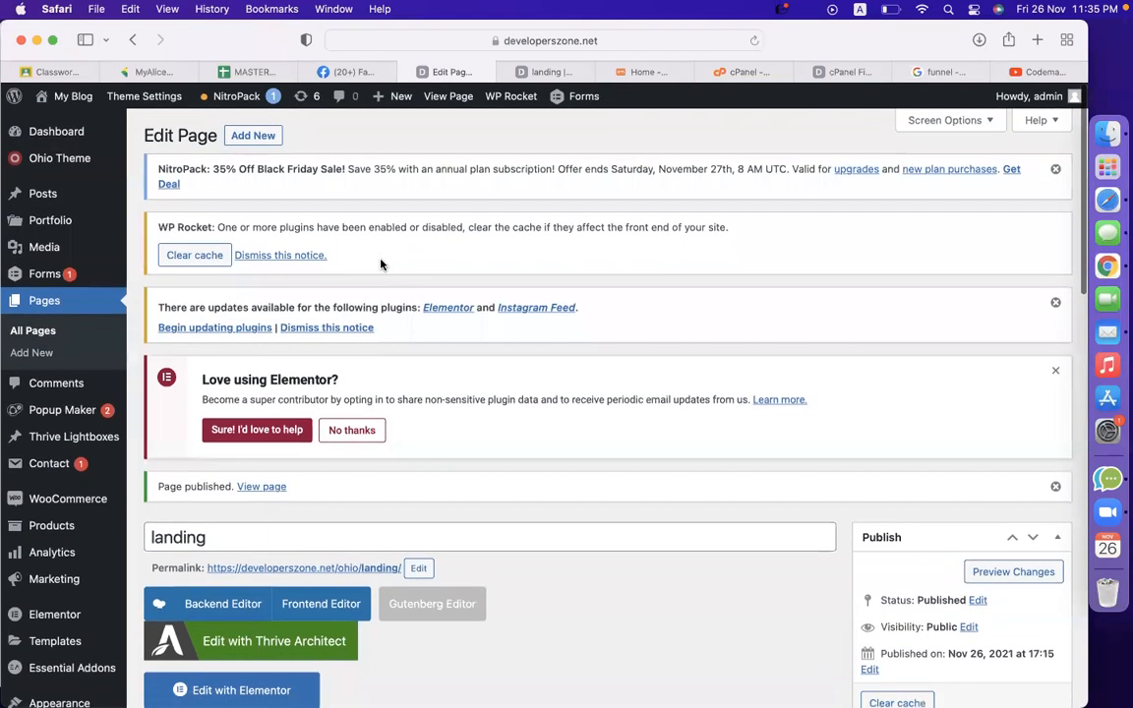
left_click(257, 133)
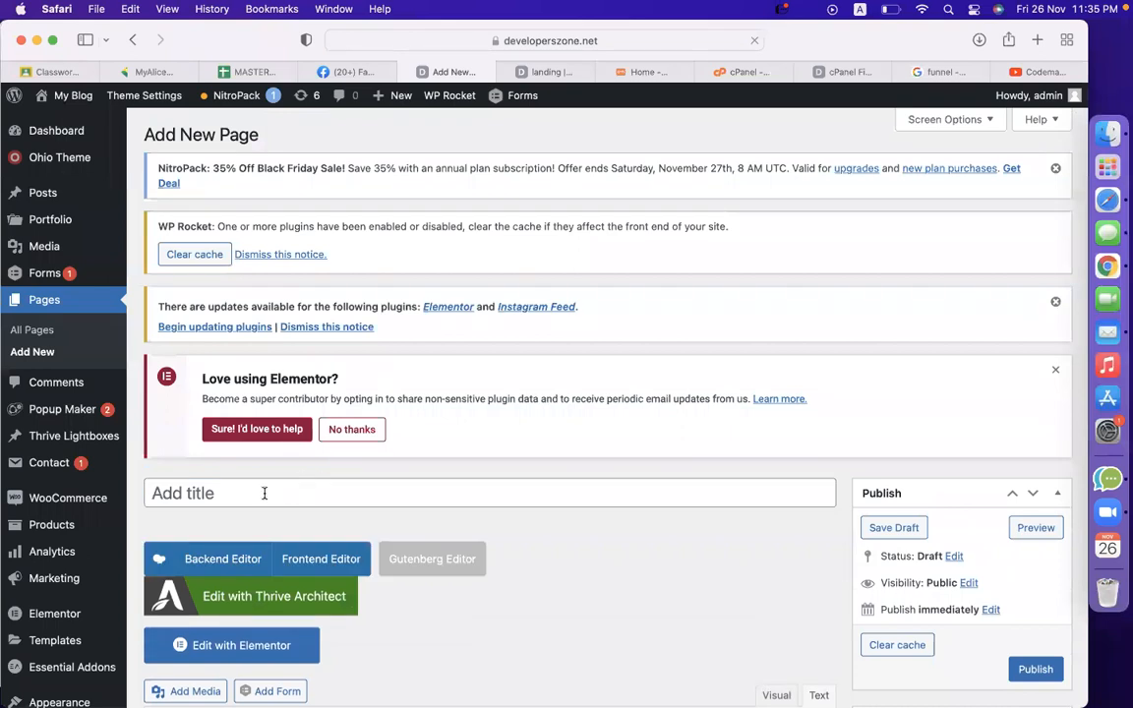
left_click(264, 493)
type("download")
scroll(630, 535, "down", 3)
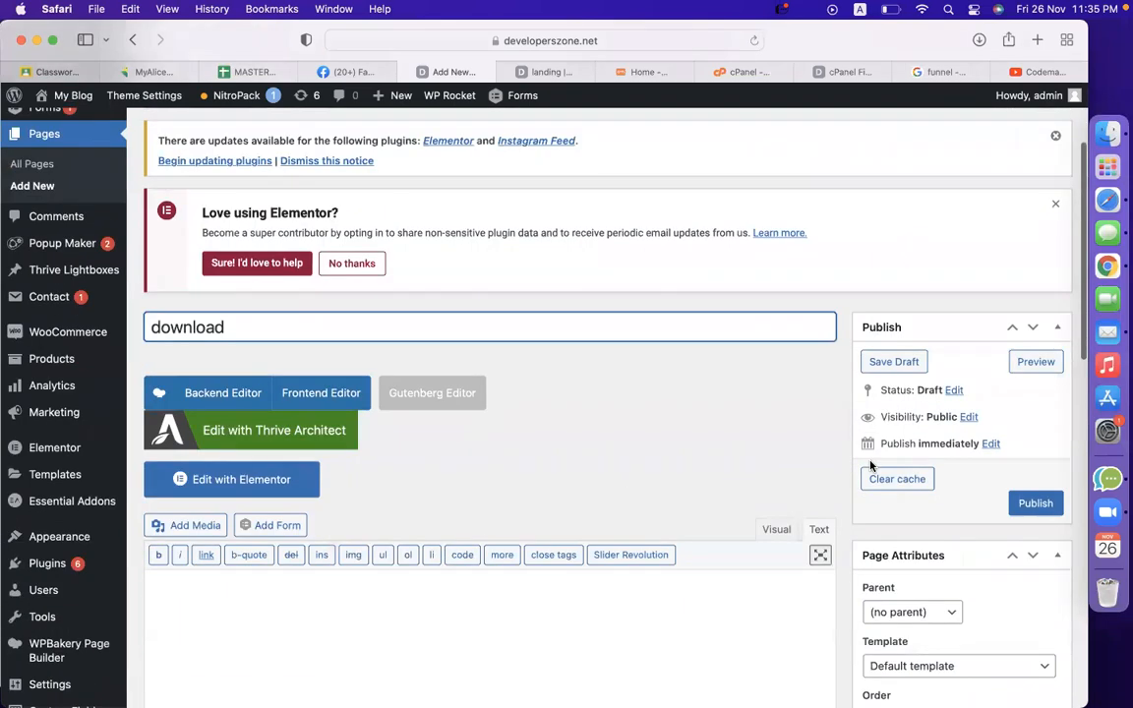
left_click(1034, 503)
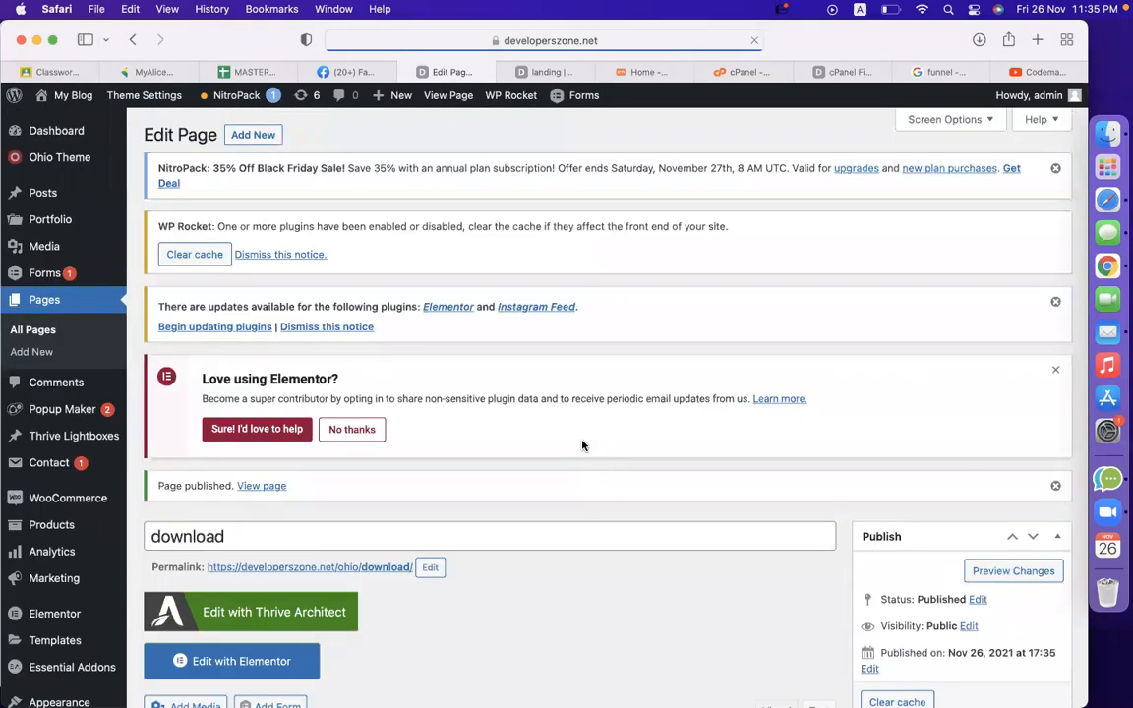
scroll(412, 597, "down", 3)
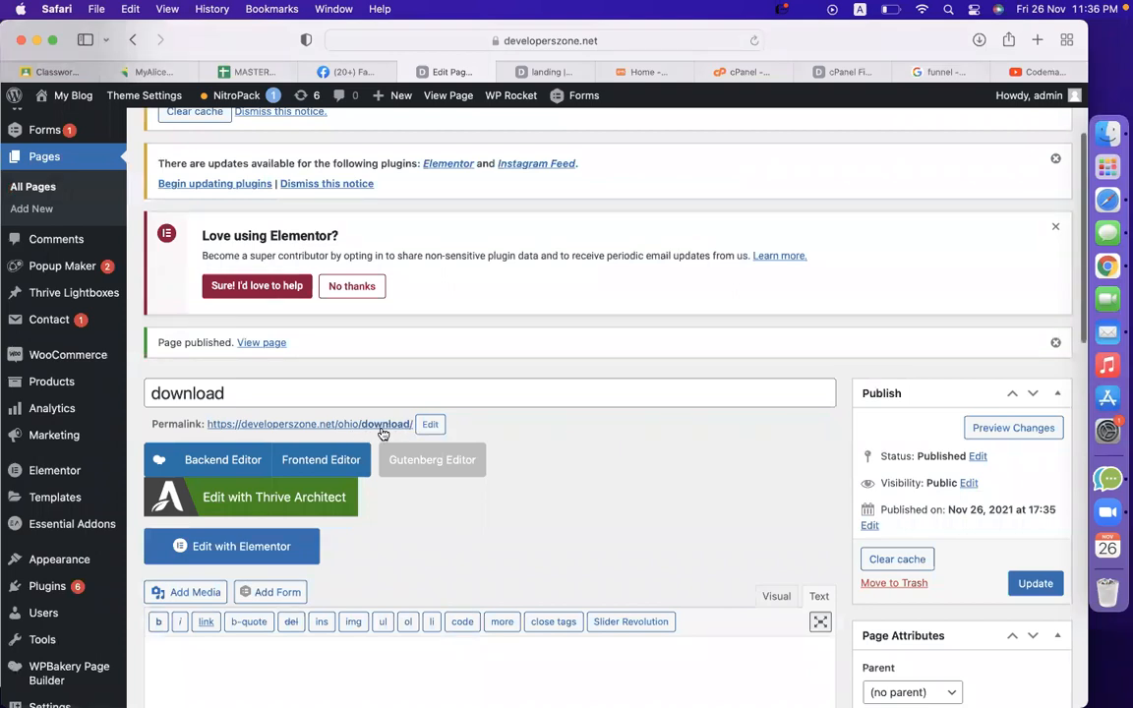
left_click(521, 72)
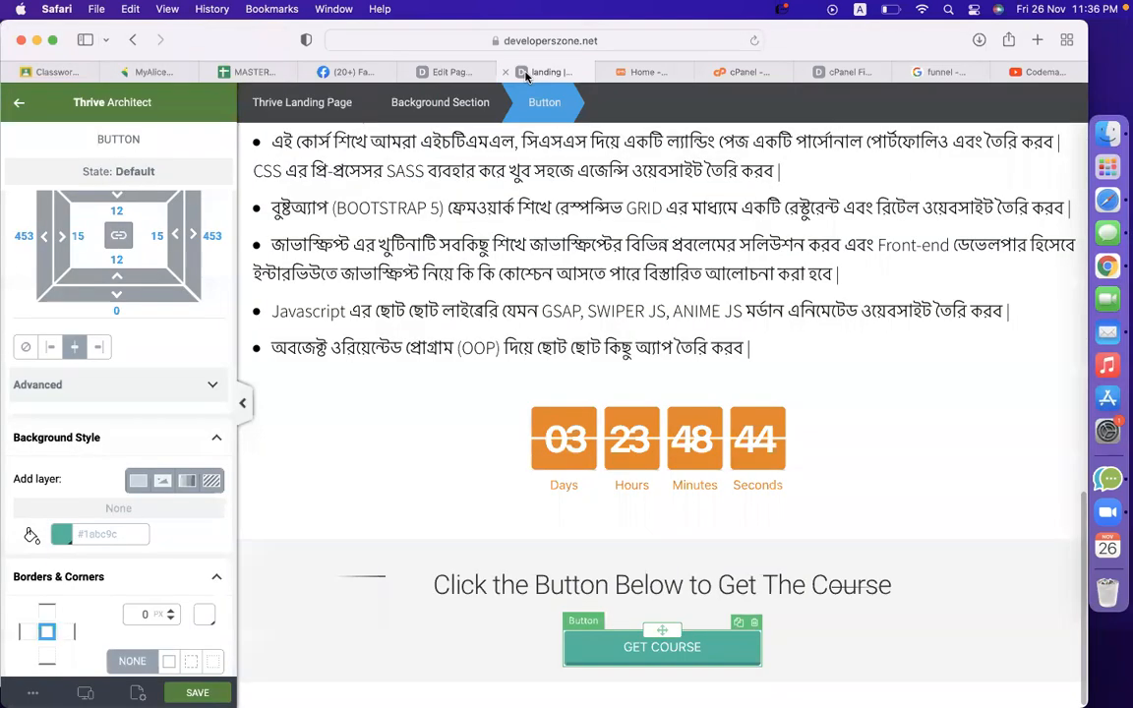
scroll(194, 489, "up", 5)
scroll(129, 385, "down", 1)
left_click_drag(180, 439, 308, 445)
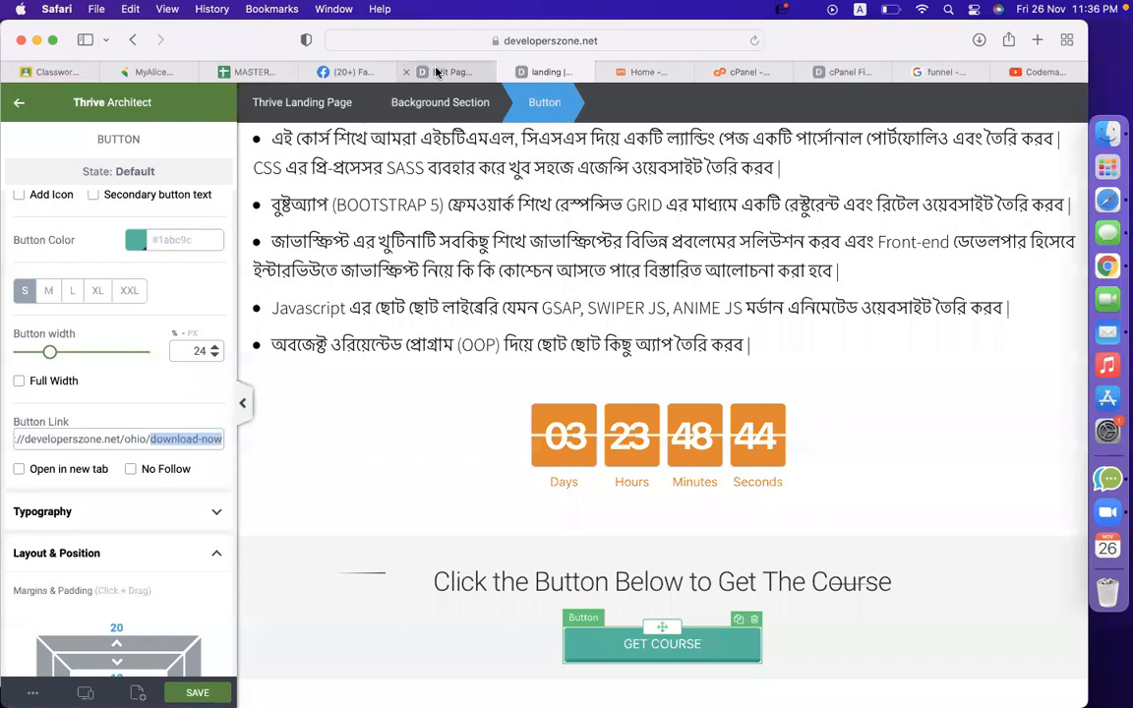
left_click(437, 71)
left_click(308, 385)
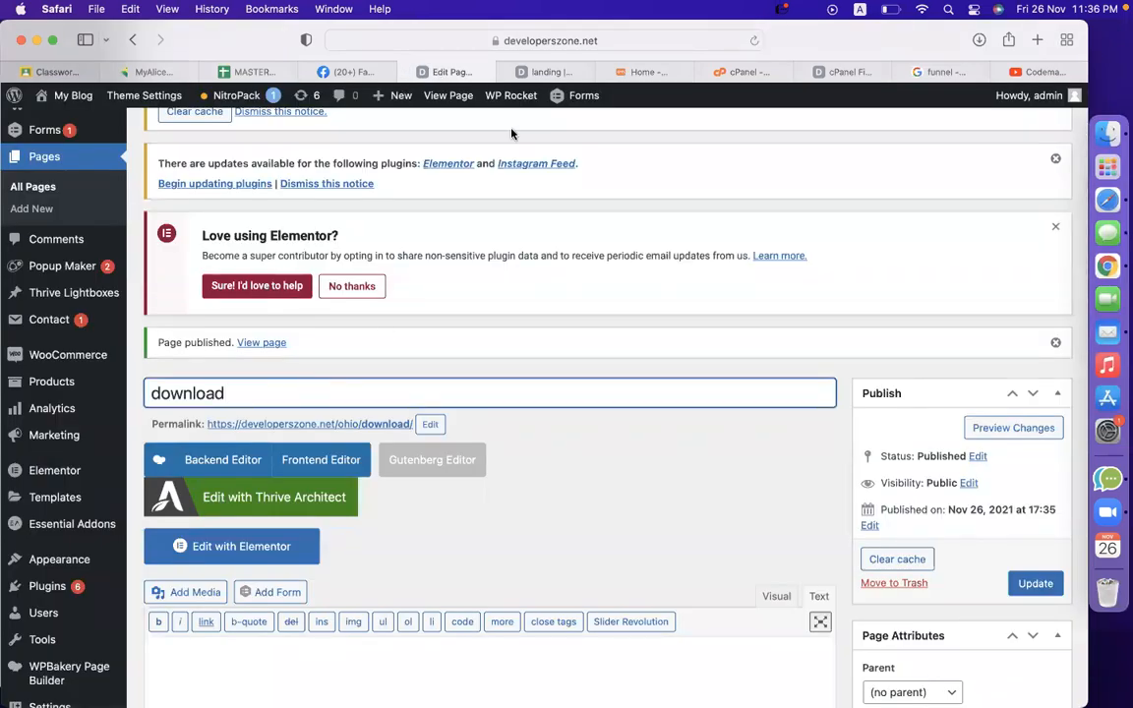
left_click(541, 72)
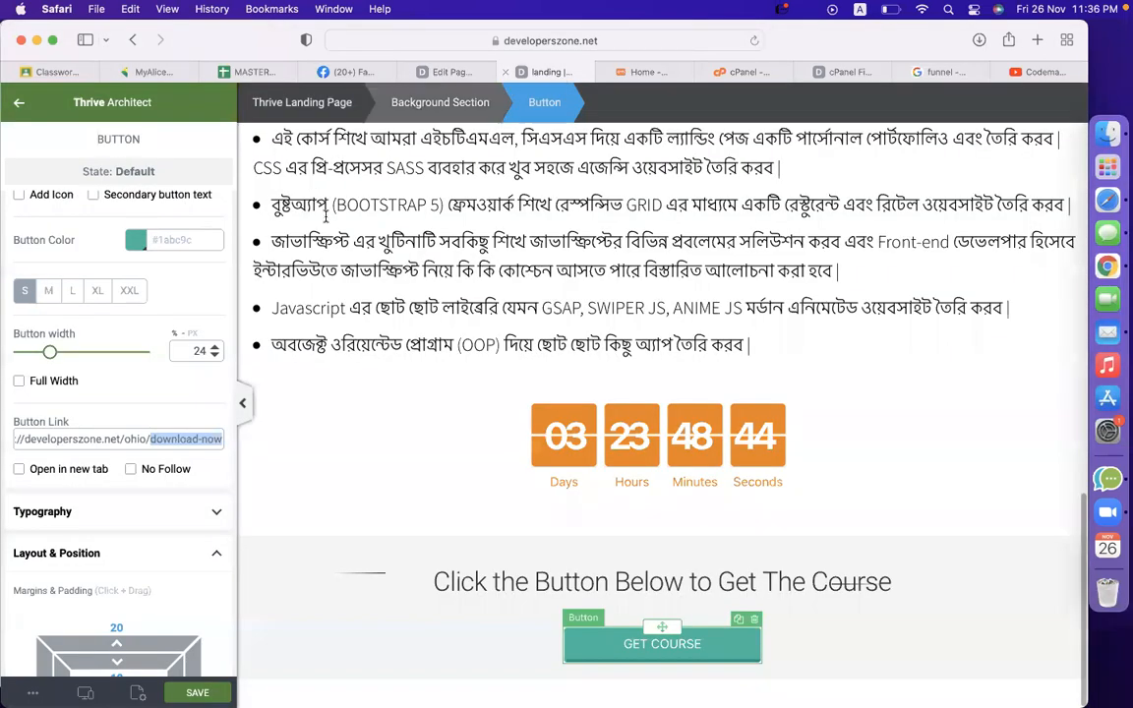
left_click(202, 443)
key("Delete")
key("Delete")
key("Delete")
key("Delete")
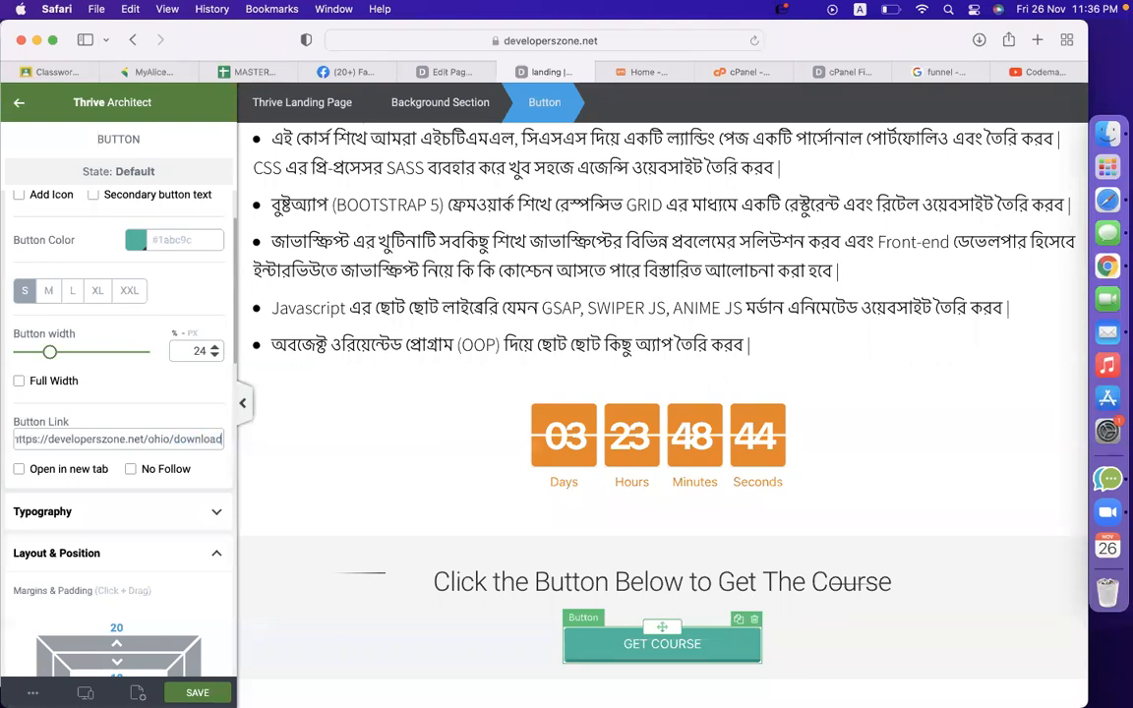
key("super+s")
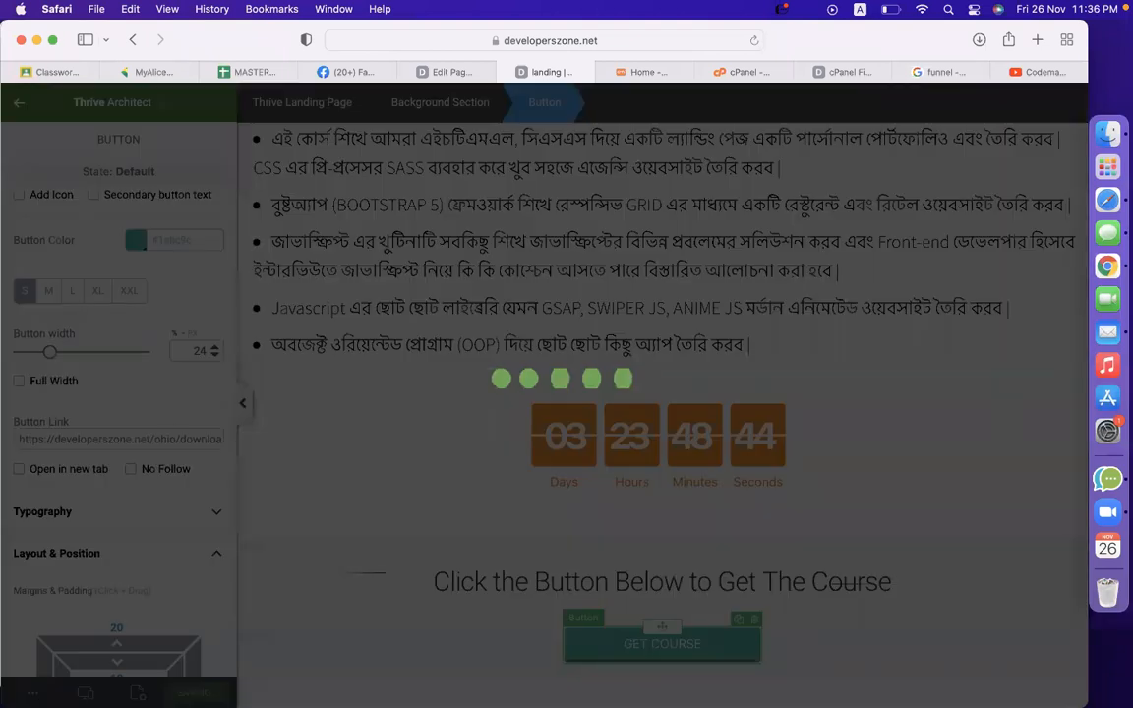
Step: Open the download page for editing in Thrive Architect
left_click(448, 73)
scroll(359, 391, "down", 5)
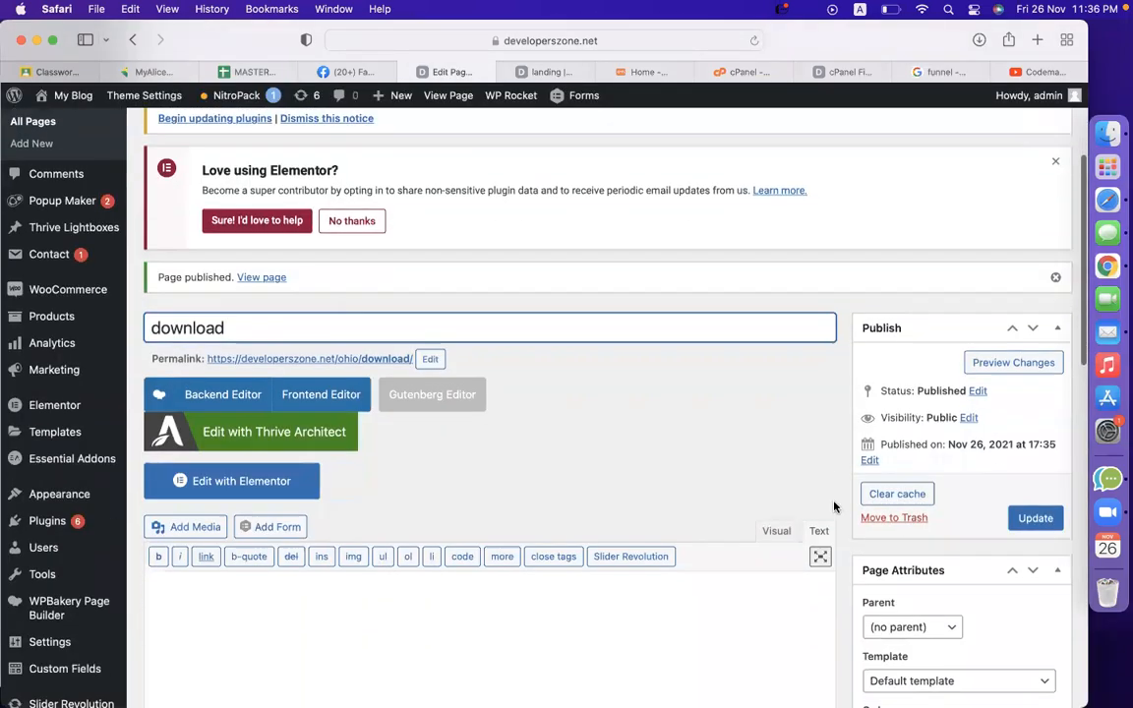
left_click(283, 241)
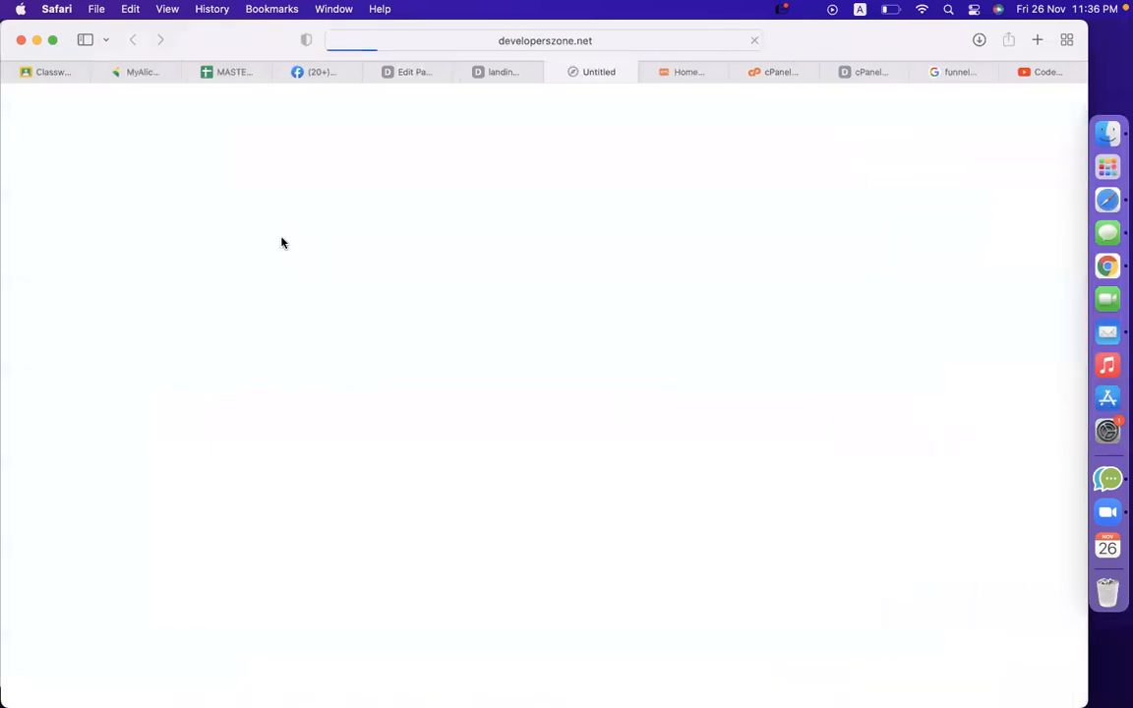
left_click(514, 74)
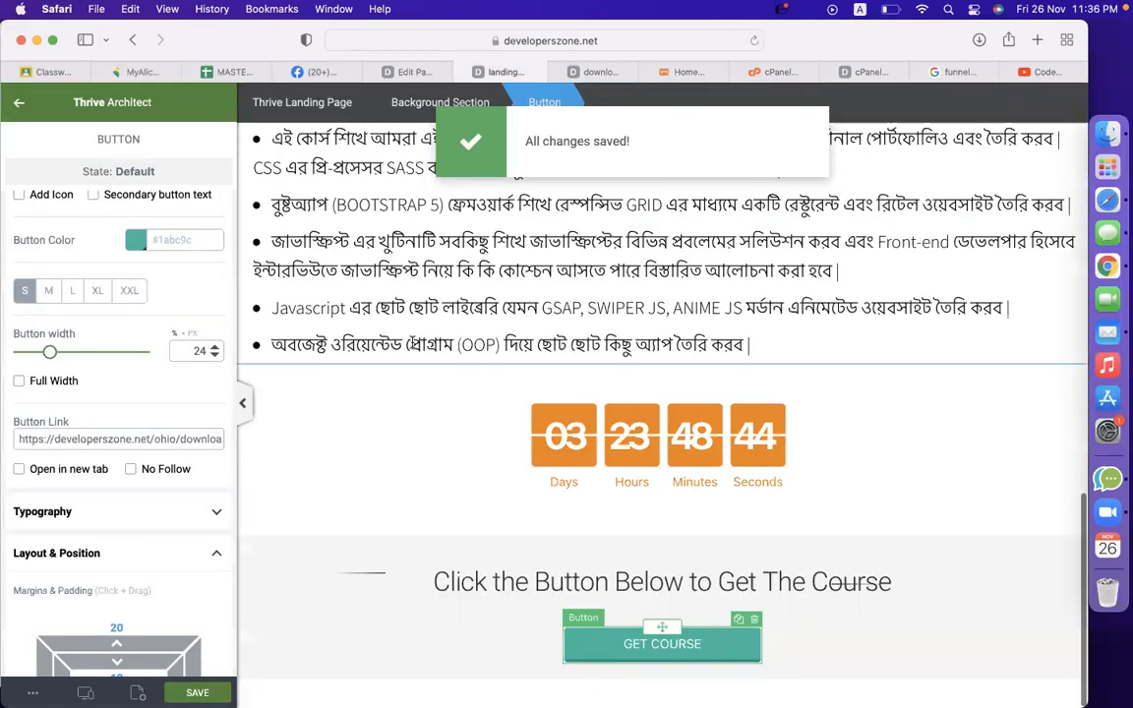
scroll(412, 336, "up", 20)
left_click(593, 71)
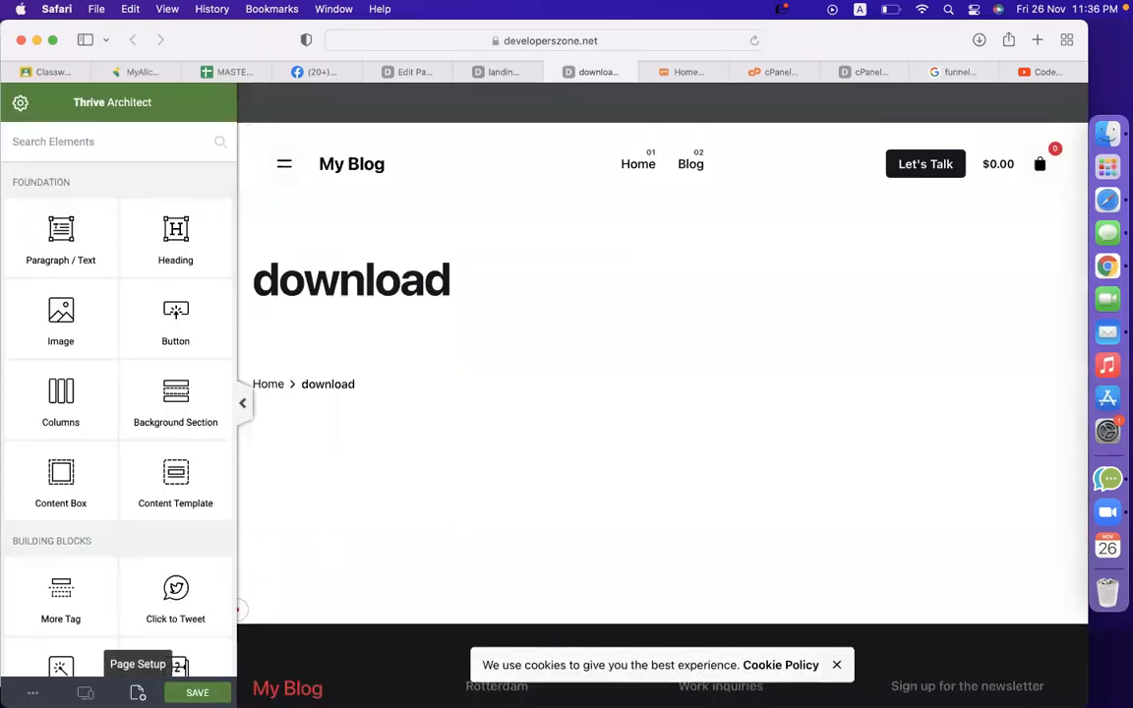
Step: Apply the Serene Download Page template from the Serene set to the download page
left_click(137, 692)
left_click(119, 196)
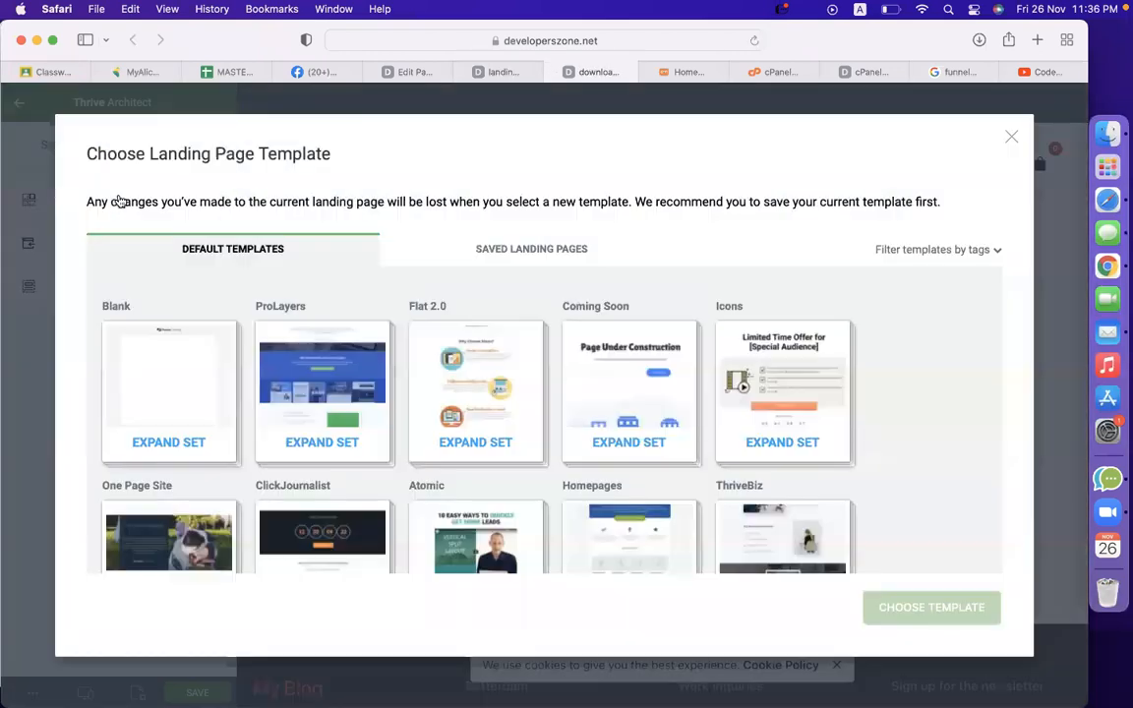
scroll(557, 506, "down", 5)
scroll(555, 504, "down", 5)
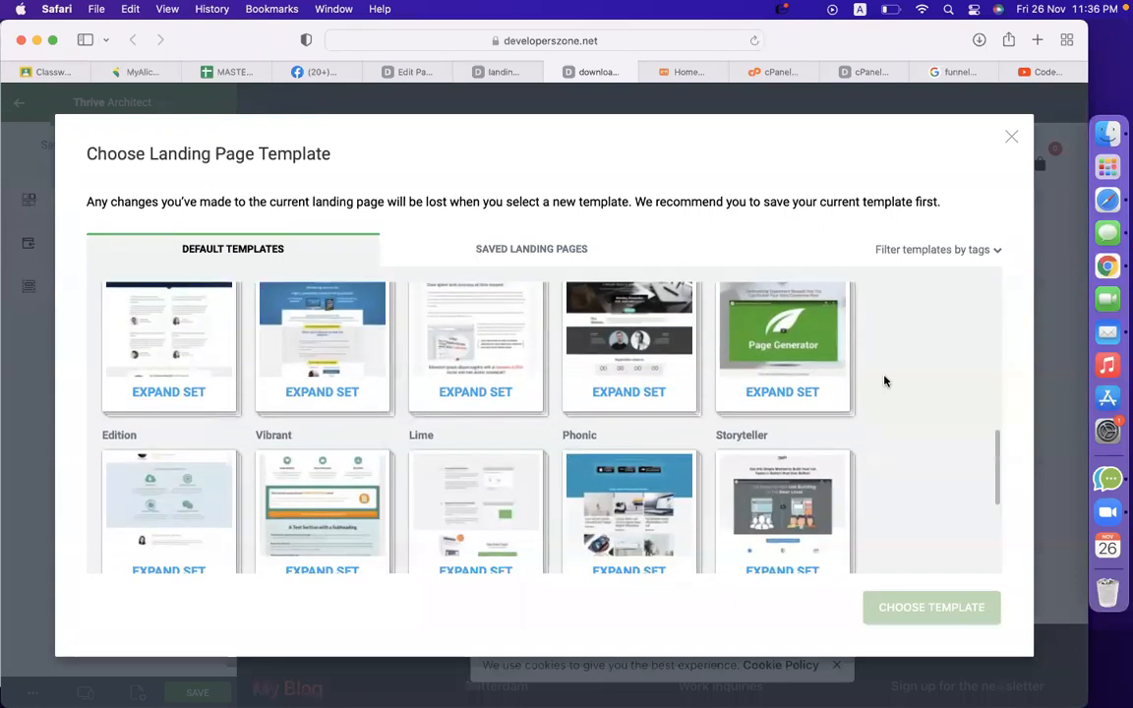
left_click(778, 346)
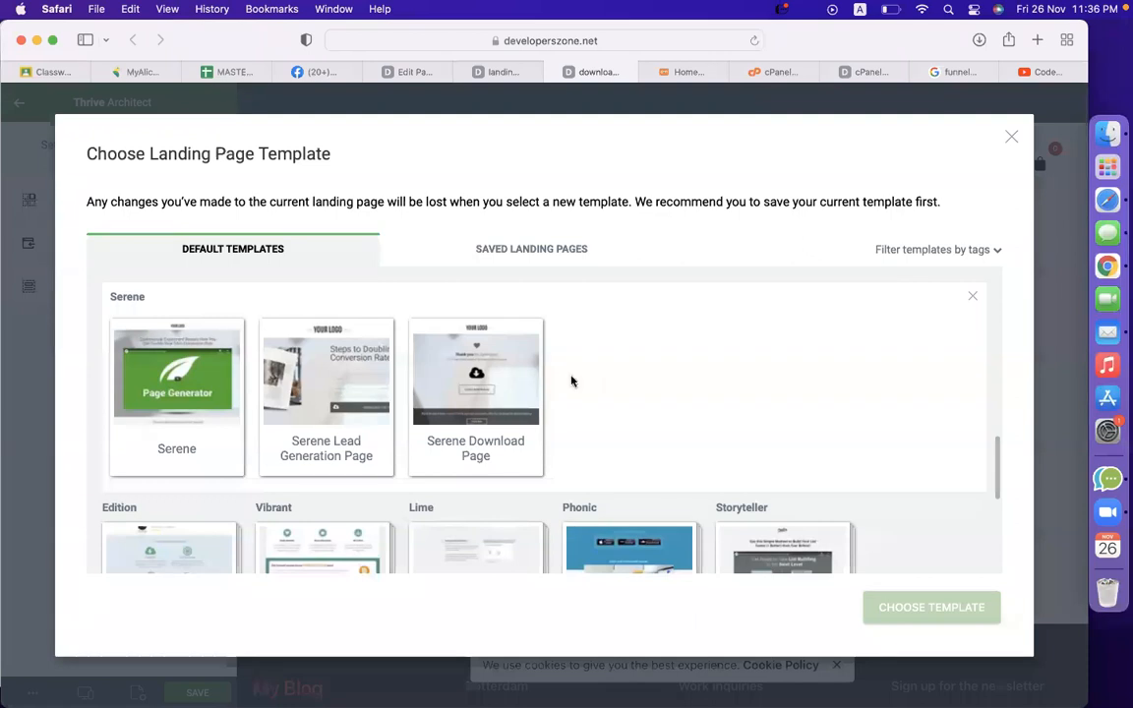
left_click(493, 395)
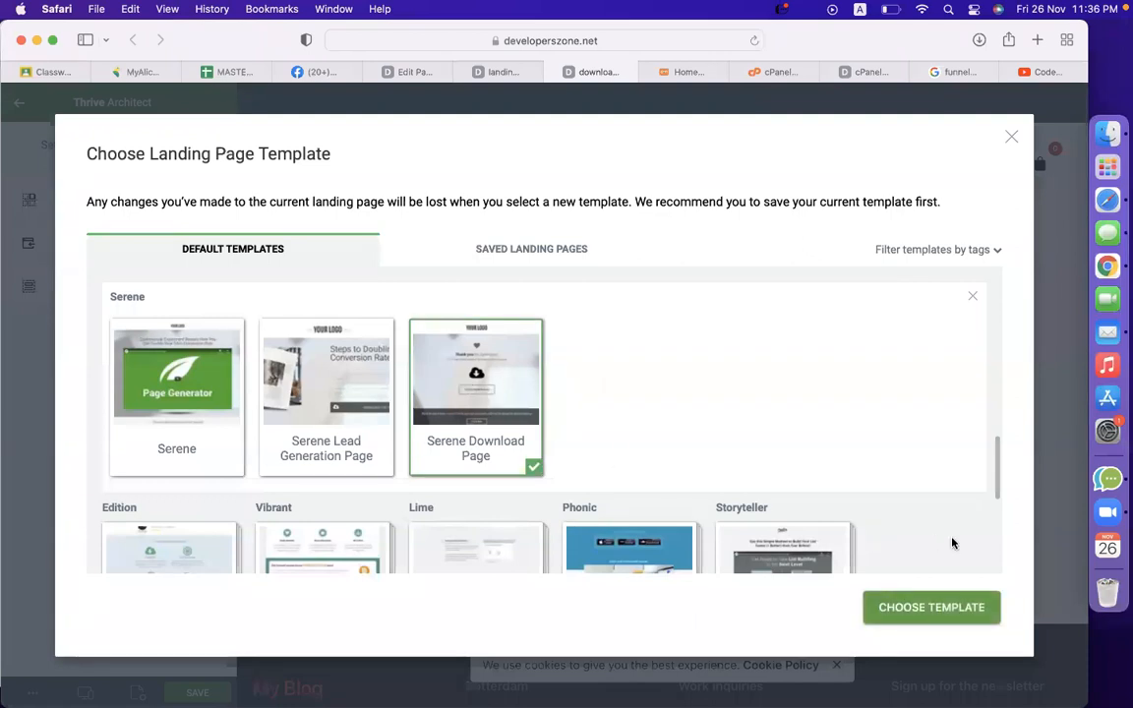
left_click(941, 607)
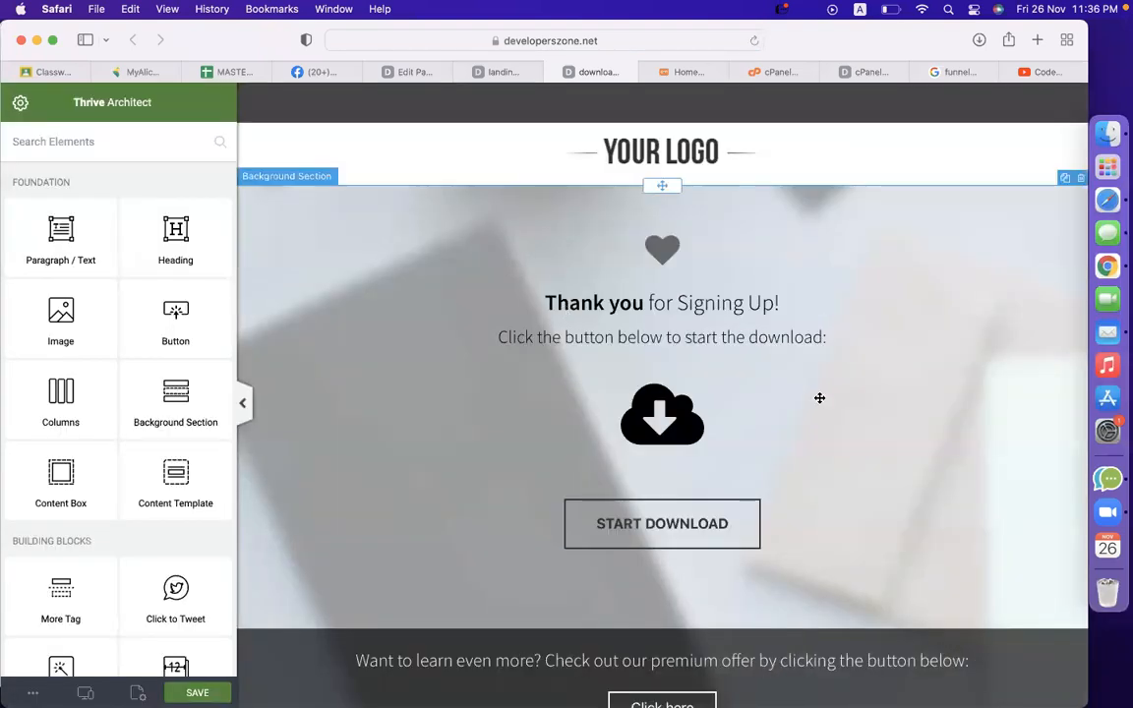
Step: Change the download page's headline to "Thanks for Your Interest!"
left_click(669, 303)
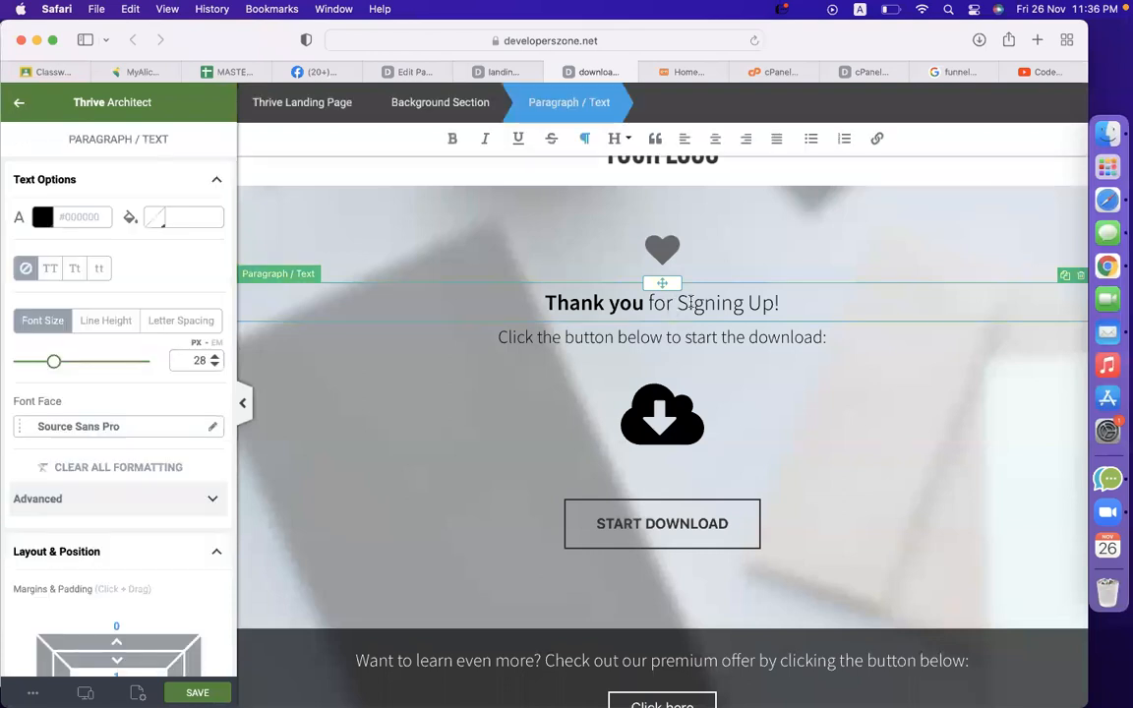
left_click_drag(610, 303, 827, 302)
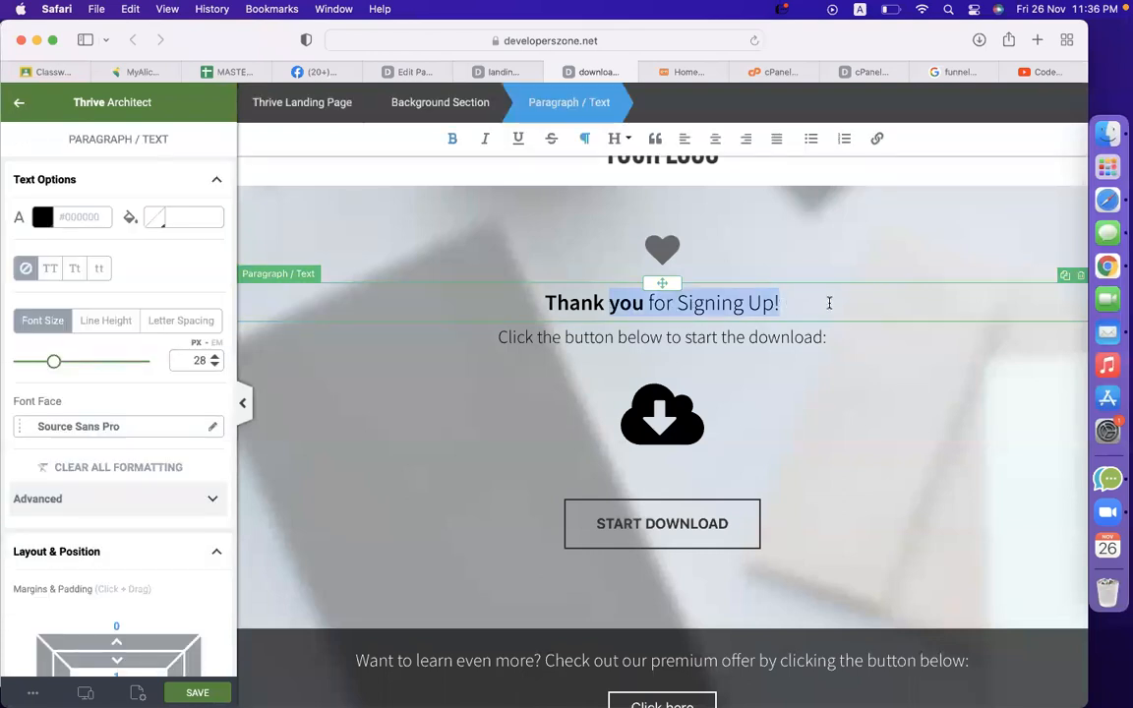
key("Left")
type("s")
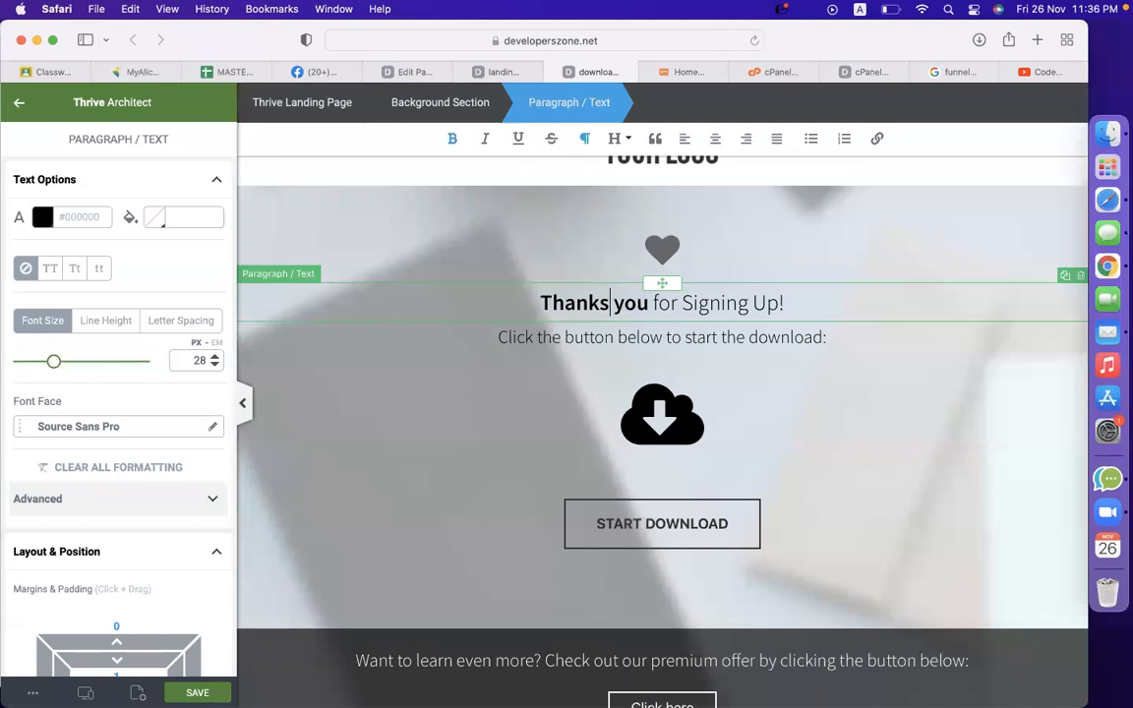
key("Delete")
key("Delete")
key("Delete")
key("Delete")
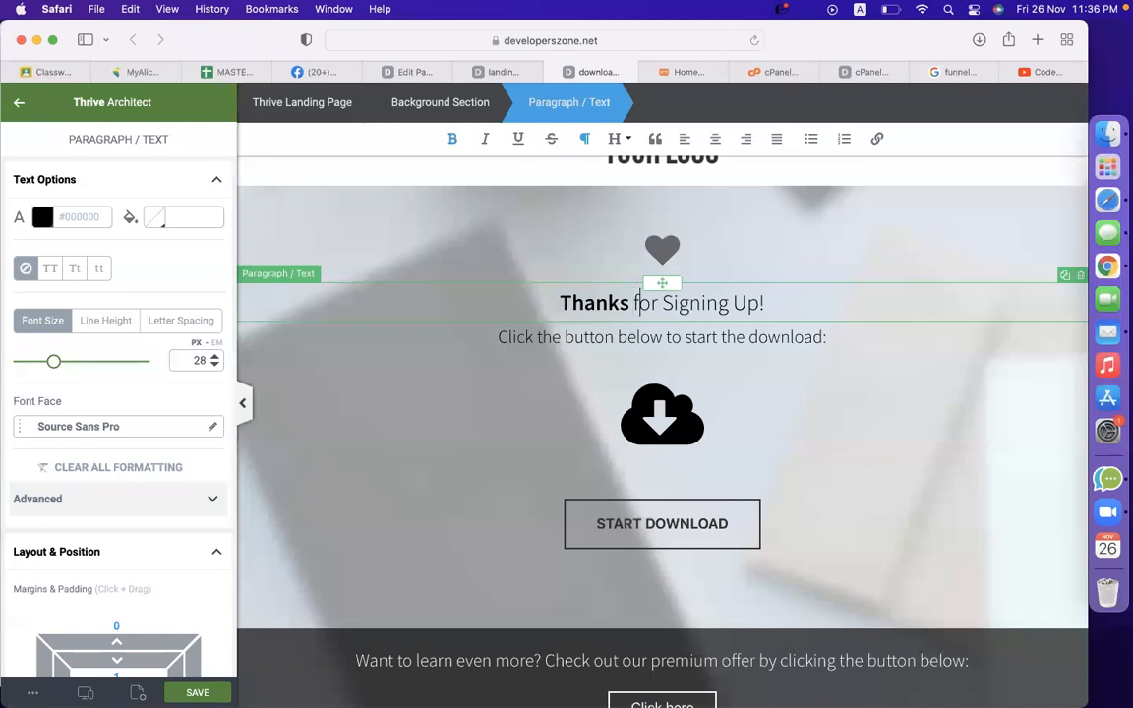
key("shift+End")
type("Your")
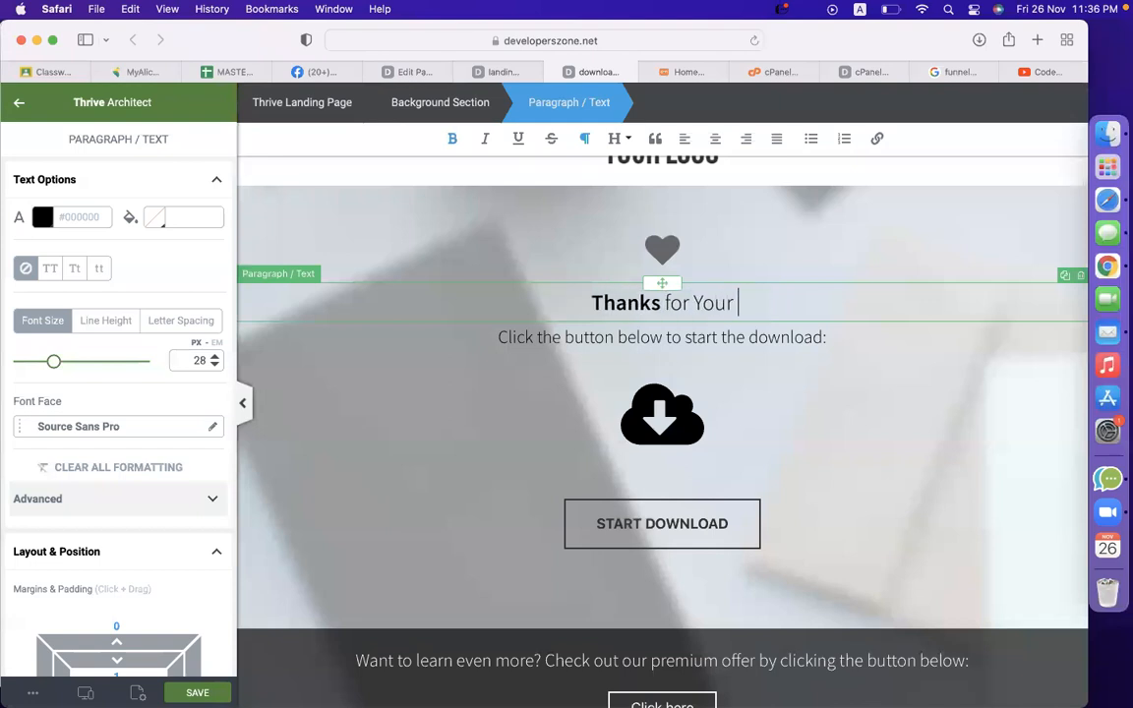
type(" Interest")
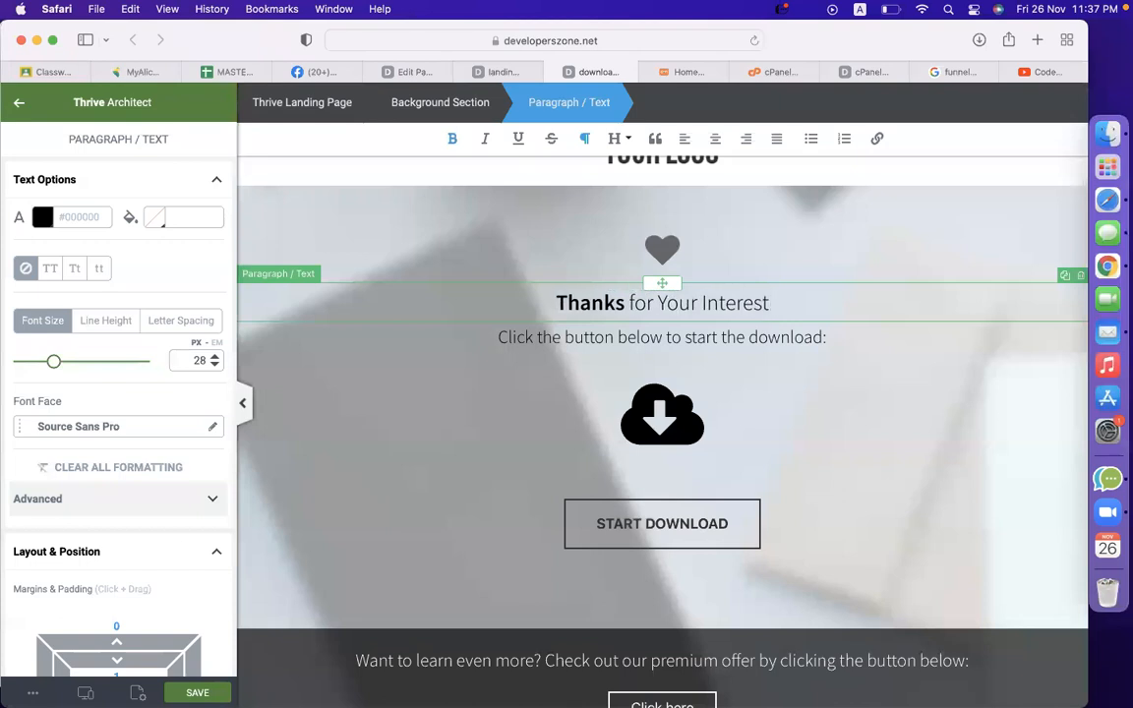
type("!")
left_click(723, 337)
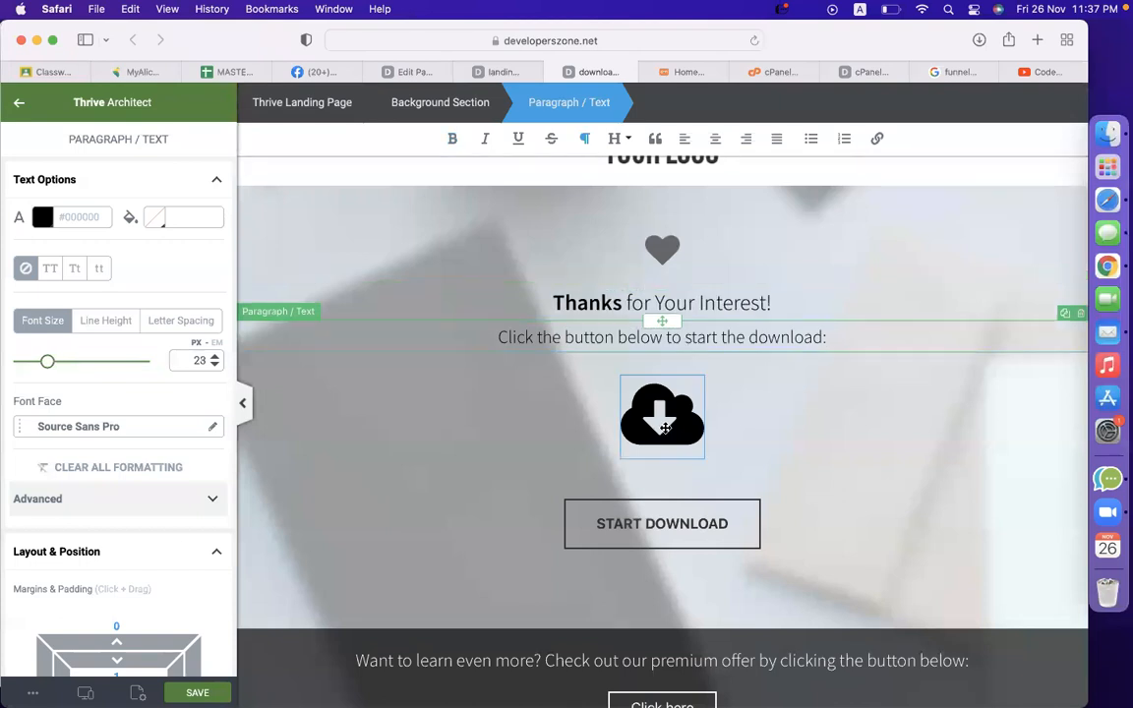
left_click(665, 428)
left_click(800, 445)
left_click(662, 409)
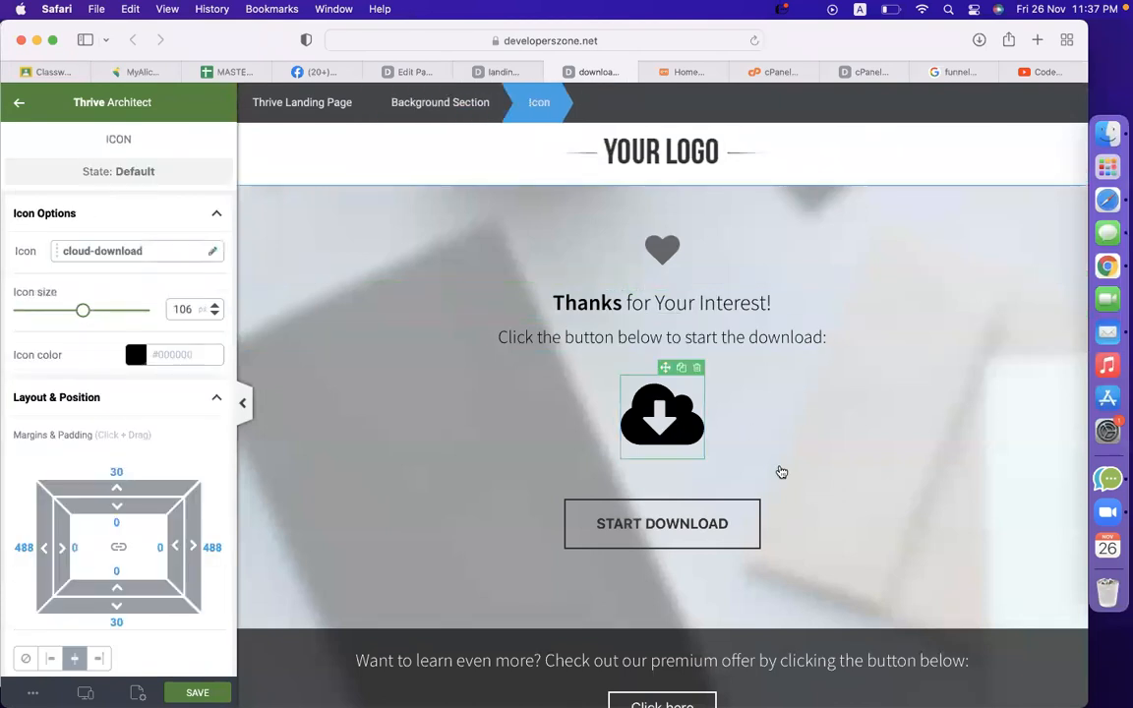
left_click(781, 470)
left_click(625, 532)
left_click(858, 444)
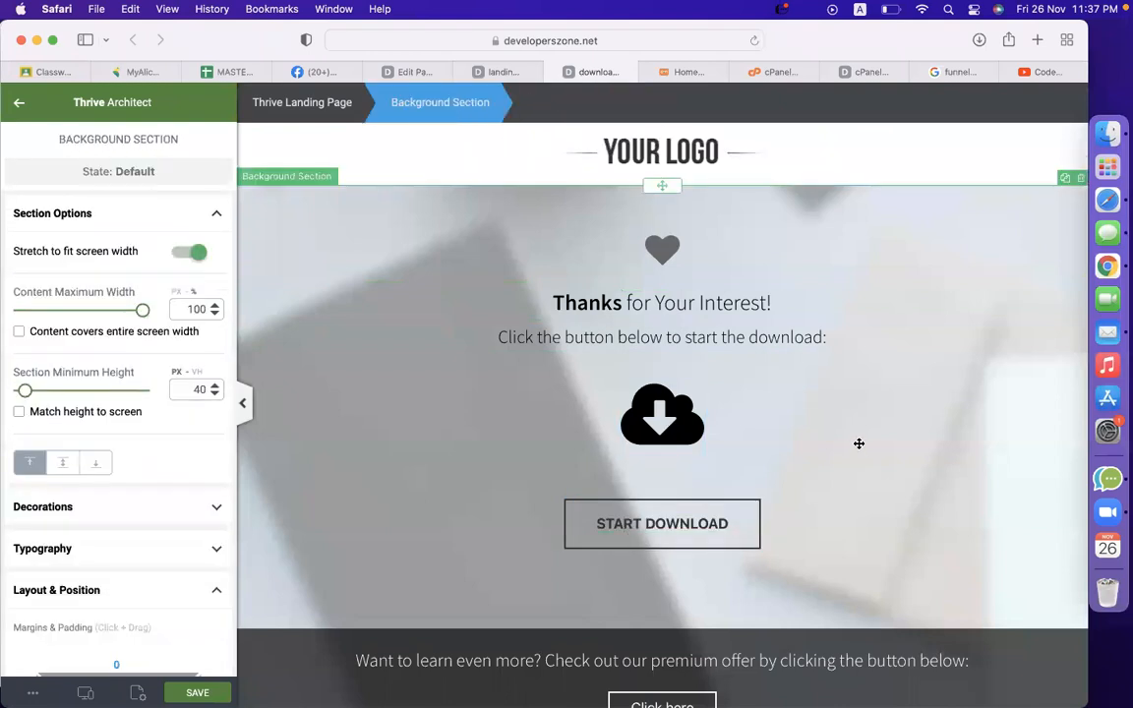
Step: Delete the footer background section containing the copyright text and Disclaimer link from the download page
scroll(749, 562, "down", 4)
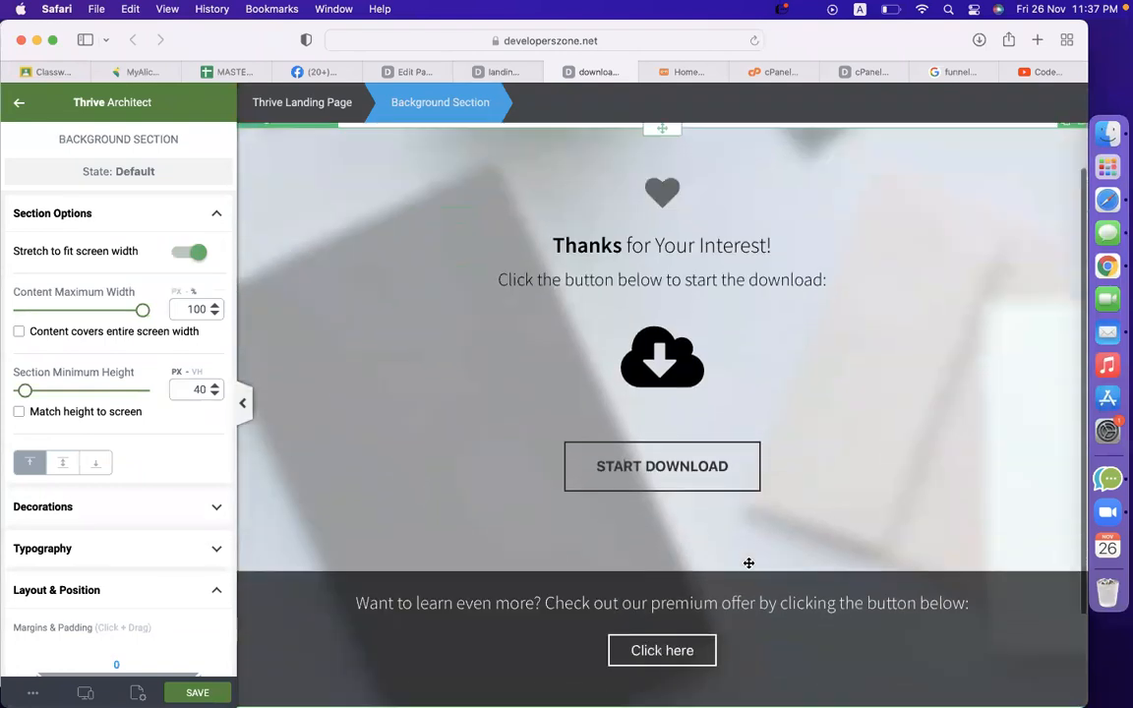
left_click(259, 559)
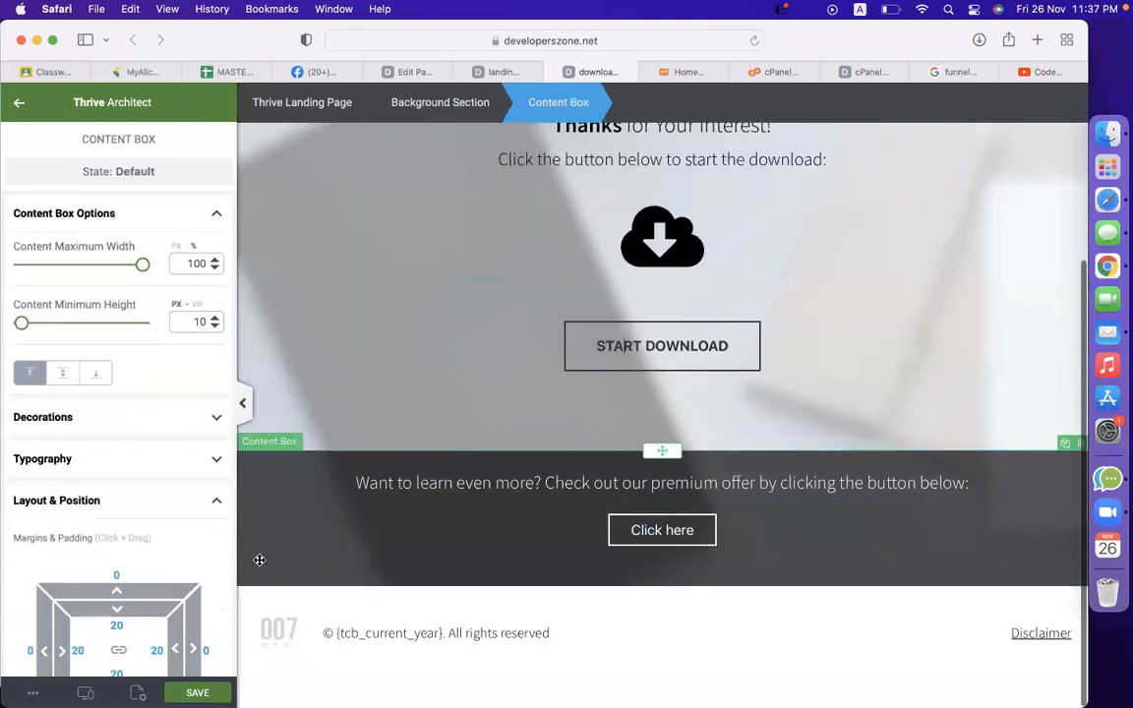
left_click(295, 601)
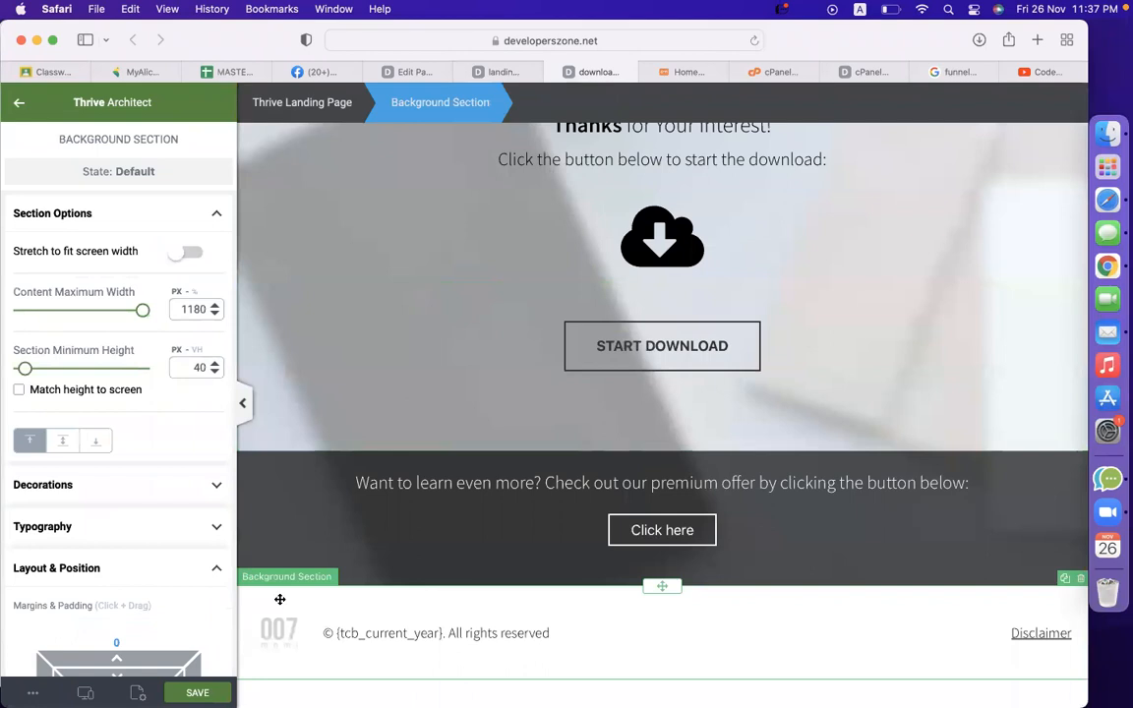
left_click(1080, 580)
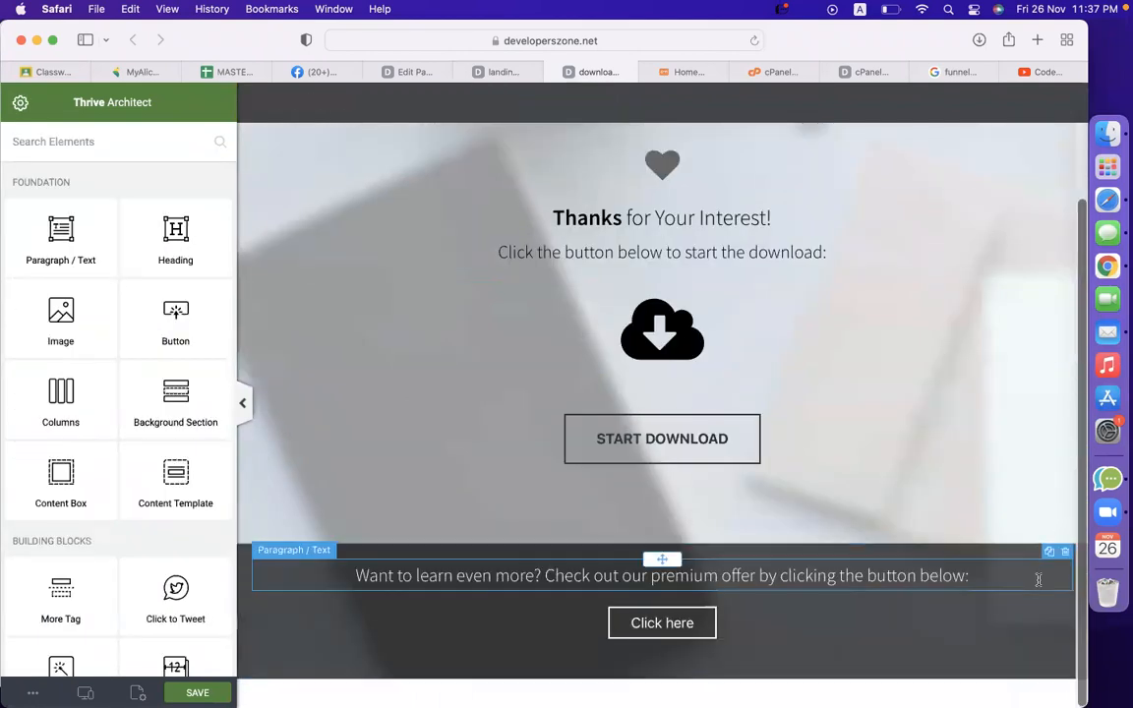
Step: Select the premium offer's Click here button and copy the web address of the open Creative Frontend course page
left_click(245, 570)
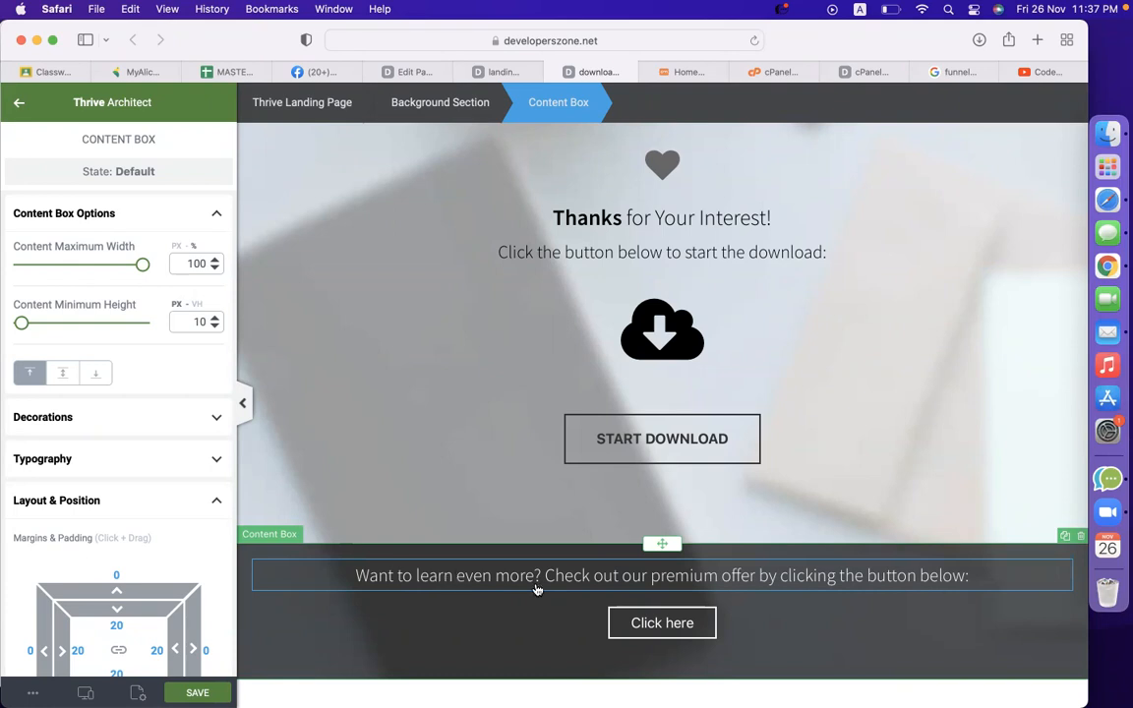
left_click(486, 576)
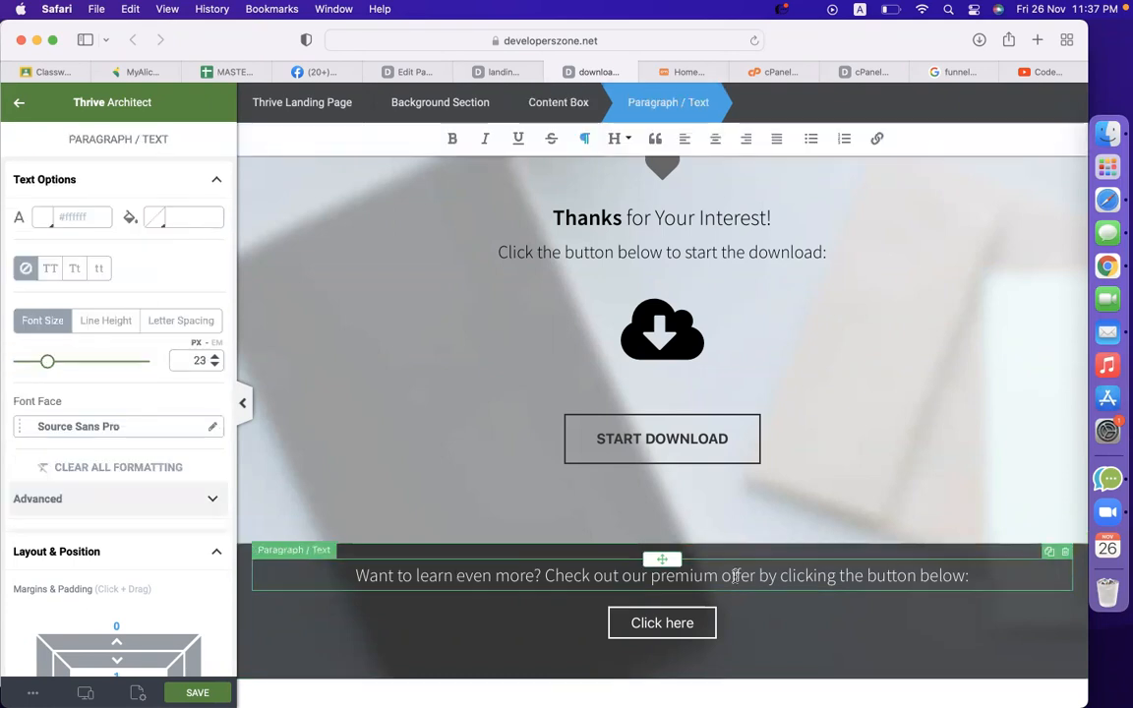
left_click(703, 632)
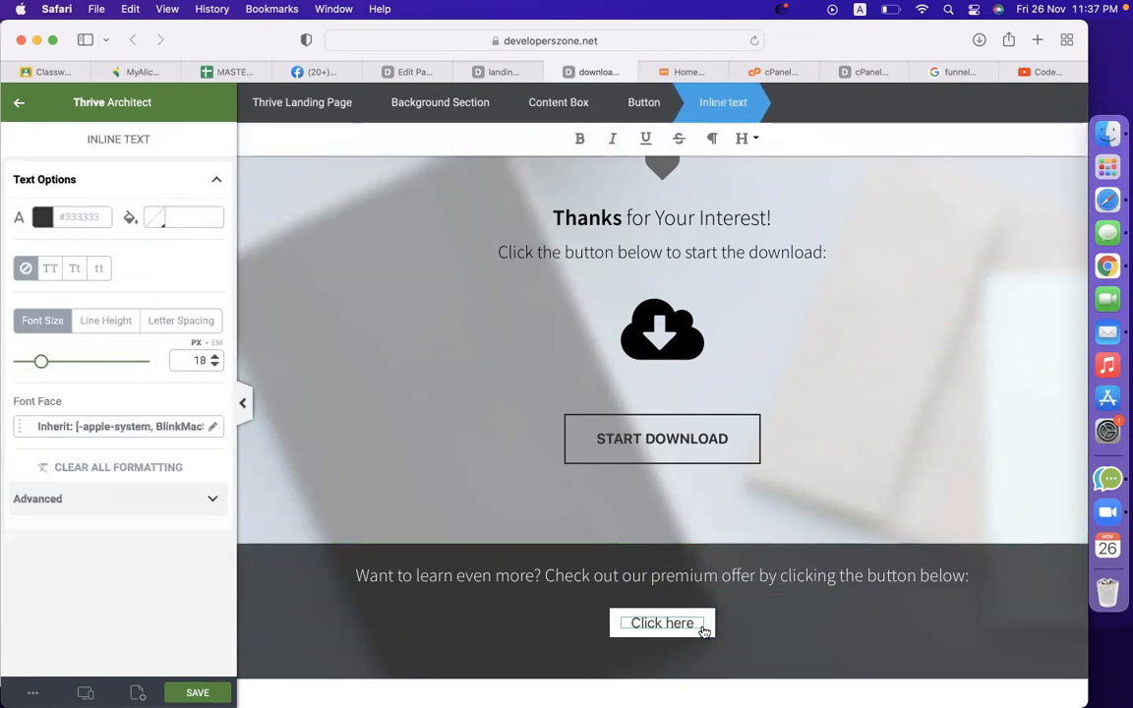
left_click(615, 634)
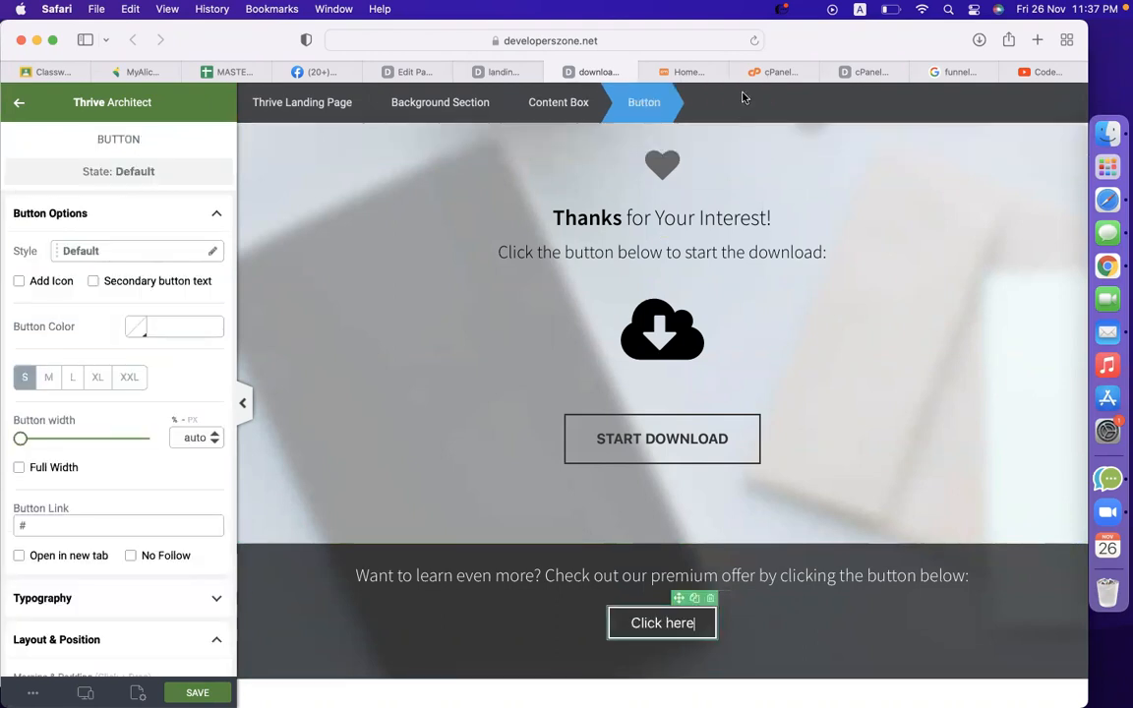
left_click(696, 72)
left_click(675, 44)
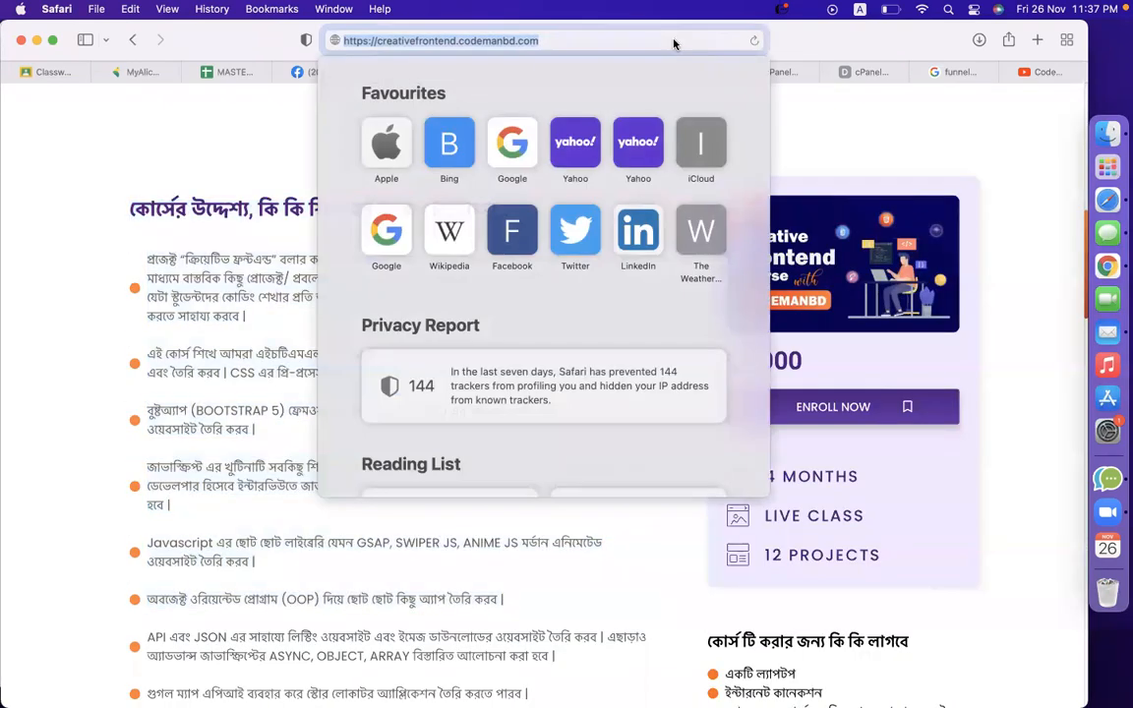
left_click(764, 131)
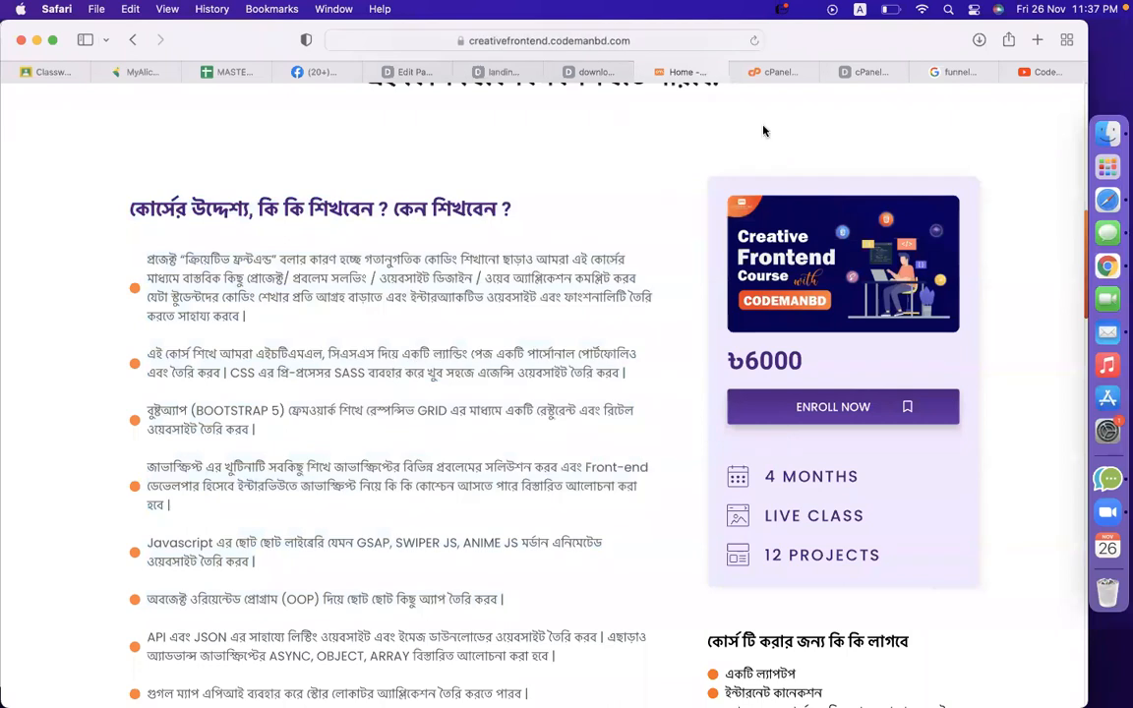
left_click(590, 72)
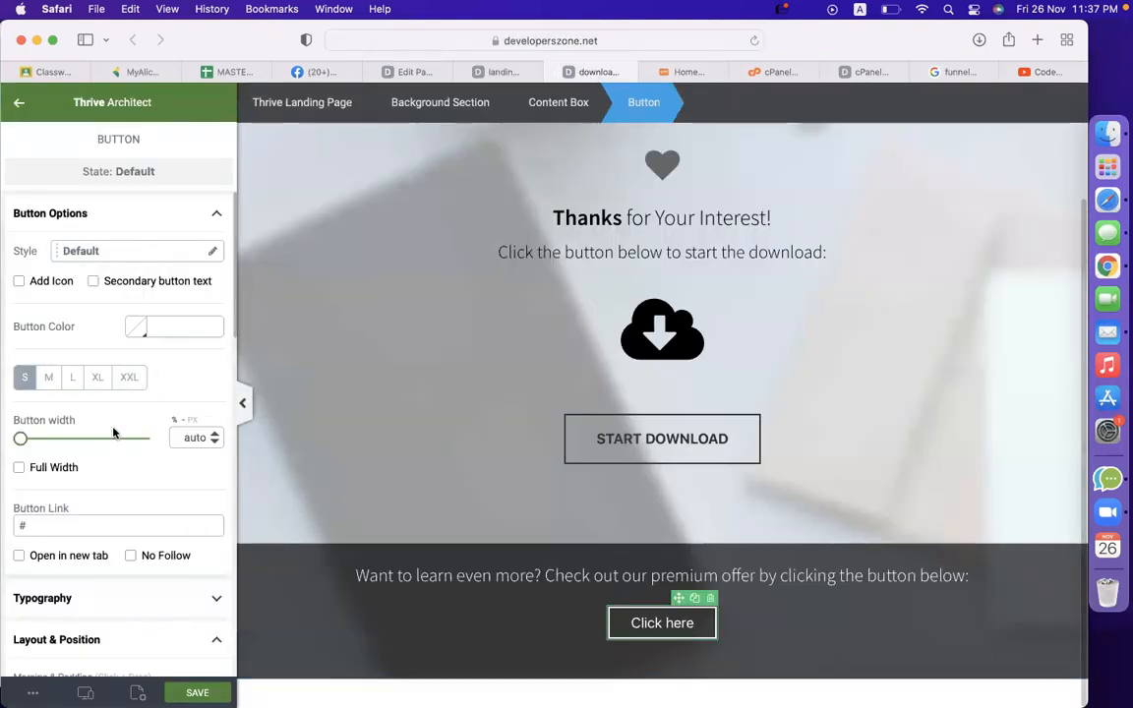
scroll(123, 477, "down", 3)
left_click(83, 372)
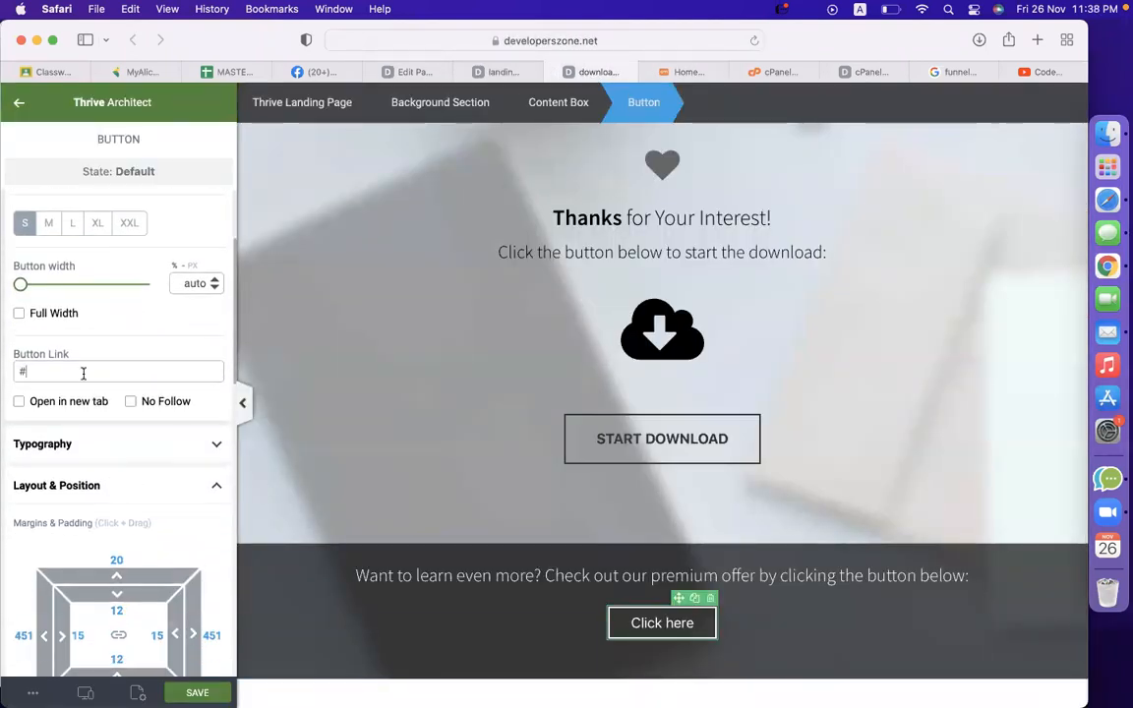
key("super+a")
type("https://creativefrontend.codemanbd.com")
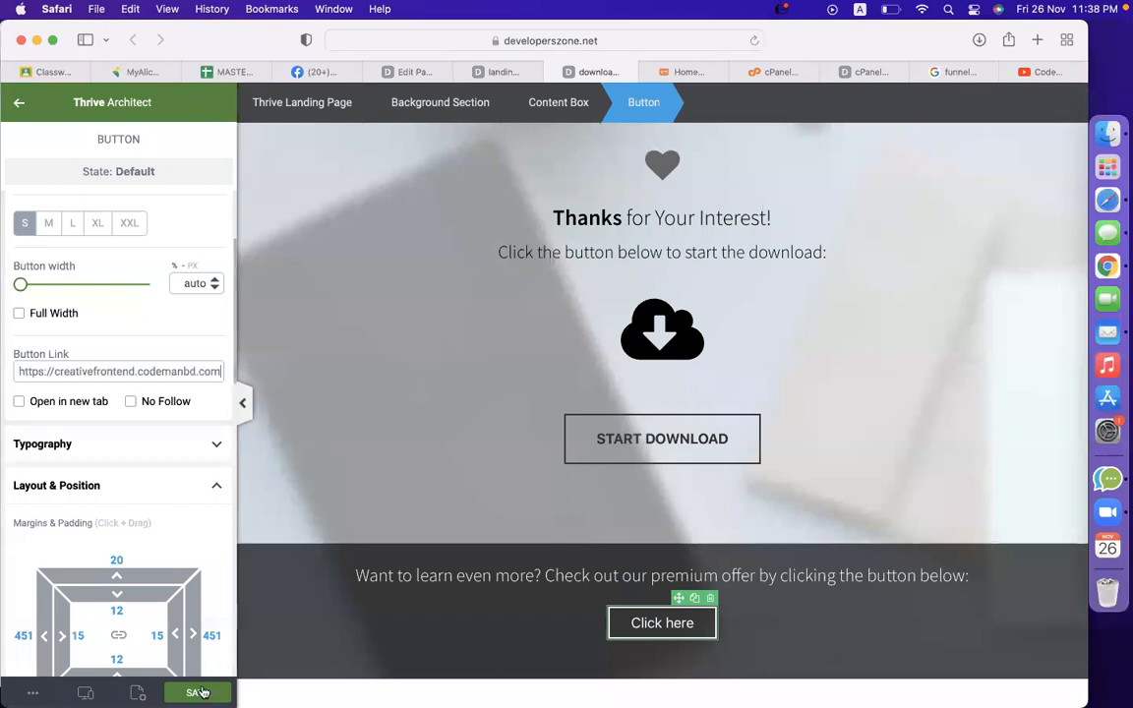
Step: Open the WordPress Media Library and start a new media upload by bringing up the file chooser
scroll(625, 430, "up", 2)
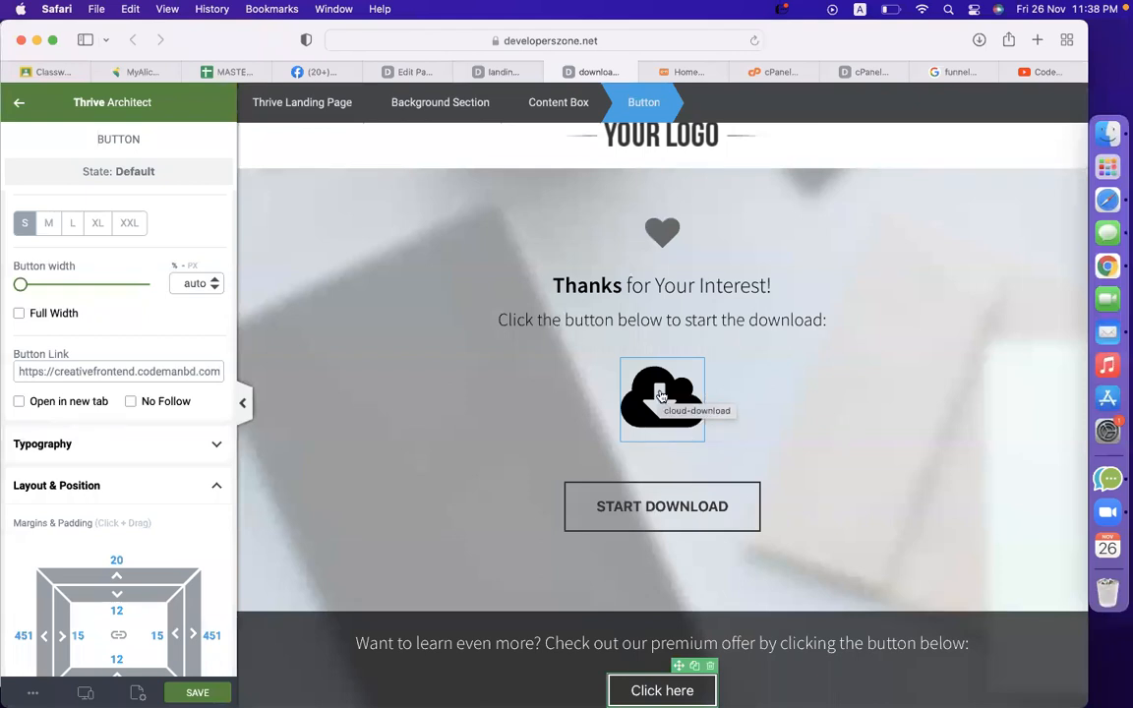
left_click(408, 72)
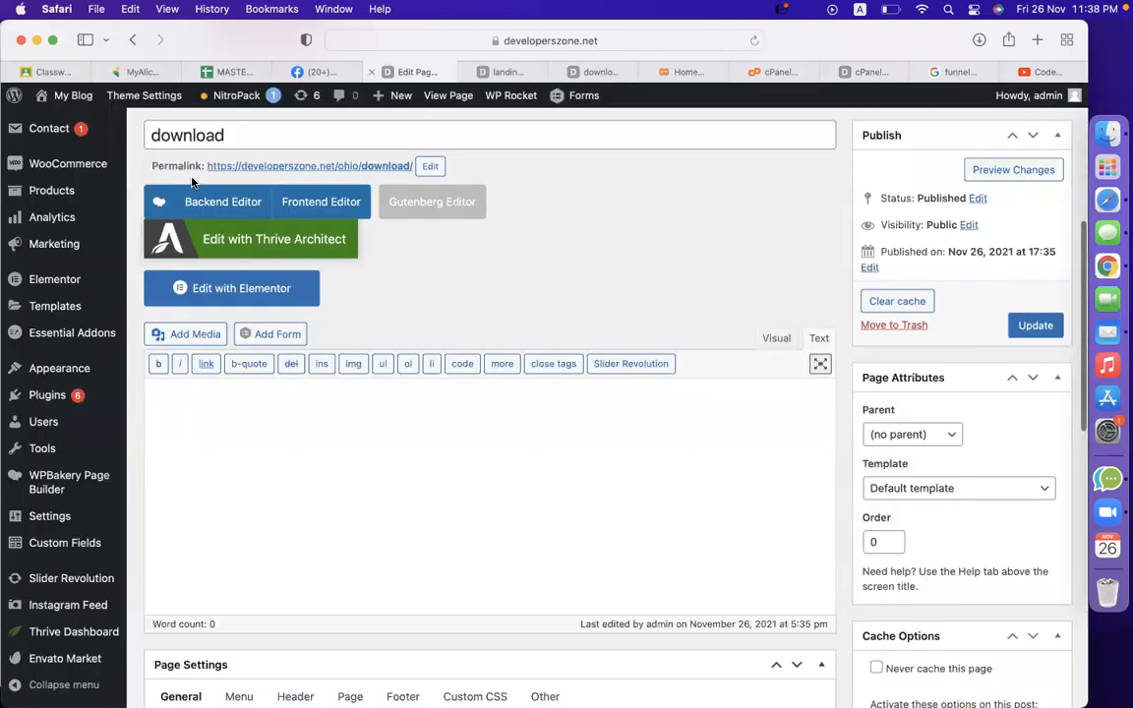
scroll(54, 255, "up", 5)
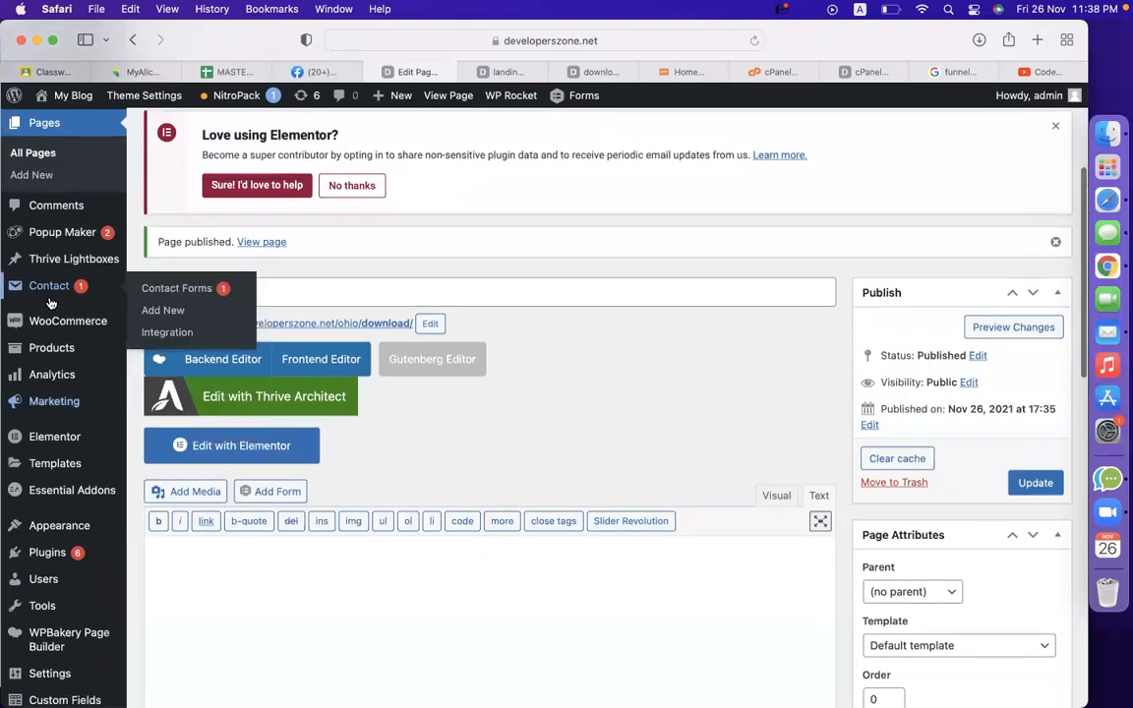
scroll(54, 283, "down", 5)
scroll(56, 470, "up", 10)
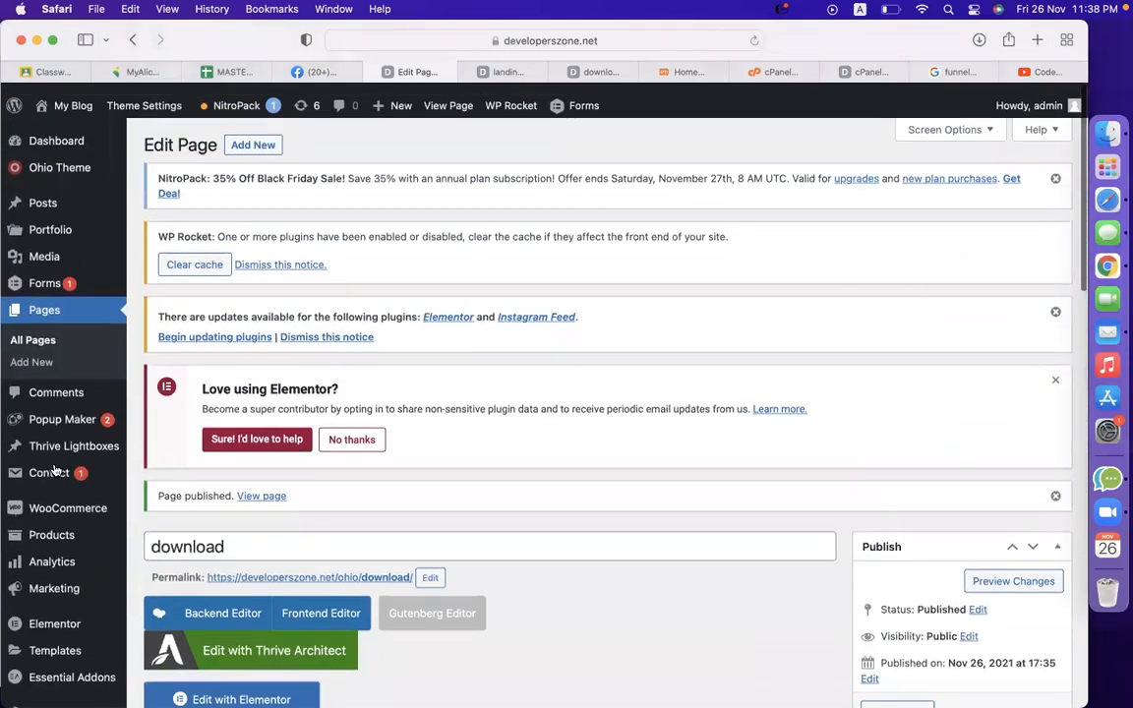
left_click(40, 248)
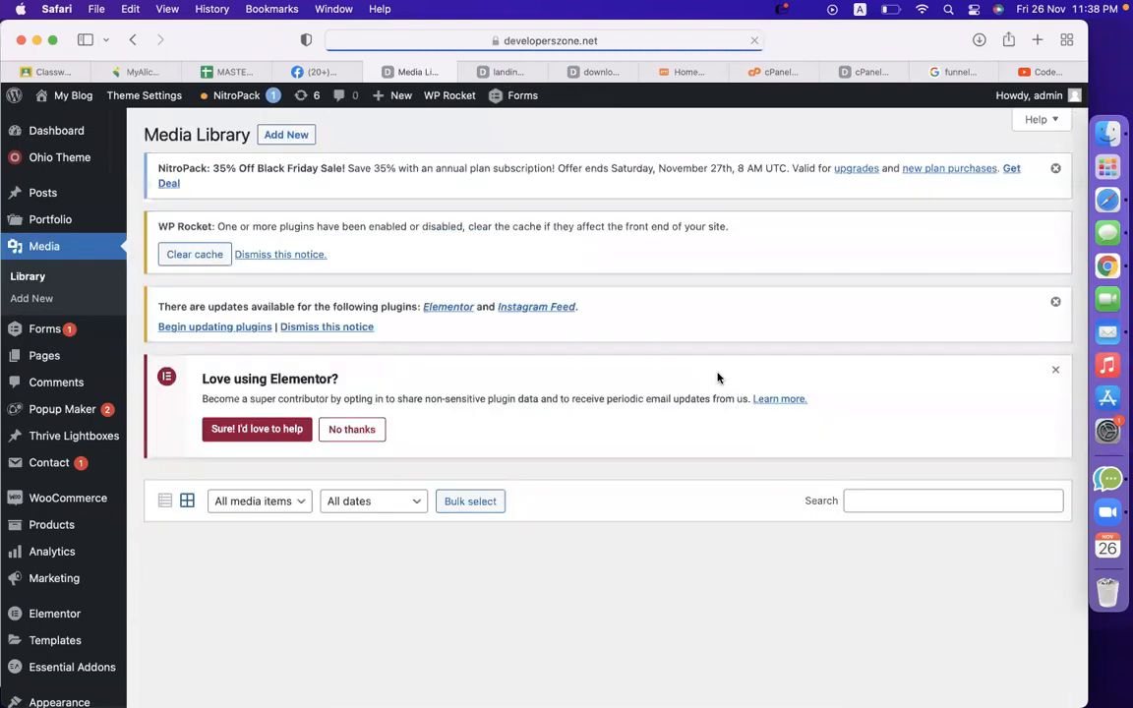
left_click(302, 140)
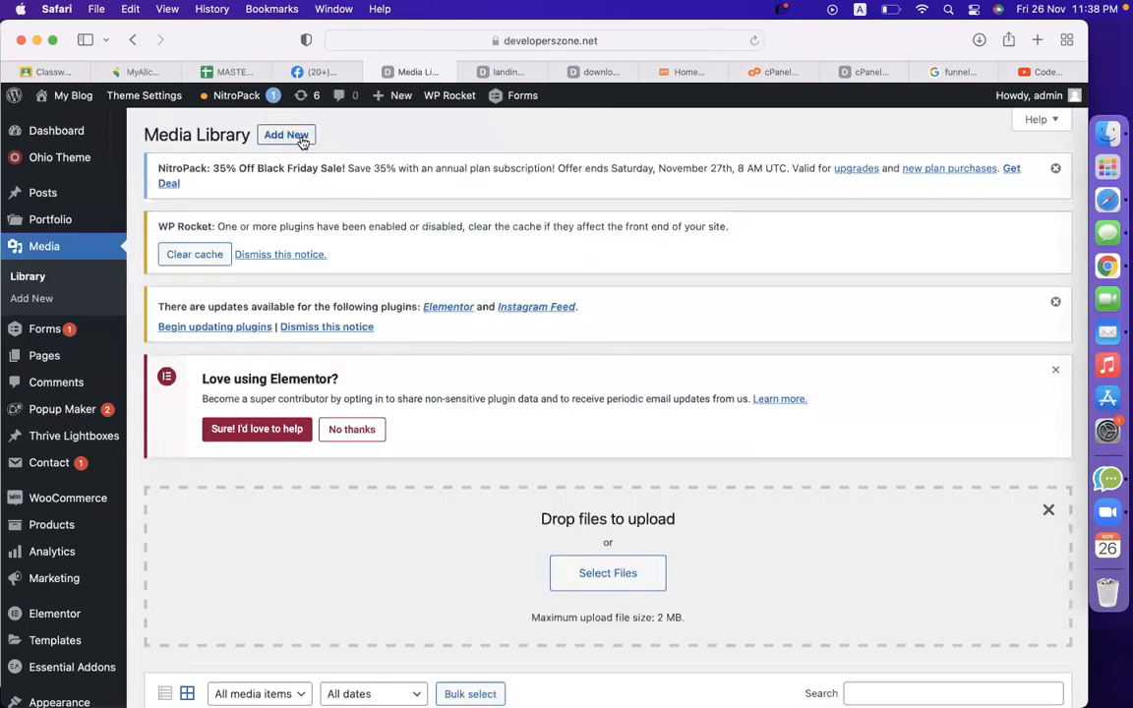
scroll(598, 580, "down", 2)
left_click(623, 462)
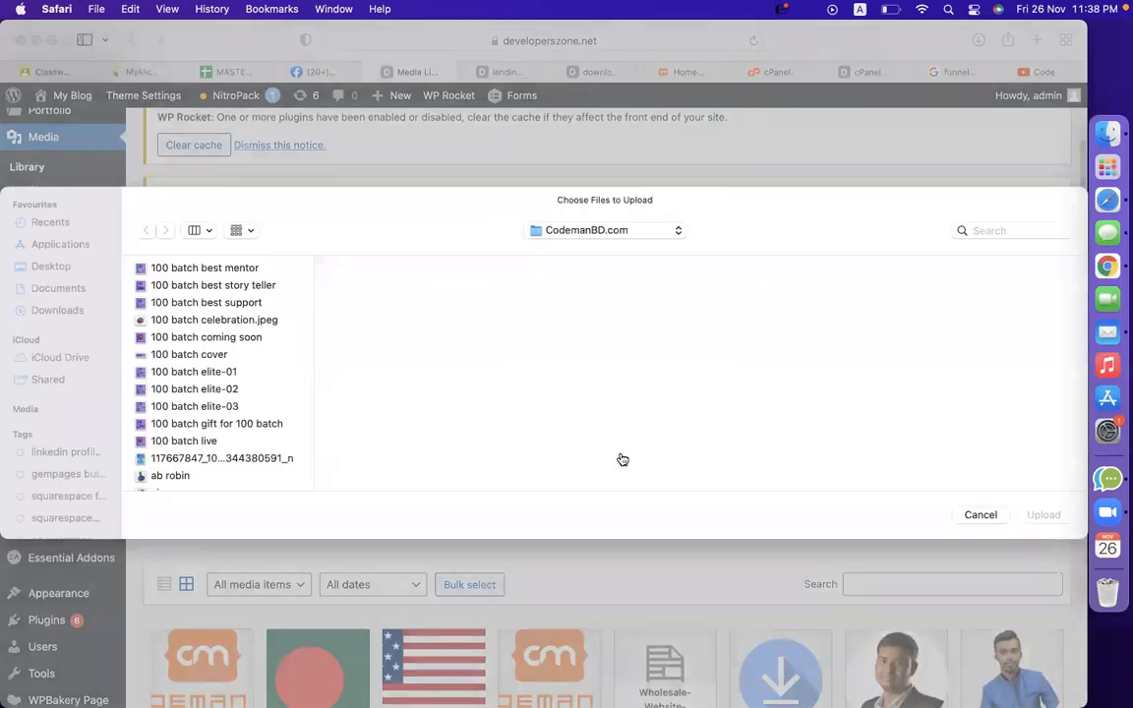
Step: Browse from the Desktop through the assets folder to the webBattalion.com folder in the file chooser
left_click(44, 272)
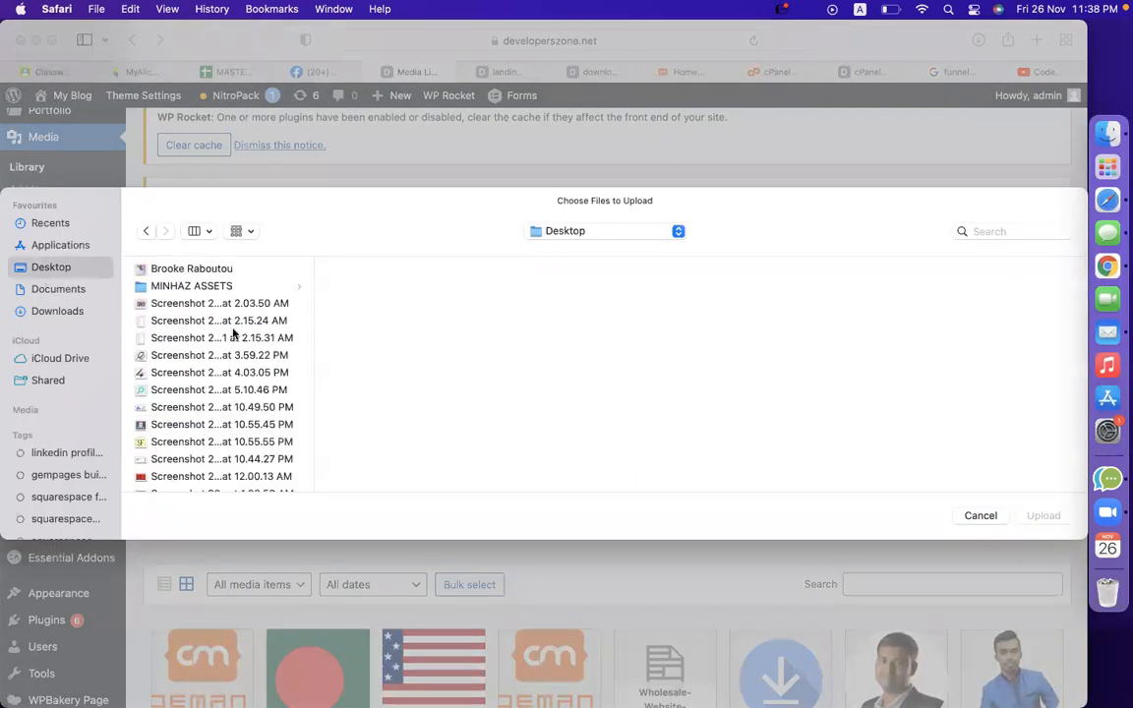
left_click(199, 287)
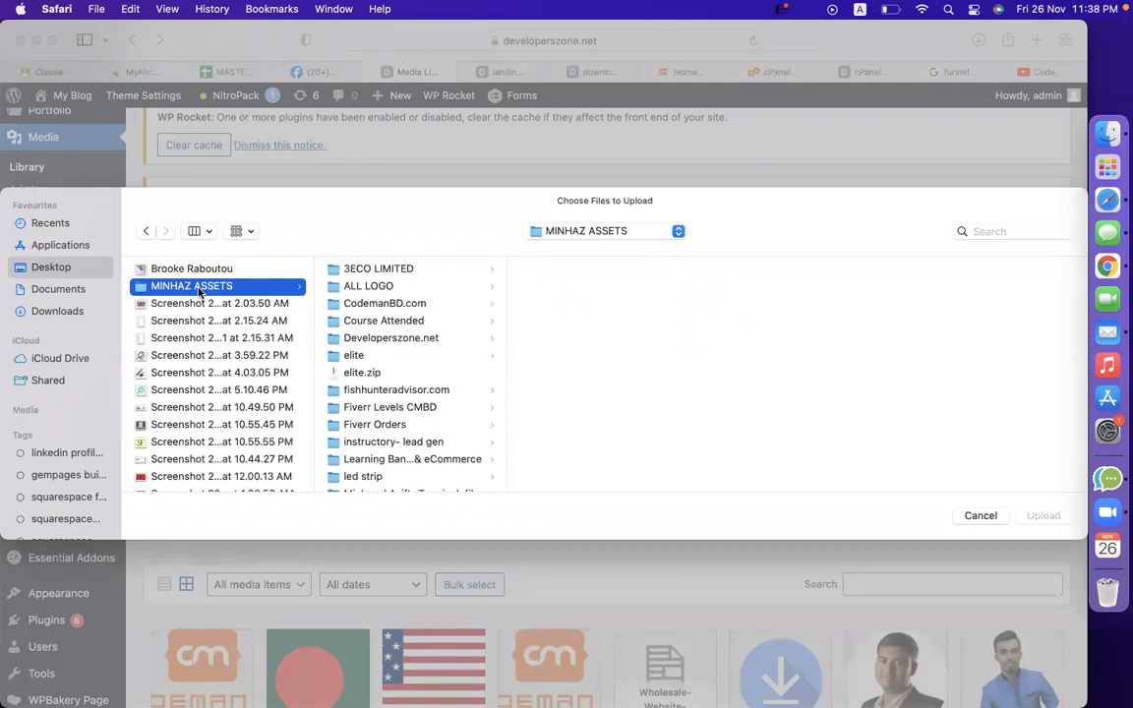
scroll(471, 452, "down", 5)
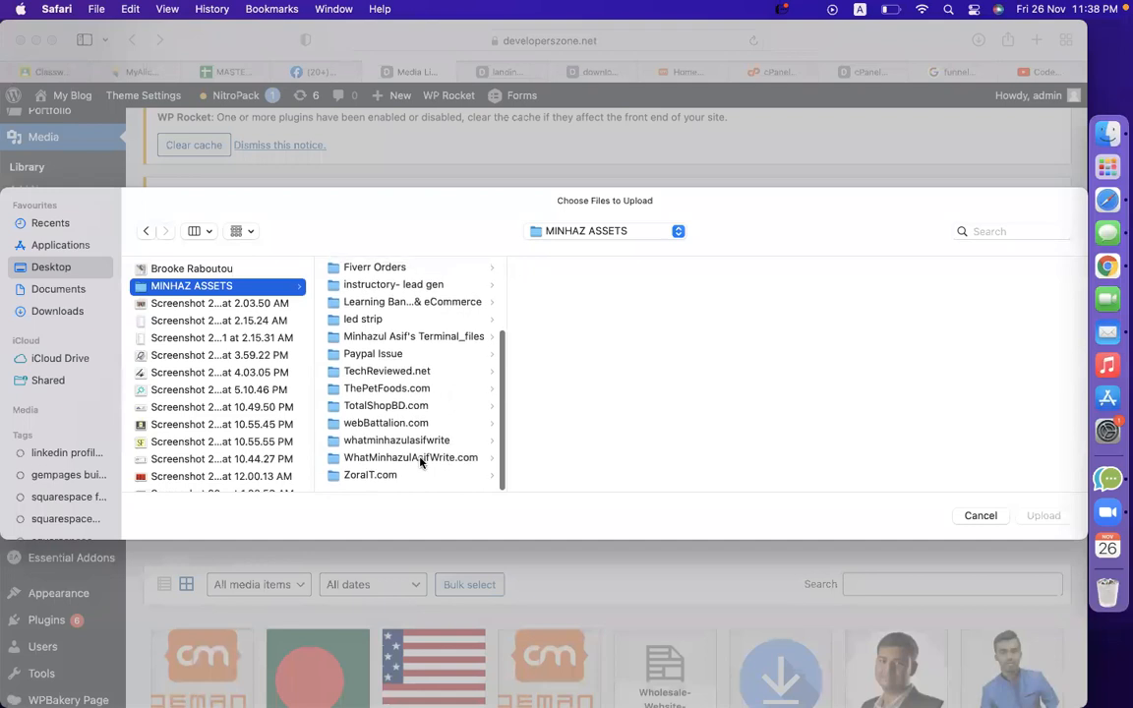
left_click(392, 425)
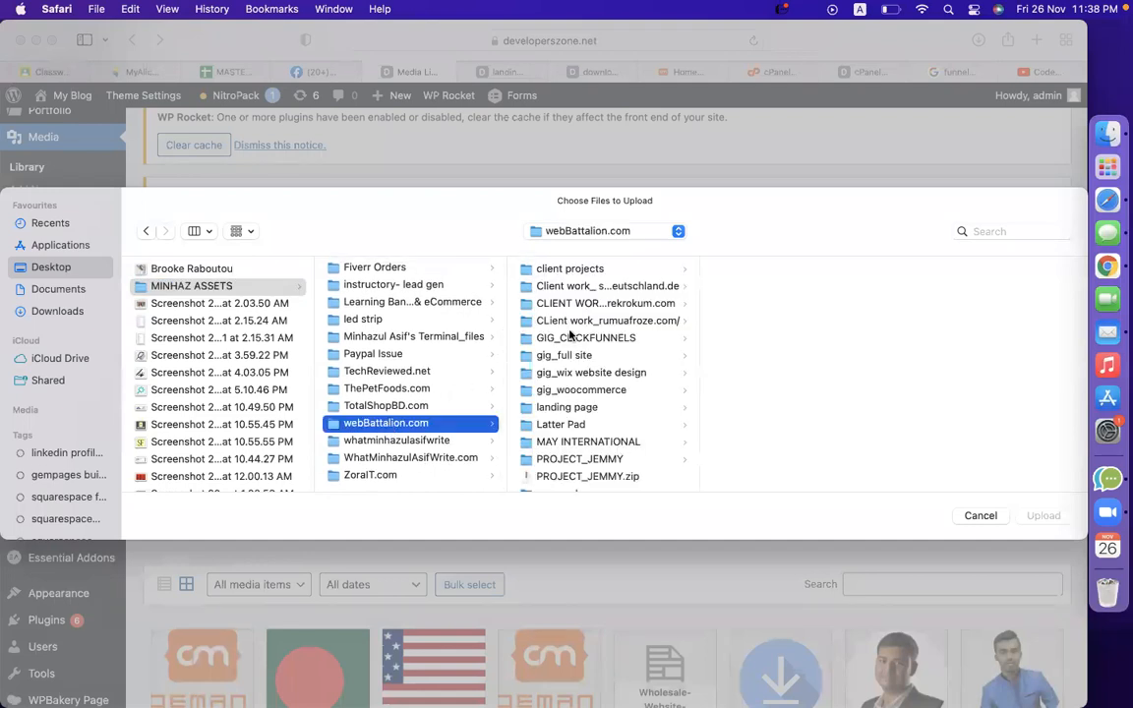
scroll(569, 335, "down", 5)
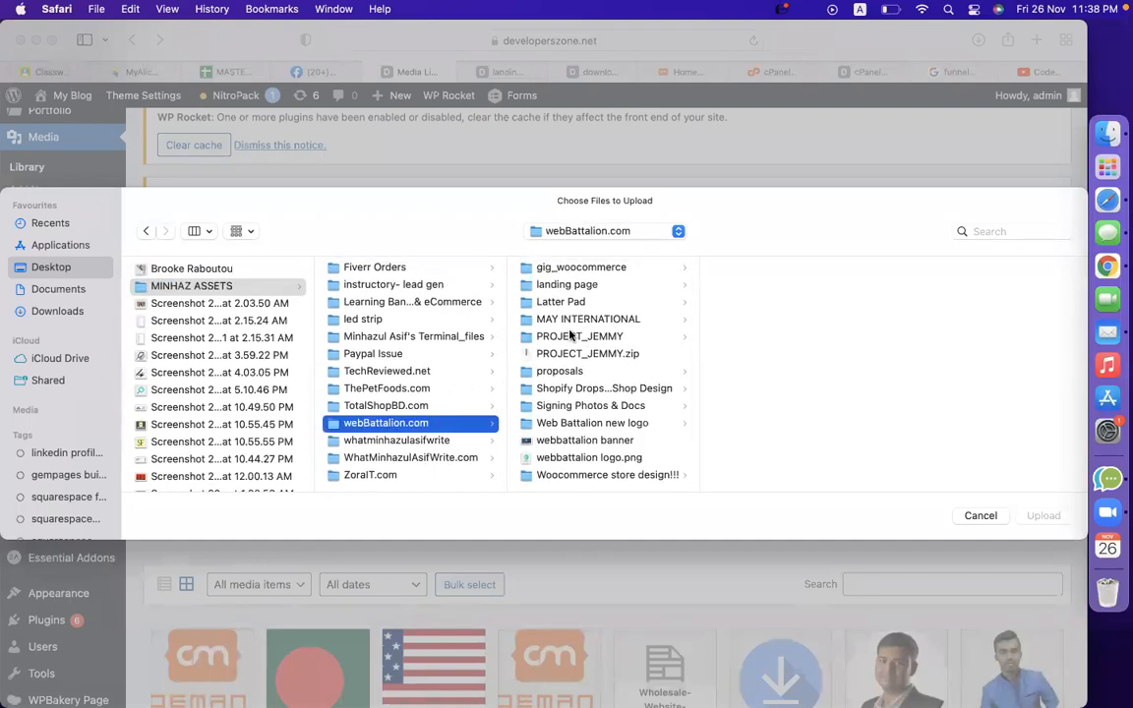
Step: Find the Latter Pad folder among the webBattalion.com files and upload Web-Battalion.png from it to the Media Library
left_click(612, 423)
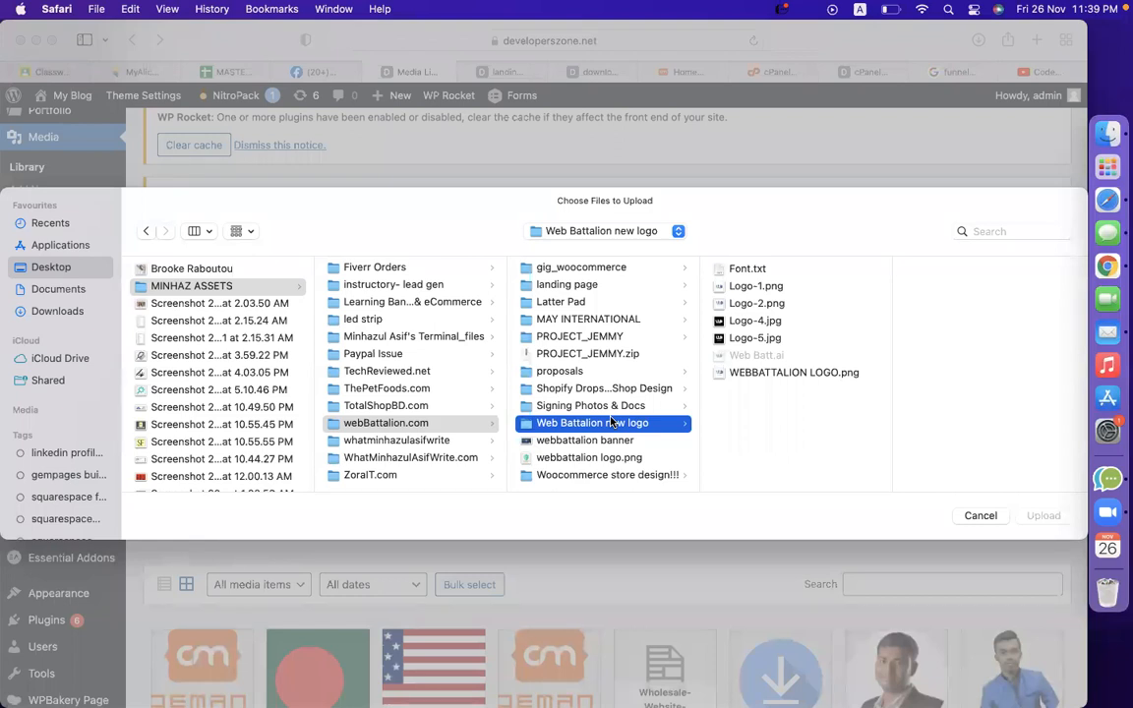
left_click(610, 439)
left_click(615, 476)
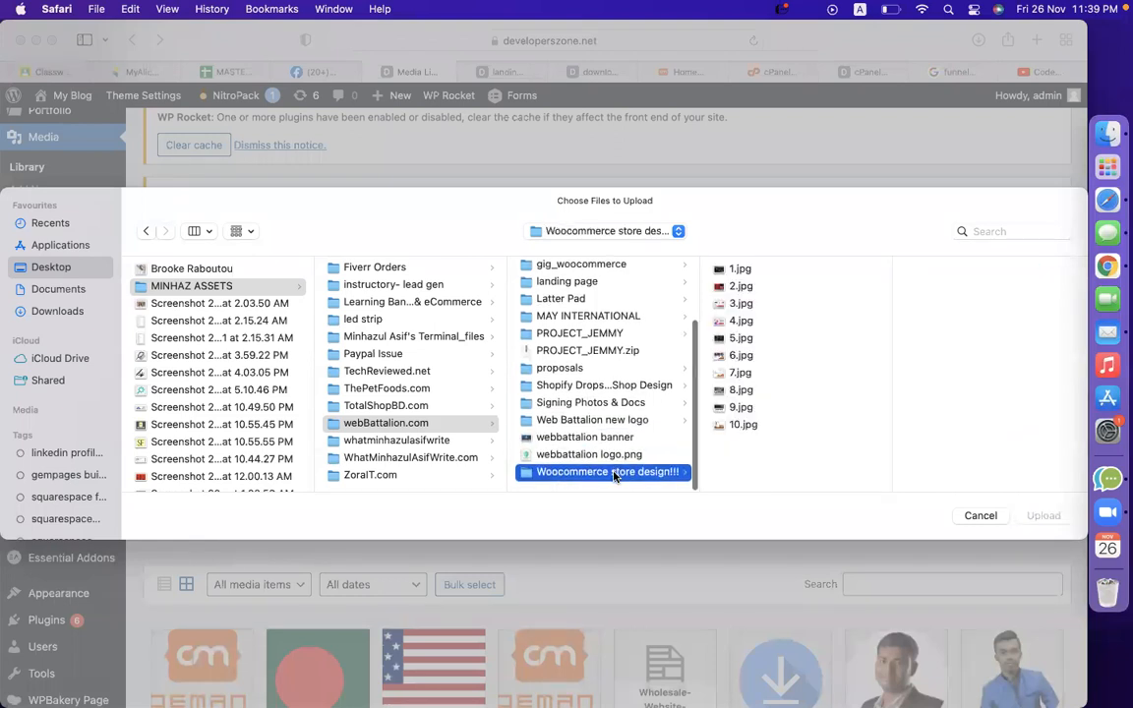
left_click(577, 305)
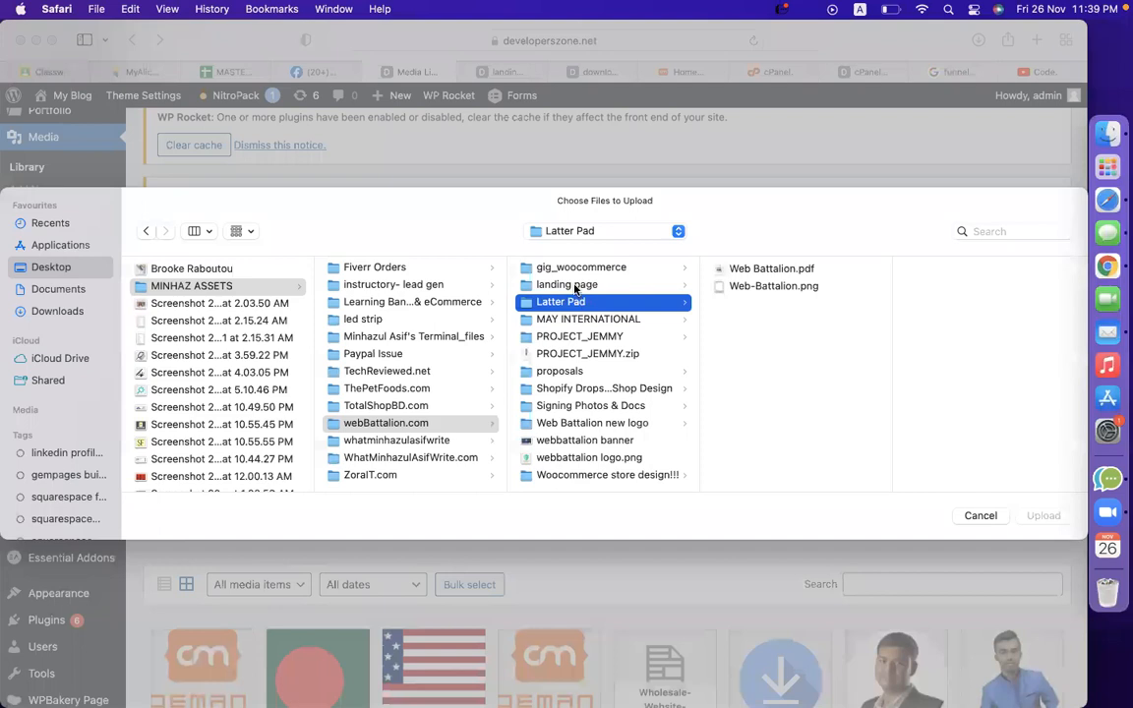
left_click(803, 285)
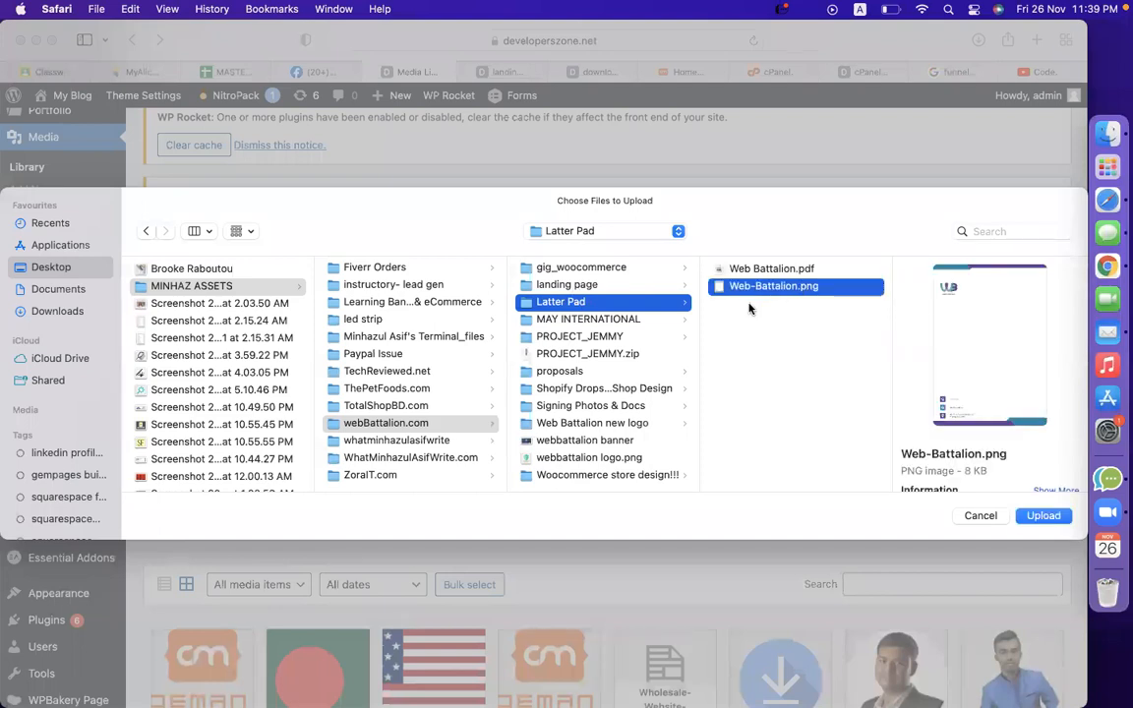
key("Return")
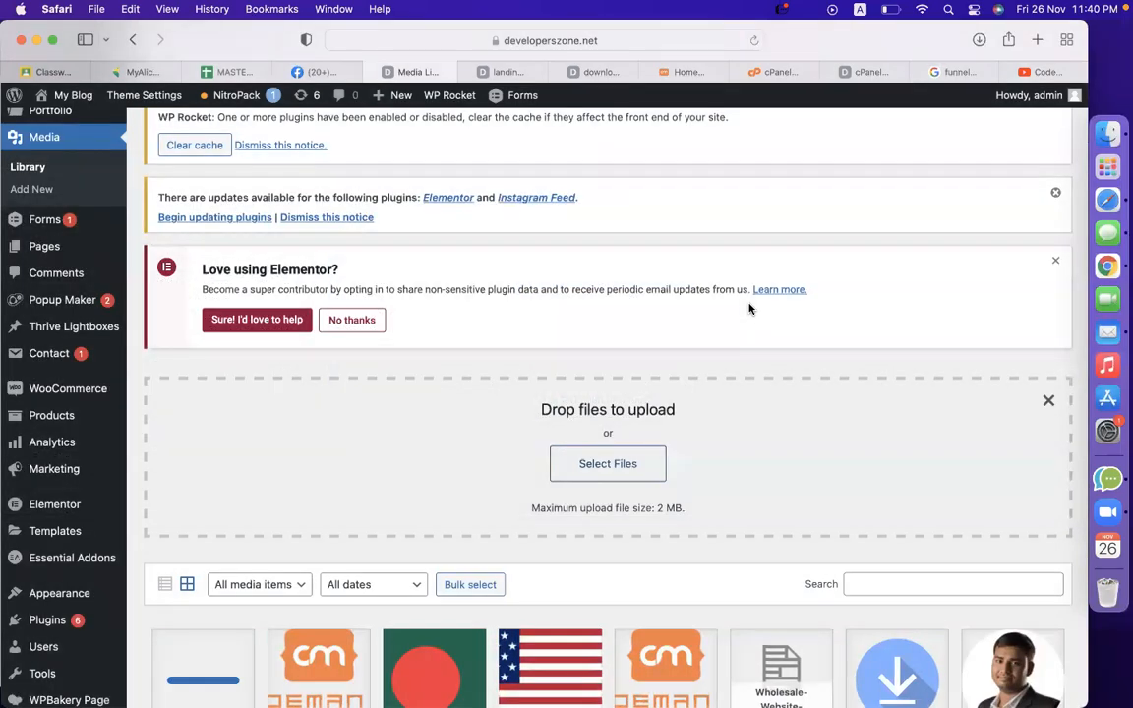
Step: Upload Web Battalion.pdf from the Latter Pad folder to the Media Library and copy its file URL from the attachment details
left_click(621, 459)
double_click(236, 269)
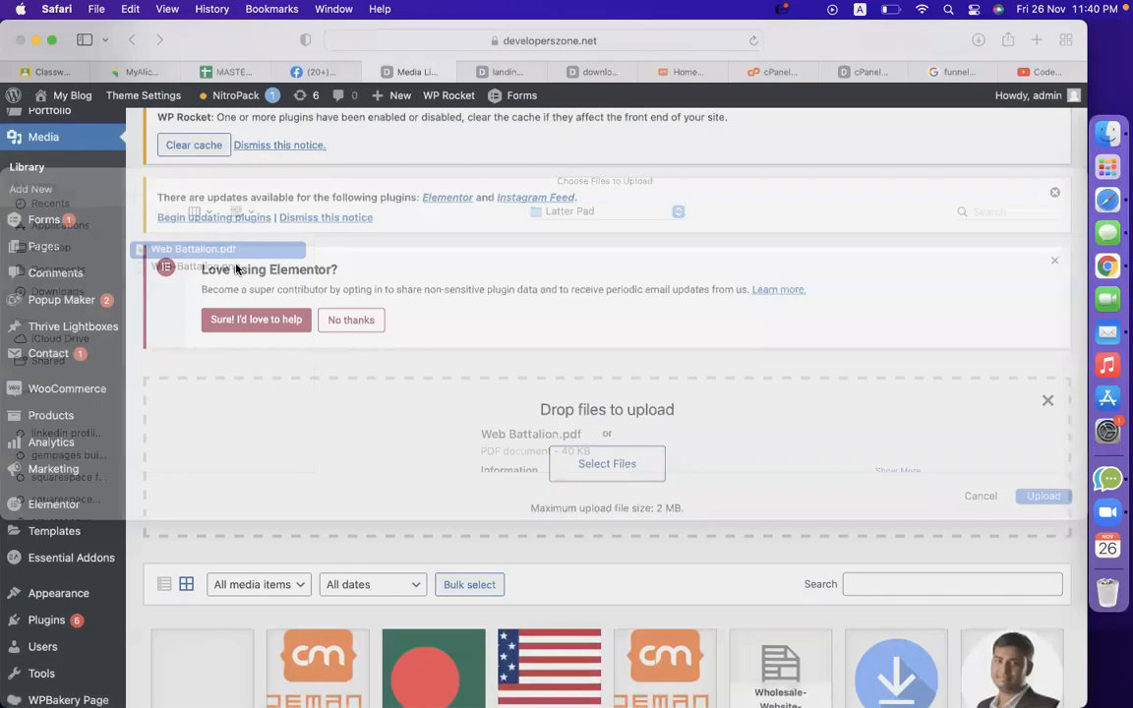
scroll(642, 375, "down", 3)
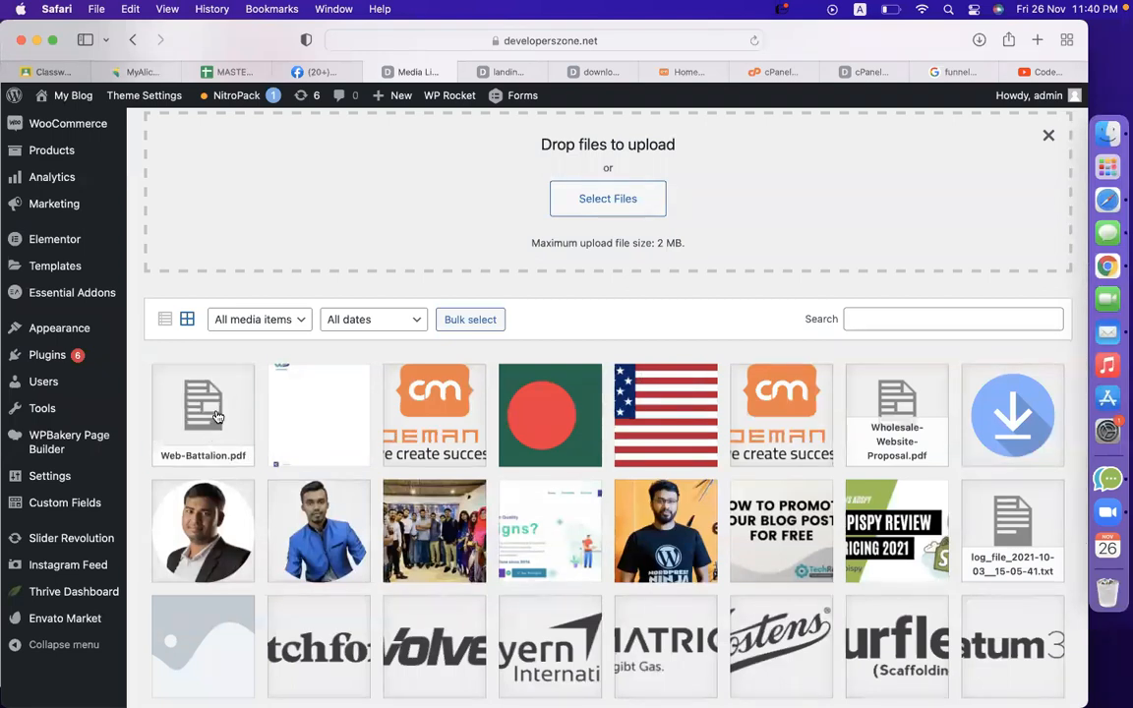
left_click(217, 417)
left_click(887, 415)
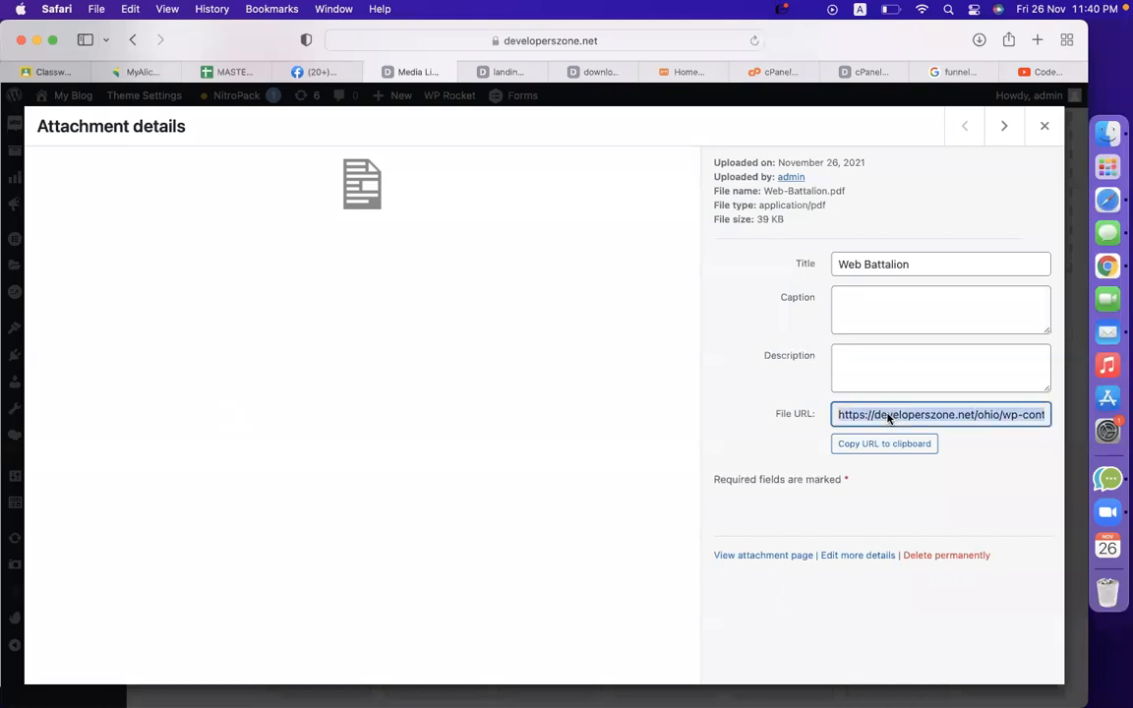
Step: Return to the download page editor, select the cloud download icon and look through its settings for a link option
left_click(590, 73)
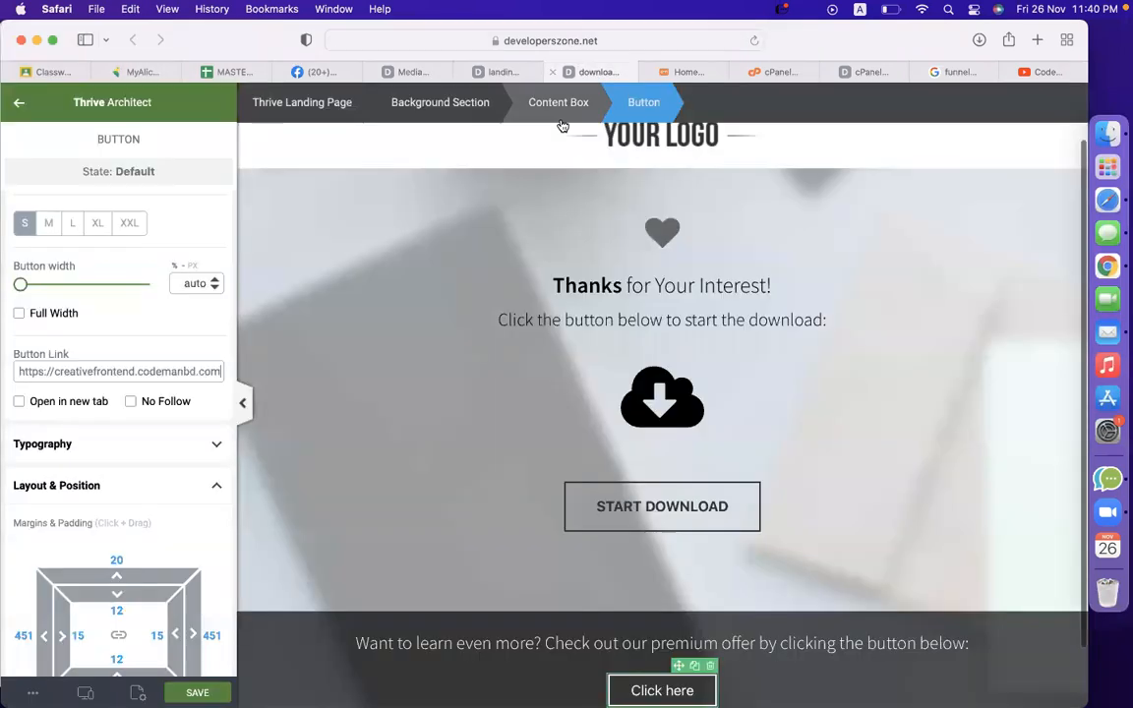
left_click(645, 384)
scroll(115, 551, "down", 5)
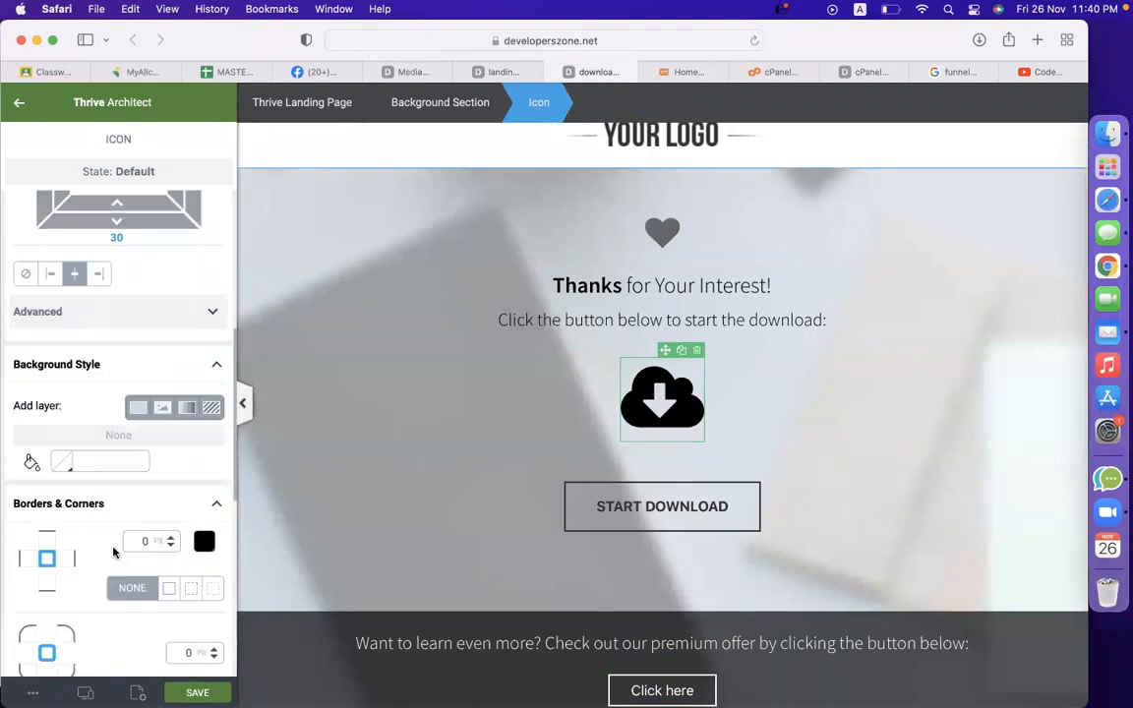
scroll(114, 547, "up", 5)
scroll(93, 381, "down", 2)
scroll(88, 285, "up", 2)
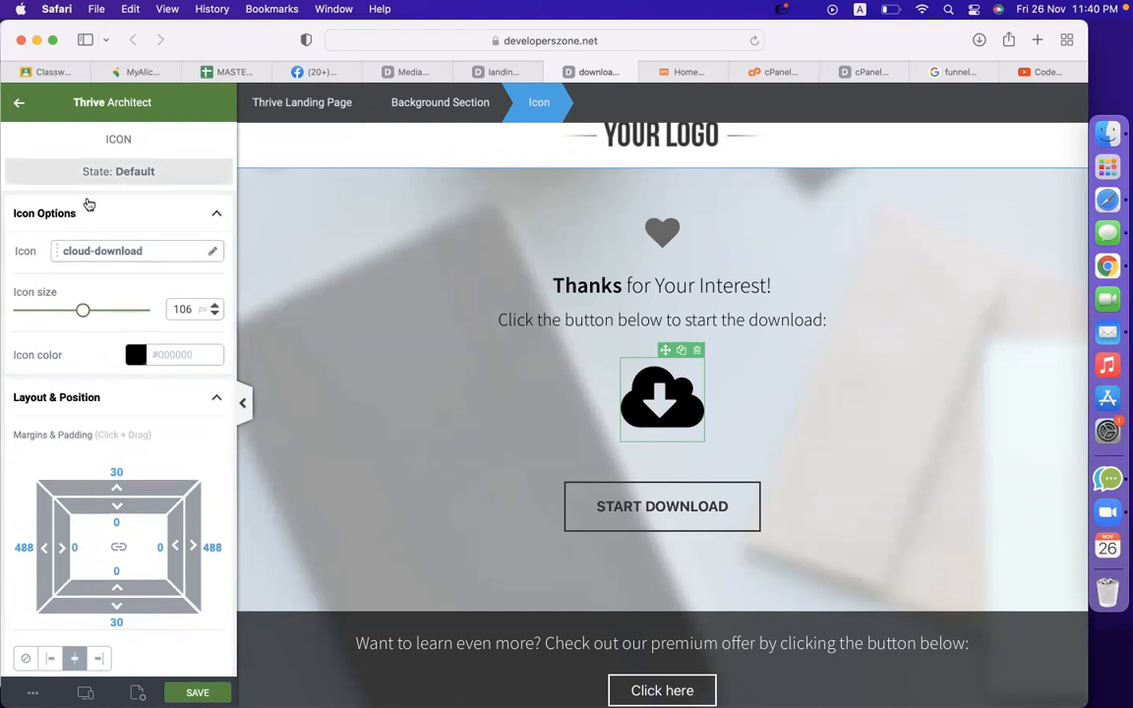
scroll(119, 275, "down", 5)
scroll(120, 308, "down", 10)
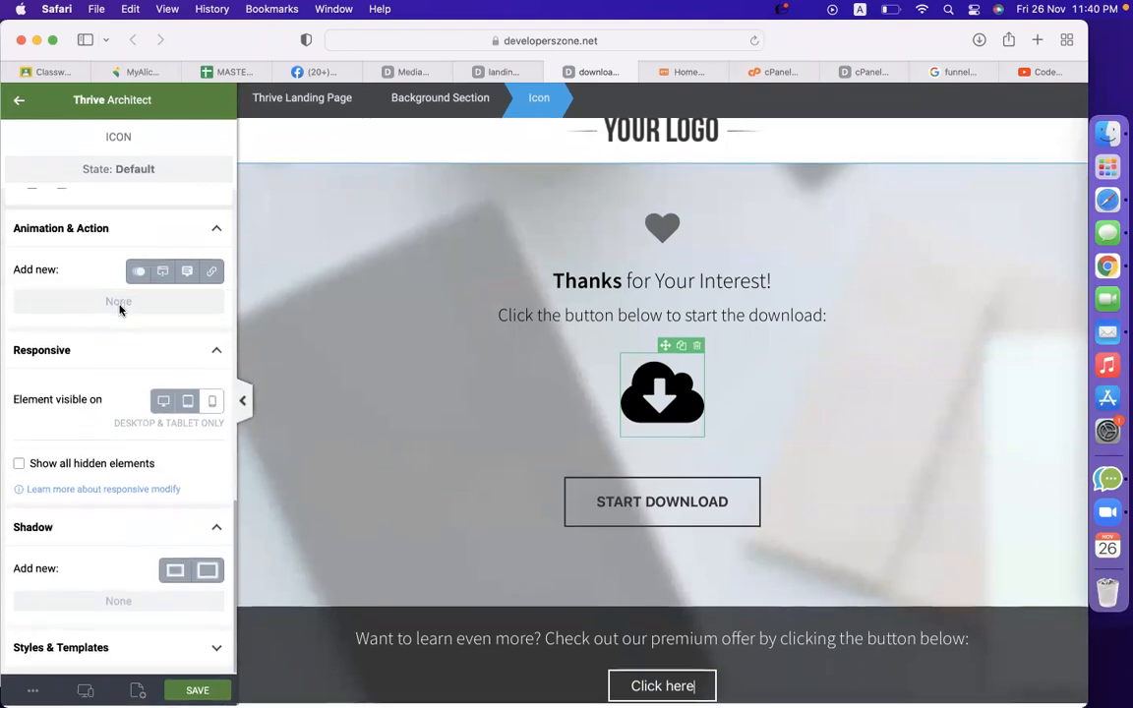
scroll(80, 457, "up", 10)
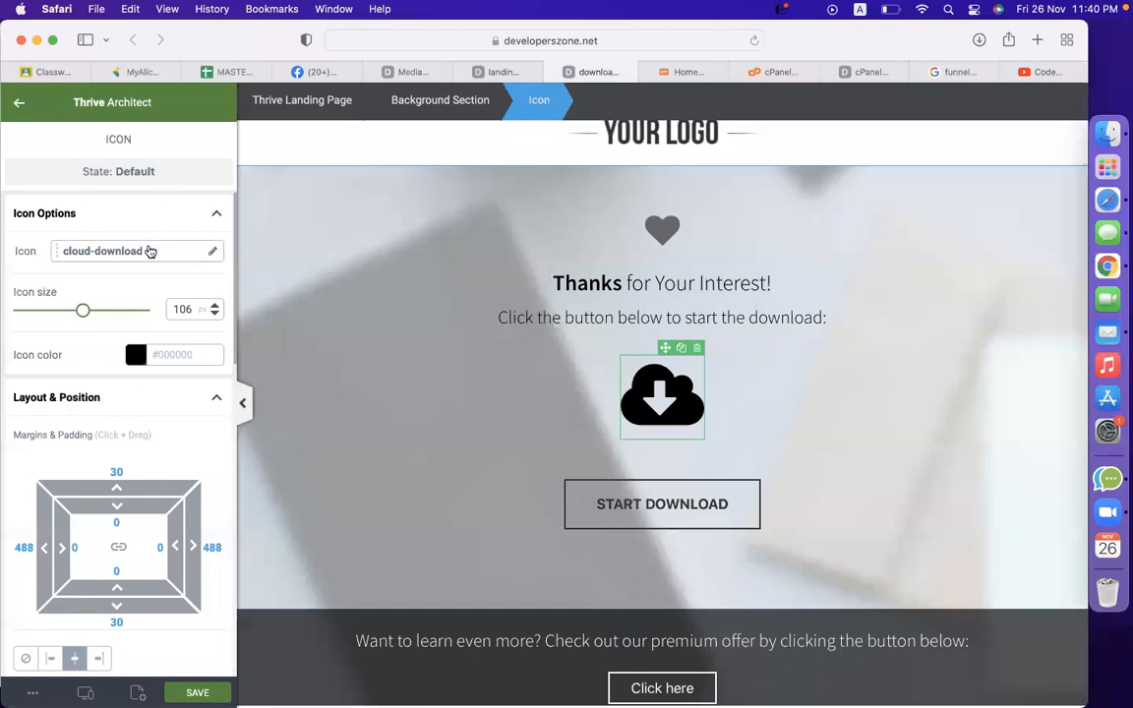
scroll(129, 285, "down", 3)
scroll(129, 284, "down", 3)
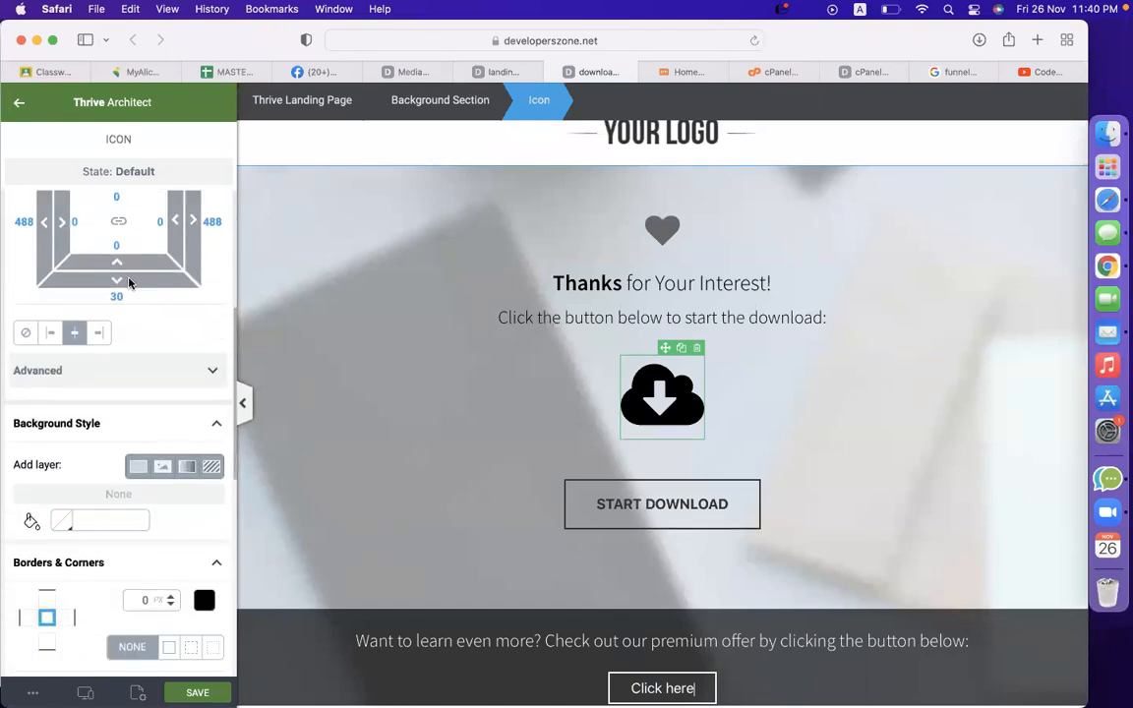
left_click(132, 311)
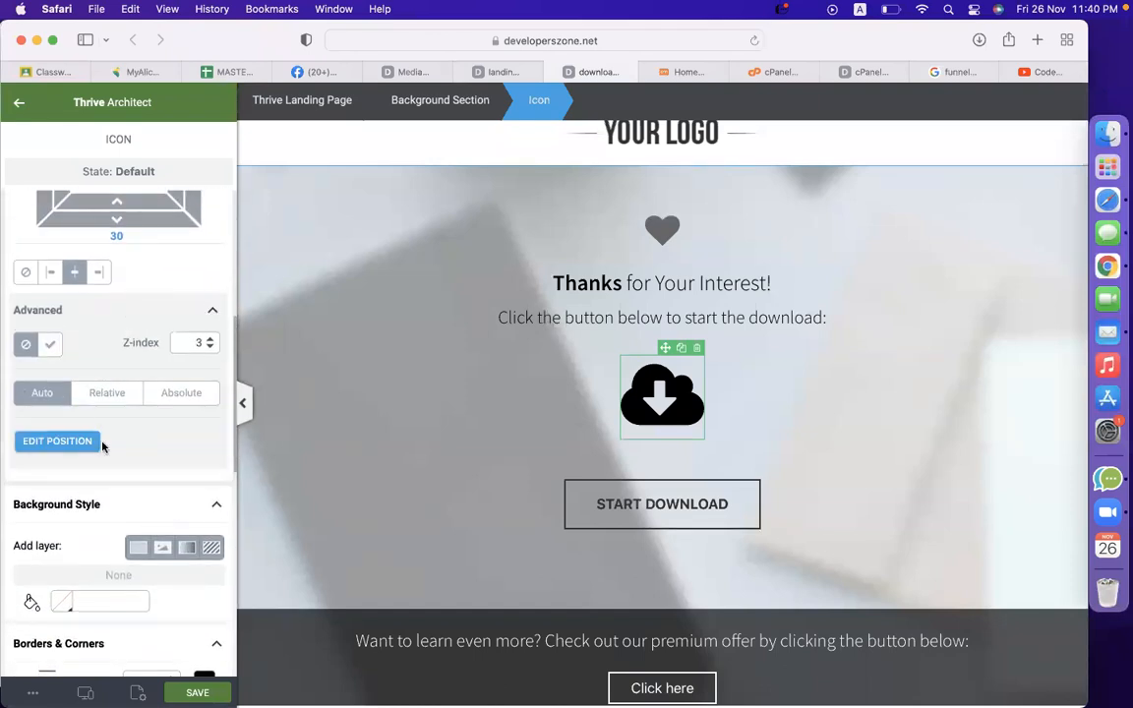
scroll(103, 447, "down", 2)
scroll(102, 447, "down", 5)
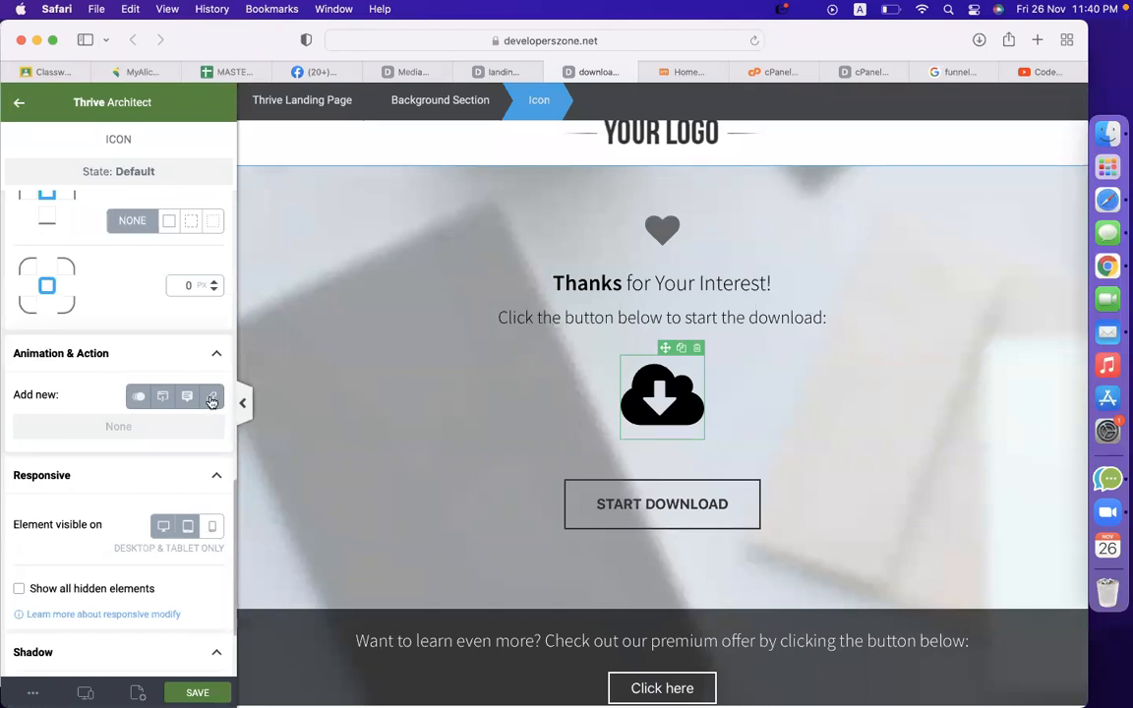
left_click(212, 400)
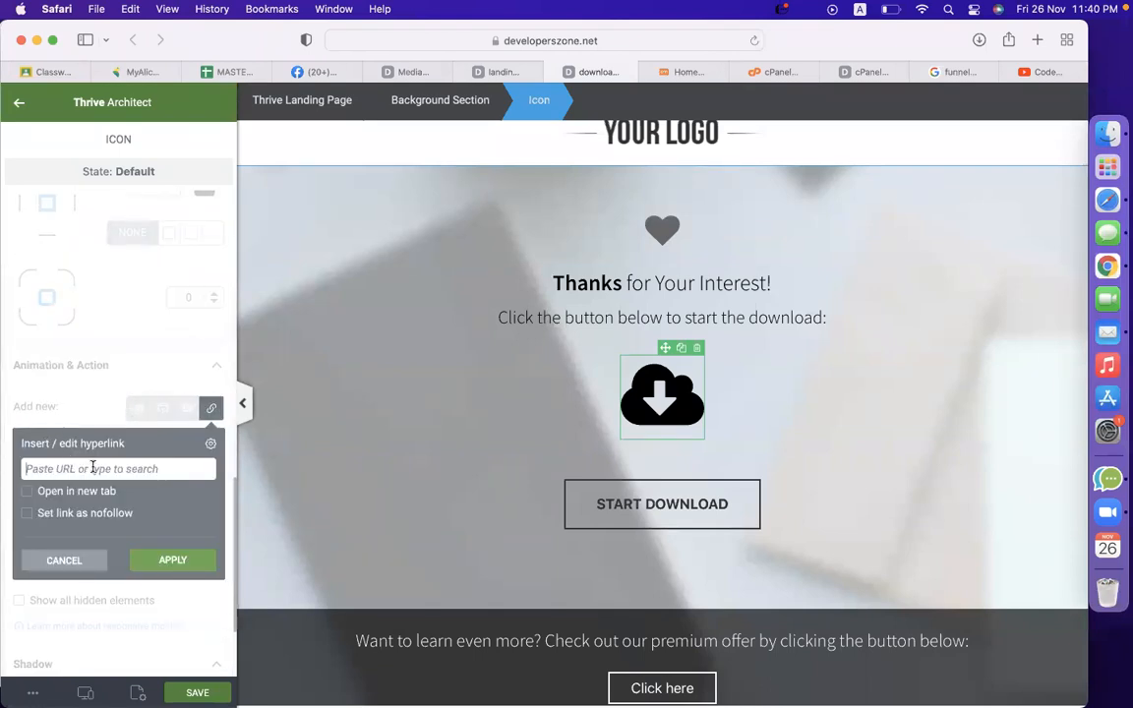
key("super+v")
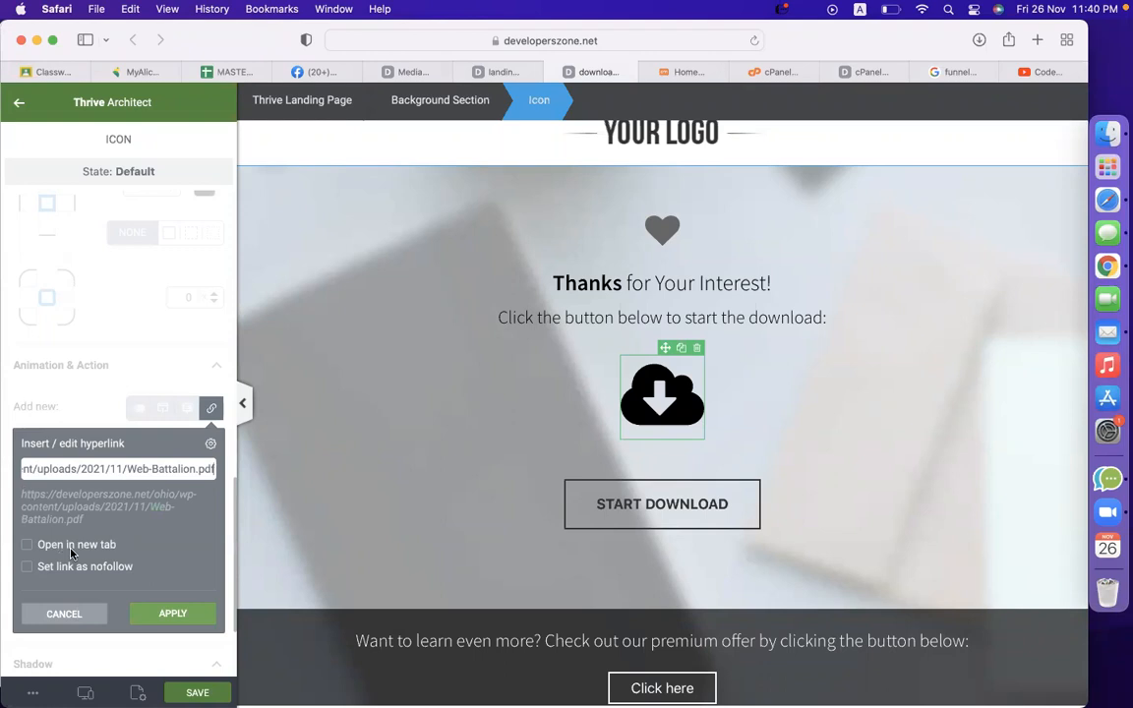
left_click(158, 612)
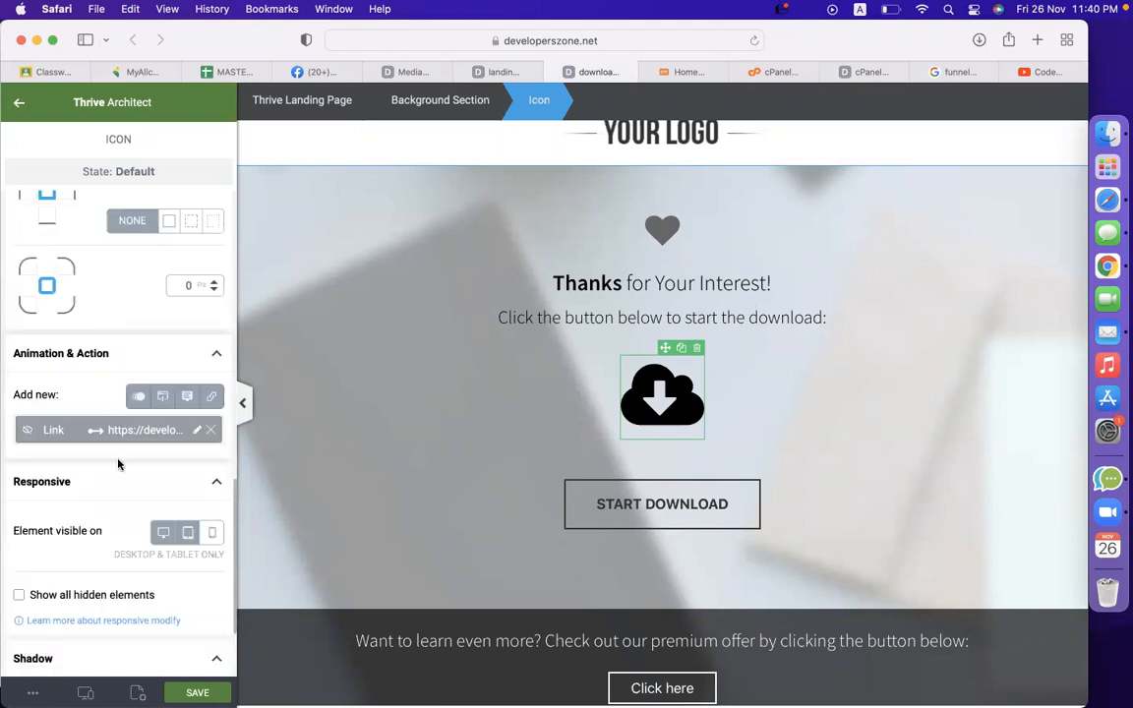
left_click(581, 524)
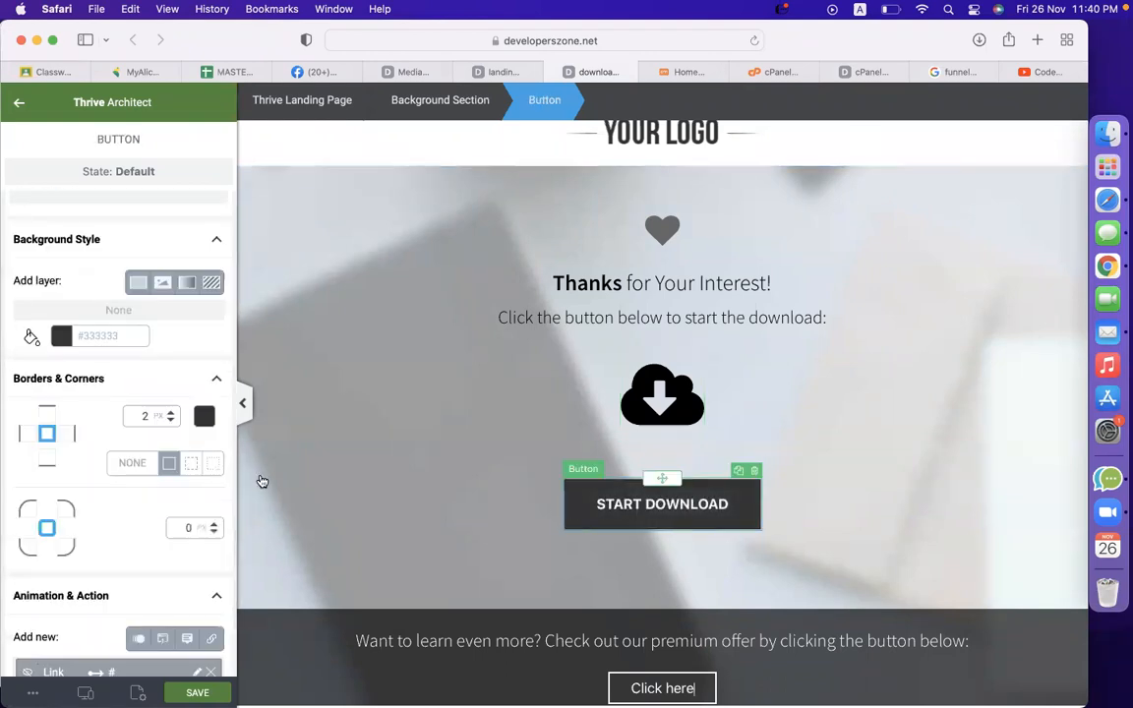
scroll(45, 455, "down", 5)
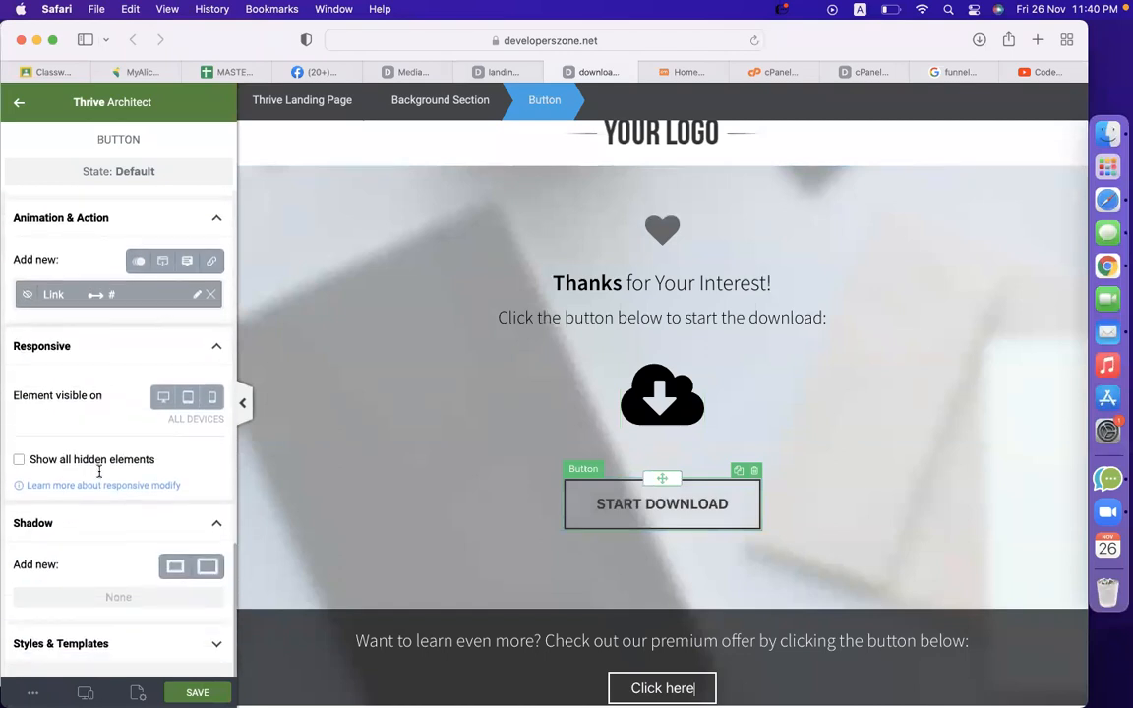
scroll(99, 472, "up", 8)
scroll(98, 472, "up", 6)
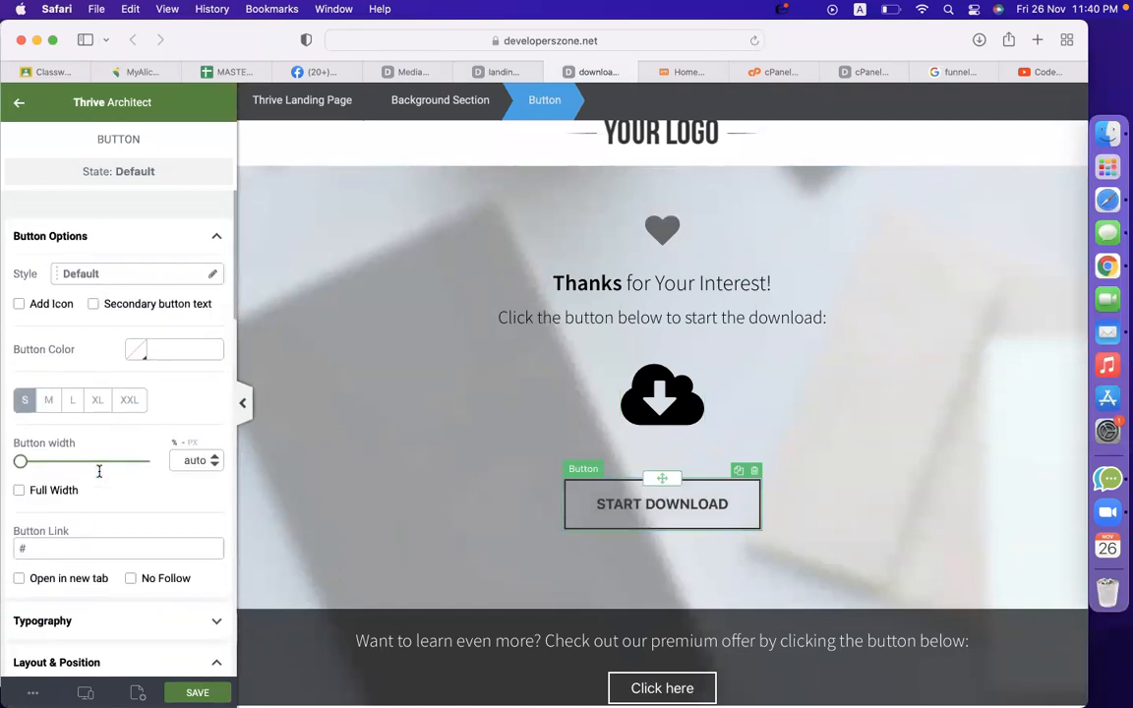
type("https://developerszone.net/ohio/wp-content/uploads/2021/11/Web-Illustration.pdf")
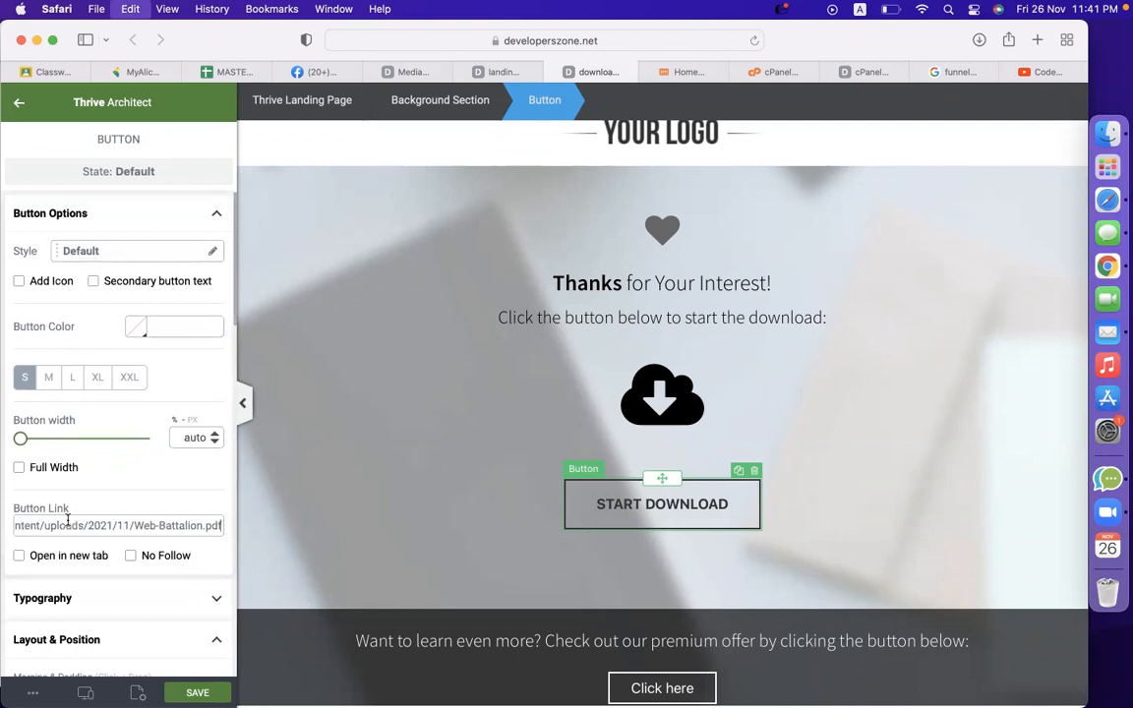
left_click(198, 692)
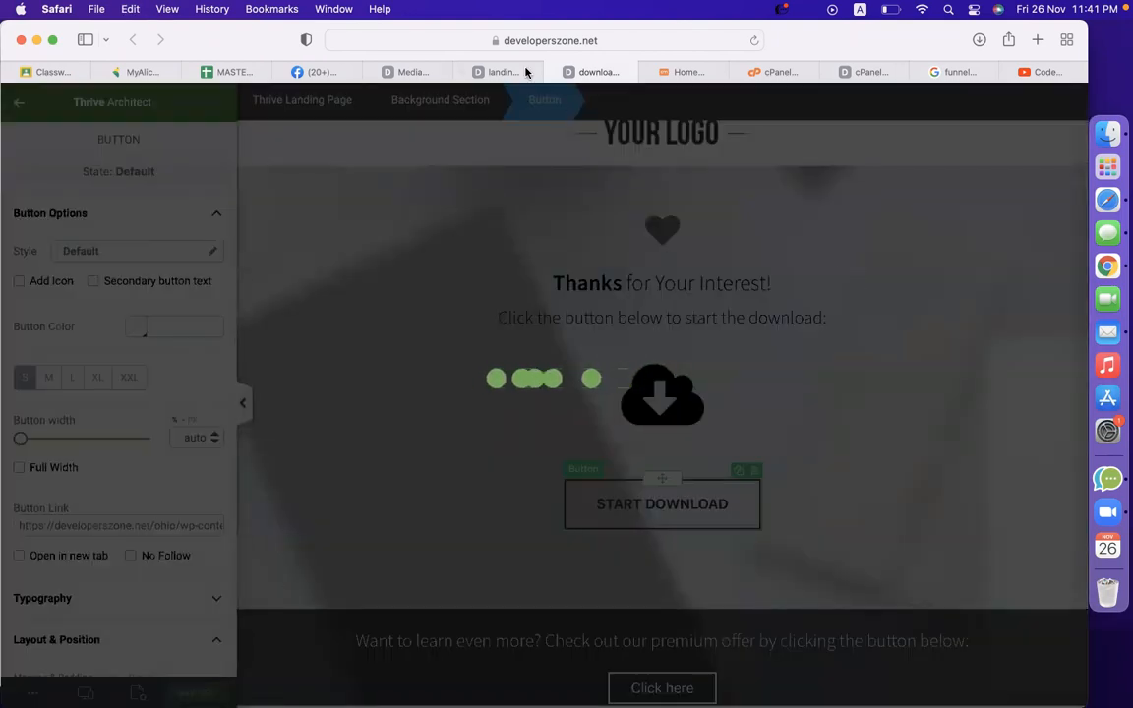
left_click(470, 69)
left_click(580, 71)
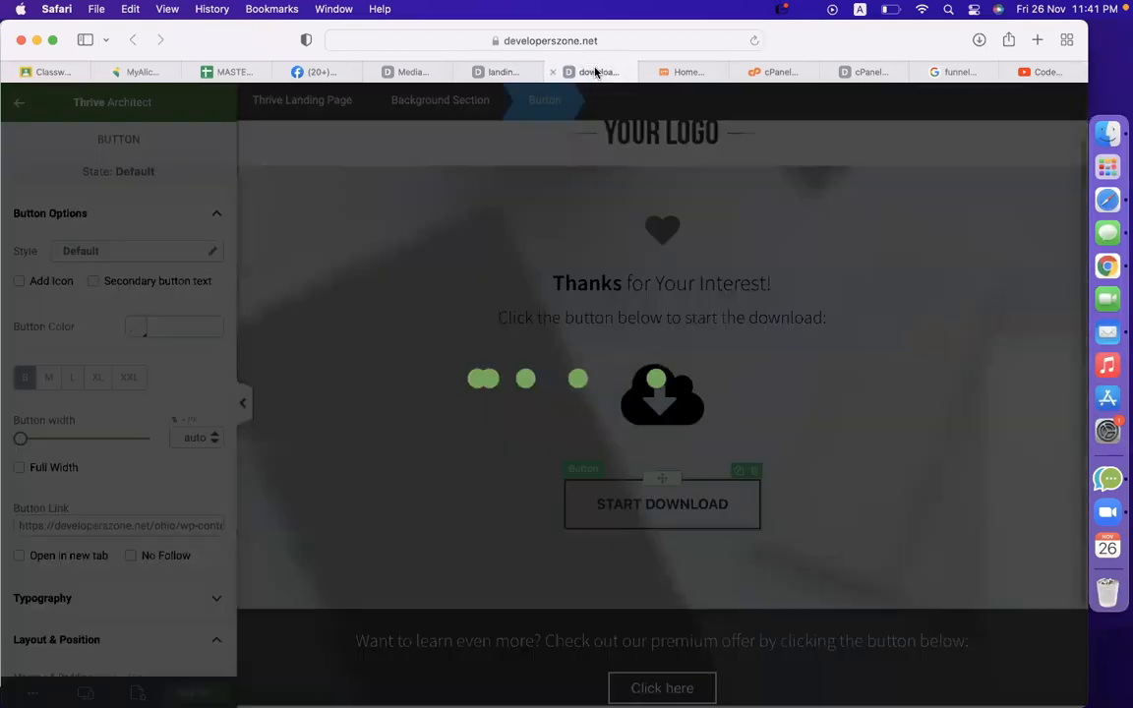
left_click(506, 70)
left_click(590, 41)
left_click(494, 41)
left_click_drag(540, 42, 900, 55)
key("BackSpace")
key("BackSpace")
key("BackSpace")
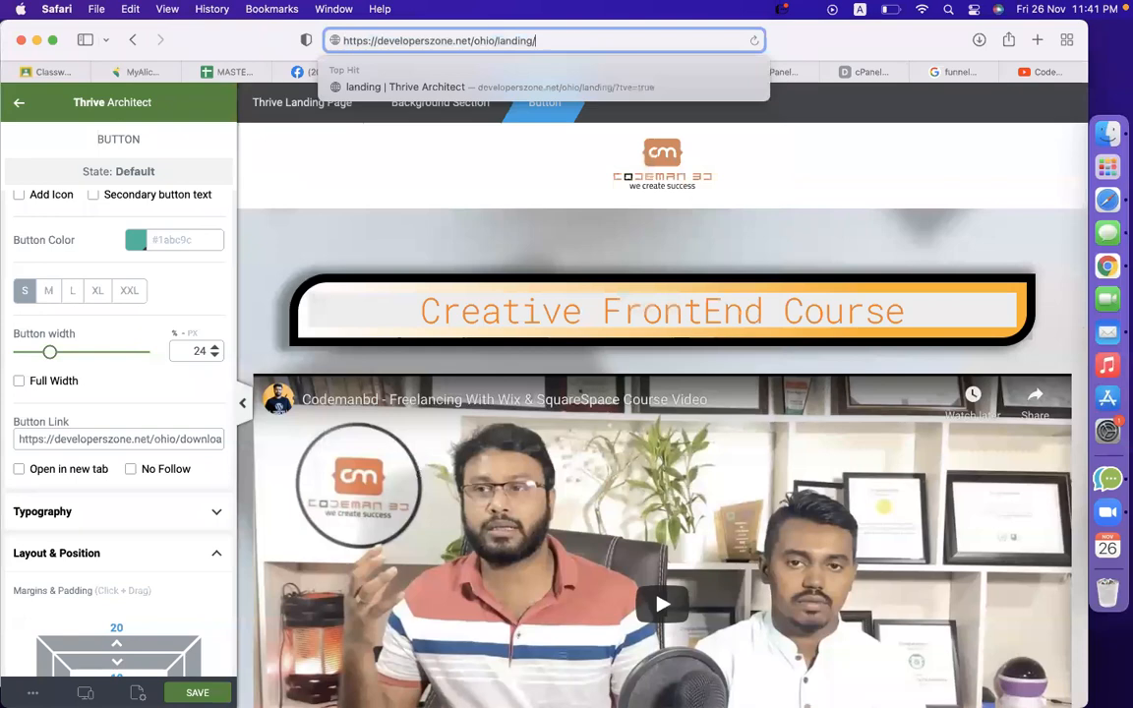
key("Return")
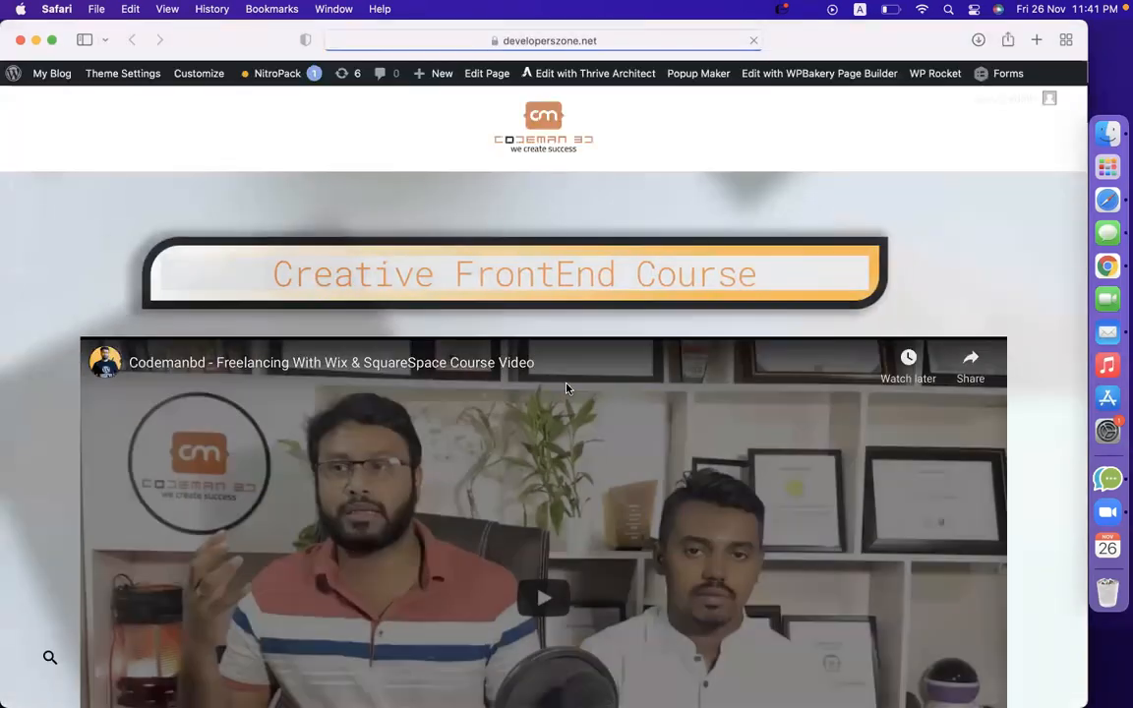
Step: Review the live landing page's video, course details and countdown down to the GET COURSE button
scroll(496, 256, "down", 15)
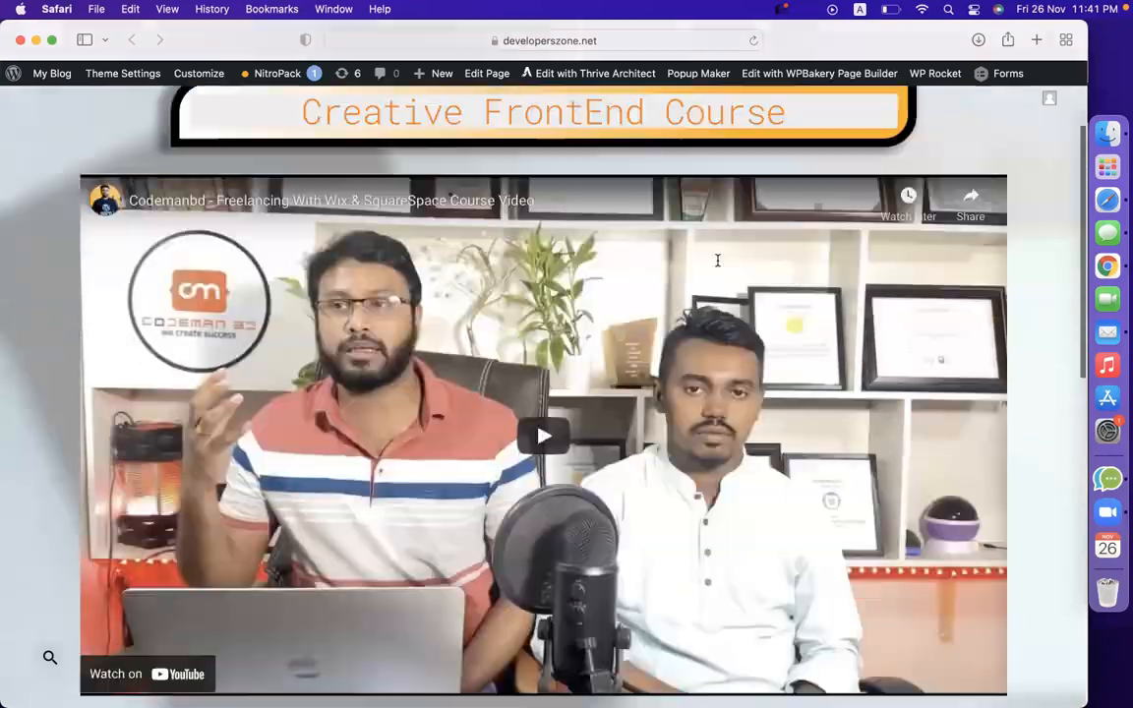
scroll(590, 554, "up", 4)
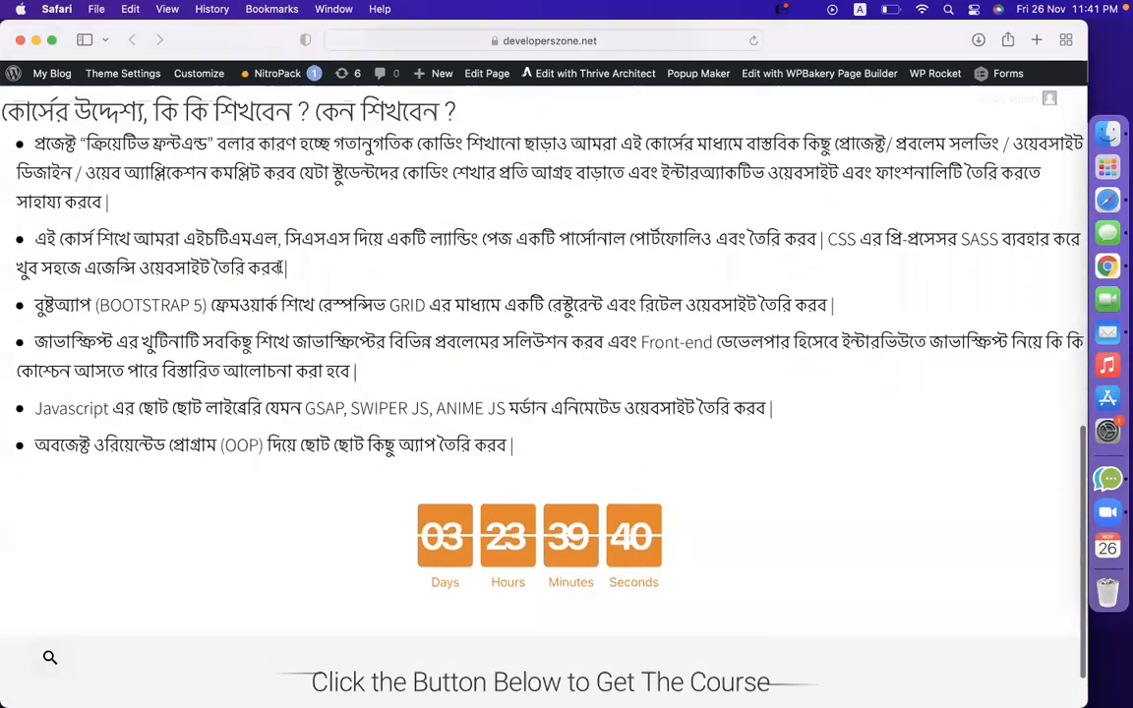
scroll(590, 554, "down", 4)
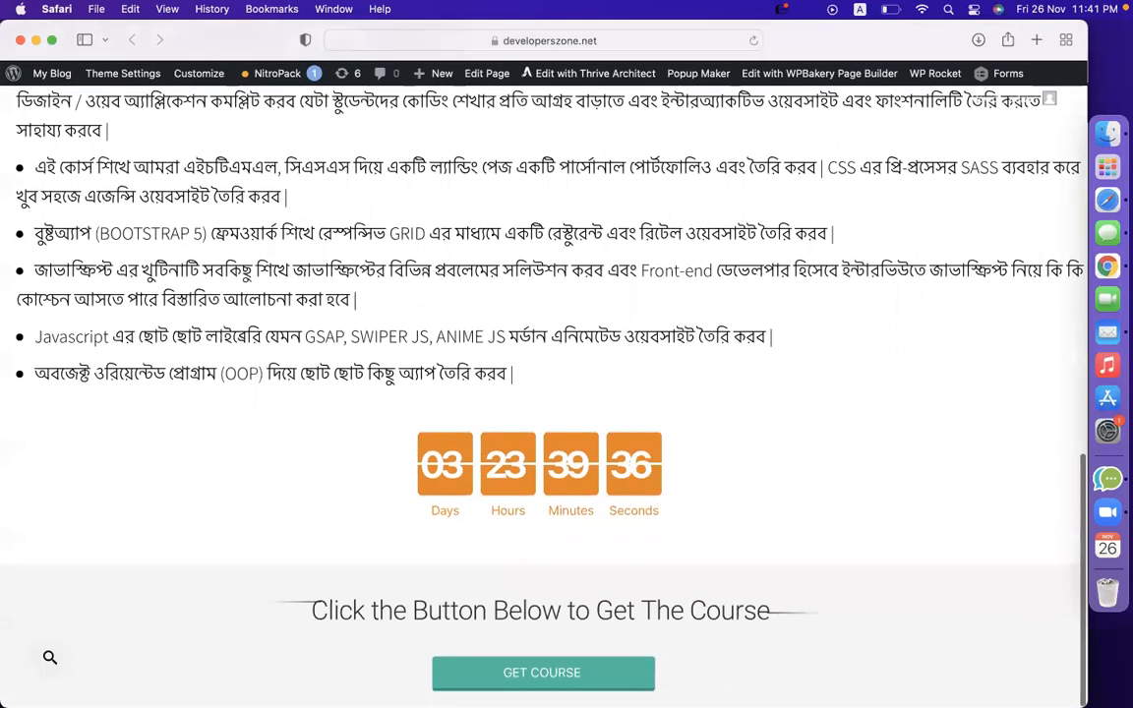
Step: Test the live GET COURSE button and the download page's cloud icon, then close the preview window with the opened PDF
left_click(541, 673)
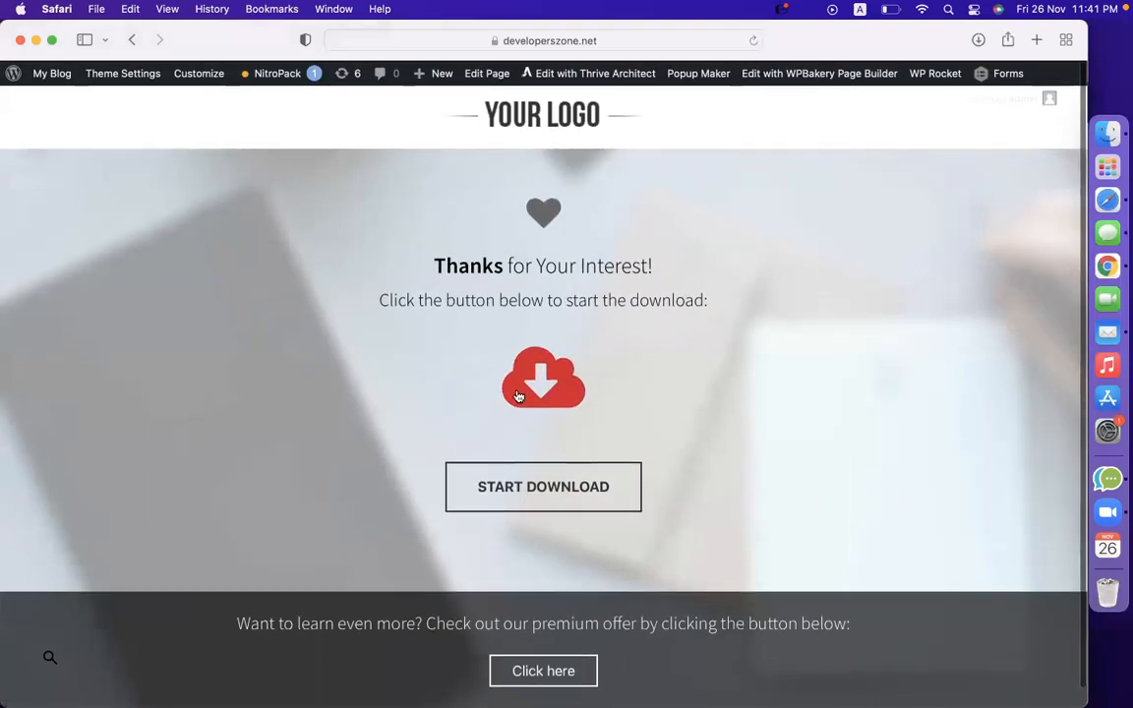
left_click(536, 386)
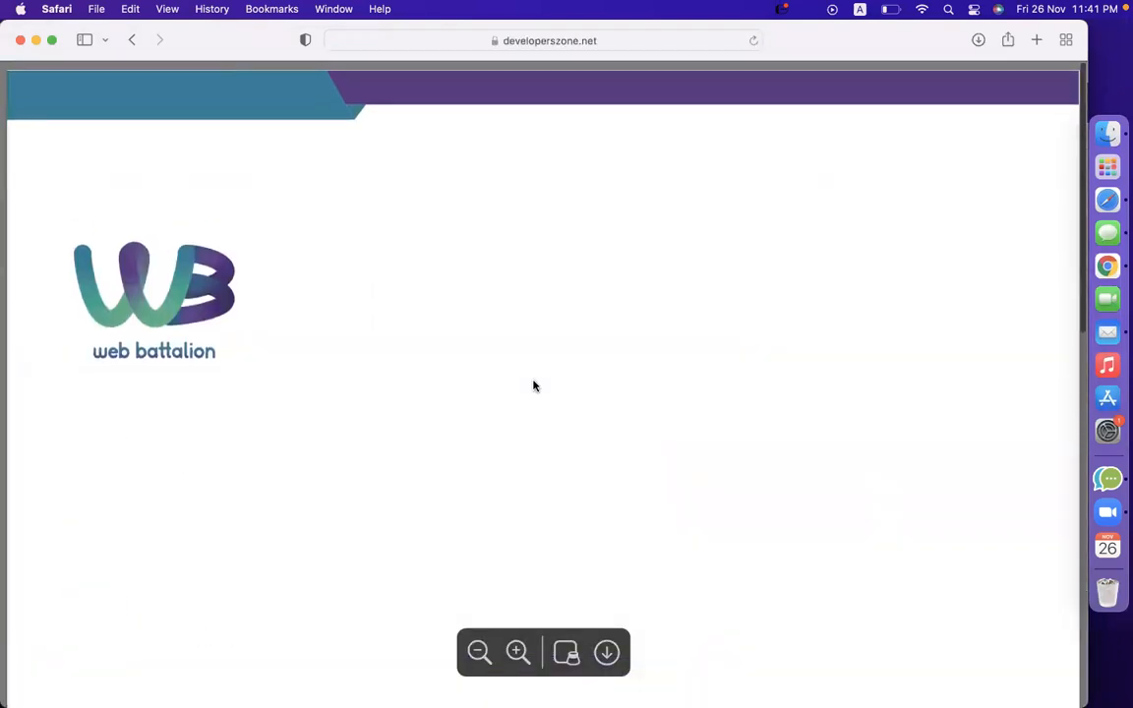
left_click(21, 40)
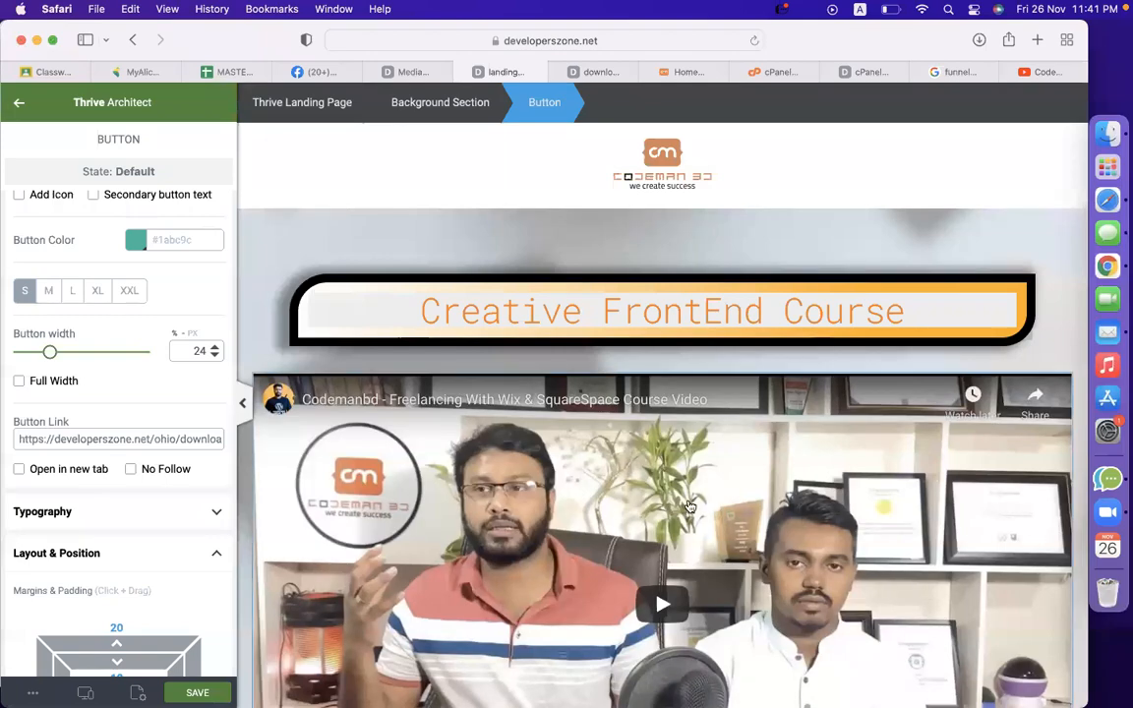
scroll(690, 507, "down", 5)
scroll(690, 507, "up", 5)
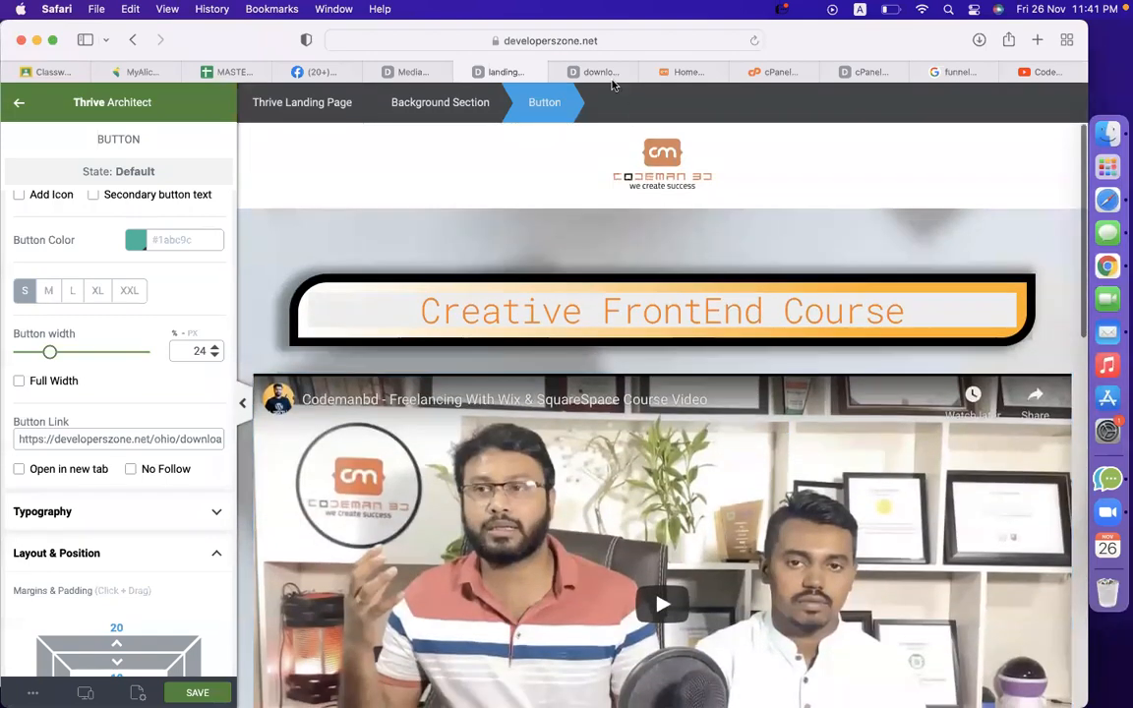
left_click(600, 72)
left_click(506, 72)
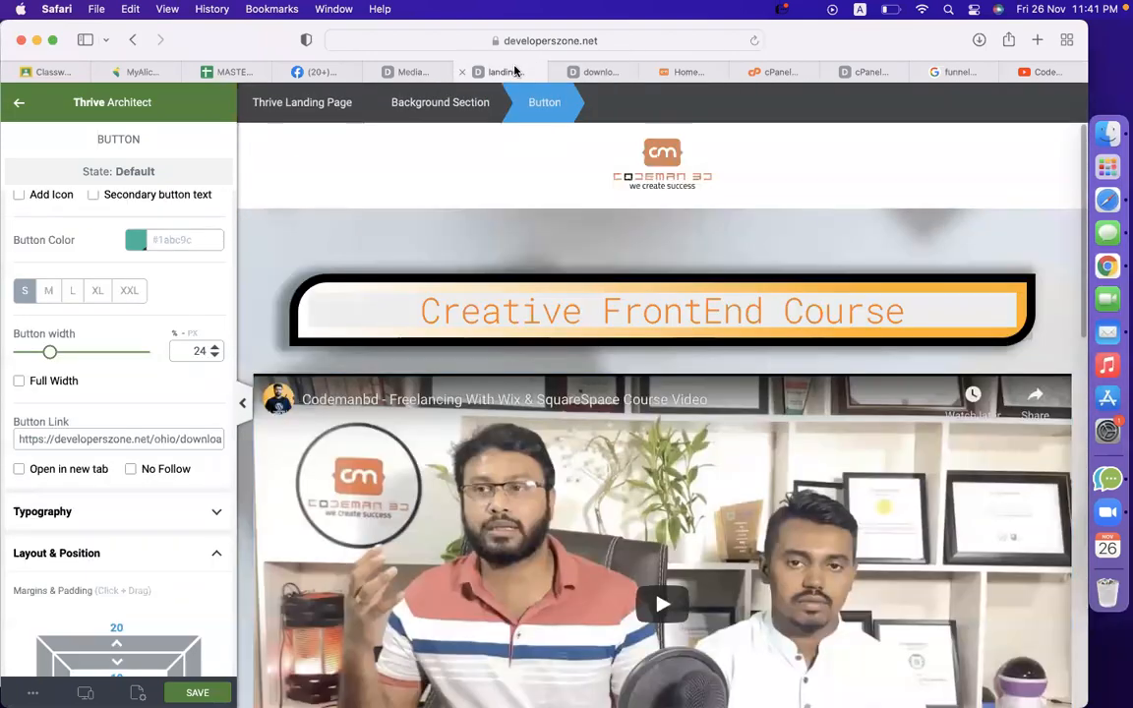
scroll(480, 549, "down", 10)
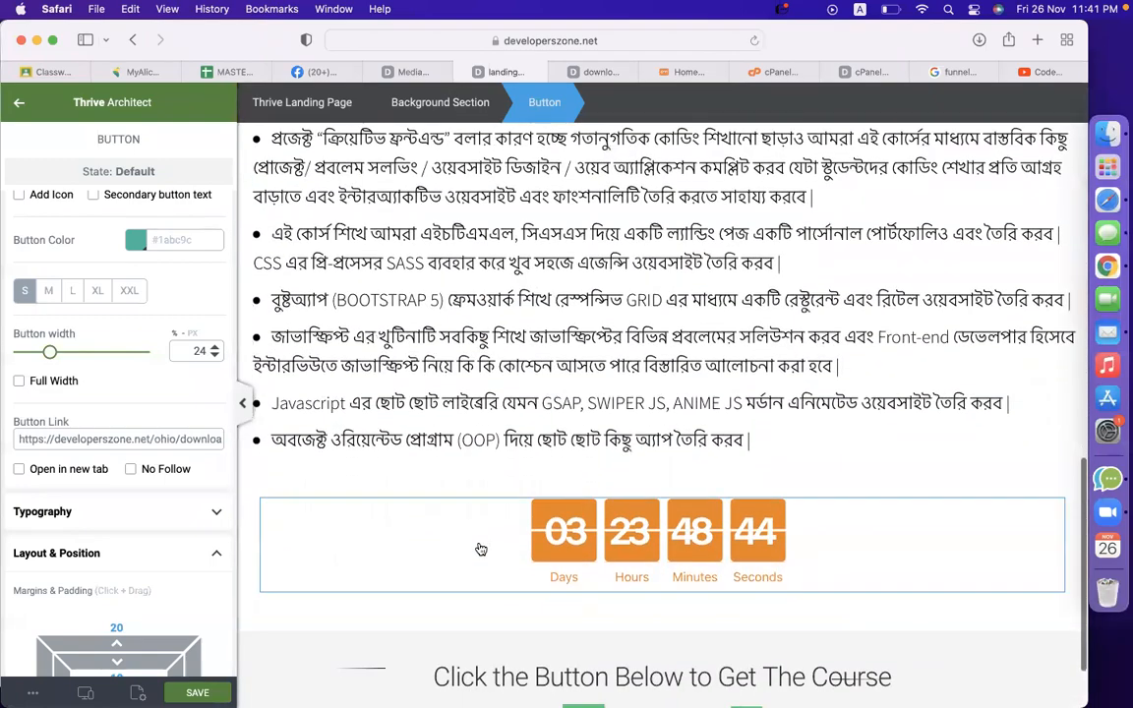
scroll(480, 549, "up", 10)
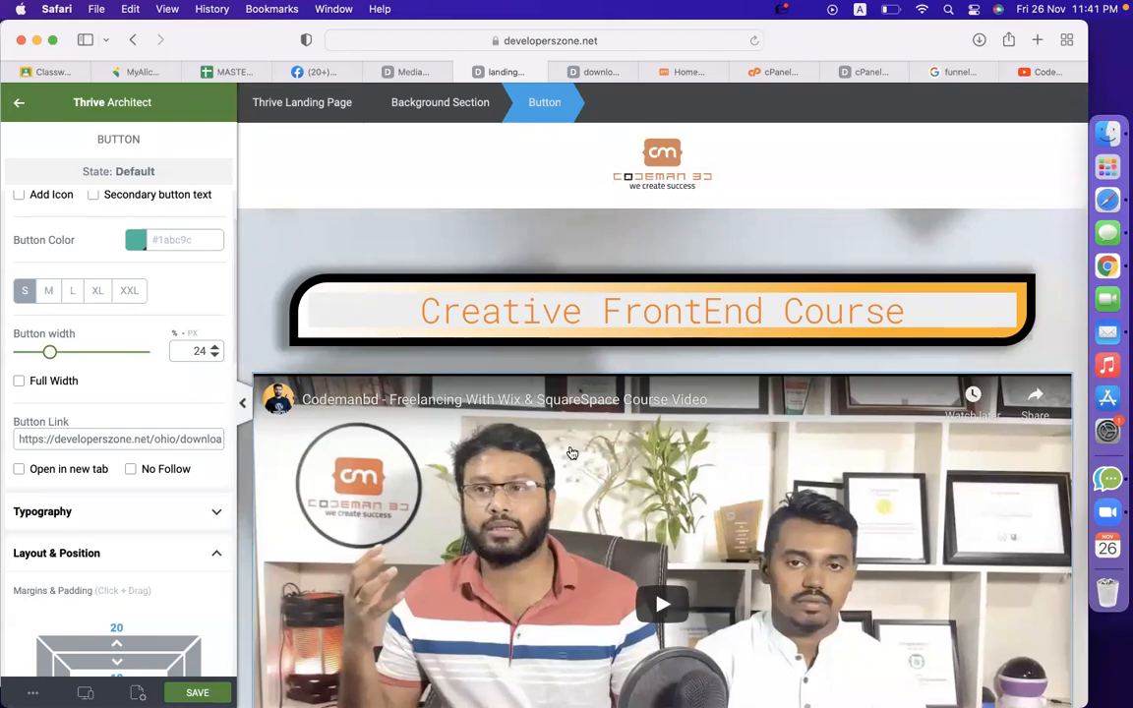
scroll(595, 475, "down", 10)
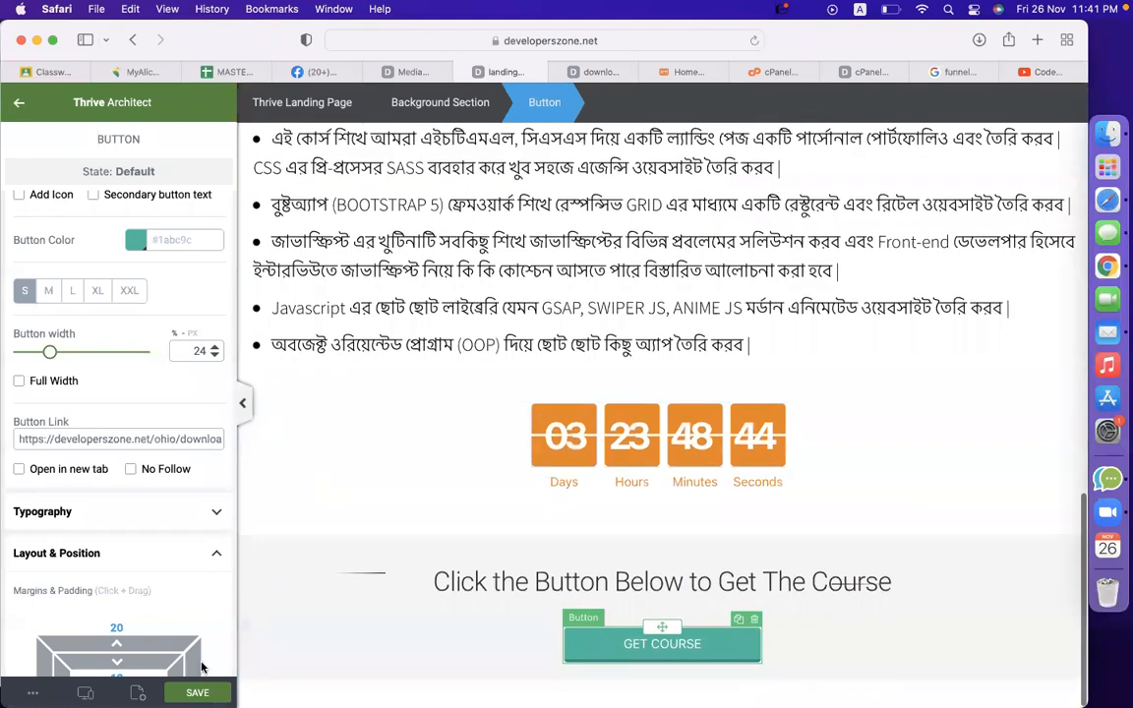
Step: Open the template chooser for changing the landing page template and browse the default template sets
left_click(137, 692)
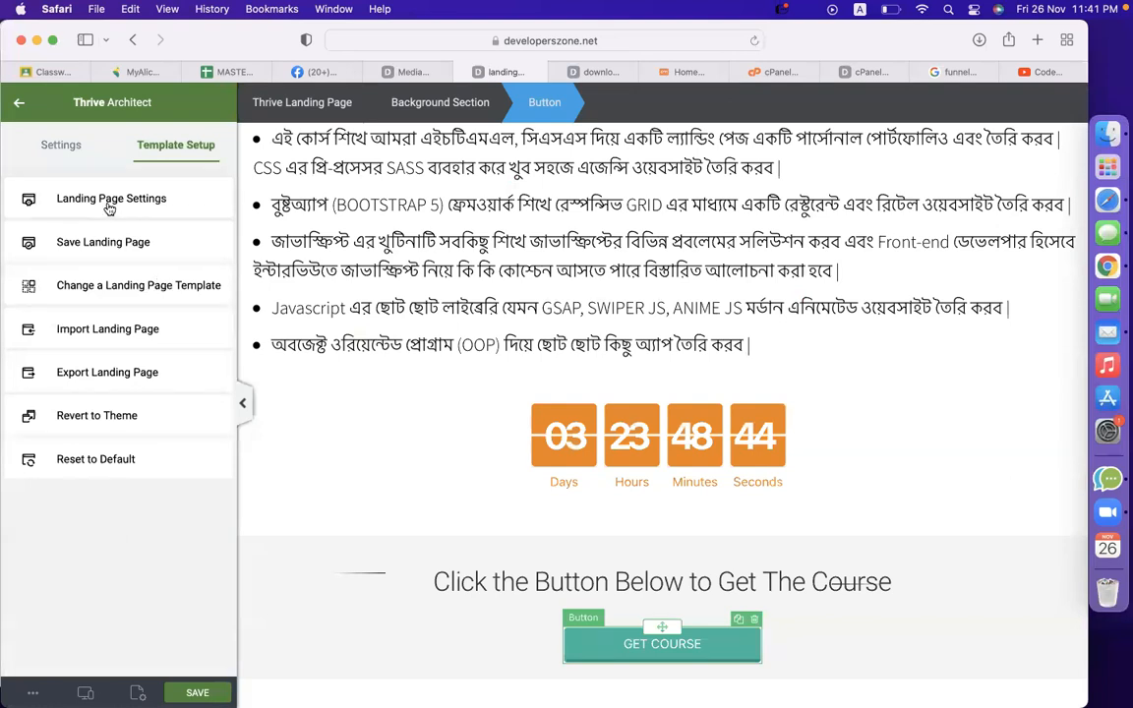
left_click(94, 284)
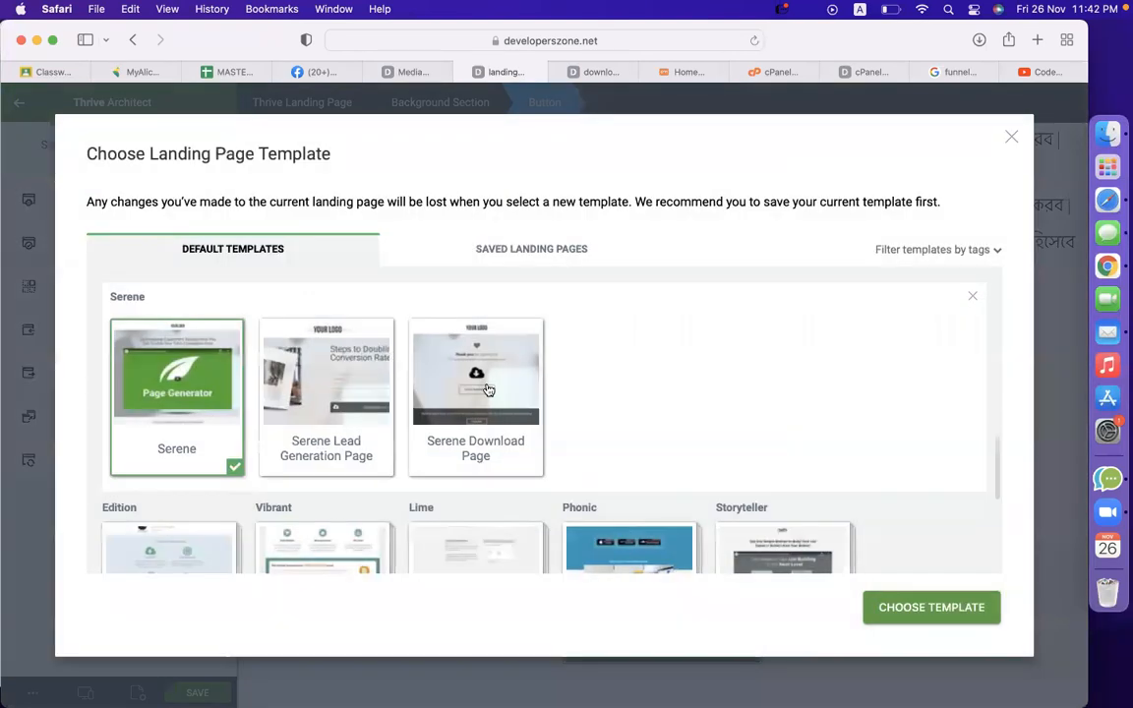
scroll(713, 430, "down", 5)
scroll(713, 429, "up", 2)
scroll(713, 430, "down", 2)
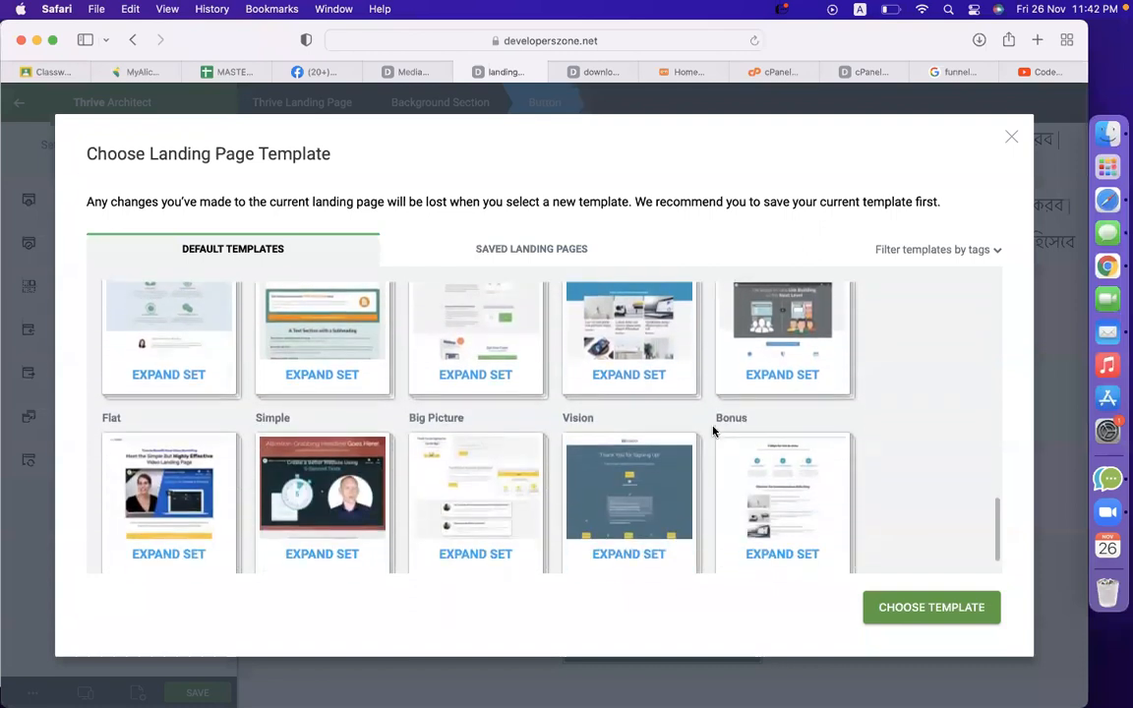
scroll(339, 501, "down", 1)
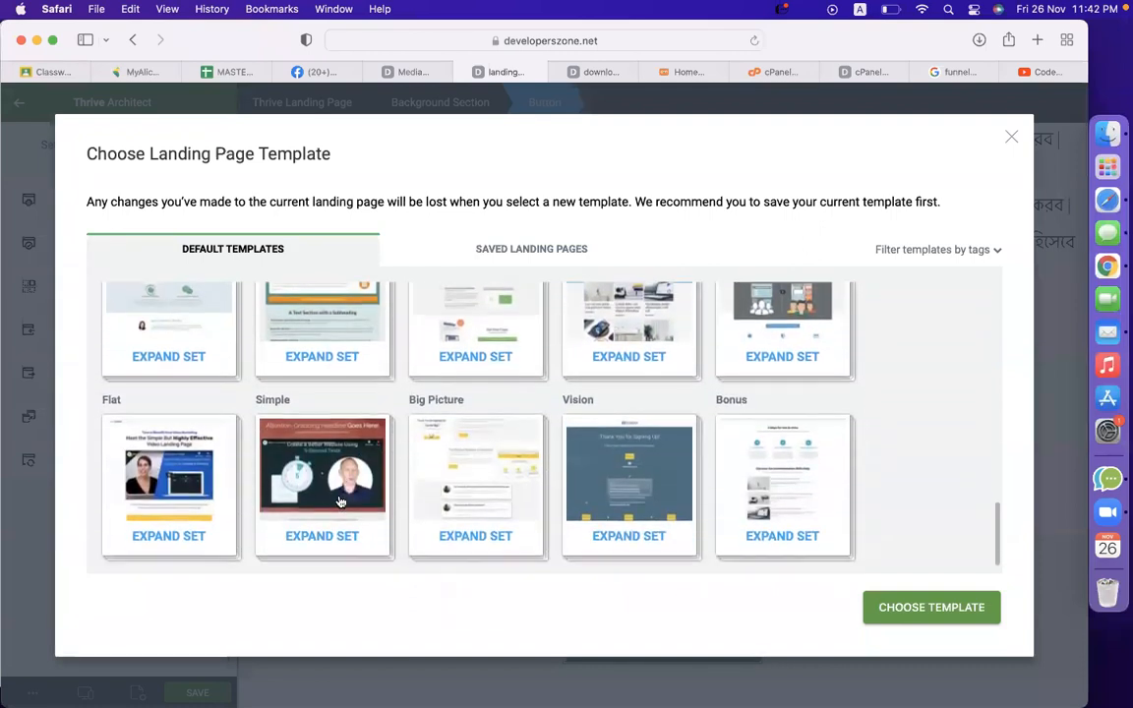
scroll(339, 502, "up", 10)
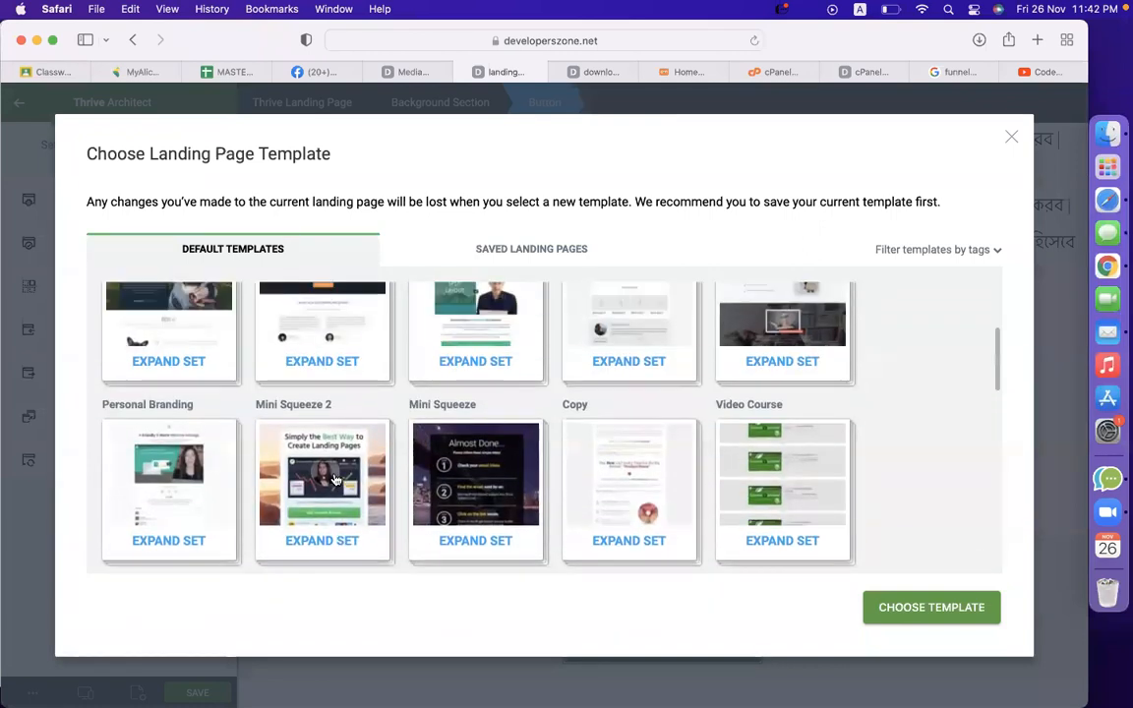
scroll(334, 479, "up", 10)
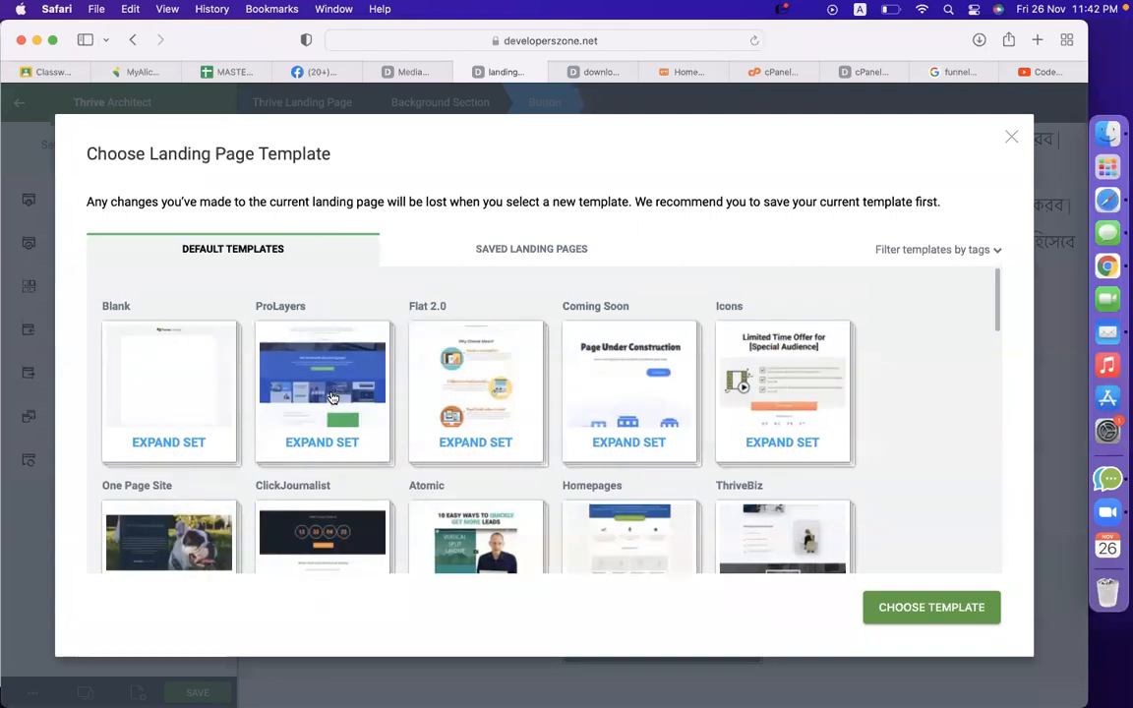
Step: Expand the ProLayers template set and select the ProLayers Sales Page template
left_click(332, 397)
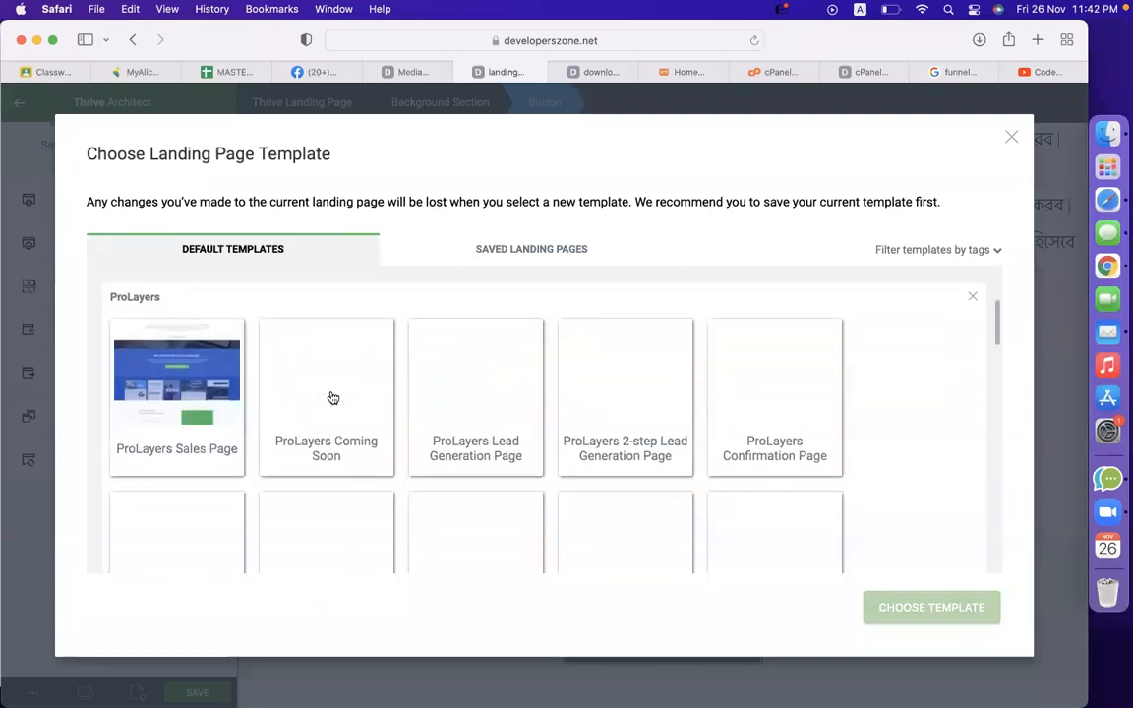
left_click(193, 398)
scroll(961, 509, "down", 5)
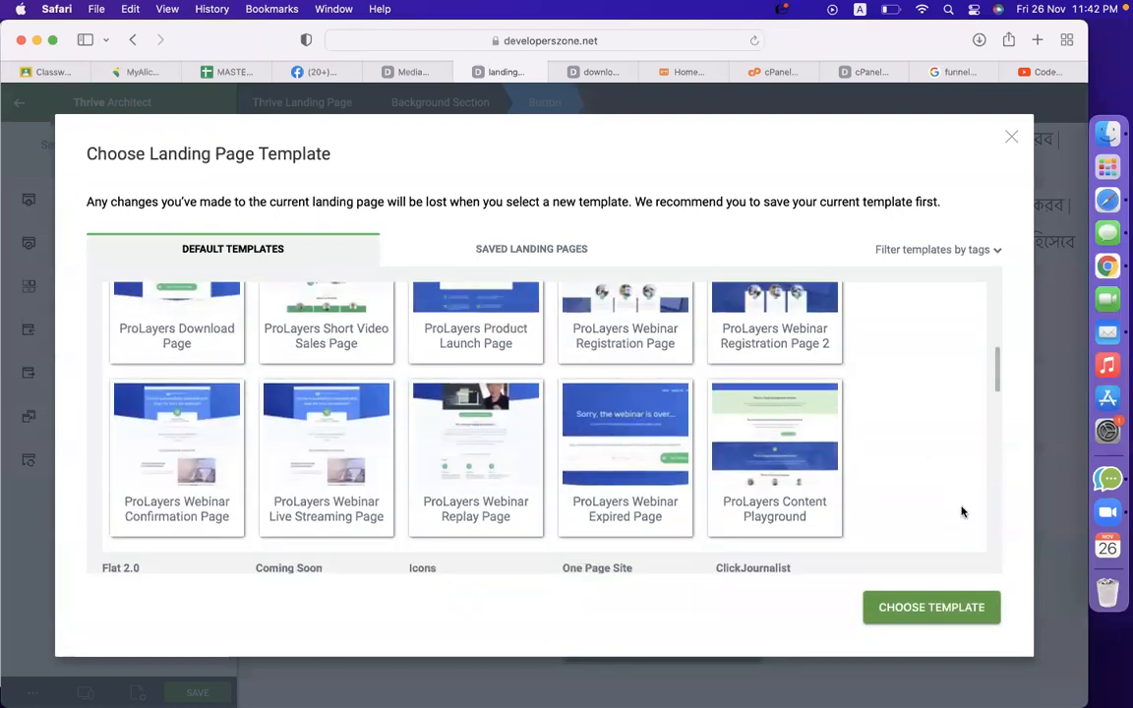
scroll(961, 509, "up", 8)
scroll(218, 433, "down", 3)
scroll(148, 413, "up", 1)
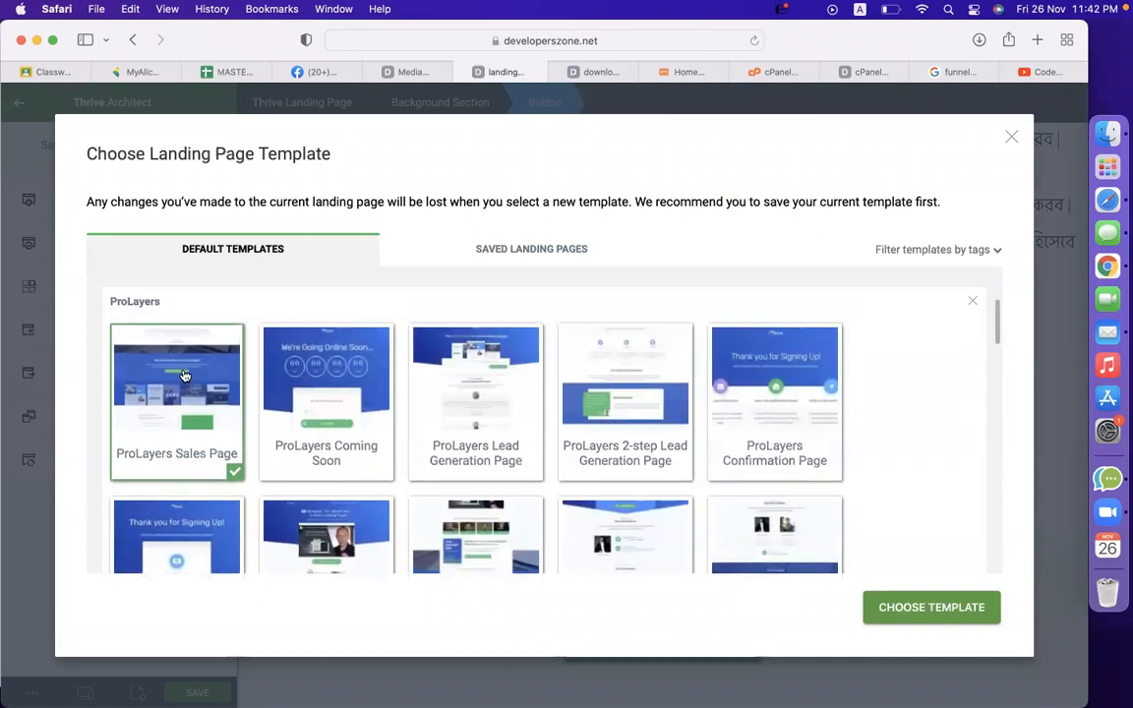
Step: Examine the page types in the ProLayers set, such as the lead generation, confirmation, download, sales and webinar pages
scroll(158, 446, "down", 1)
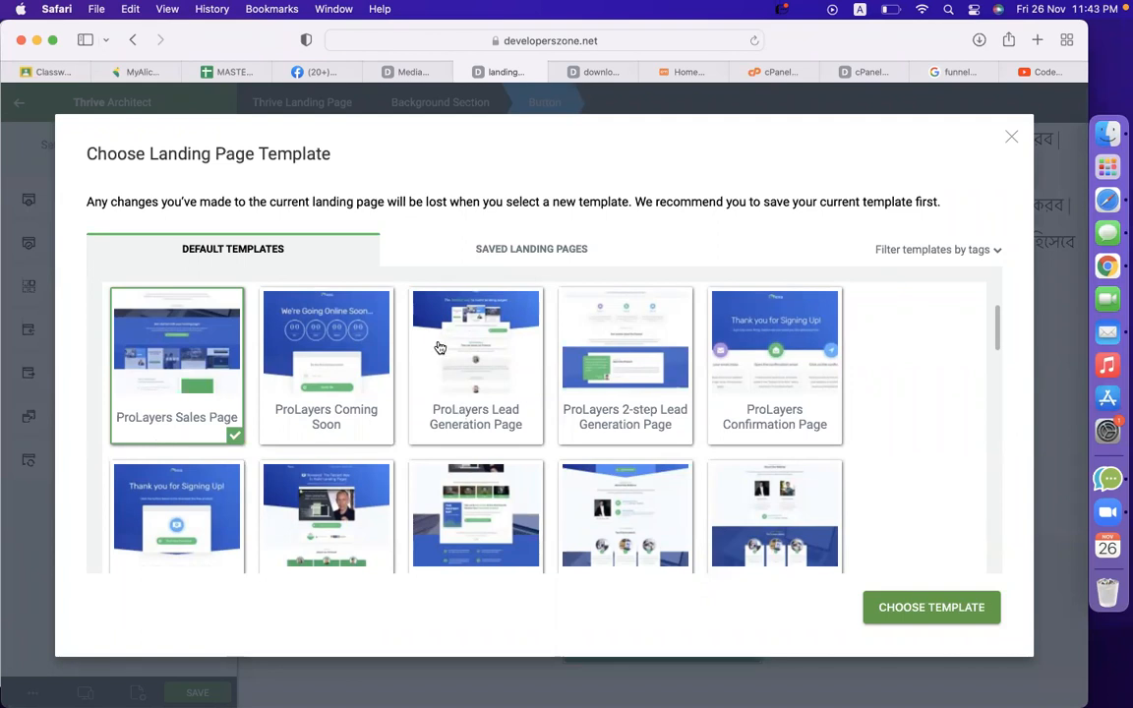
scroll(435, 346, "down", 5)
scroll(485, 444, "up", 10)
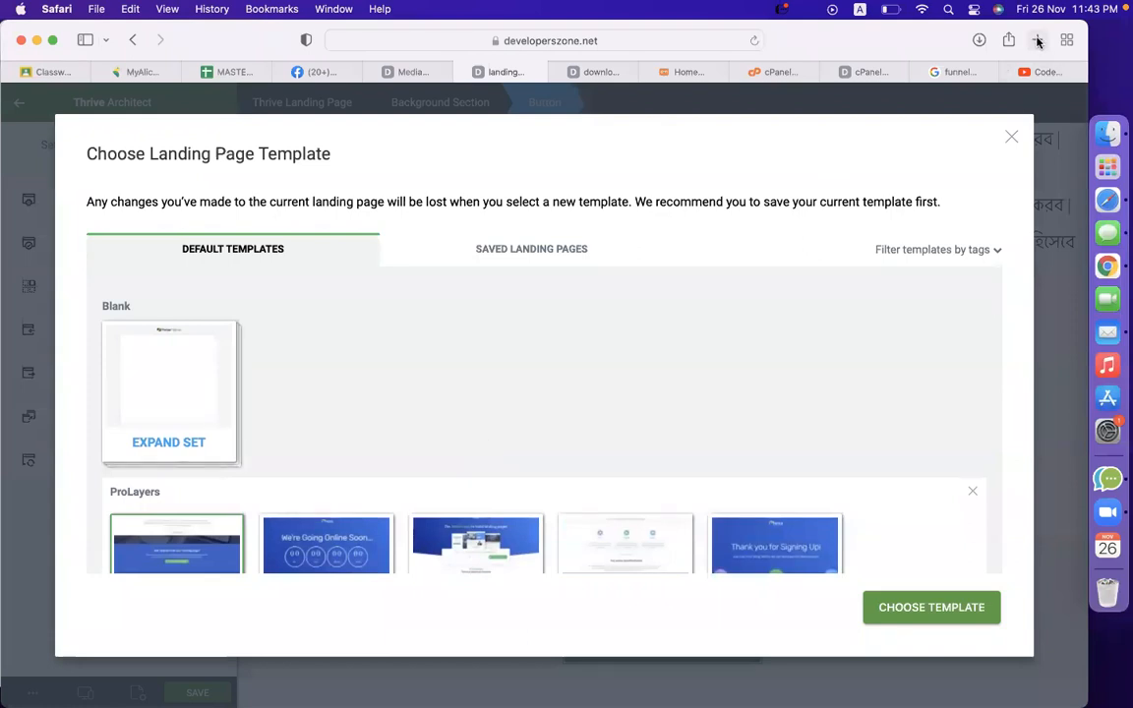
scroll(698, 367, "down", 5)
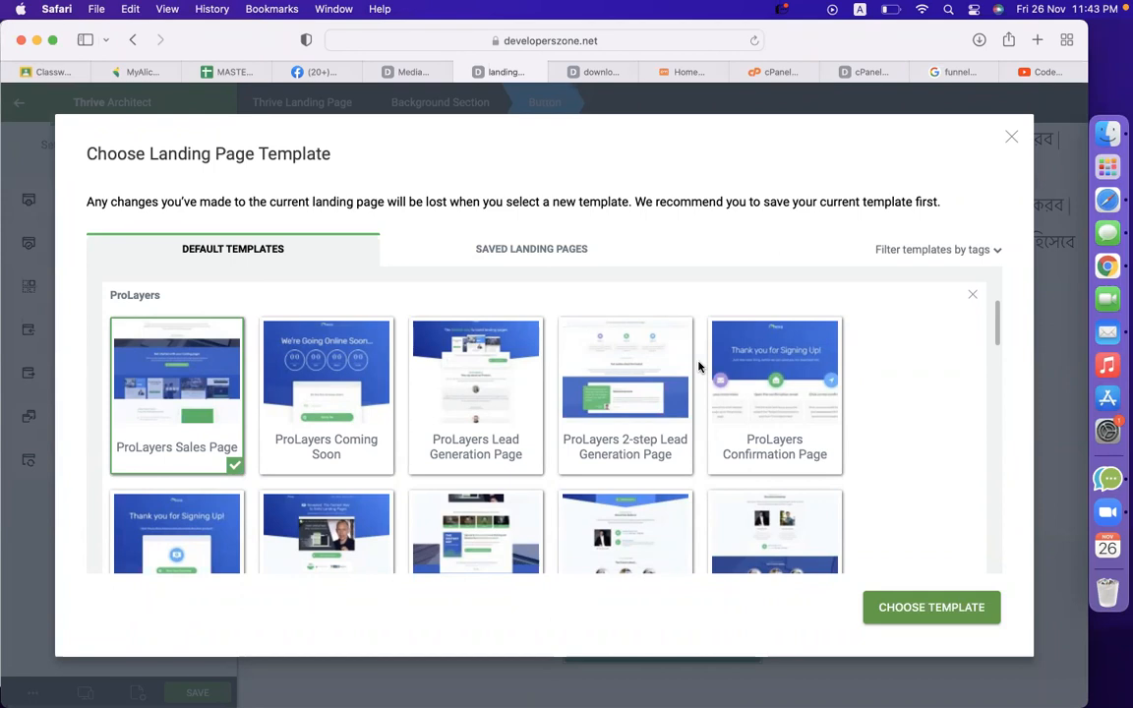
scroll(328, 457, "down", 3)
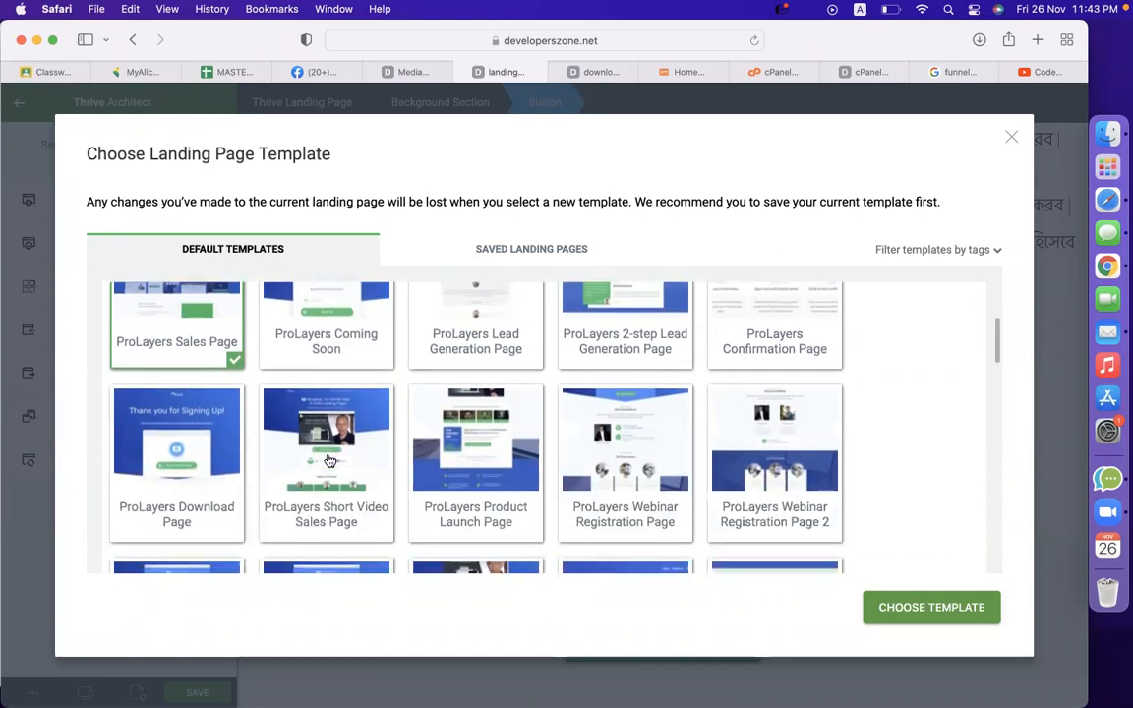
scroll(330, 462, "up", 5)
scroll(329, 461, "down", 5)
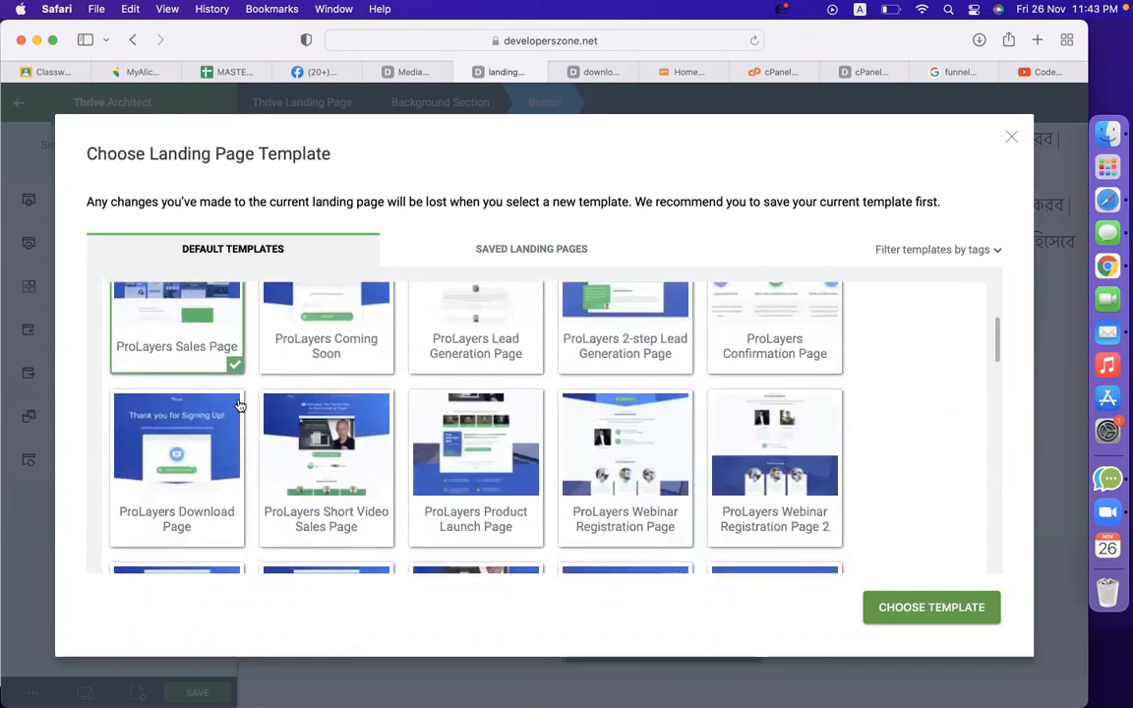
scroll(166, 385, "up", 3)
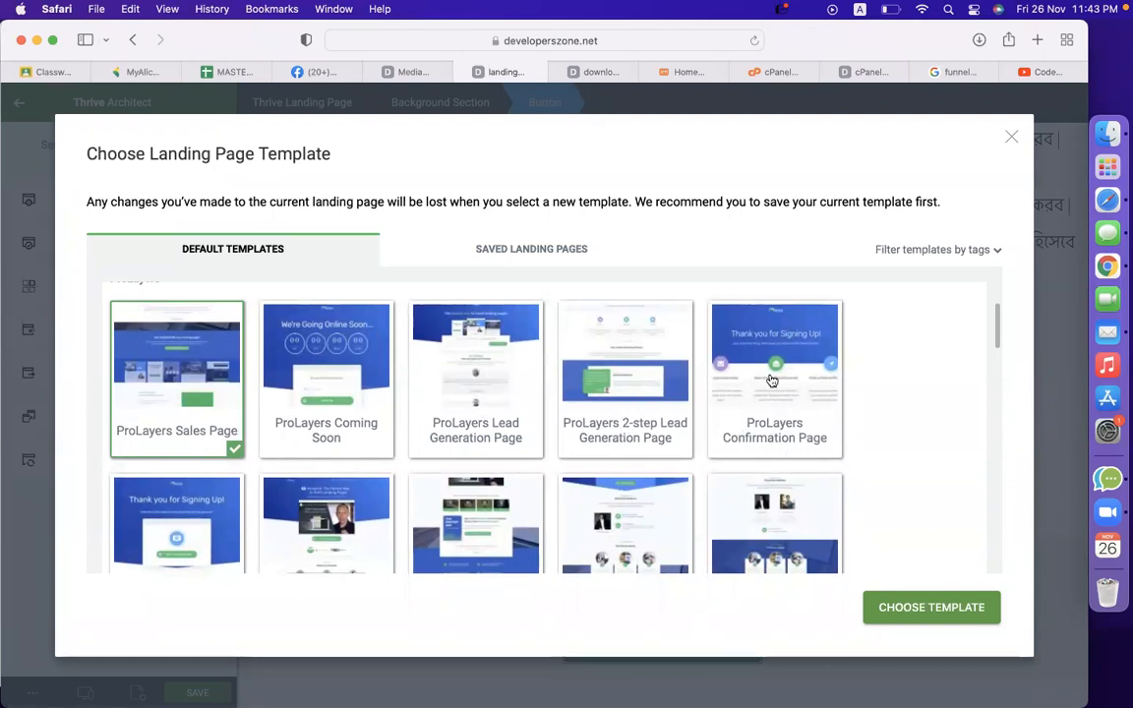
scroll(267, 443, "down", 3)
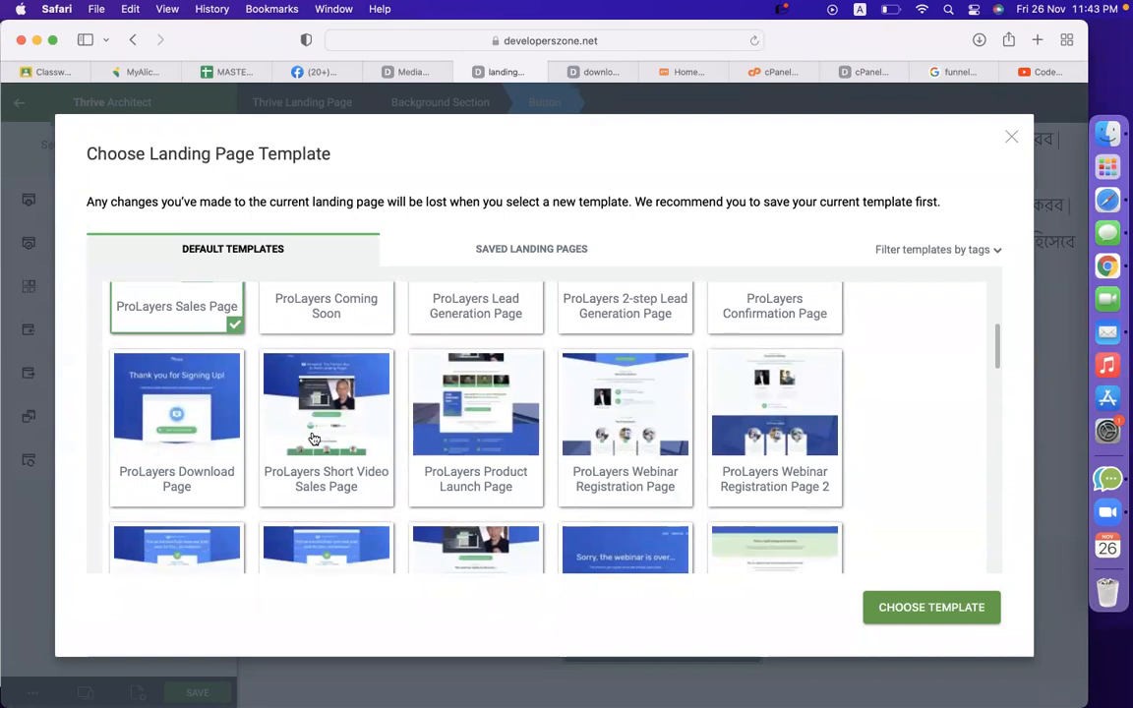
scroll(462, 463, "up", 5)
scroll(462, 462, "down", 3)
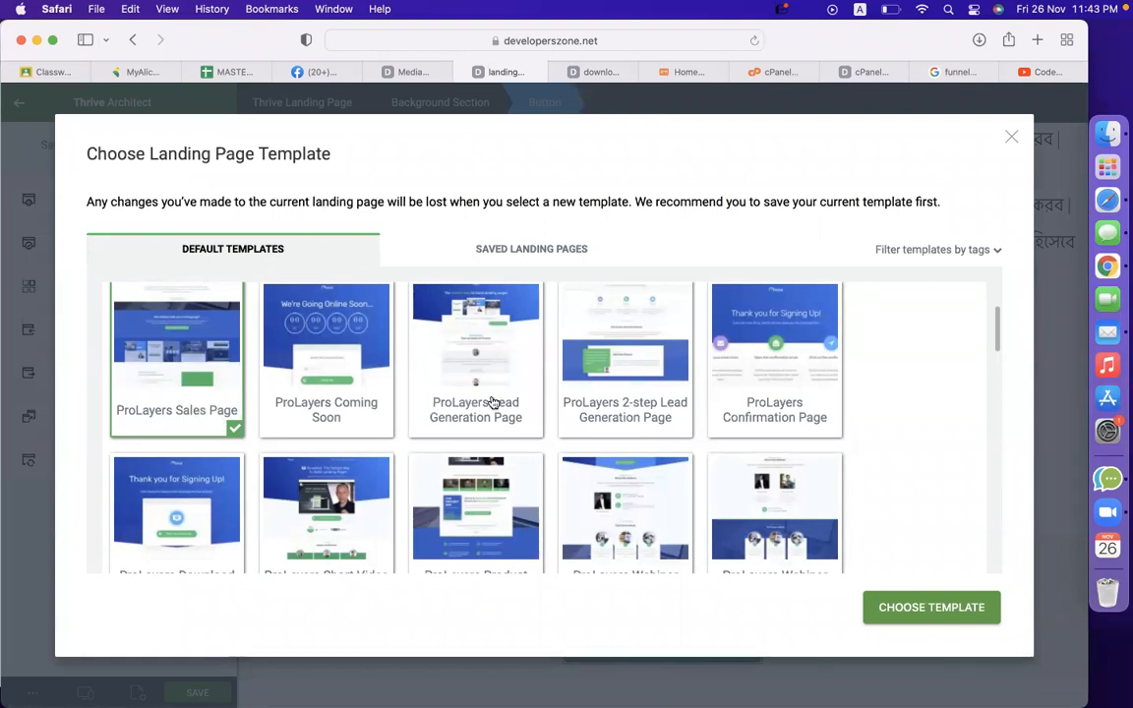
scroll(793, 396, "down", 4)
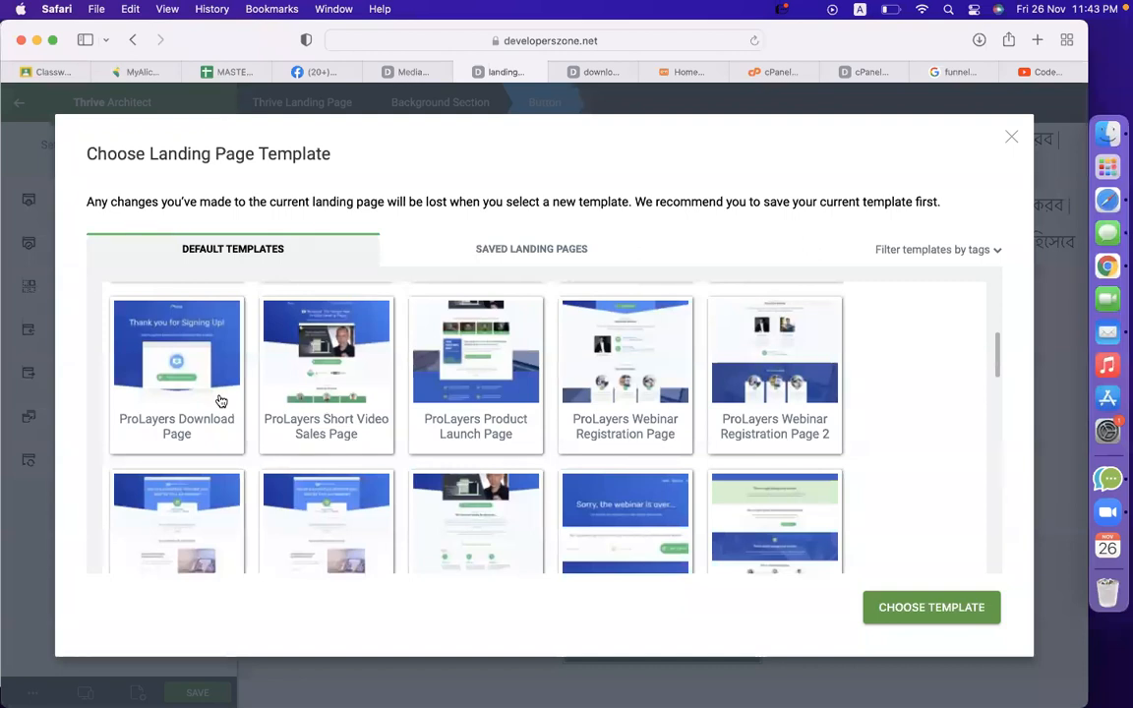
scroll(221, 402, "up", 10)
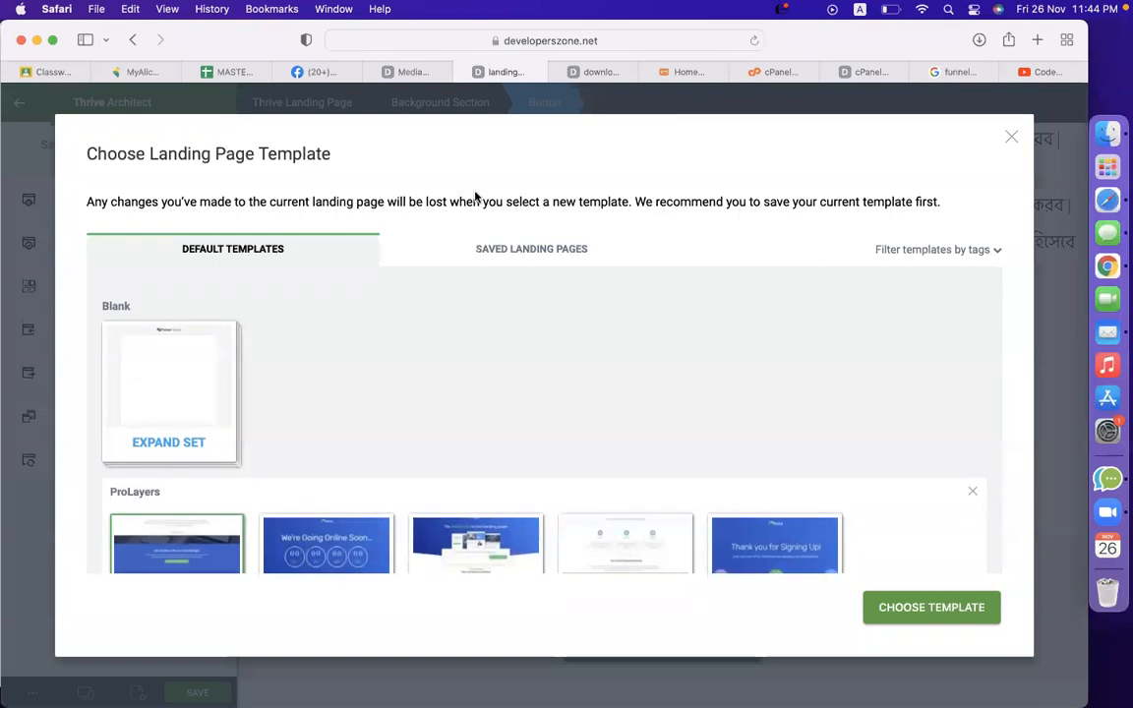
scroll(404, 495, "down", 5)
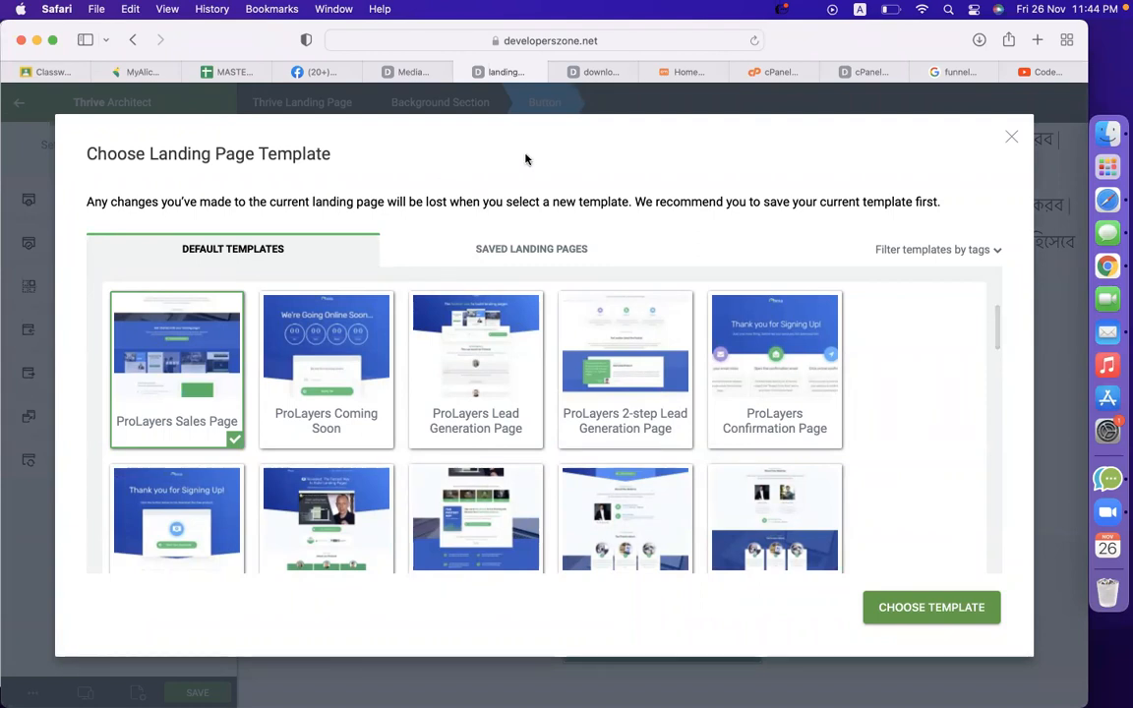
Step: Load fiverr.com in the browser tab holding the funnel image search
left_click(946, 72)
left_click(498, 45)
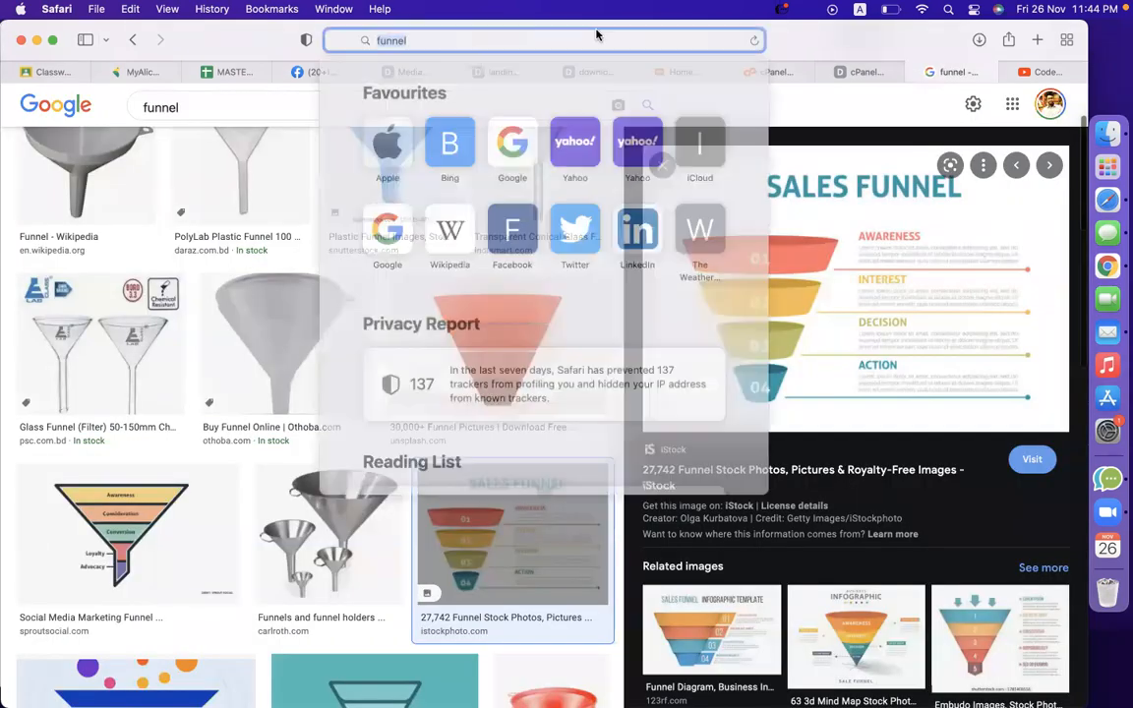
type("fiverr.com")
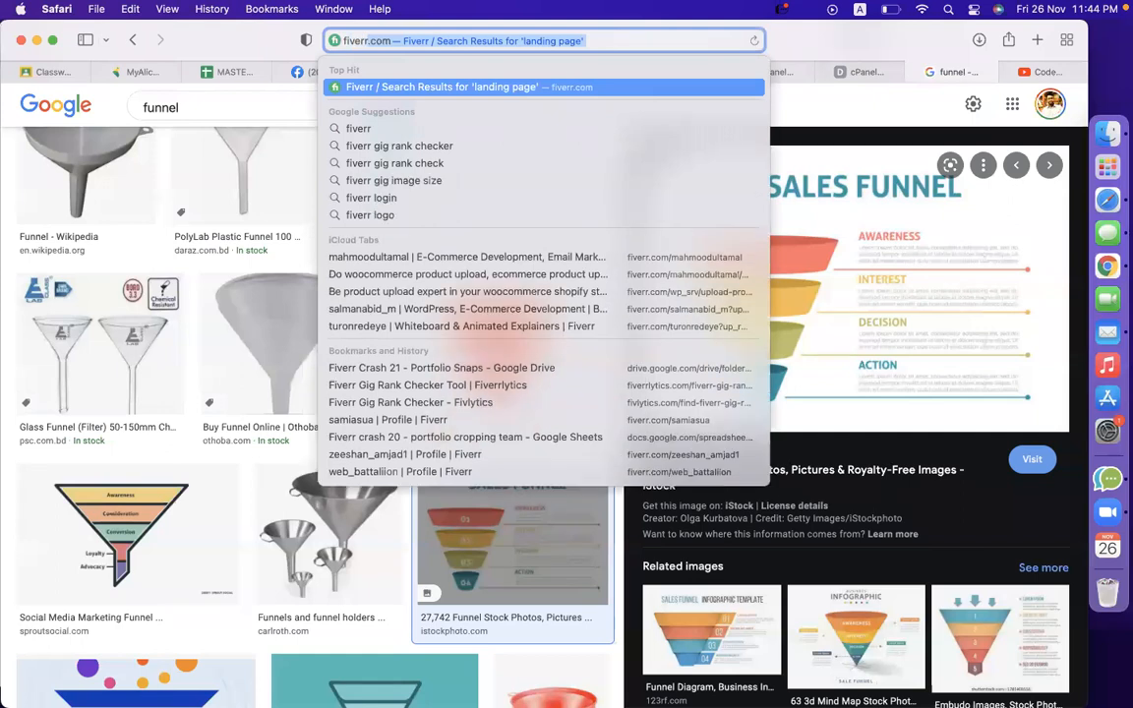
key("Return")
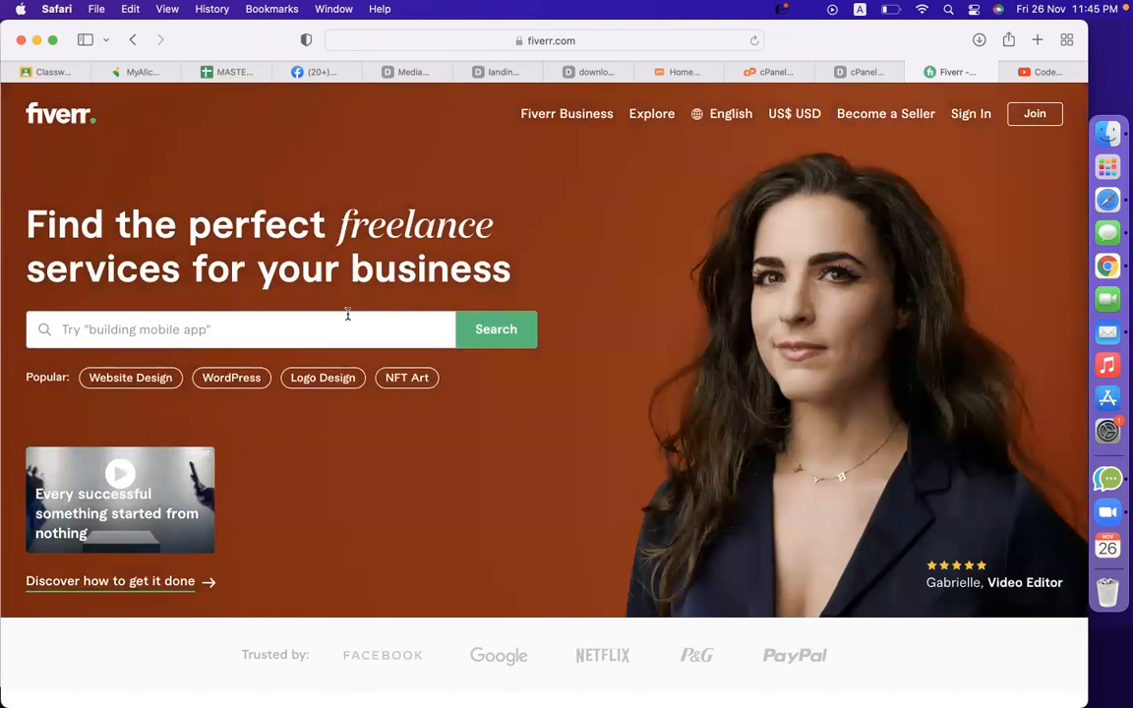
Step: Search Fiverr for "thrive architect" and highlight the term in the results heading
type("trive")
key("BackSpace")
key("BackSpace")
key("BackSpace")
key("BackSpace")
type("hrive architect")
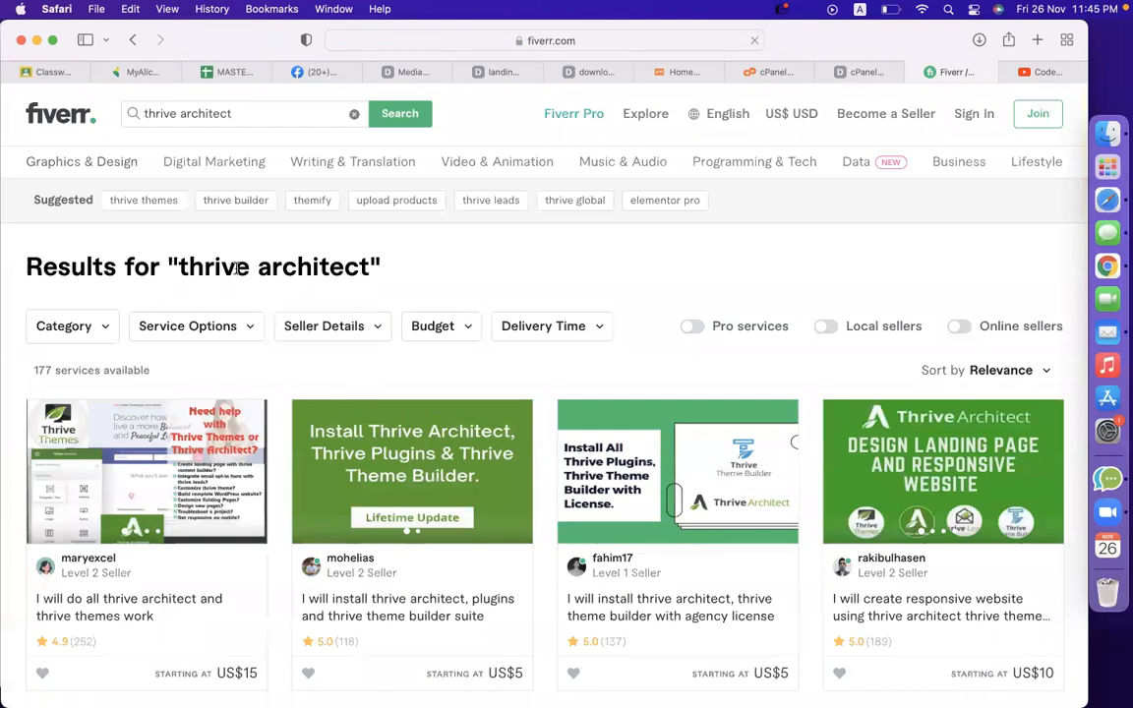
left_click_drag(178, 267, 366, 266)
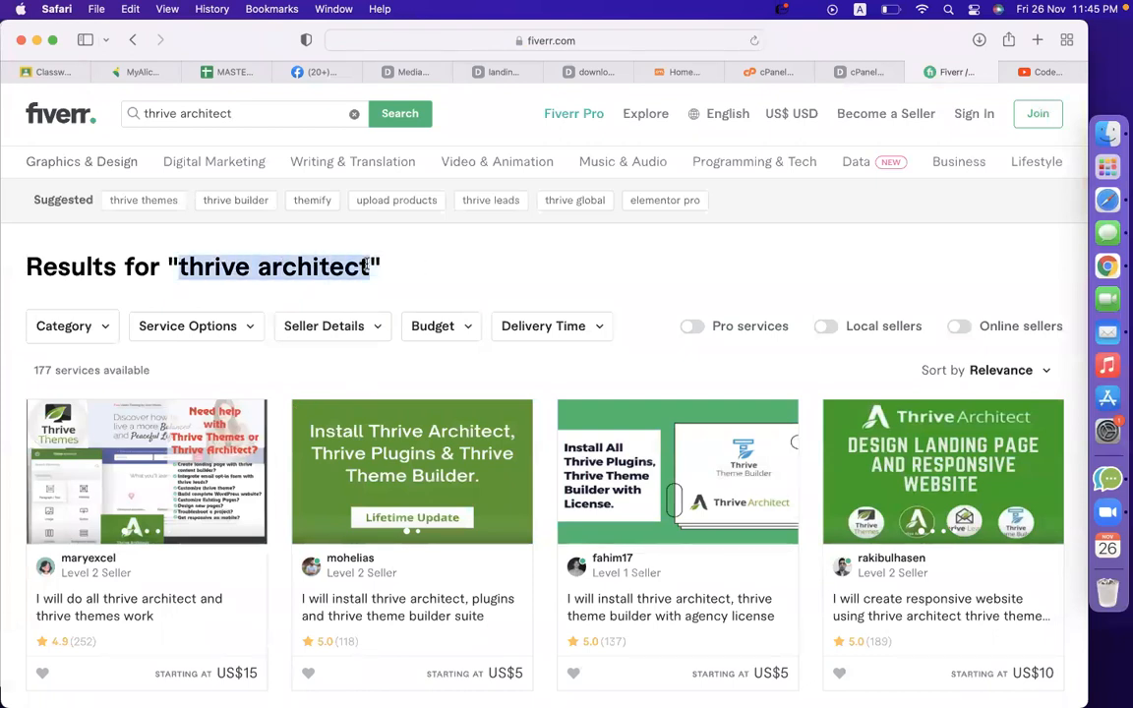
Step: Replace the Fiverr search term with "thrive builder"
double_click(217, 106)
type("vf")
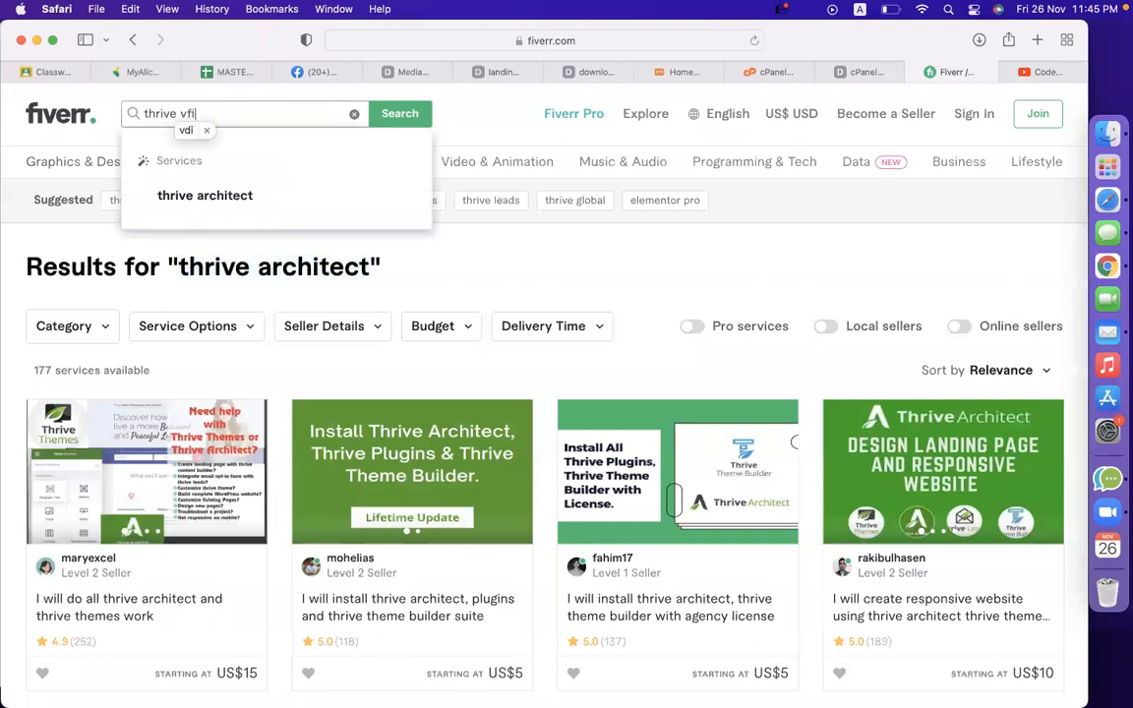
type("isual")
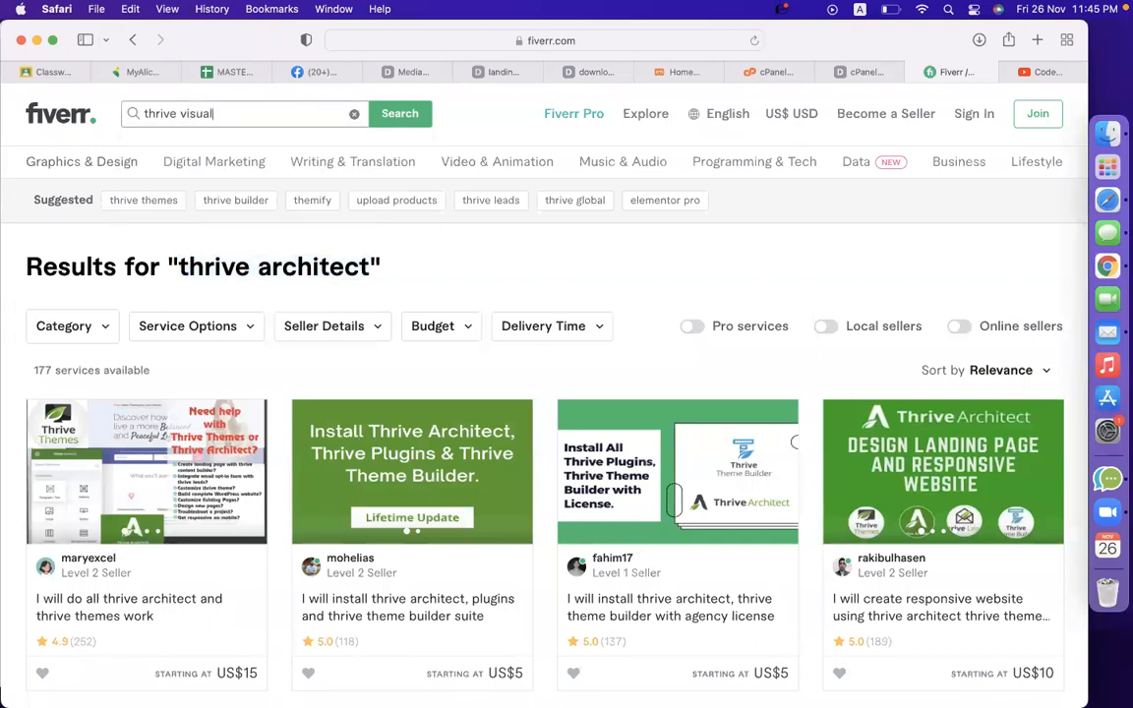
type(" editi")
key("BackSpace")
key("BackSpace")
key("BackSpace")
key("BackSpace")
key("BackSpace")
key("BackSpace")
key("BackSpace")
key("BackSpace")
key("BackSpace")
key("BackSpace")
key("BackSpace")
key("BackSpace")
type("builder")
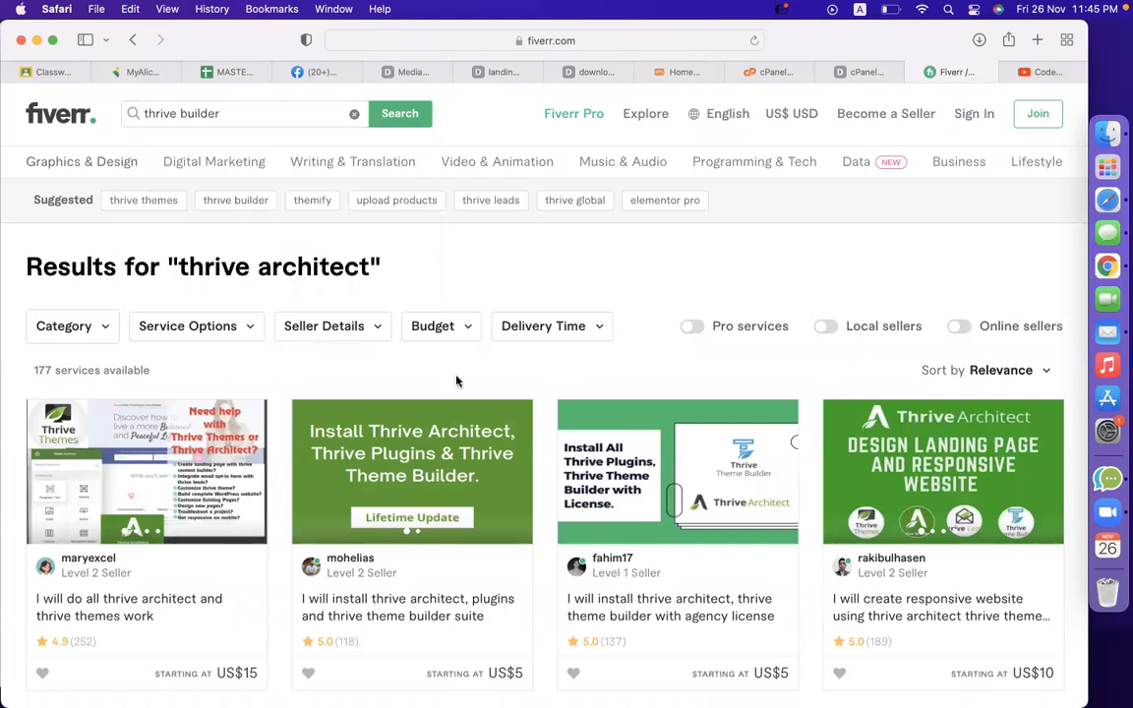
Step: Highlight the number of available services in the "thrive architect" results
scroll(456, 381, "down", 4)
left_click_drag(52, 183, 31, 185)
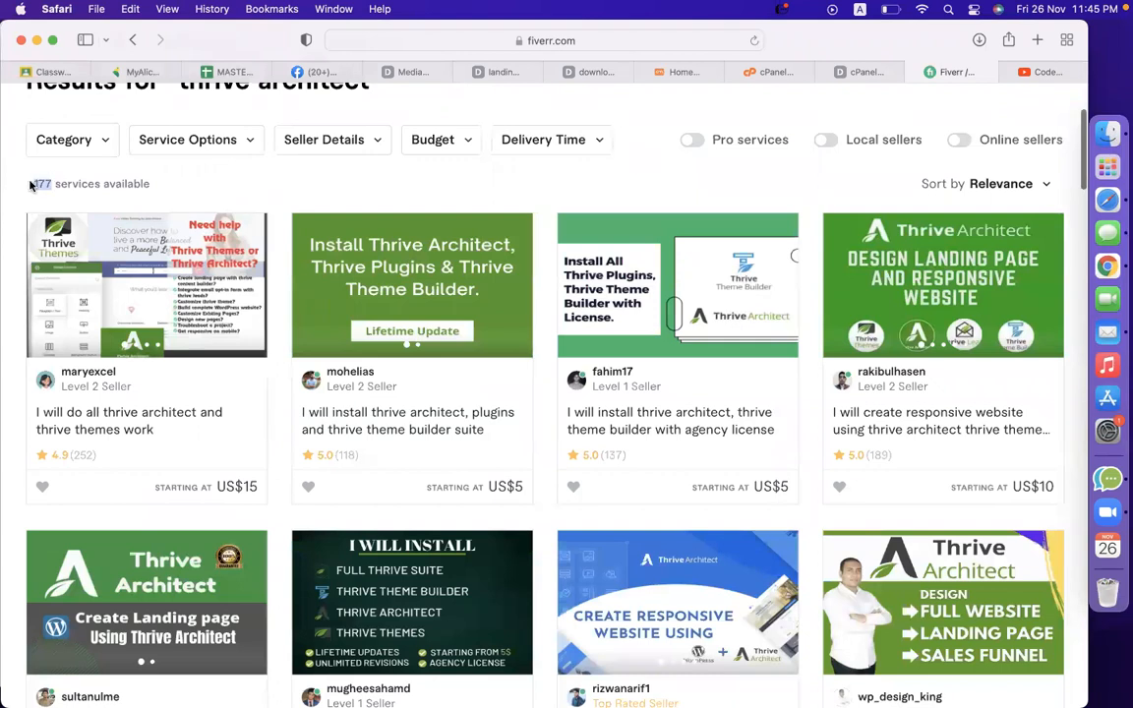
scroll(59, 197, "up", 4)
Step: Search Fiverr for "elementor" and highlight the number of available services
left_click_drag(225, 116, 82, 116)
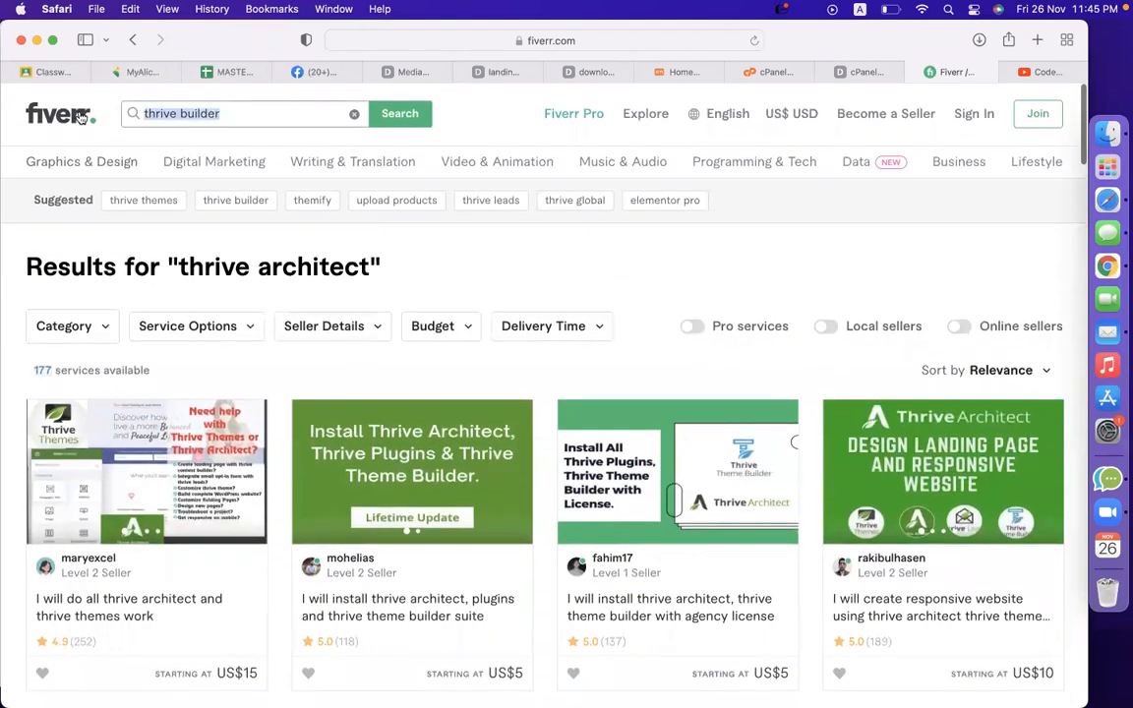
type("elementor")
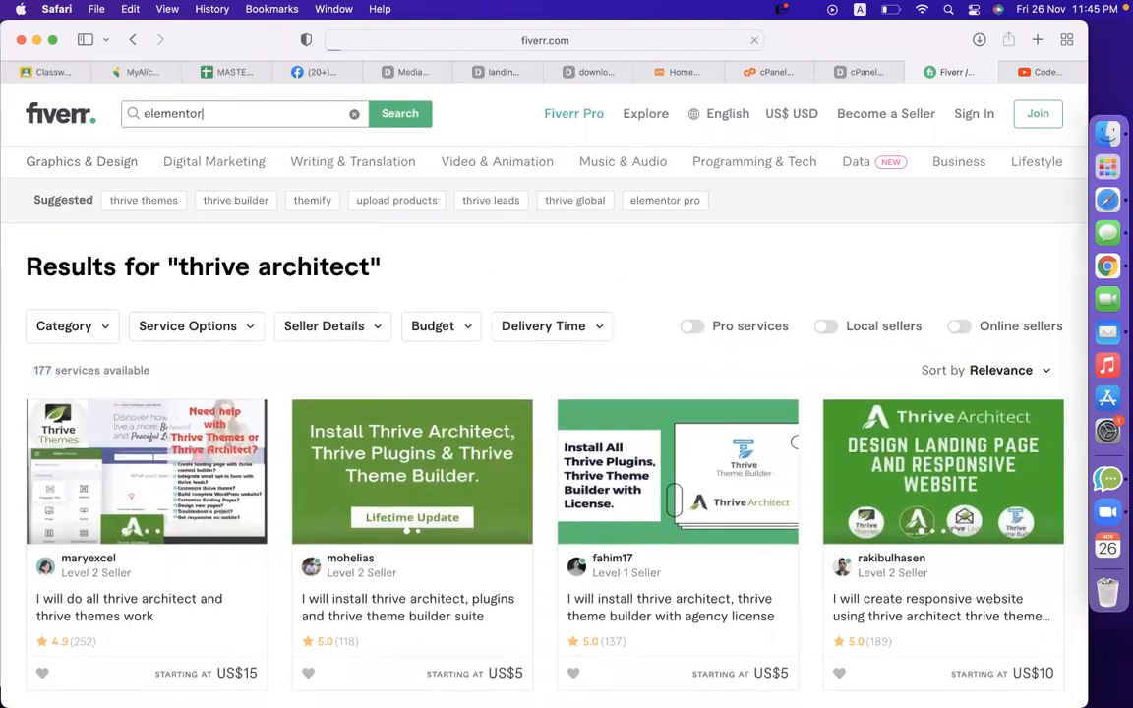
key("Return")
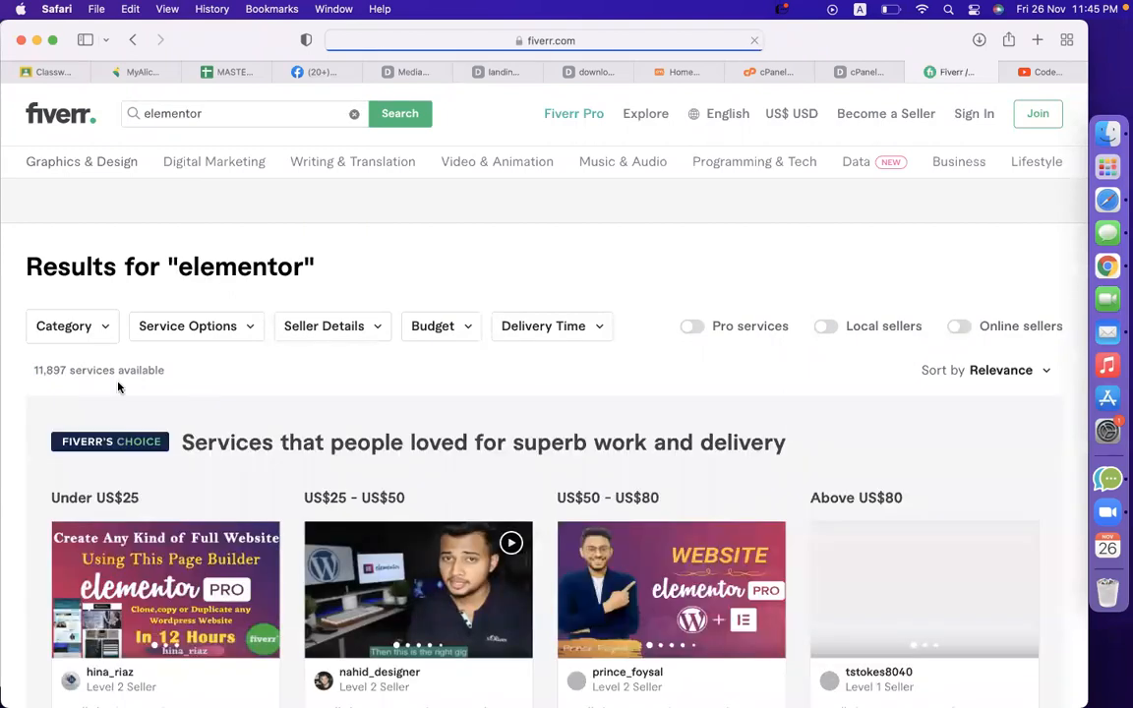
left_click_drag(72, 366, 10, 370)
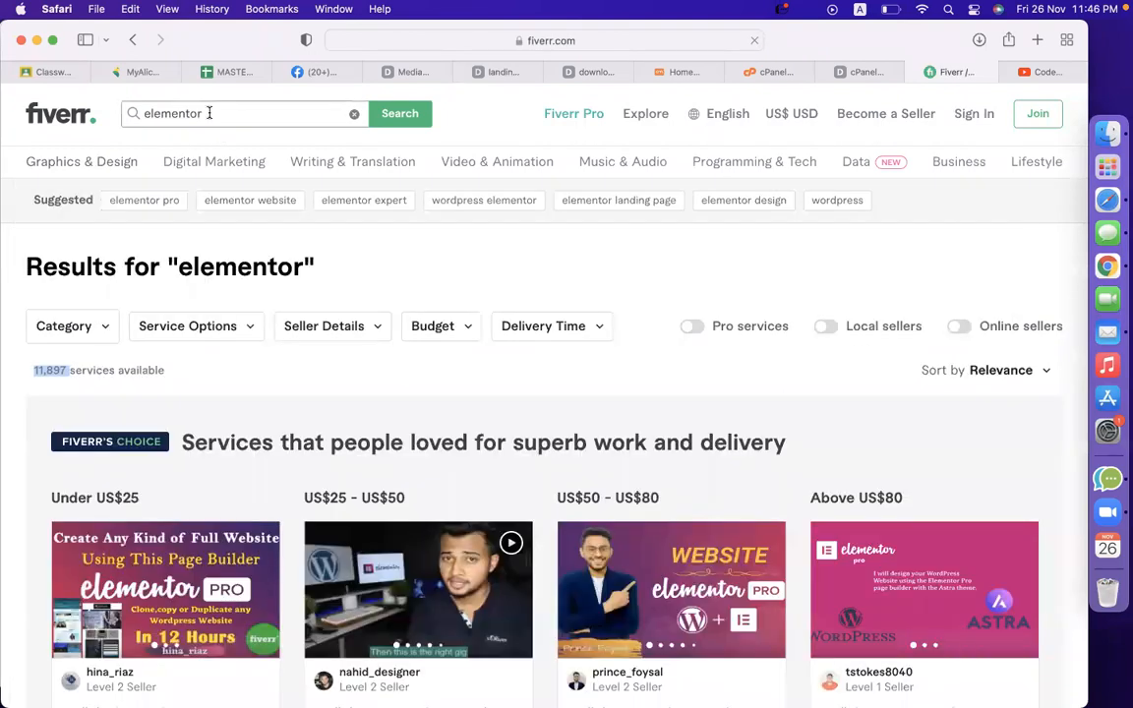
Step: Search Fiverr for "thrive" and look through the listed Thrive theme and plugin services
double_click(209, 113)
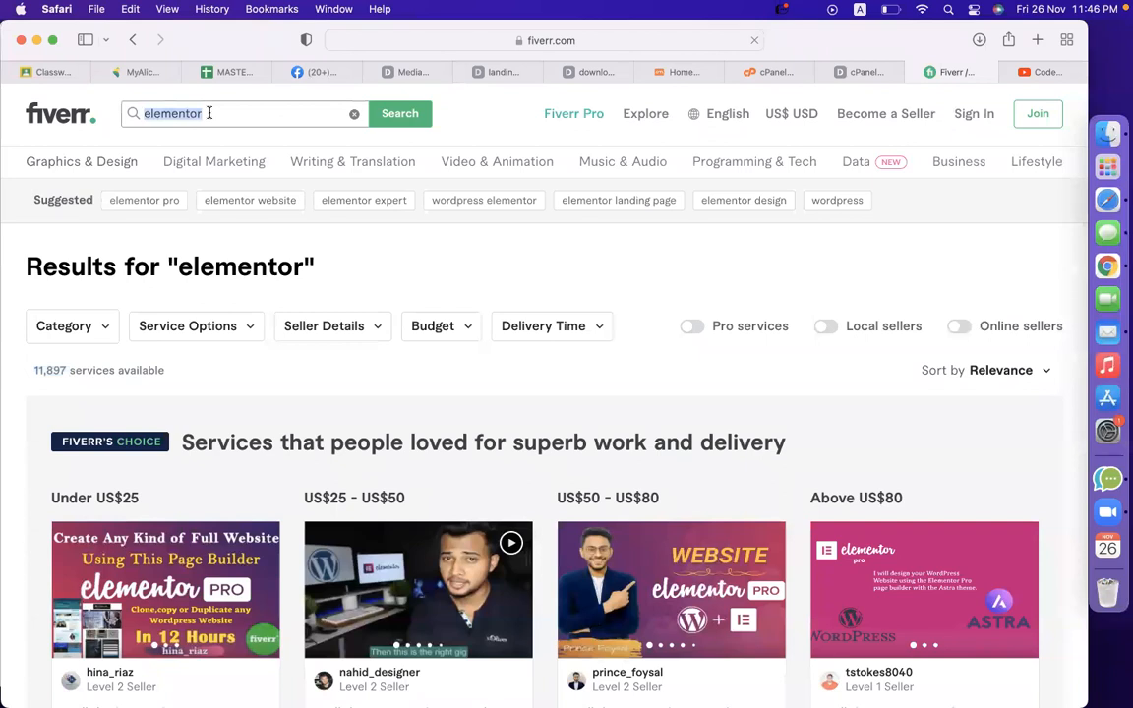
type("thrive")
key("Return")
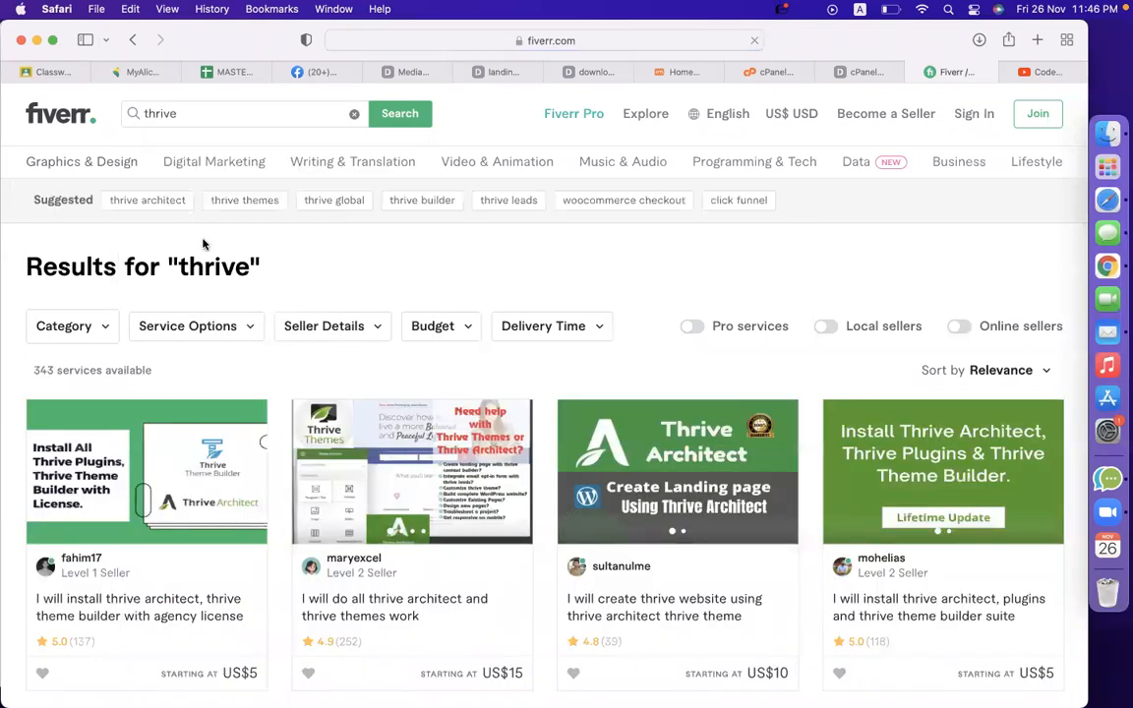
scroll(197, 384, "down", 3)
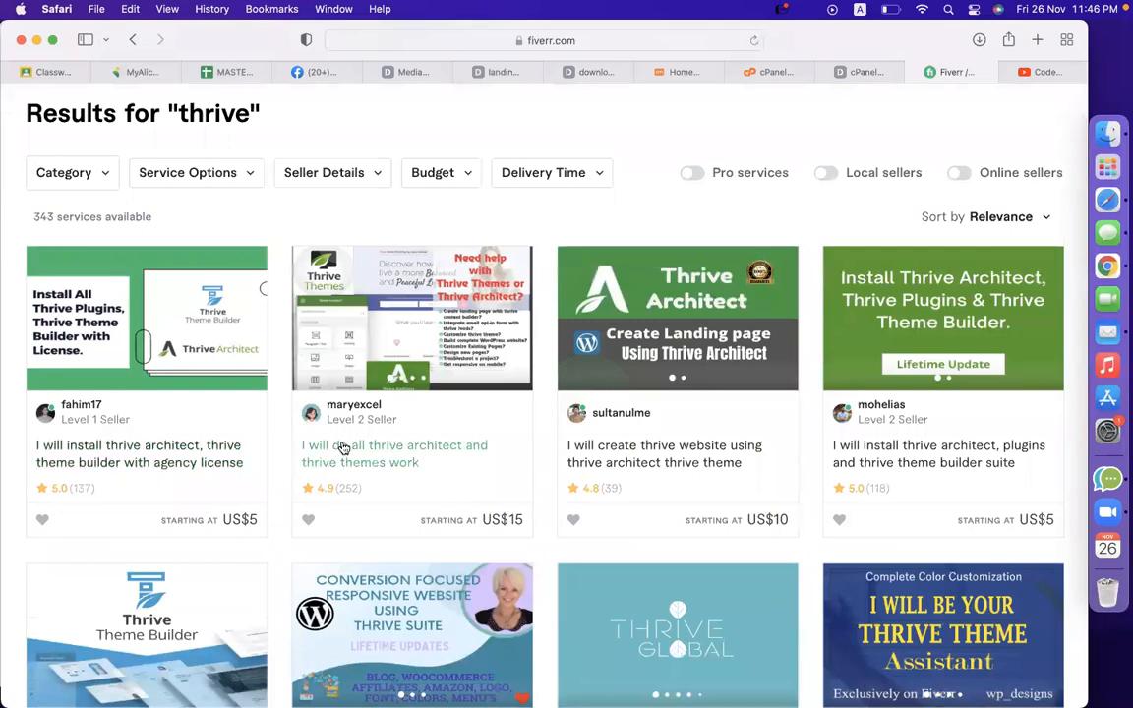
scroll(343, 448, "down", 5)
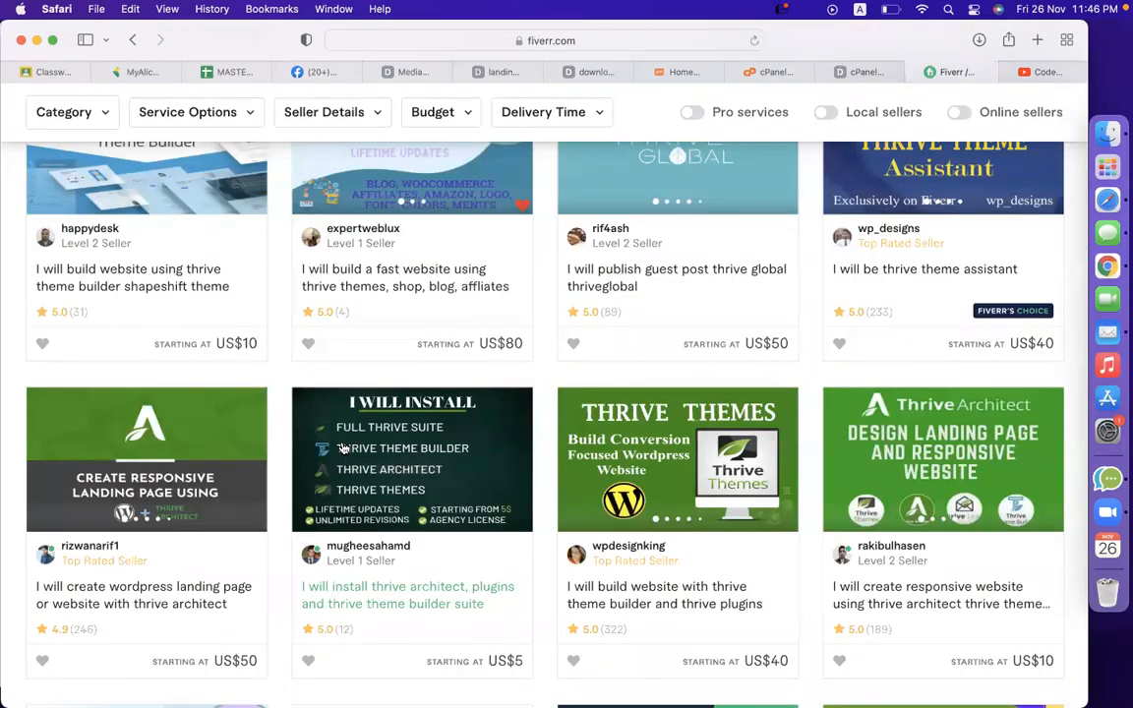
scroll(590, 462, "down", 2)
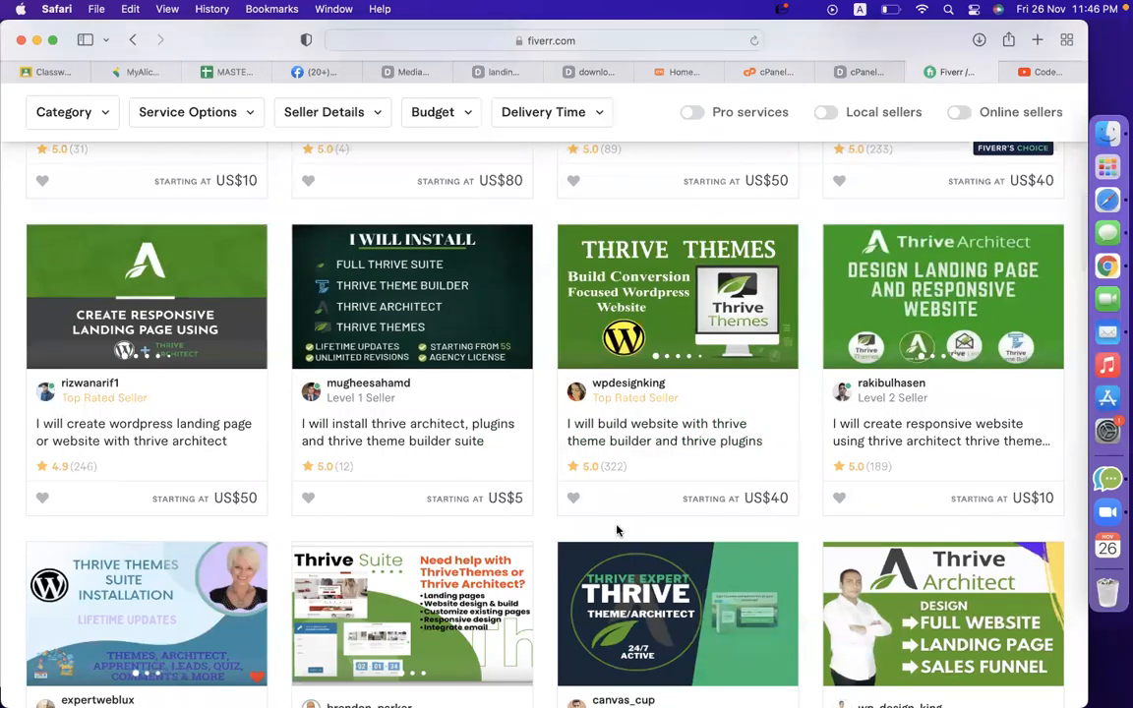
scroll(449, 452, "down", 2)
scroll(449, 451, "up", 1)
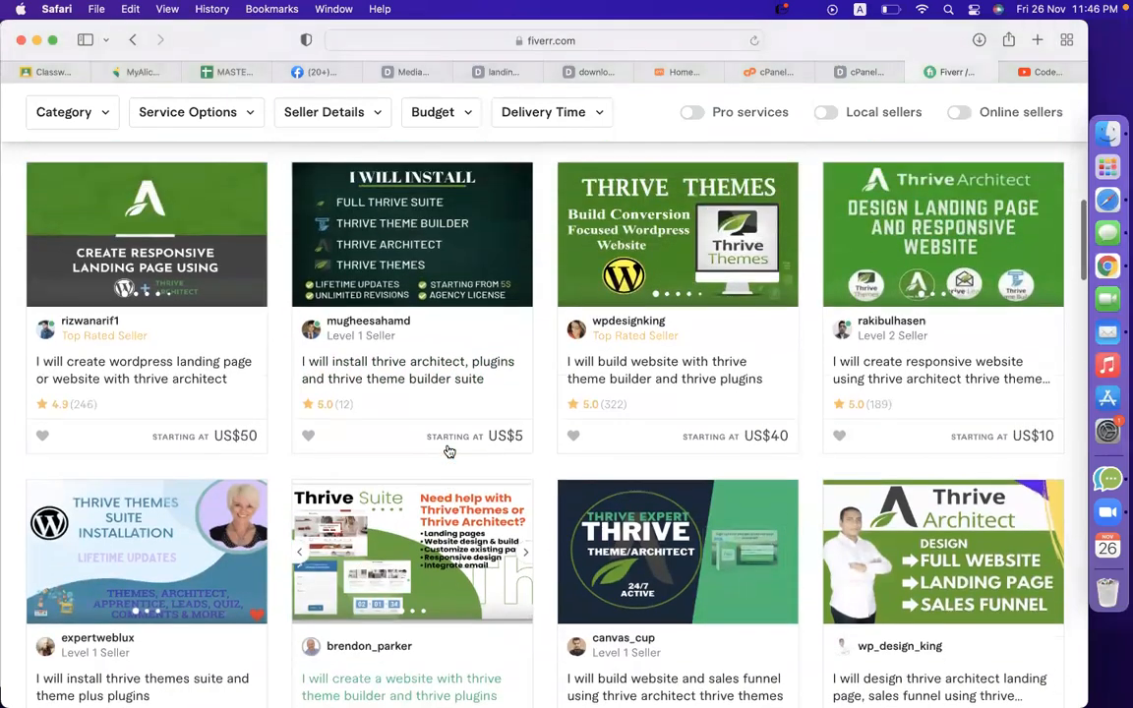
scroll(449, 452, "down", 5)
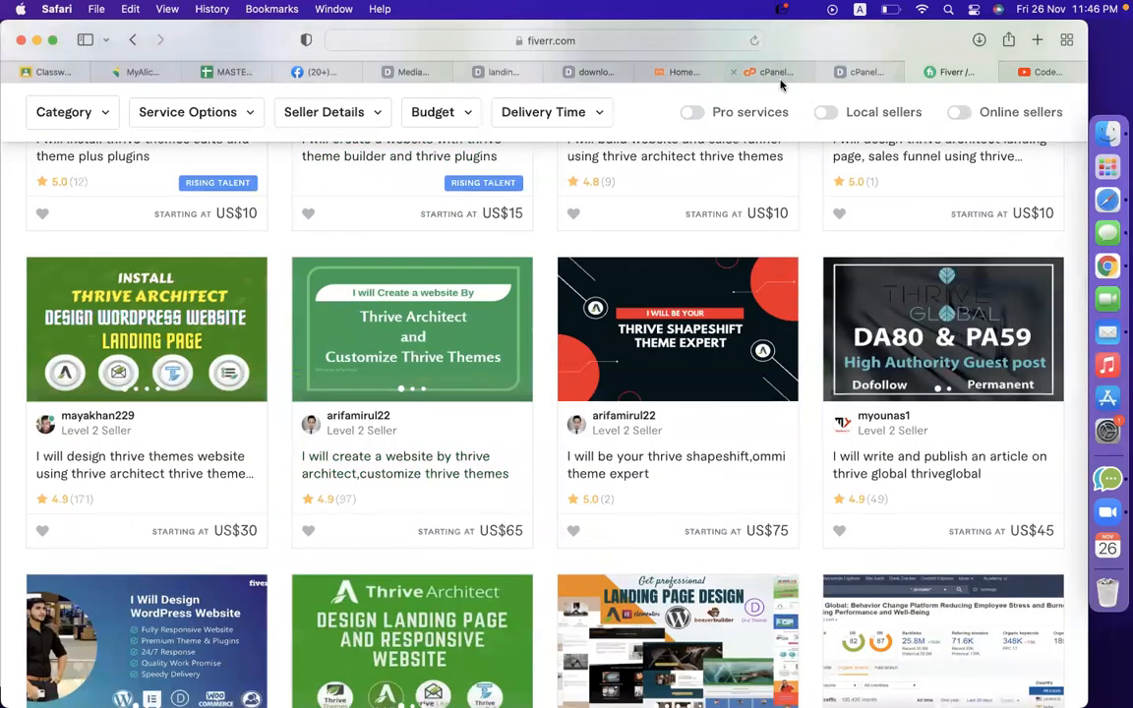
Step: Load mega.io in a new browser tab and go to the account's Cloud Drive
mouse_move(781, 85)
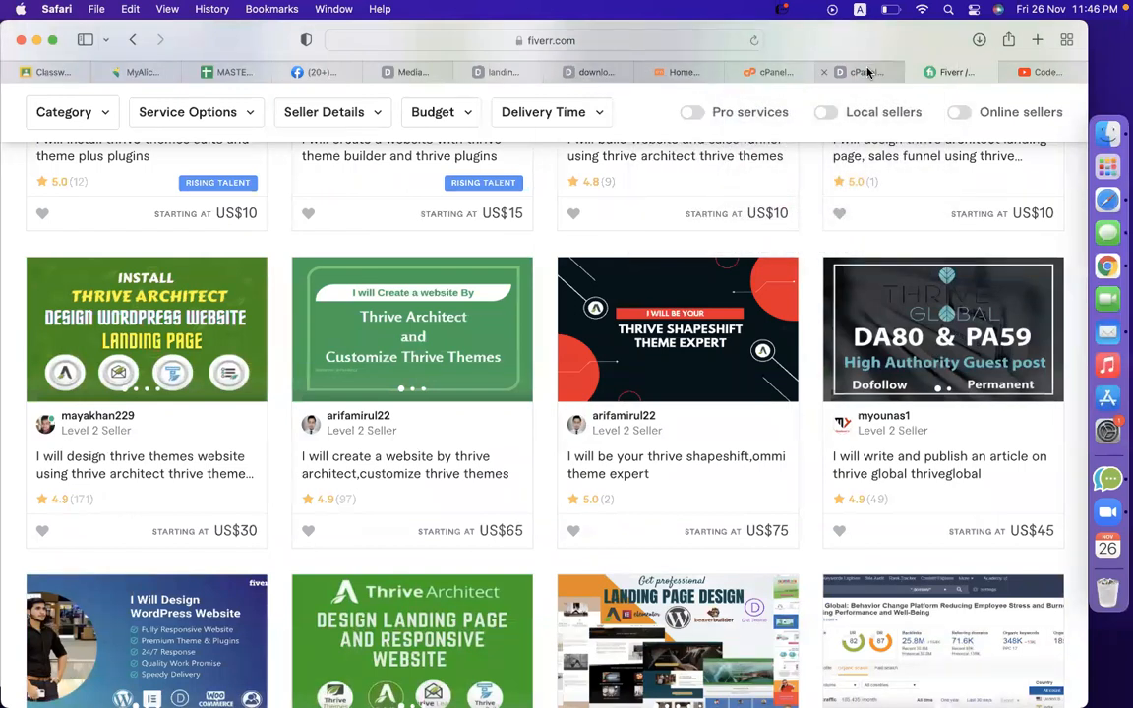
mouse_move(868, 72)
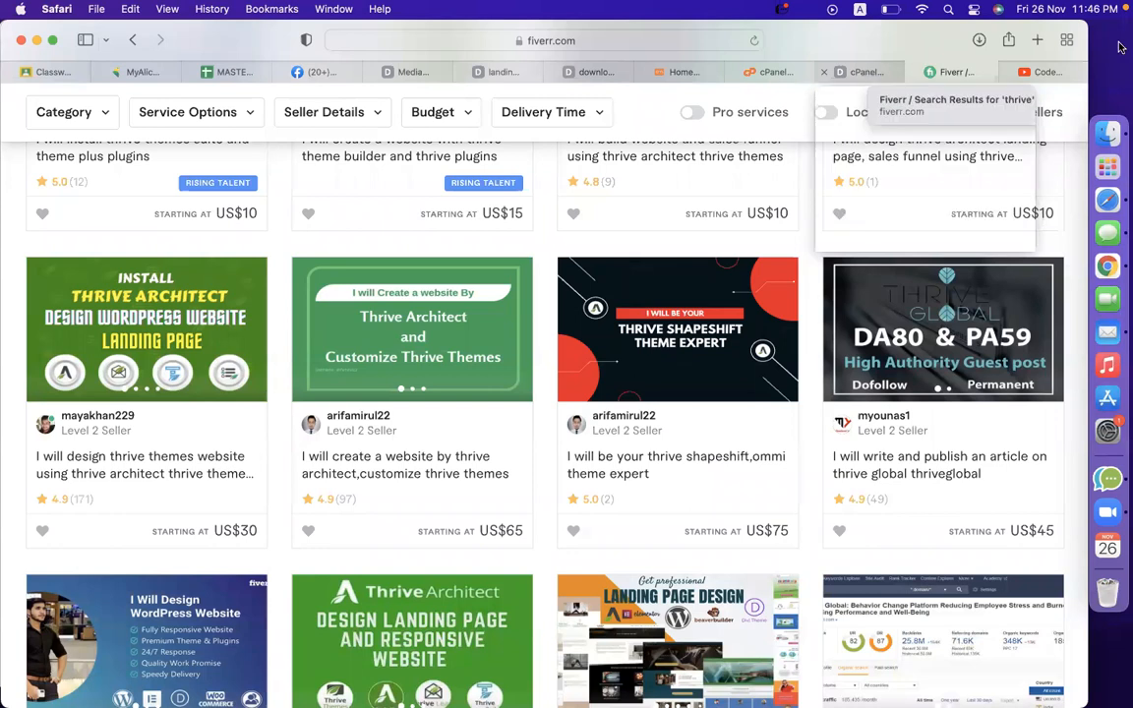
left_click(1034, 40)
type("mega.io")
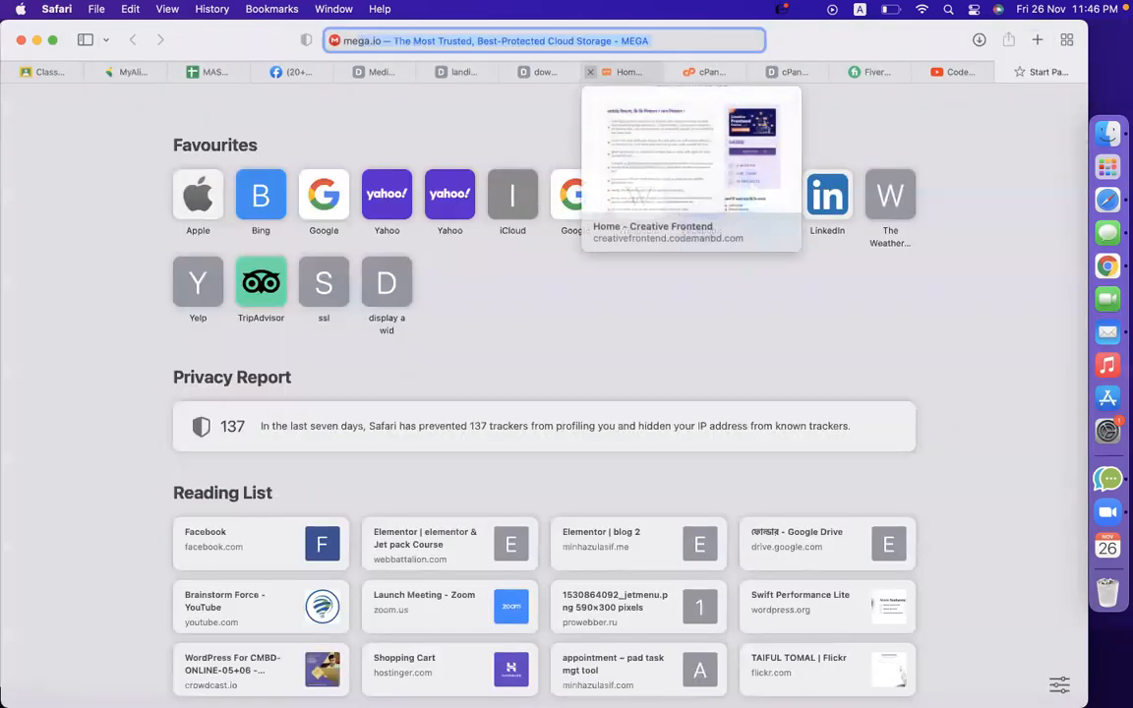
key("Return")
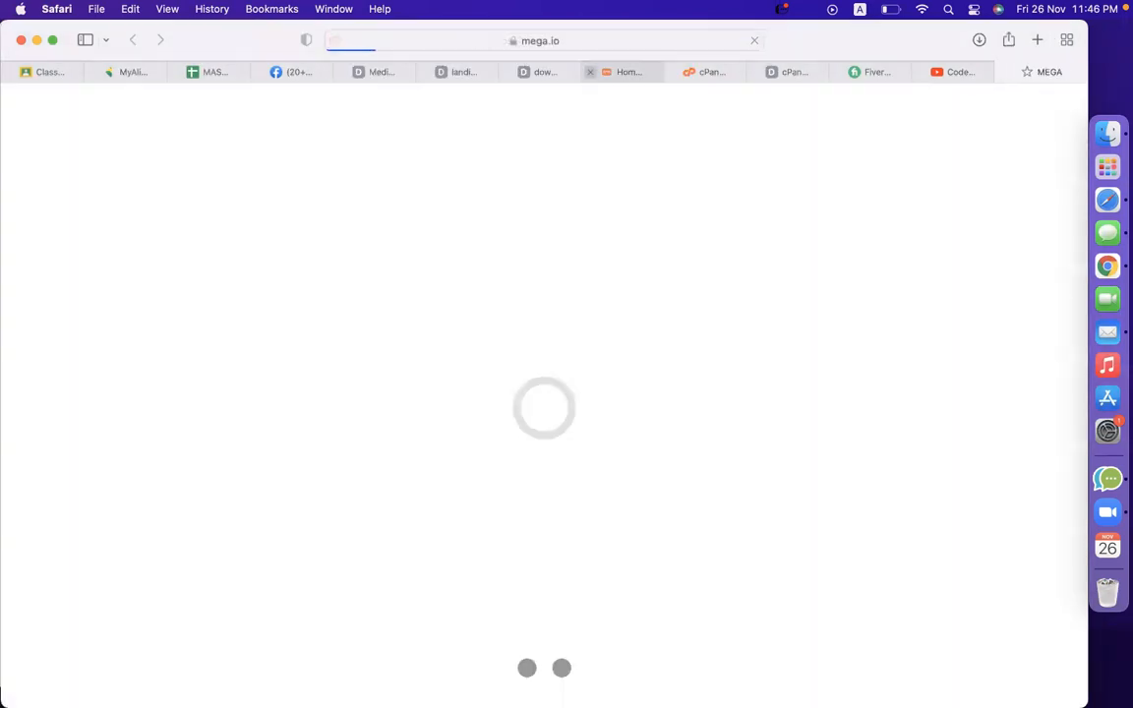
mouse_move(458, 81)
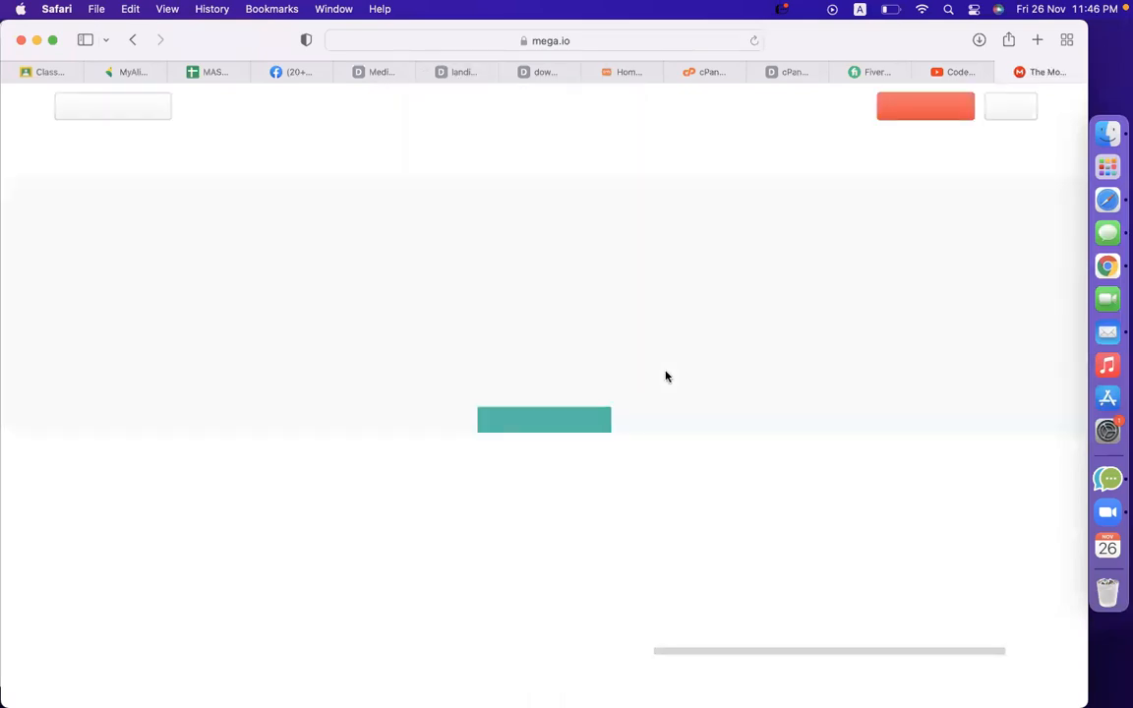
left_click(991, 119)
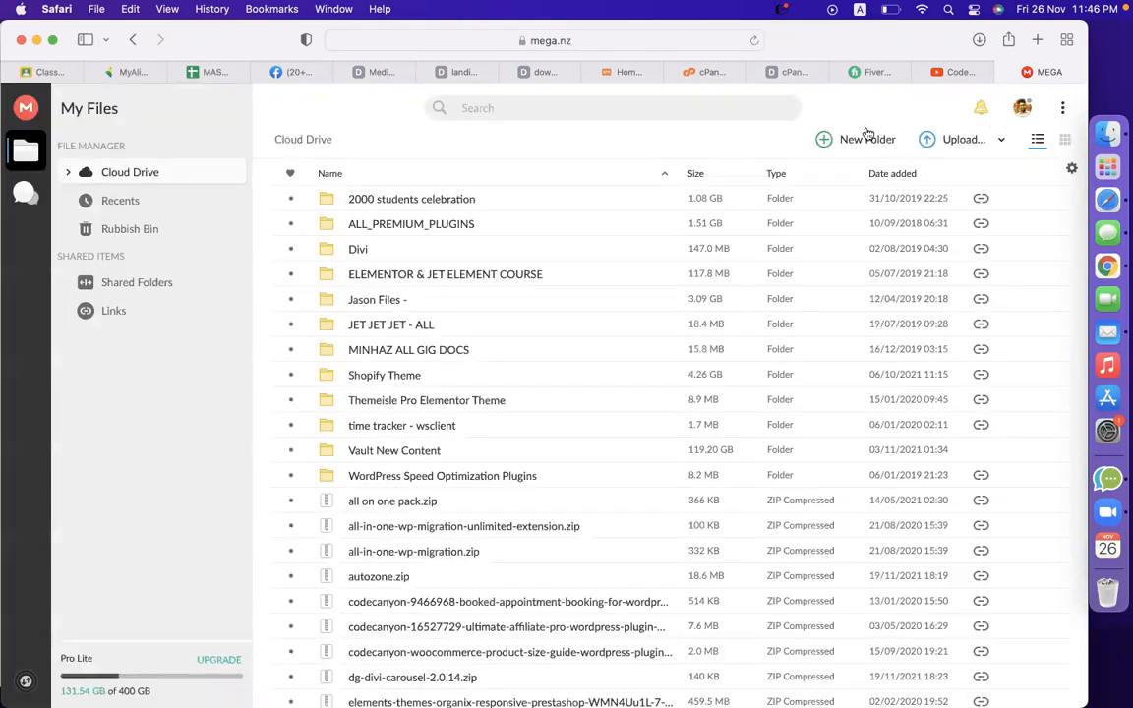
Step: Search the MEGA cloud drive for "thrive" and open the Thrive Architect folder
left_click(581, 102)
type("thrive")
key("Return")
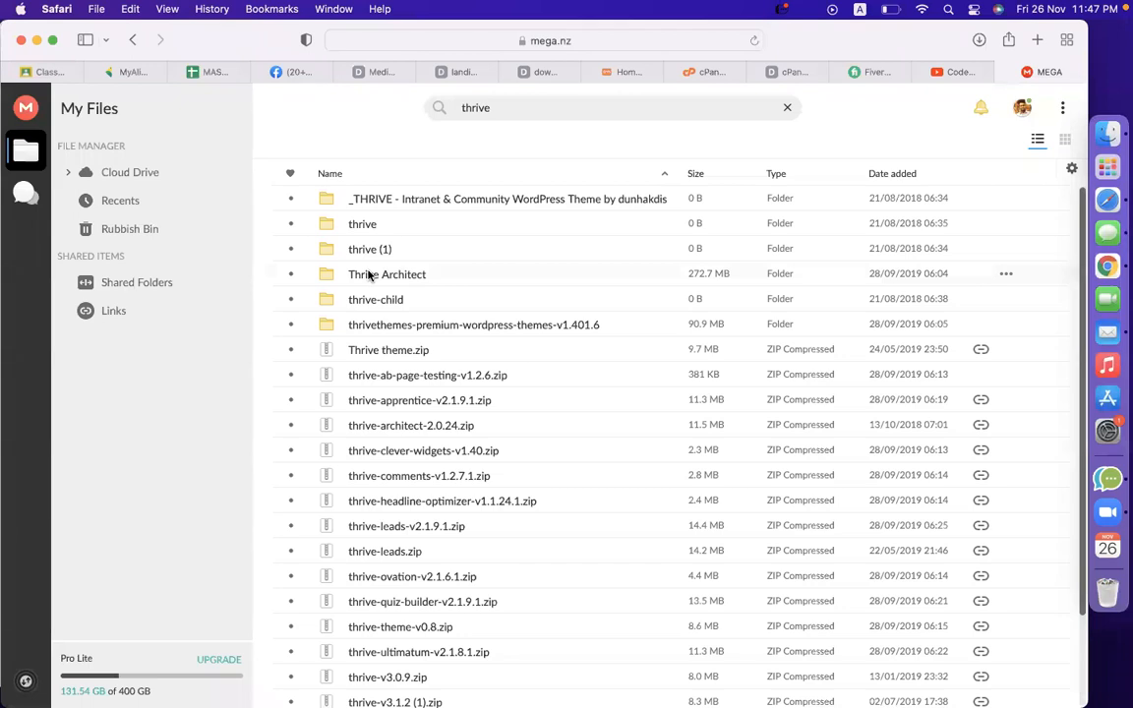
left_click(333, 275)
left_click(354, 323)
left_click(359, 299)
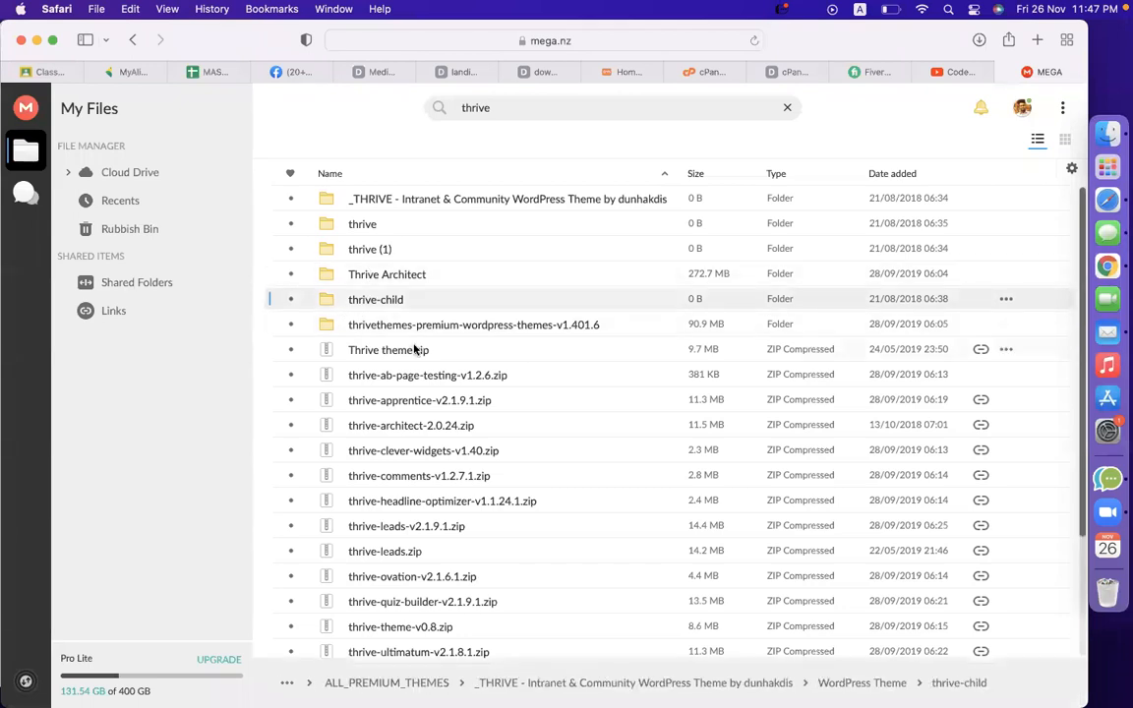
scroll(380, 285, "down", 3)
scroll(414, 349, "up", 3)
left_click(333, 278)
double_click(333, 277)
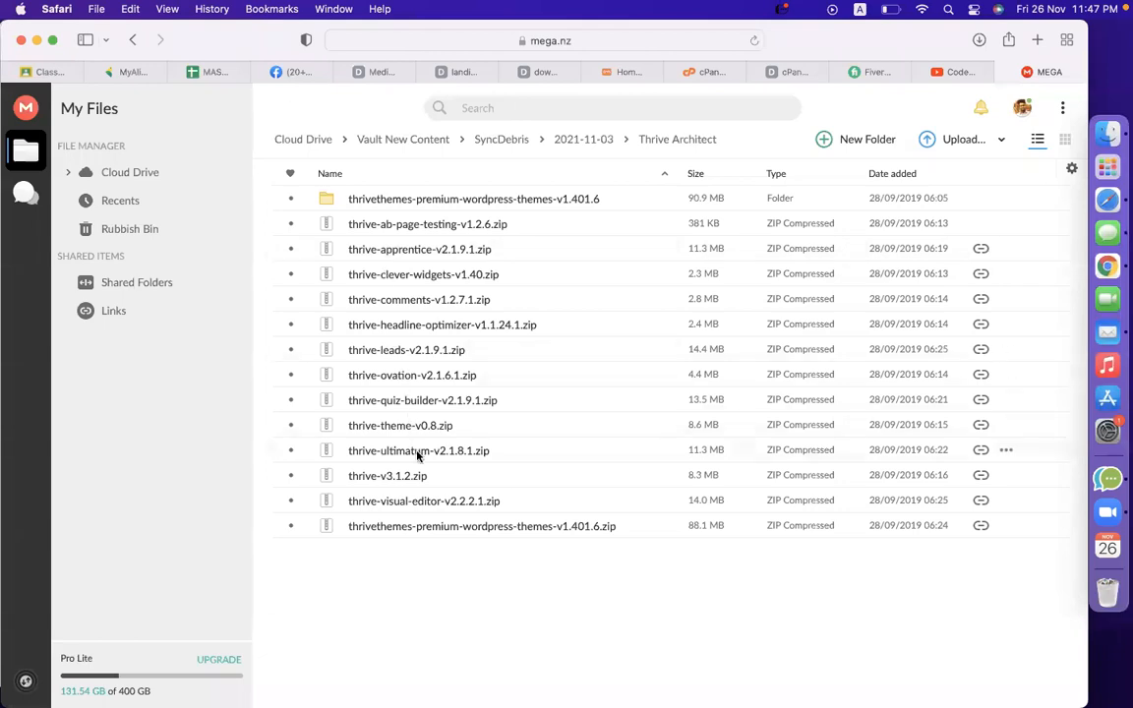
Step: Examine the Thrive archives in the folder, including the visual editor, theme, leads, comments and clever widgets zip files
left_click(415, 501)
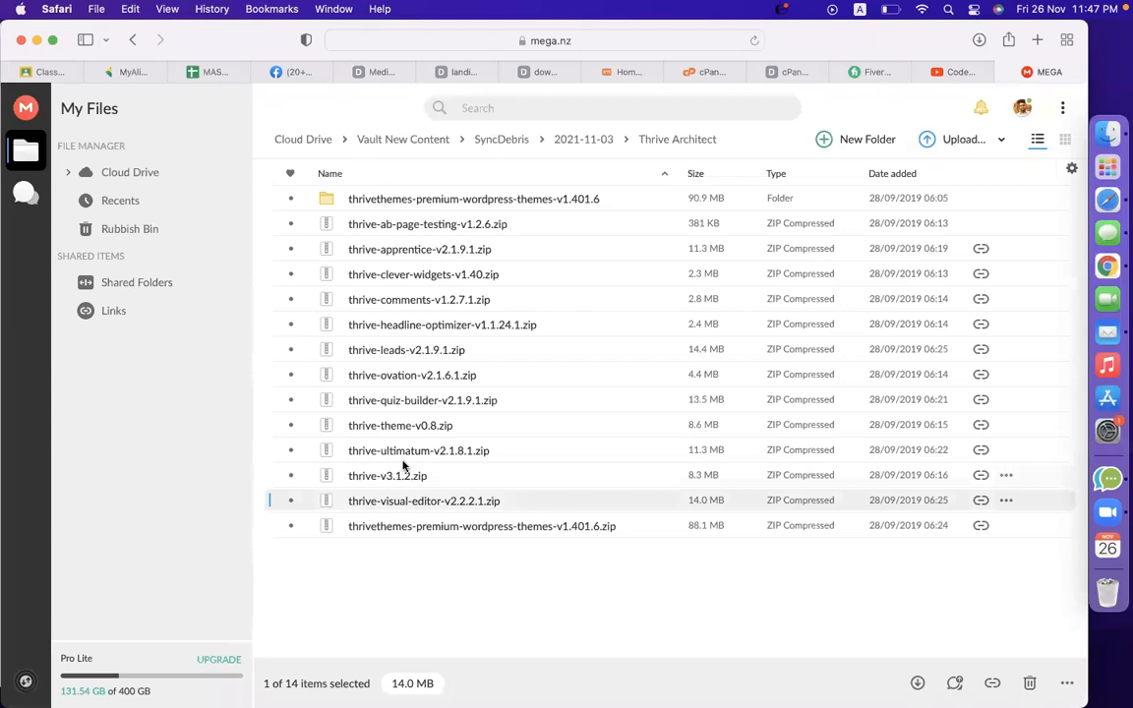
left_click(391, 432)
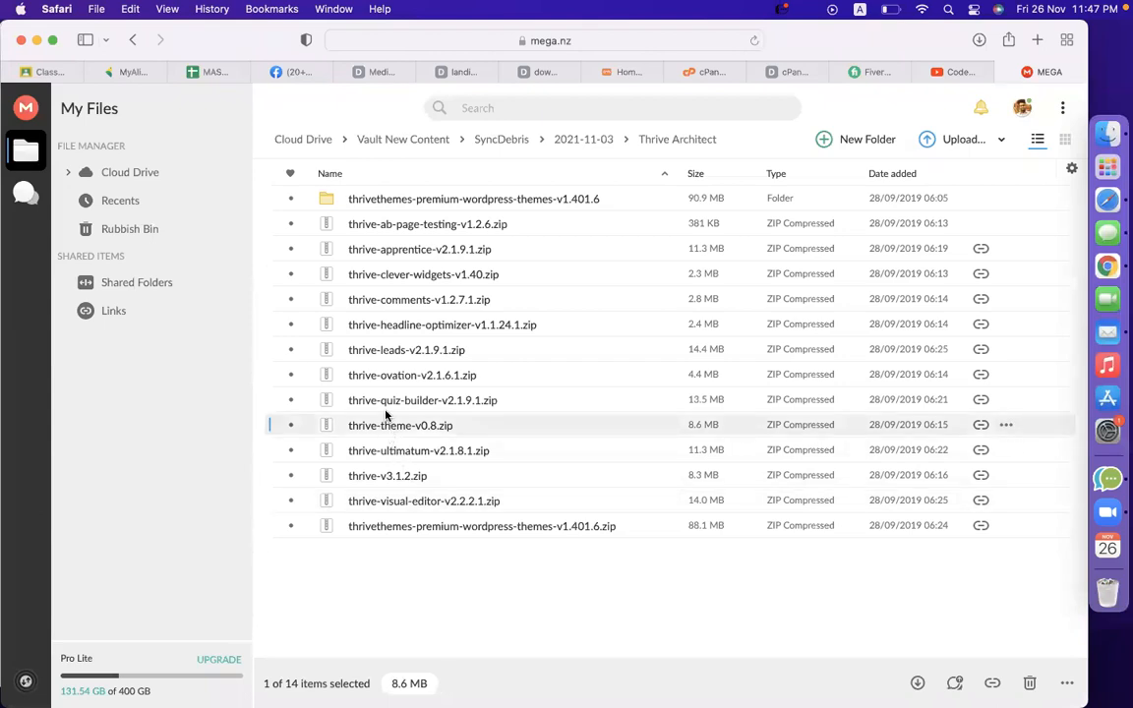
left_click(386, 412)
left_click(373, 360)
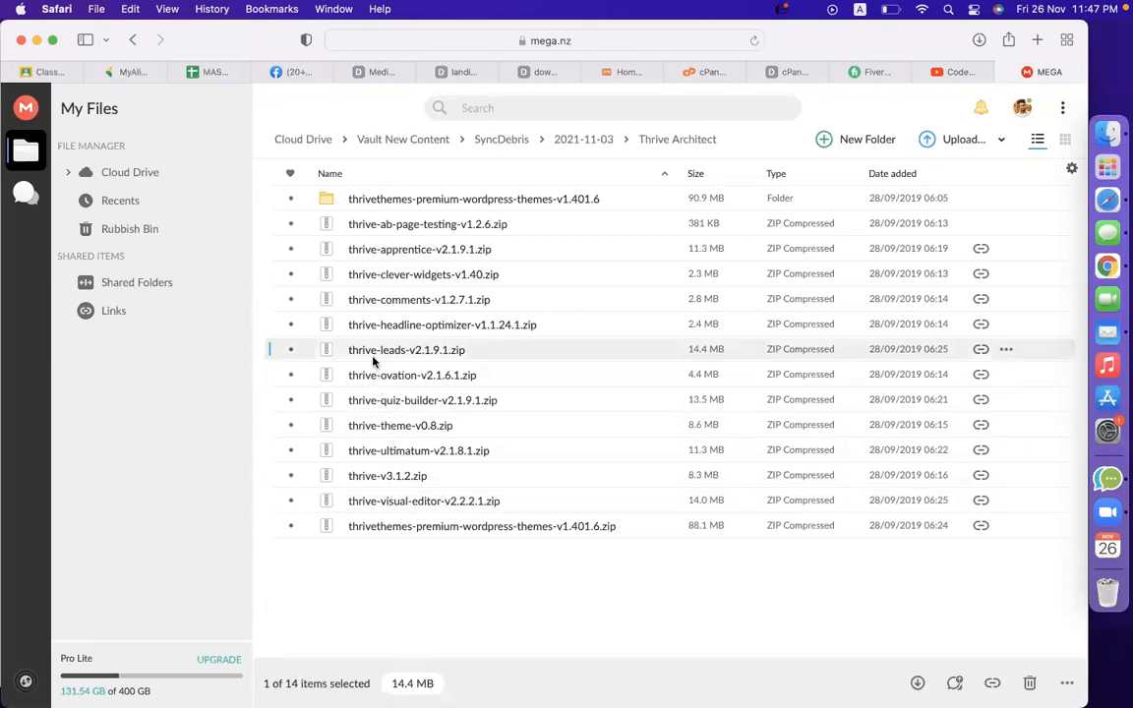
left_click(381, 310)
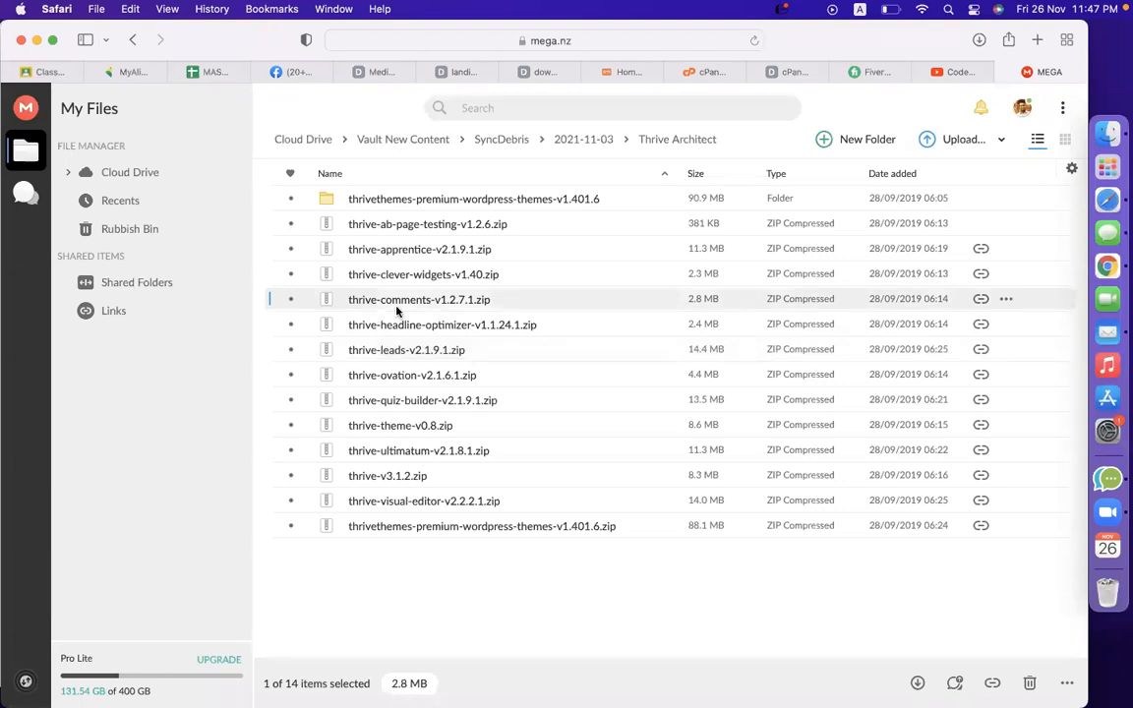
left_click(401, 282)
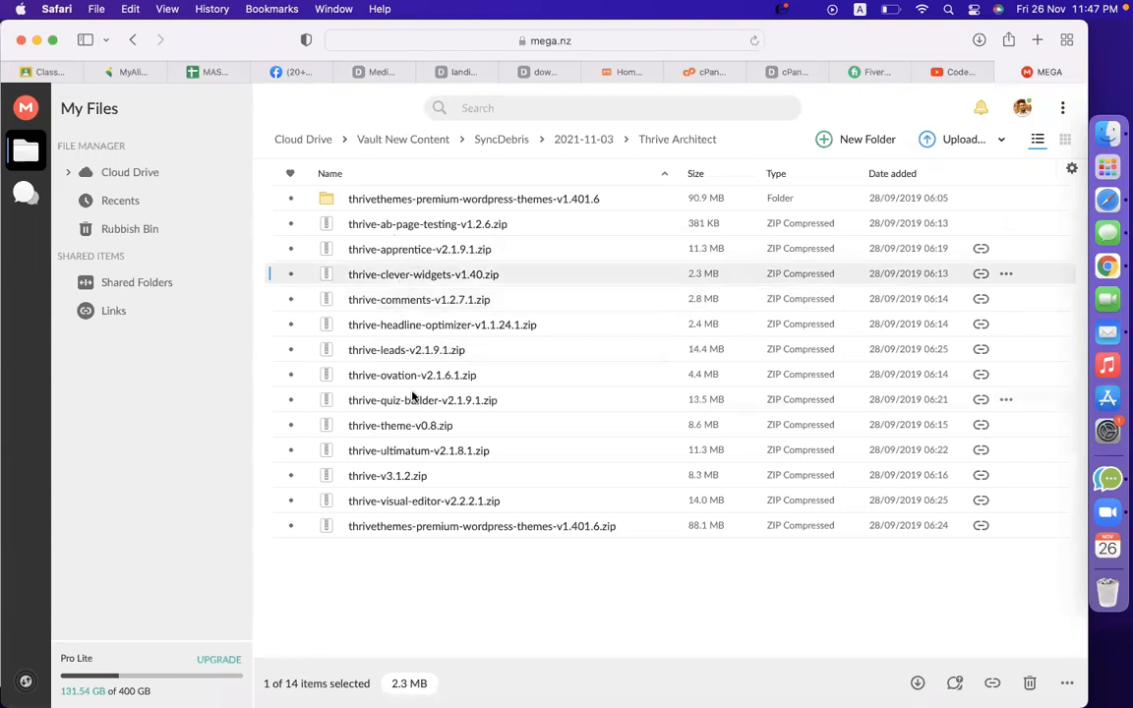
left_click(590, 141)
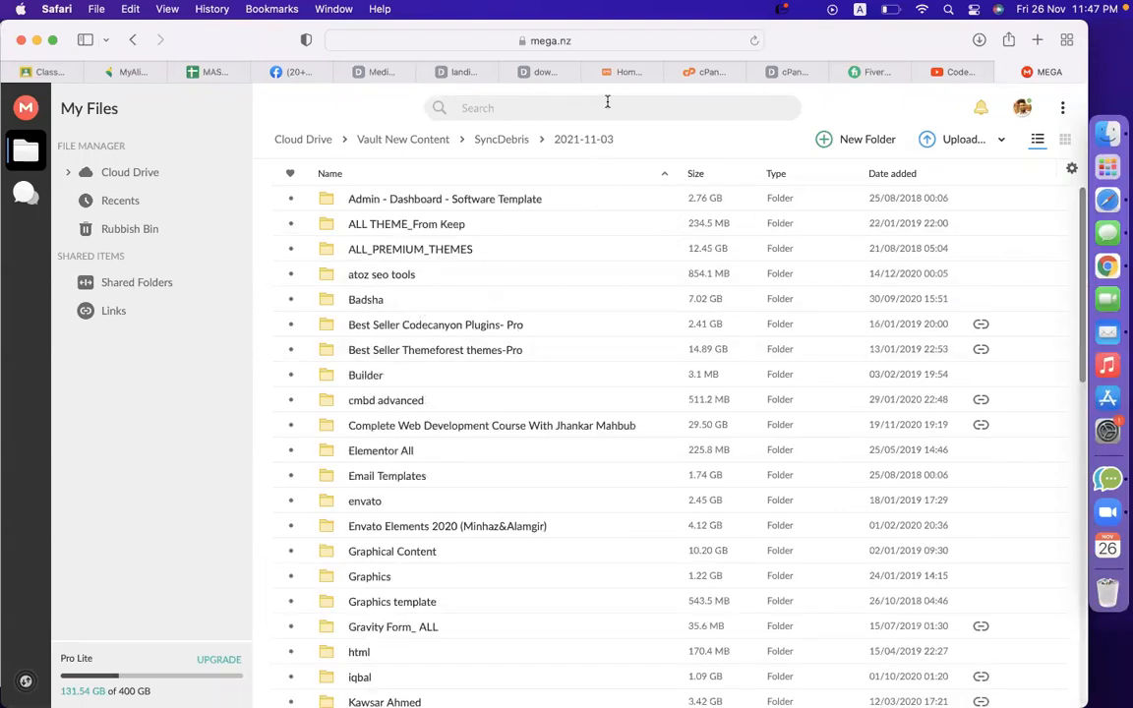
type("thrive")
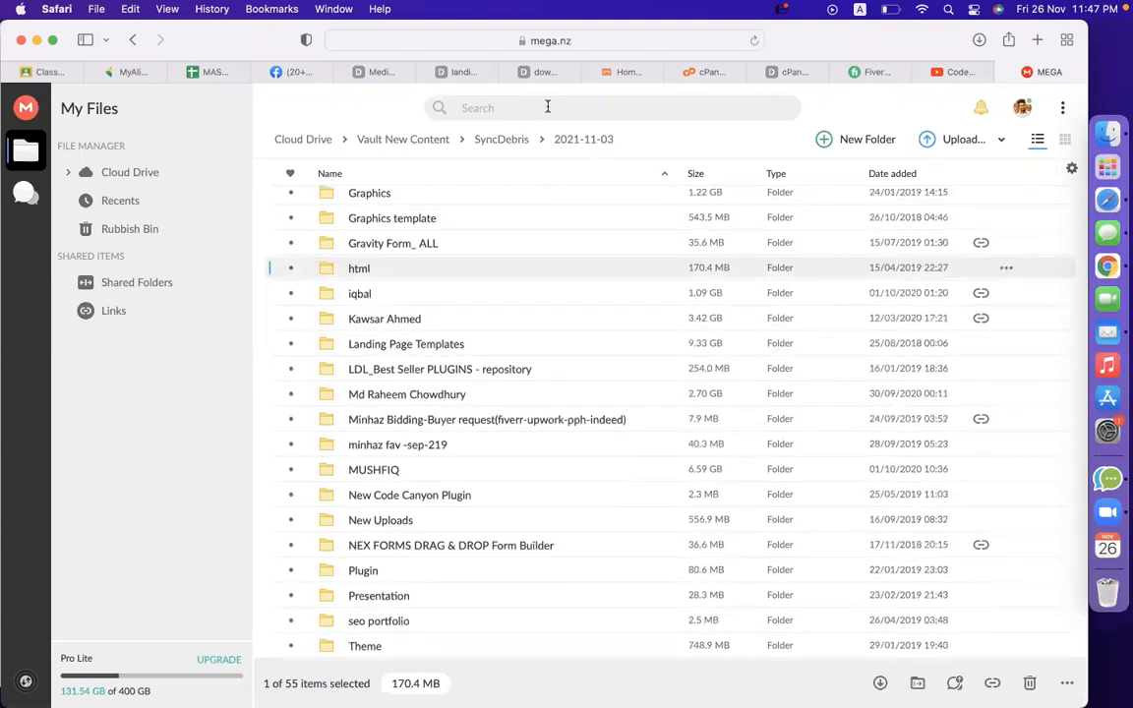
key("Return")
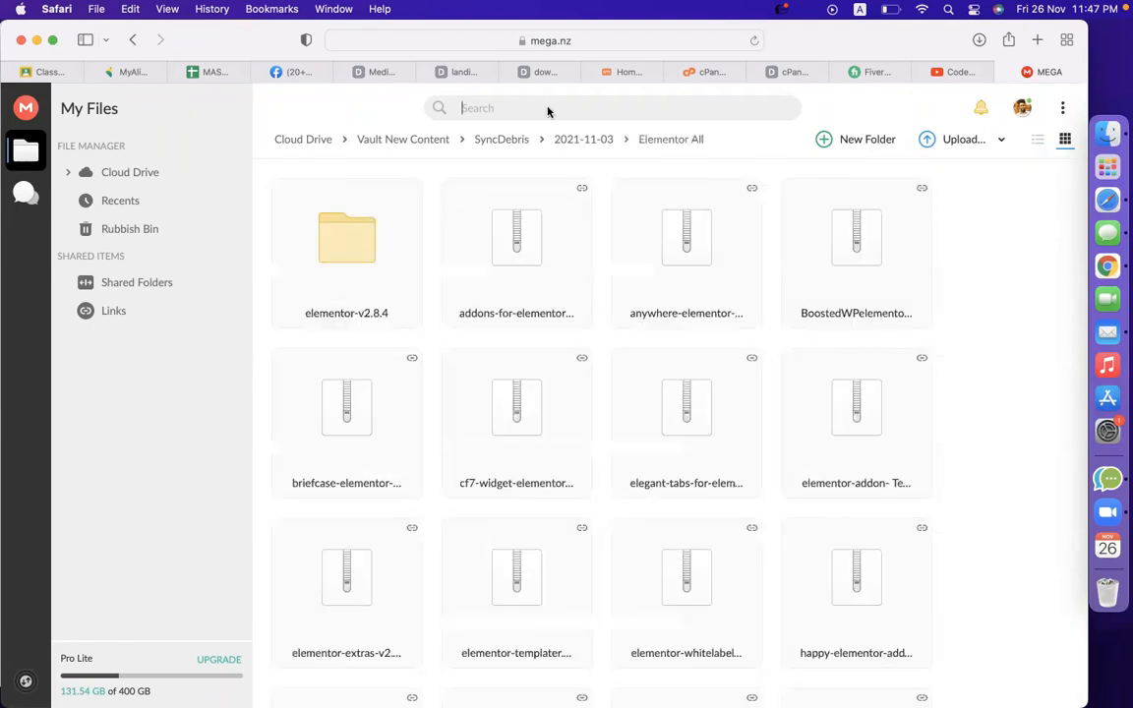
Step: Search the cloud drive again for "thrive" and select the Thrive Architect folder in the results
type("thrive")
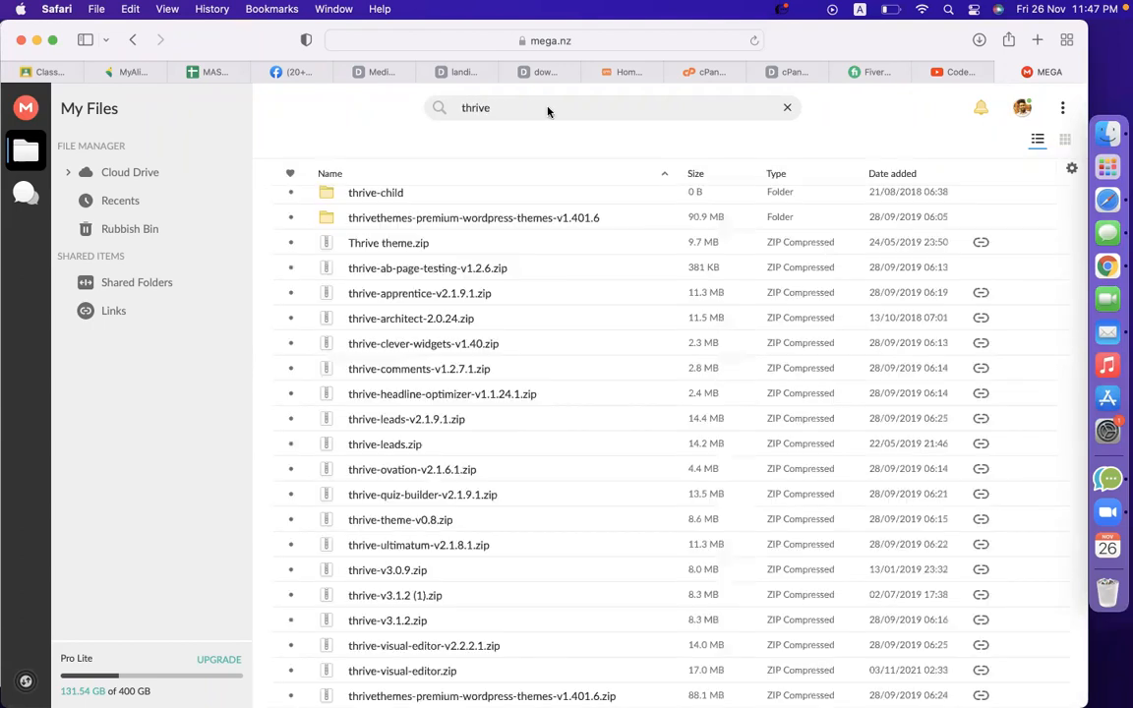
scroll(397, 308, "down", 1)
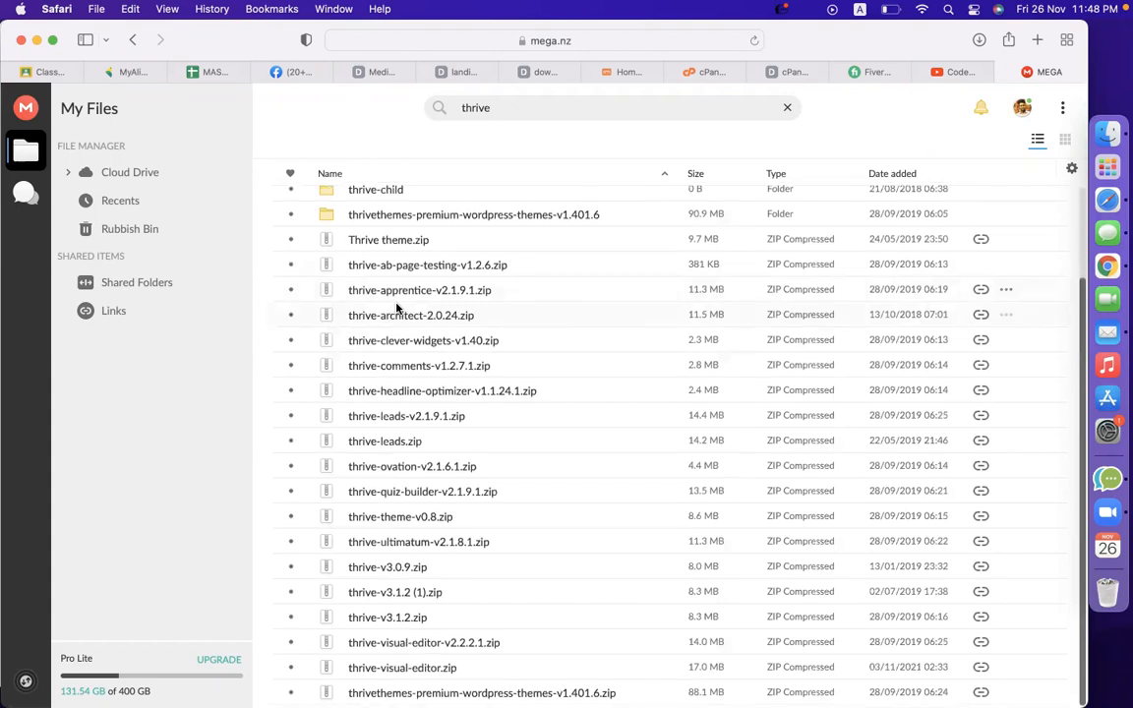
scroll(396, 308, "up", 3)
left_click(330, 280)
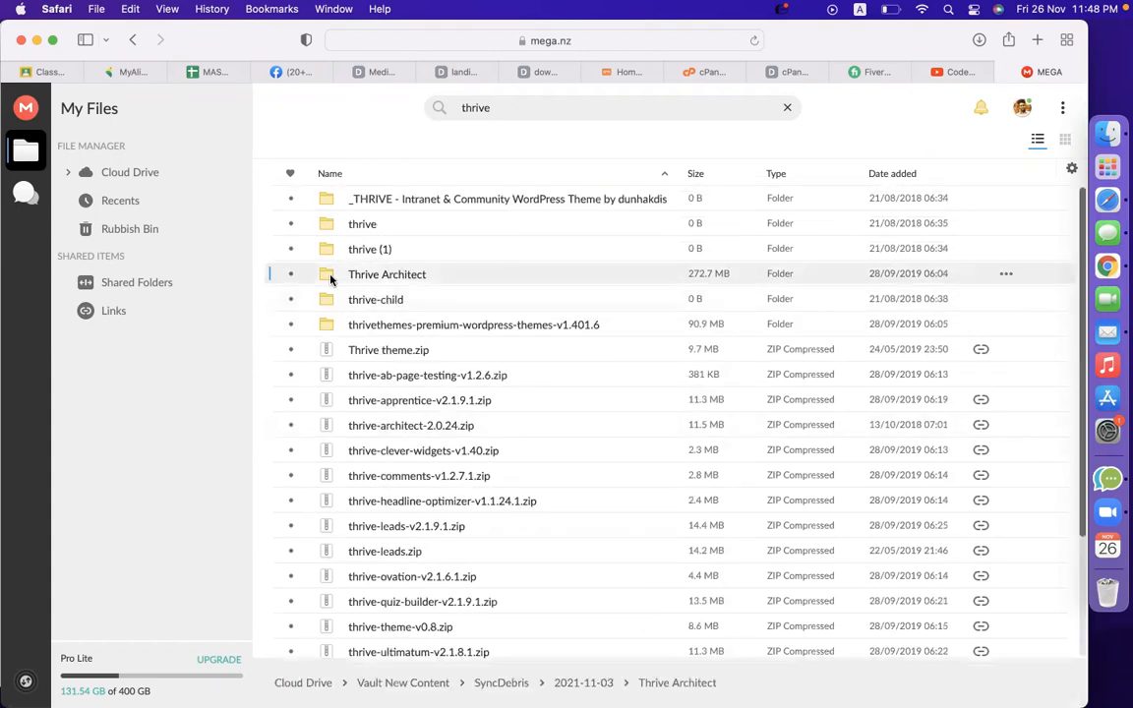
Step: Generate a share link for the Thrive Architect folder and copy it
right_click(330, 280)
left_click(408, 507)
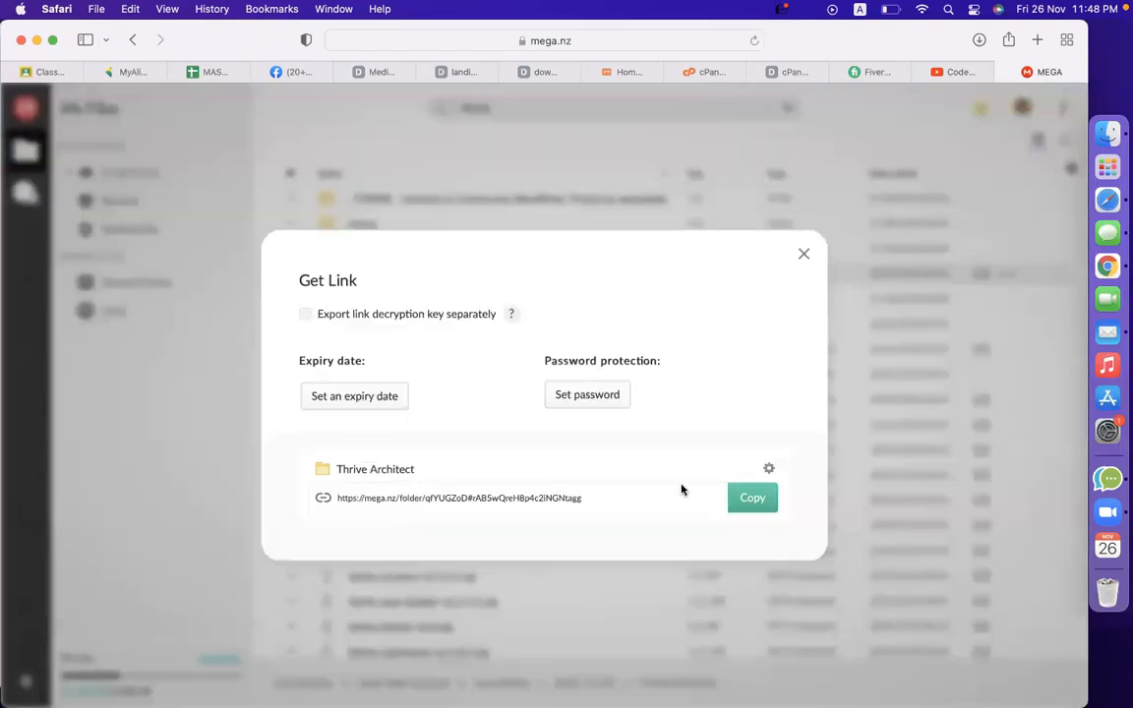
left_click(749, 503)
Step: Switch to Google Classroom and add a classwork topic named "epi-23(Thrive Builder)"
left_click(43, 72)
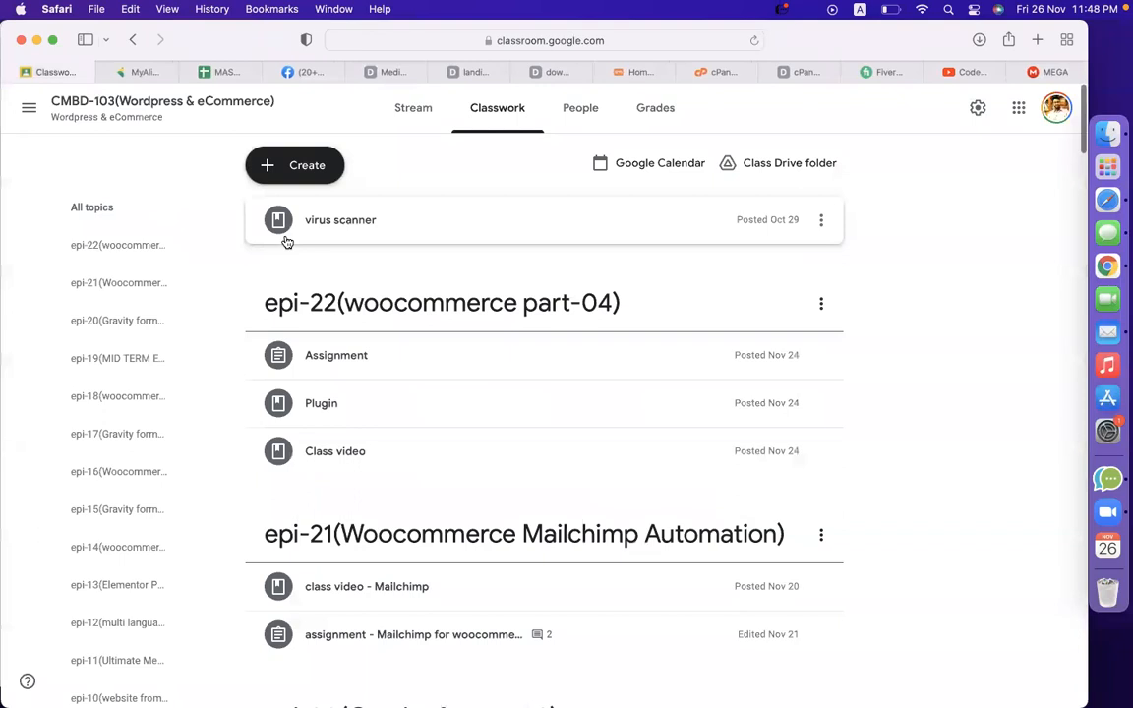
left_click(294, 167)
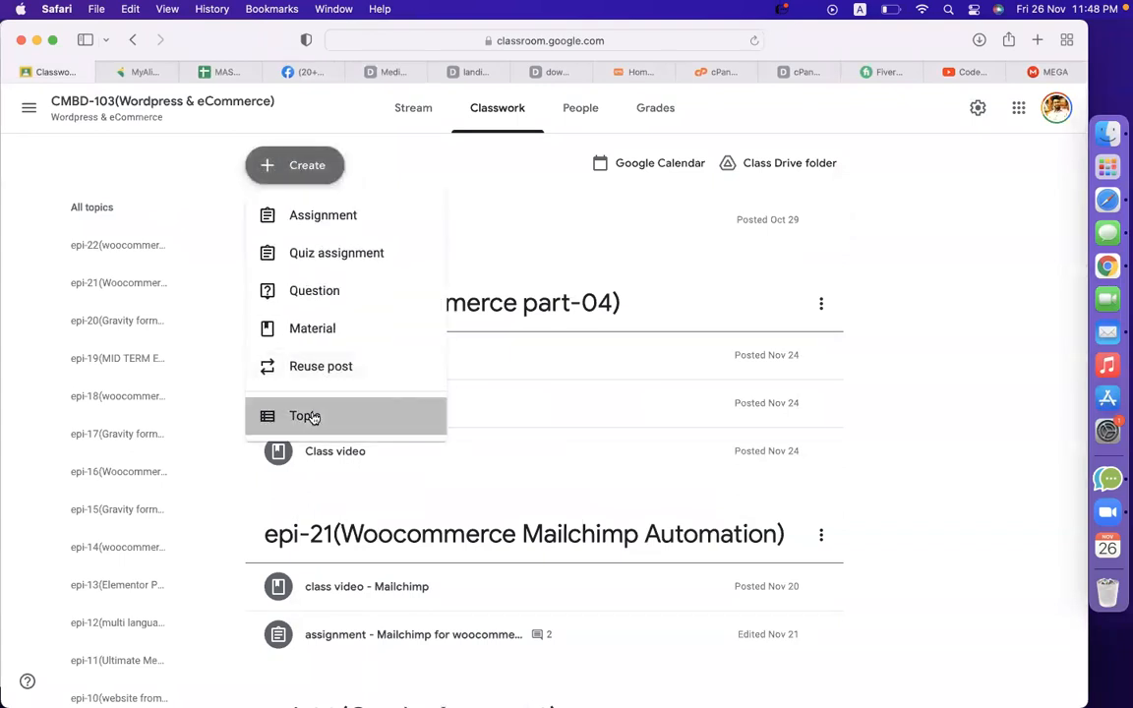
left_click(313, 415)
type("epi-23")
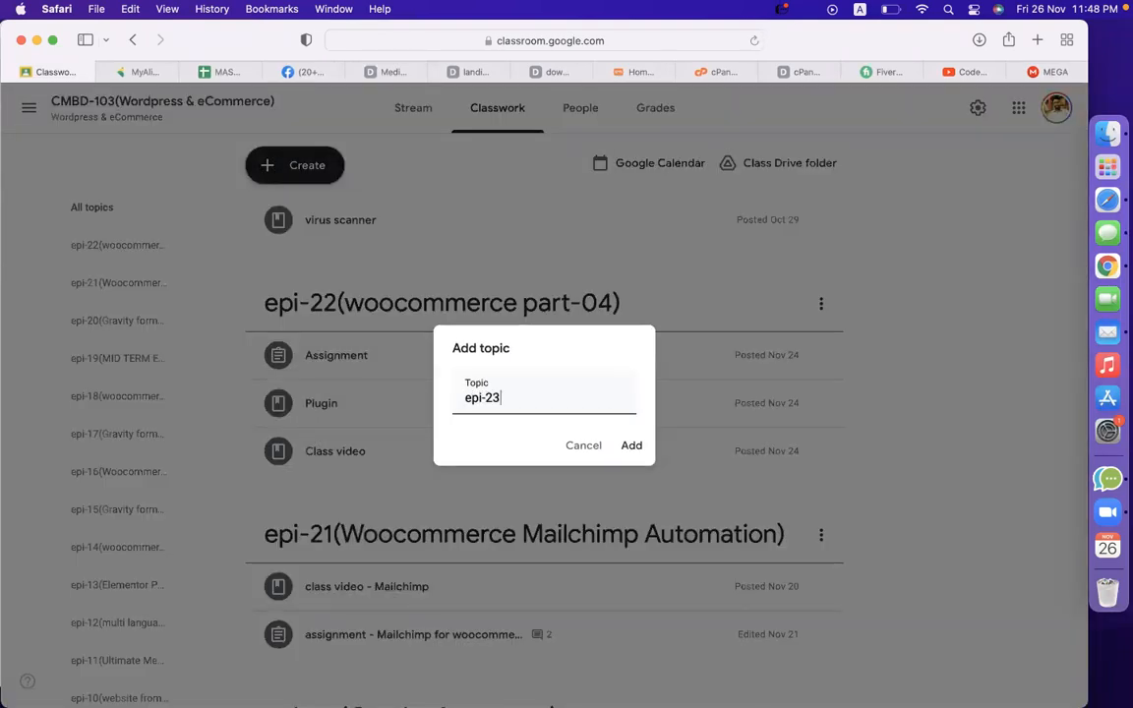
type("(Thrive Builder)")
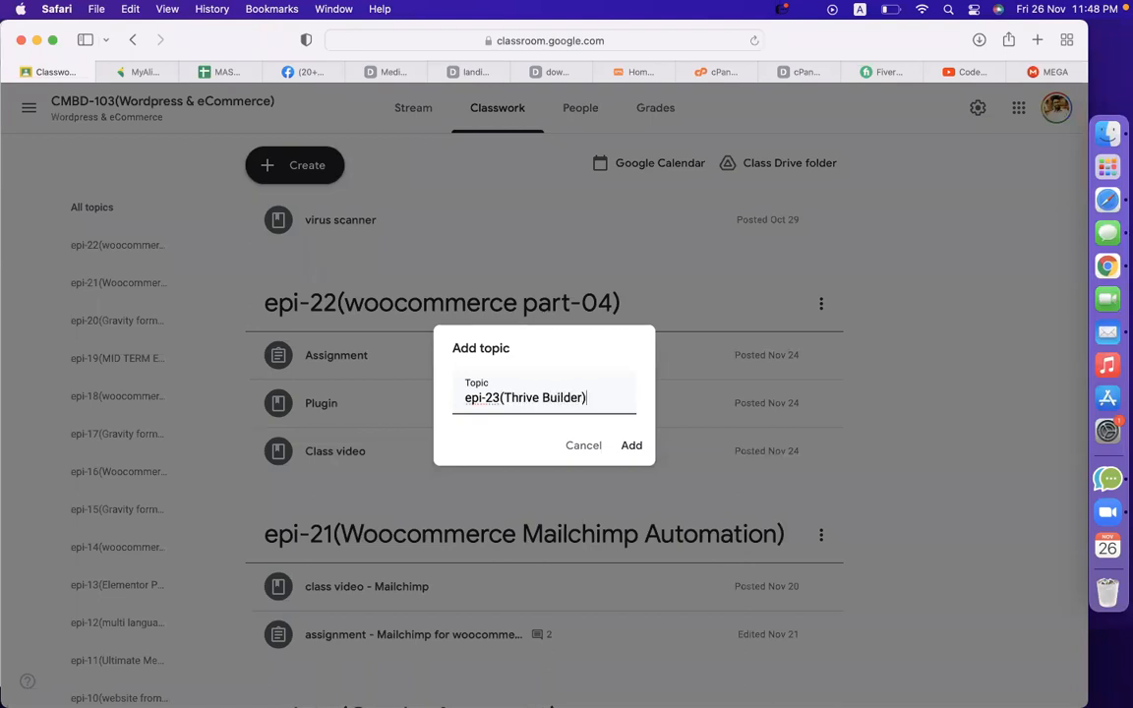
key("Return")
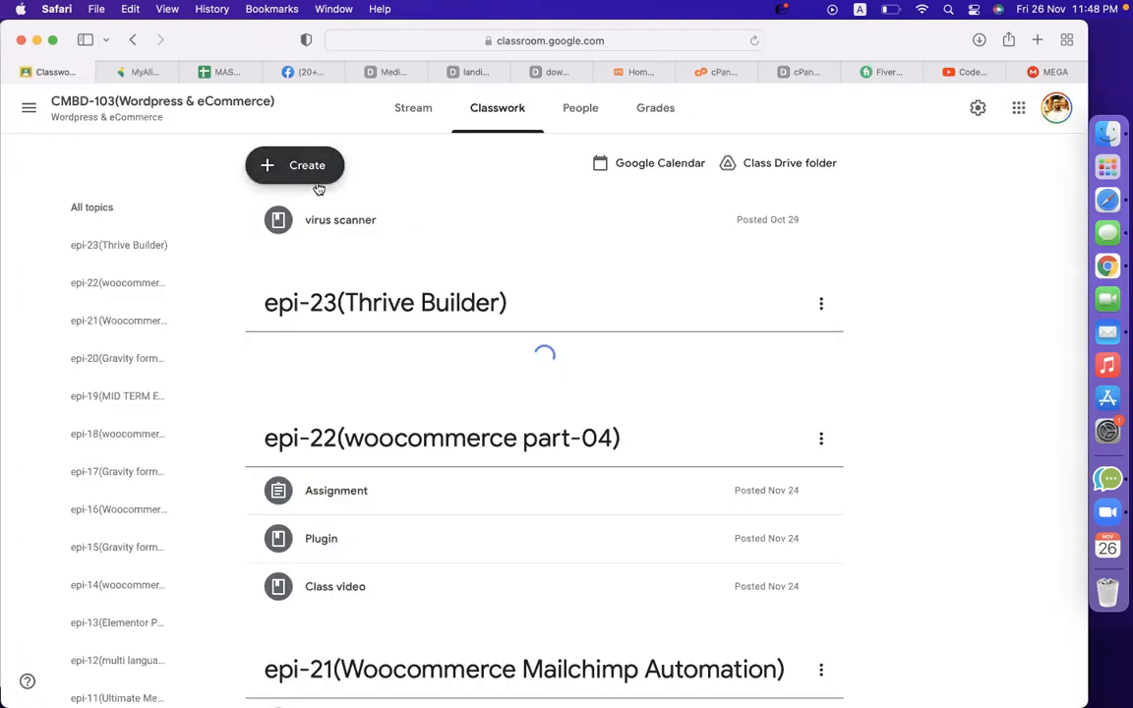
Step: Create a class material titled "thrive contents" and attach the copied MEGA folder link
left_click(316, 183)
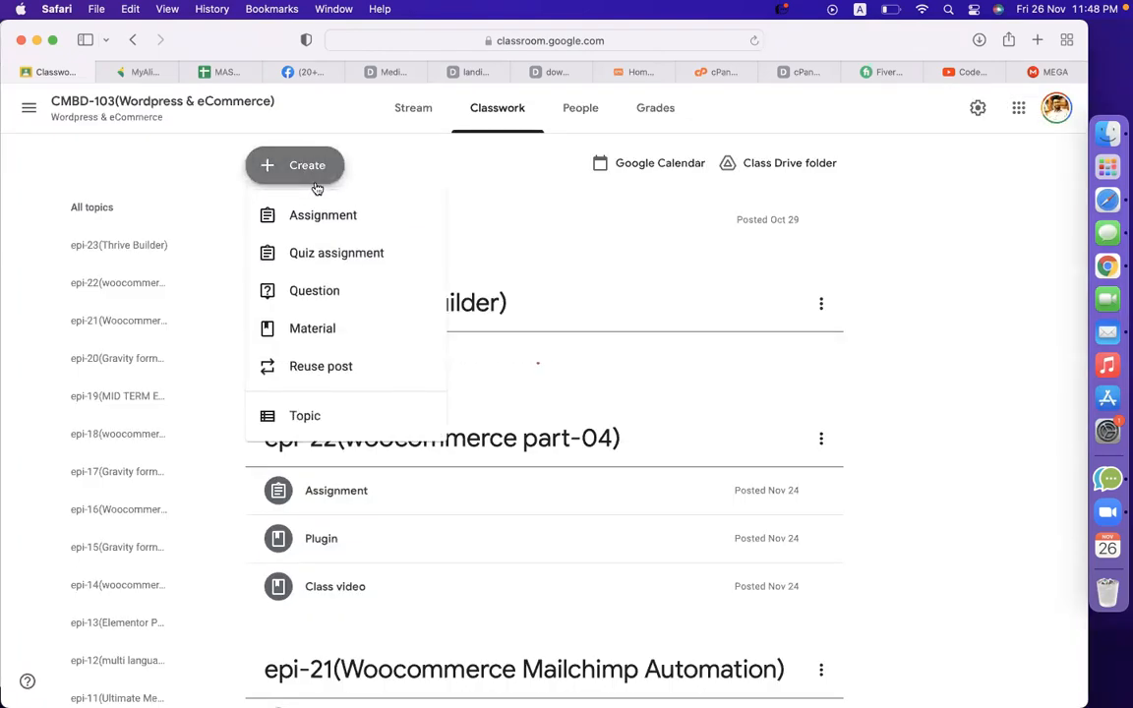
left_click(315, 335)
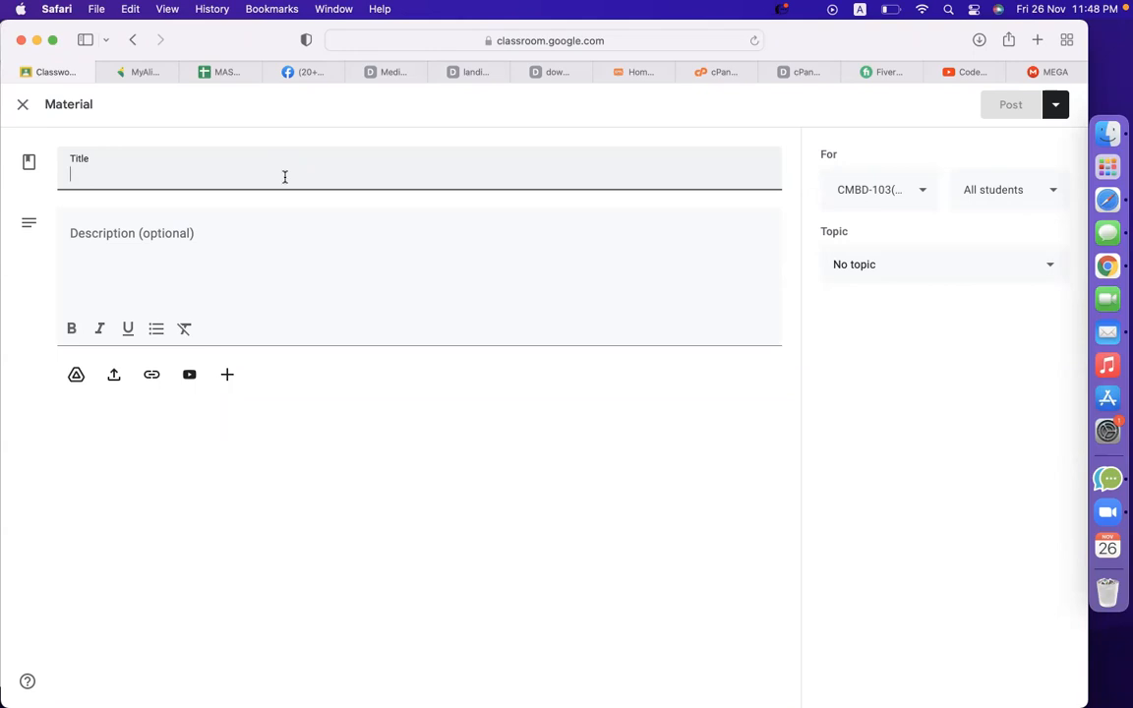
type("thrive")
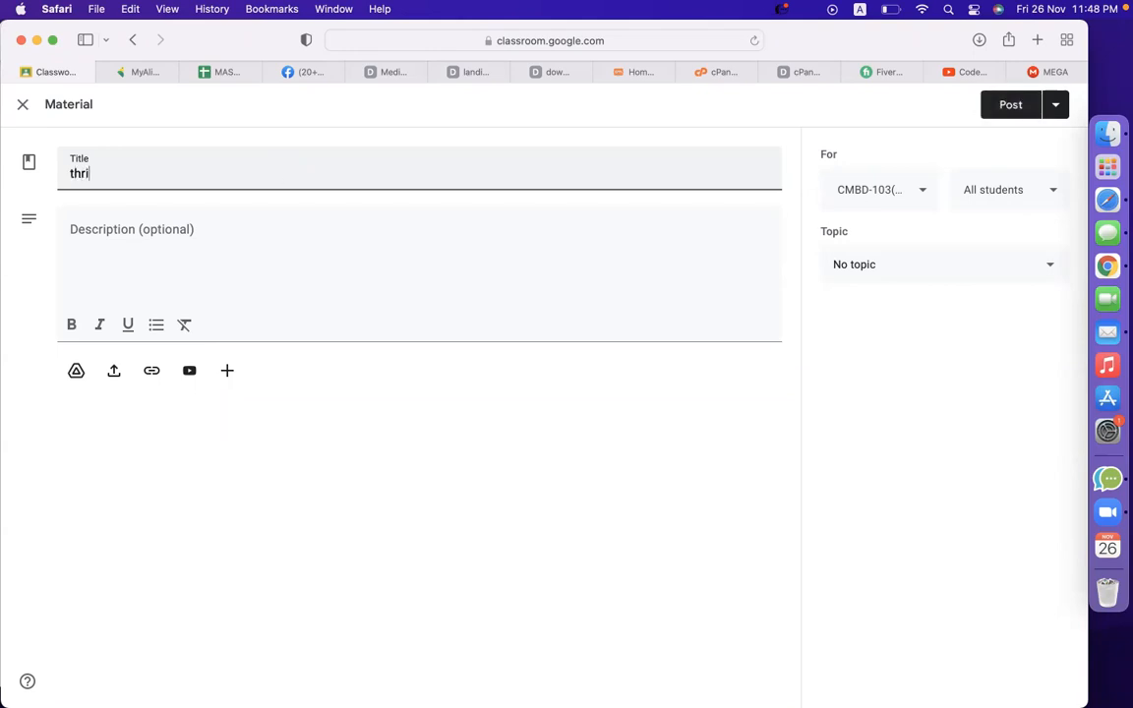
type("contents")
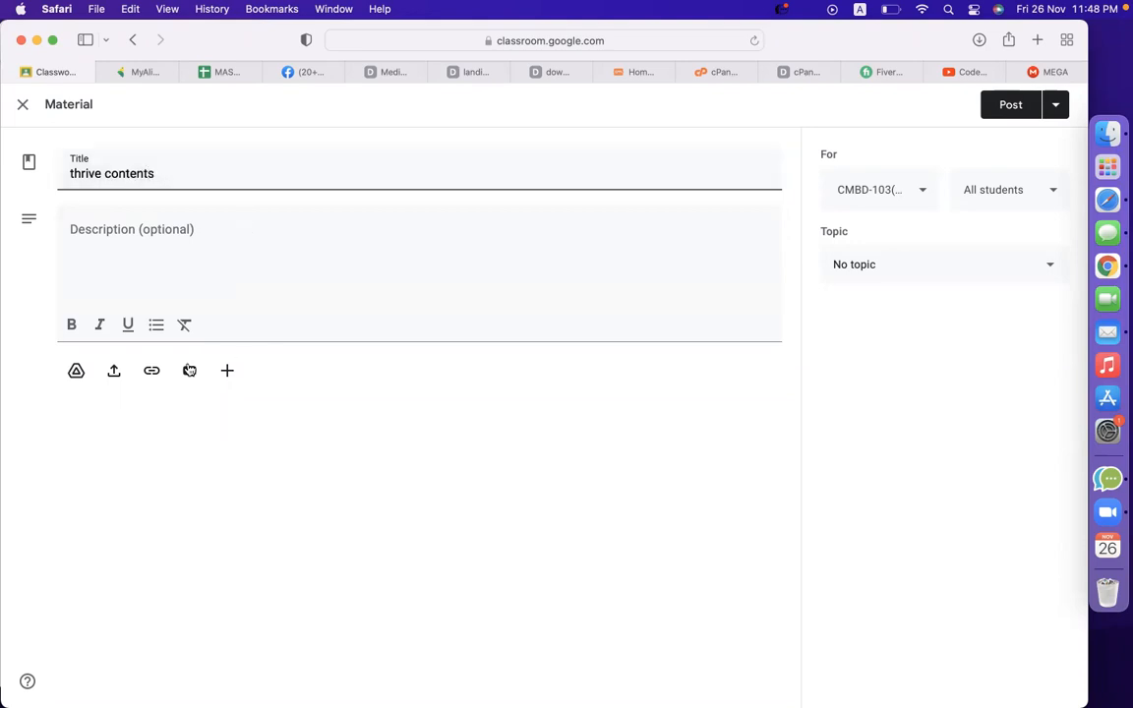
left_click(152, 370)
key("super+v")
key("Return")
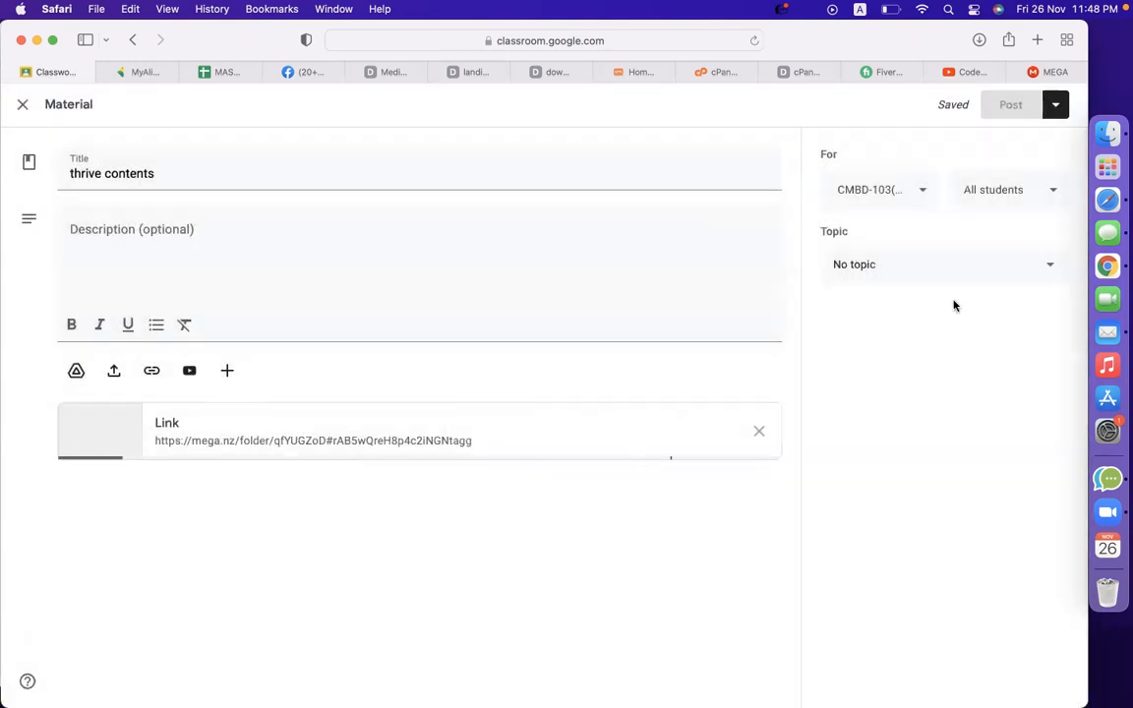
Step: Assign the material to the topic epi-23(Thrive Builder) and post it
left_click(928, 271)
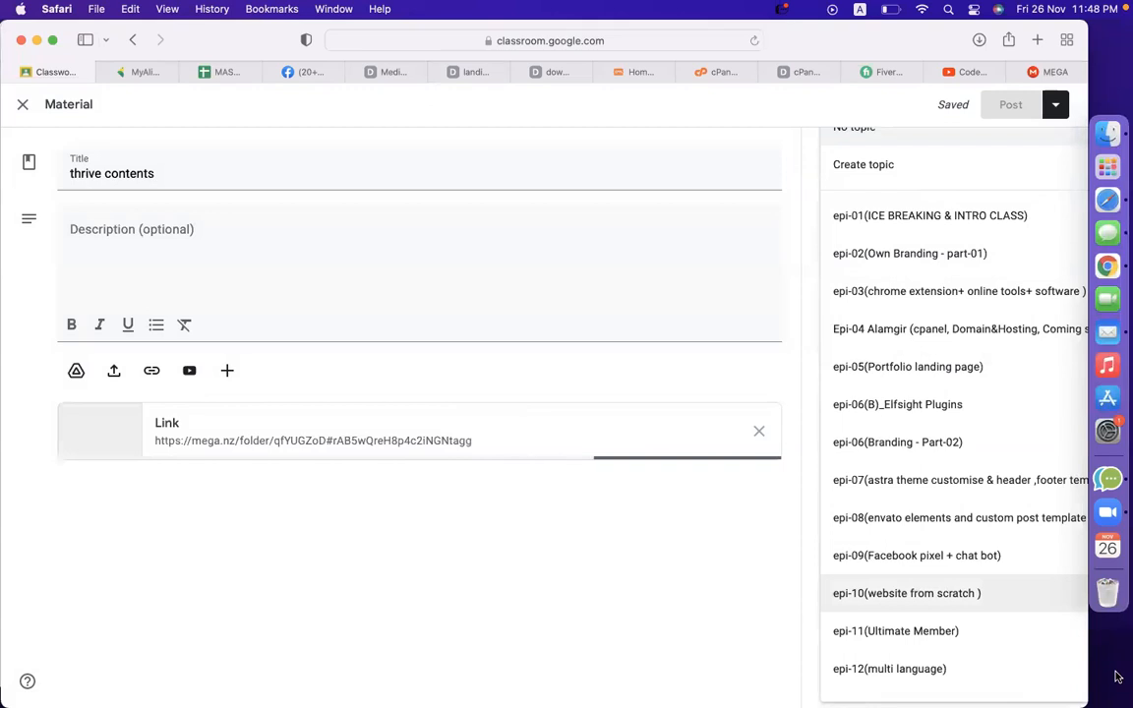
scroll(890, 619, "down", 8)
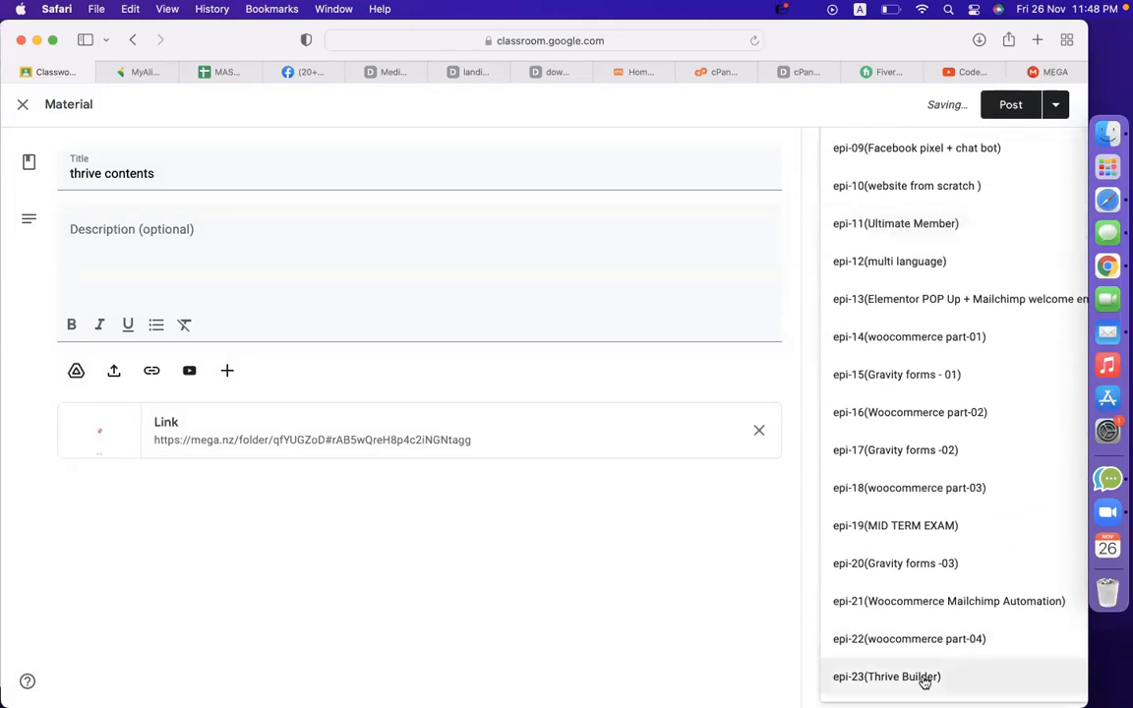
left_click(924, 678)
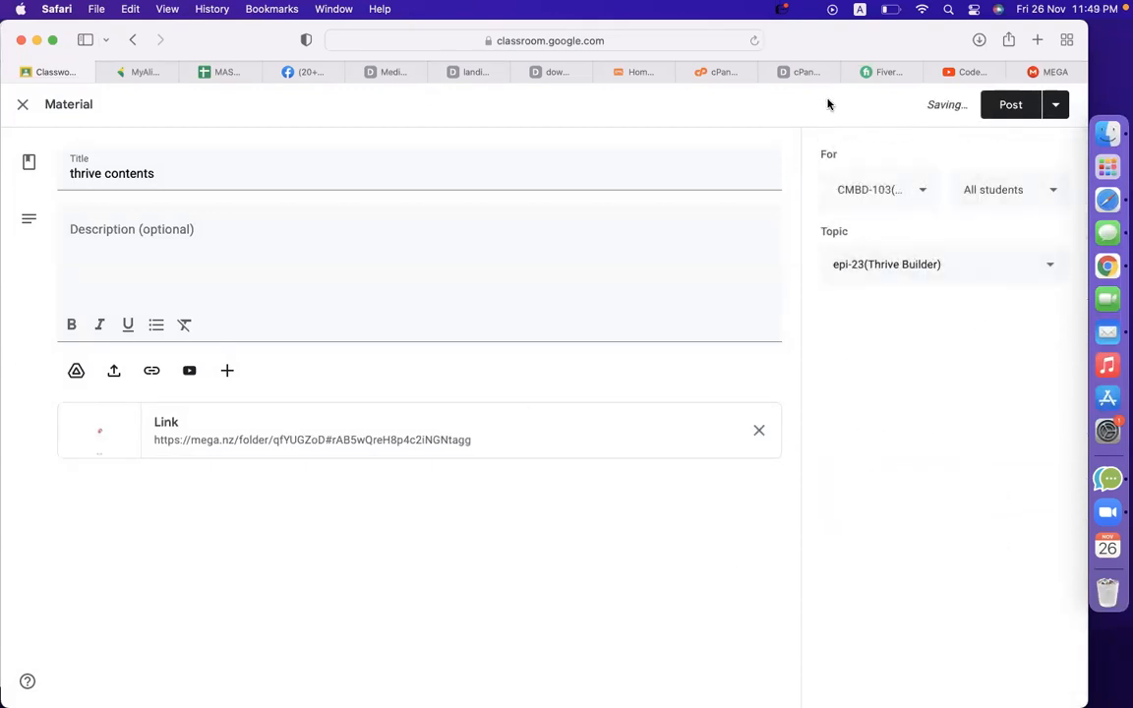
left_click(1009, 111)
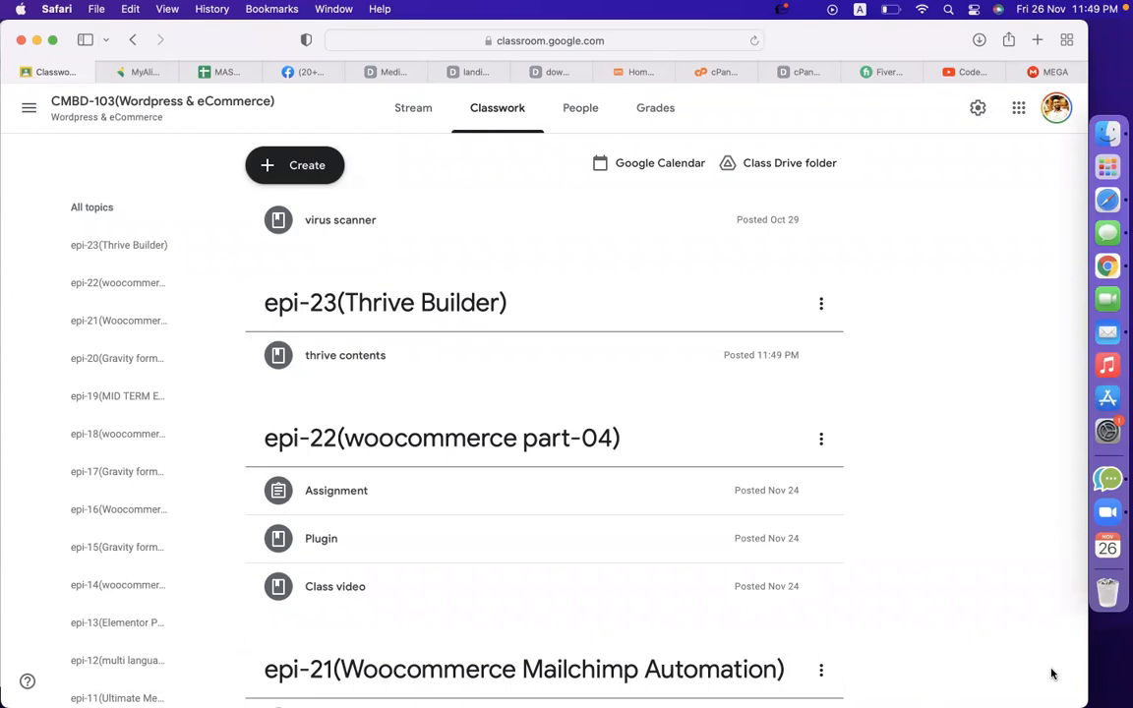
Step: Return to MEGA, close the link dialog, and look through the plugin files in the Cloud Drive's ALL_PREMIUM_PLUGINS folder
left_click(1048, 71)
left_click(800, 253)
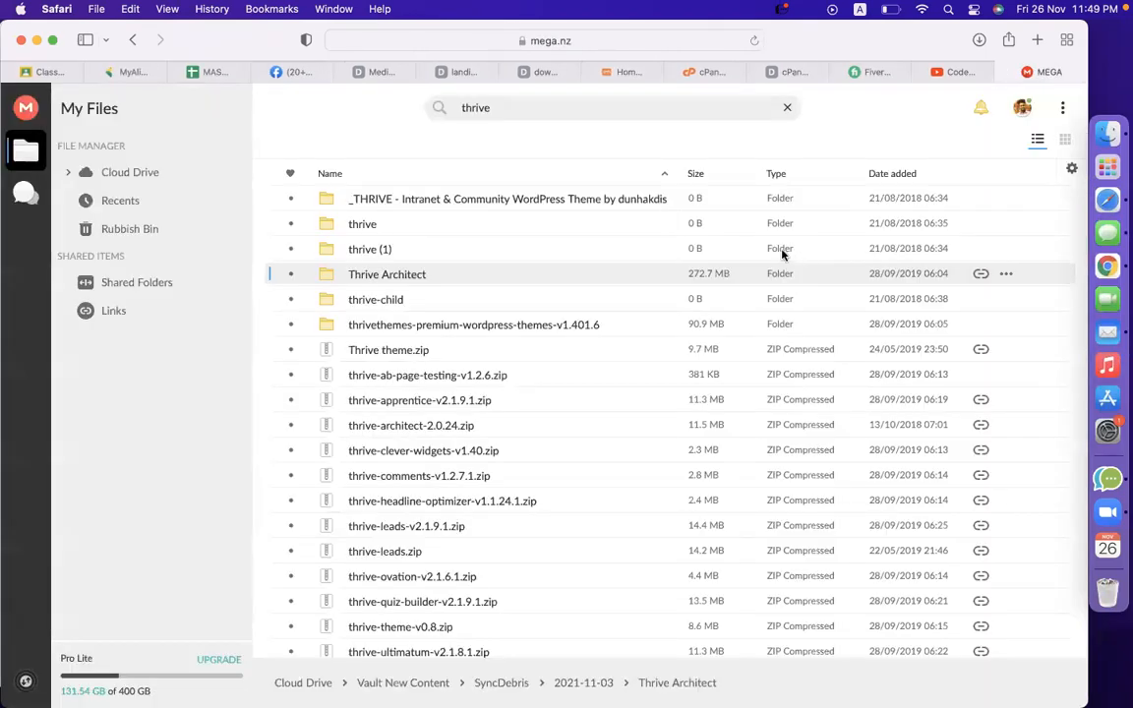
left_click(103, 170)
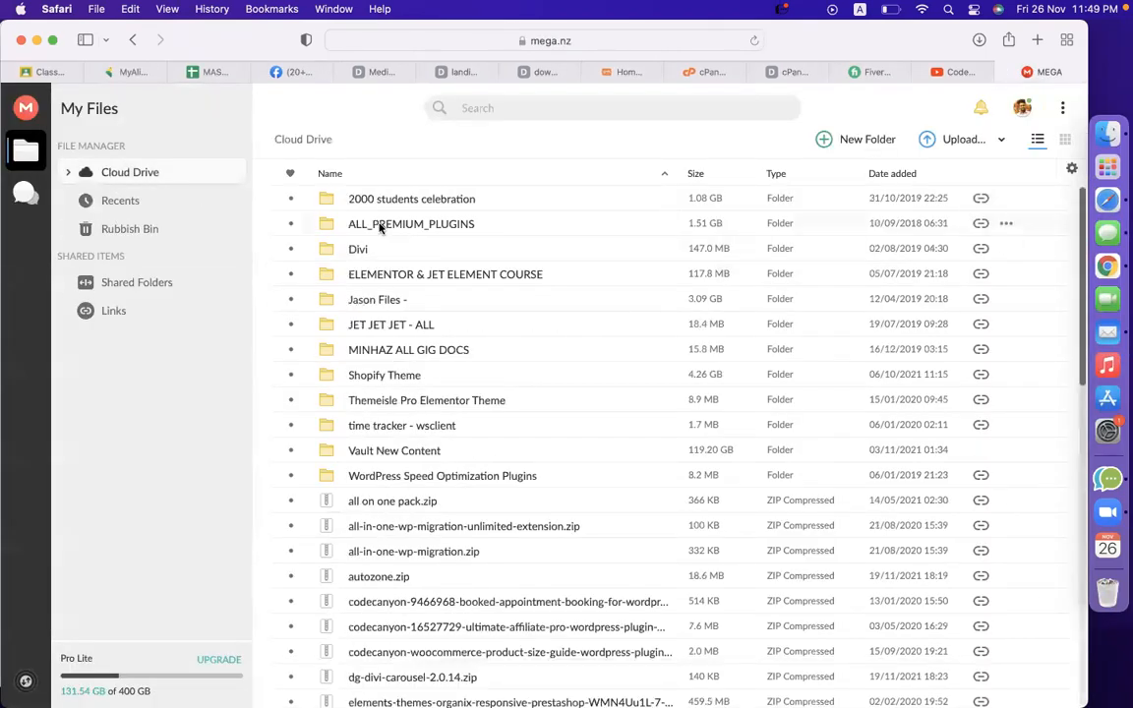
double_click(380, 224)
scroll(403, 386, "down", 15)
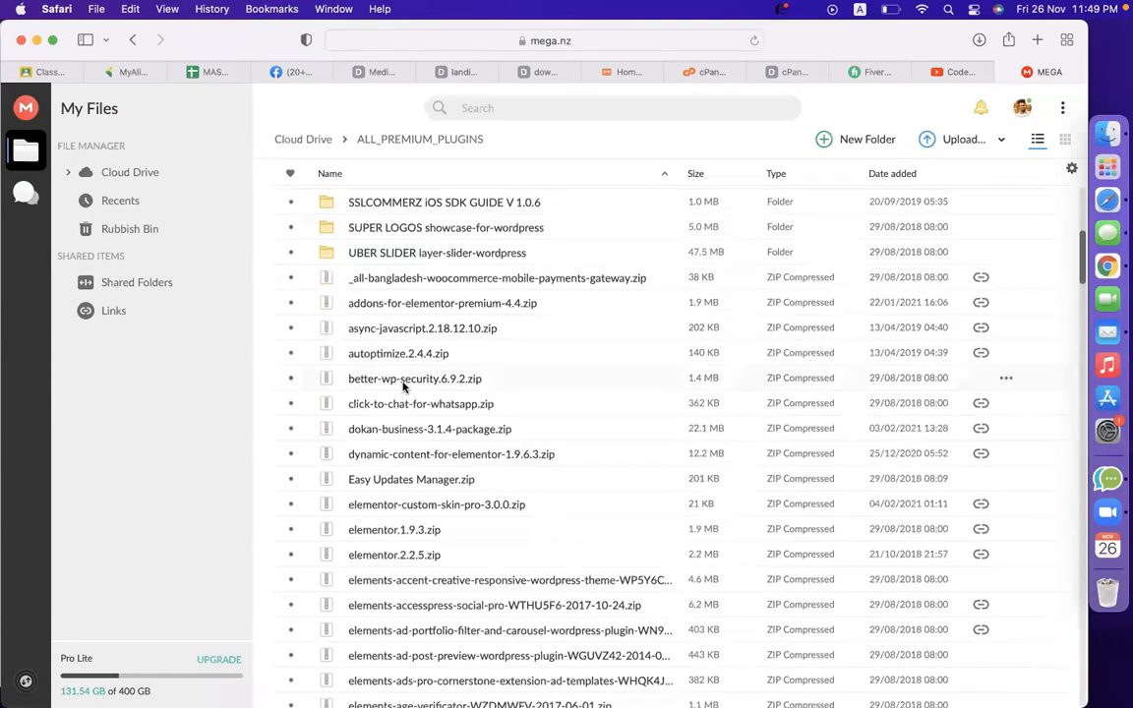
scroll(402, 385, "down", 20)
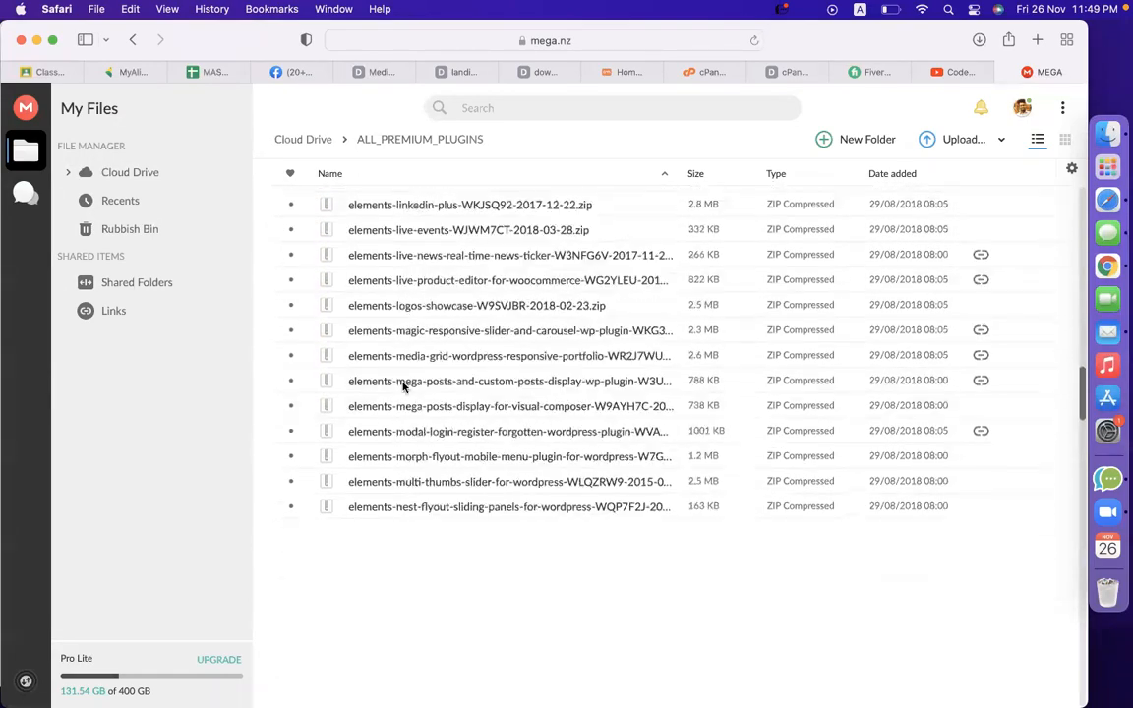
scroll(402, 387, "down", 20)
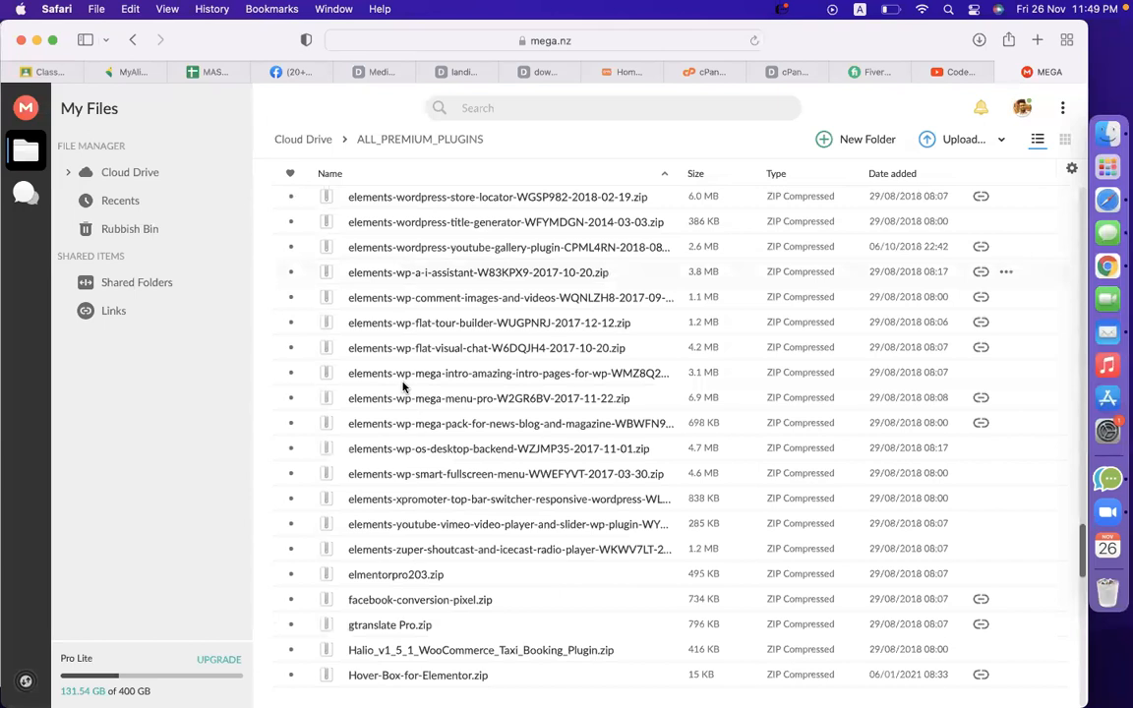
scroll(403, 387, "down", 8)
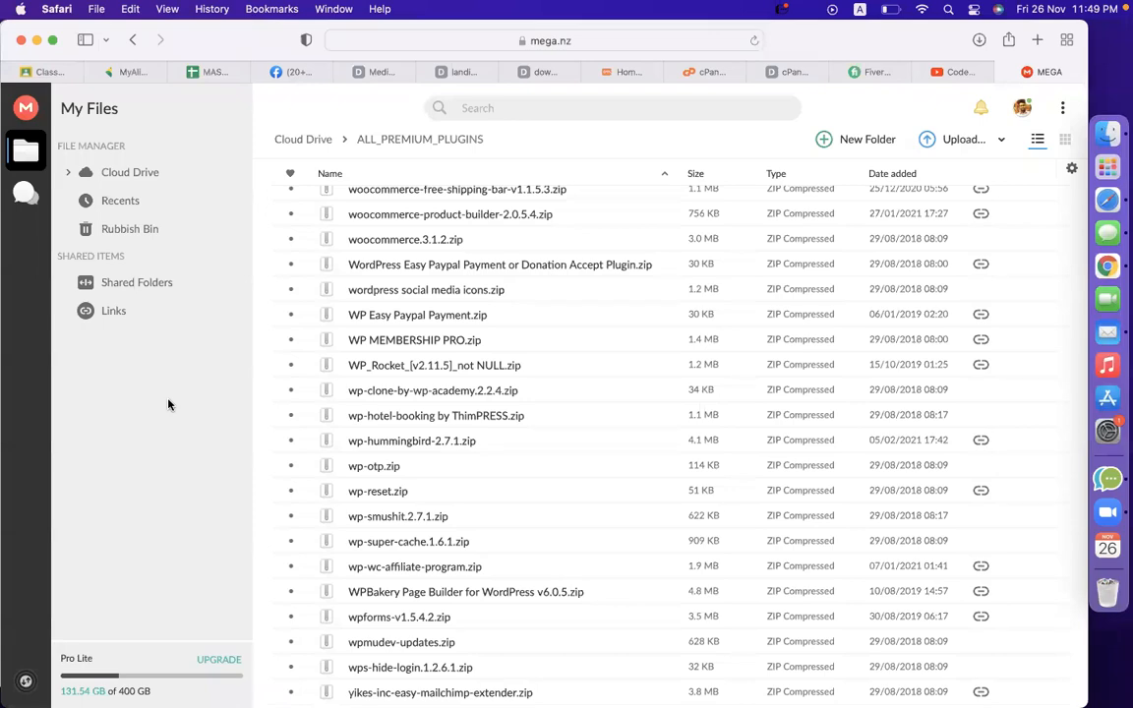
scroll(508, 358, "up", 20)
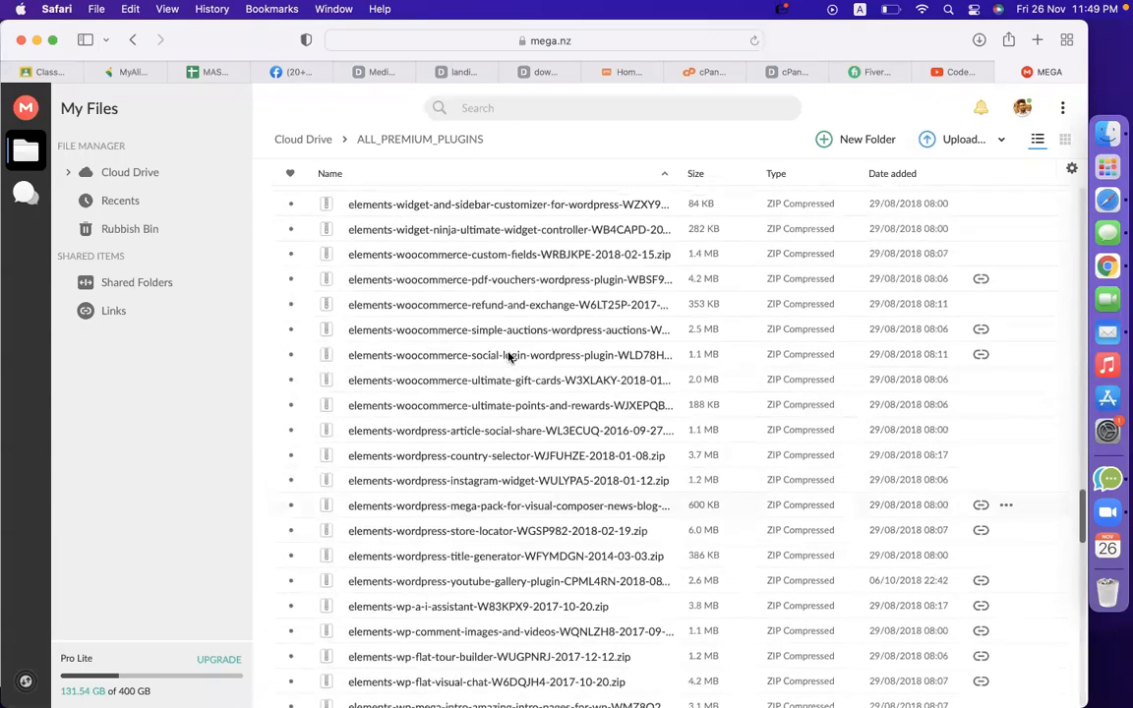
scroll(509, 358, "up", 10)
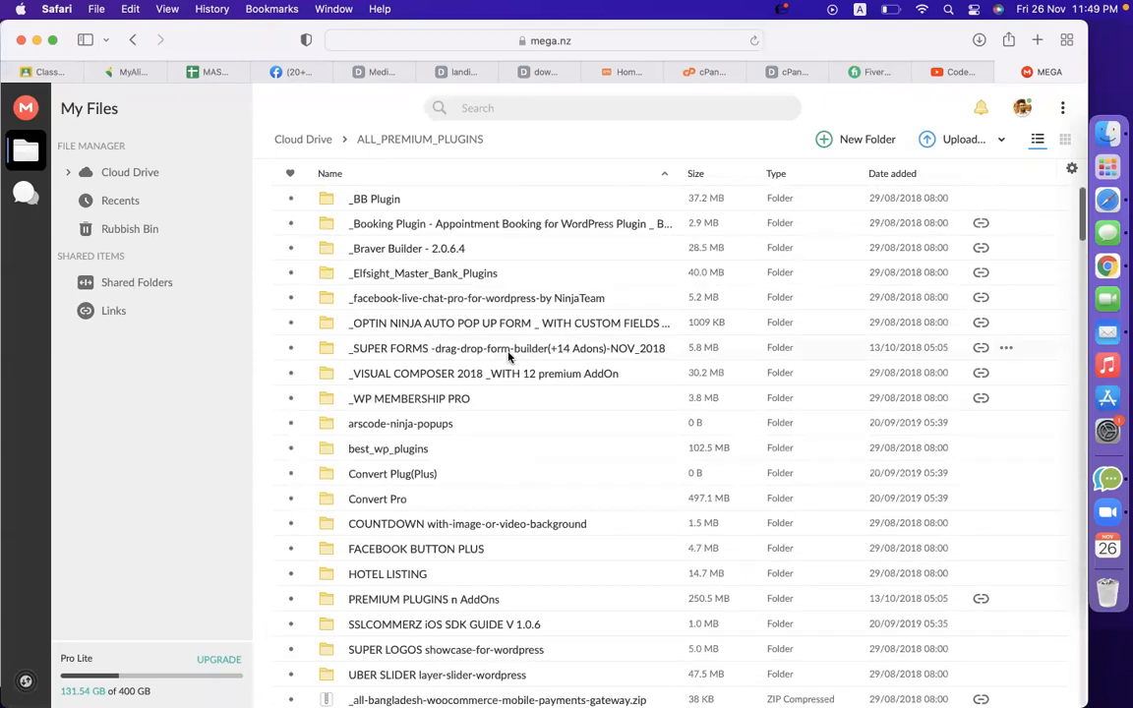